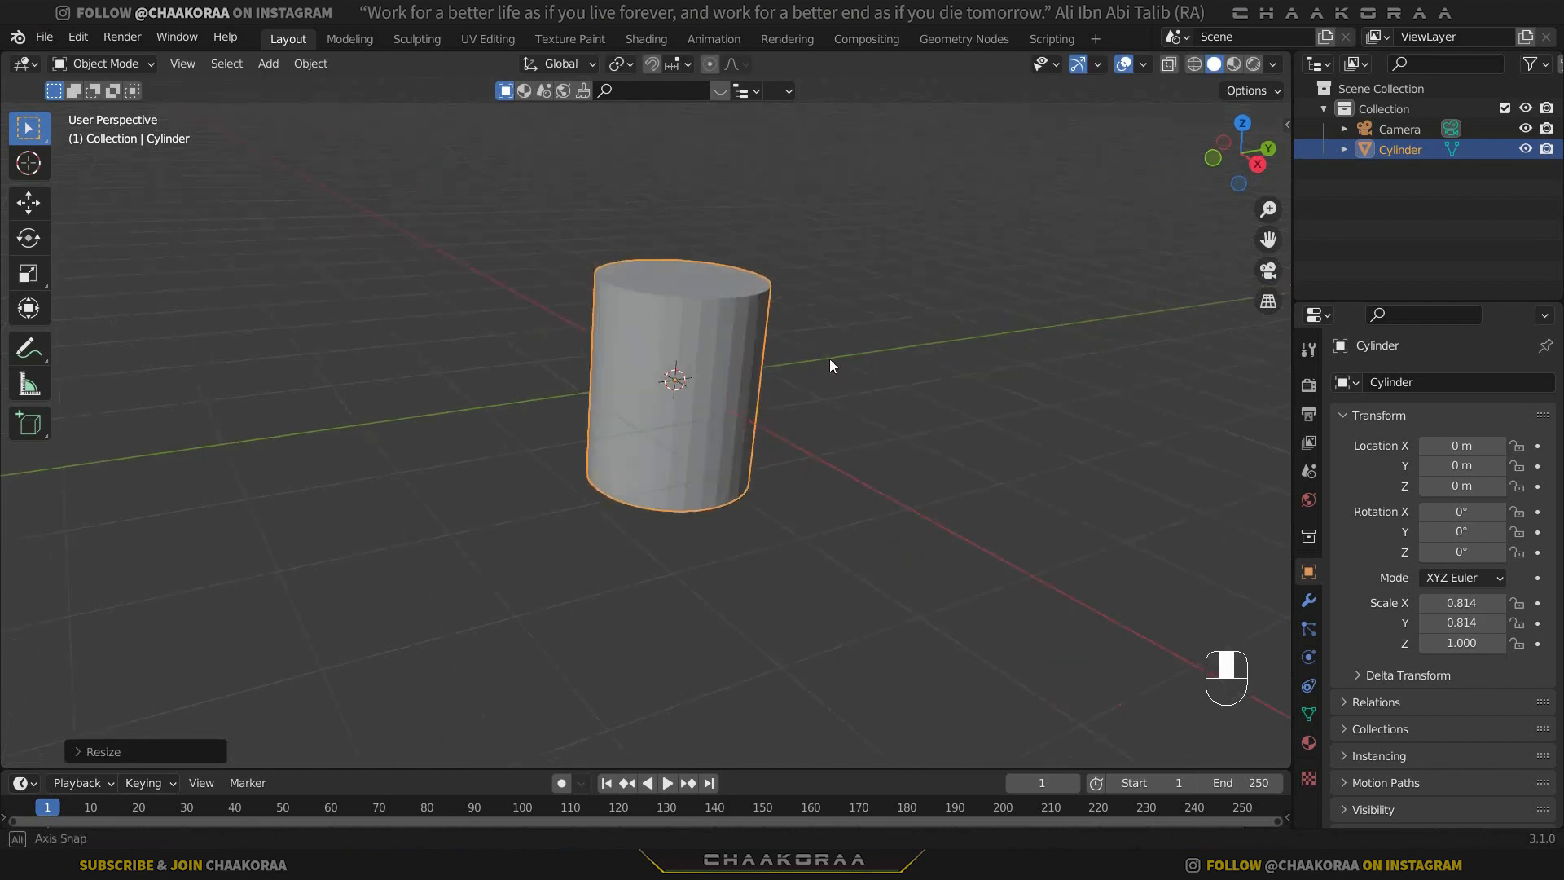
Scale the cylinder on X and Y only, with Z locked, to about 0.772.
key(s)
key(shift+z)
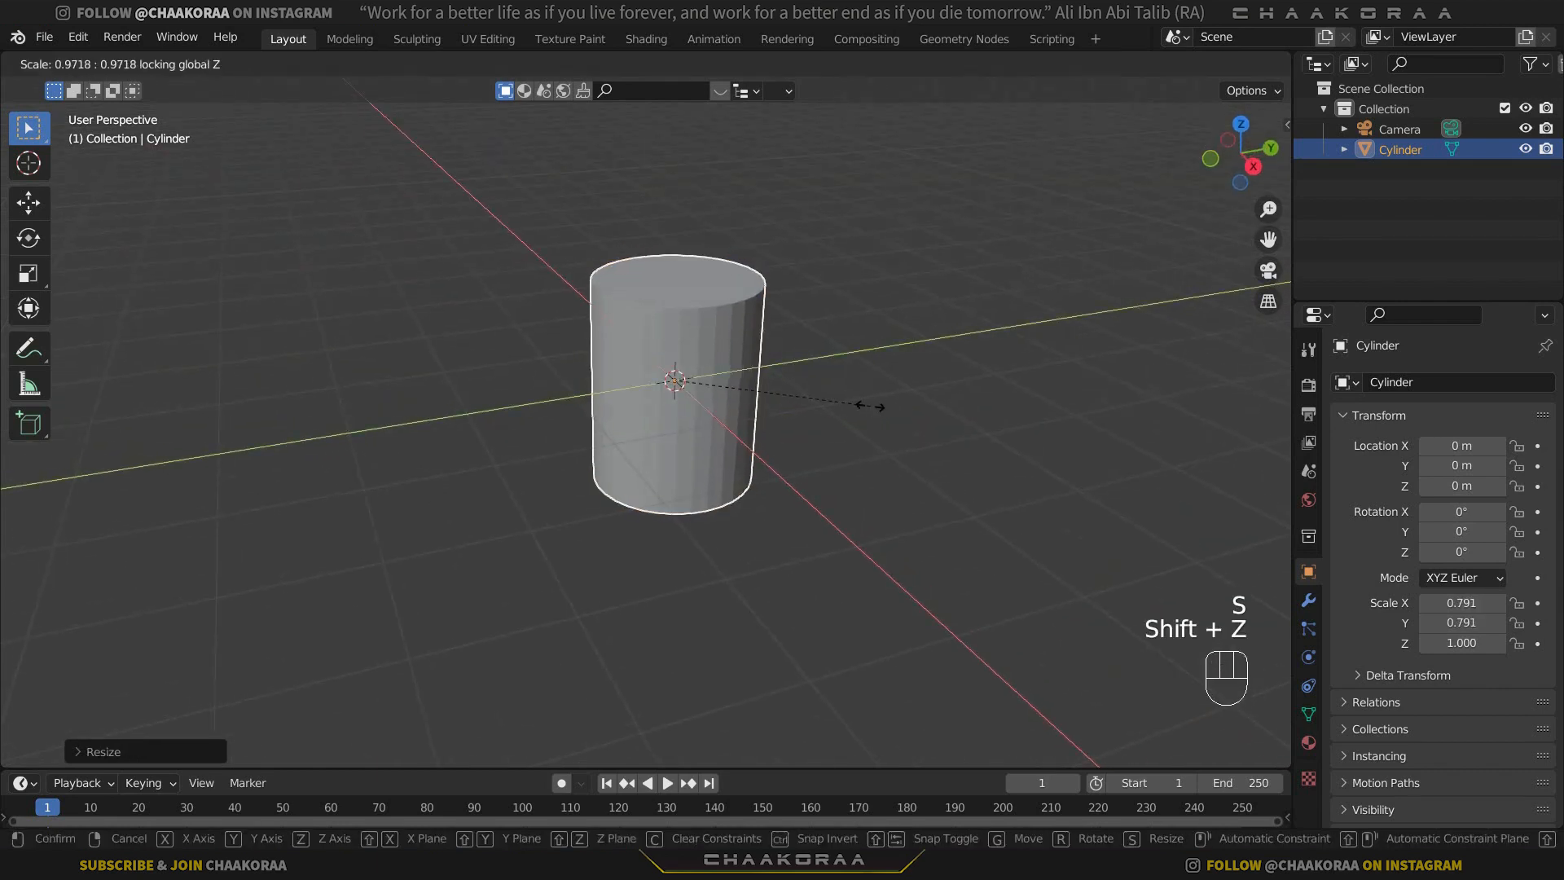
click(855, 405)
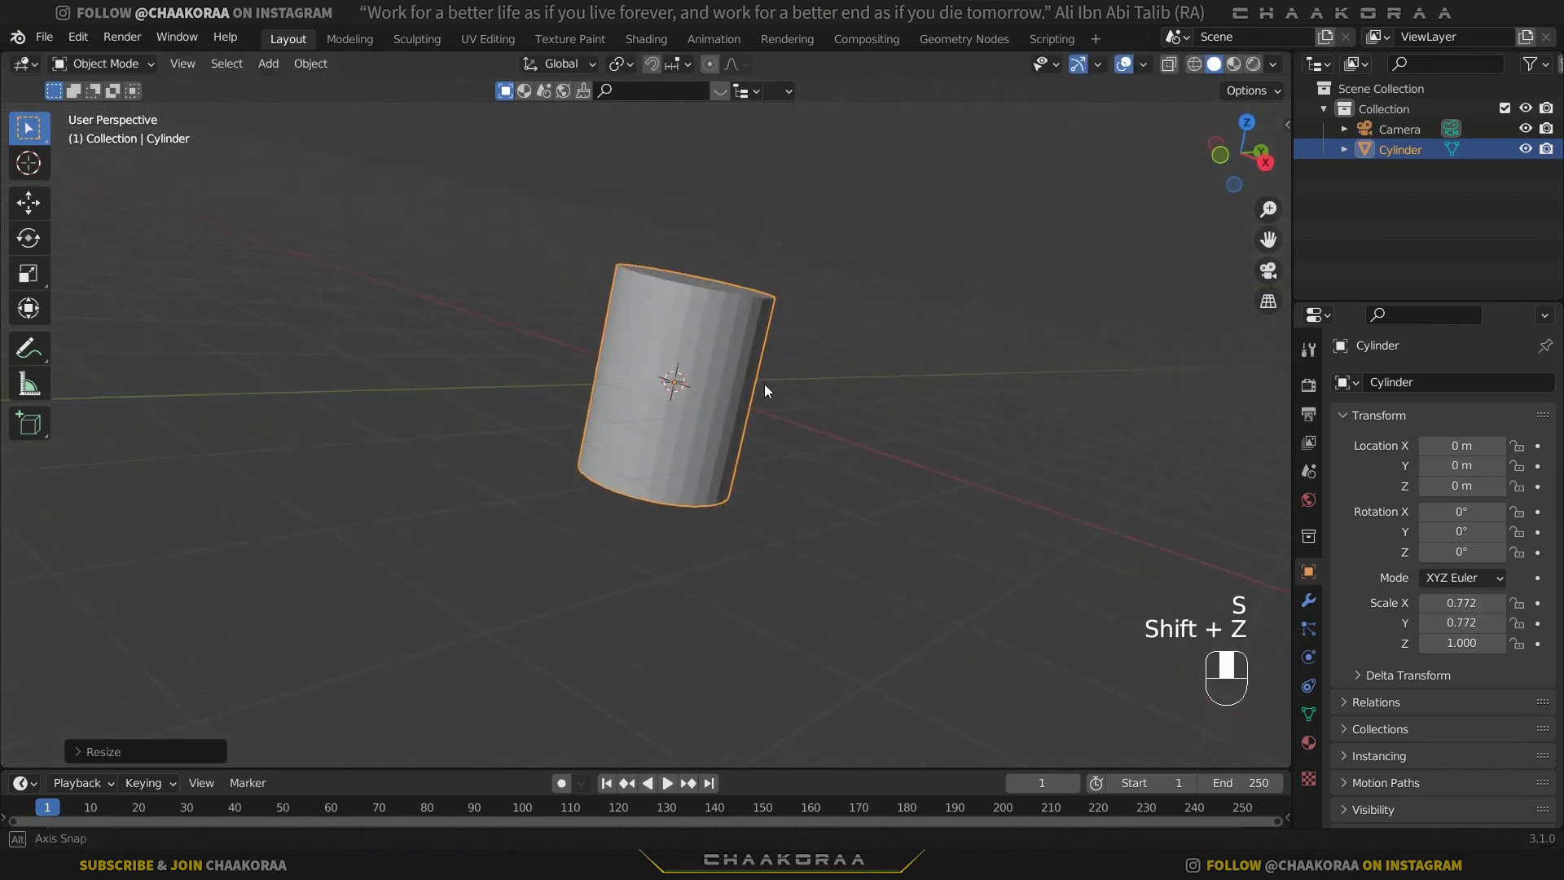
Move the cylinder 1 m up along the Z axis.
key(g)
key(z)
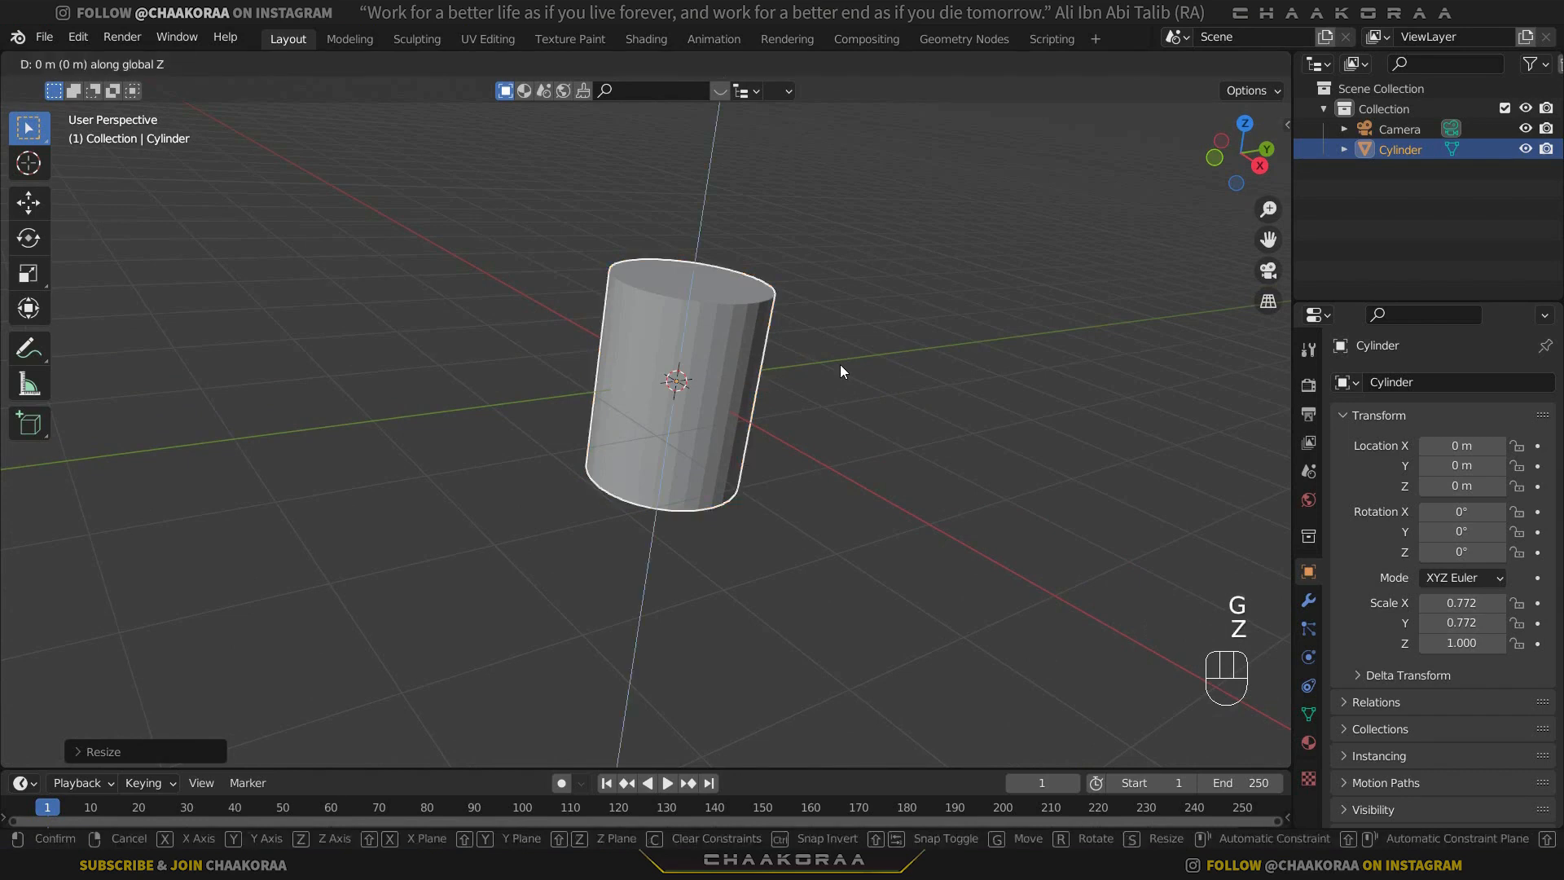
key(KP_1)
key(KP_Enter)
Delete the cylinder's top face in face select mode of Edit Mode.
middle_drag(839, 364, 474, 397)
middle_drag(686, 389, 745, 388)
scroll(704, 408, up, 3)
scroll(674, 402, down, 1)
scroll(682, 462, down, 2)
scroll(716, 358, up, 3)
key(Tab)
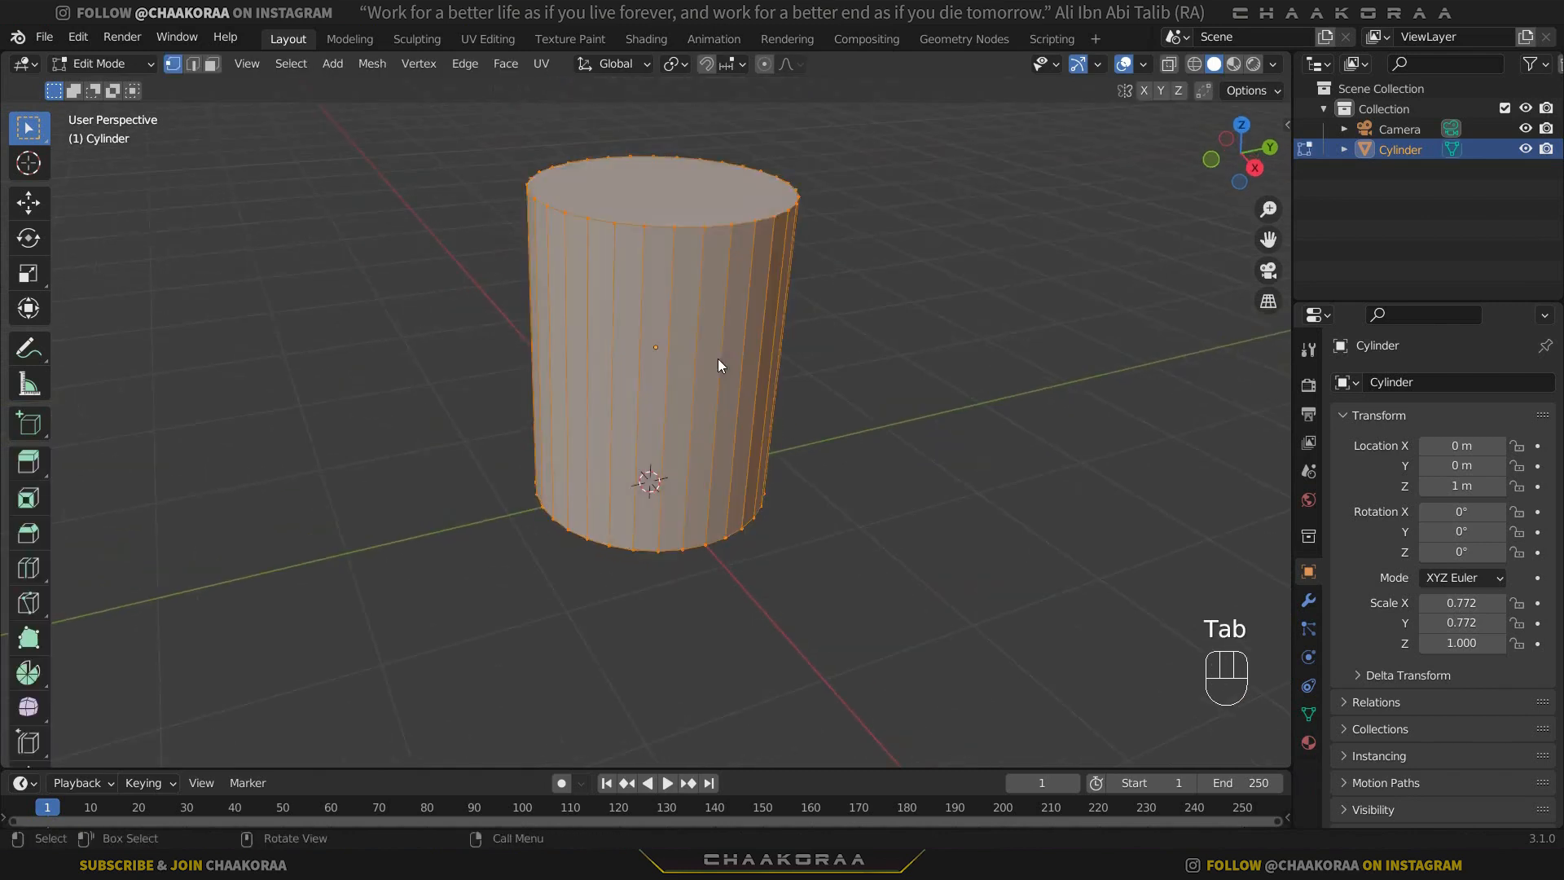
scroll(686, 370, down, 1)
click(212, 64)
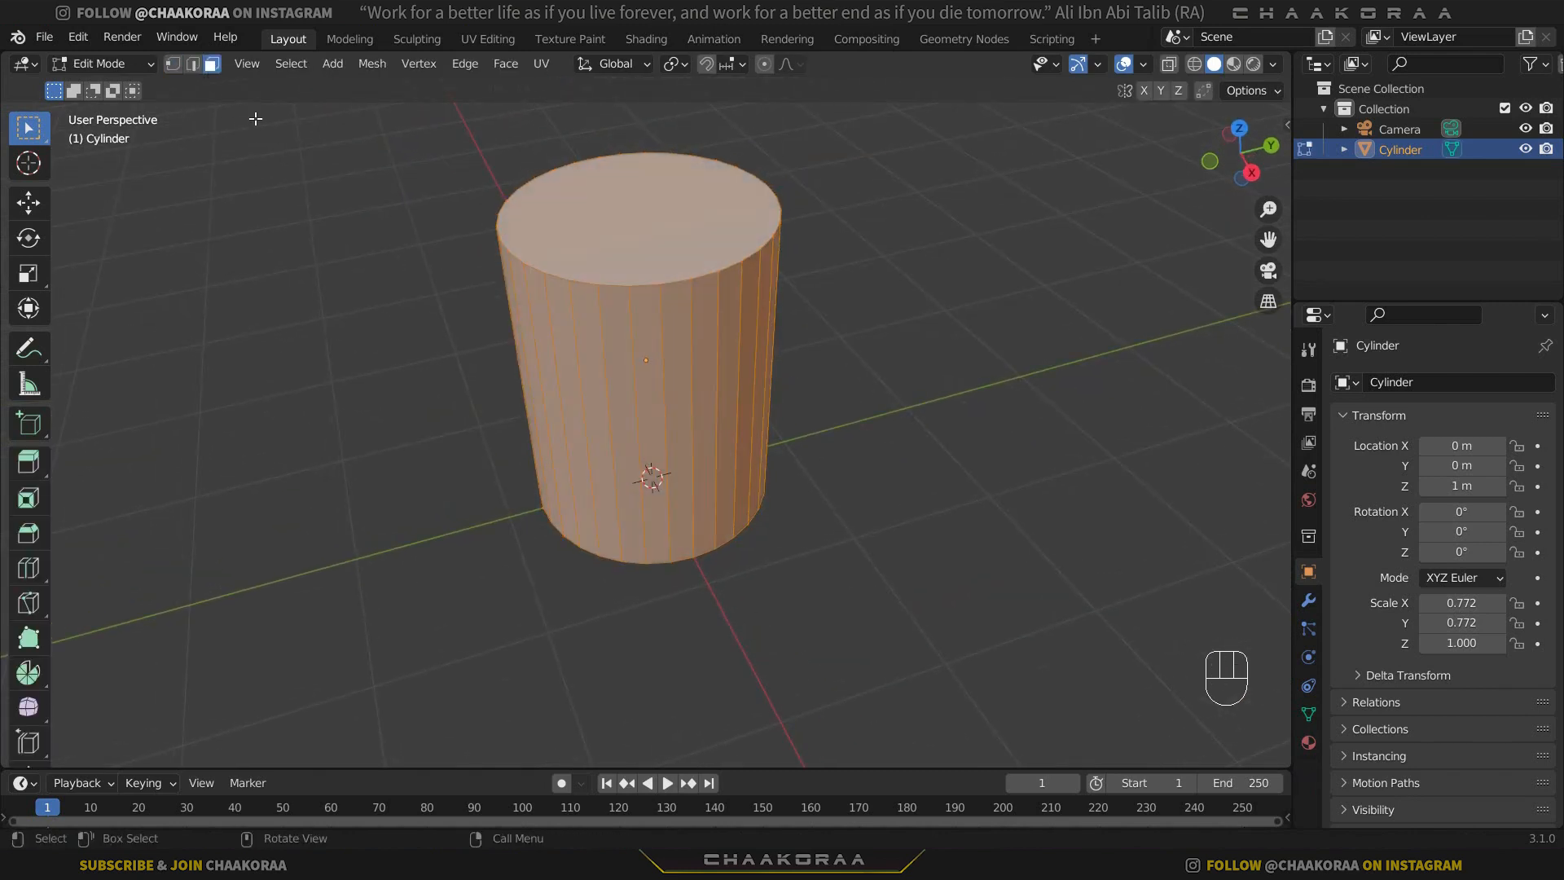
click(626, 219)
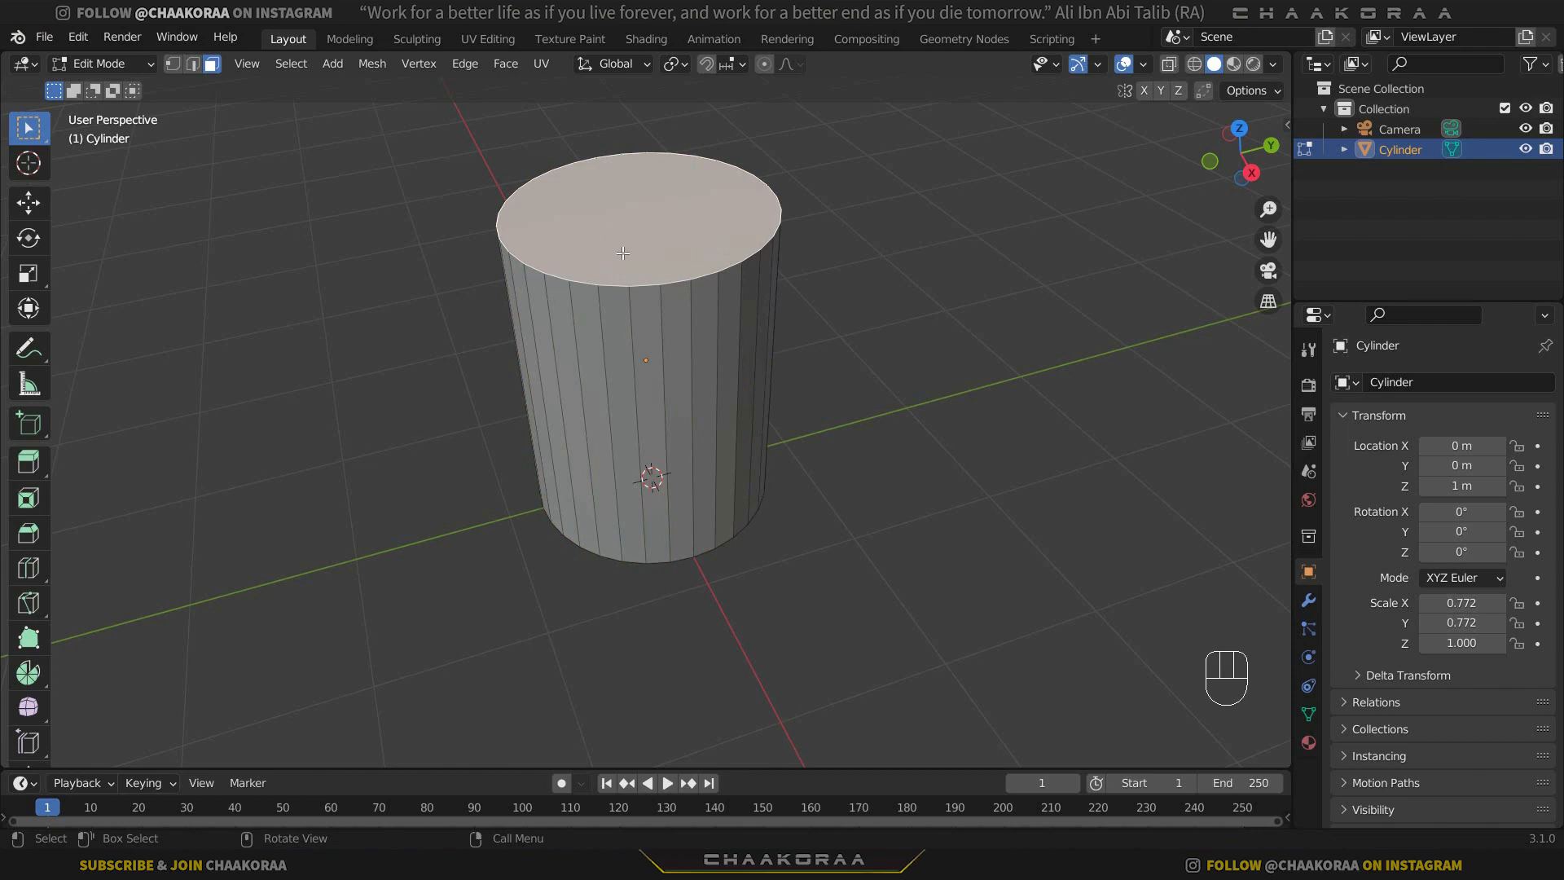
key(x)
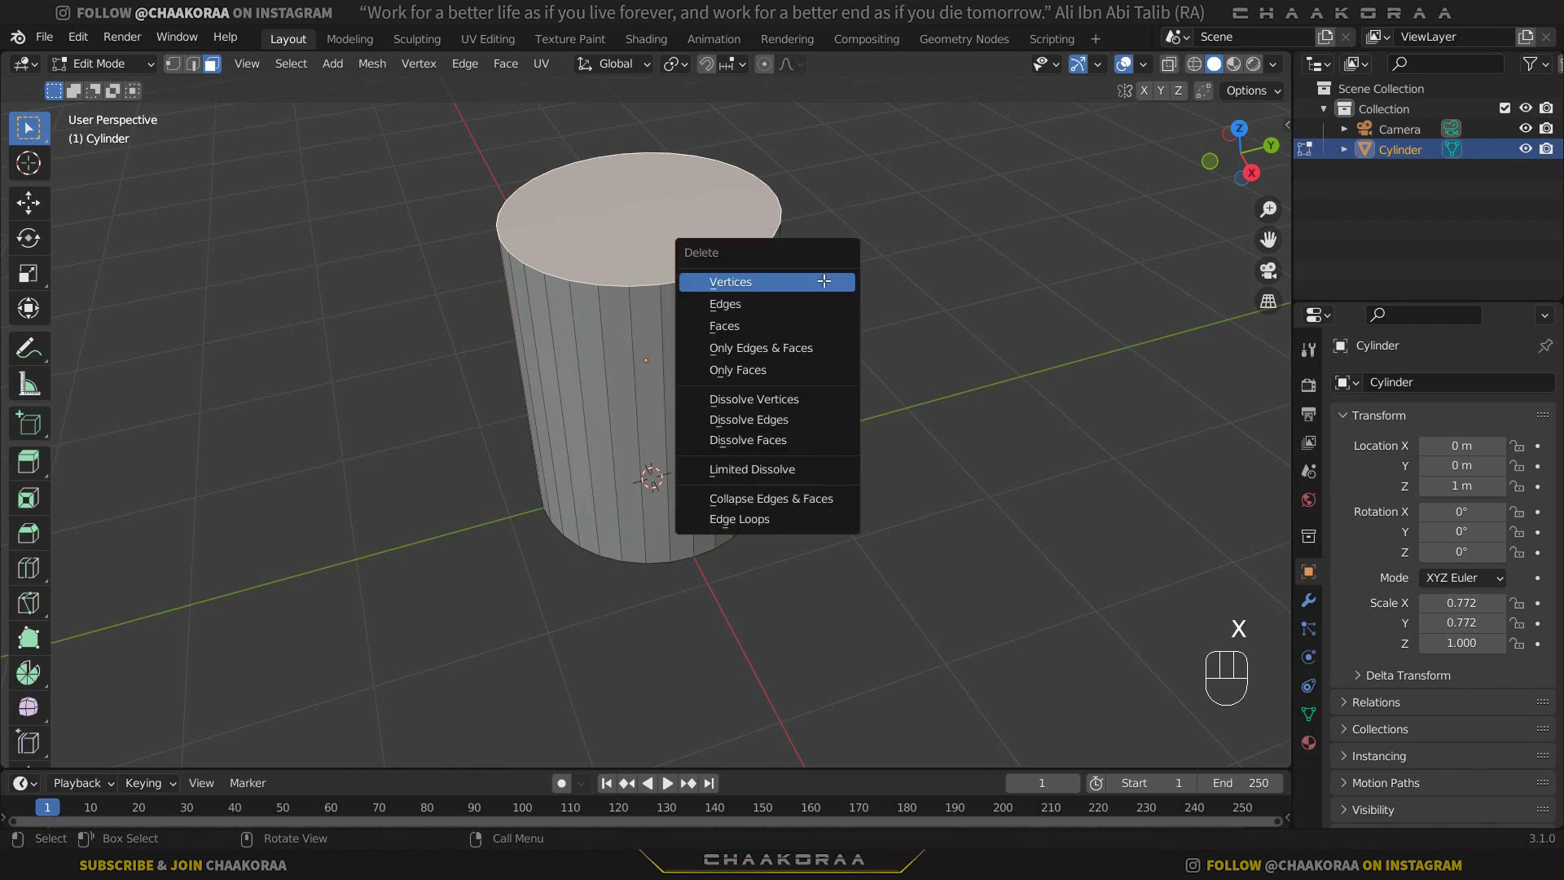
click(811, 324)
Separate the cylinder's bottom face into its own object and return to Object Mode.
middle_drag(716, 307, 694, 484)
click(696, 415)
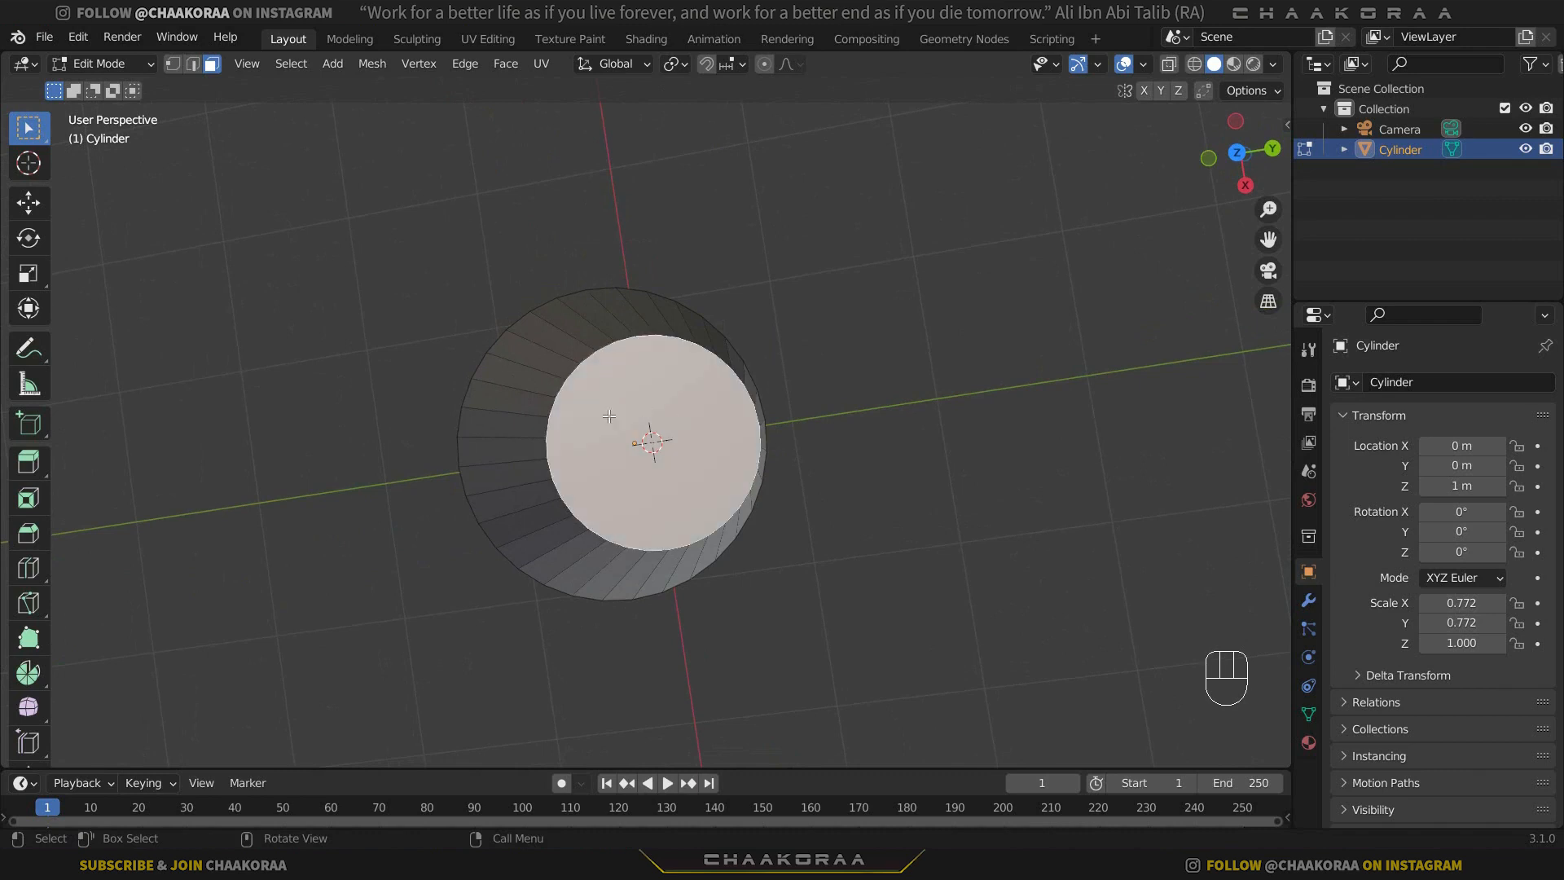
middle_drag(697, 415, 698, 440)
key(p)
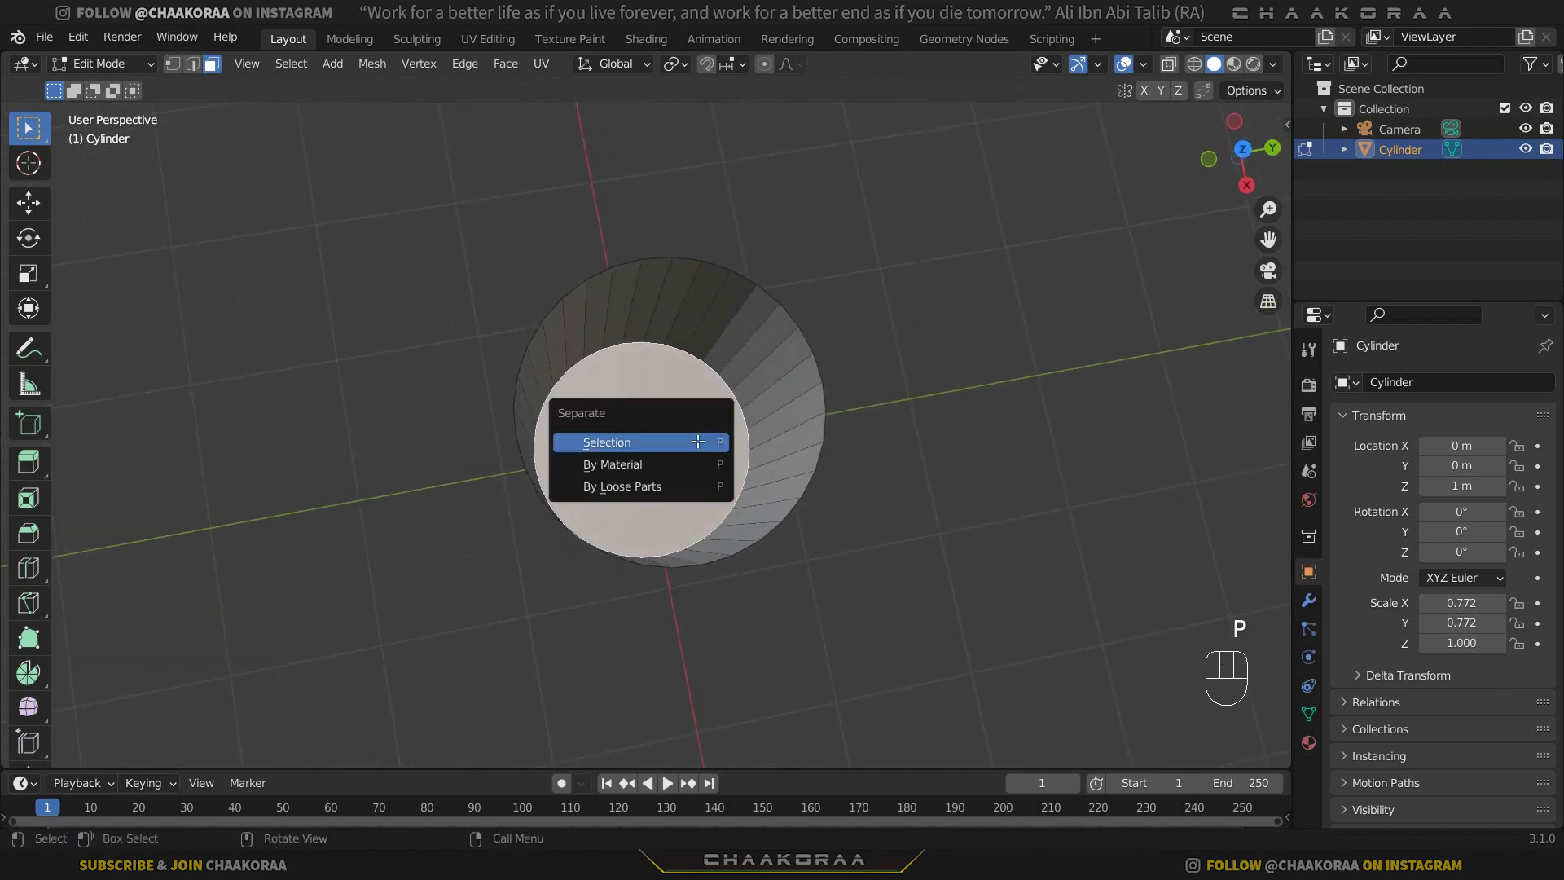
click(657, 443)
key(Tab)
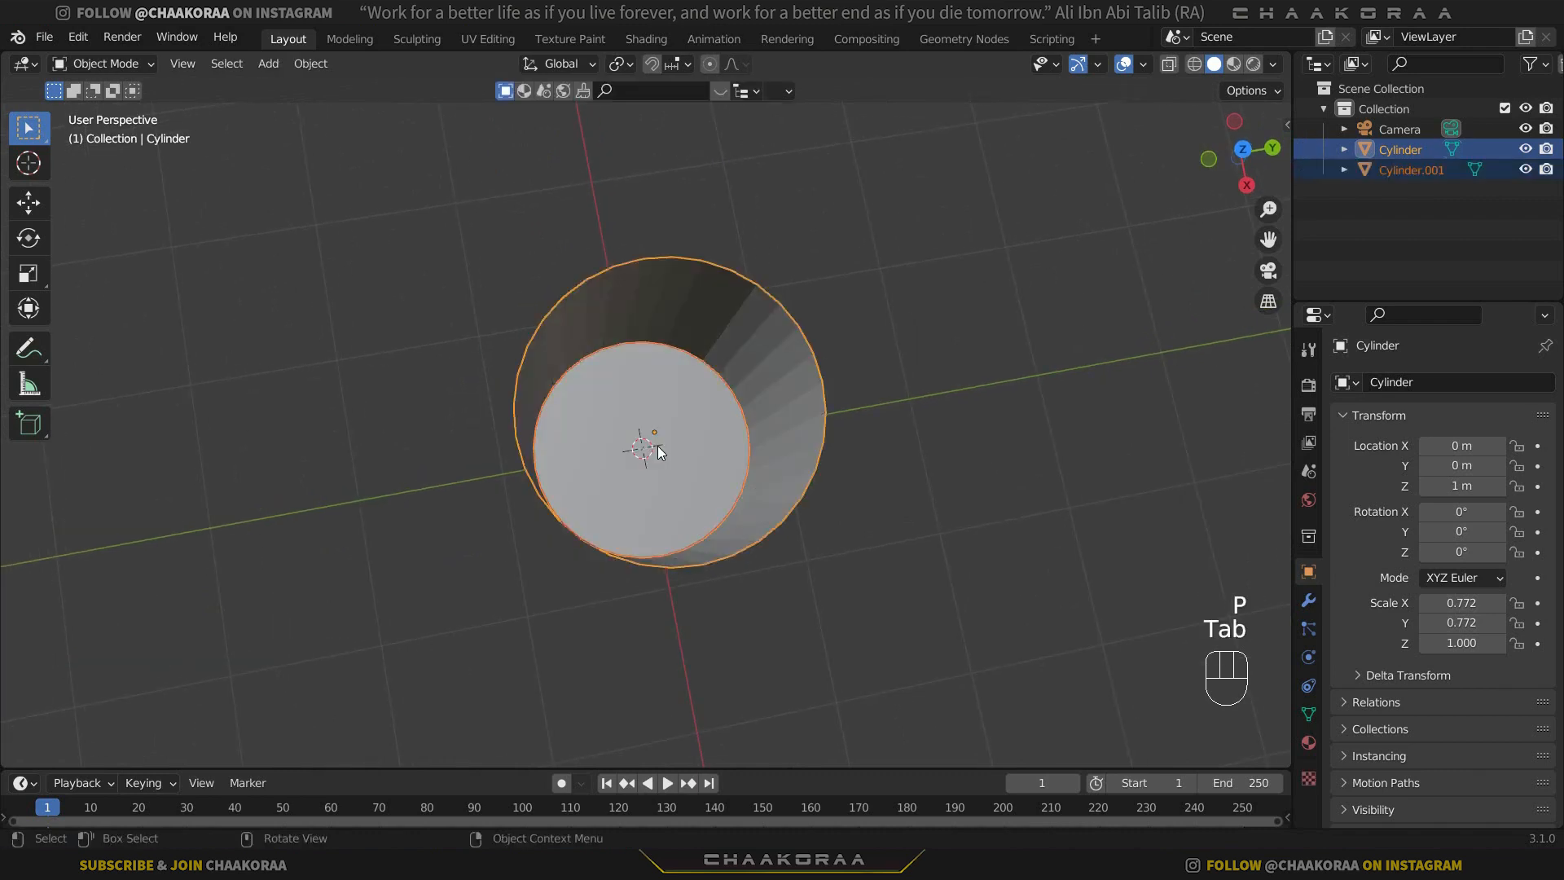
click(671, 444)
key(g)
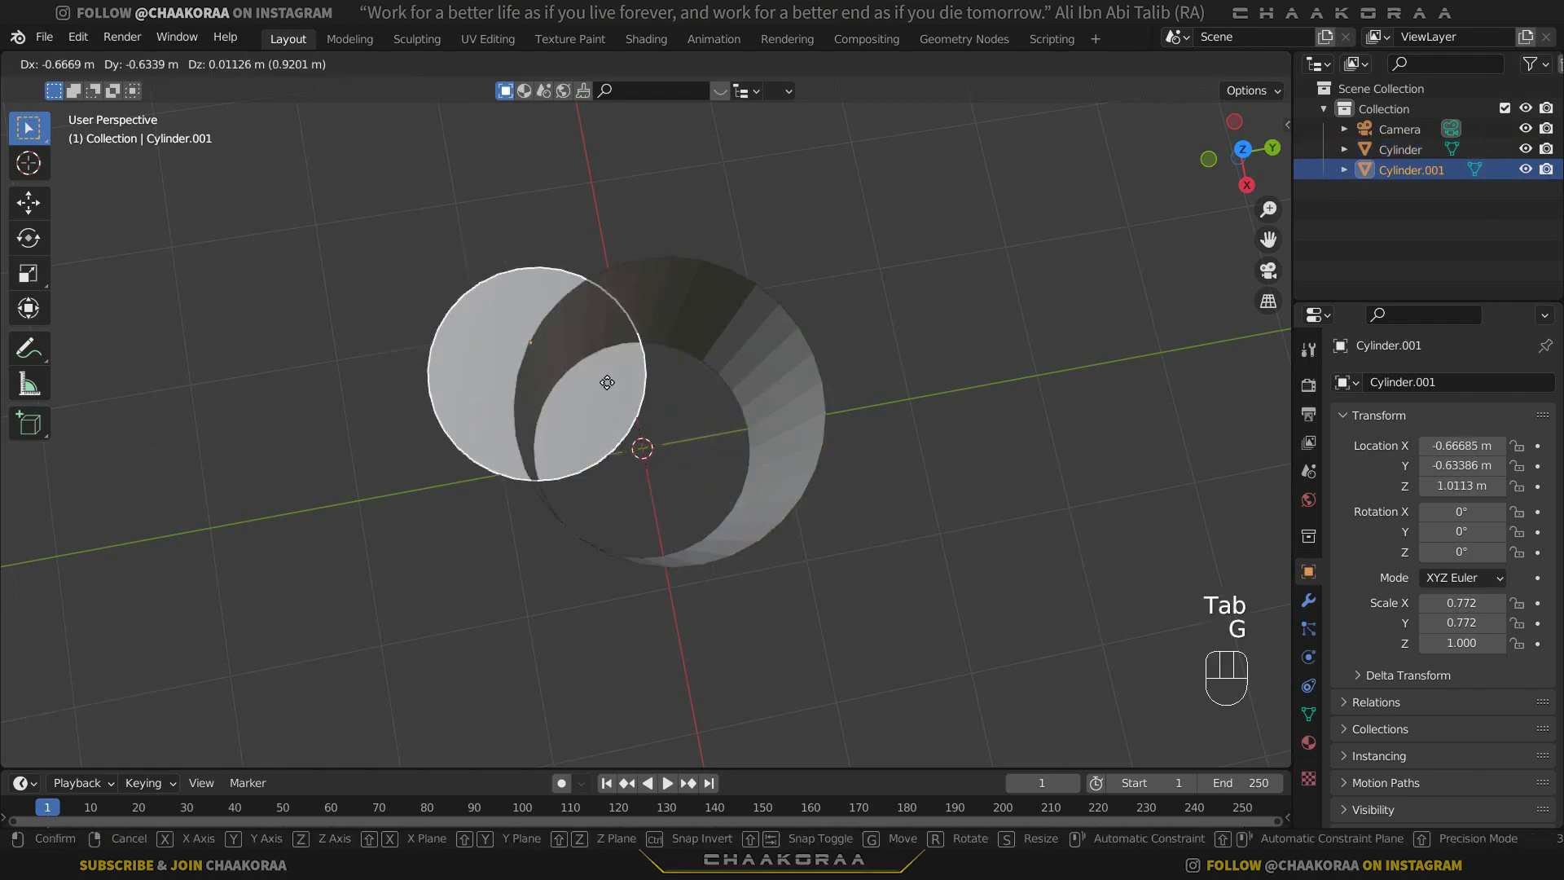
right_click(510, 405)
Extrude all of the open cylinder's wall faces inward along their normals to give the wall thickness.
click(681, 357)
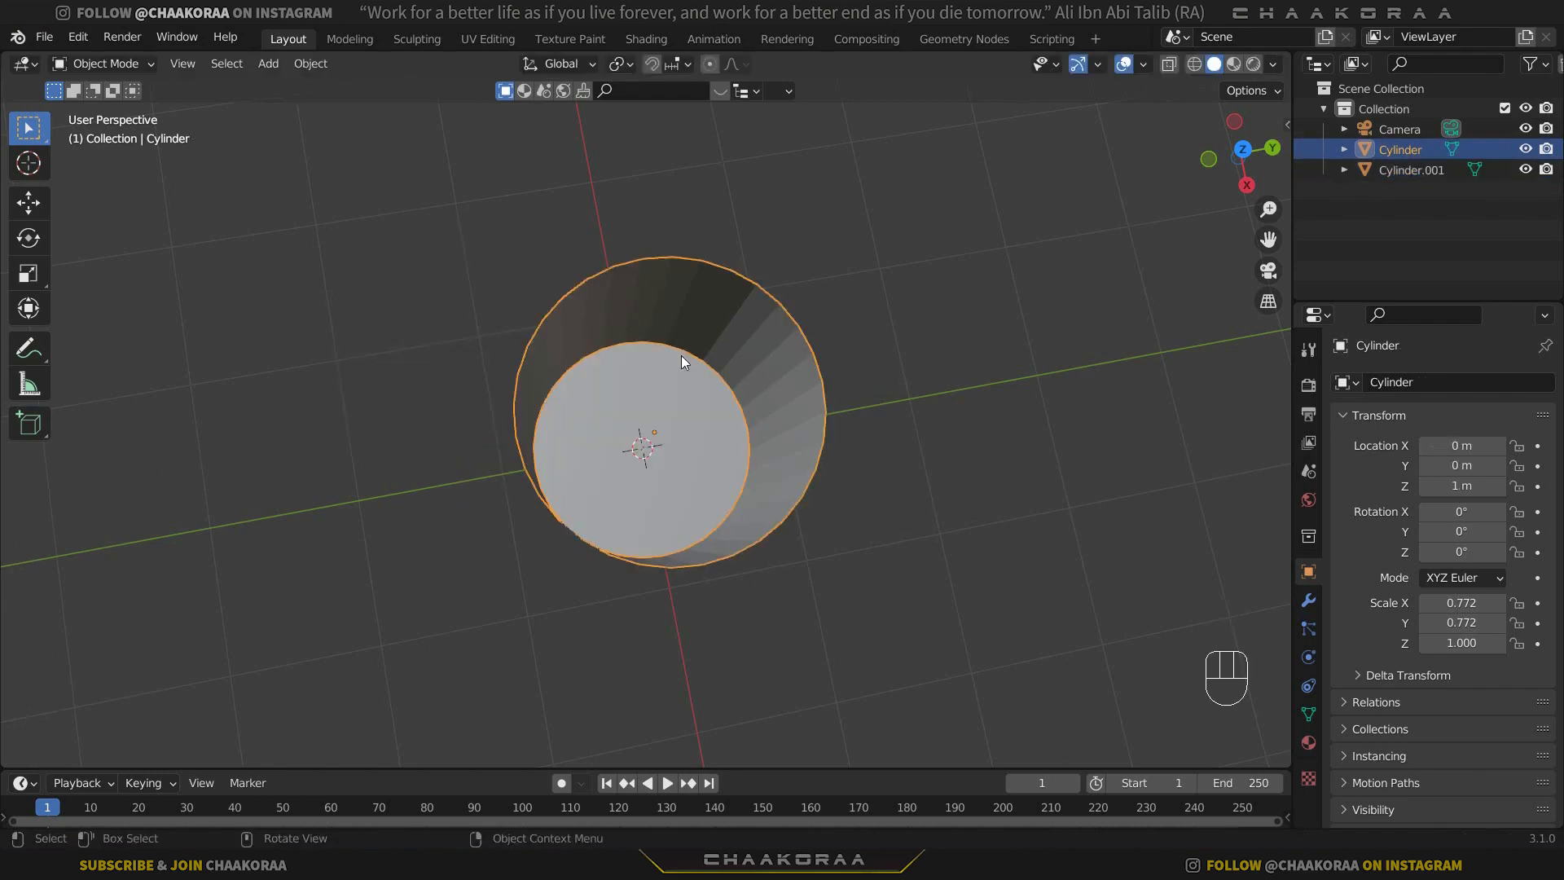
middle_drag(711, 432, 701, 387)
key(Tab)
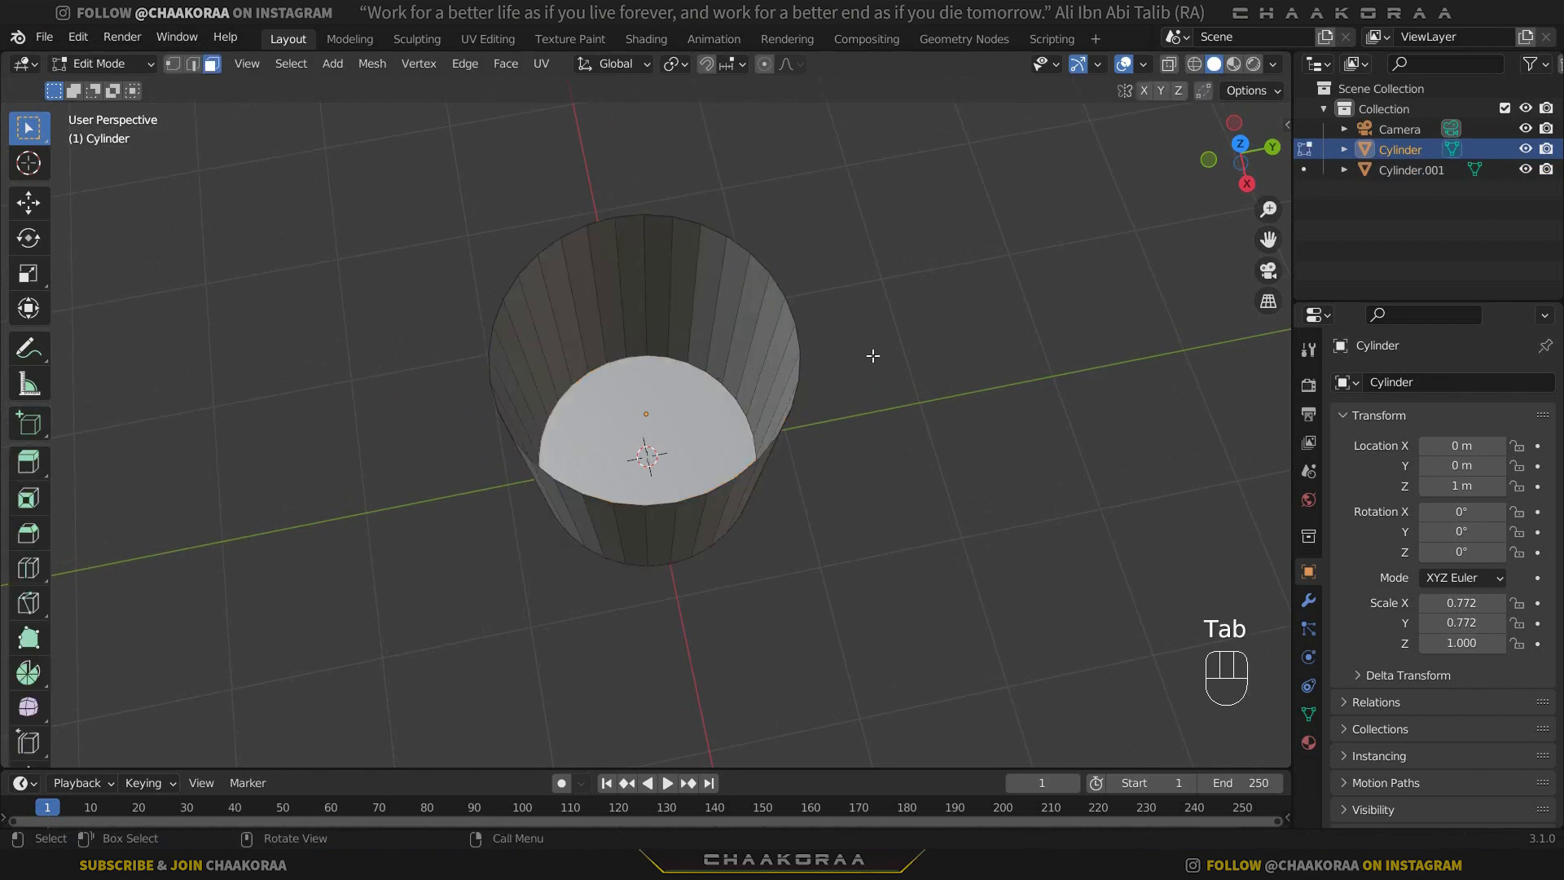
key(a)
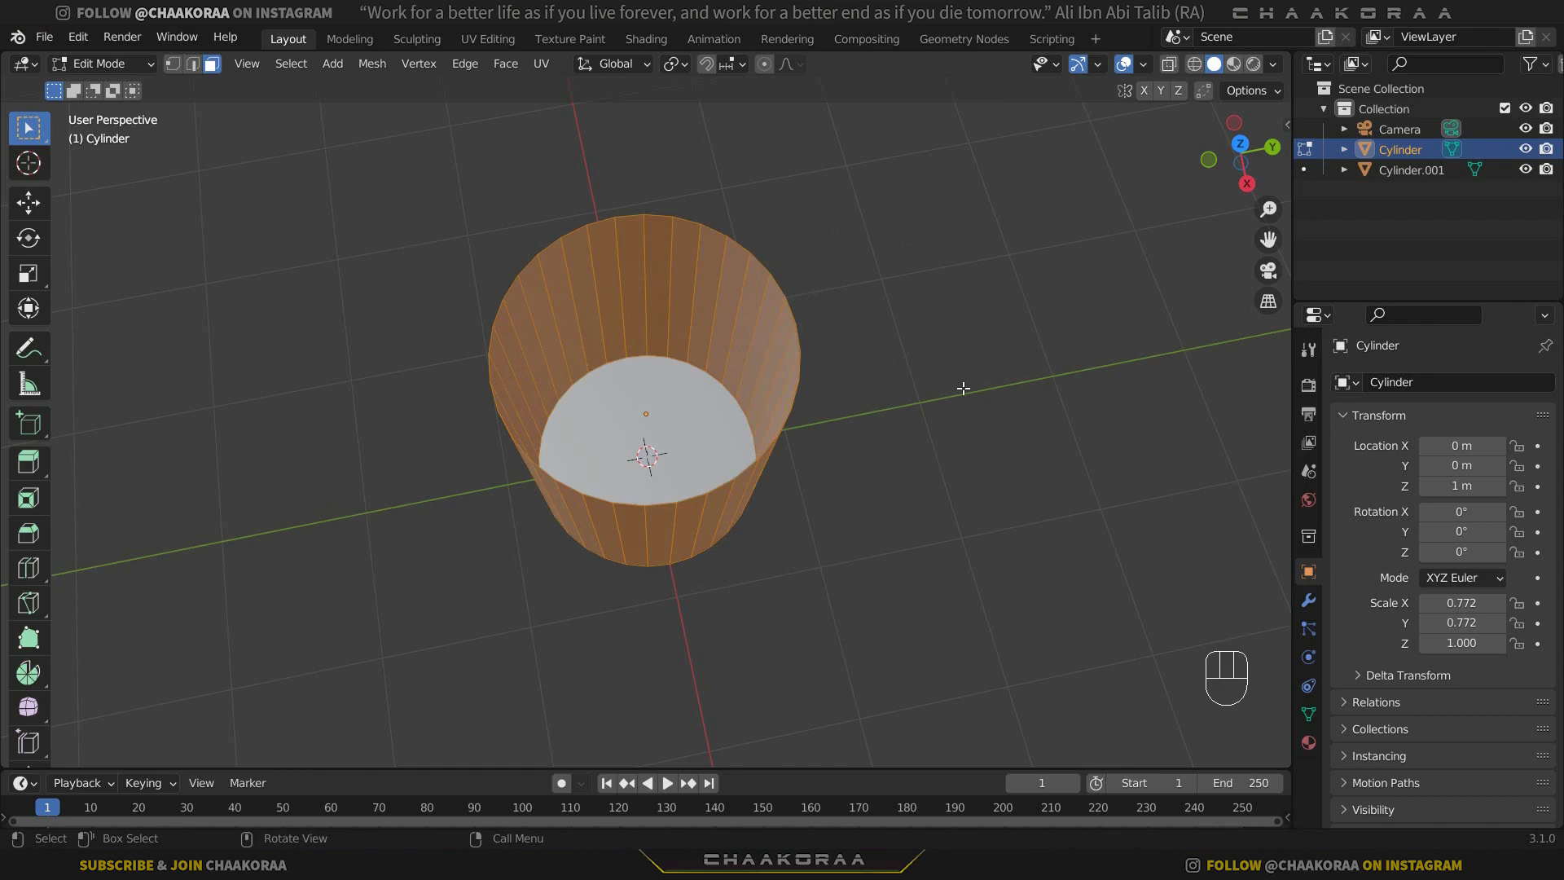
key(alt+e)
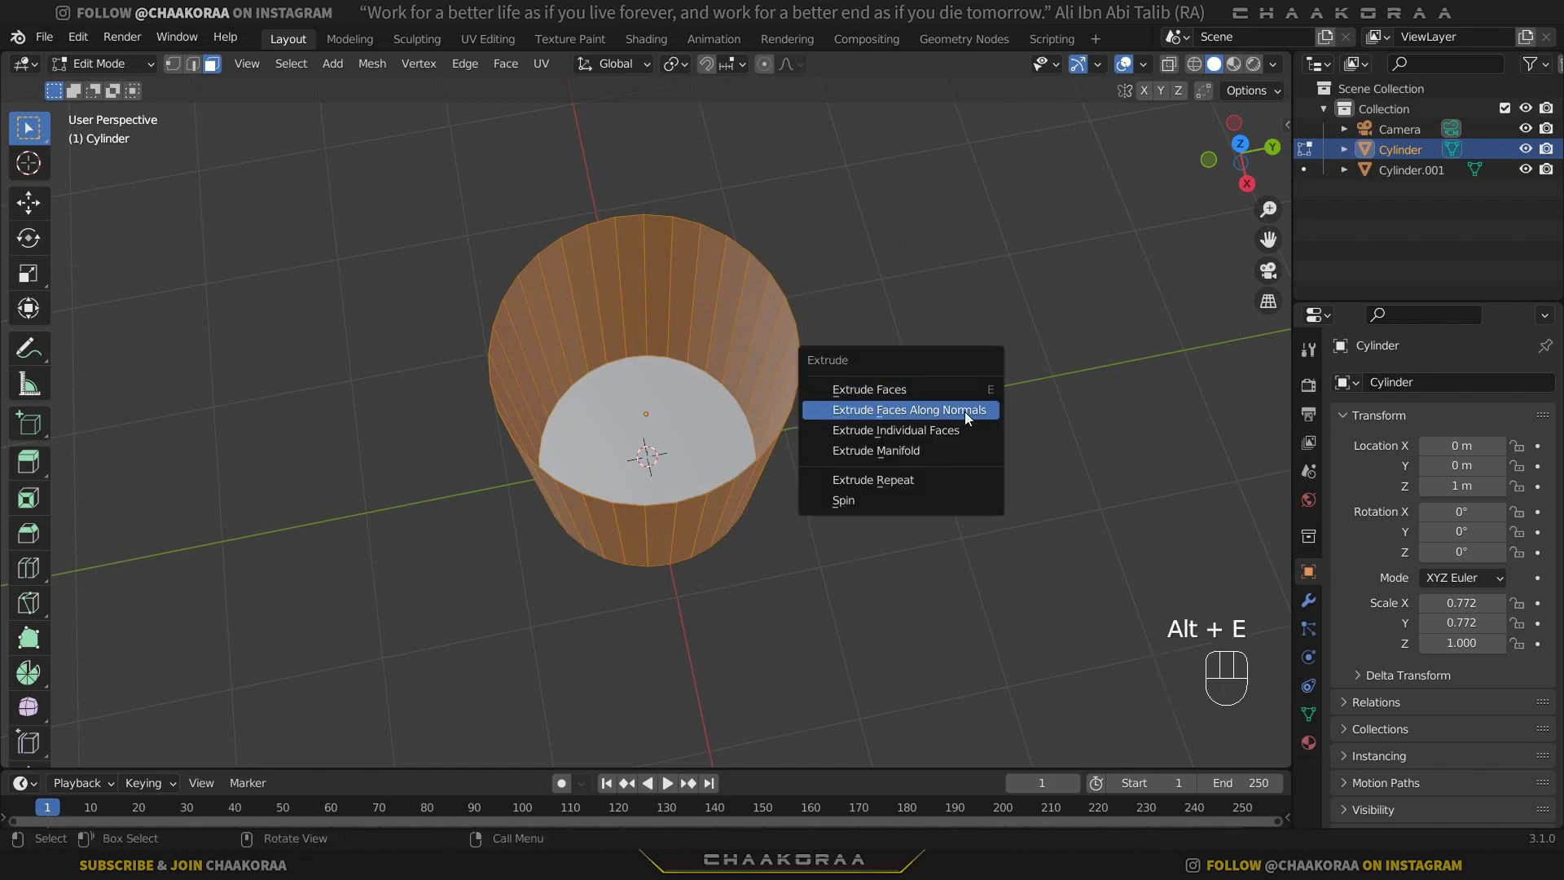
click(964, 412)
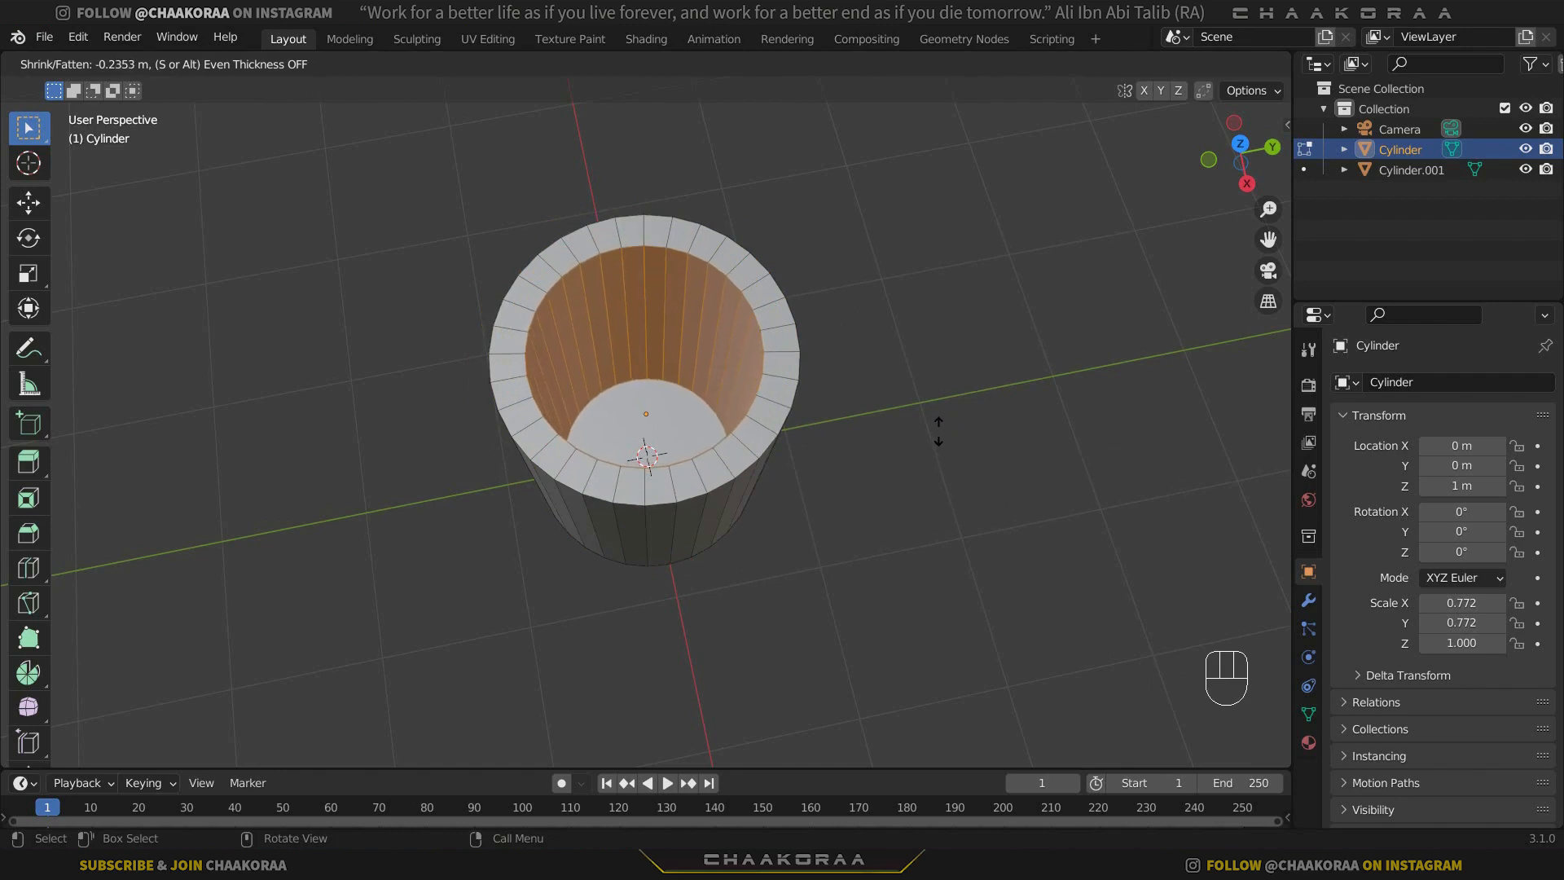
key(shift)
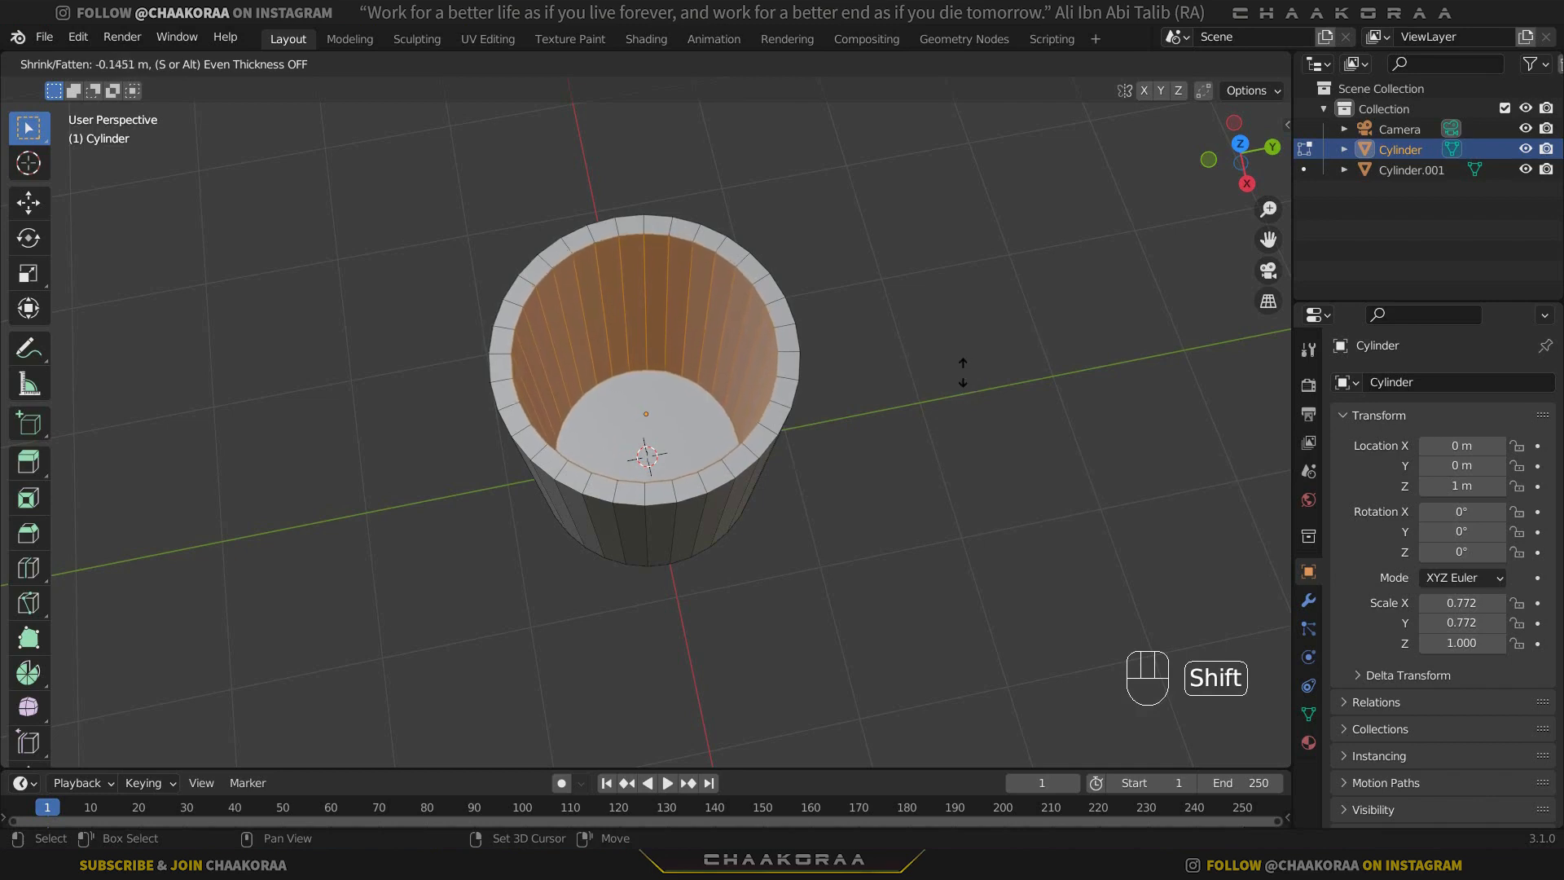
click(965, 371)
Separate the middle strip of wall faces on the front side only into its own object, using front view and X-ray for the selection.
middle_drag(961, 366, 651, 464)
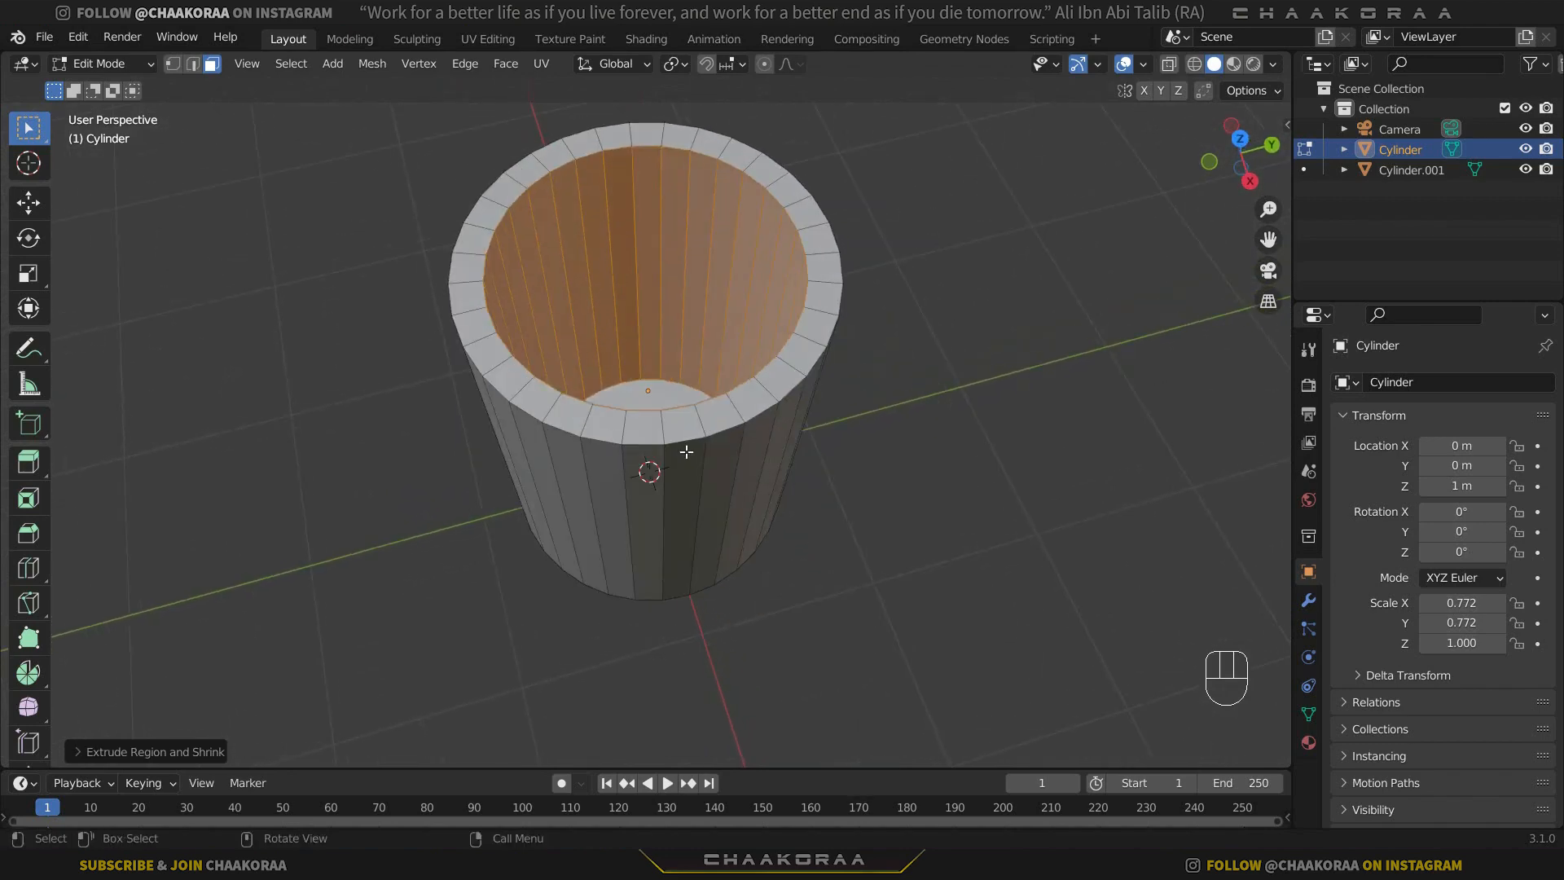
key(KP_1)
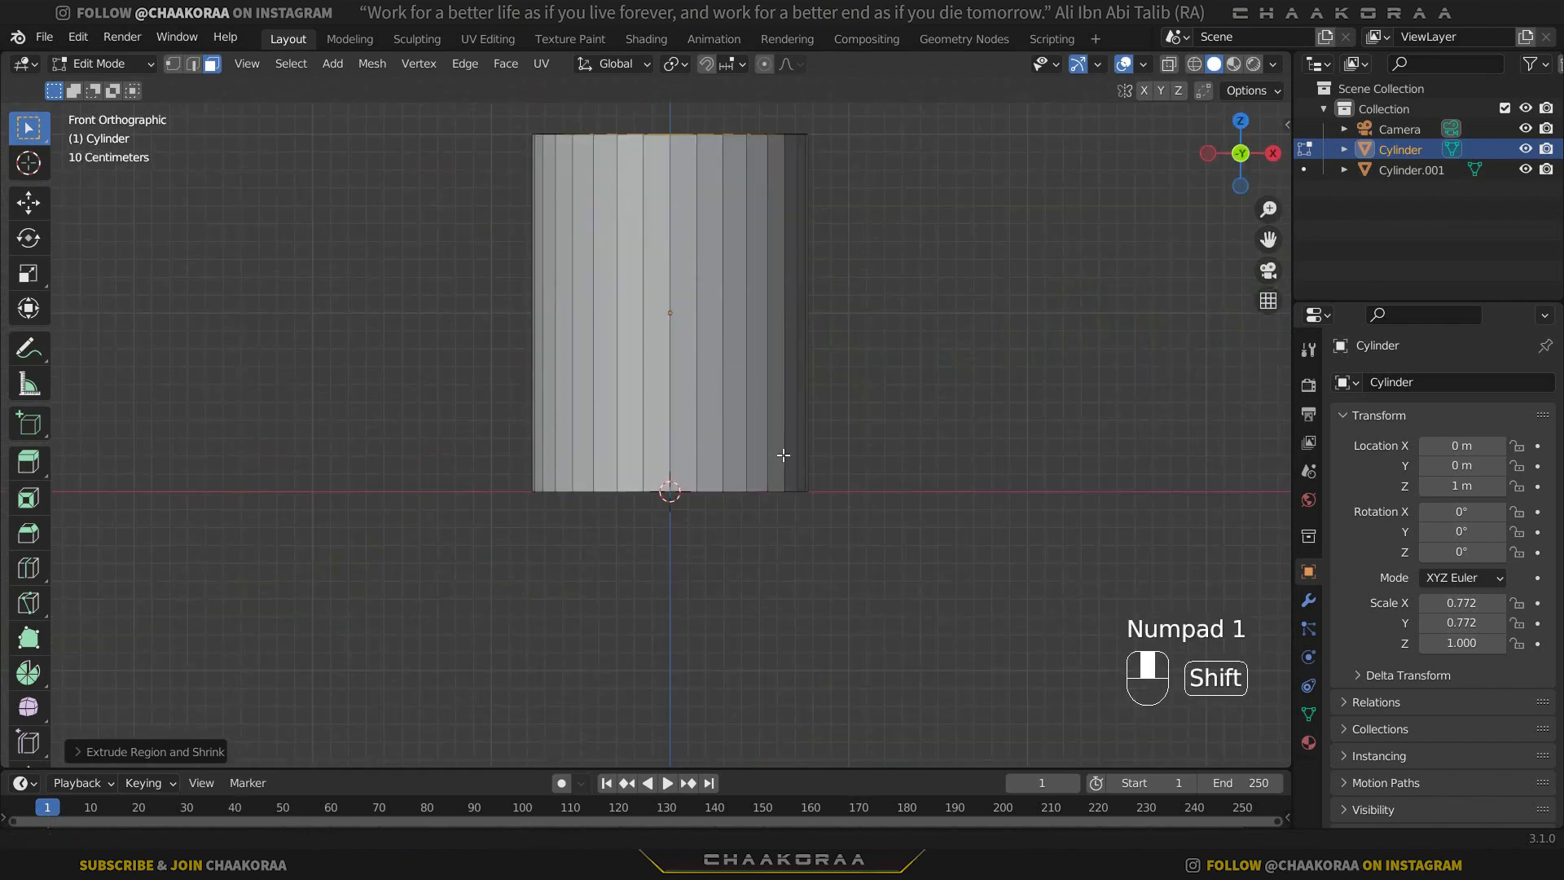
shift+middle_drag(775, 453, 795, 458)
key(alt+z)
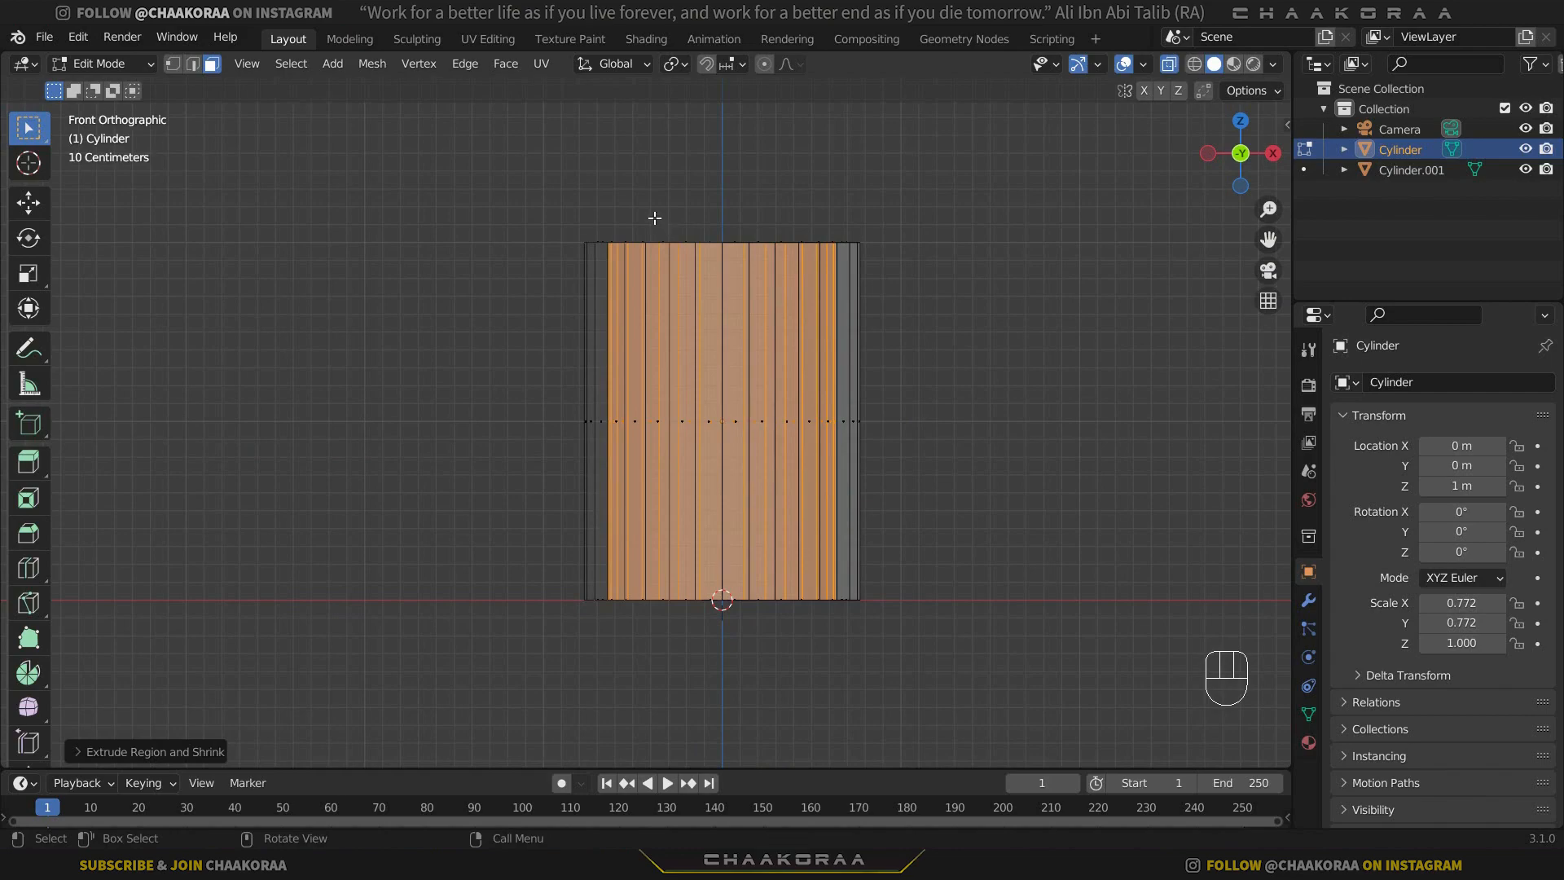
drag(654, 217, 770, 643)
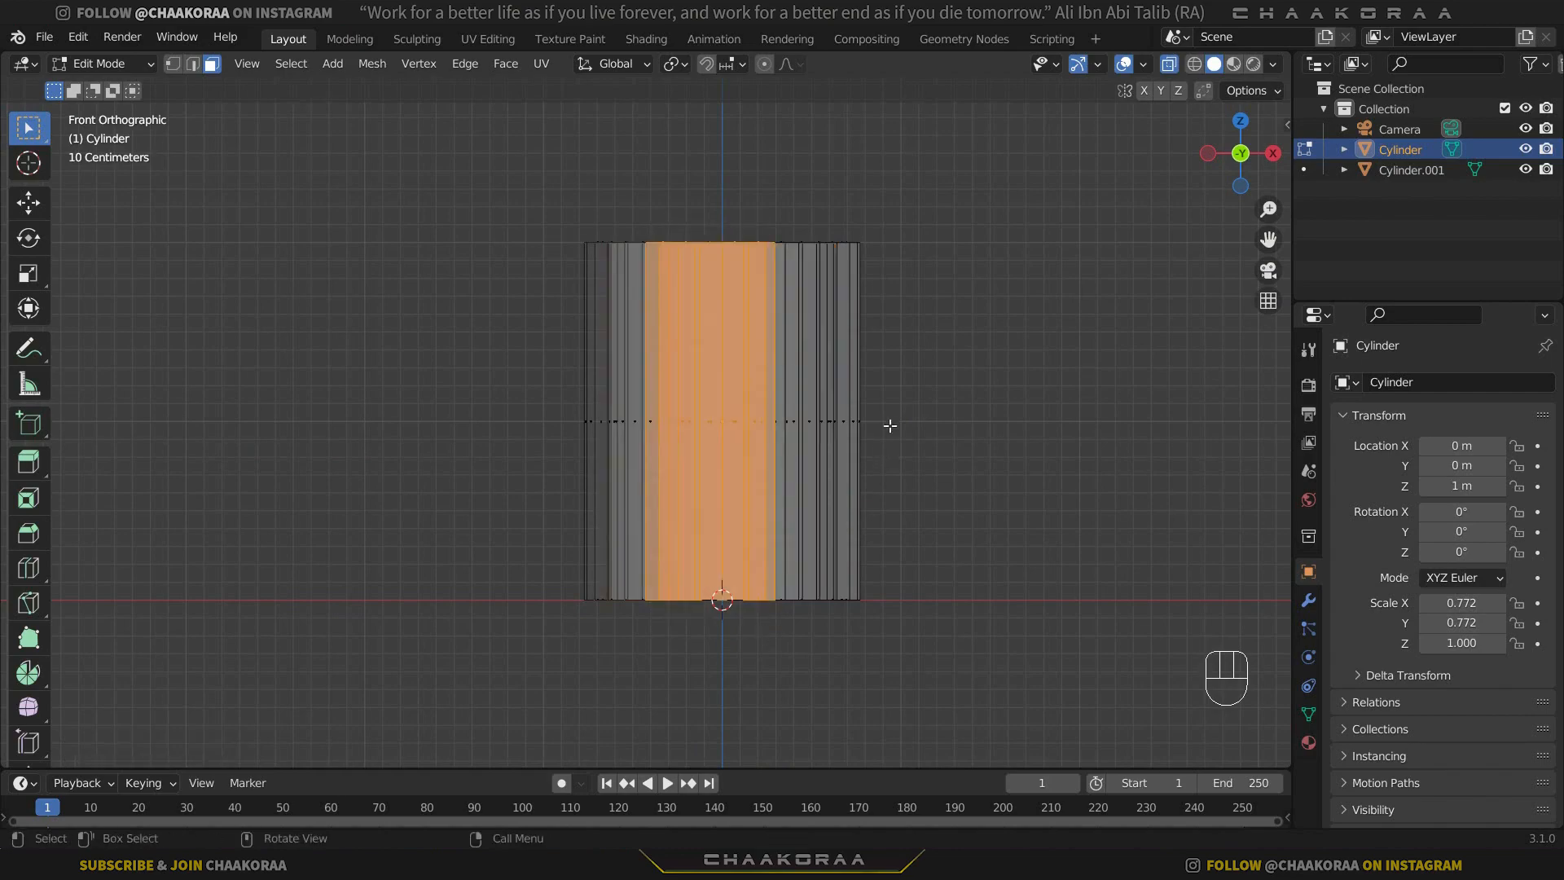
middle_drag(916, 286, 757, 318)
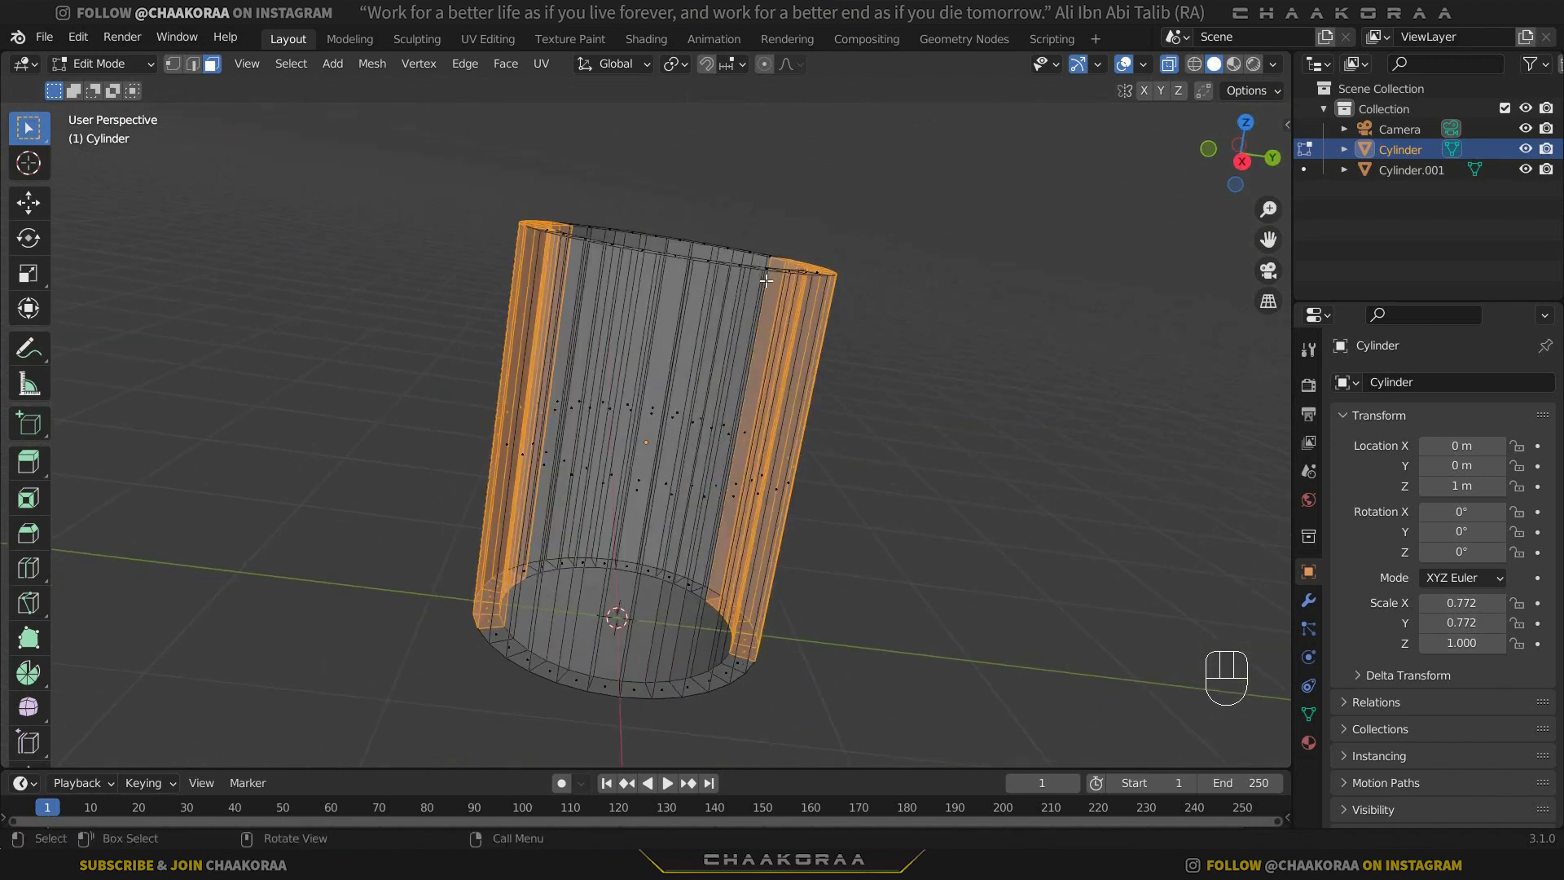
ctrl+drag(986, 220, 682, 709)
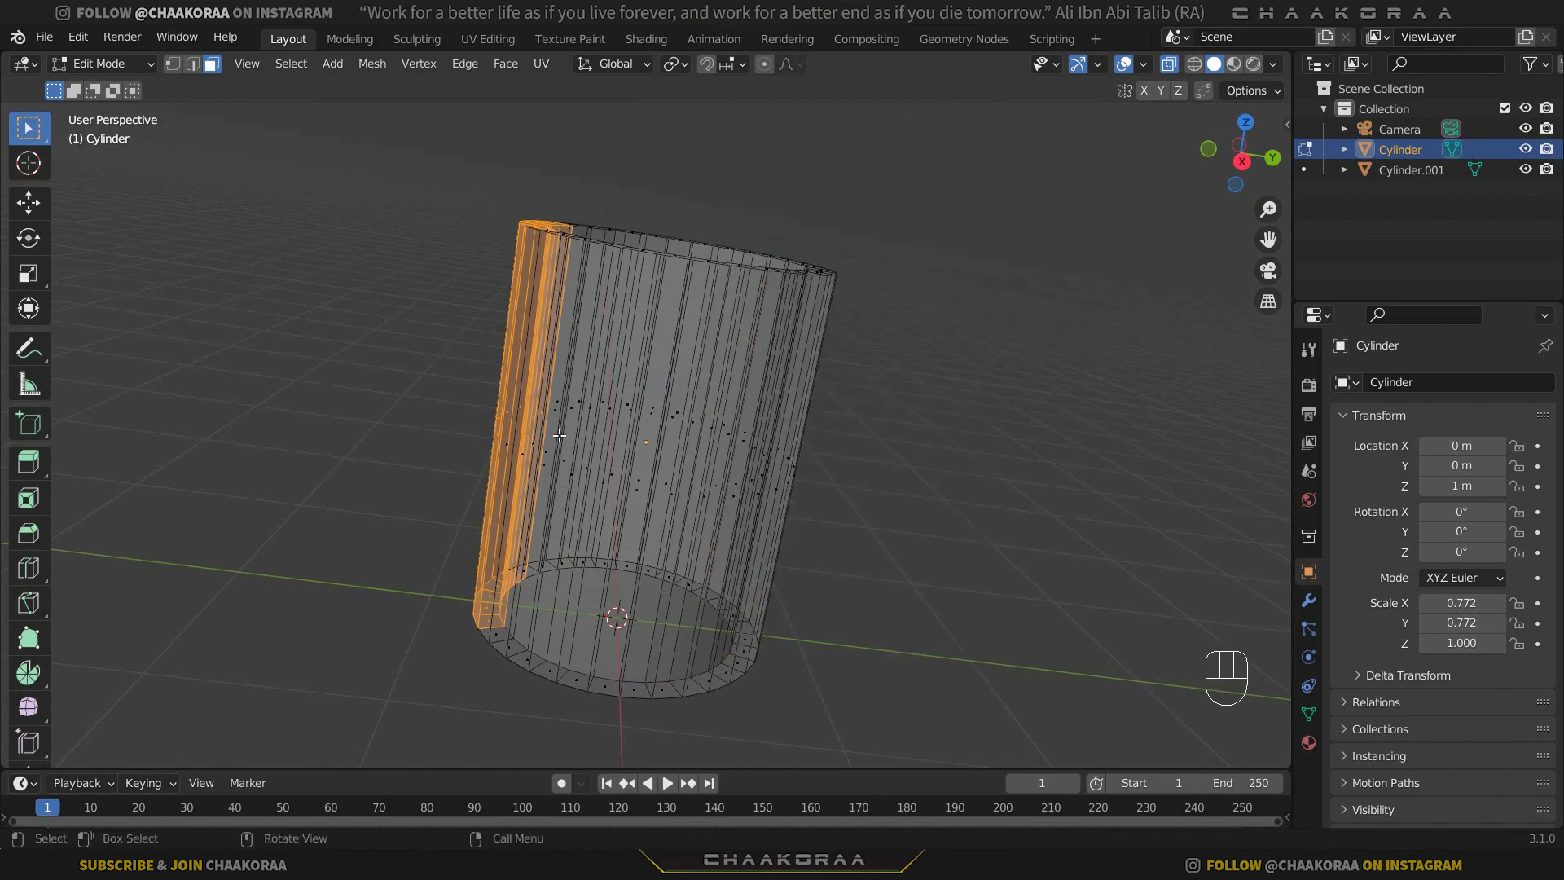
mouse_move(561, 395)
middle_down()
mouse_move(493, 522)
mouse_move(692, 467)
mouse_move(574, 501)
mouse_move(565, 576)
mouse_move(674, 600)
mouse_move(621, 551)
mouse_move(643, 530)
middle_up()
key(alt+z)
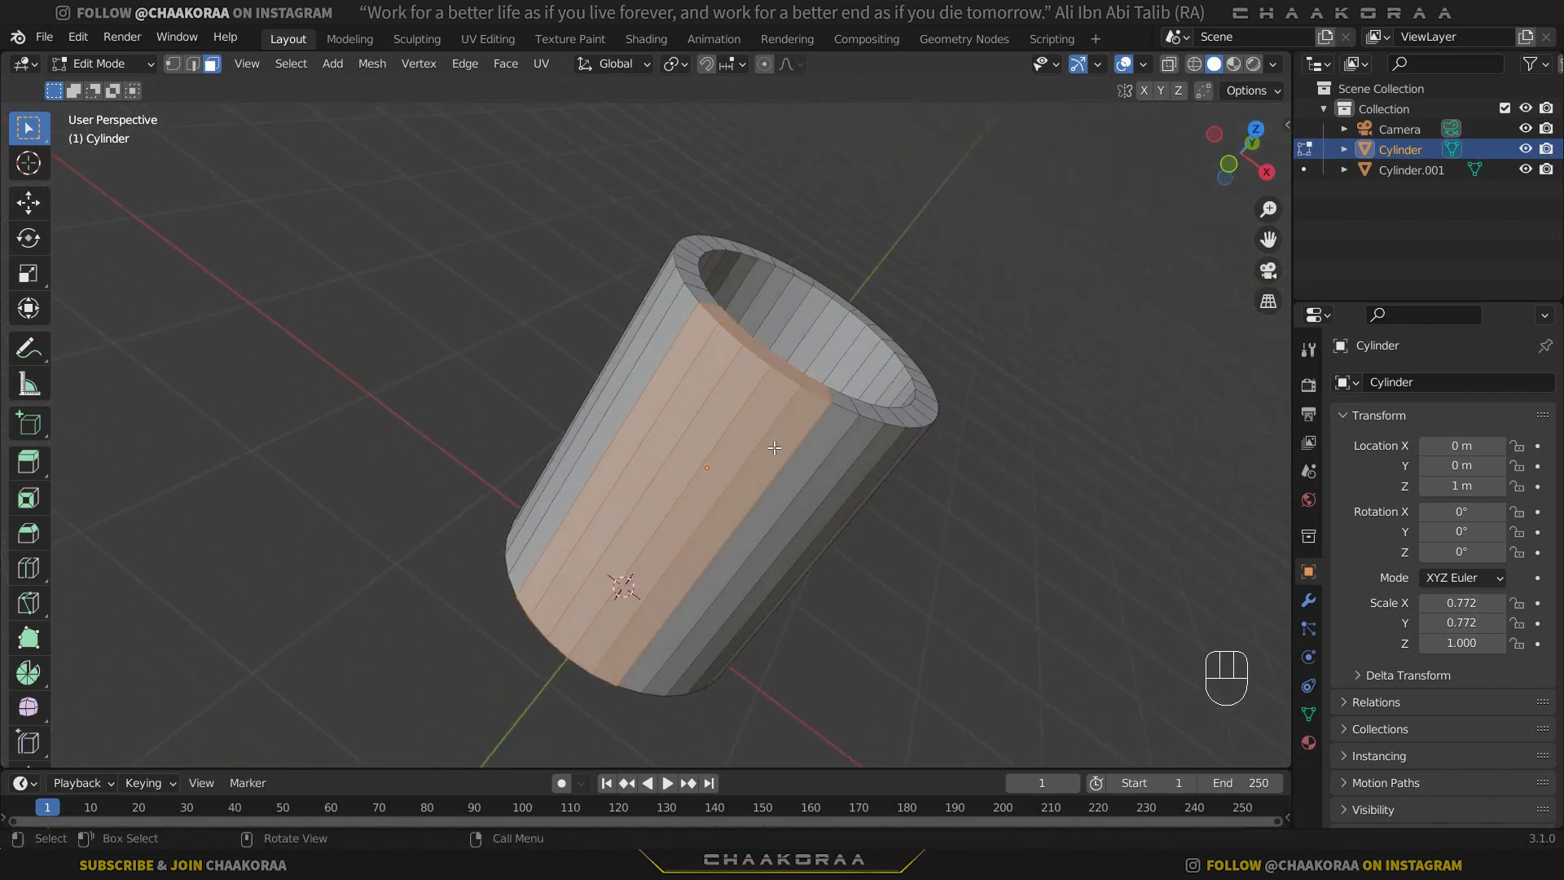
key(p)
click(774, 447)
key(Tab)
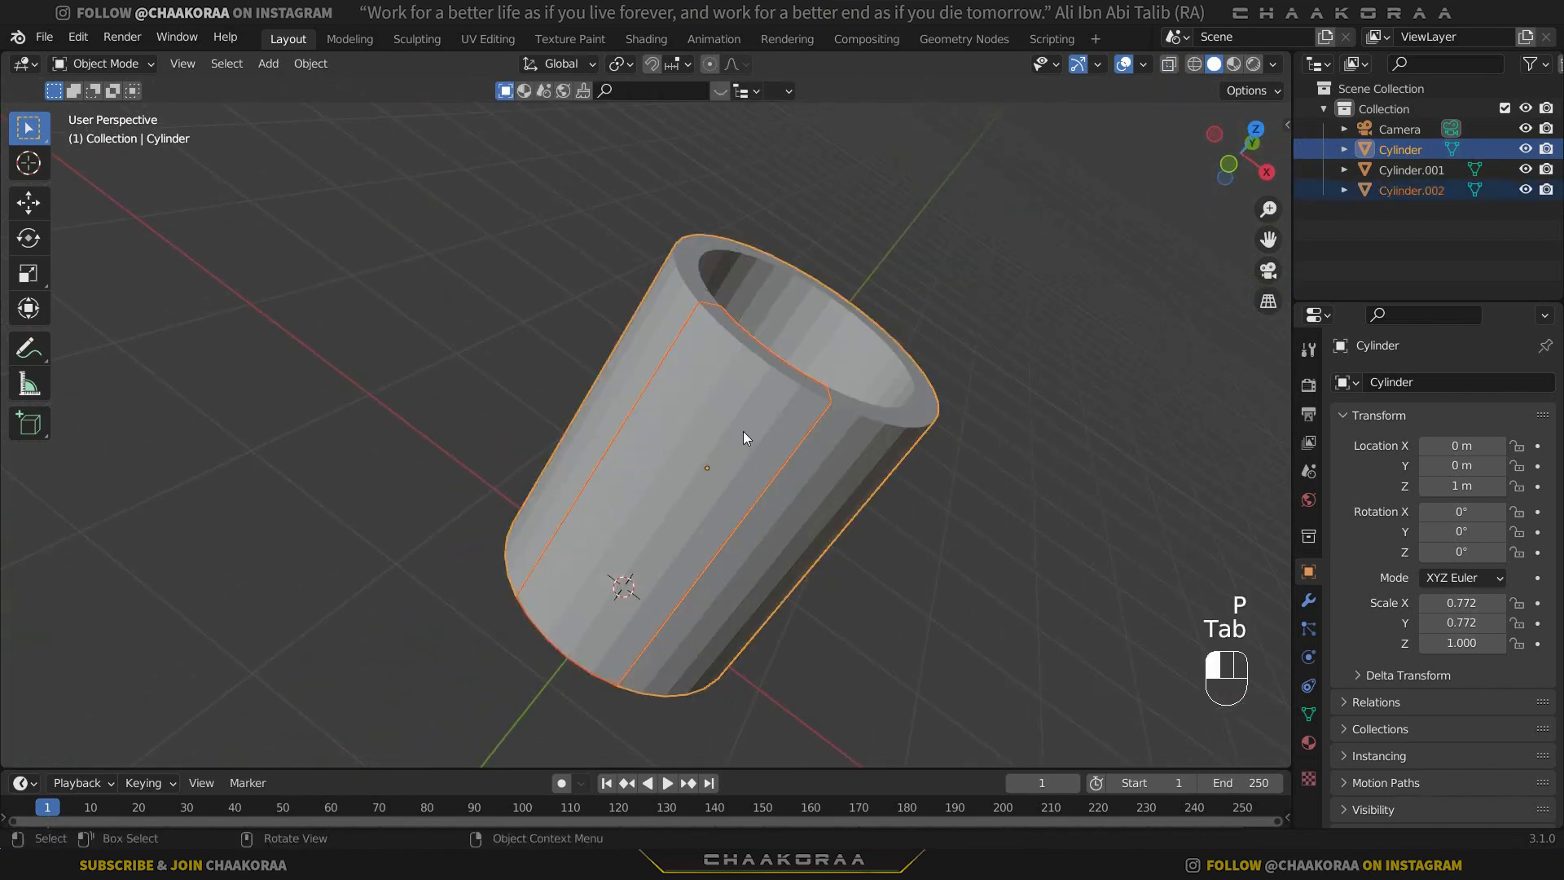
Hide the separated front wall strip and the bottom disc.
click(770, 428)
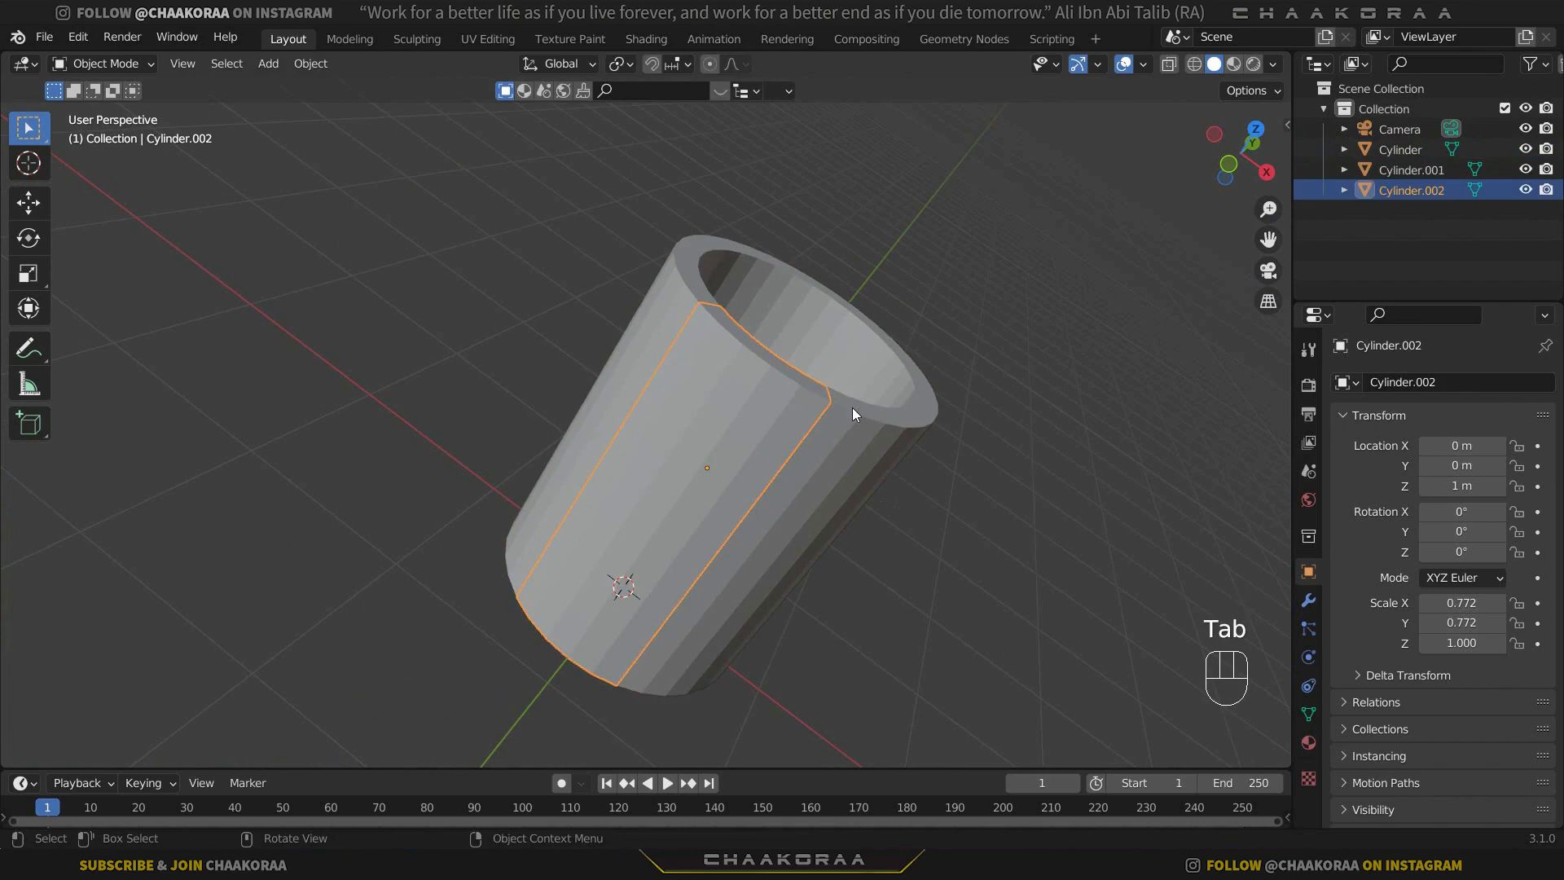
key(h)
middle_drag(749, 430, 792, 468)
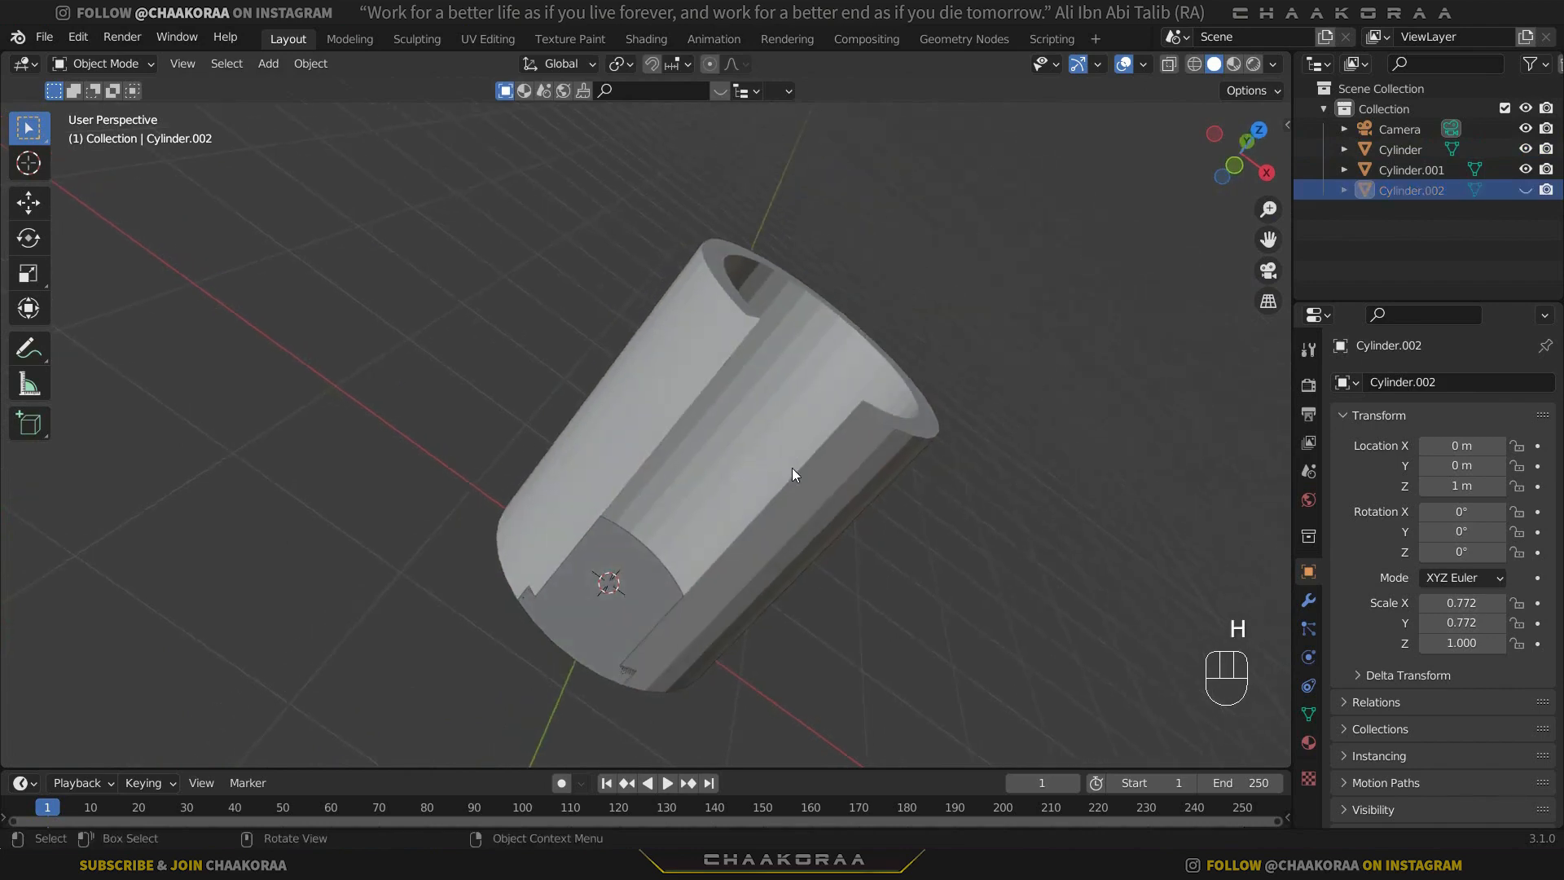
click(662, 562)
key(h)
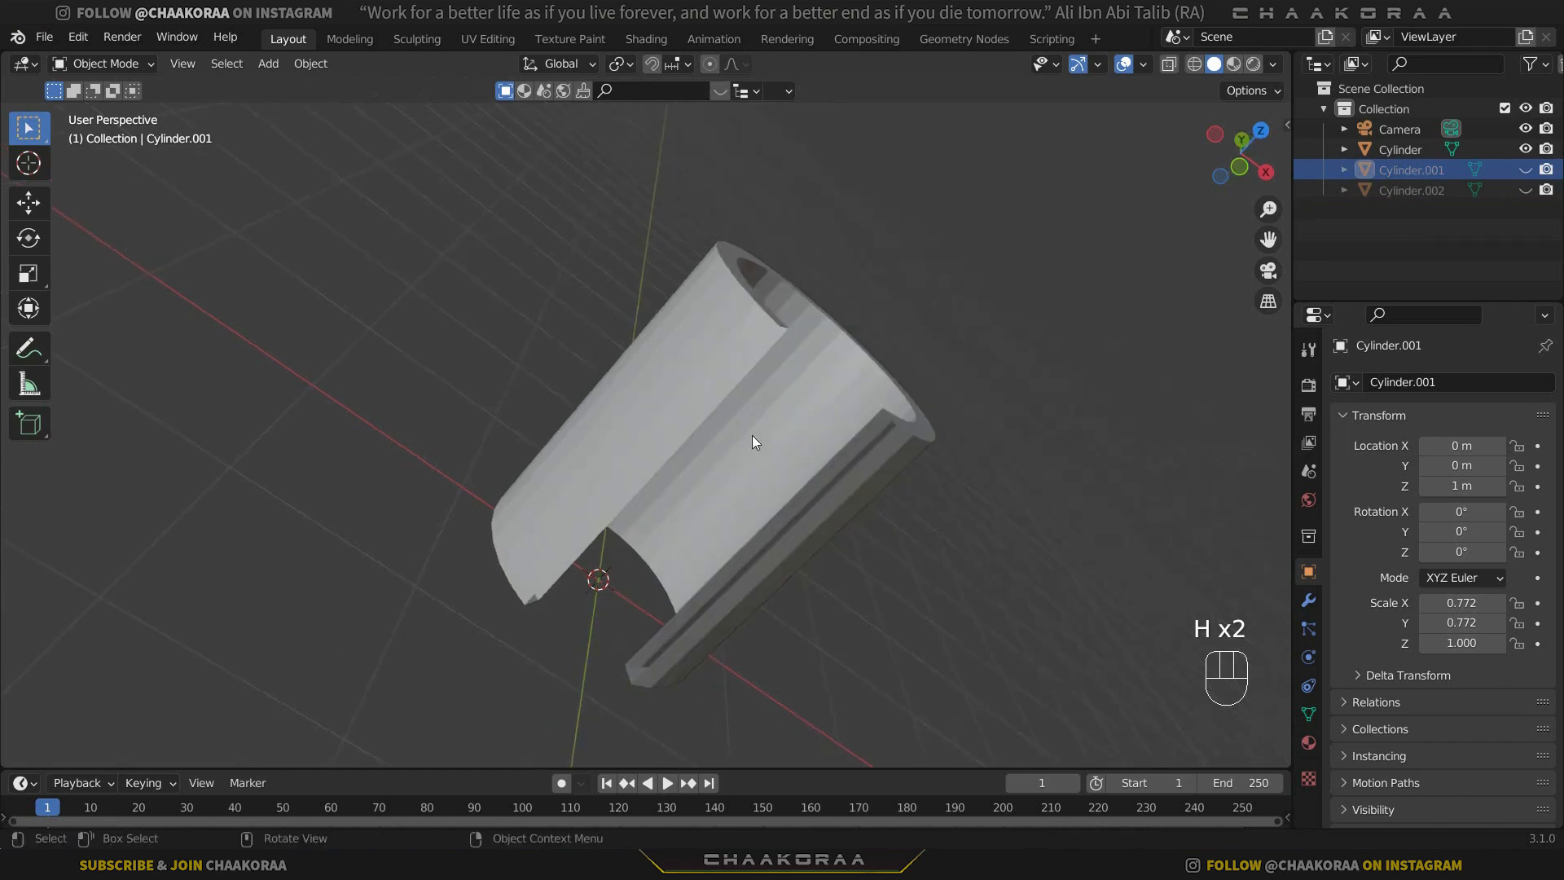
Open the remaining cylinder wall for editing with edge selection active.
middle_drag(752, 435, 708, 475)
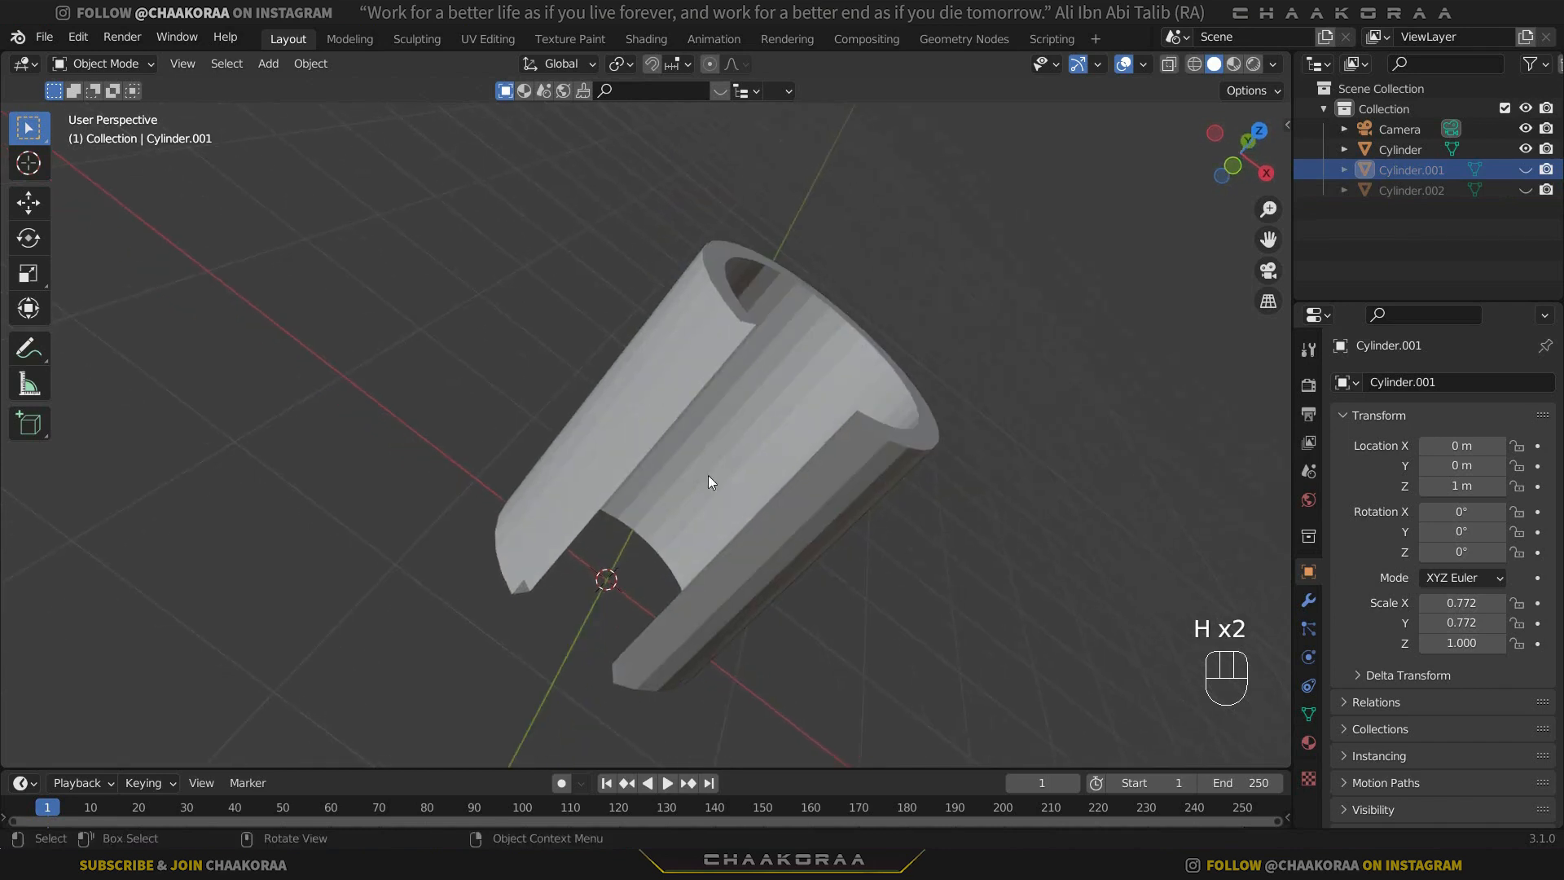
click(857, 486)
middle_drag(841, 478, 795, 458)
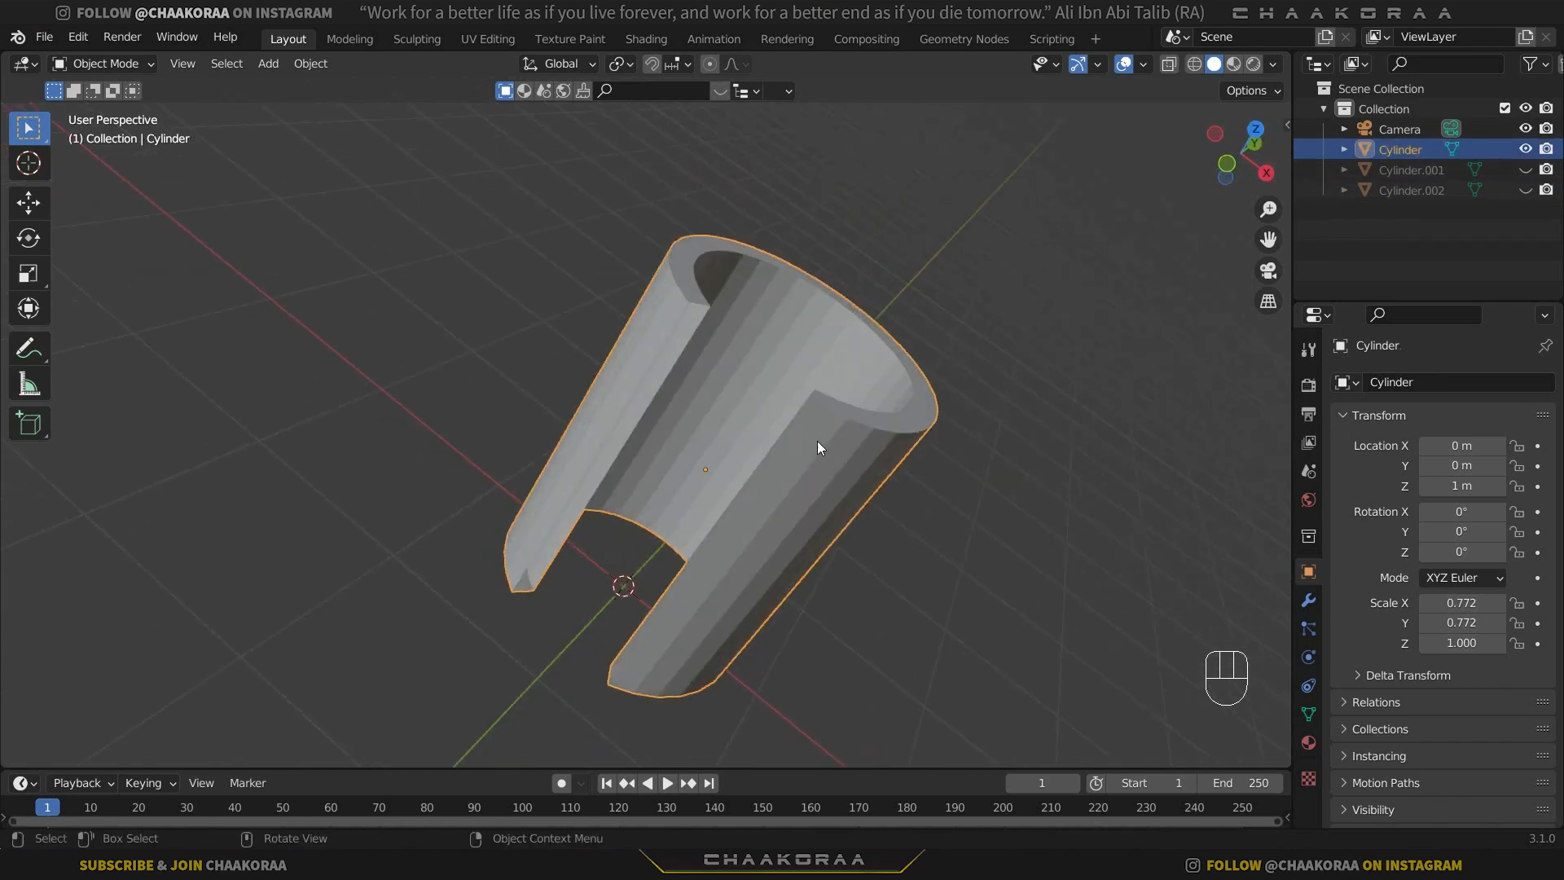
key(Tab)
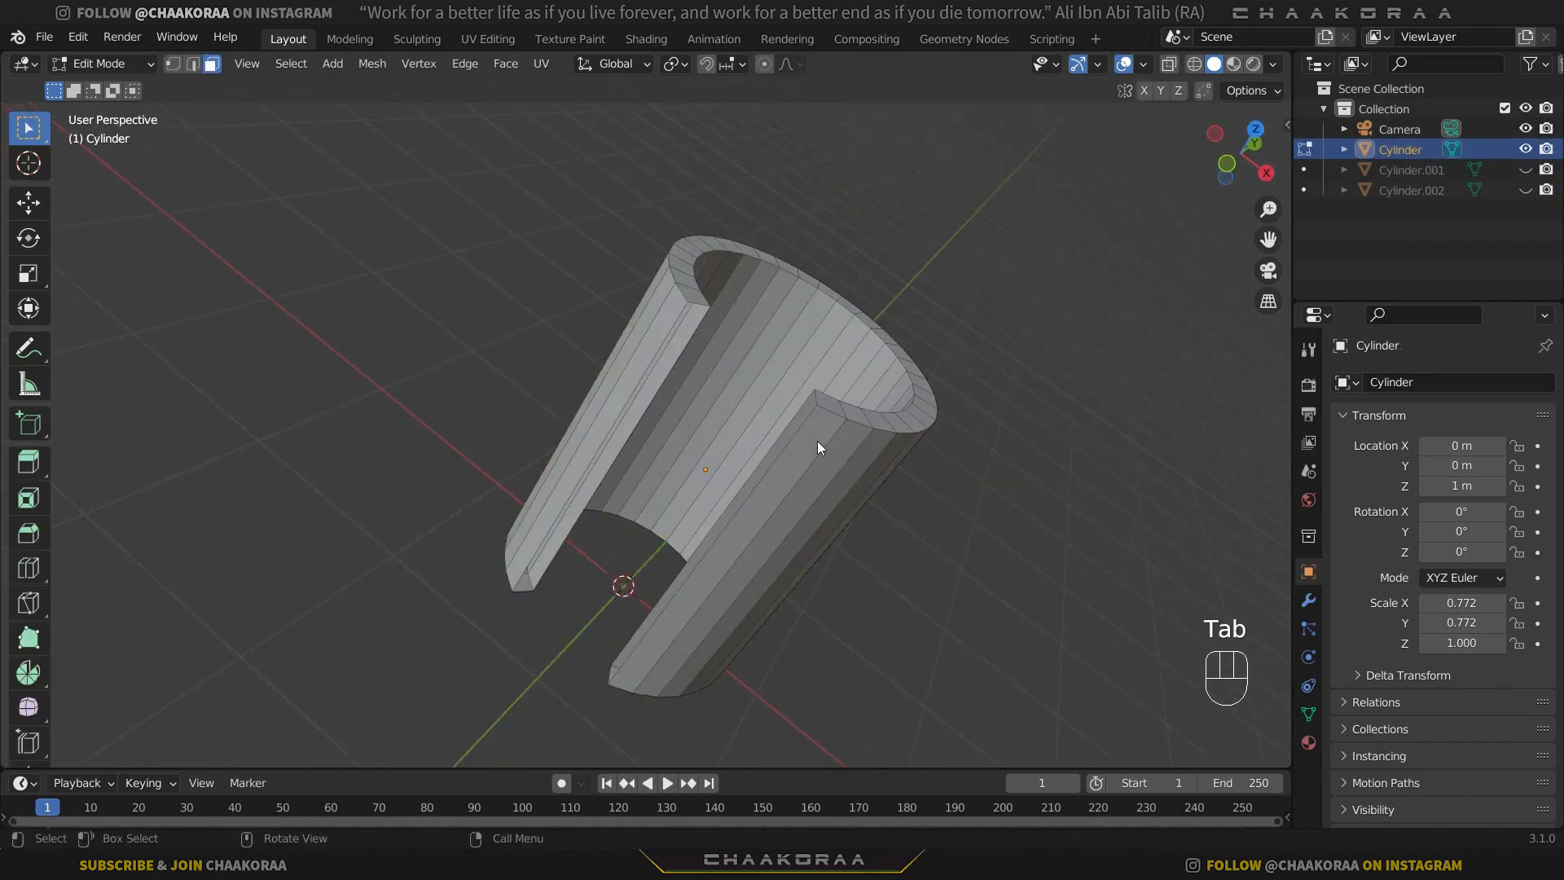
click(193, 65)
Select the edge loop on one side of the wall's opening, grow the selection five times, and separate it into its own object.
middle_drag(782, 407, 827, 395)
alt+click(863, 425)
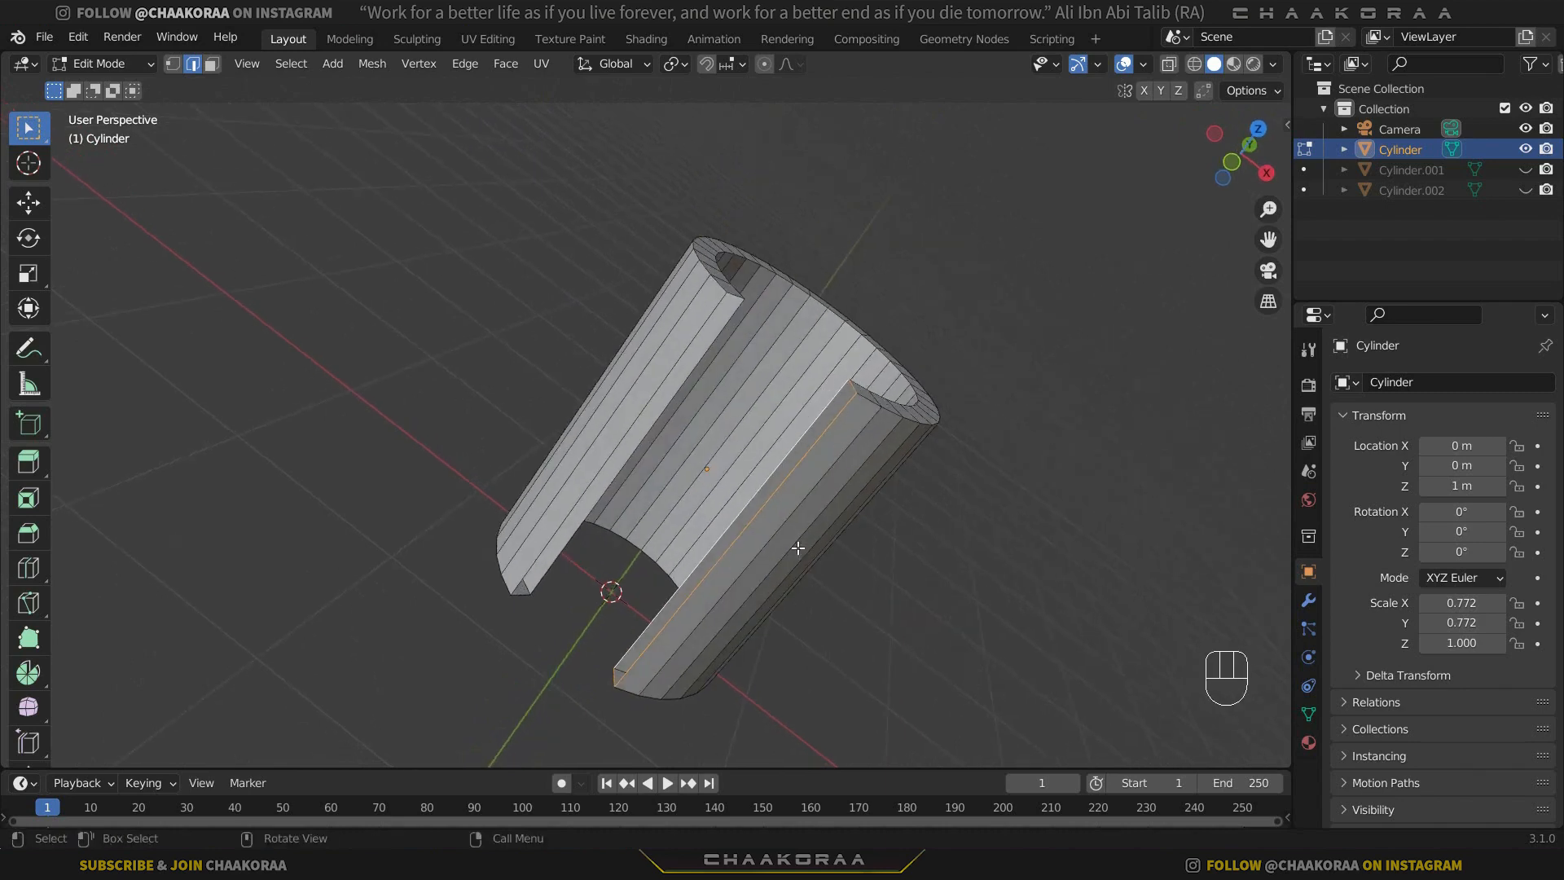
middle_drag(798, 549, 906, 516)
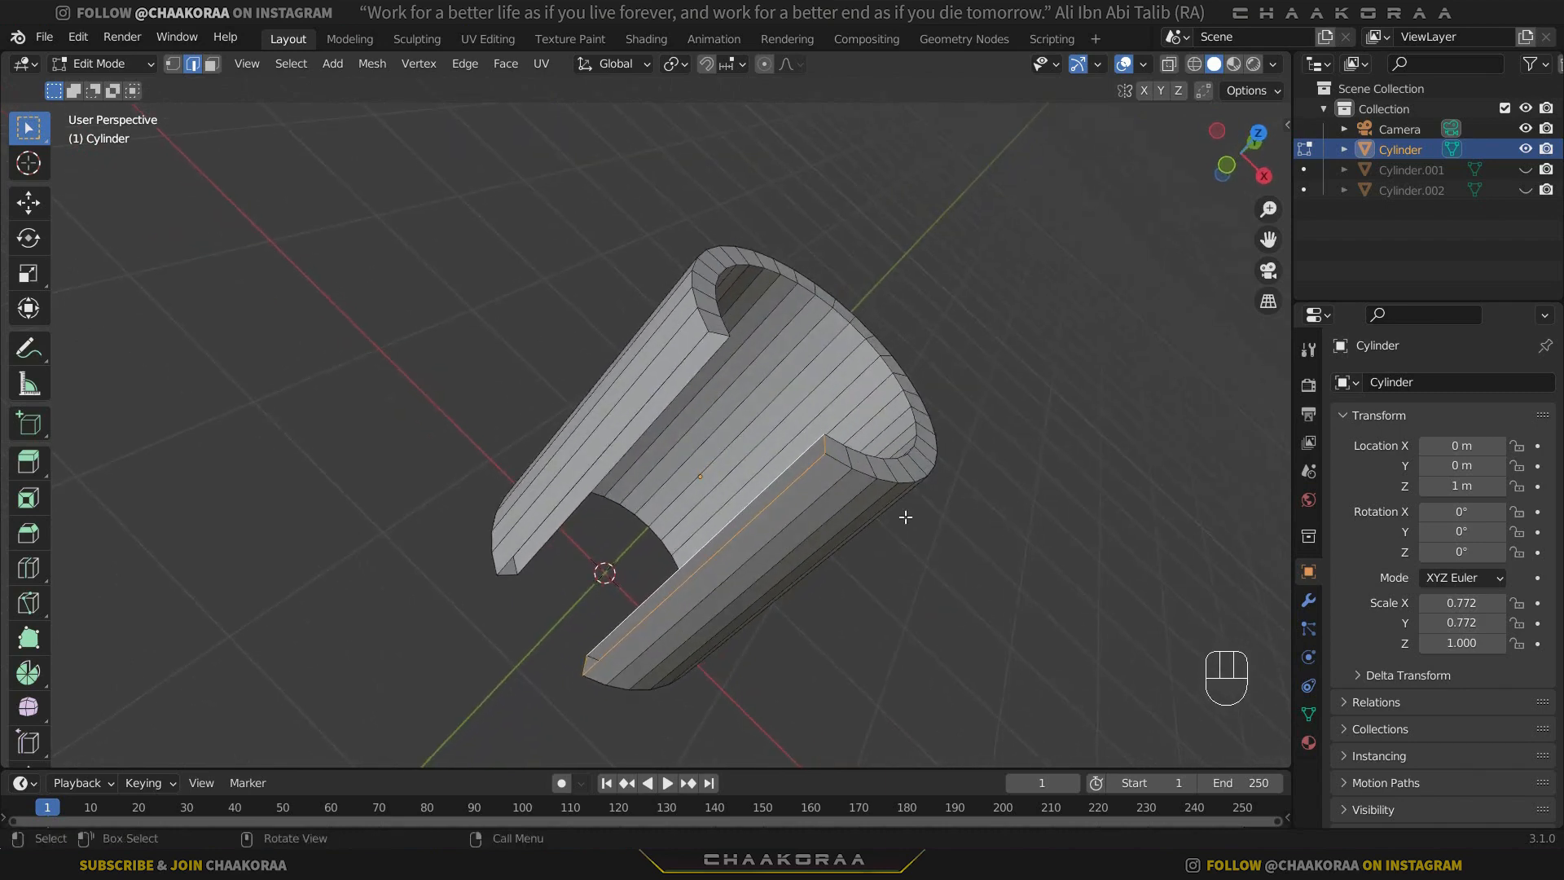
key(ctrl+KP_Add)
key(ctrl+KP_Add)
key(ctrl+KP_Add)
key(ctrl+KP_Add)
key(ctrl+KP_Add)
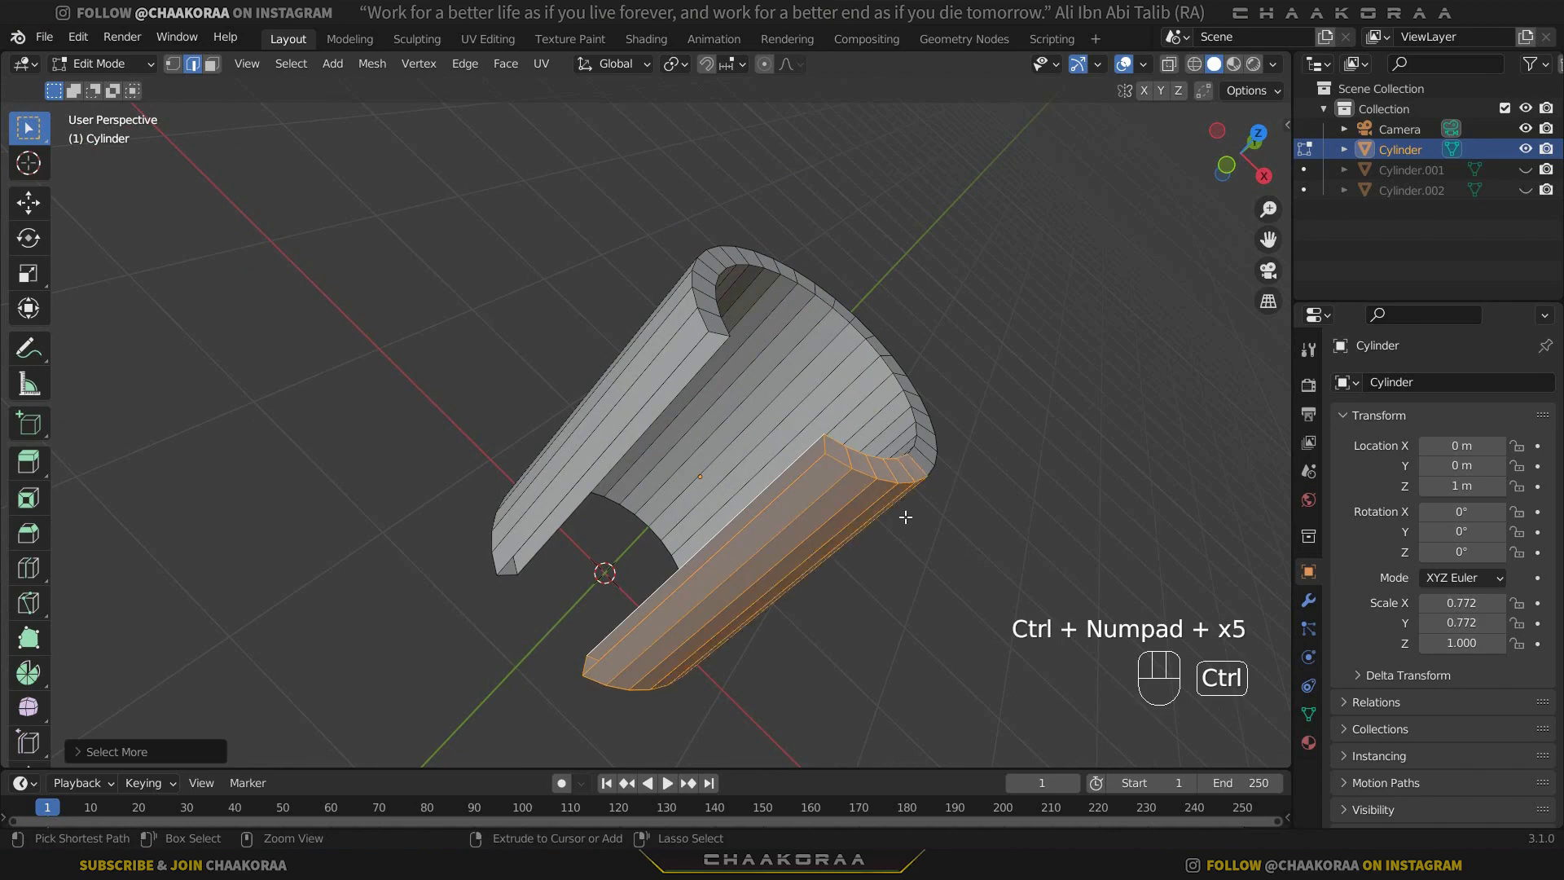
middle_drag(900, 513, 798, 361)
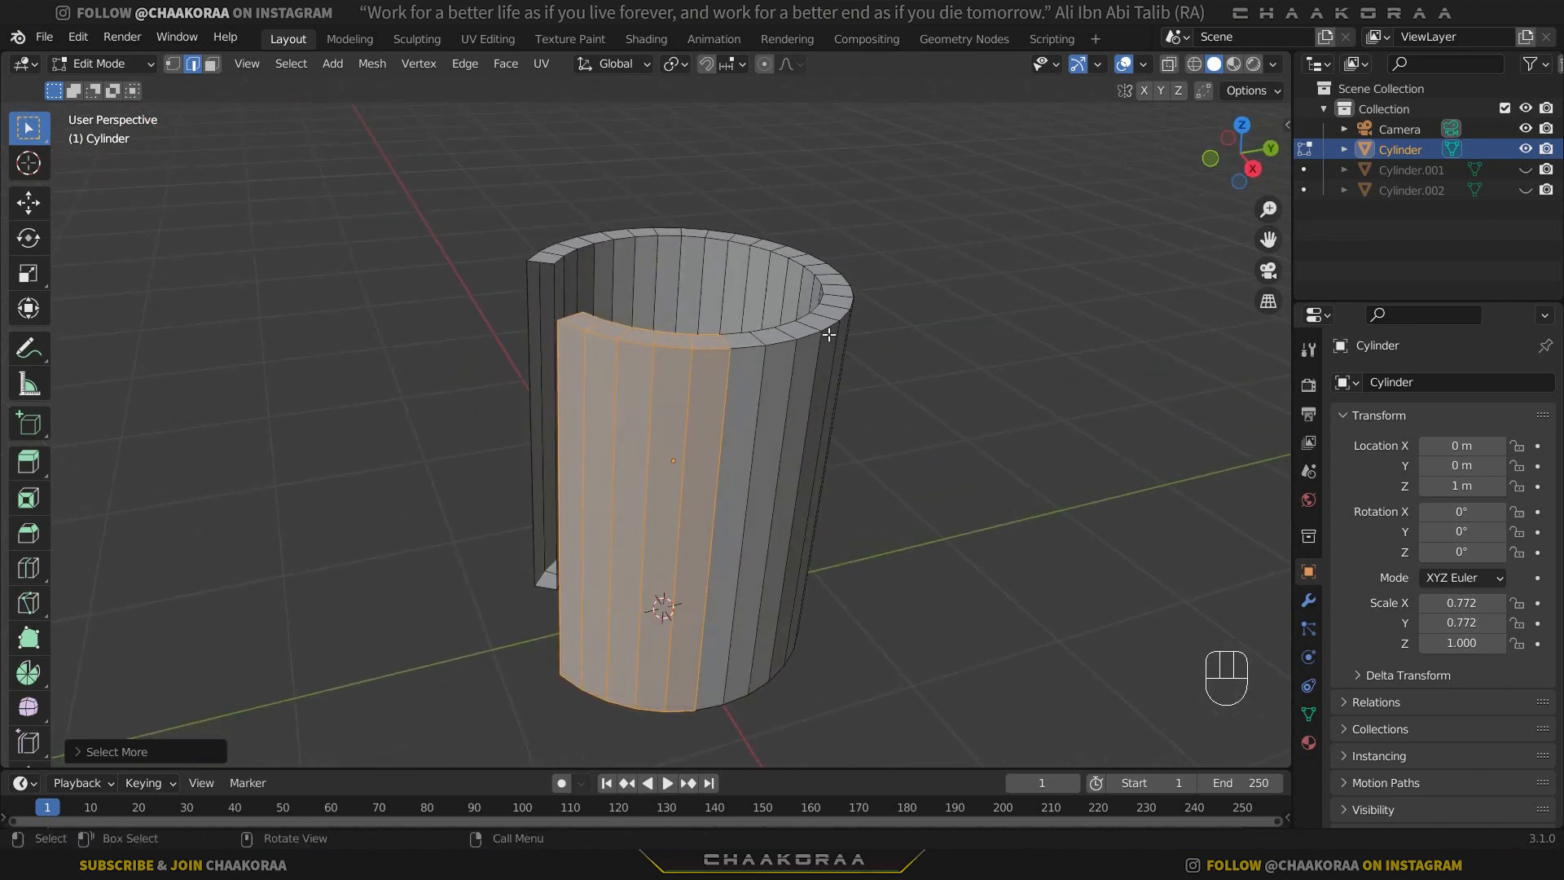
key(p)
click(829, 334)
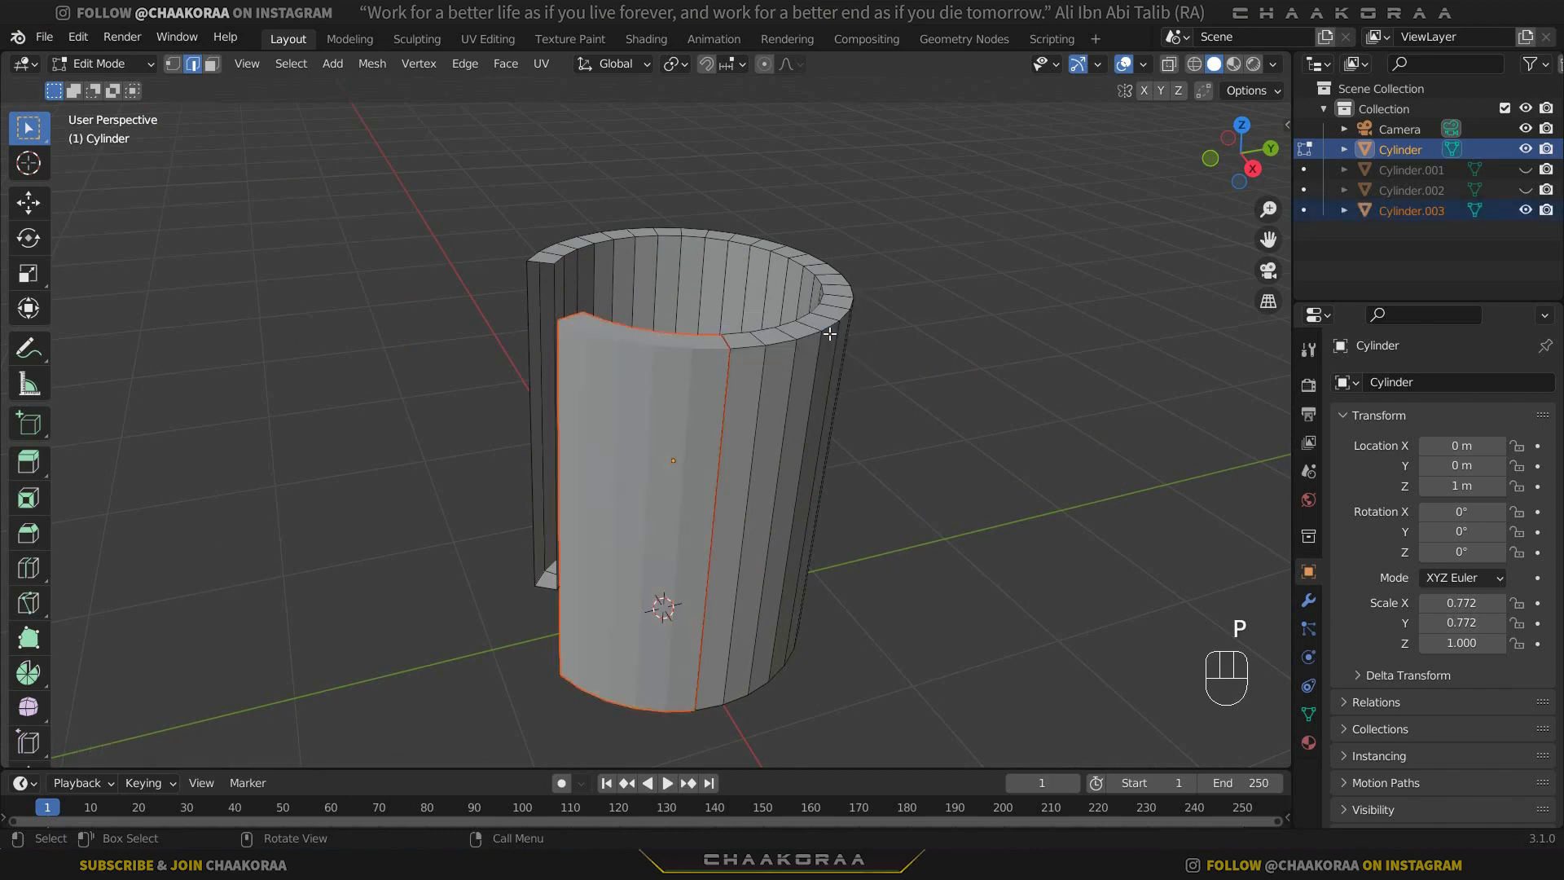
Return to Object Mode and hide the newly separated wall section.
key(Tab)
click(699, 413)
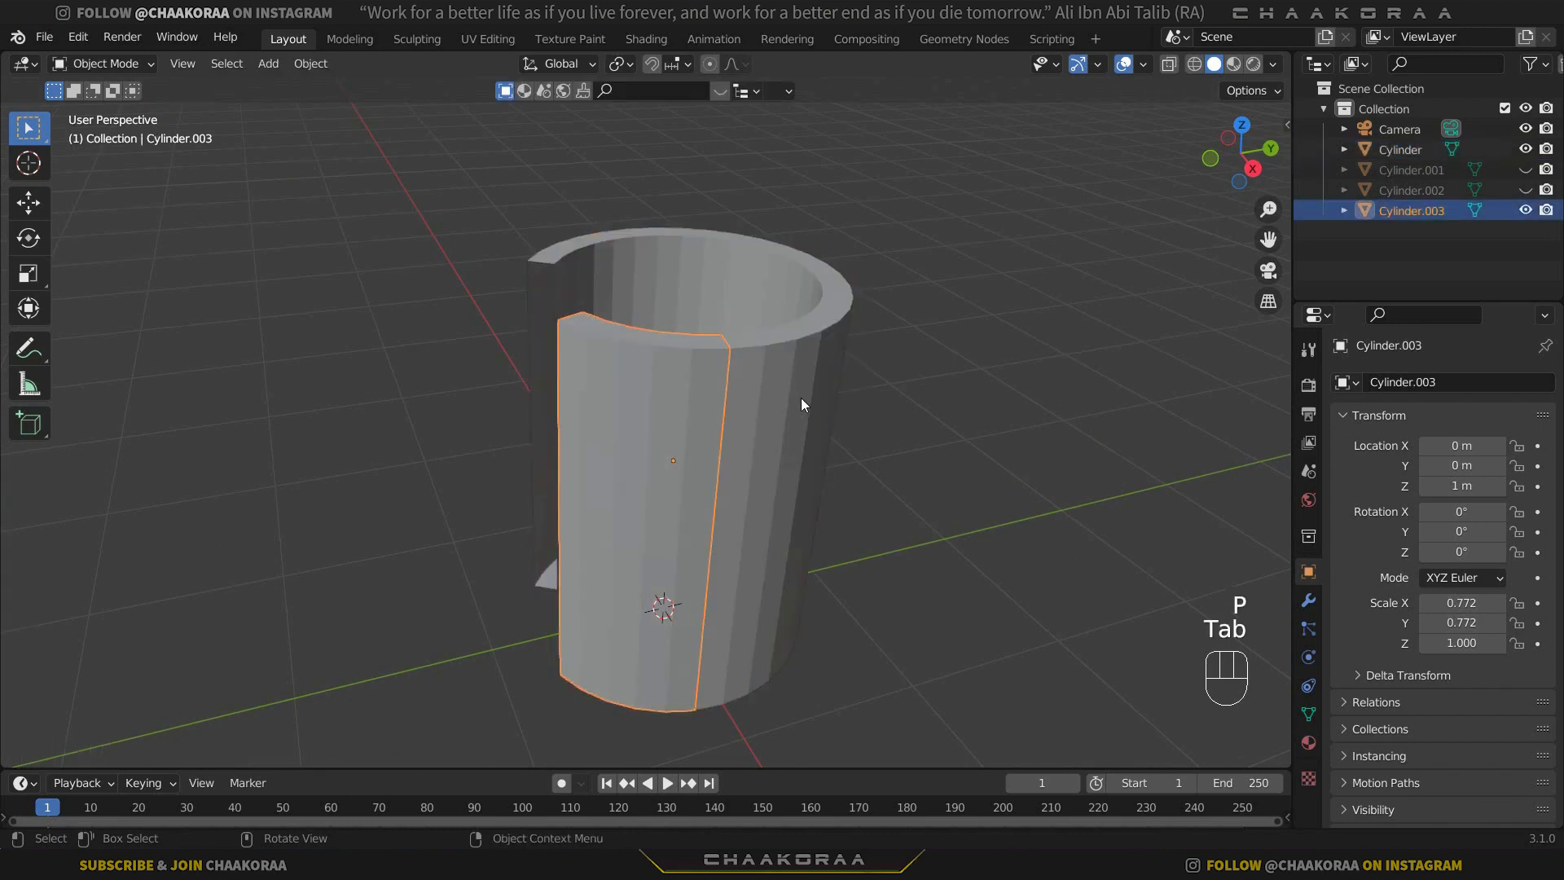
key(h)
Separate the next wall section on the same side of the opening by growing its boundary edge loop selection four times.
click(798, 409)
key(Tab)
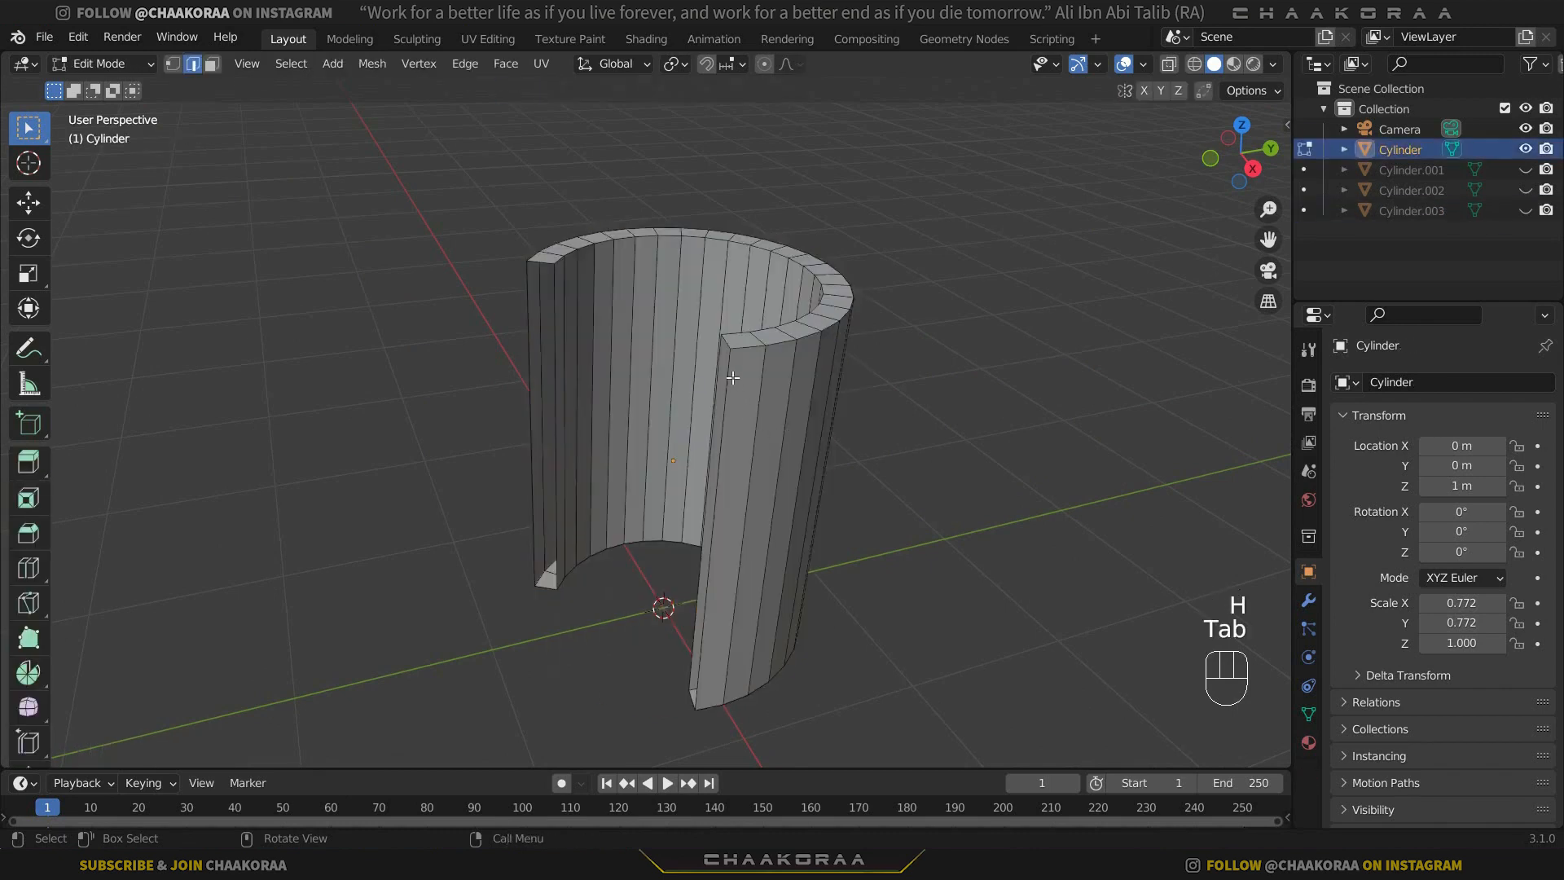
middle_drag(732, 377, 784, 414)
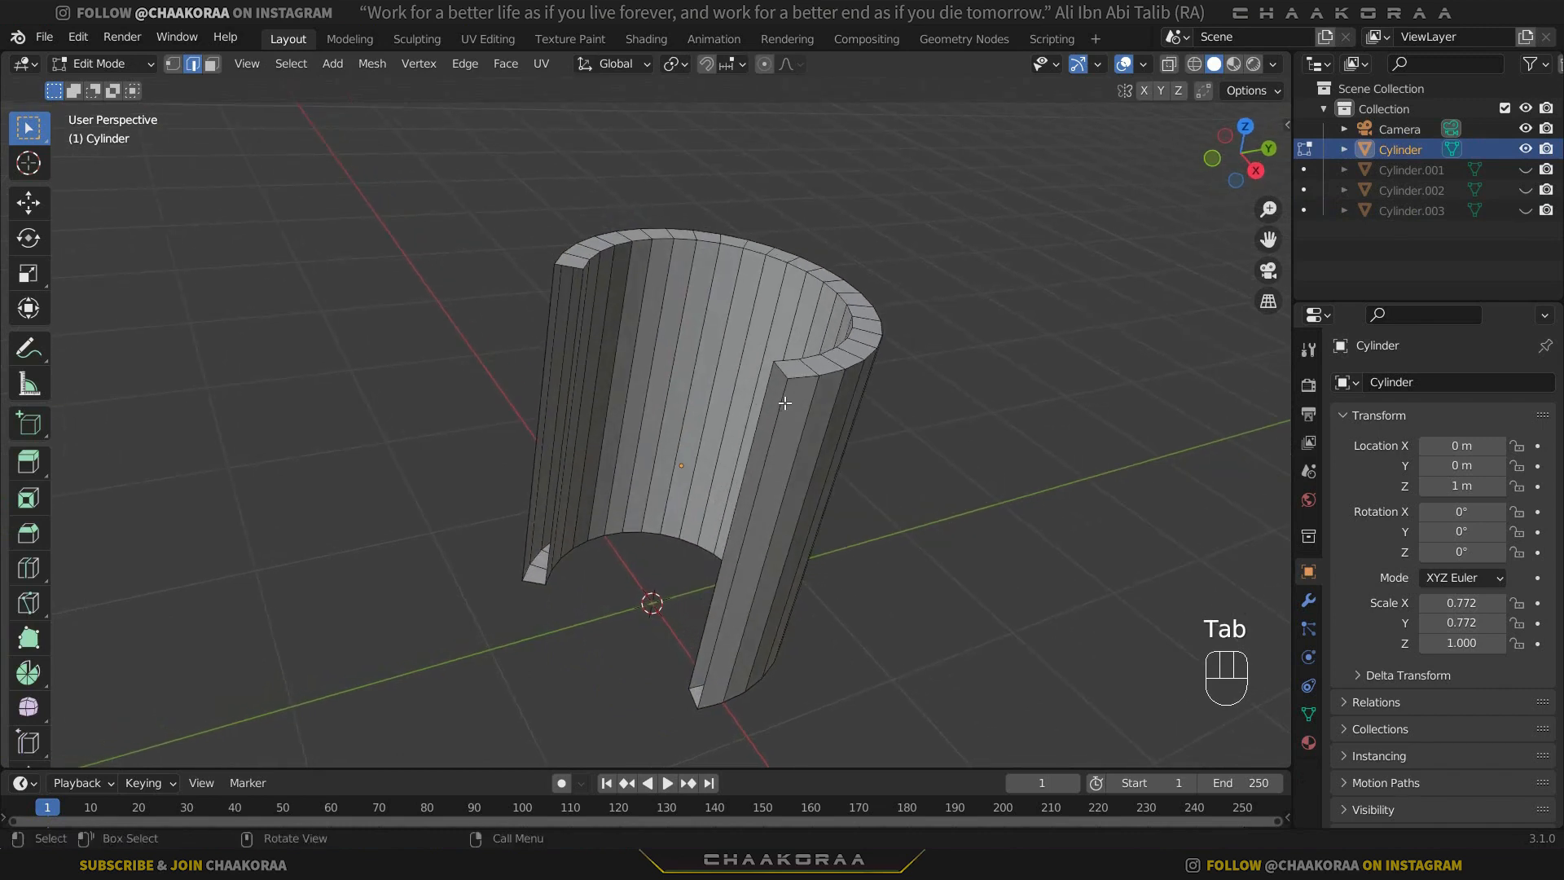
alt+click(811, 412)
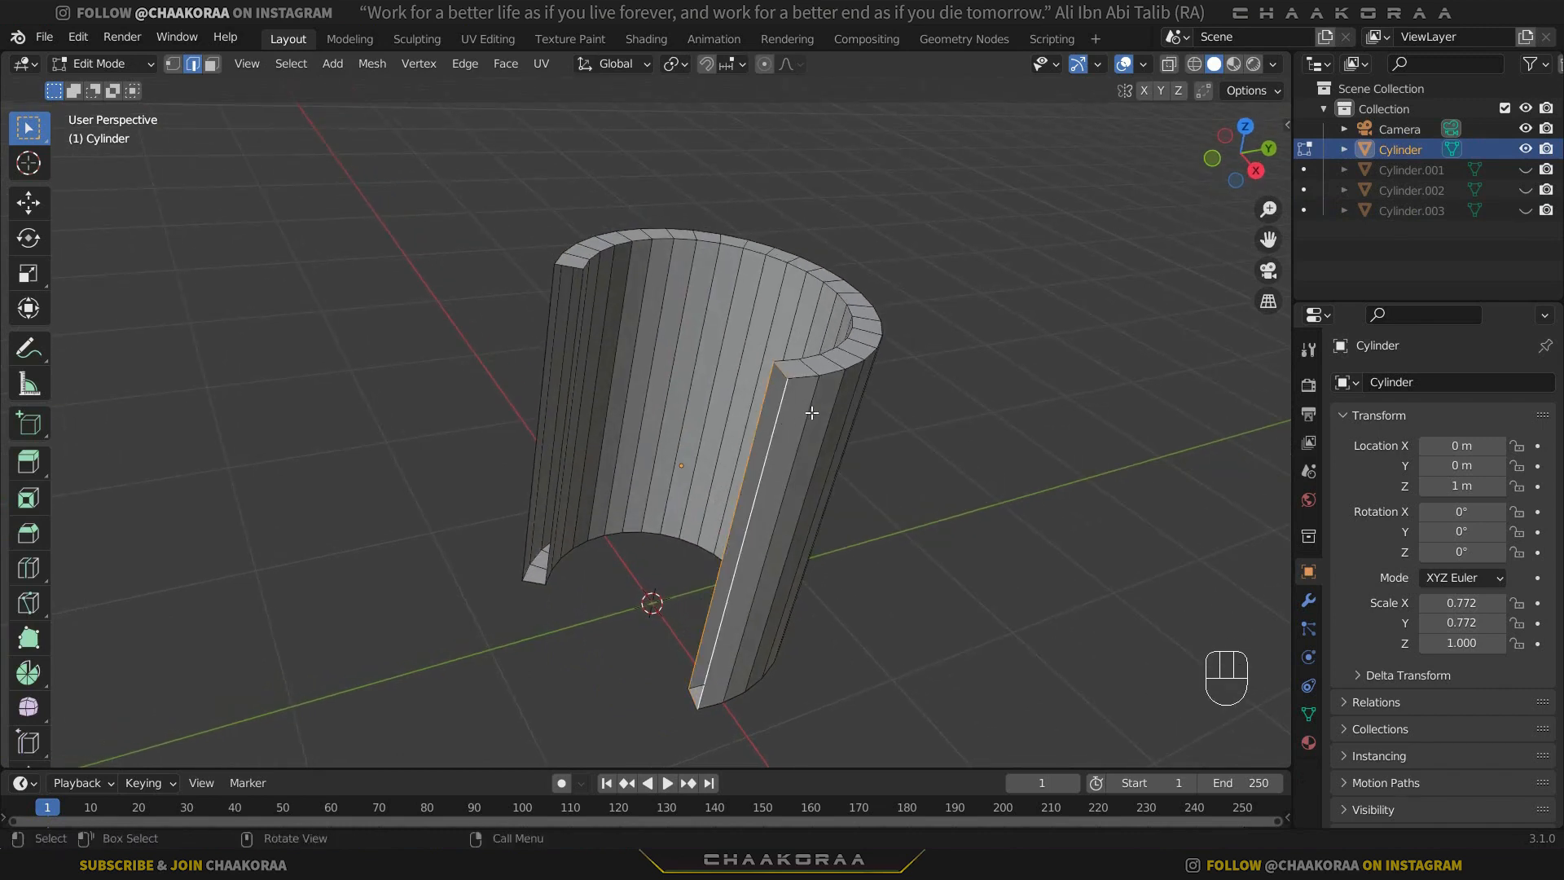
key(ctrl+KP_Add)
key(ctrl+KP_Add)
key(ctrl+KP_Add)
key(ctrl+KP_Add)
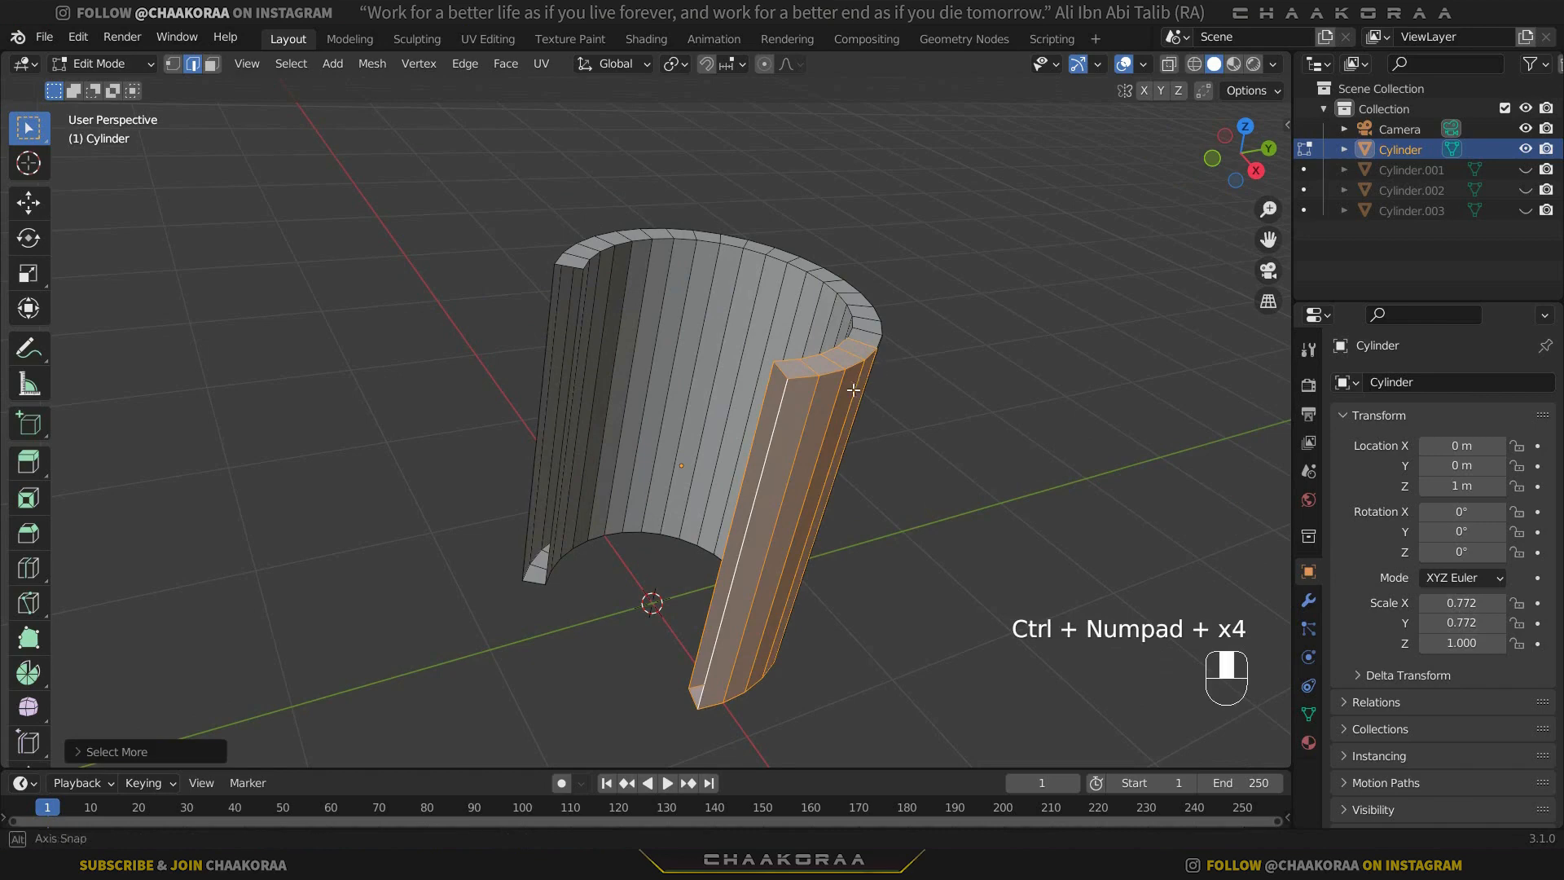
middle_drag(853, 390, 749, 384)
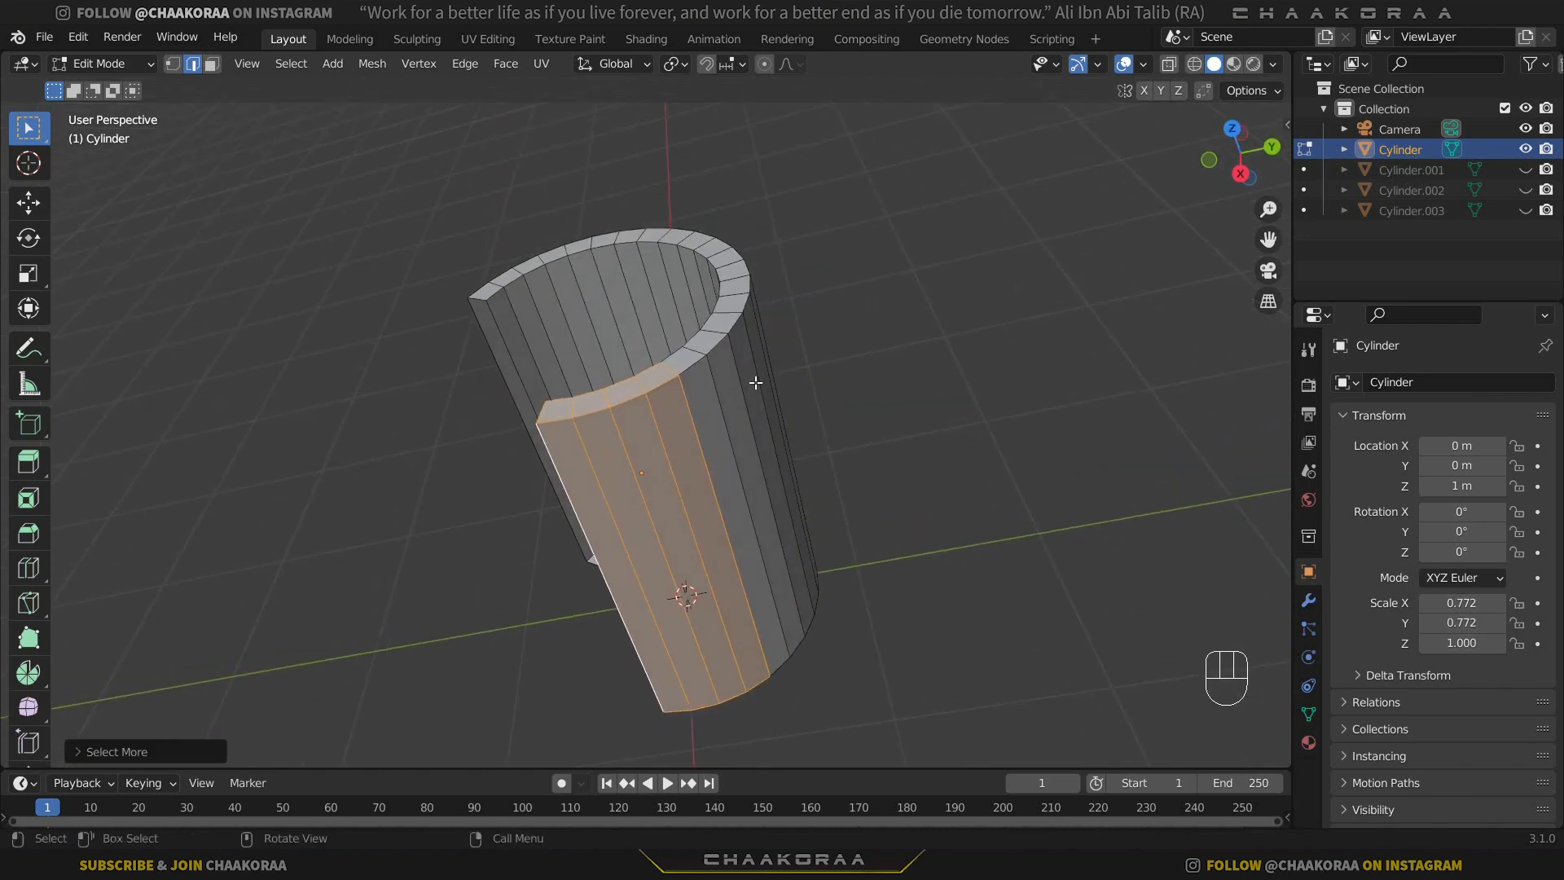
key(p)
click(753, 382)
Leave Edit Mode and hide the second wall section cut beside the opening.
key(Tab)
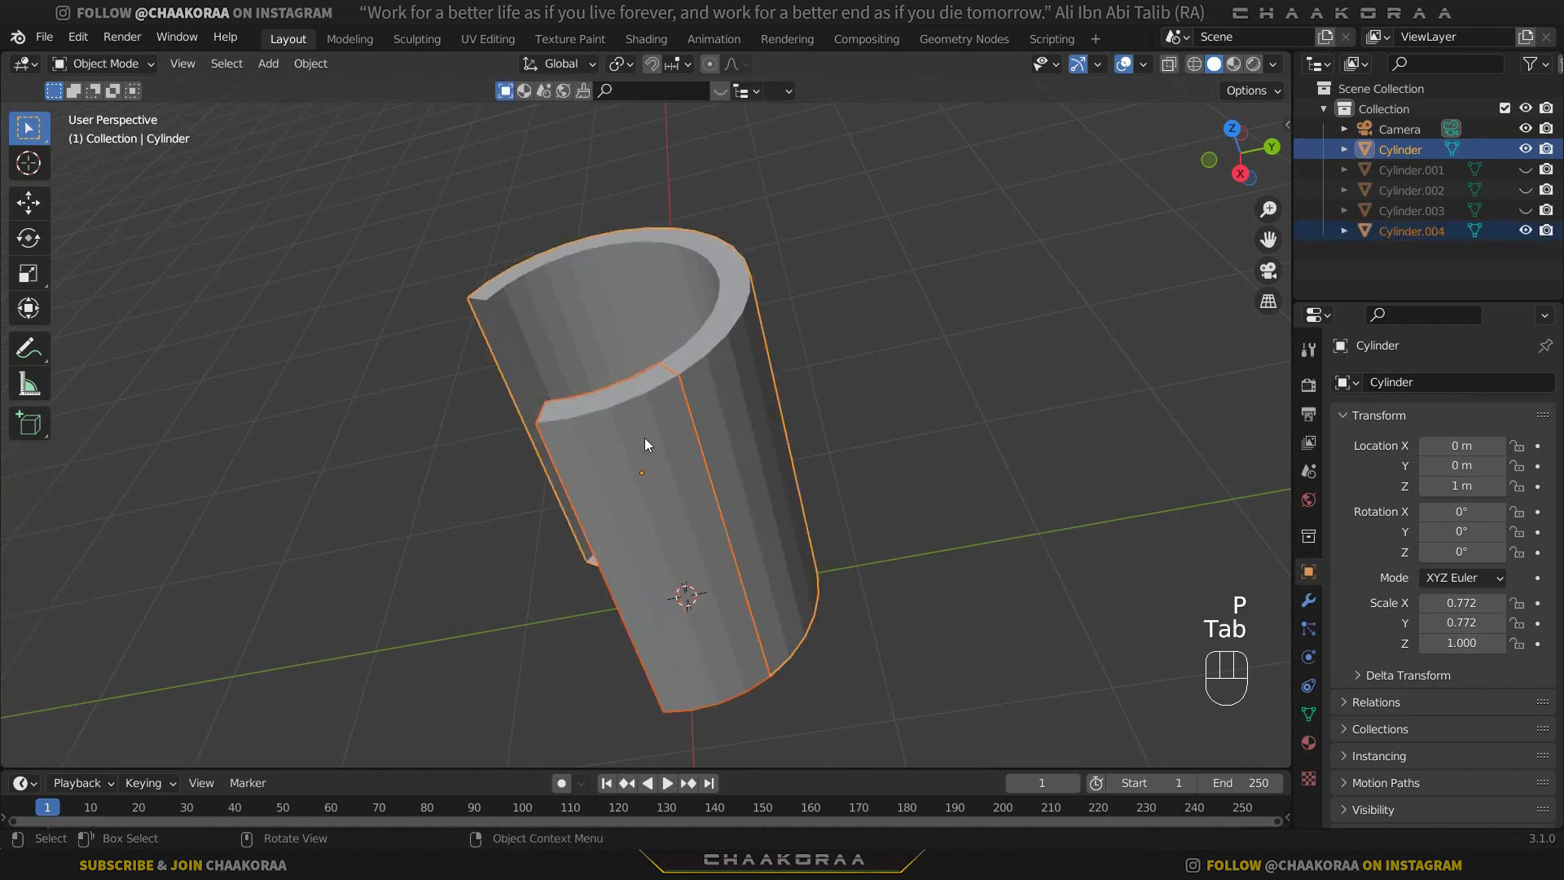
click(643, 437)
key(h)
Select the new boundary edge loop of the remaining wall, grow the selection six times, and separate it into its own object.
click(754, 385)
key(Tab)
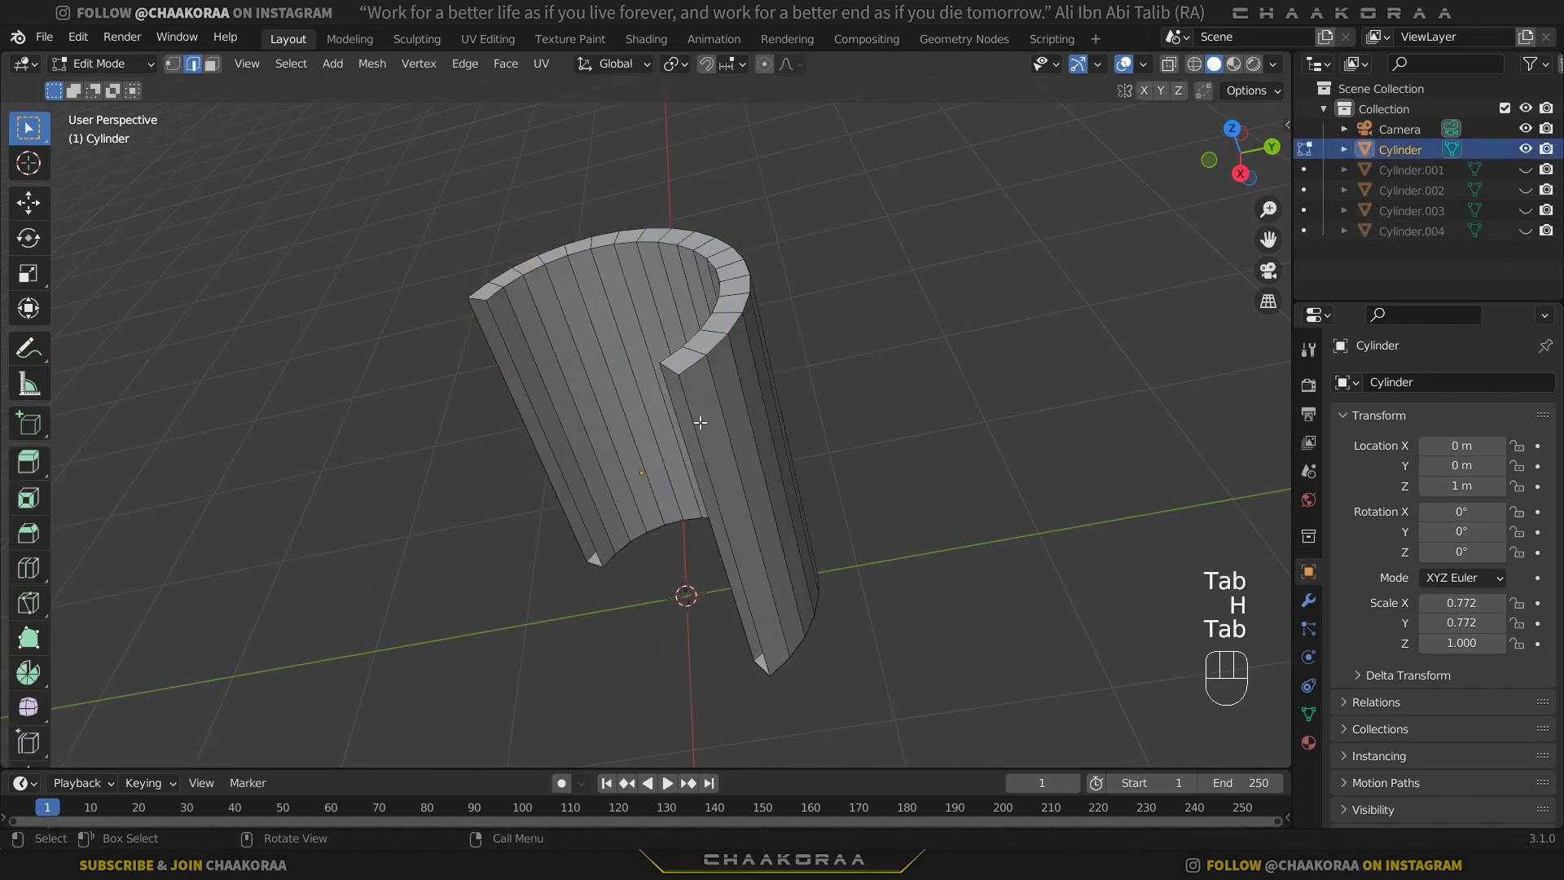
alt+click(694, 413)
key(ctrl+KP_Add)
key(ctrl+KP_Add)
key(ctrl+KP_Add)
key(ctrl+KP_Add)
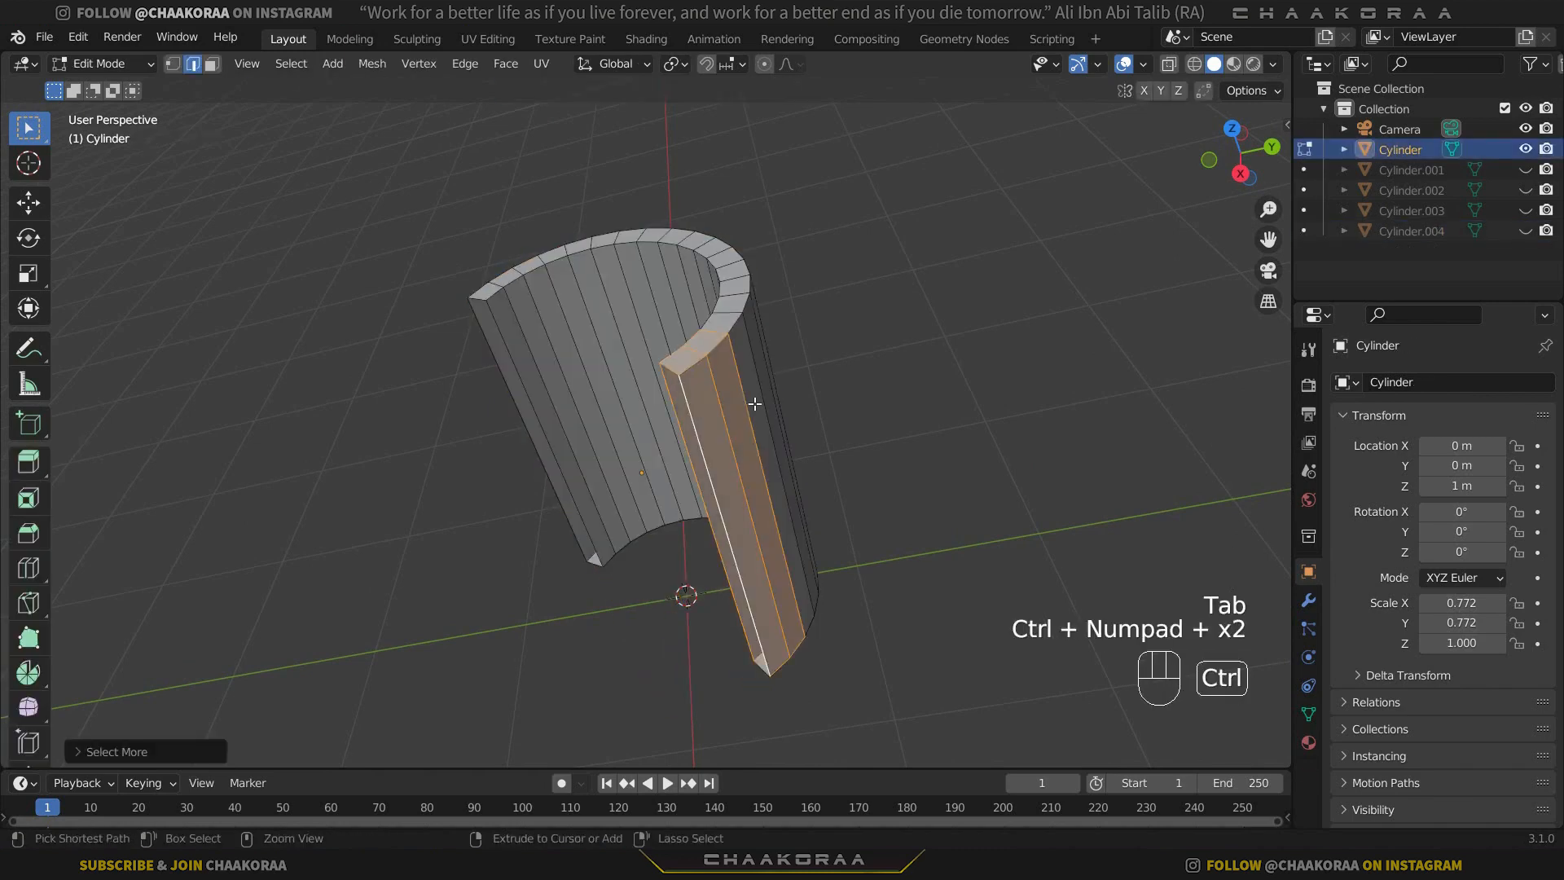
middle_drag(808, 386, 693, 515)
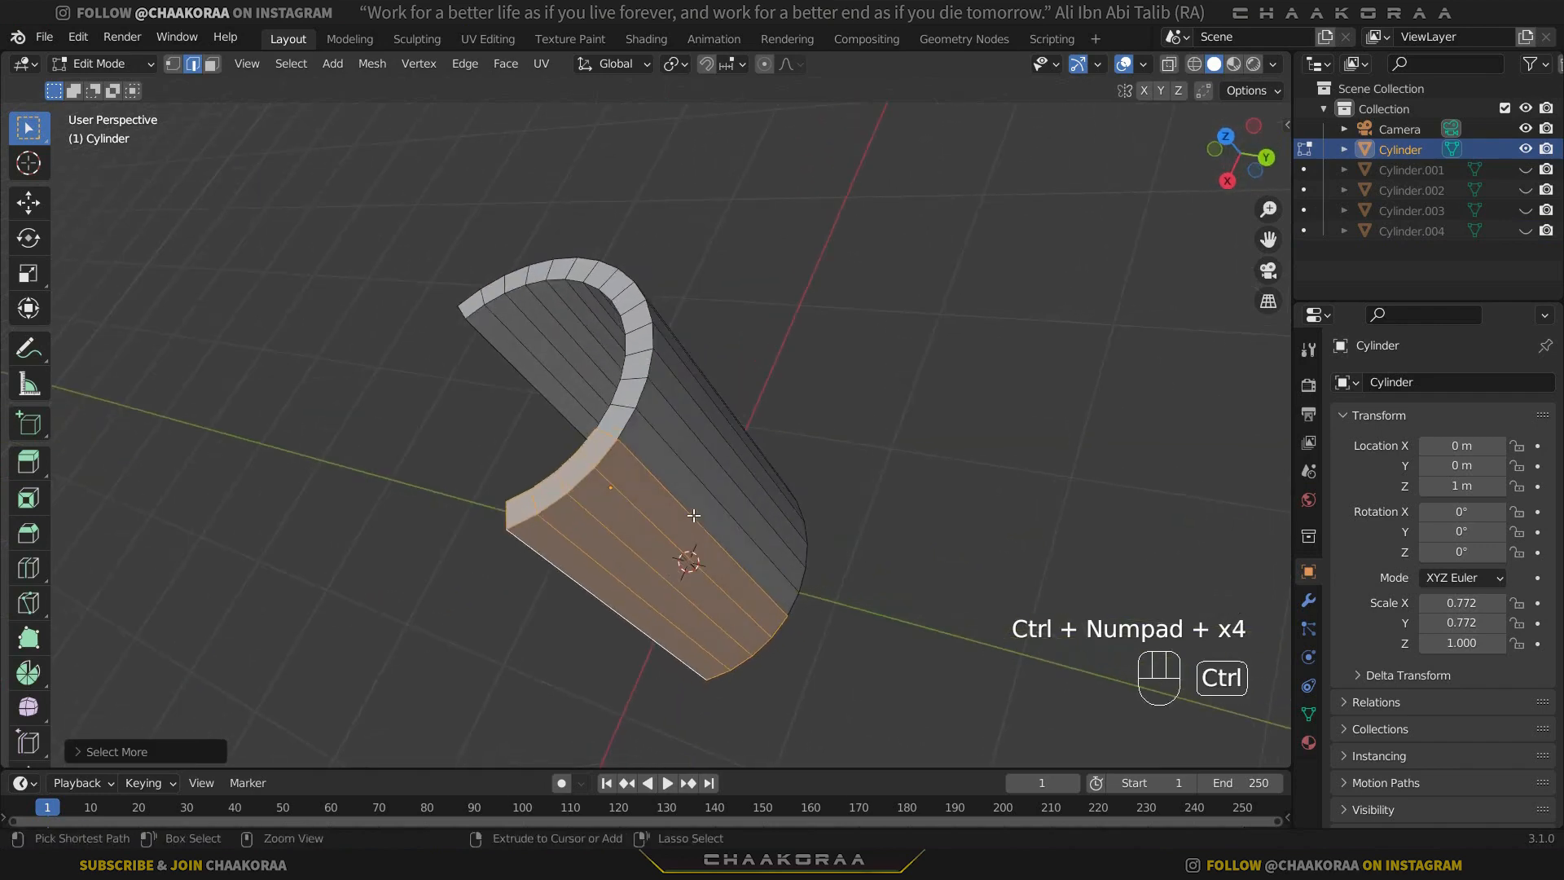
key(ctrl+KP_Add)
key(ctrl+KP_Add)
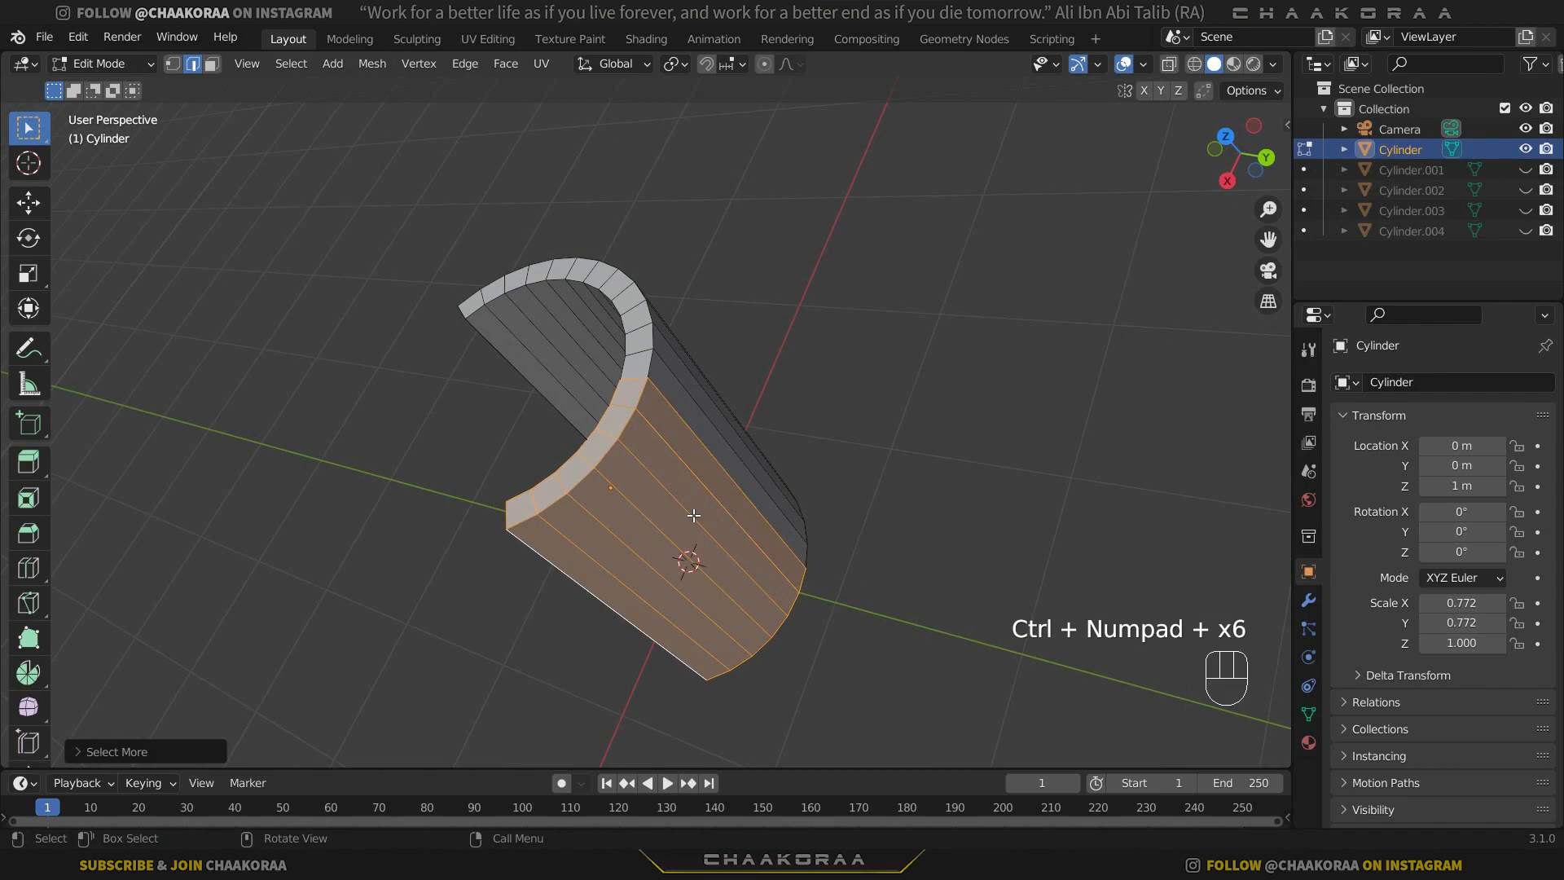
key(p)
click(693, 515)
Switch to Object Mode and hide the six-face-wide wall section.
key(Tab)
click(683, 502)
key(h)
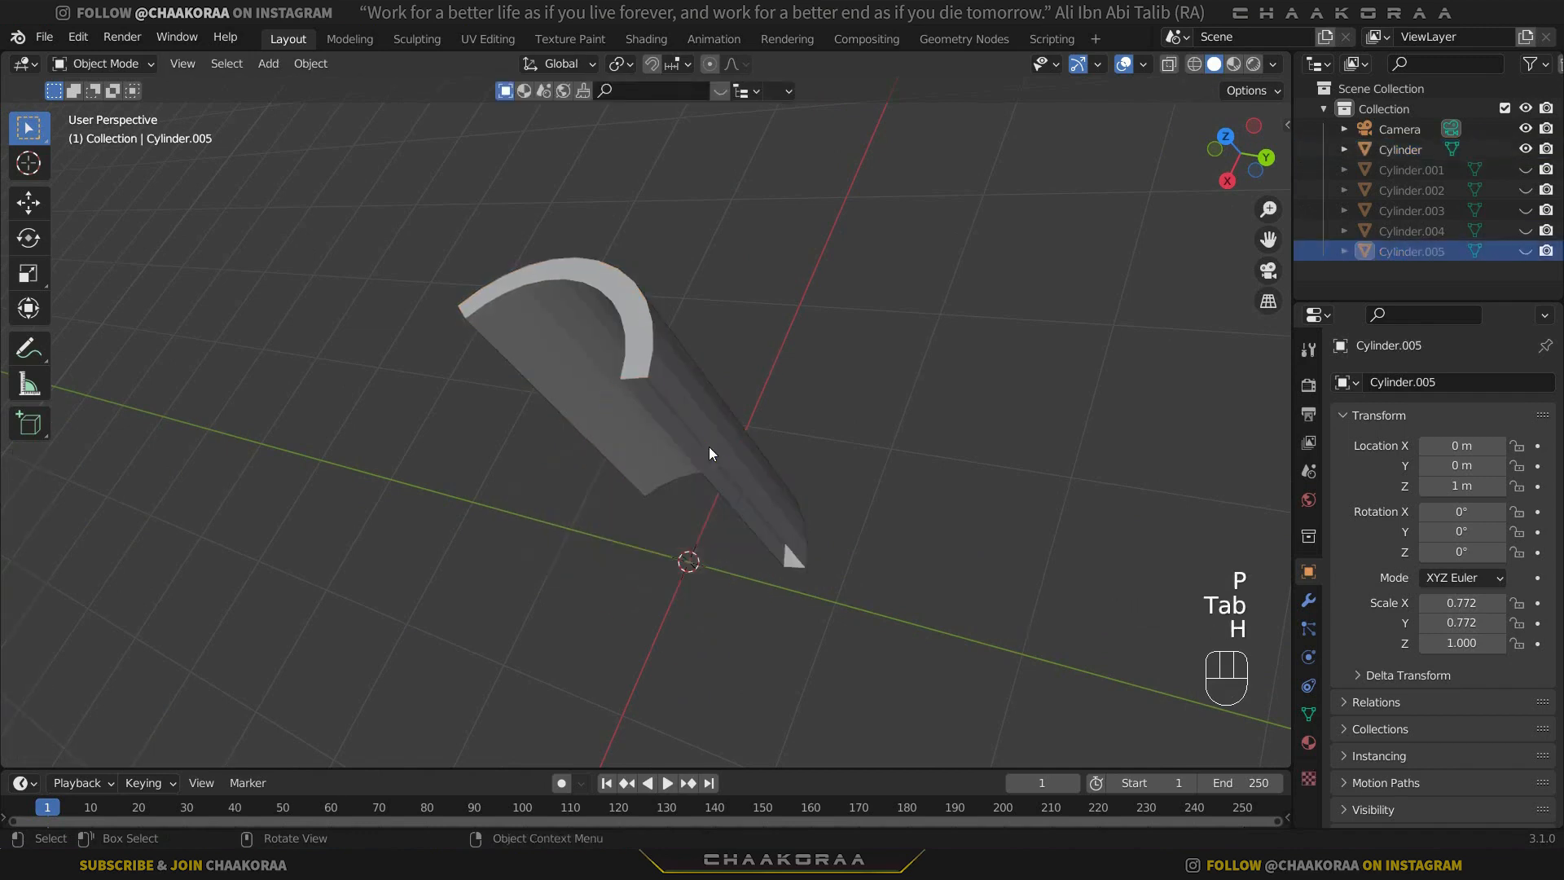
Separate another, narrower section from the same end of the remaining wall by expanding its end edge loop selection.
click(710, 448)
key(Tab)
alt+click(692, 401)
alt+click(632, 377)
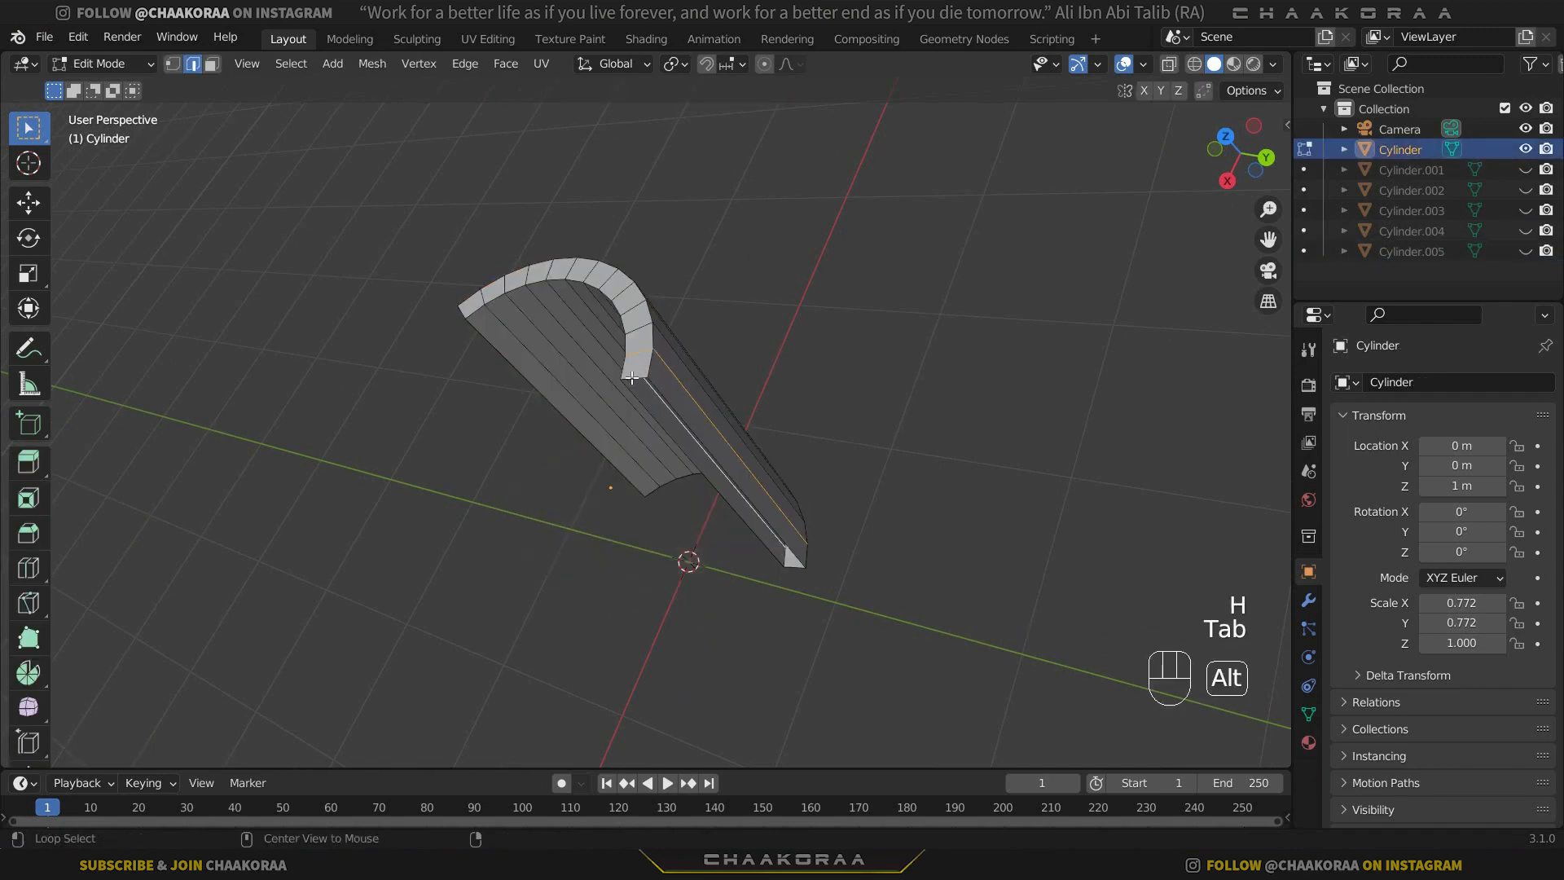
middle_drag(704, 413, 693, 439)
key(ctrl+KP_Add)
key(ctrl+KP_Add)
key(ctrl+KP_Add)
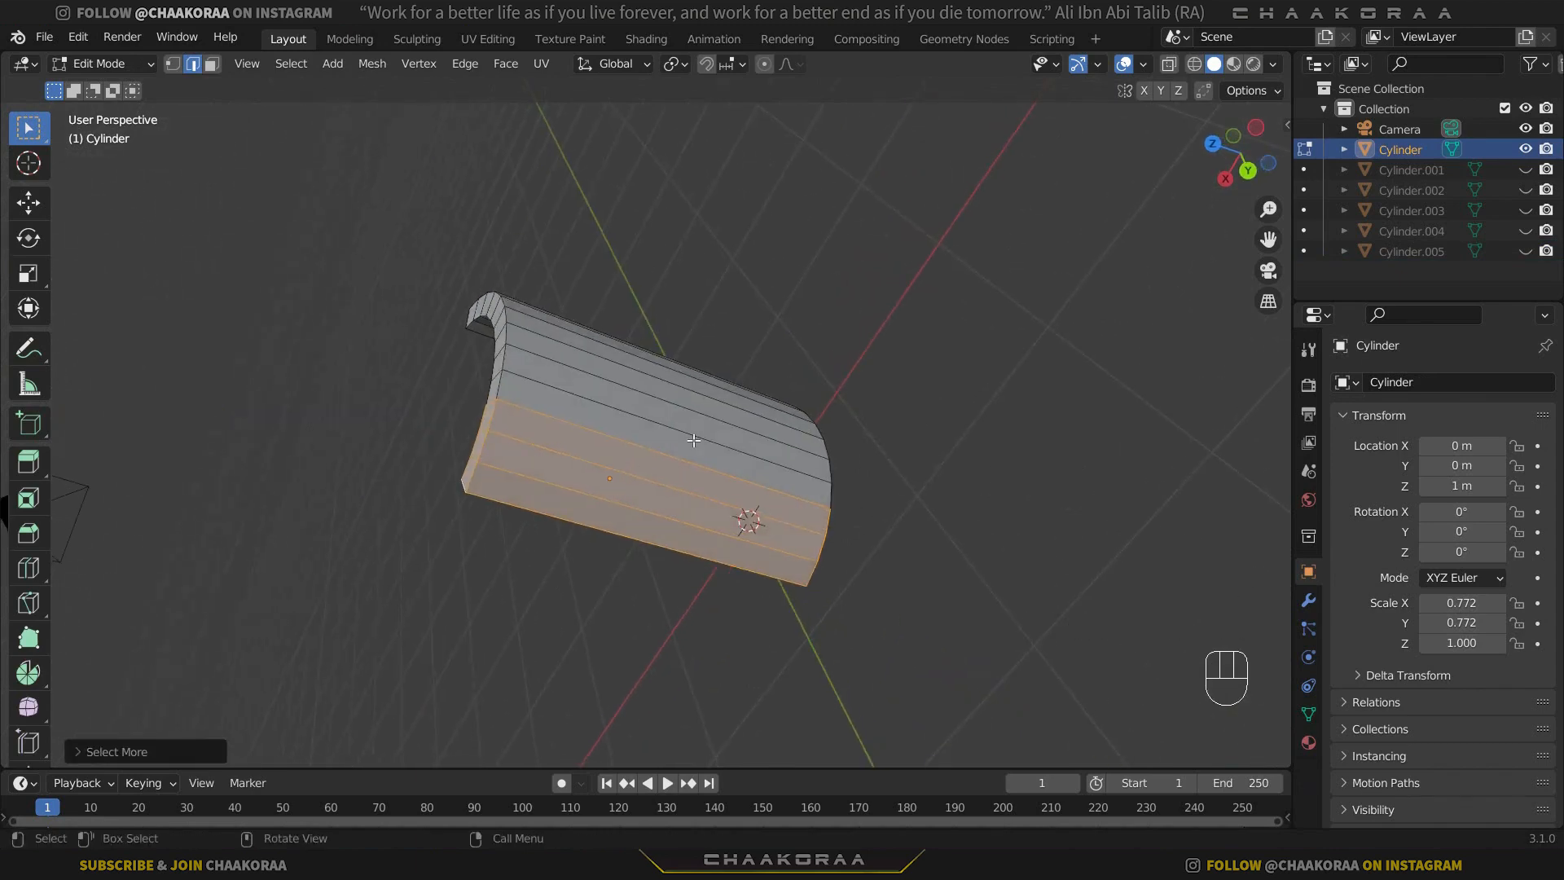
key(p)
click(693, 440)
Return to Object Mode and hide the narrow section just separated.
key(Tab)
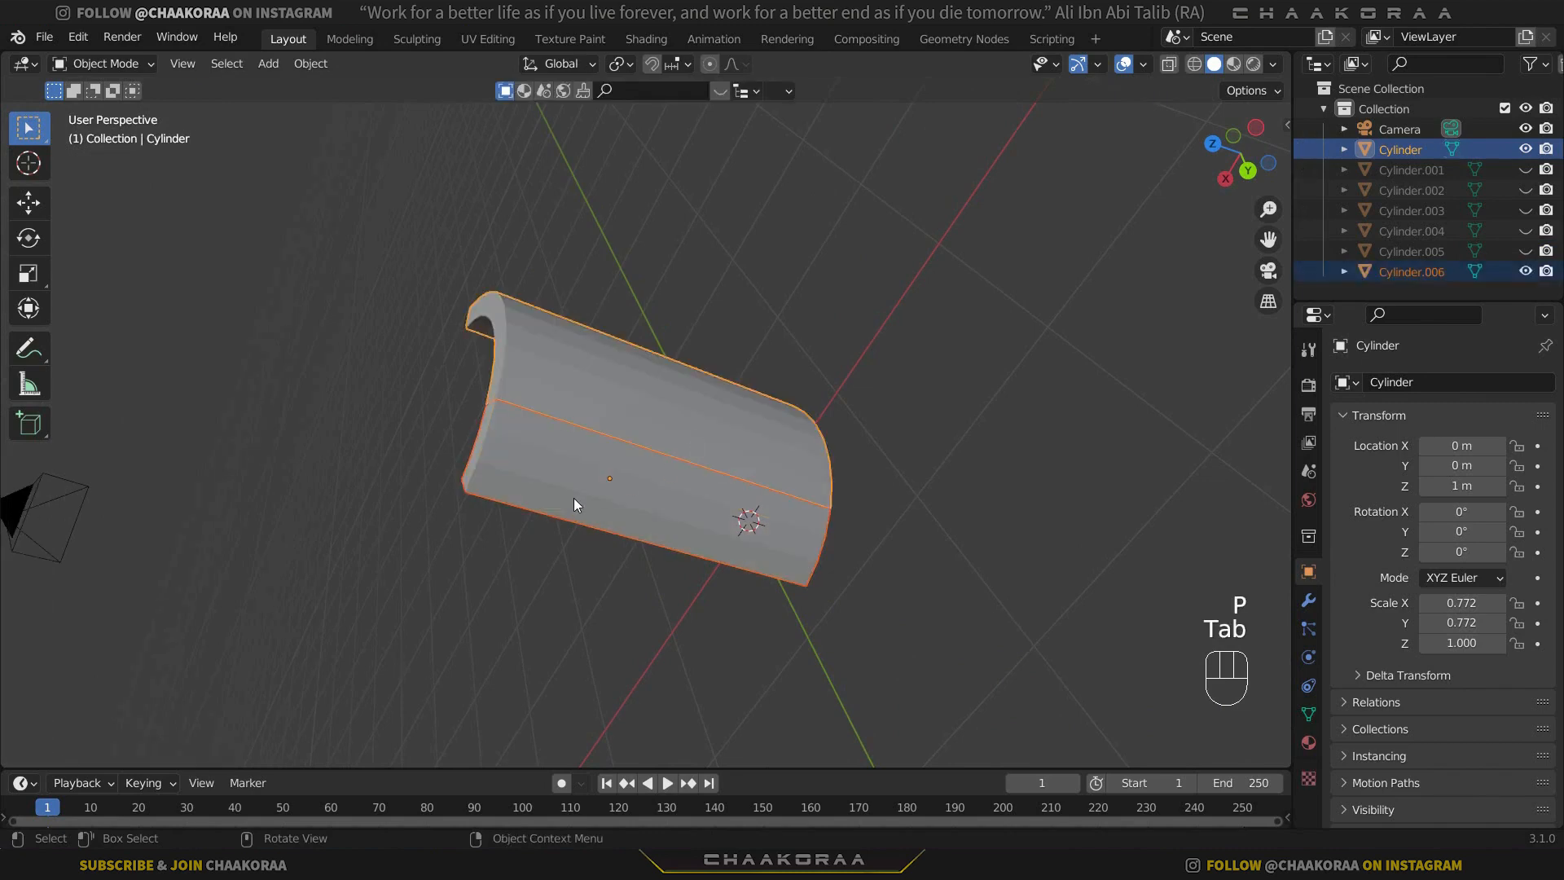
click(574, 498)
key(h)
Expand the selection from the remaining wall's end edge loop and separate it, leaving only a strip four faces wide in the original object.
click(649, 416)
middle_drag(648, 415, 699, 347)
key(Tab)
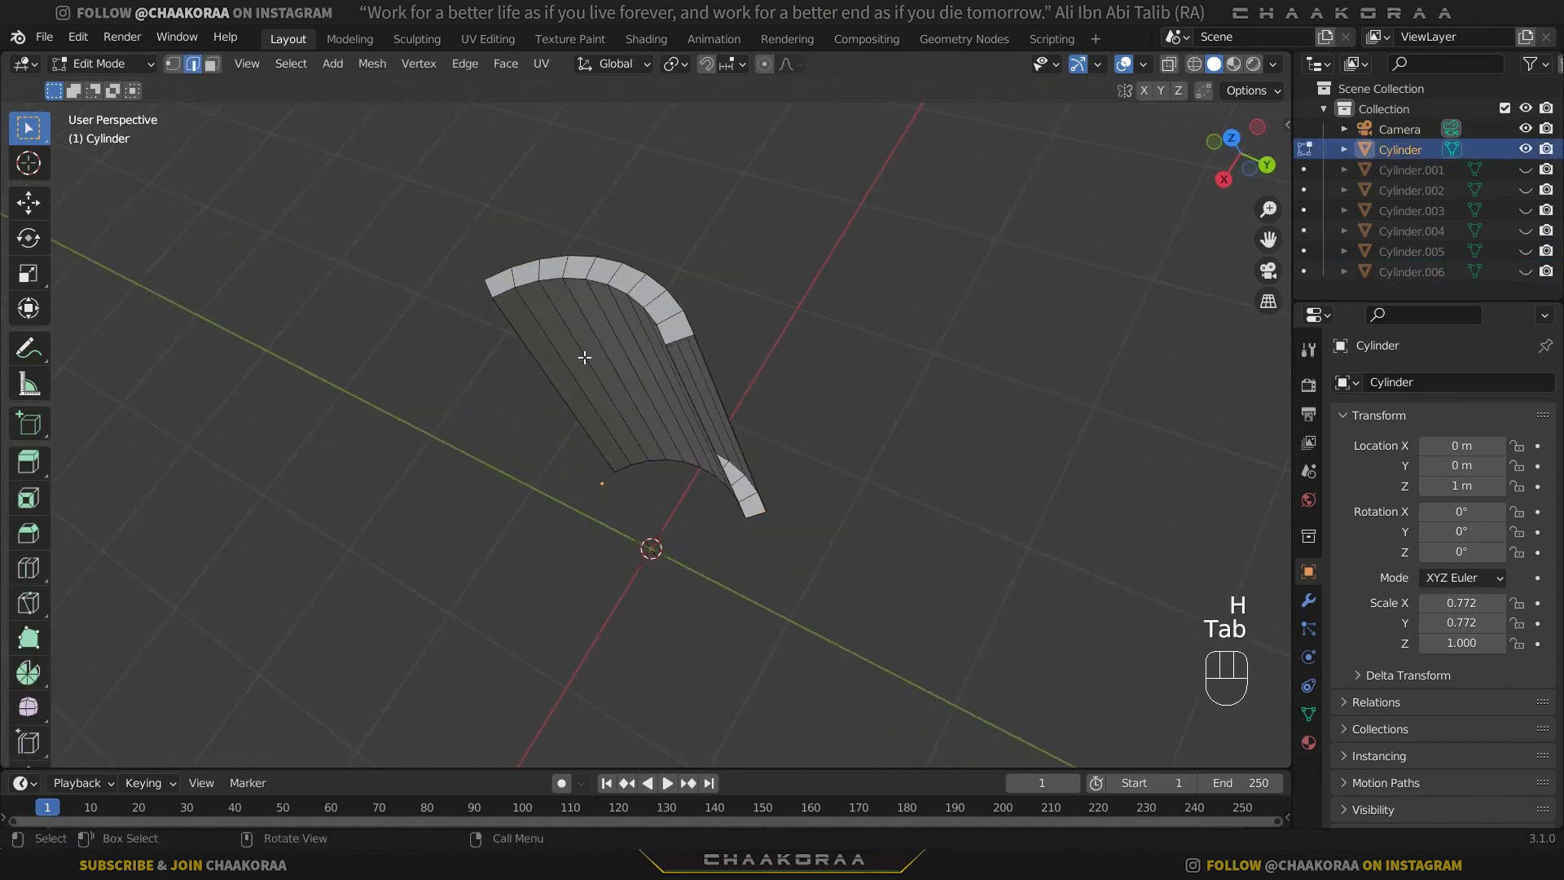
alt+click(684, 341)
key(ctrl+KP_Add)
key(ctrl+KP_Add)
key(ctrl+KP_Add)
key(ctrl+KP_Add)
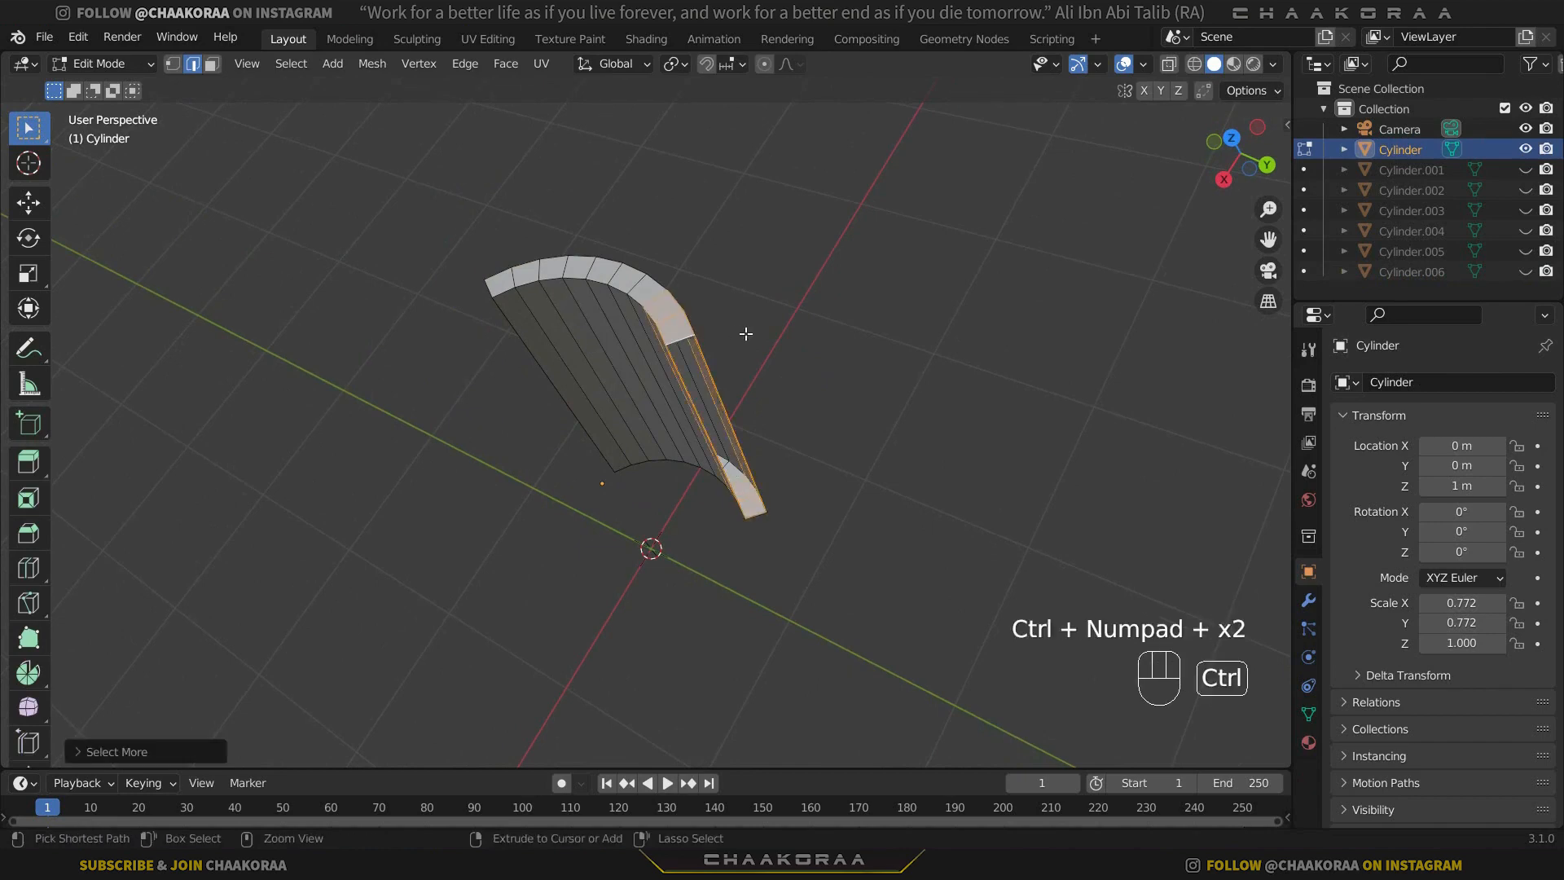
key(ctrl+KP_Add)
middle_drag(745, 333, 897, 276)
key(p)
click(896, 277)
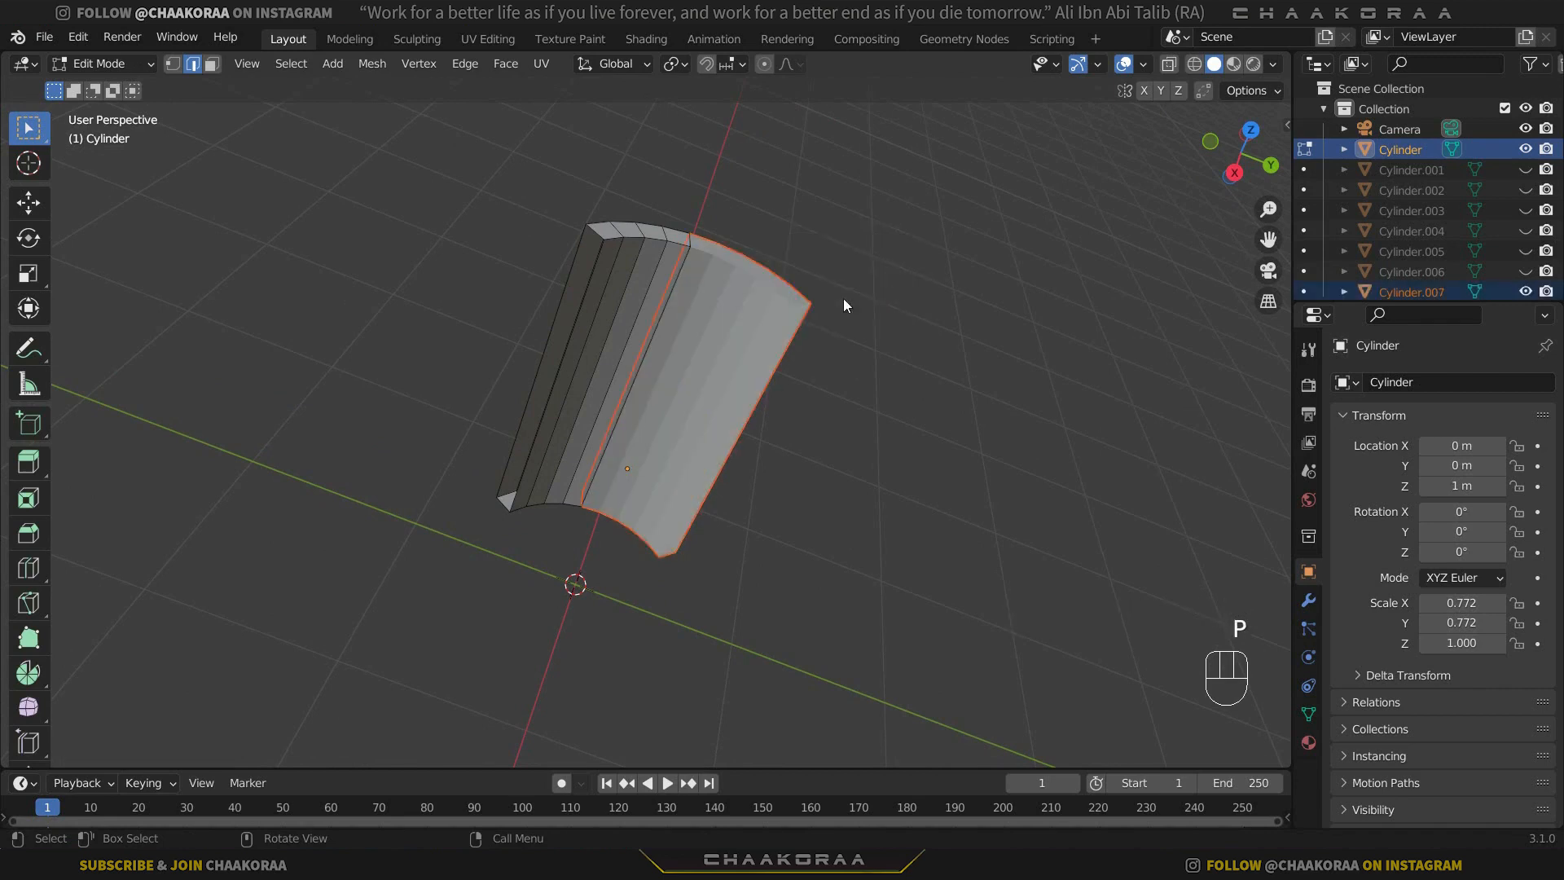
Leave Edit Mode and hide the larger separated section beside the last strip.
key(Tab)
click(726, 325)
key(h)
Edit the last wall section, select the open edge loop on one long side, and fill it with a face.
click(668, 324)
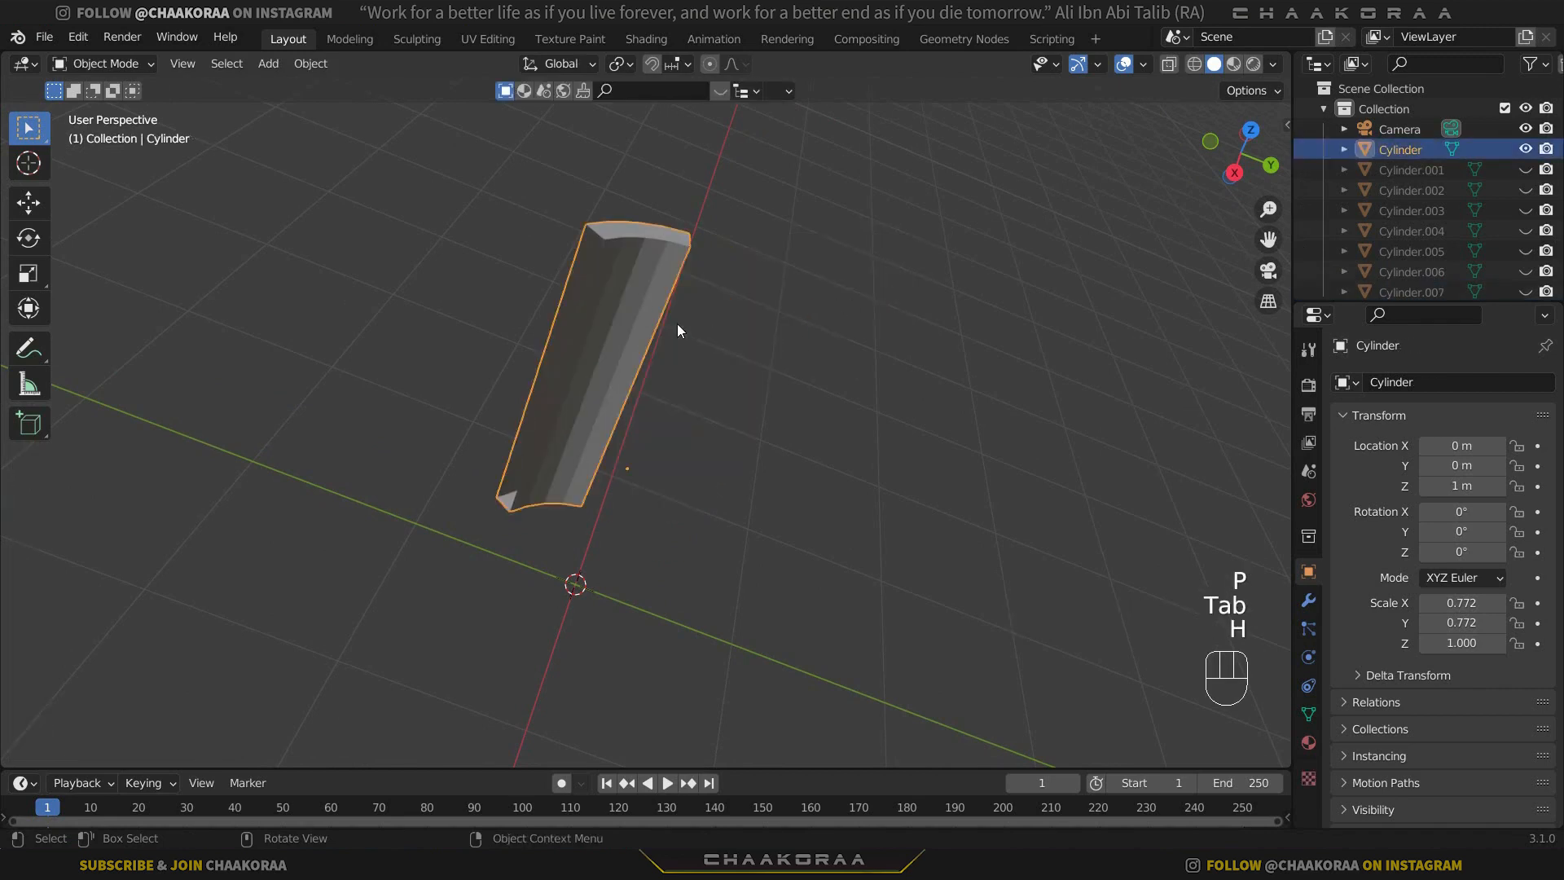
mouse_move(710, 509)
middle_down()
mouse_move(302, 425)
mouse_move(635, 448)
mouse_move(755, 513)
mouse_move(695, 410)
mouse_move(731, 324)
mouse_move(717, 497)
middle_up()
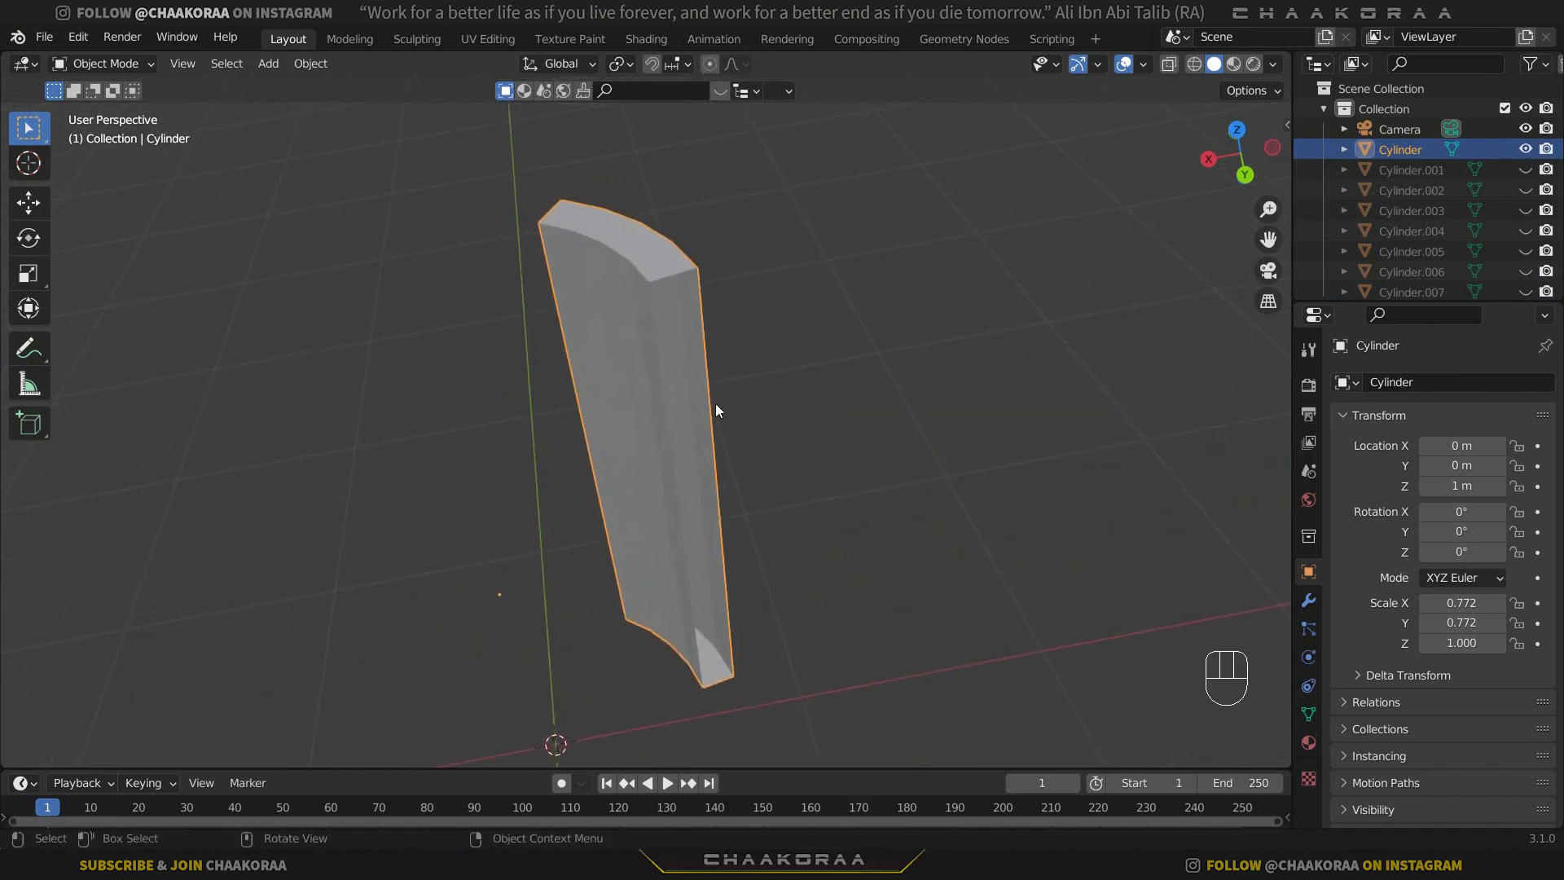
key(Tab)
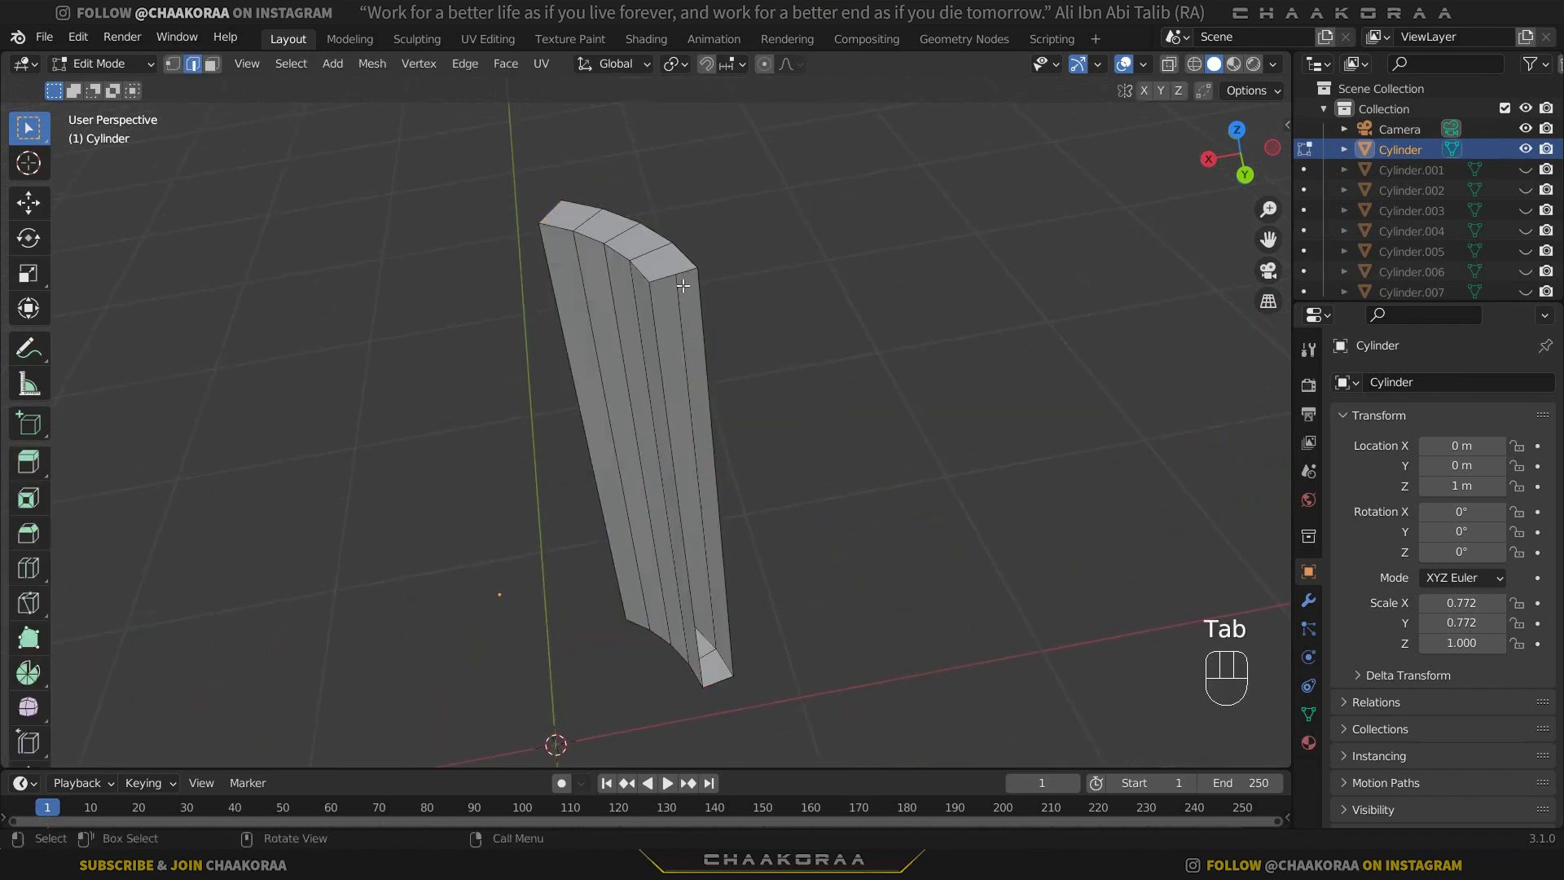
alt+click(680, 275)
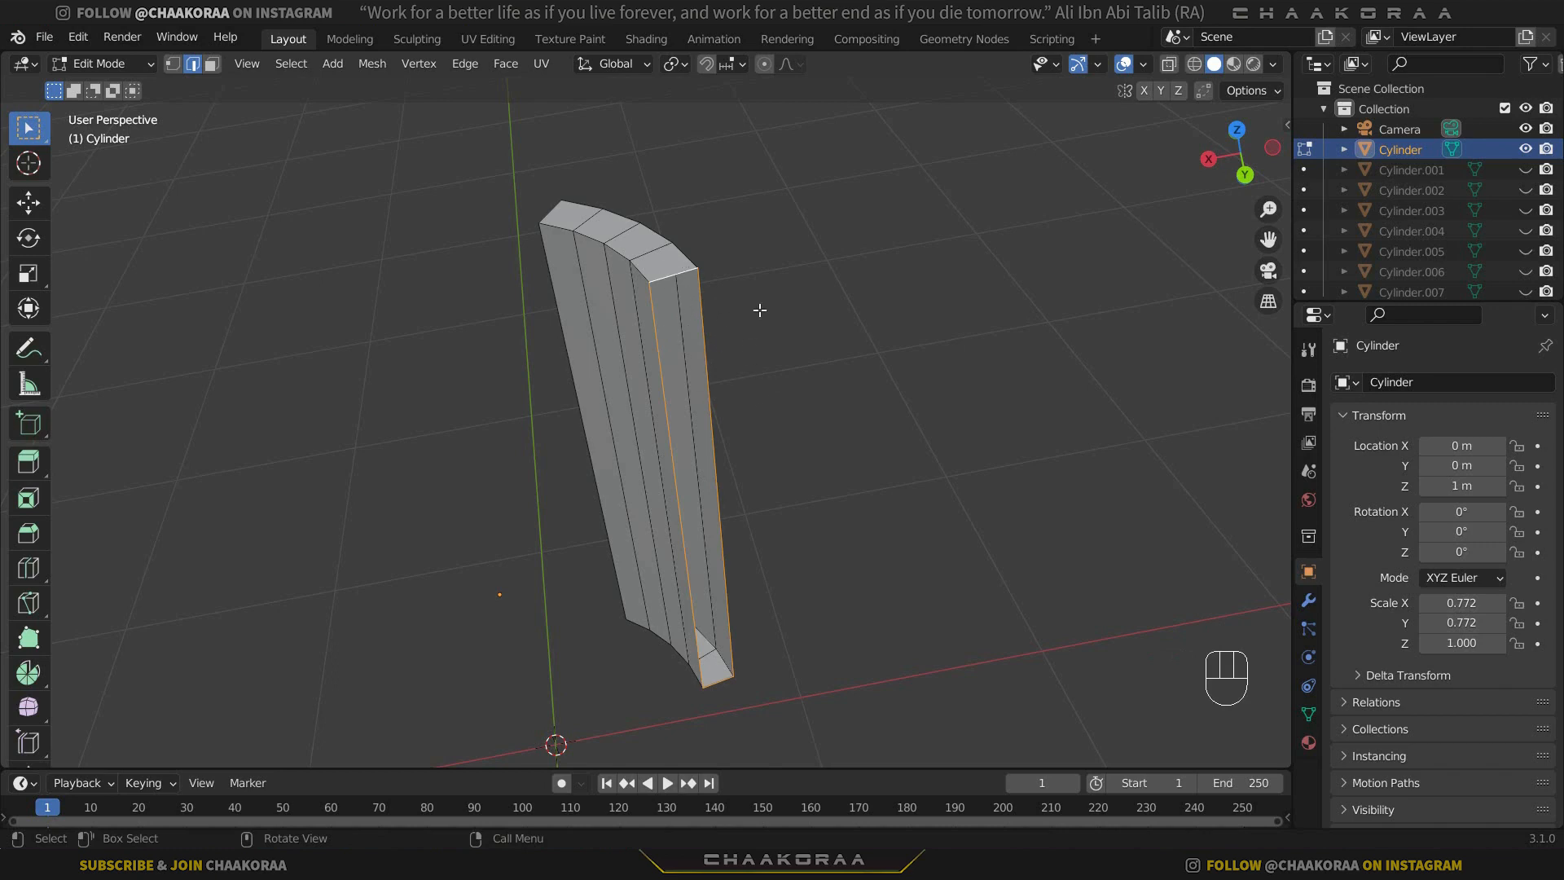
key(f)
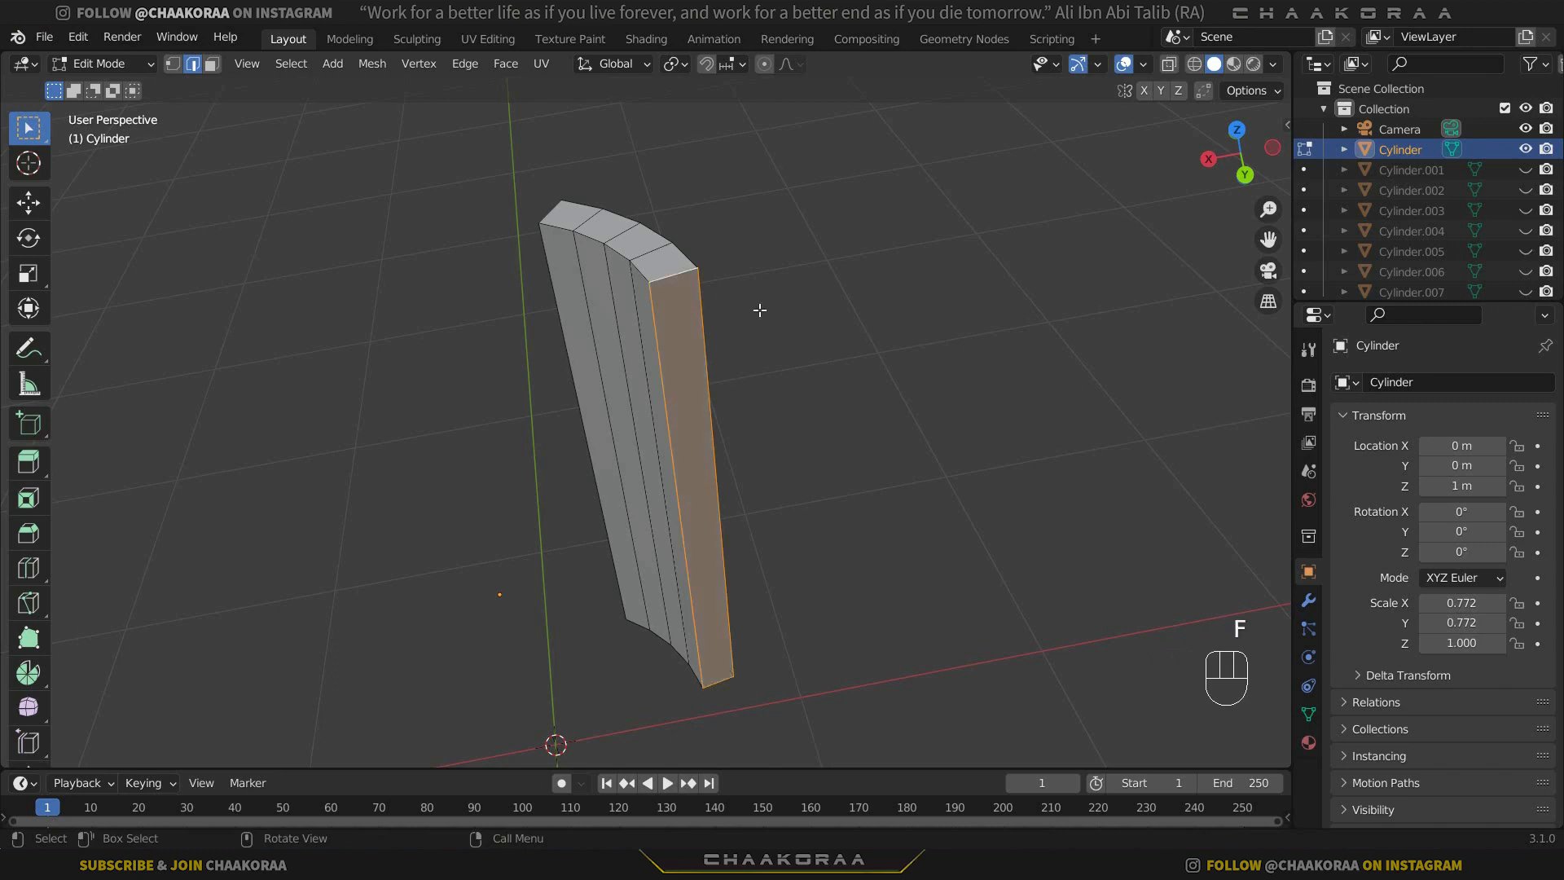
Fill the open edge loop on the section's opposite long side with a face and return to Object Mode.
middle_drag(634, 381, 722, 307)
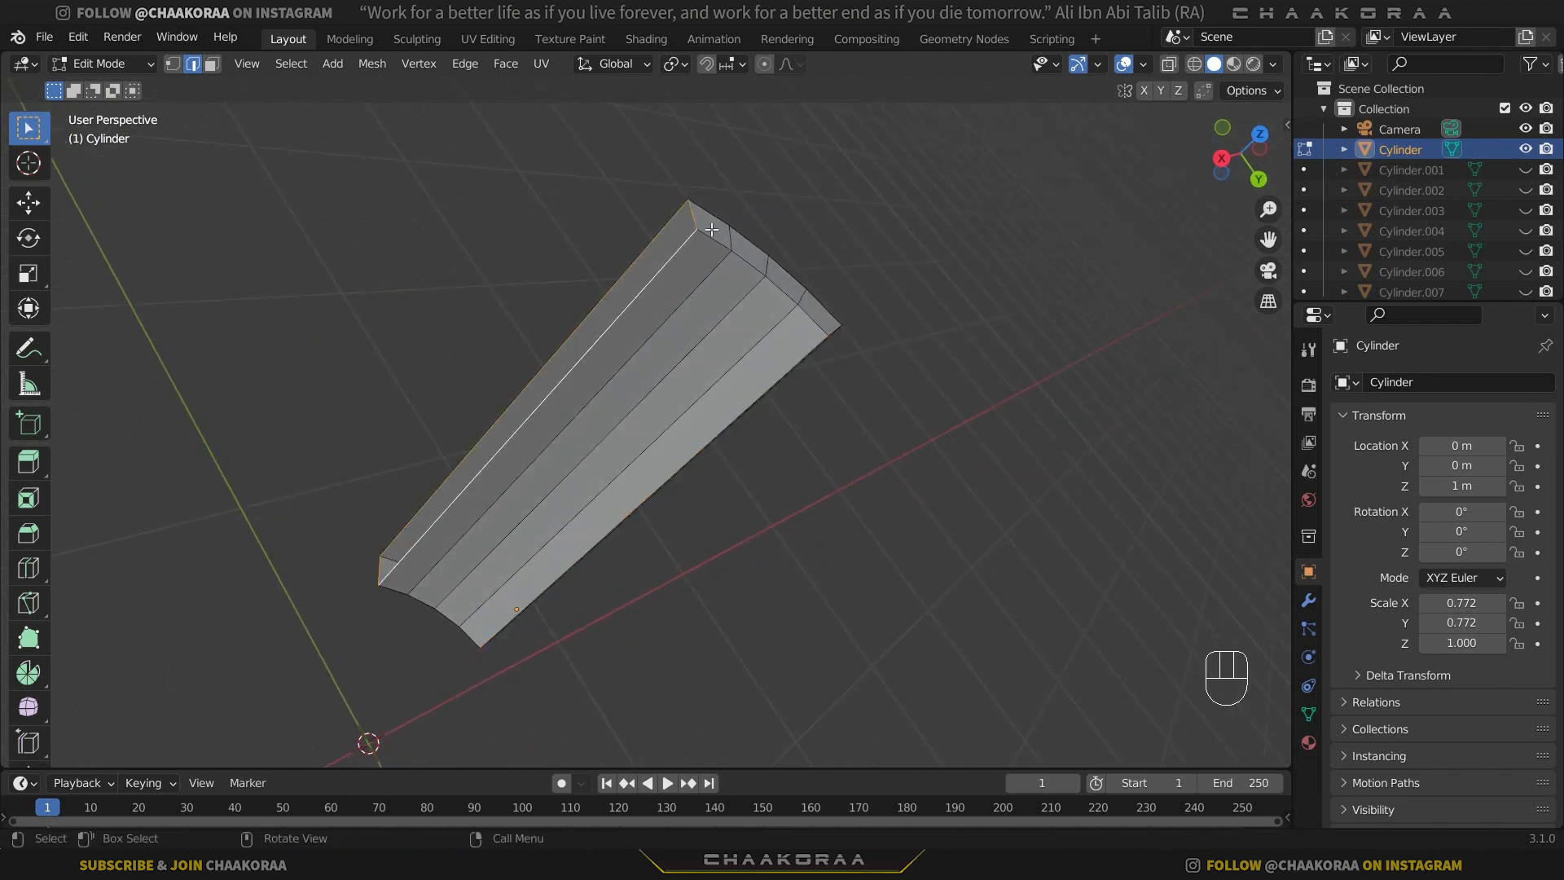
key(f)
key(Tab)
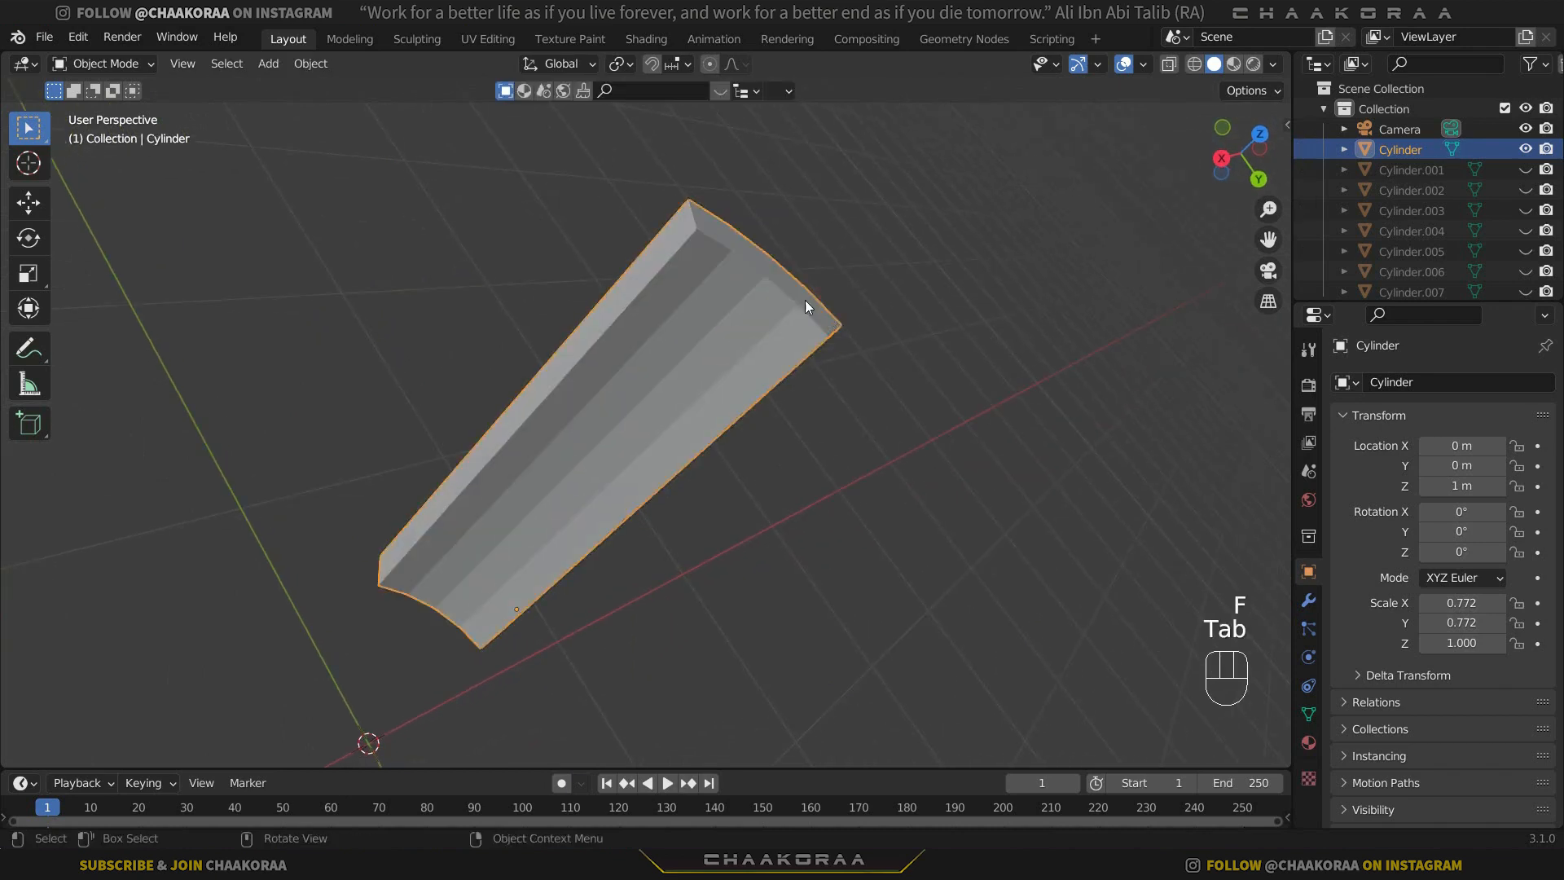
Hide the capped wall section and show the bottom disc again.
mouse_move(813, 323)
middle_down()
mouse_move(885, 334)
mouse_move(794, 310)
middle_up()
key(h)
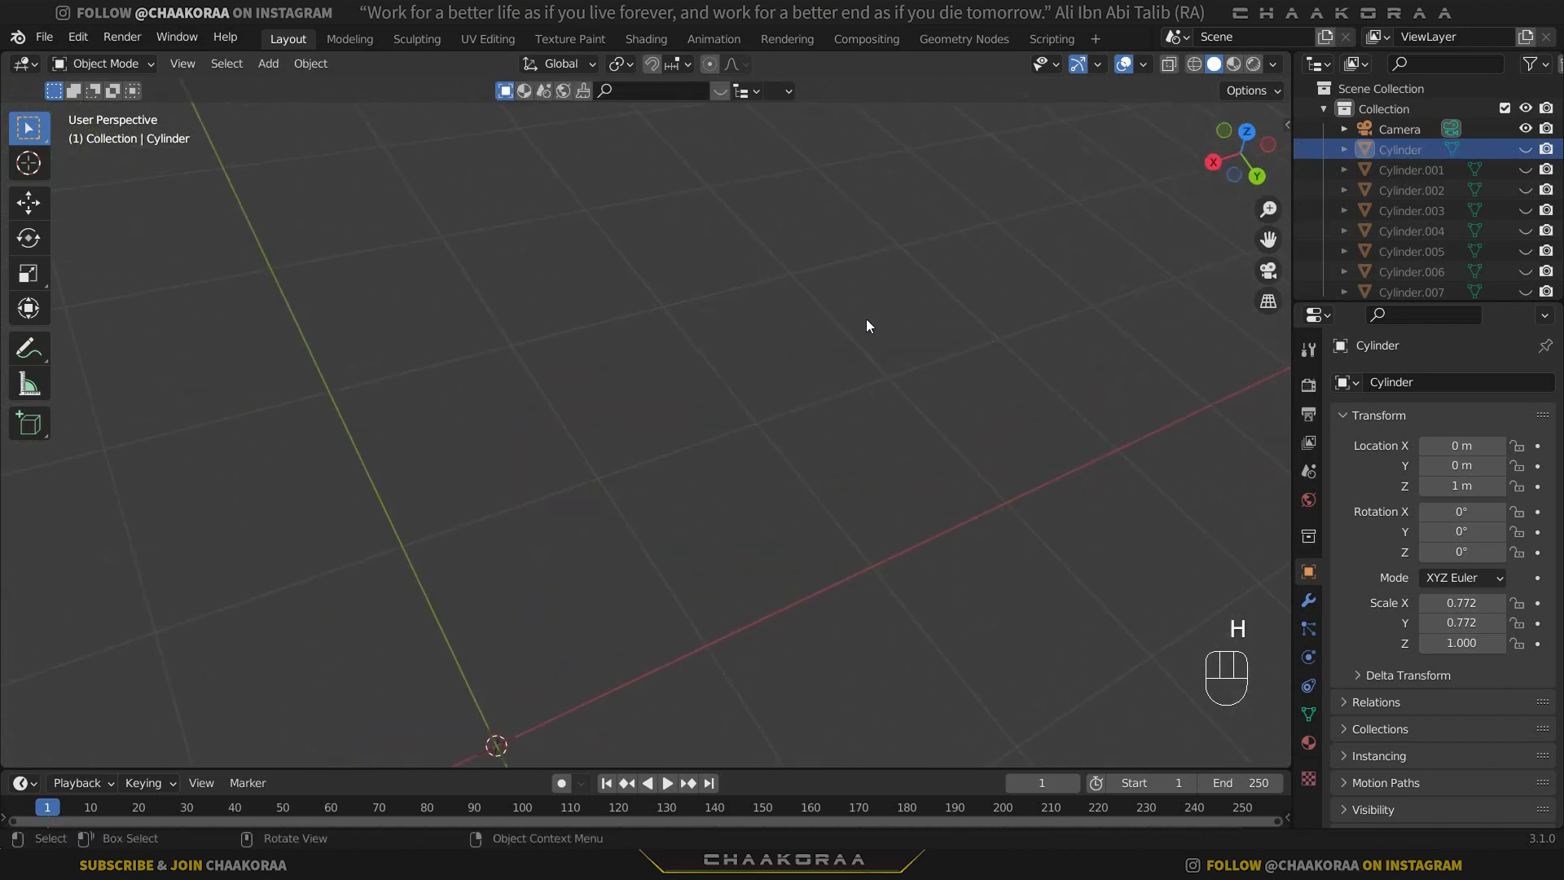
click(1525, 169)
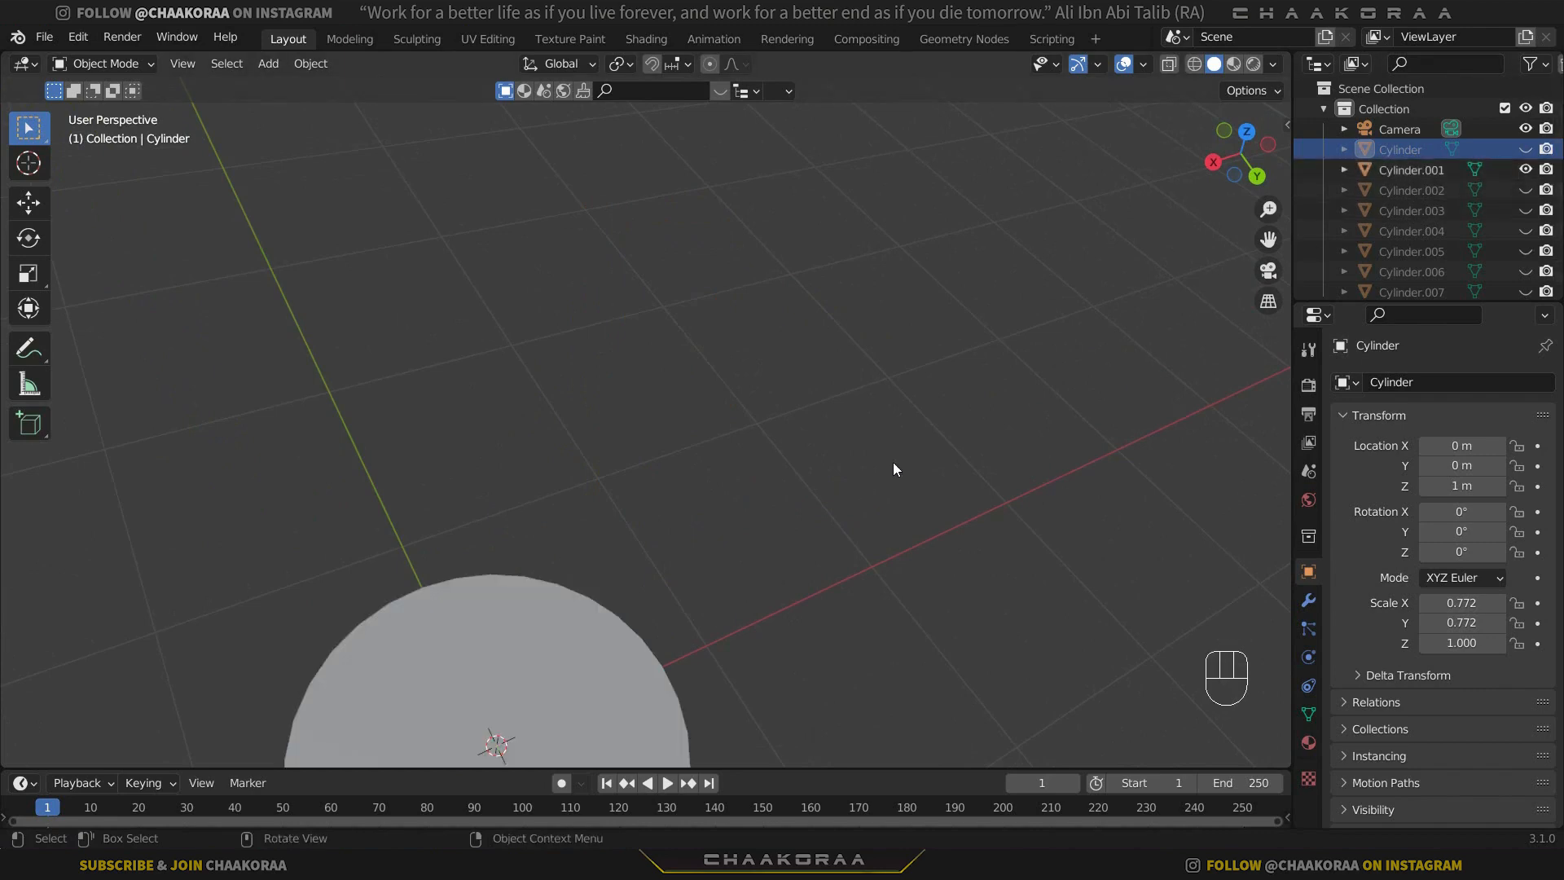
Hide the bottom disc, and show and select the wall section Cylinder.002.
scroll(892, 462, down, 3)
click(1525, 170)
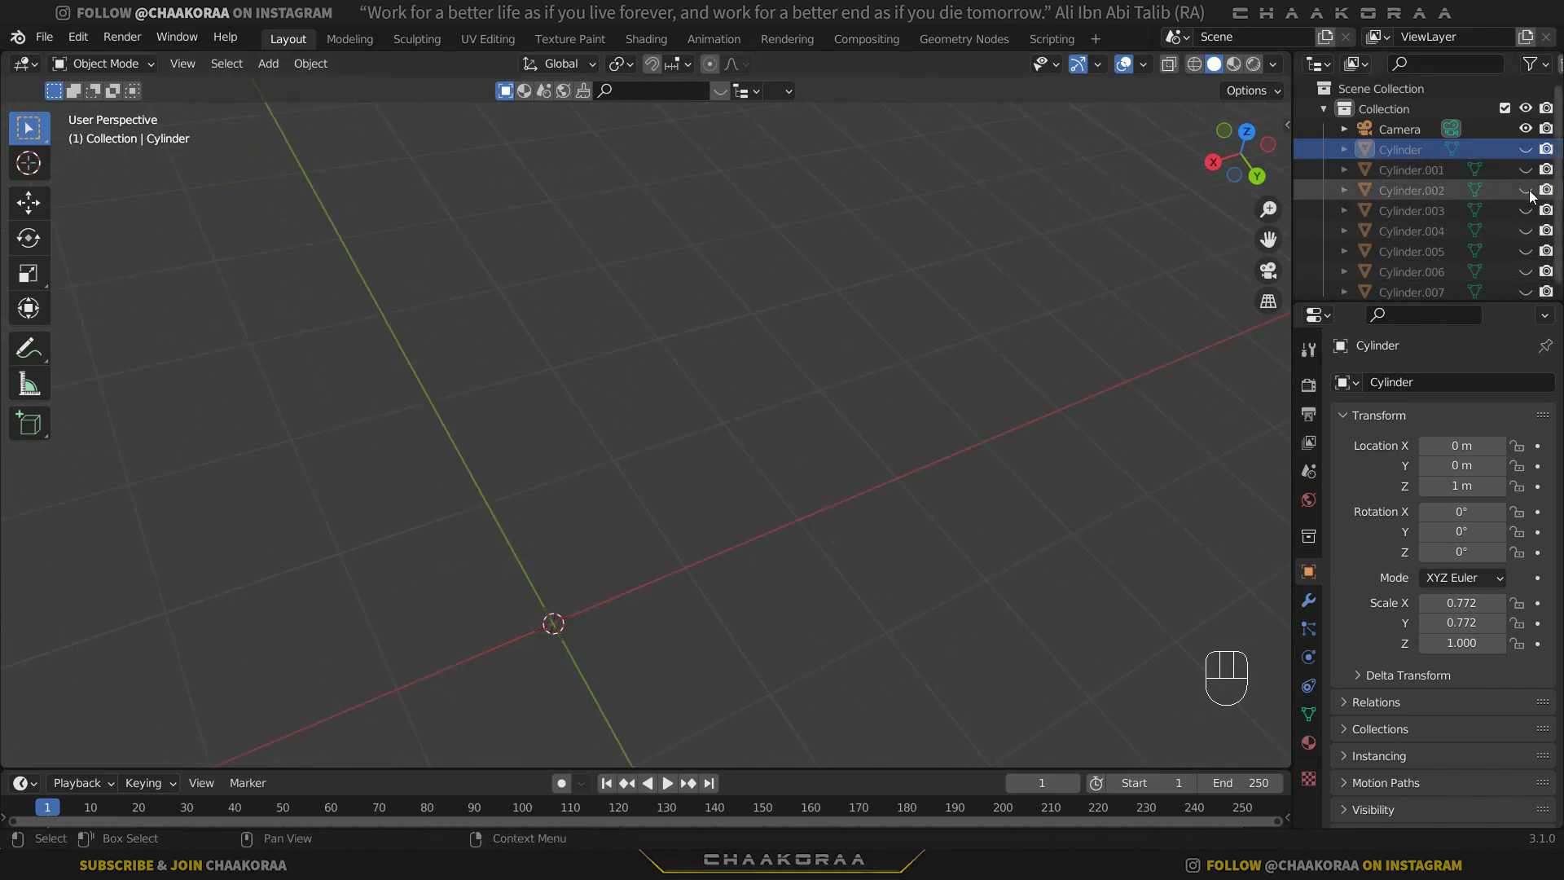
click(1525, 190)
click(621, 409)
Fill the open edge loops on both long sides of Cylinder.002 with faces and return to Object Mode.
middle_drag(632, 418, 565, 323)
key(Tab)
scroll(565, 323, up, 2)
alt+click(566, 256)
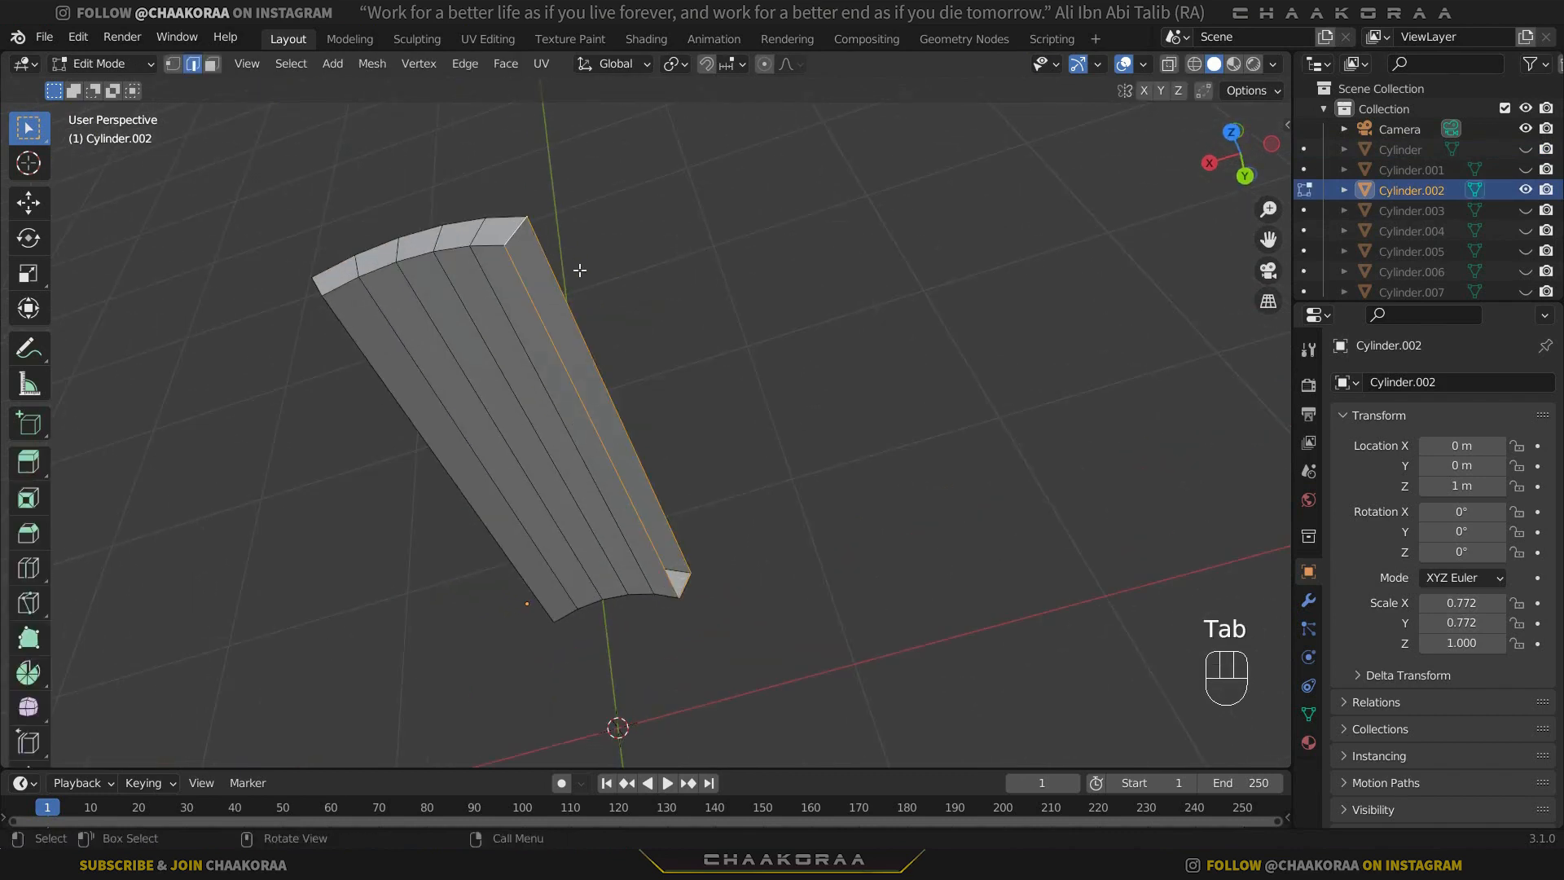
key(f)
middle_drag(478, 345, 447, 286)
key(f)
key(Tab)
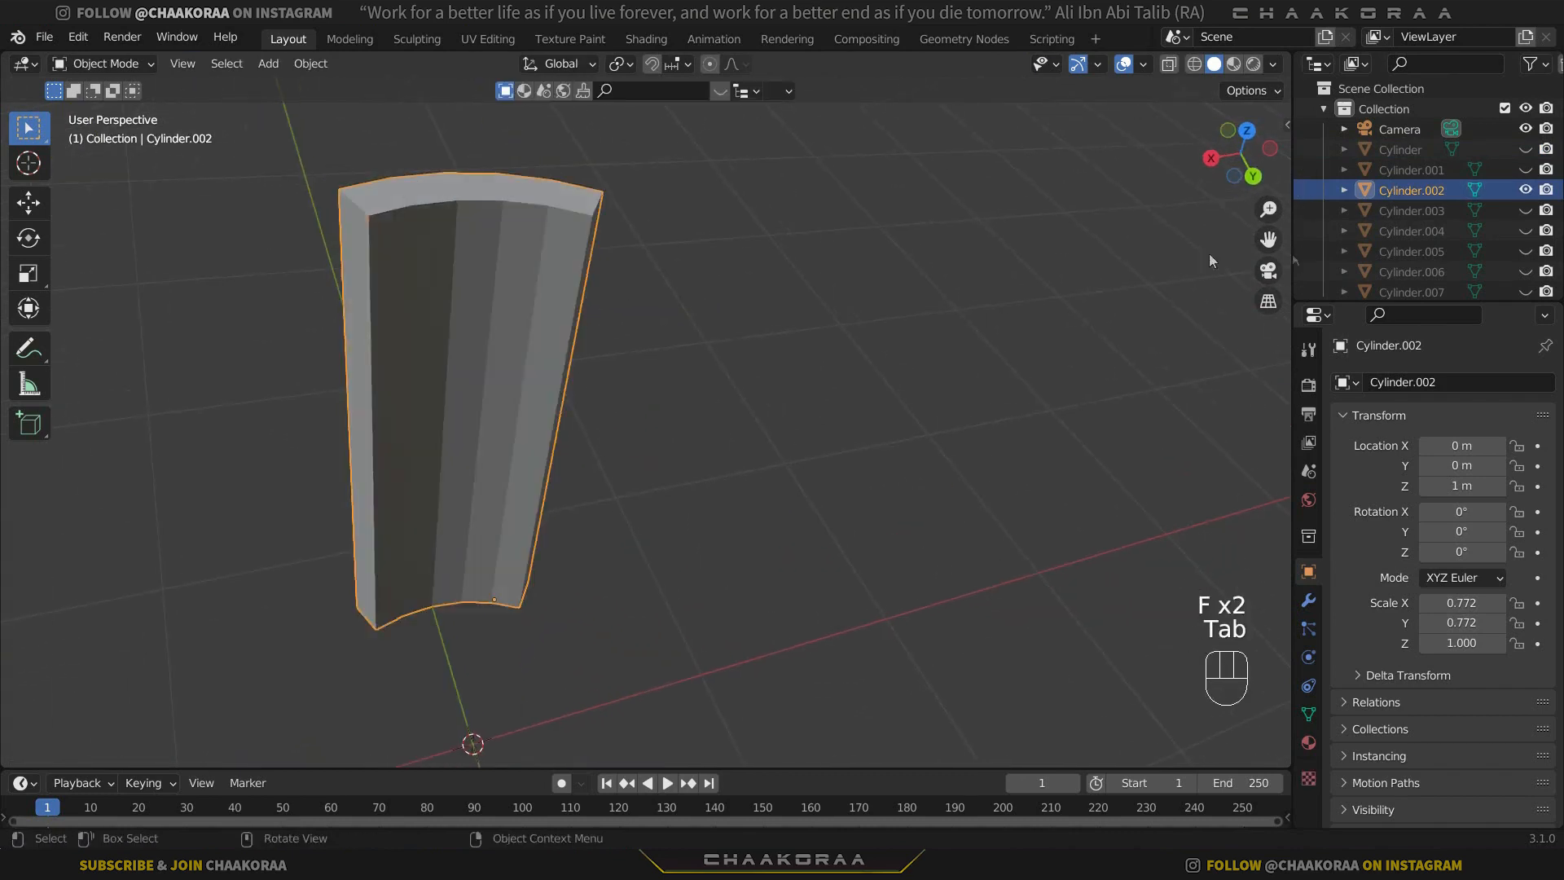
Show only the wall section Cylinder.003 and fill both of its open long sides with faces.
click(1525, 190)
click(1525, 210)
click(331, 322)
middle_drag(332, 321, 443, 321)
key(Tab)
alt+click(376, 316)
key(f)
middle_drag(548, 307, 503, 466)
alt+click(392, 334)
key(Tab)
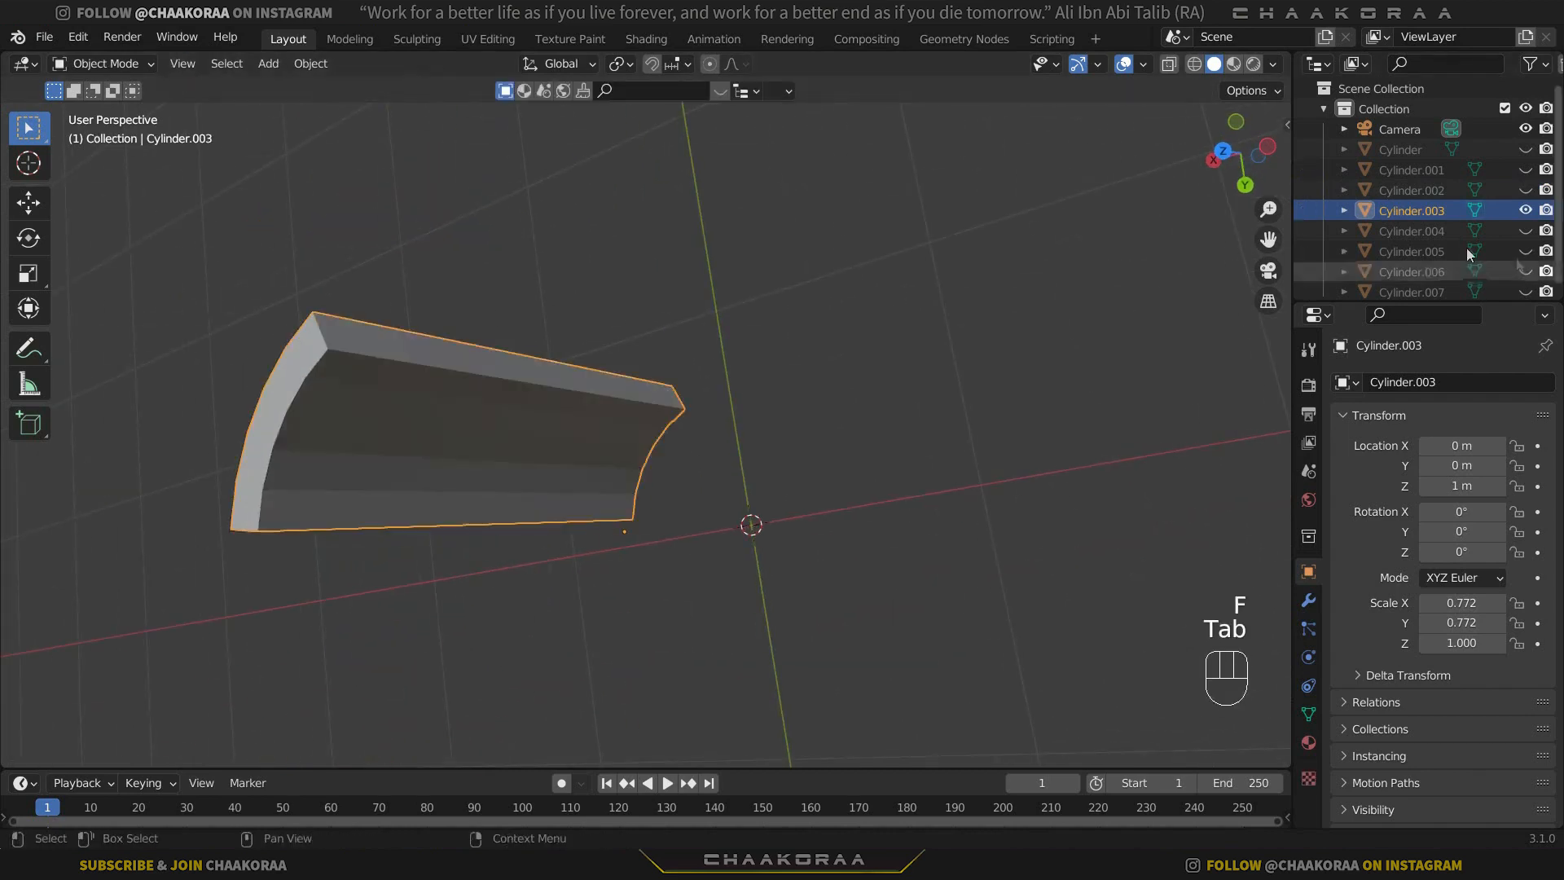
Show only the wall section Cylinder.004 and fill both of its open long sides with faces.
click(1458, 231)
click(1526, 211)
click(1525, 231)
click(456, 541)
middle_drag(391, 546, 672, 528)
key(Tab)
alt+click(431, 436)
key(f)
alt+click(672, 528)
key(f)
key(Tab)
Show only the wall section Cylinder.005 and fill both of its open long sides with faces.
click(1525, 231)
click(1525, 251)
click(860, 517)
key(Tab)
alt+click(848, 489)
middle_drag(860, 517, 765, 511)
key(f)
alt+click(770, 504)
key(f)
key(Tab)
Show only the wall section Cylinder.006 and fill both of its open long sides with faces.
click(1525, 252)
click(1525, 272)
click(795, 432)
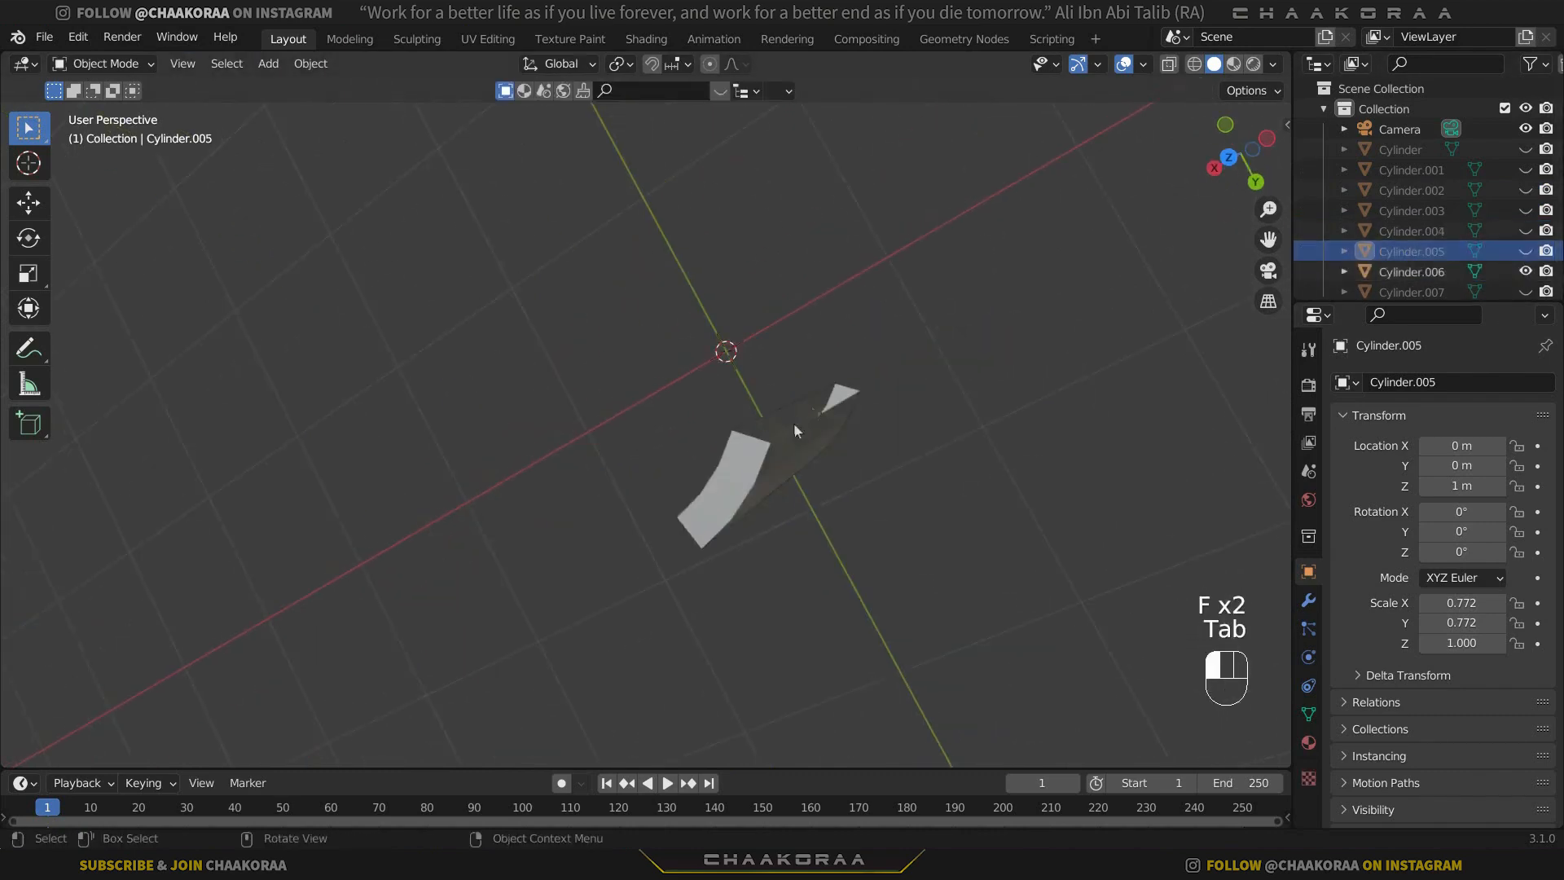
key(Tab)
alt+click(798, 428)
key(f)
alt+click(786, 465)
middle_drag(802, 448, 864, 406)
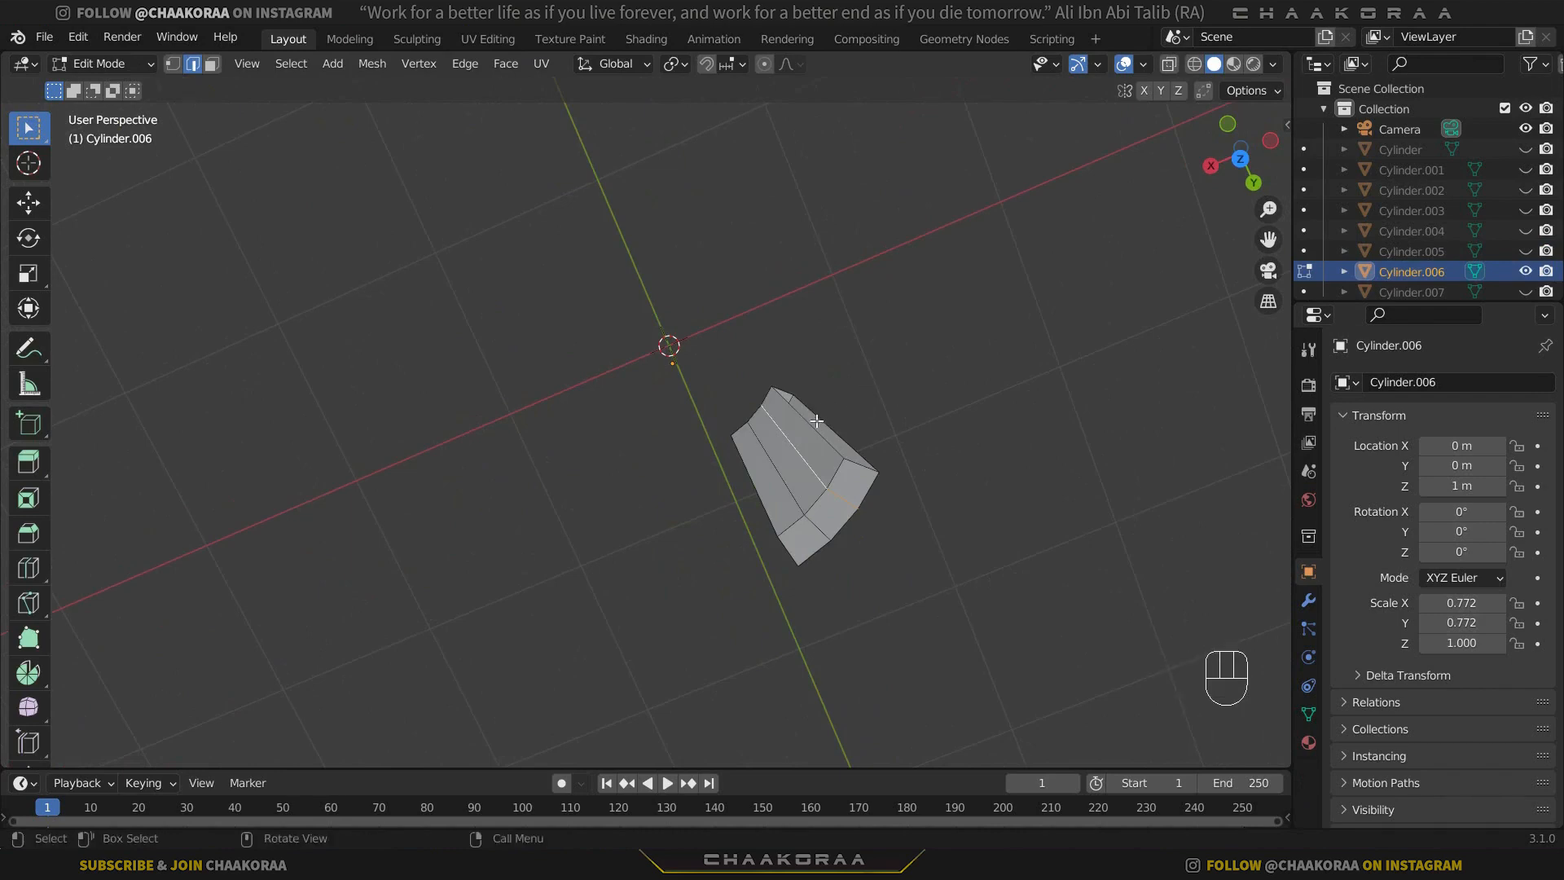
alt+click(816, 421)
key(f)
key(Tab)
Show only the wall section Cylinder.007 and fill both of its open long sides with faces.
click(1525, 282)
click(1526, 262)
click(857, 340)
middle_drag(857, 340, 868, 254)
key(Tab)
alt+click(868, 253)
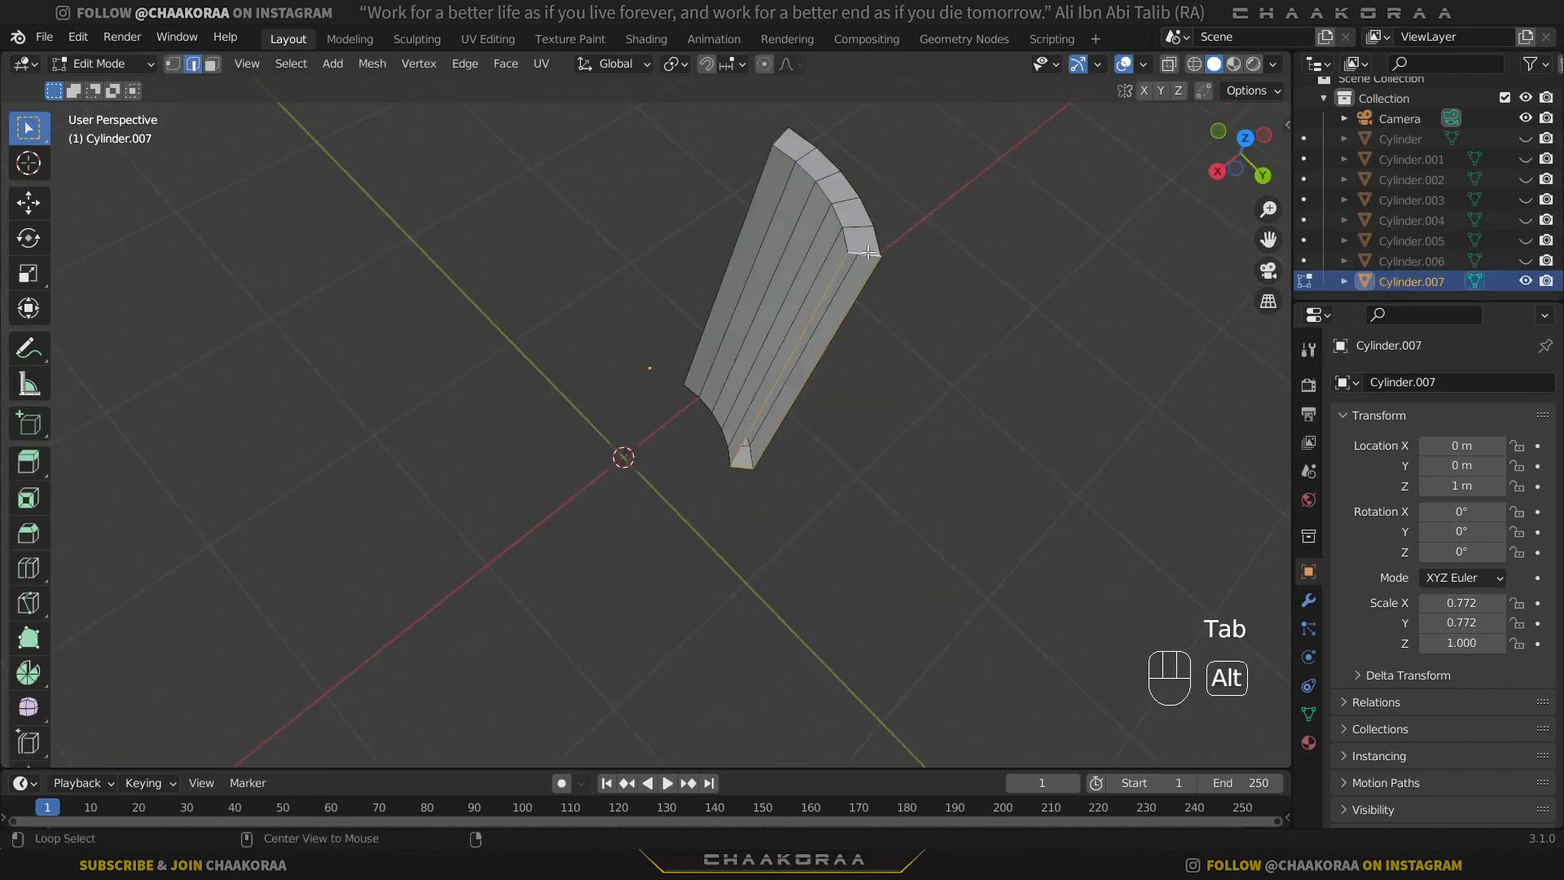
key(f)
middle_drag(717, 240, 820, 251)
alt+click(821, 251)
key(f)
key(Tab)
Make all the hidden cylinder pieces visible again.
drag(1525, 139, 1525, 265)
middle_drag(917, 269, 603, 321)
scroll(886, 304, down, 4)
scroll(547, 330, up, 2)
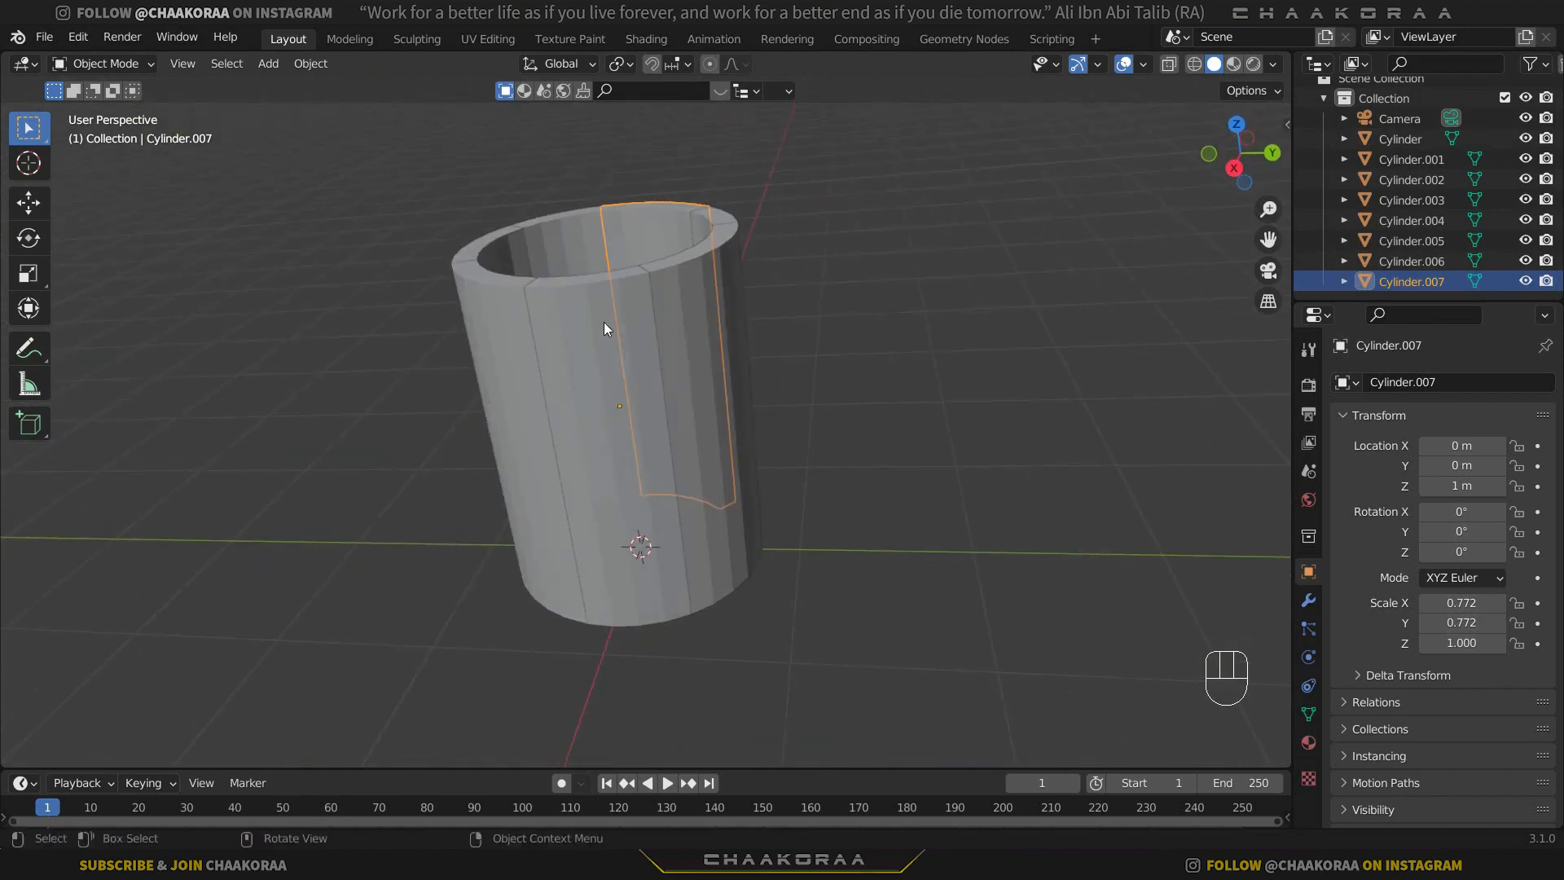
Select all wall sections without the bottom disc and edit them together with X-ray turned on in front view.
click(607, 321)
shift+middle_drag(700, 341, 823, 357)
drag(936, 160, 538, 426)
key(KP_1)
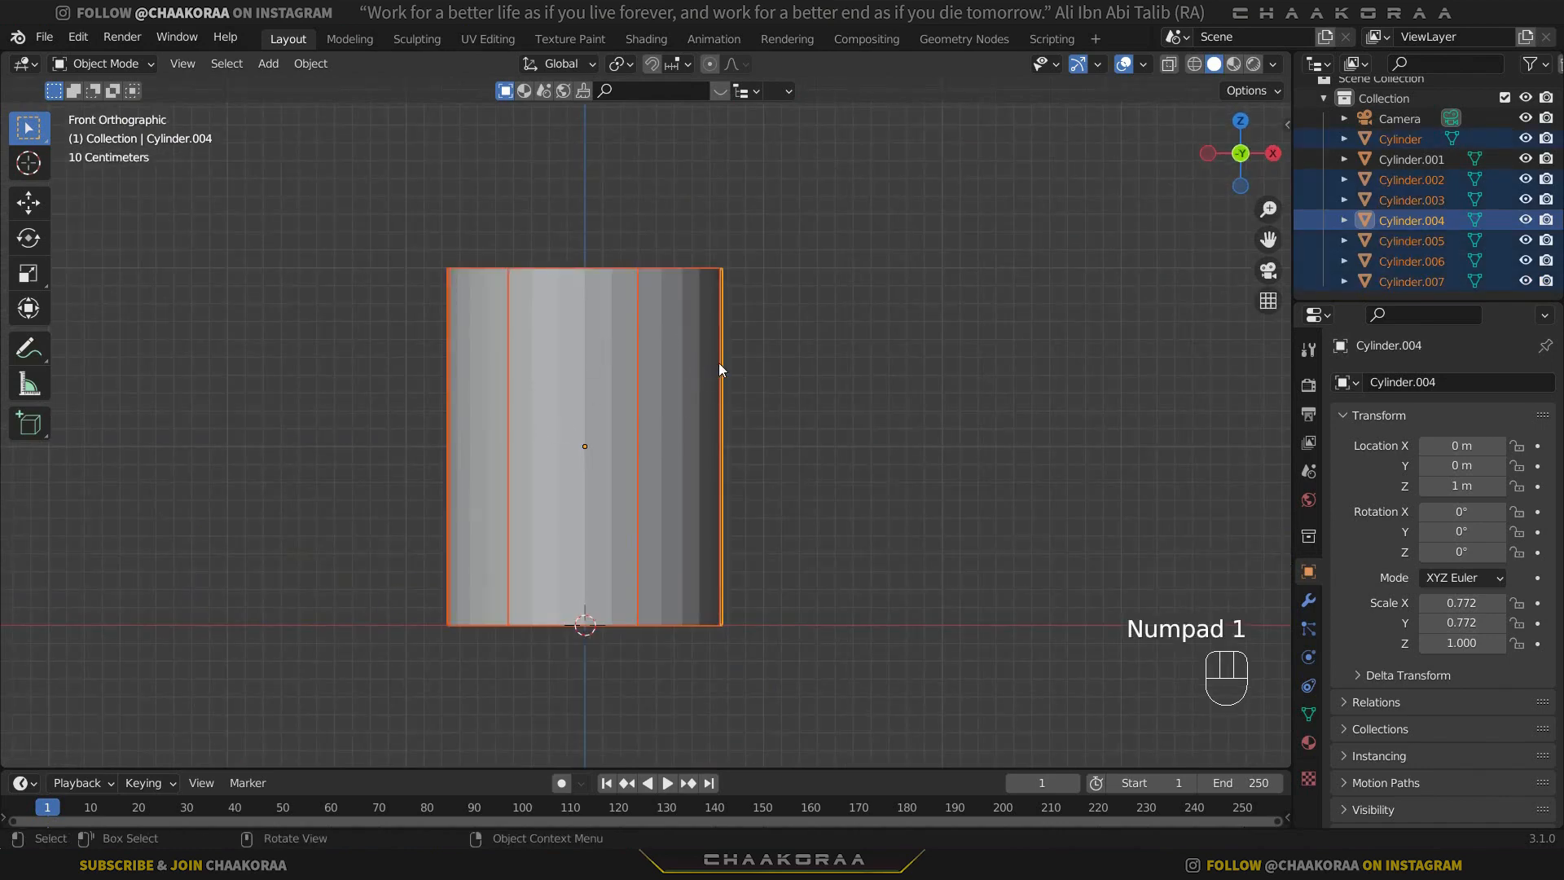
key(Tab)
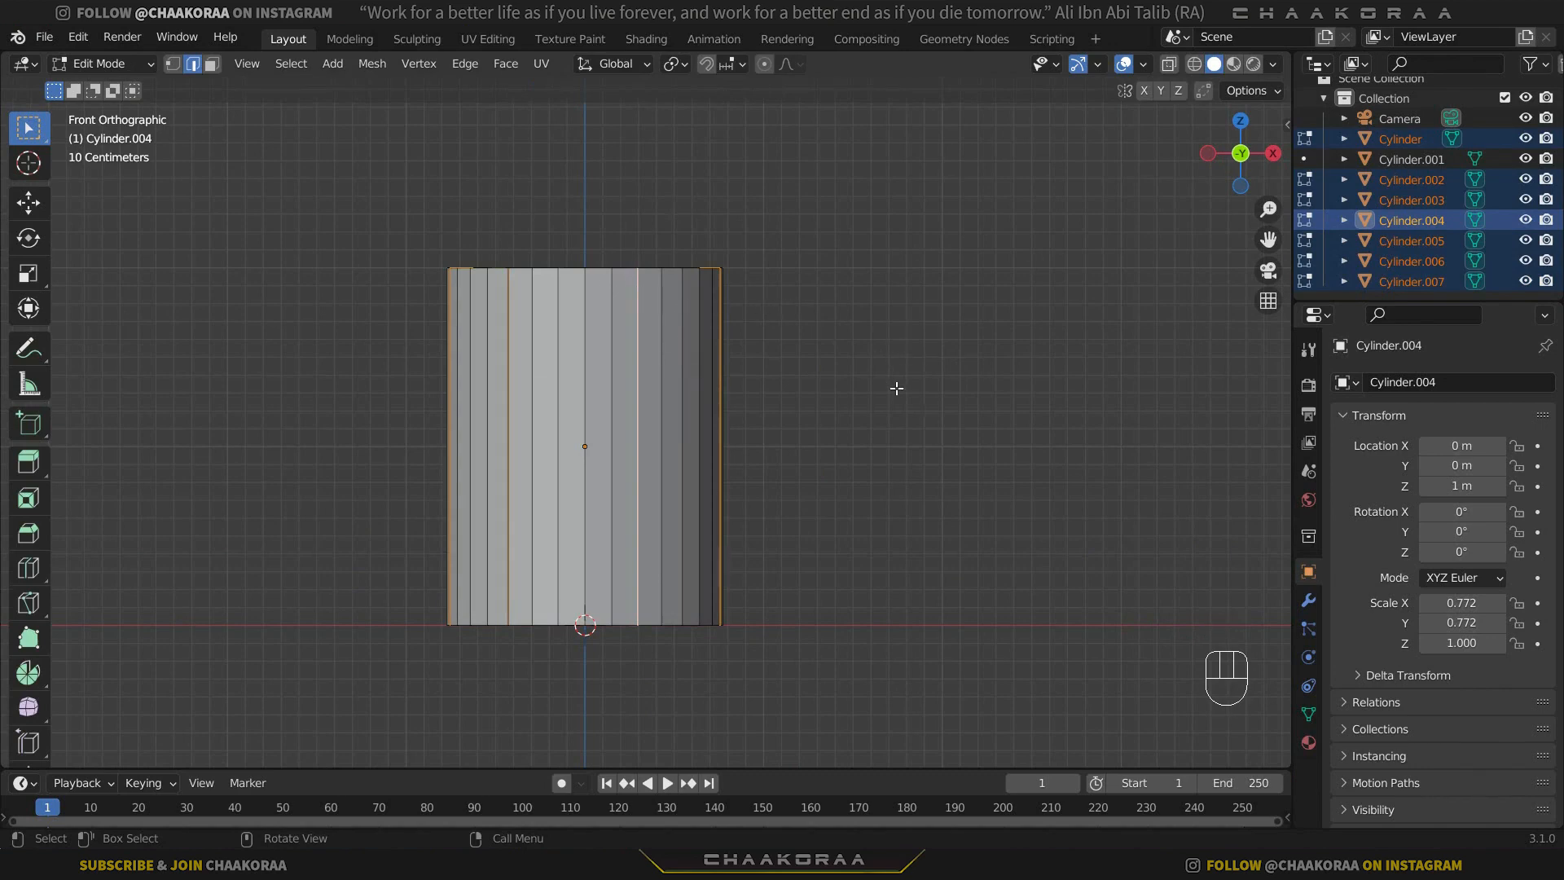
key(alt+z)
shift+middle_drag(726, 408, 837, 402)
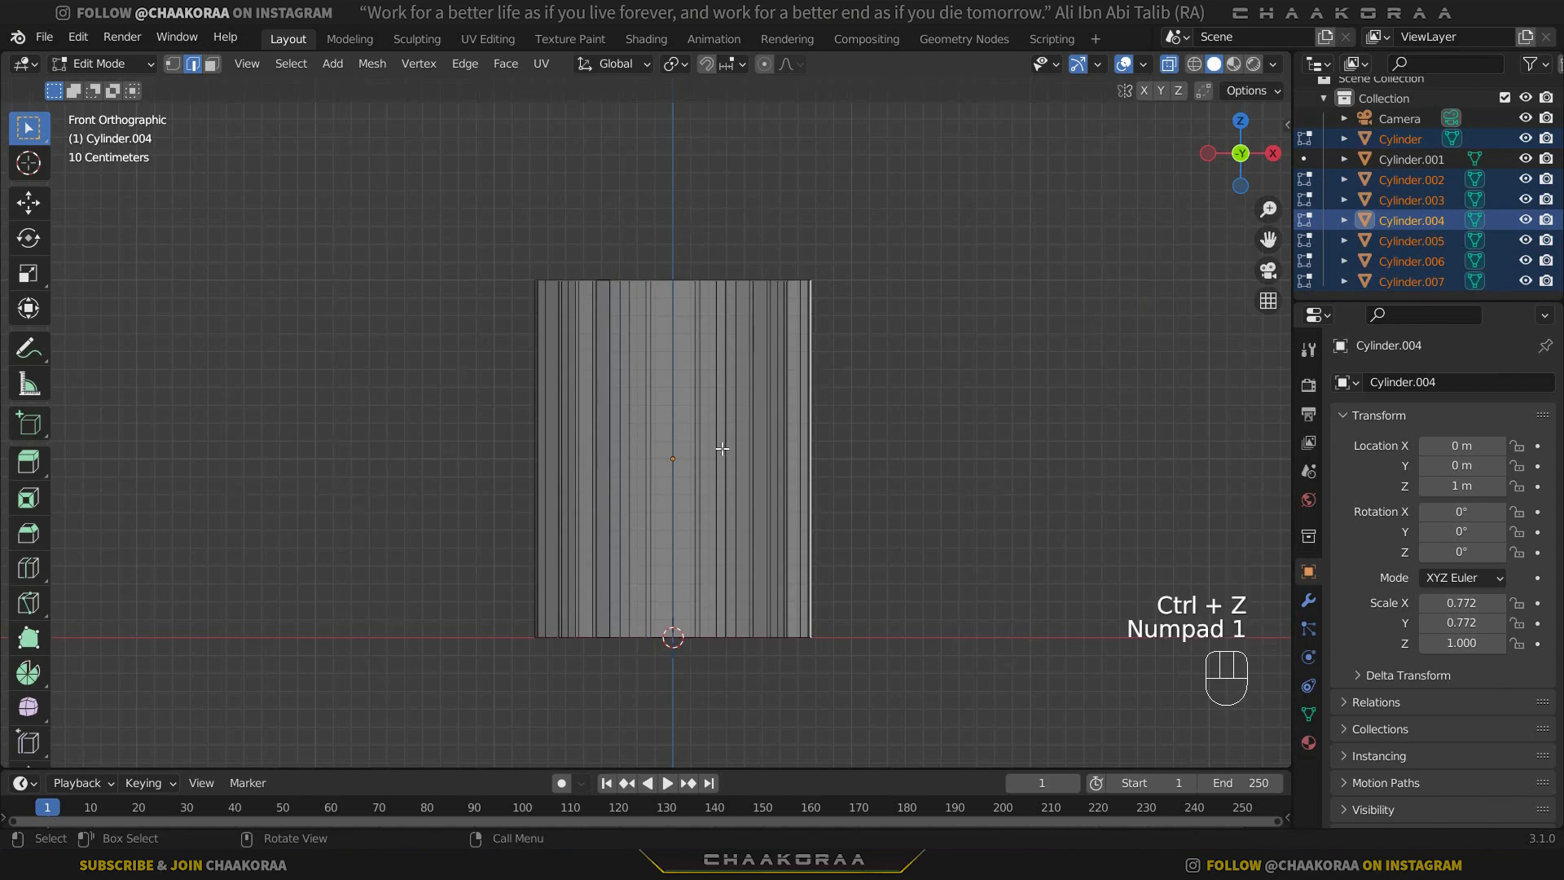
Add centred horizontal loop cuts at mid-height to the first several wall sections.
key(ctrl+r)
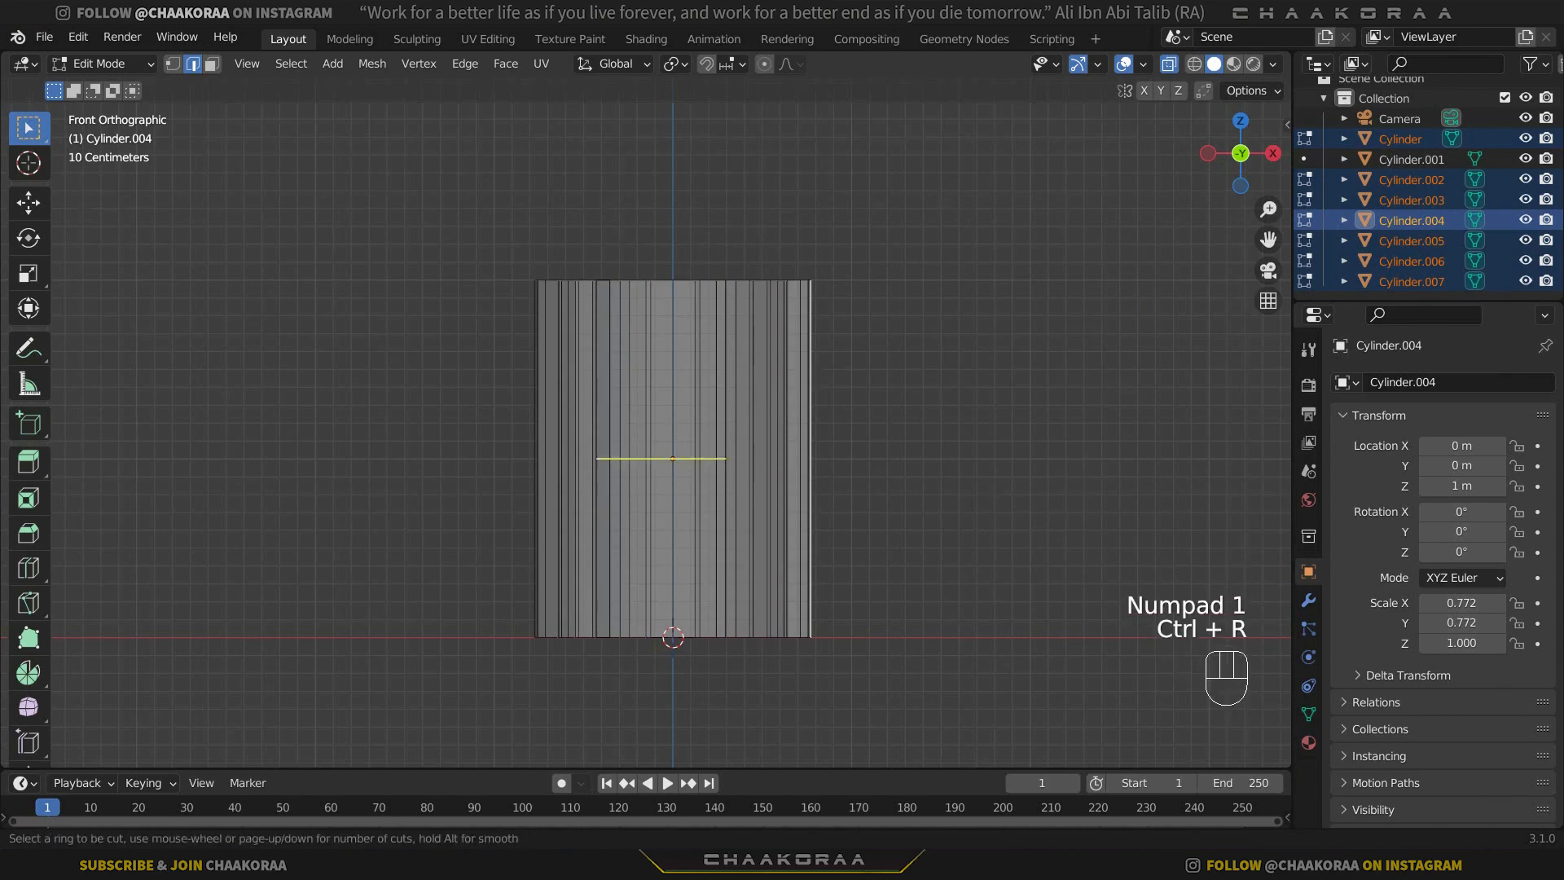
click(789, 456)
middle_drag(789, 456, 718, 527)
key(ctrl+r)
key(ctrl+r)
double_click(825, 499)
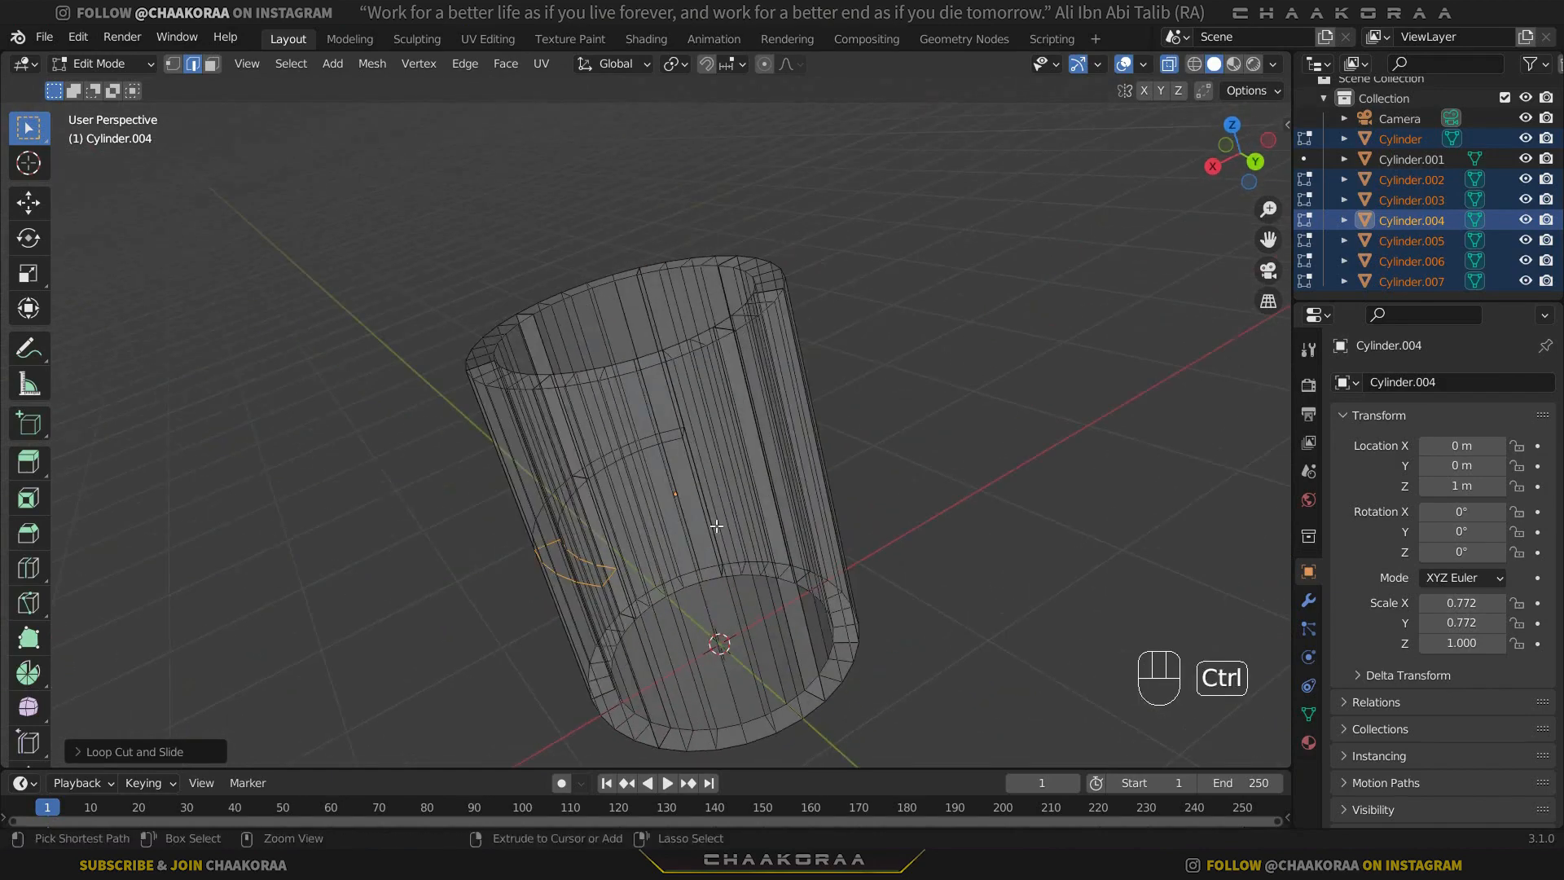
key(ctrl+r)
double_click(702, 512)
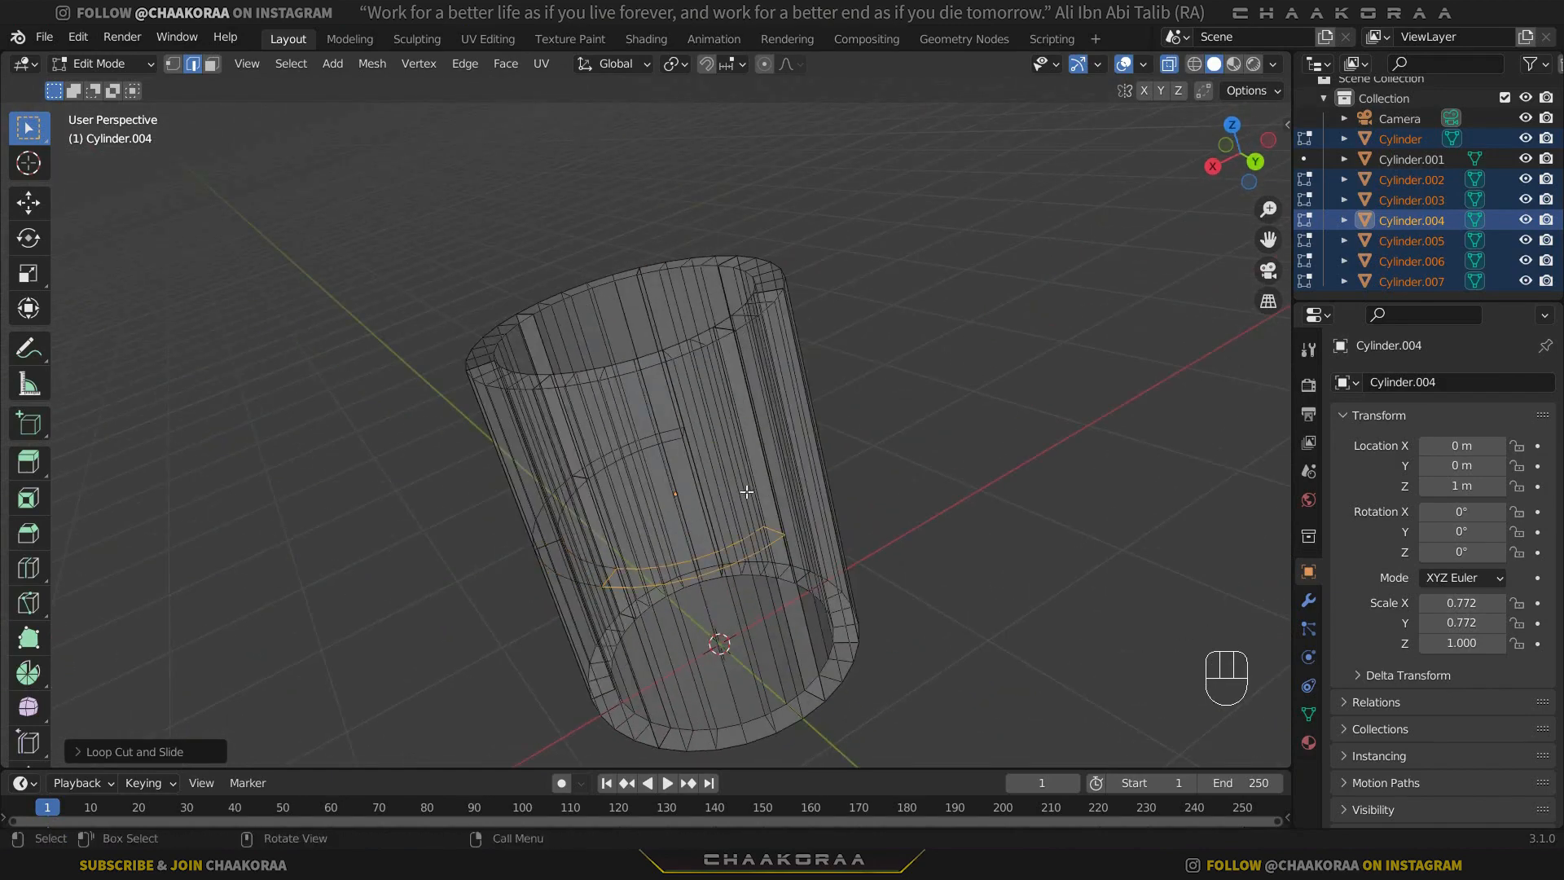
Add the same mid-height loop cuts to the remaining wall sections so the cuts run around the whole cylinder.
middle_drag(801, 494, 652, 551)
key(ctrl+r)
key(ctrl+r)
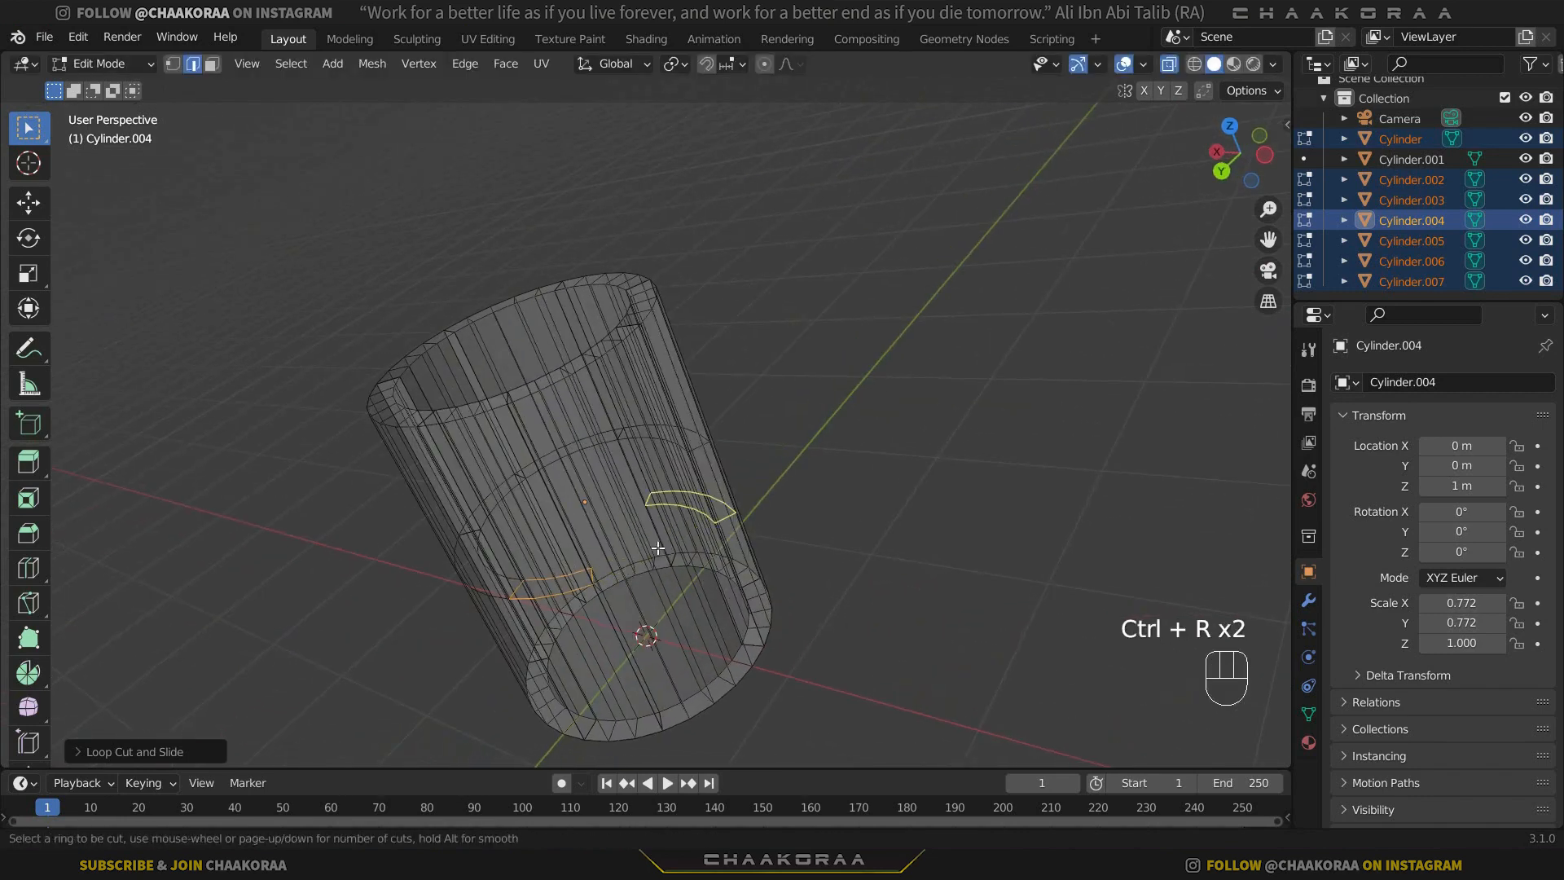
middle_drag(744, 524, 643, 510)
key(ctrl+r)
right_click(644, 510)
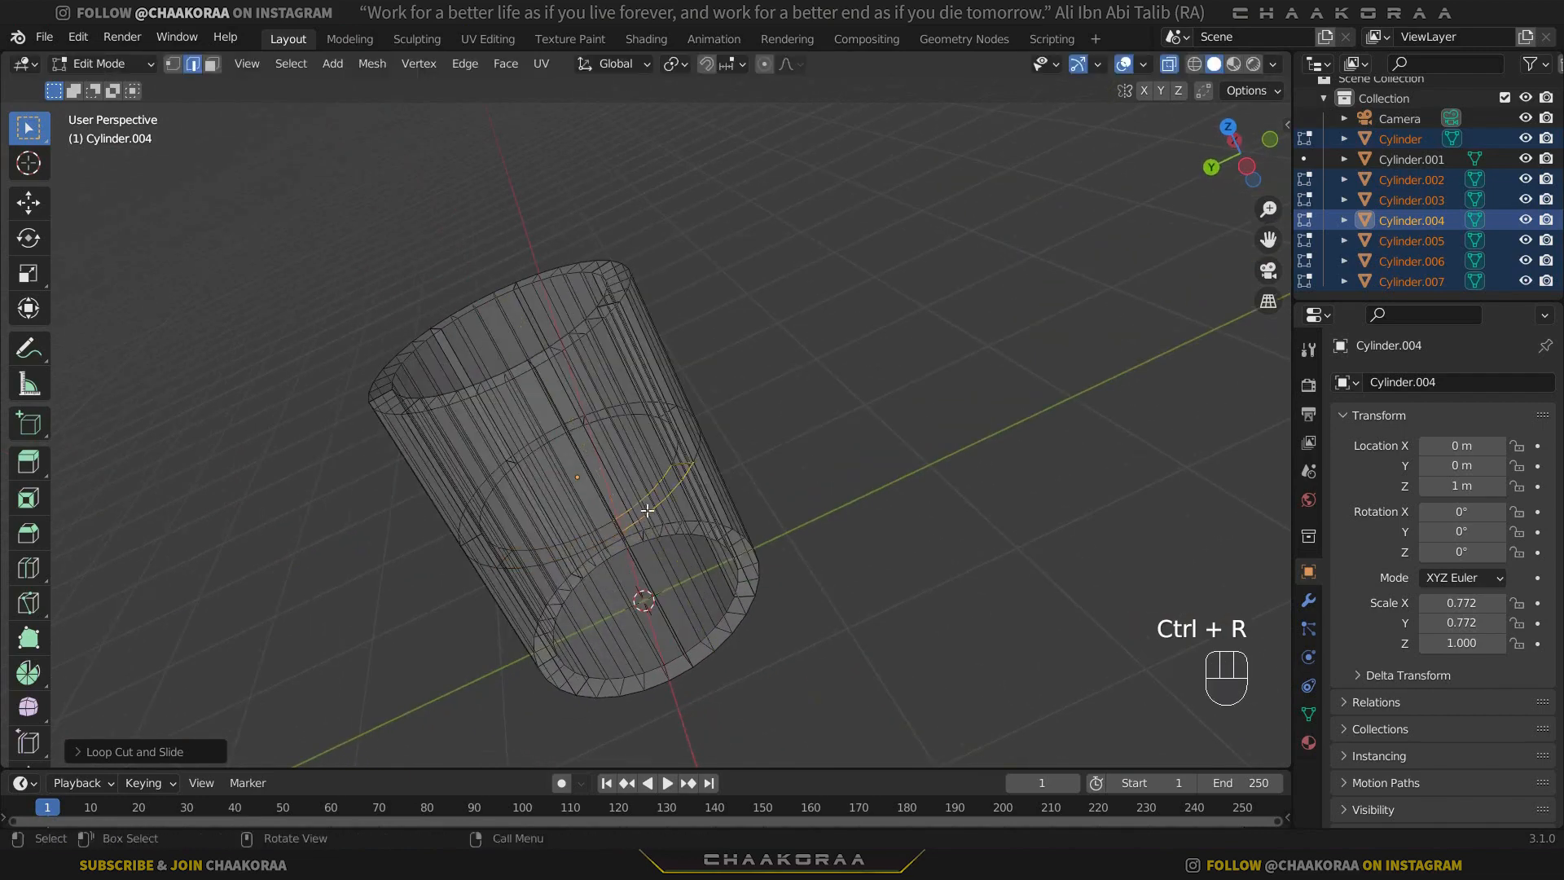
Select the mid-height loop across all sections and bevel it with 2 segments and a width of about 0.54 m.
key(KP_1)
key(b)
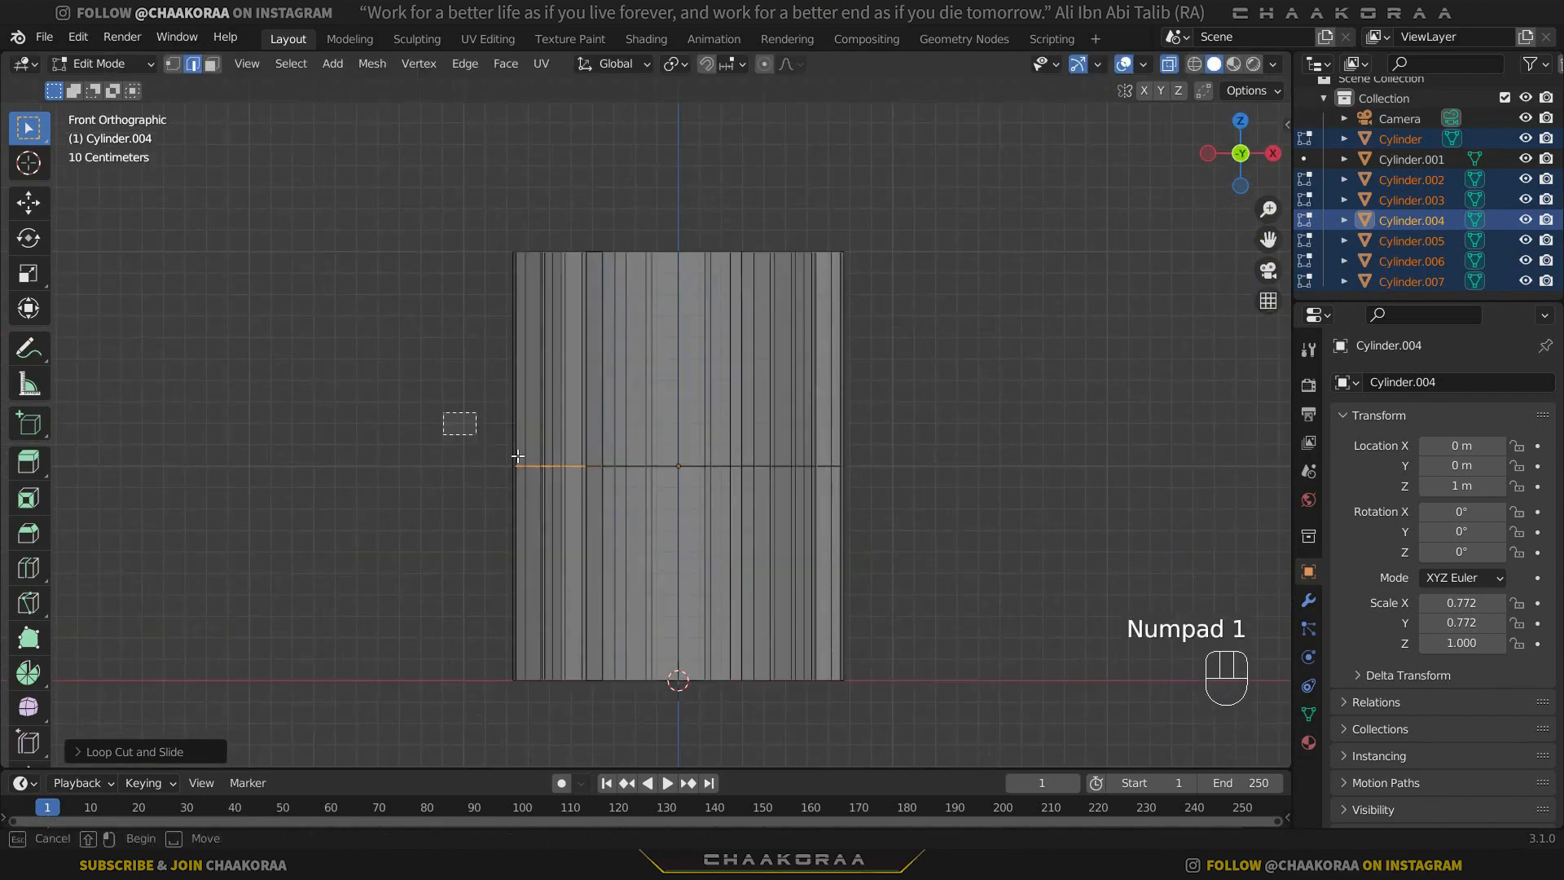
drag(443, 416, 928, 499)
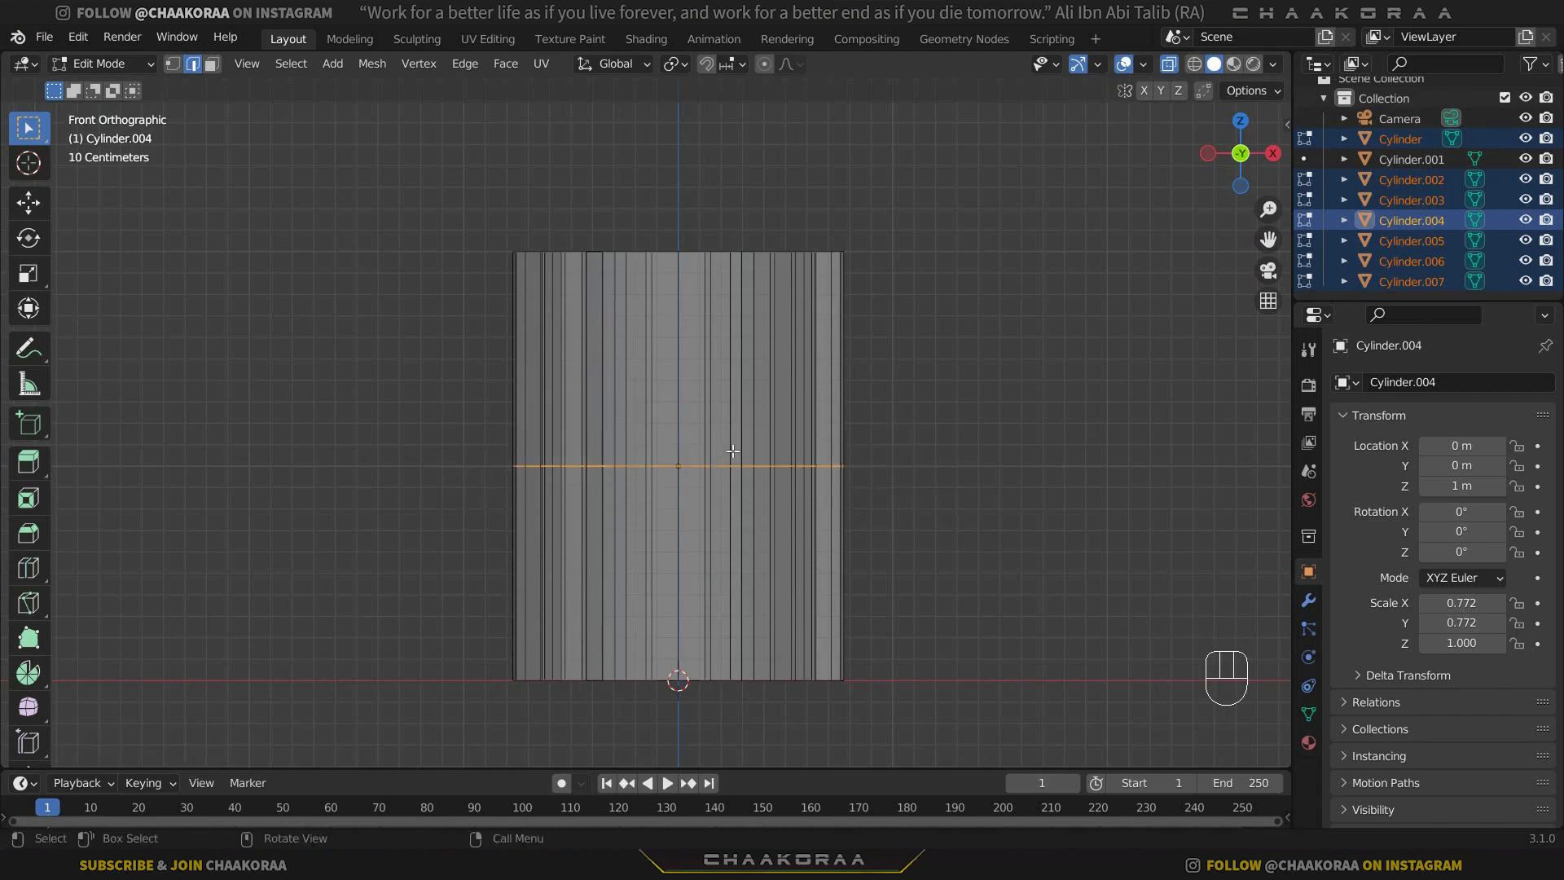
key(ctrl+b)
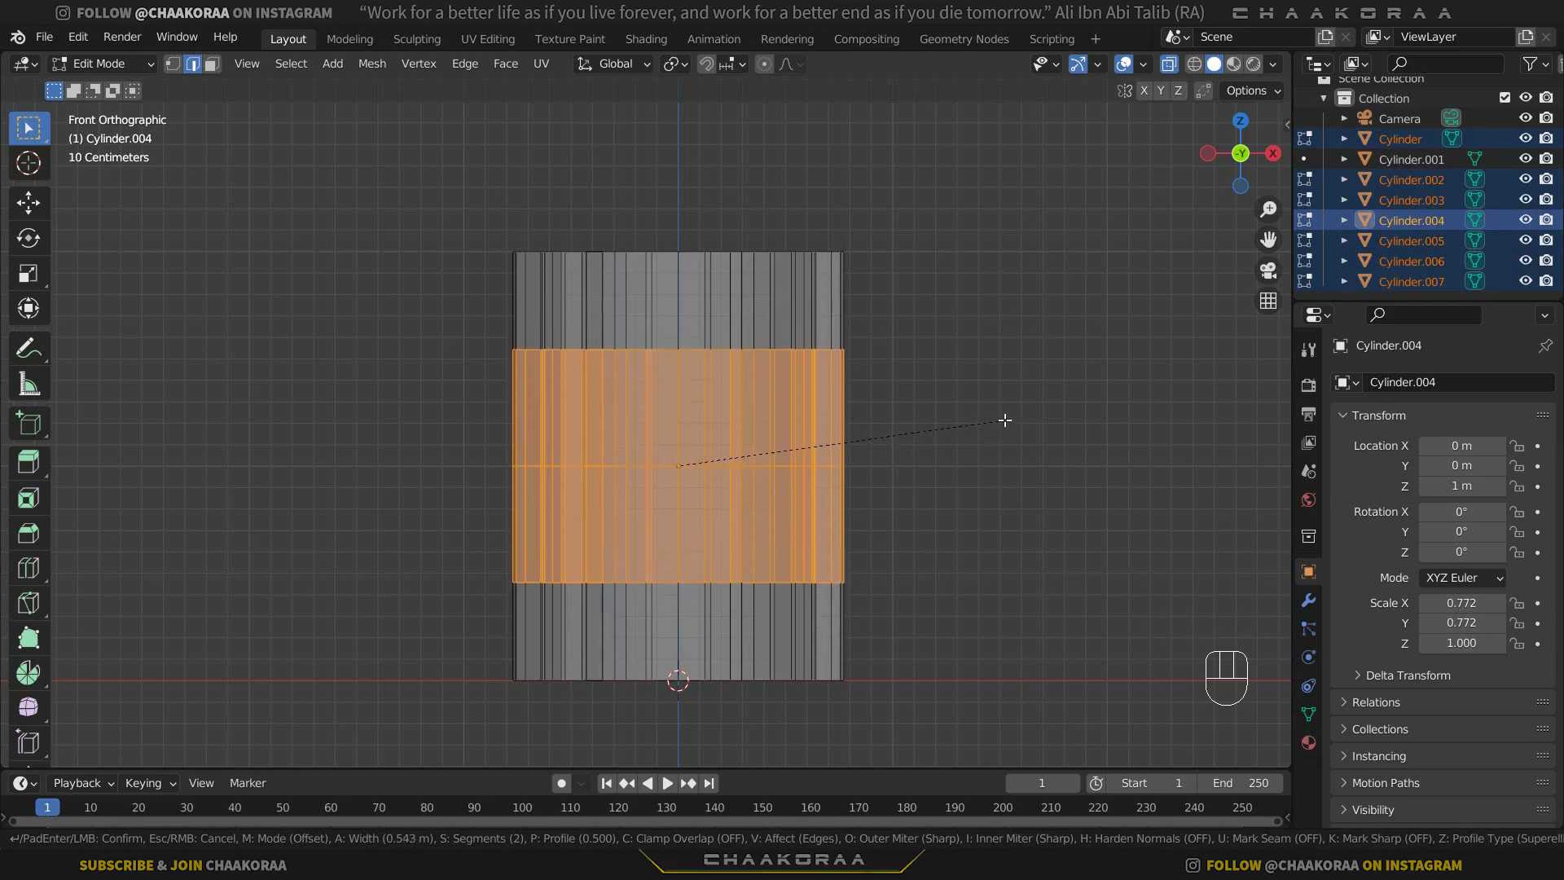
click(1002, 420)
Scale the middle edge loop and the lower edge loop of the wall slightly inward.
drag(421, 478, 411, 485)
key(s)
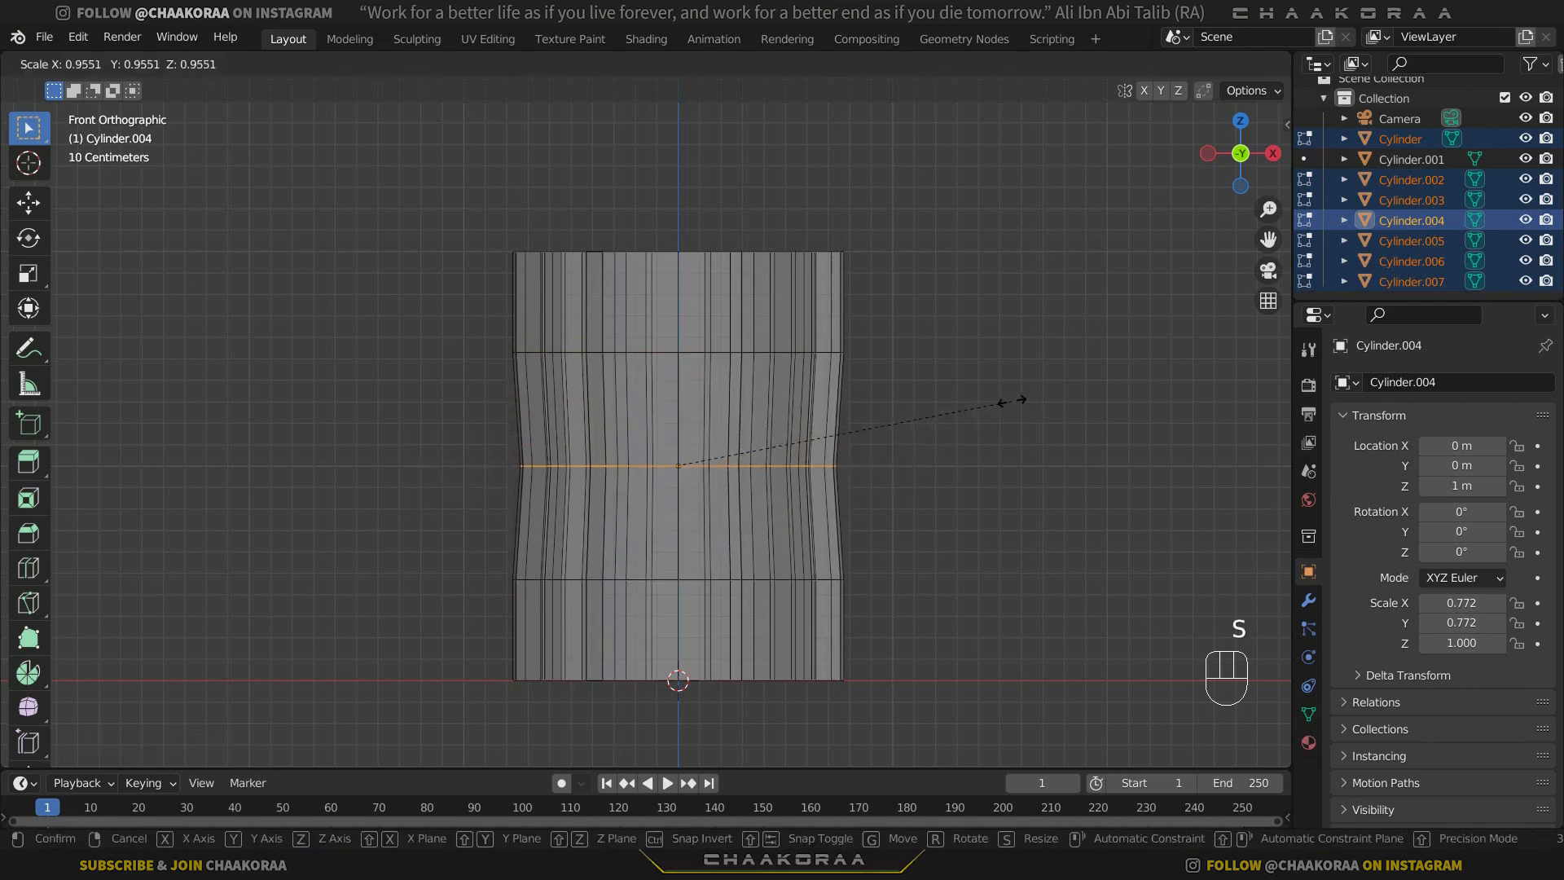
click(1012, 401)
drag(890, 535, 503, 607)
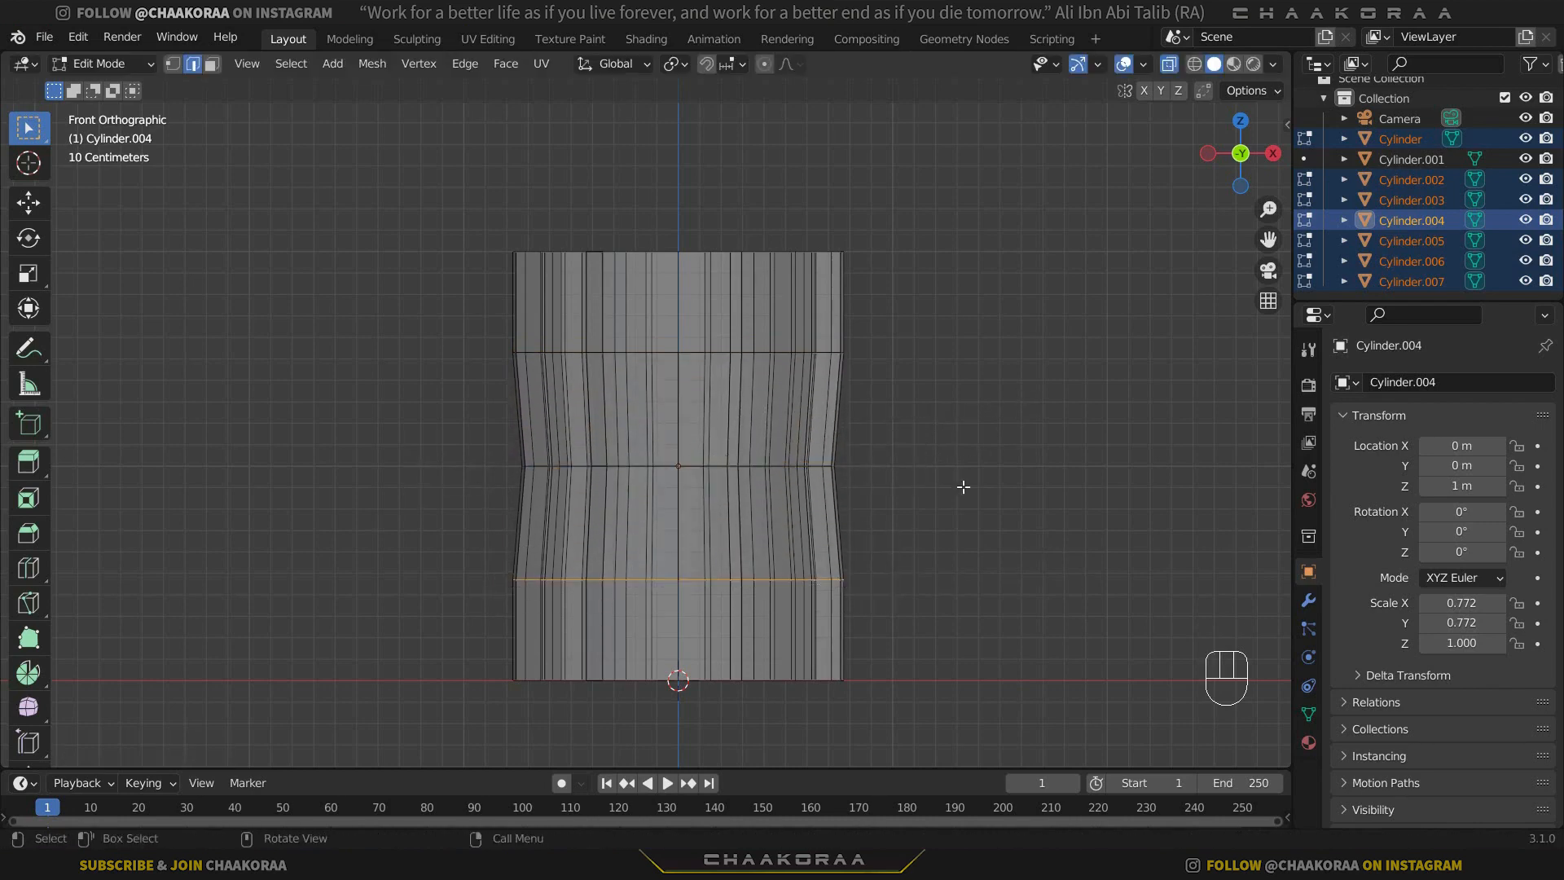
key(s)
click(950, 489)
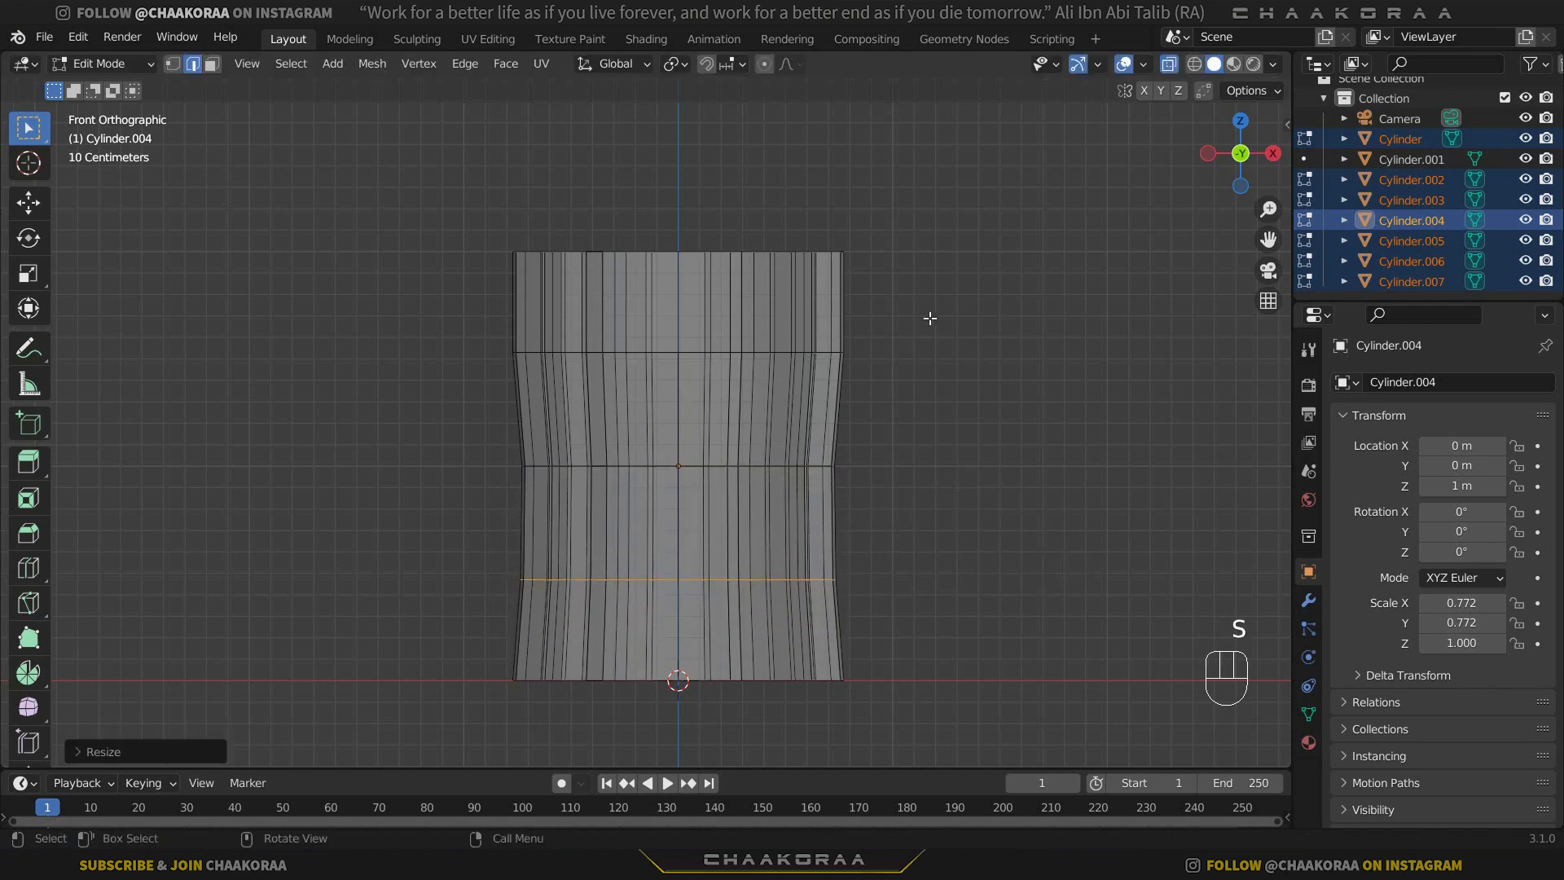
Scale the upper edge loop of the wall inward to about 0.97.
drag(929, 320, 457, 418)
key(s)
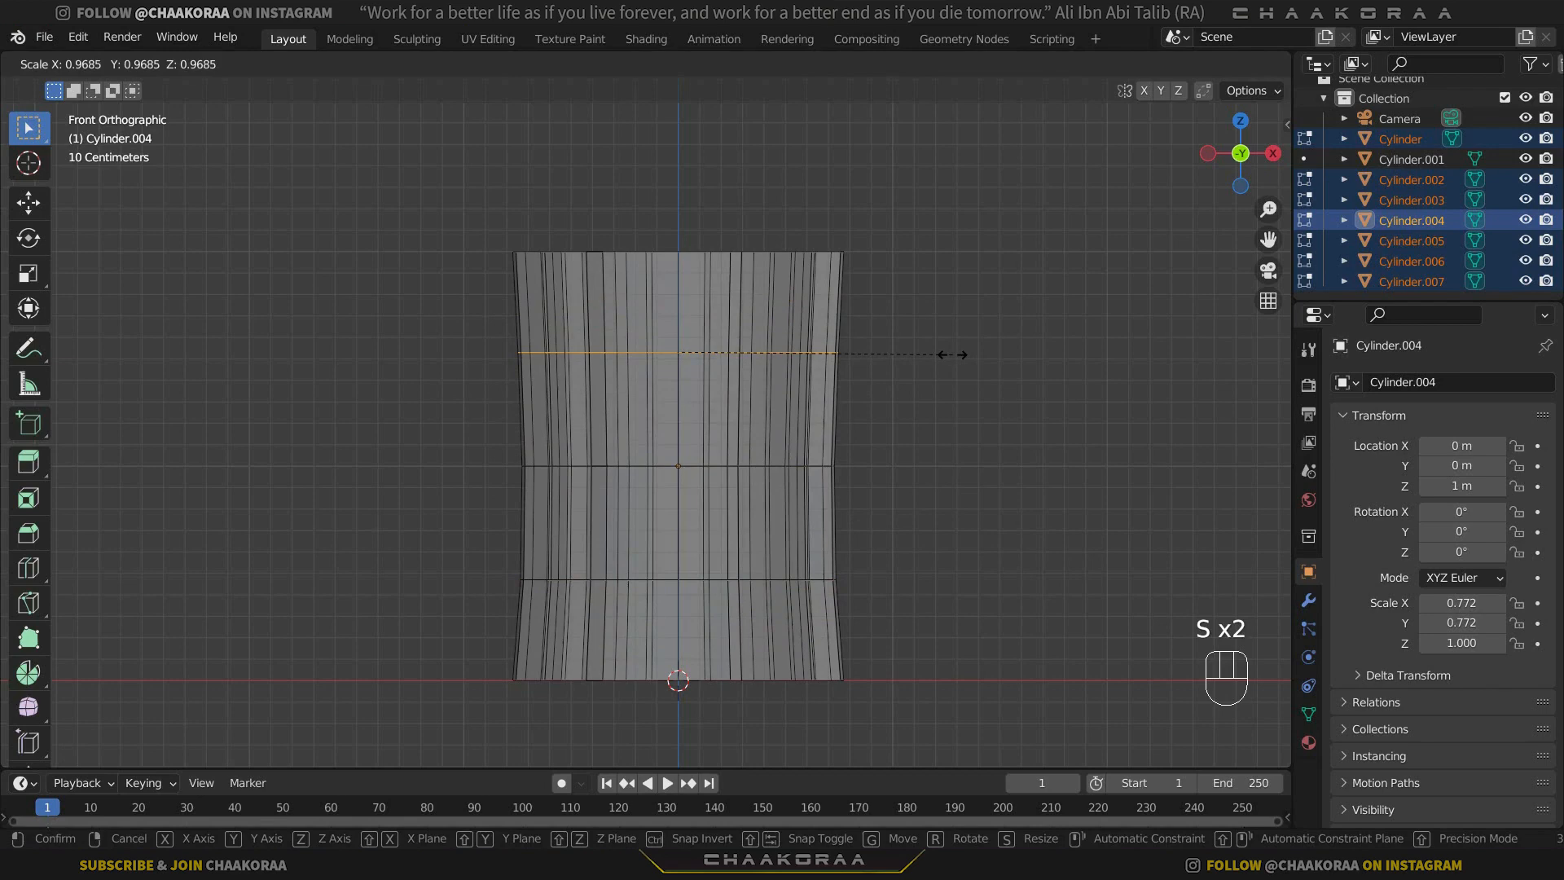
click(951, 354)
Fine-tune the scale of the middle edge loop and the upper edge loop to smooth the wall's waist.
drag(912, 436, 406, 520)
key(s)
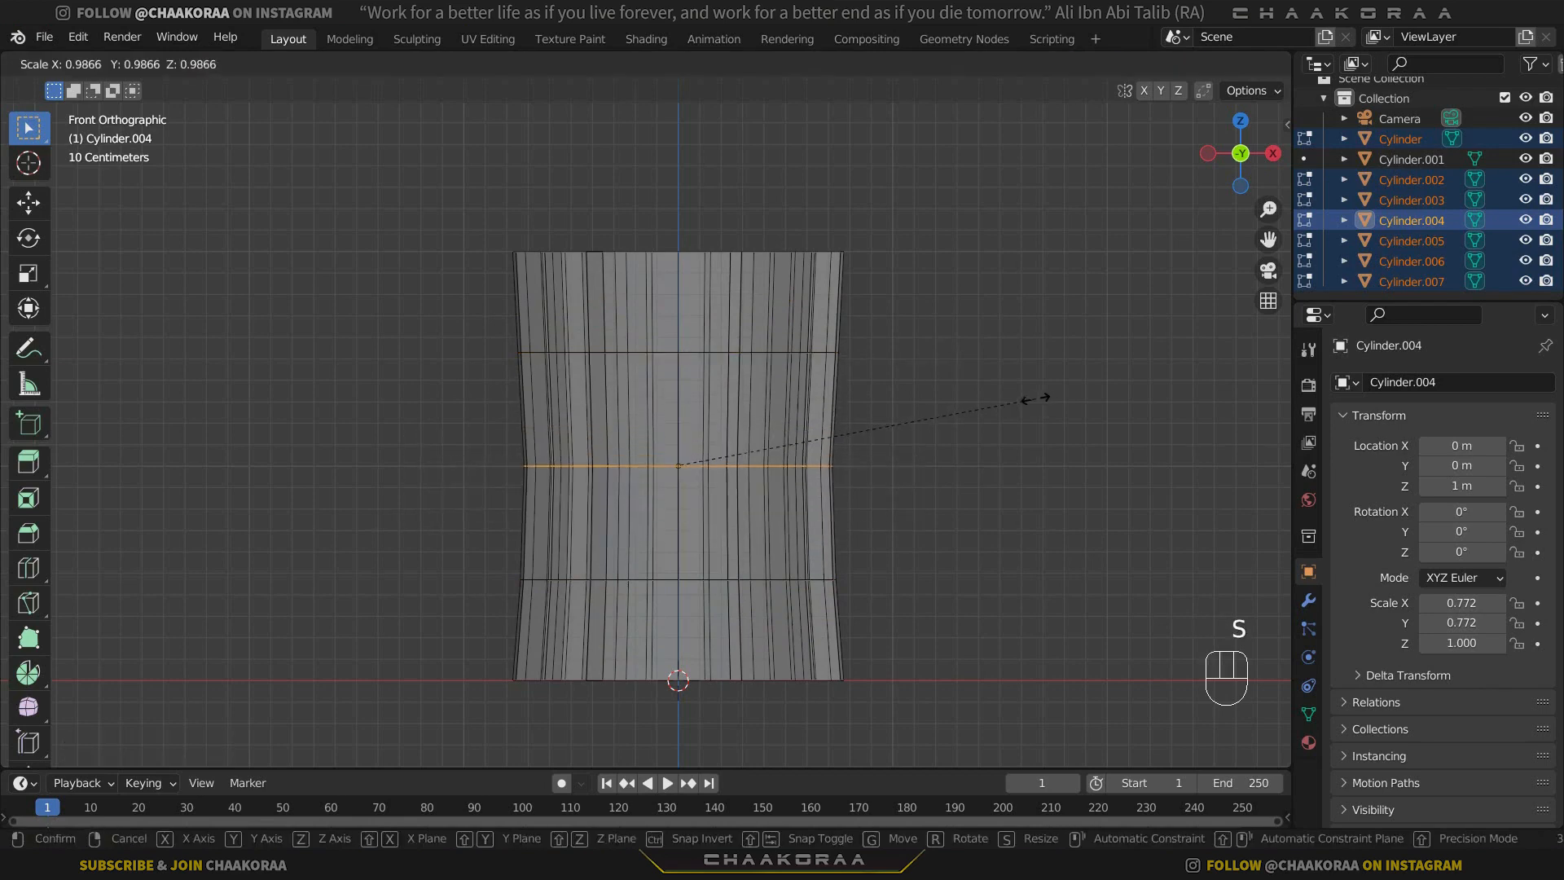
click(983, 384)
drag(941, 325, 506, 363)
key(s)
click(1101, 325)
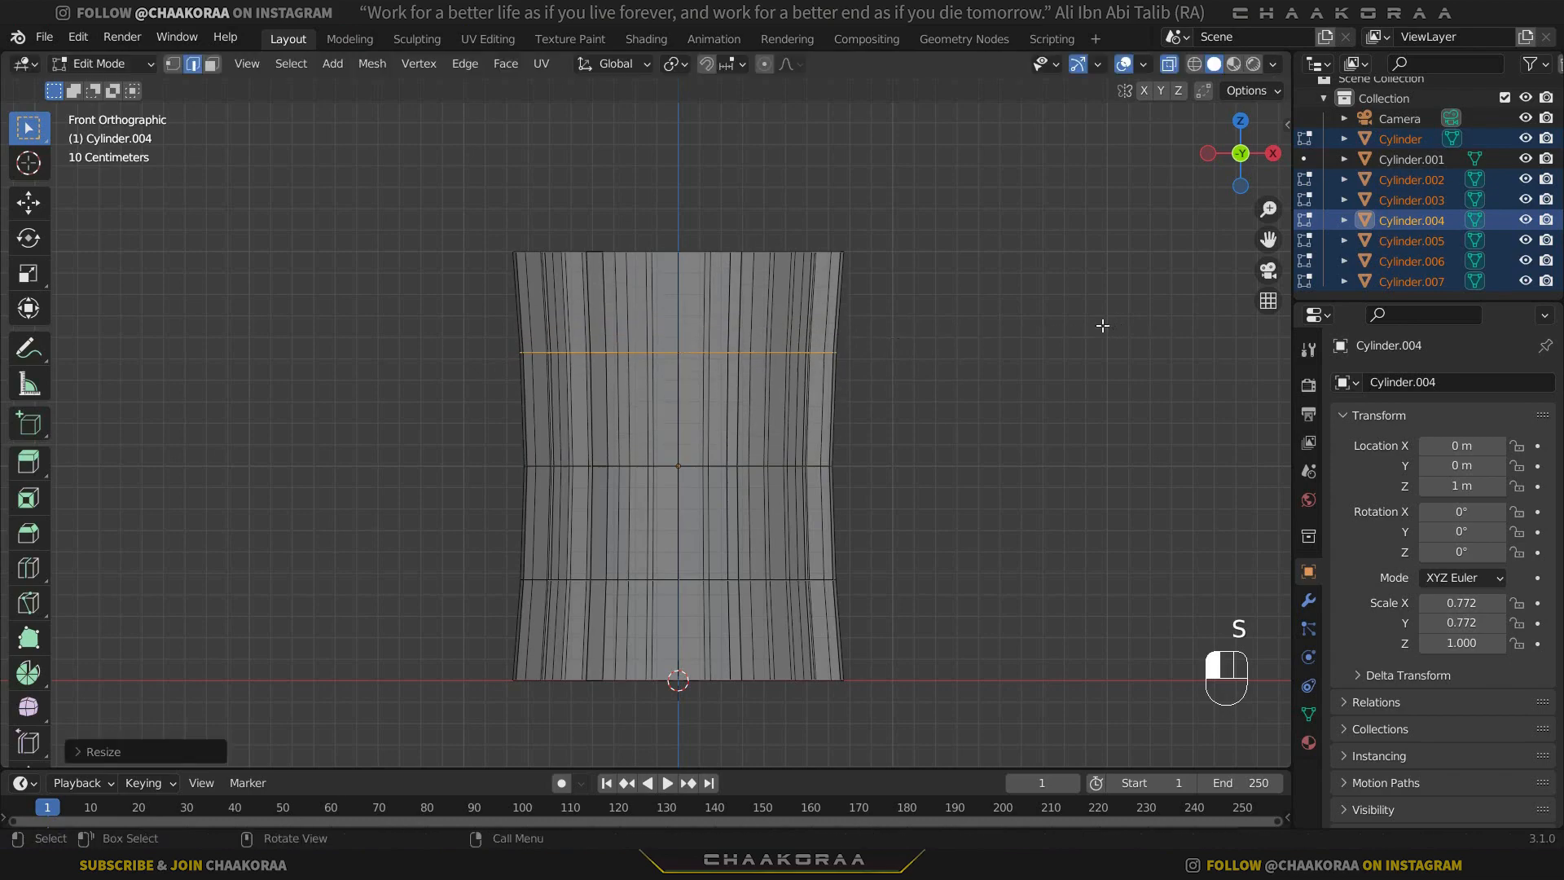
Turn off X-ray, return to Object Mode and clear the object selection.
middle_drag(980, 391, 731, 443)
key(alt+z)
scroll(937, 396, down, 4)
click(899, 421)
key(Tab)
scroll(756, 399, up, 3)
Edit the wall section Cylinder.004 and enable proportional editing with the Random falloff.
click(755, 429)
click(712, 423)
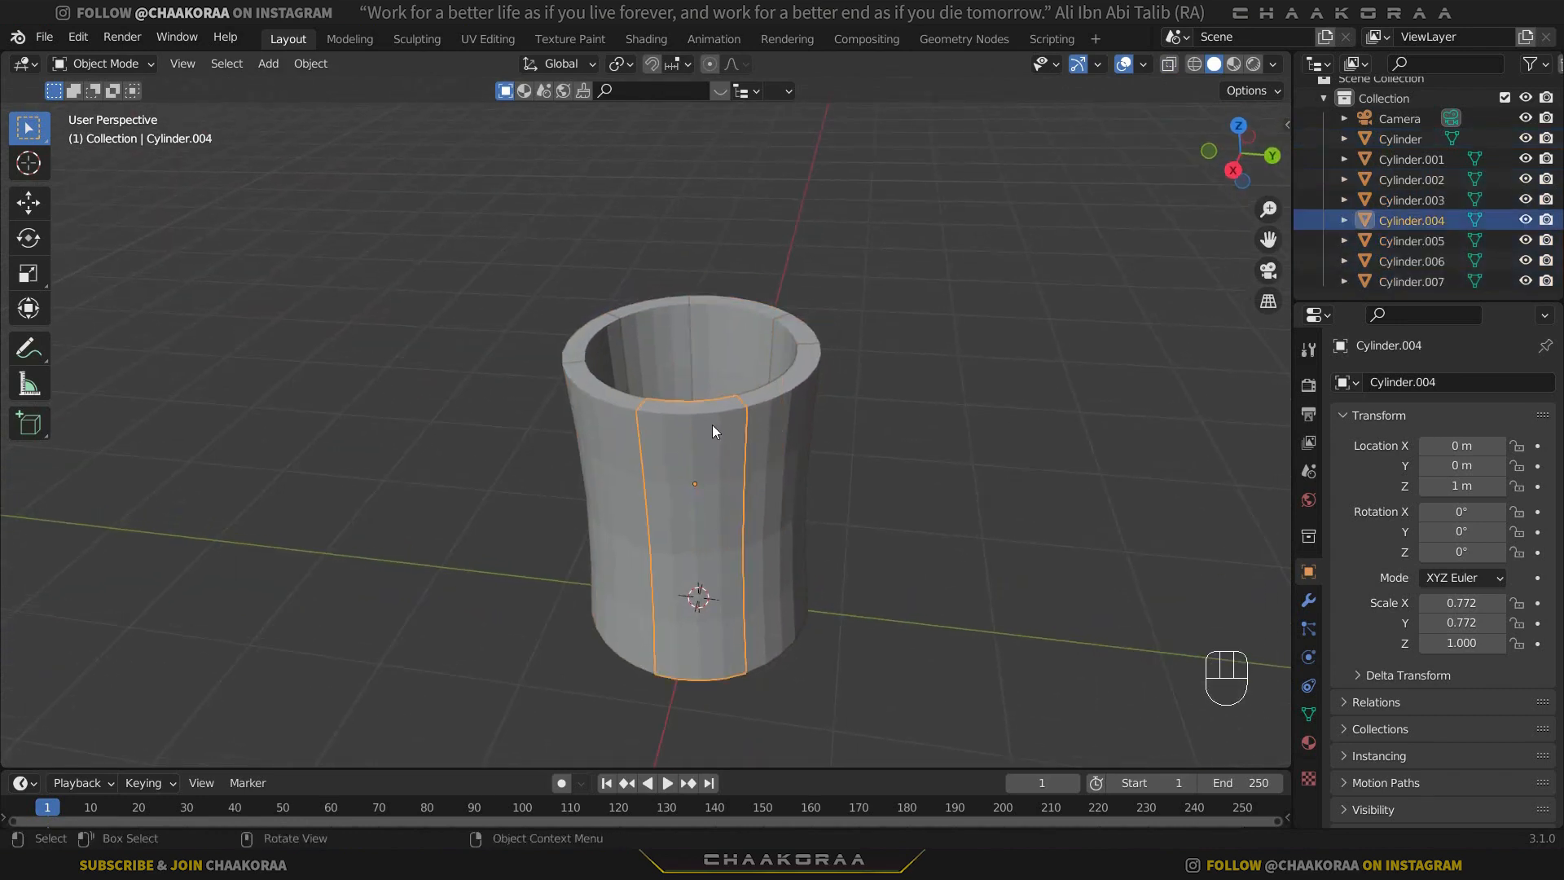
key(Tab)
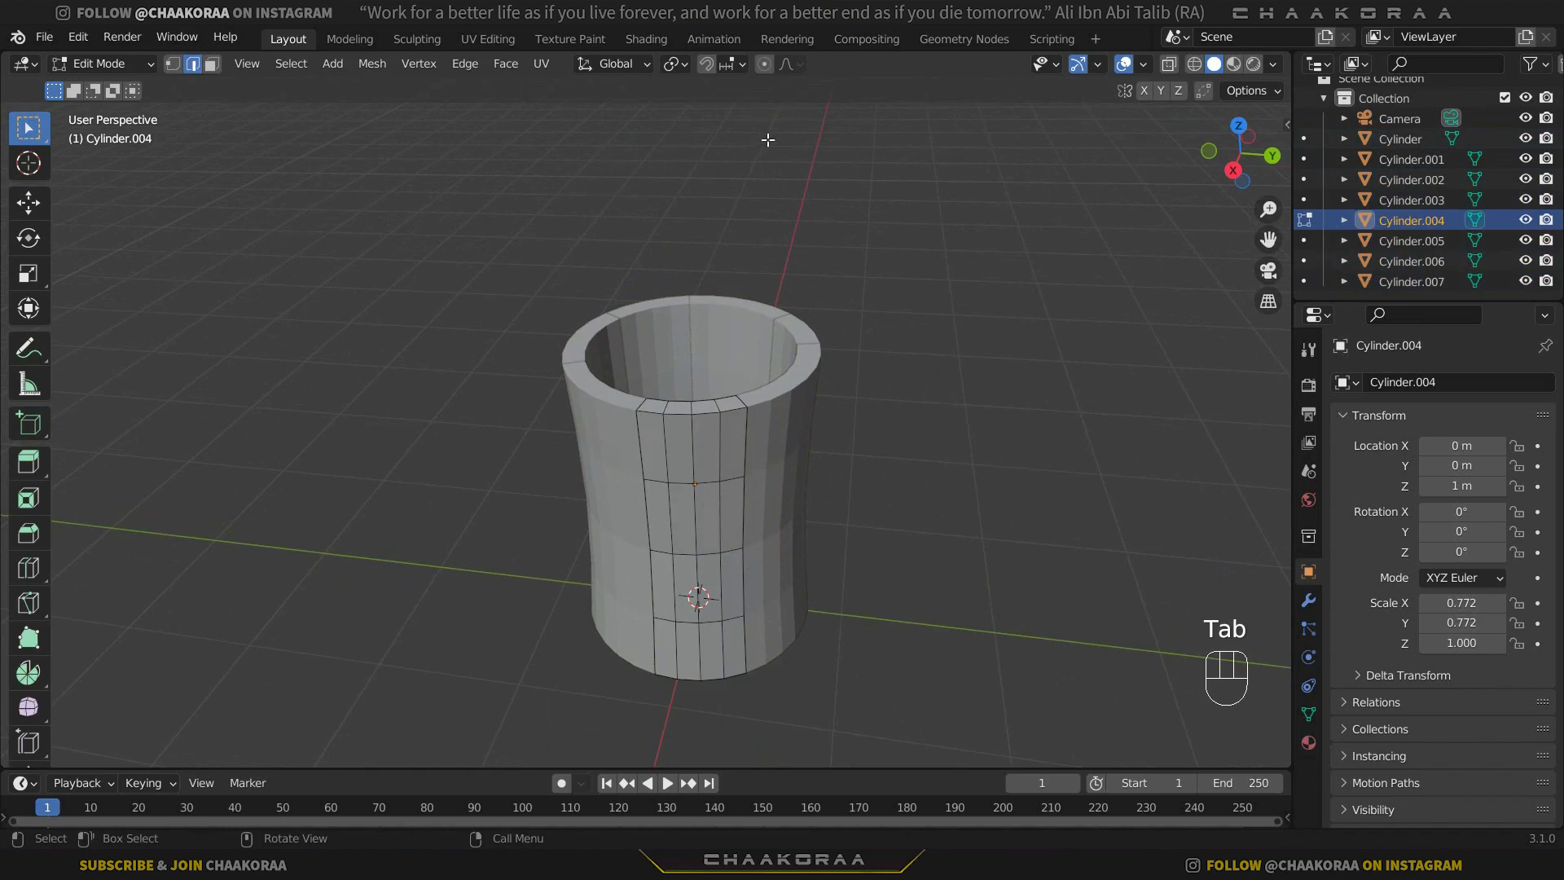
click(798, 67)
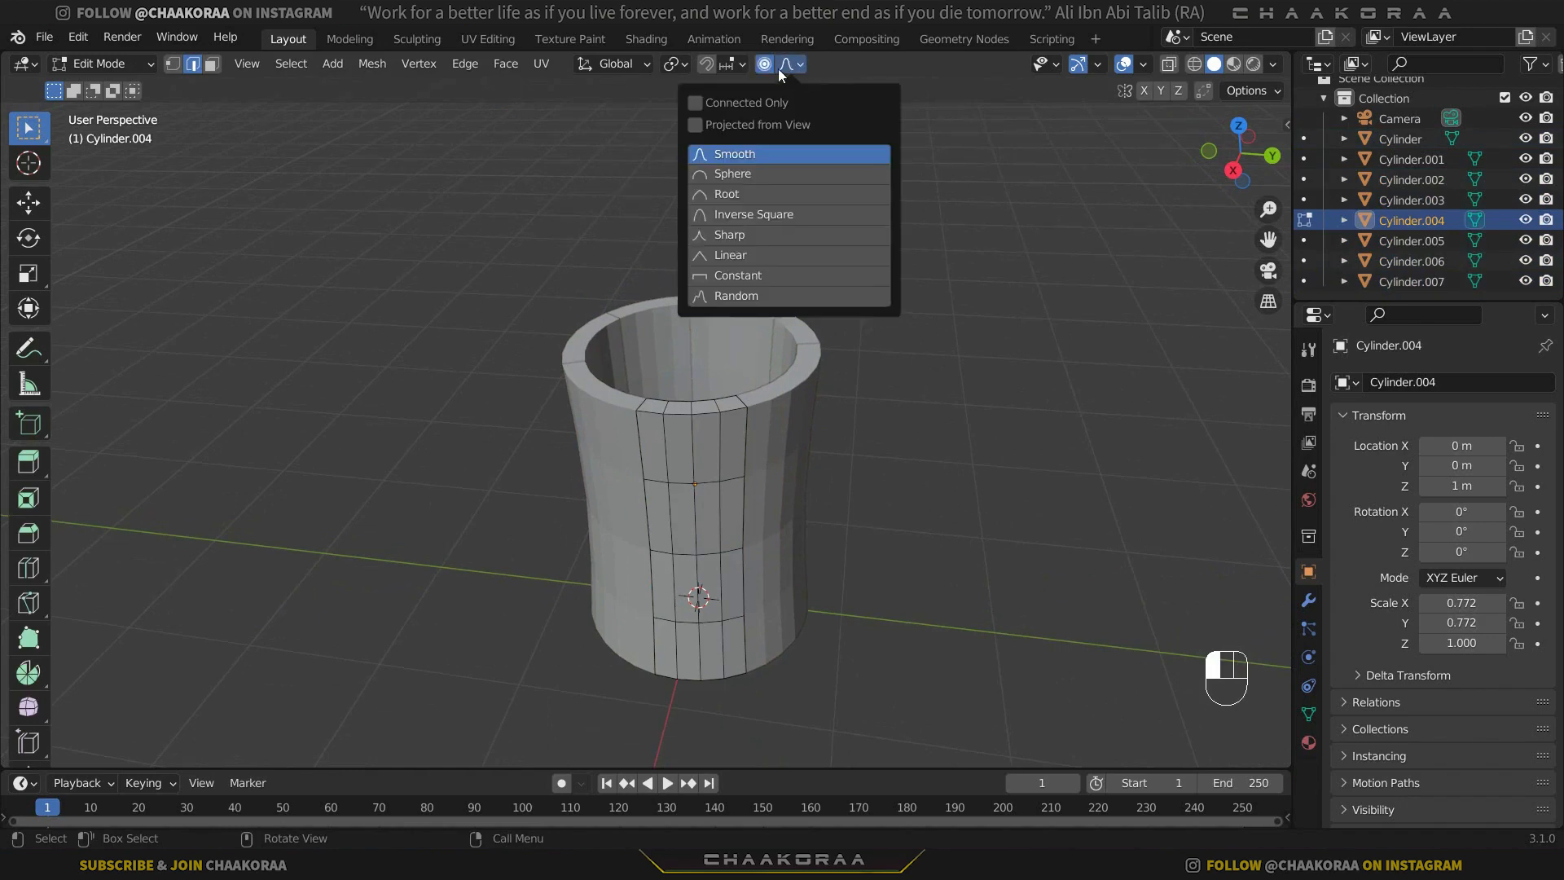
click(740, 302)
Move a top rim edge of Cylinder.004 down along Z with a proportional size of about 0.51 m, and leave Edit Mode.
middle_drag(707, 420, 694, 457)
click(692, 477)
scroll(691, 478, up, 2)
scroll(691, 477, up, 3)
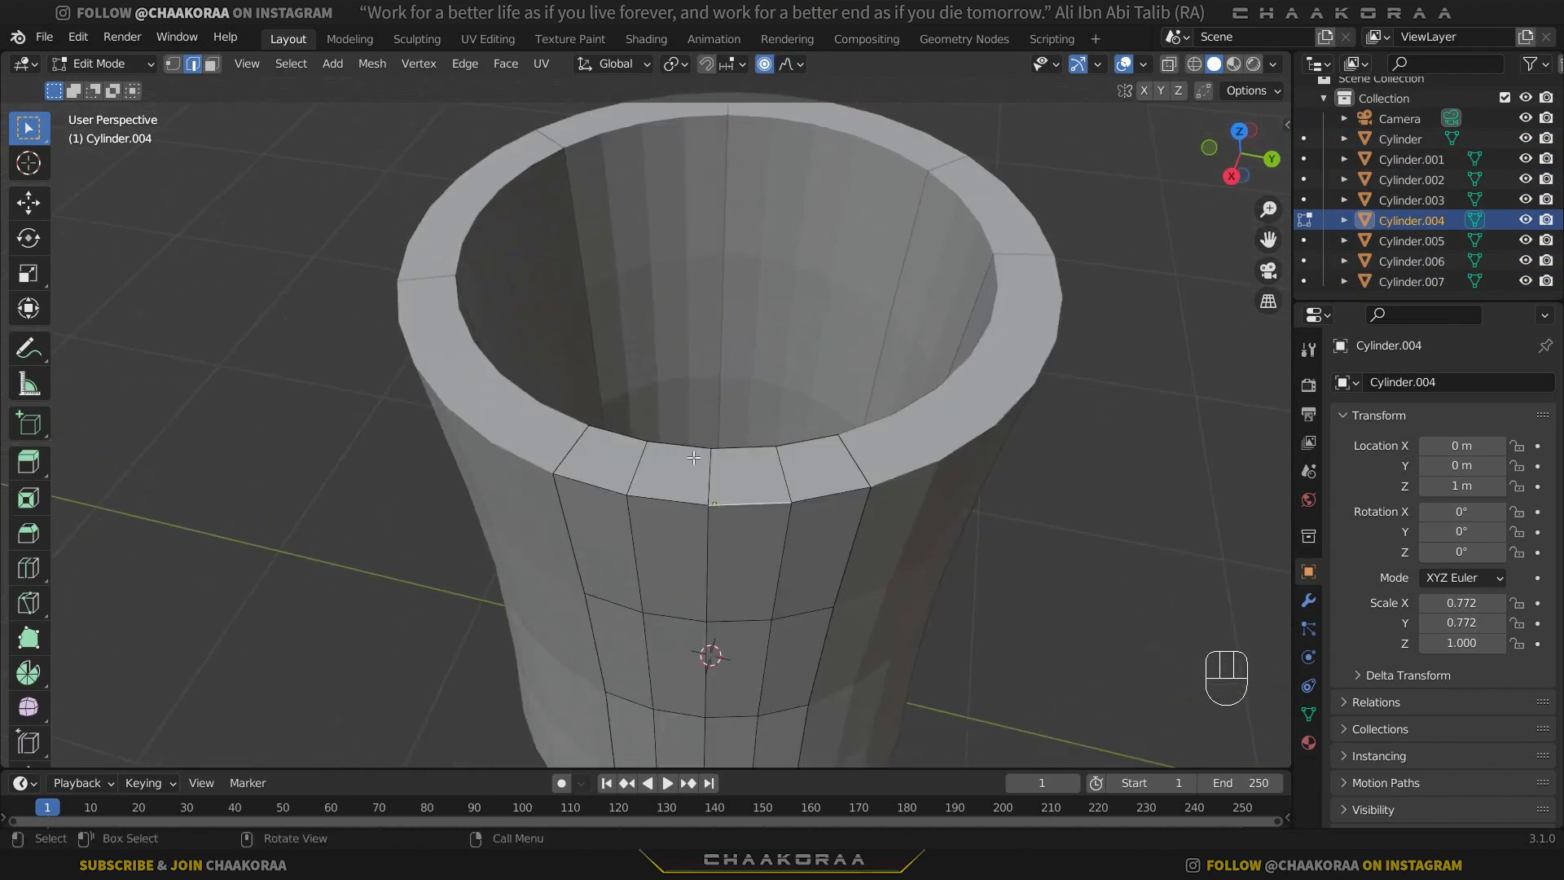
shift+middle_drag(773, 486, 739, 397)
key(g)
key(z)
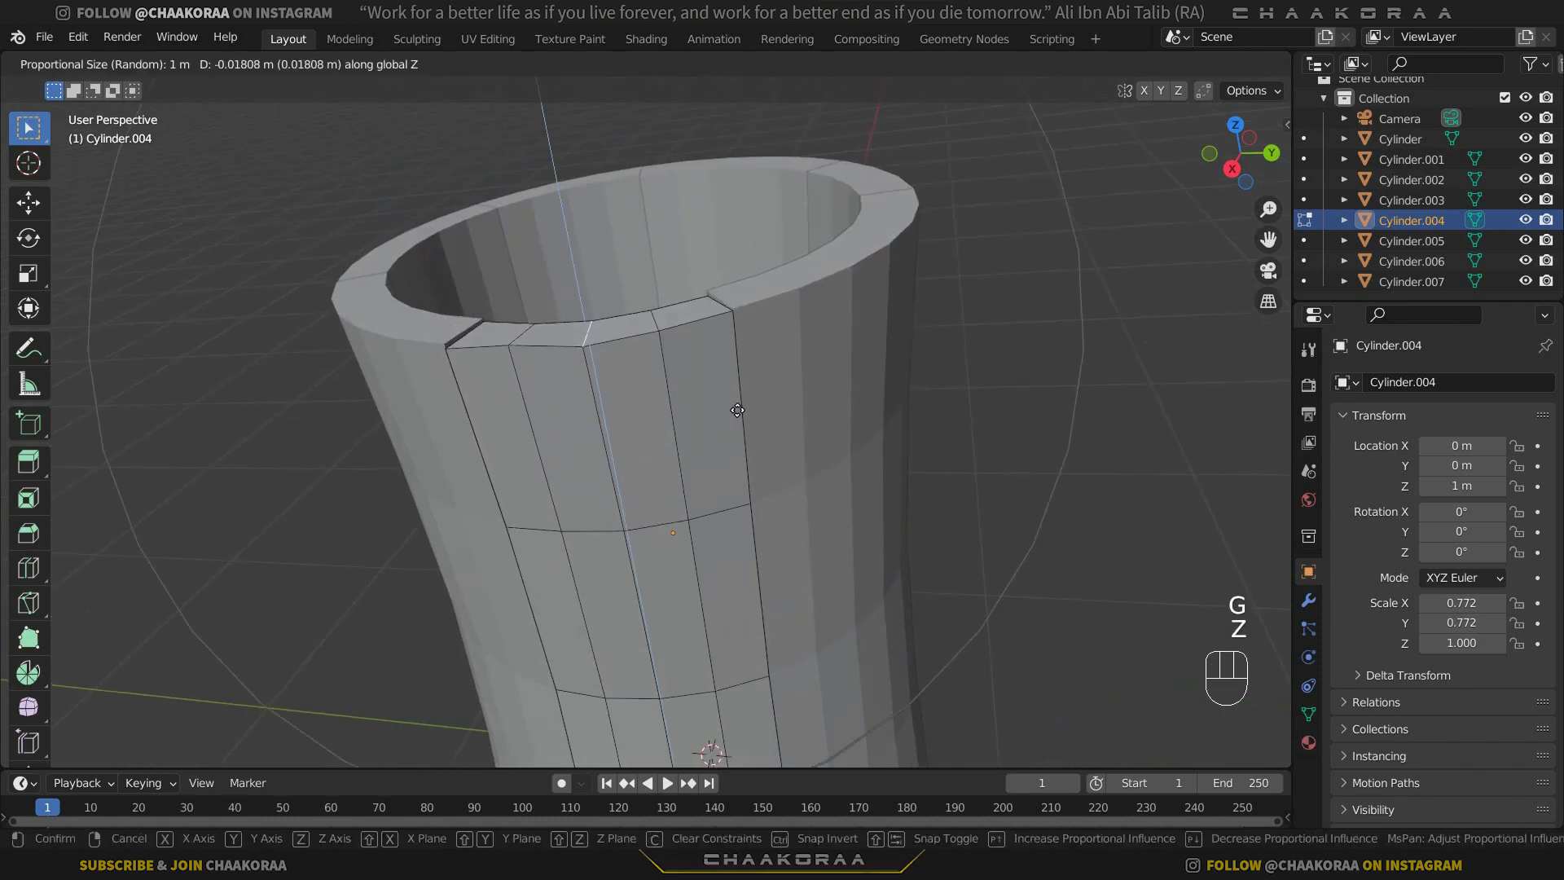
scroll(737, 383, up, 6)
scroll(740, 426, up, 1)
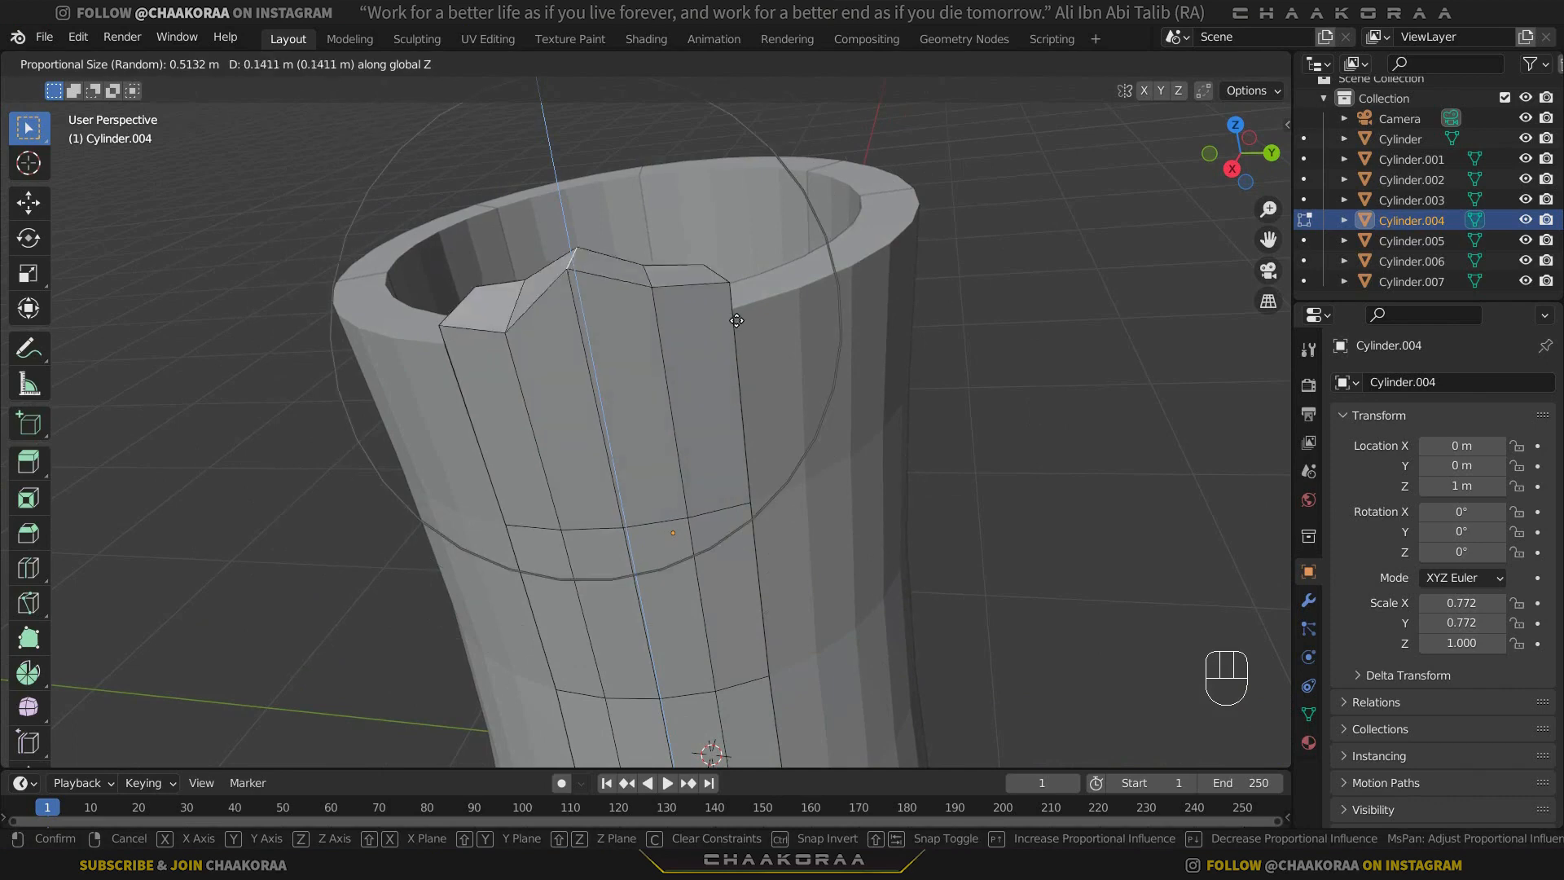
click(737, 426)
key(Tab)
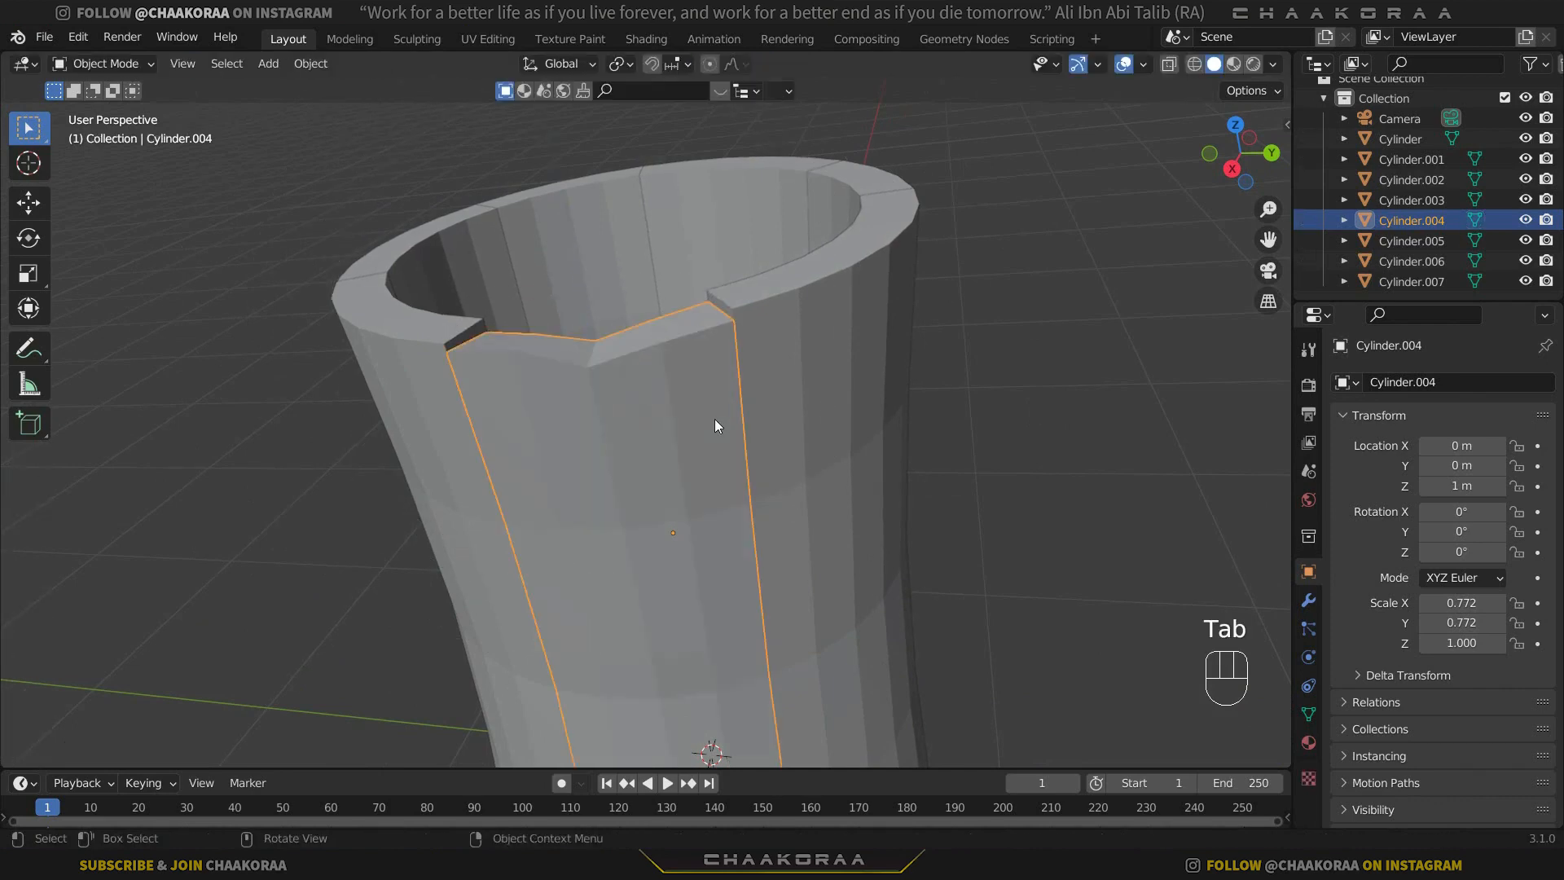
Move a top rim edge of wall section Cylinder.005 along Z with Random falloff and a proportional size of about 0.75 m, and leave Edit Mode.
click(833, 325)
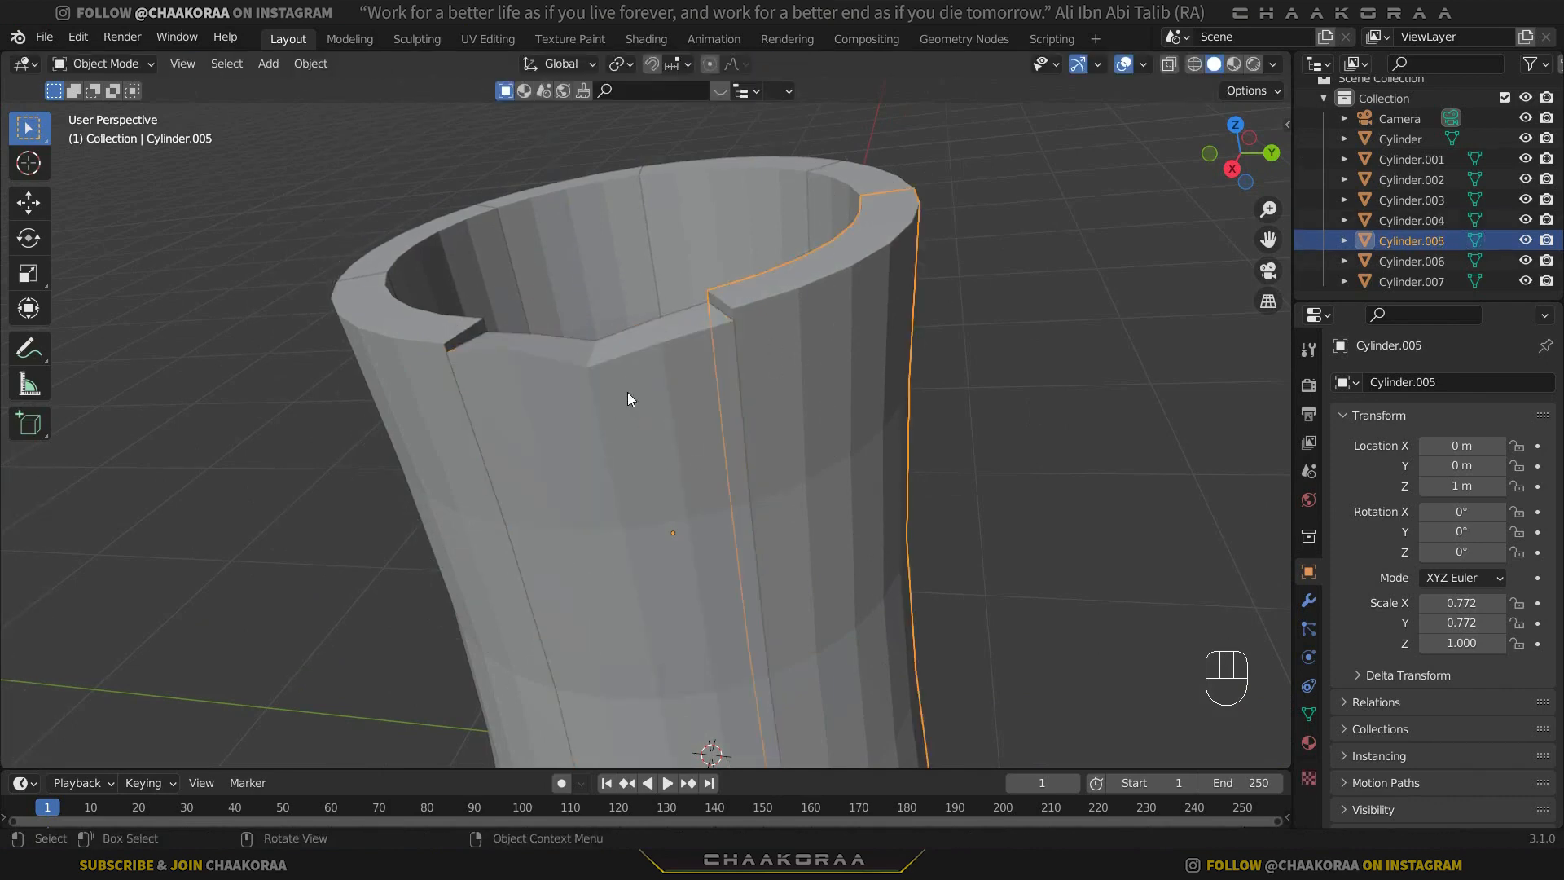
key(Tab)
middle_drag(627, 392, 749, 311)
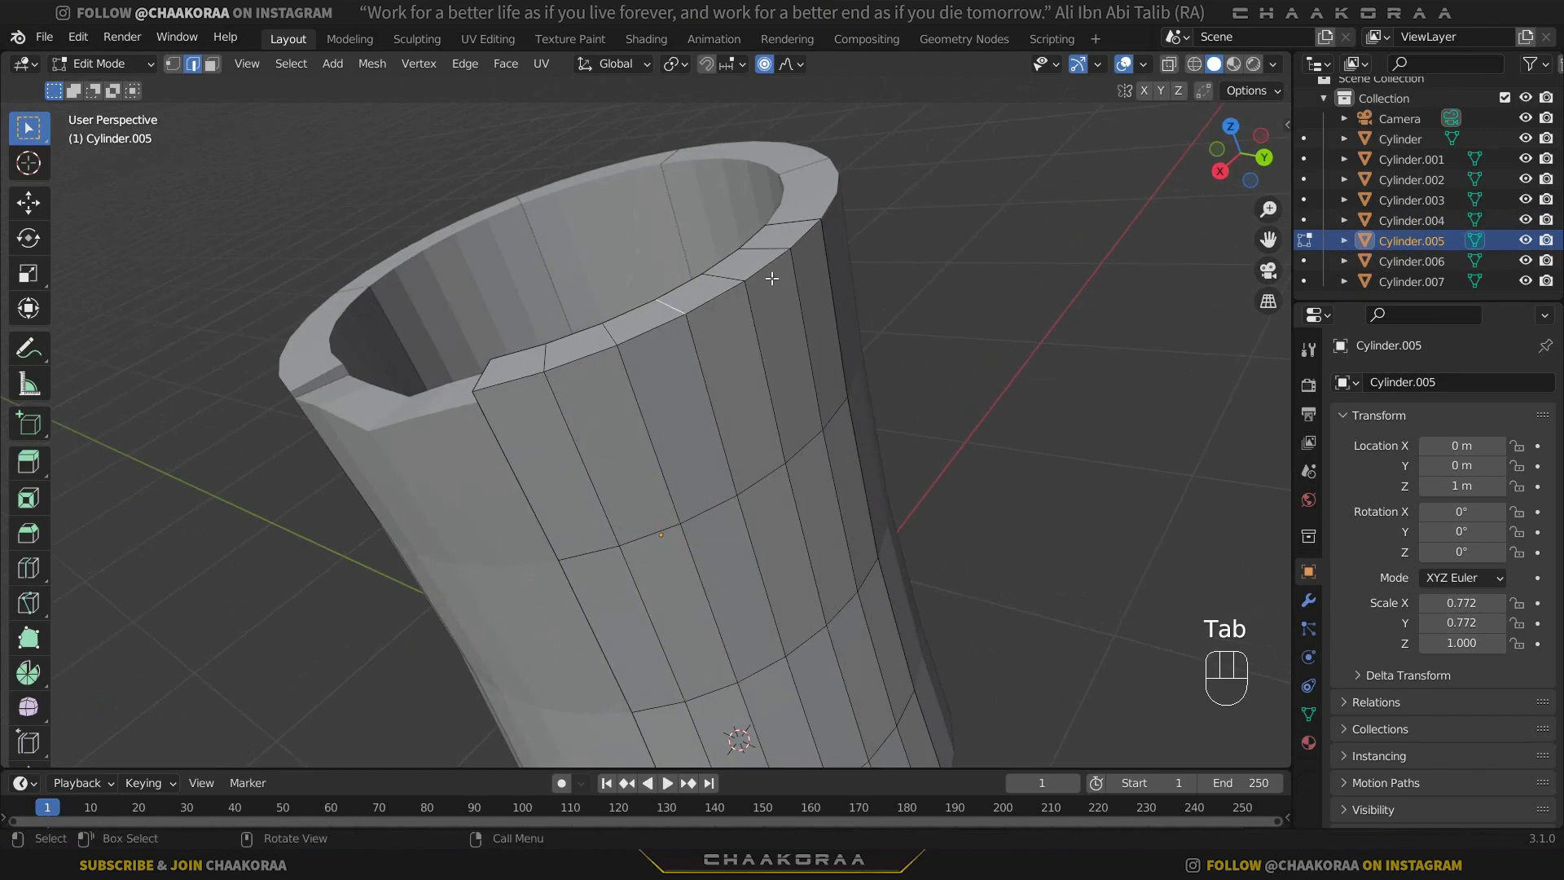
key(g)
key(z)
scroll(771, 278, down, 4)
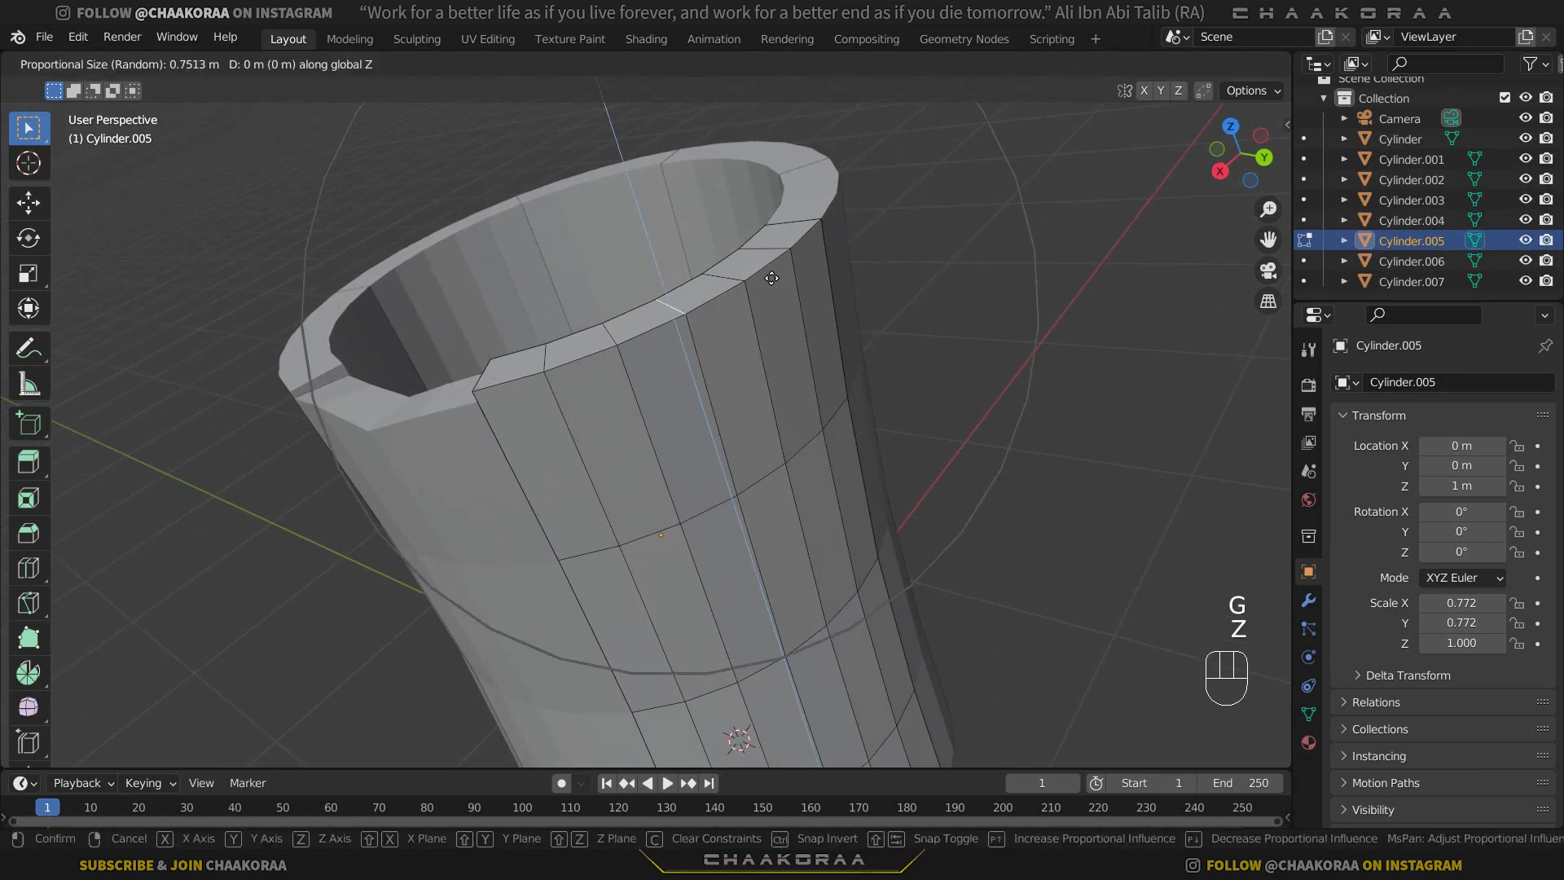
click(771, 273)
middle_drag(771, 273, 649, 461)
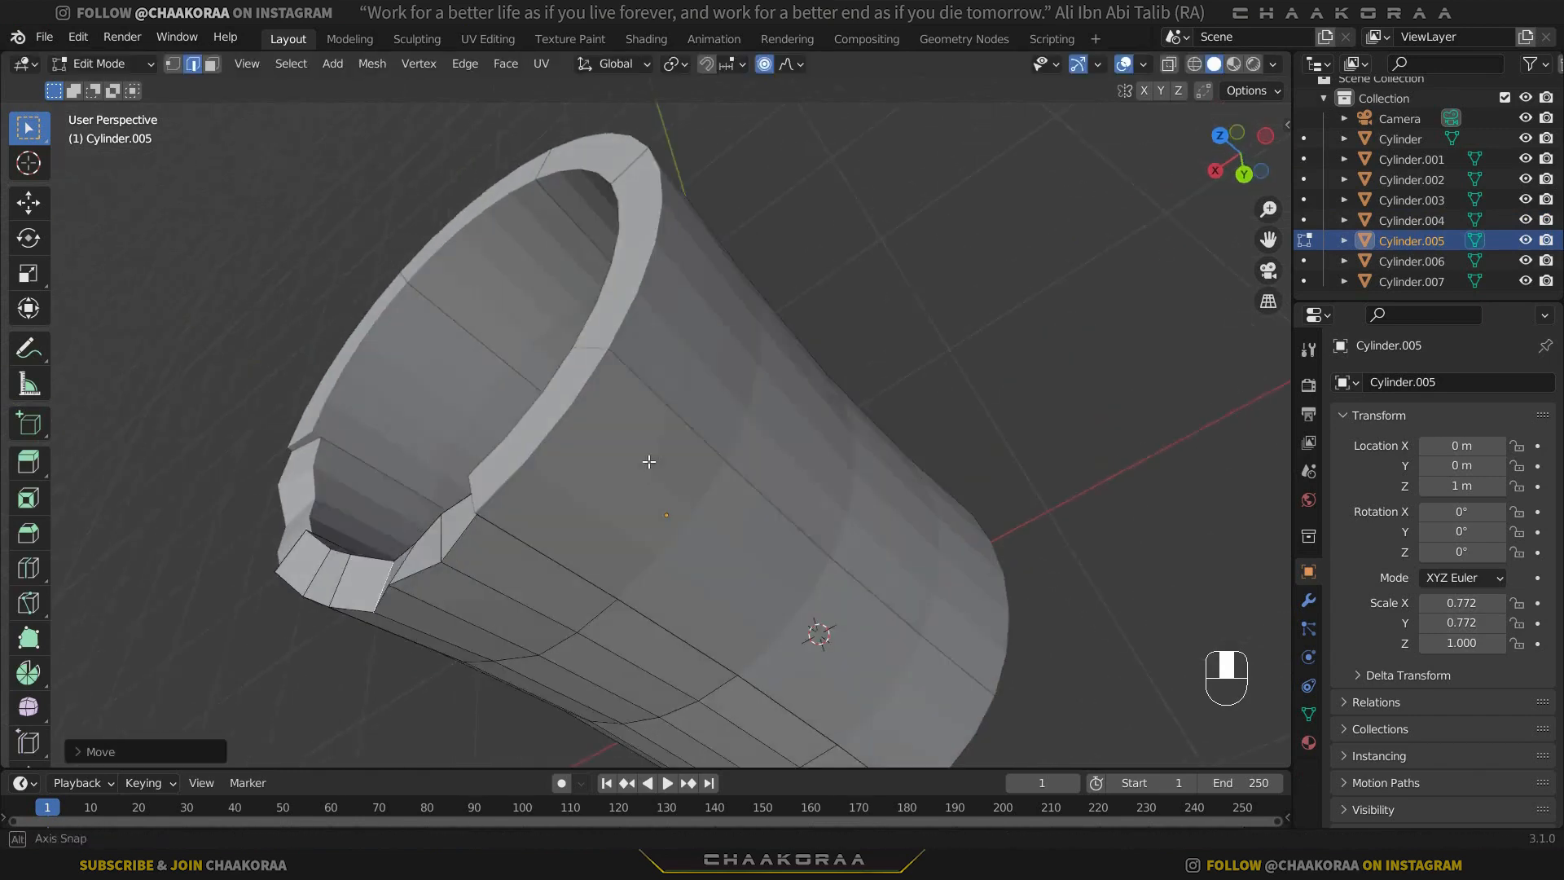
key(Tab)
Move a top rim edge of Cylinder.006 down along Z with Random proportional falloff and leave Edit Mode.
click(596, 407)
key(Tab)
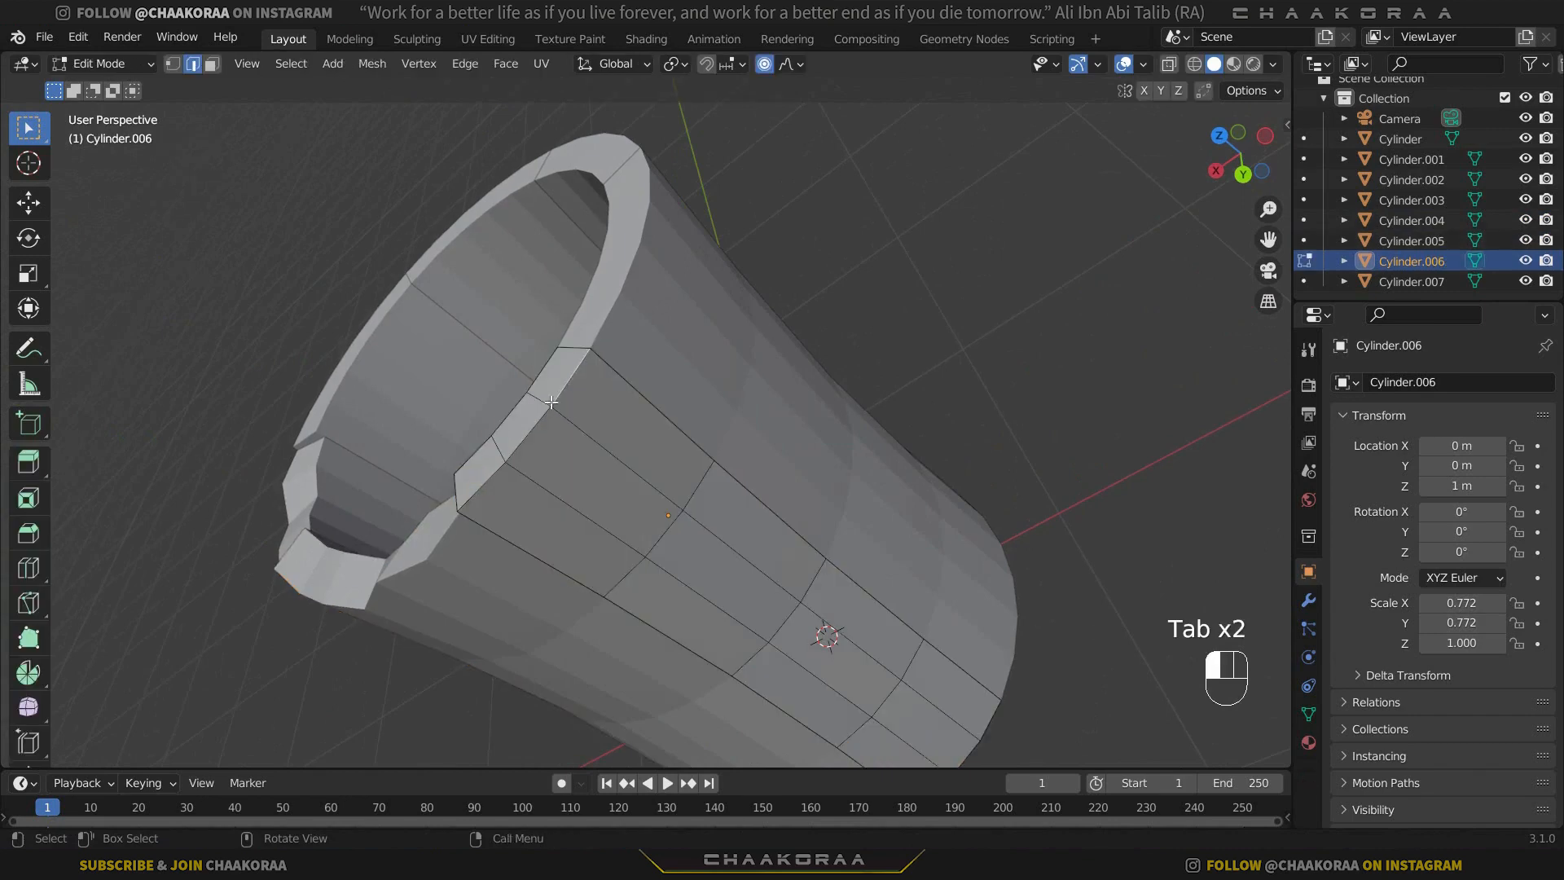
key(g)
key(z)
click(624, 401)
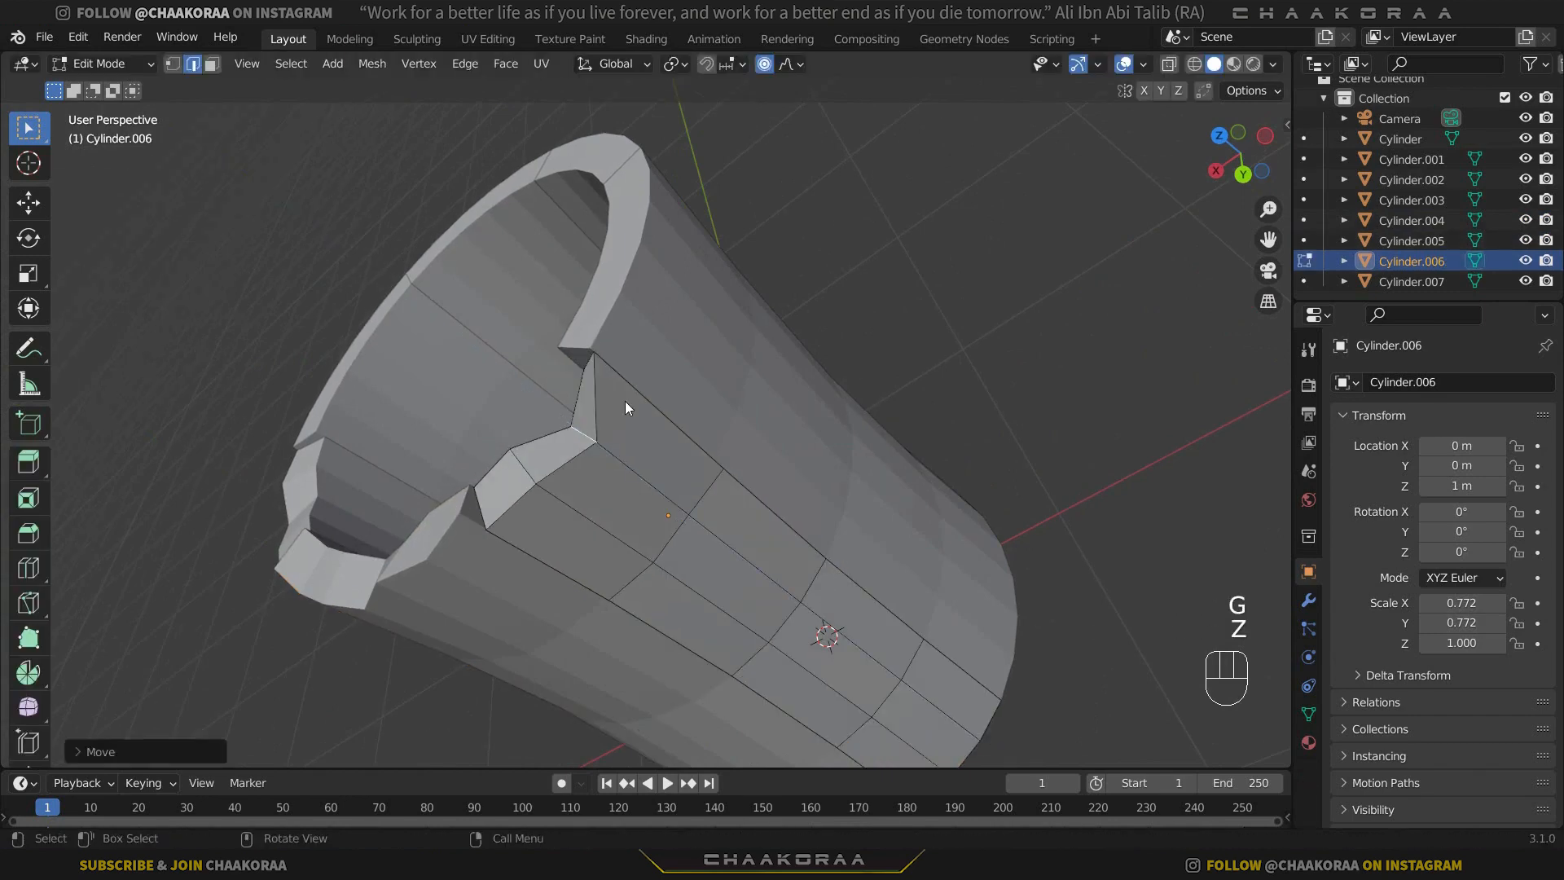
key(Tab)
Roughen the top rim of the next wall section beside Cylinder.006 by moving one rim edge along Z with Random falloff.
click(712, 370)
scroll(712, 369, down, 3)
mouse_move(712, 370)
middle_down()
mouse_move(569, 442)
mouse_move(538, 424)
mouse_move(684, 408)
mouse_move(708, 354)
middle_up()
key(Tab)
click(661, 375)
key(g)
key(z)
click(695, 373)
key(Tab)
Move a top rim edge of the section Cylinder down about 0.07 m along Z with Random falloff and leave Edit Mode.
click(712, 350)
key(Tab)
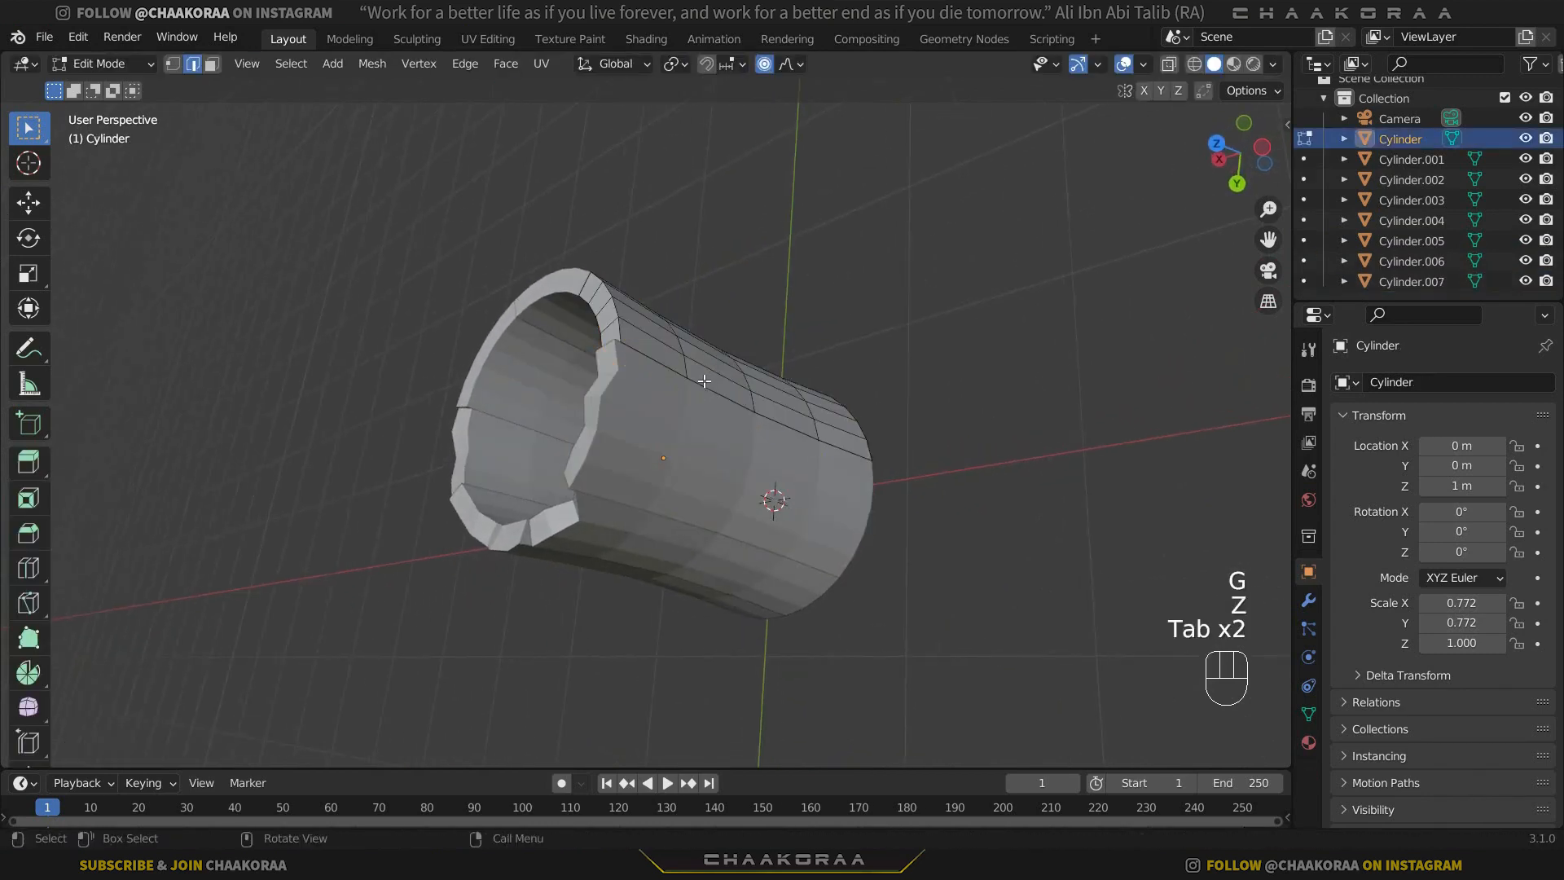
middle_drag(730, 406, 706, 431)
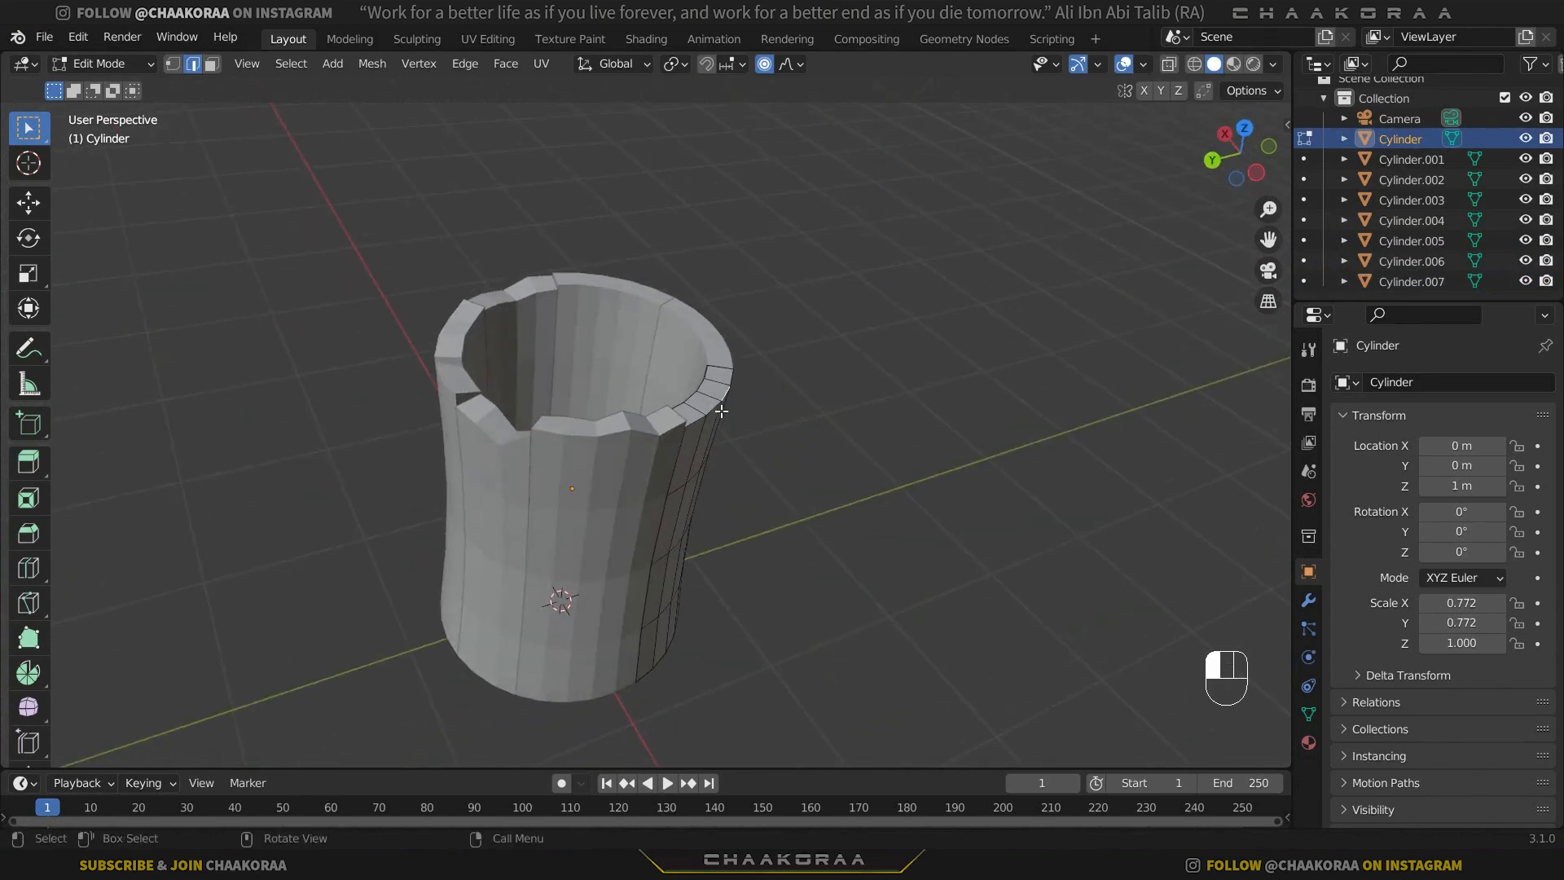
scroll(720, 412, up, 4)
key(g)
key(z)
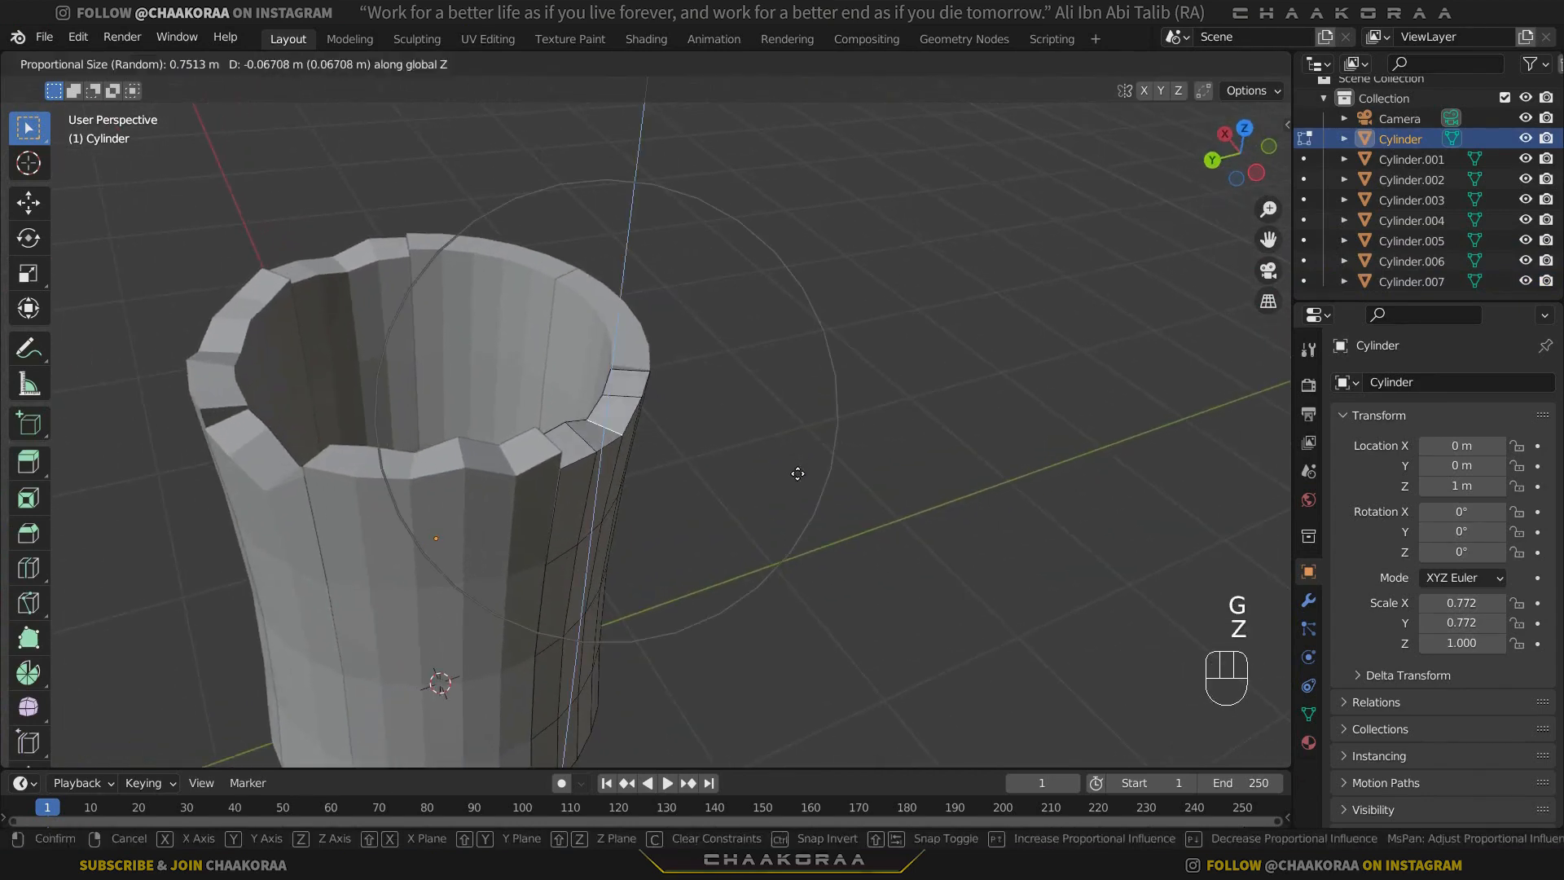
click(796, 475)
middle_drag(686, 522, 620, 525)
key(Tab)
Move a top rim edge of Cylinder.002 along Z with Random proportional falloff and return to Object Mode.
click(632, 384)
key(Tab)
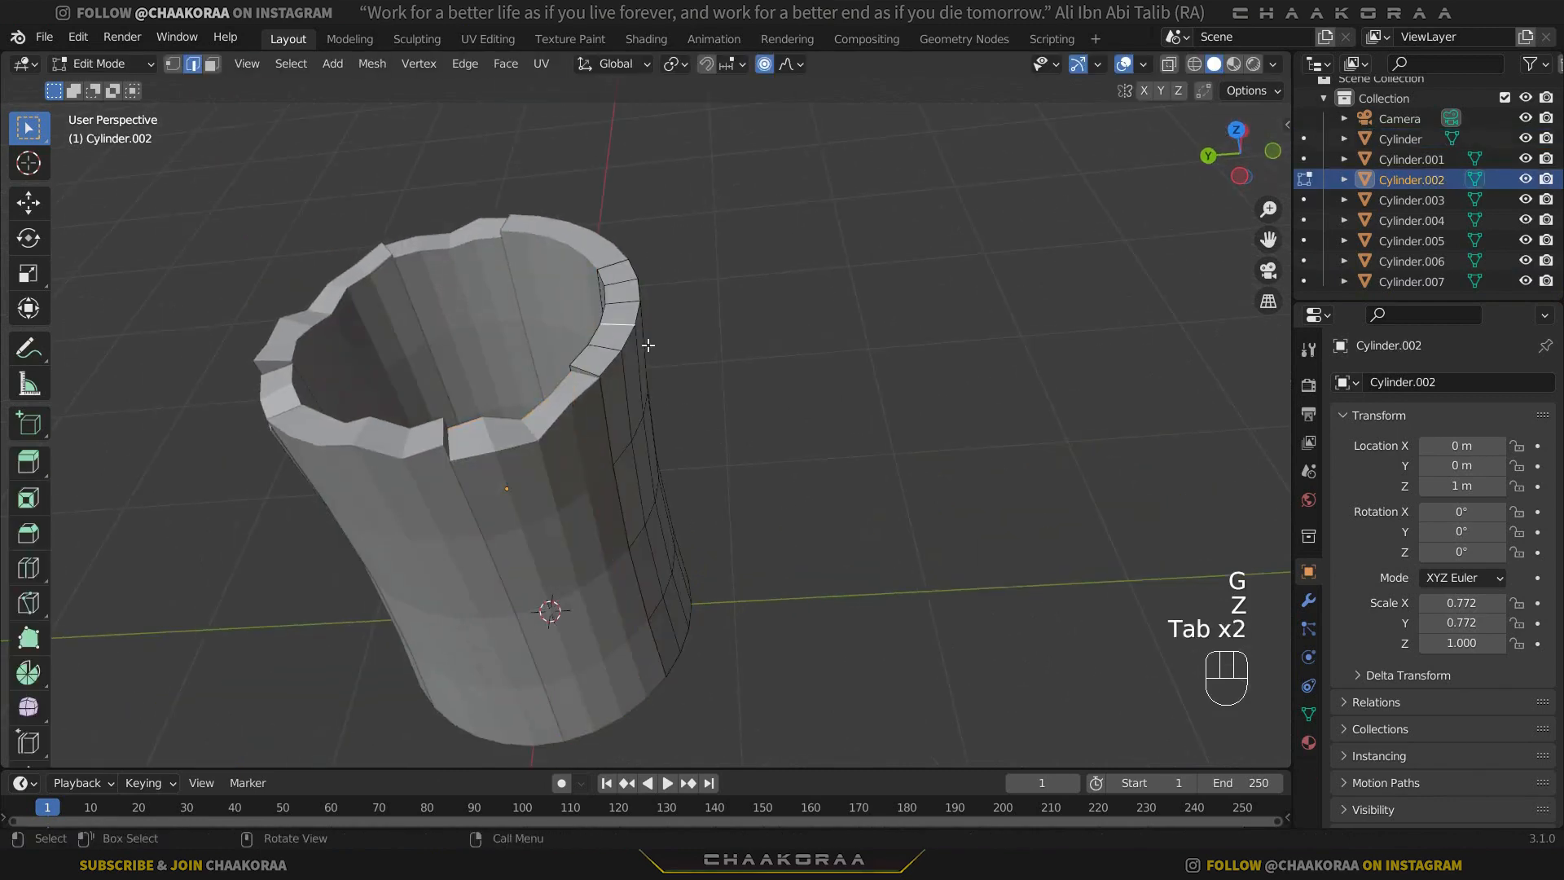
key(g)
key(z)
click(883, 405)
middle_drag(883, 405, 655, 375)
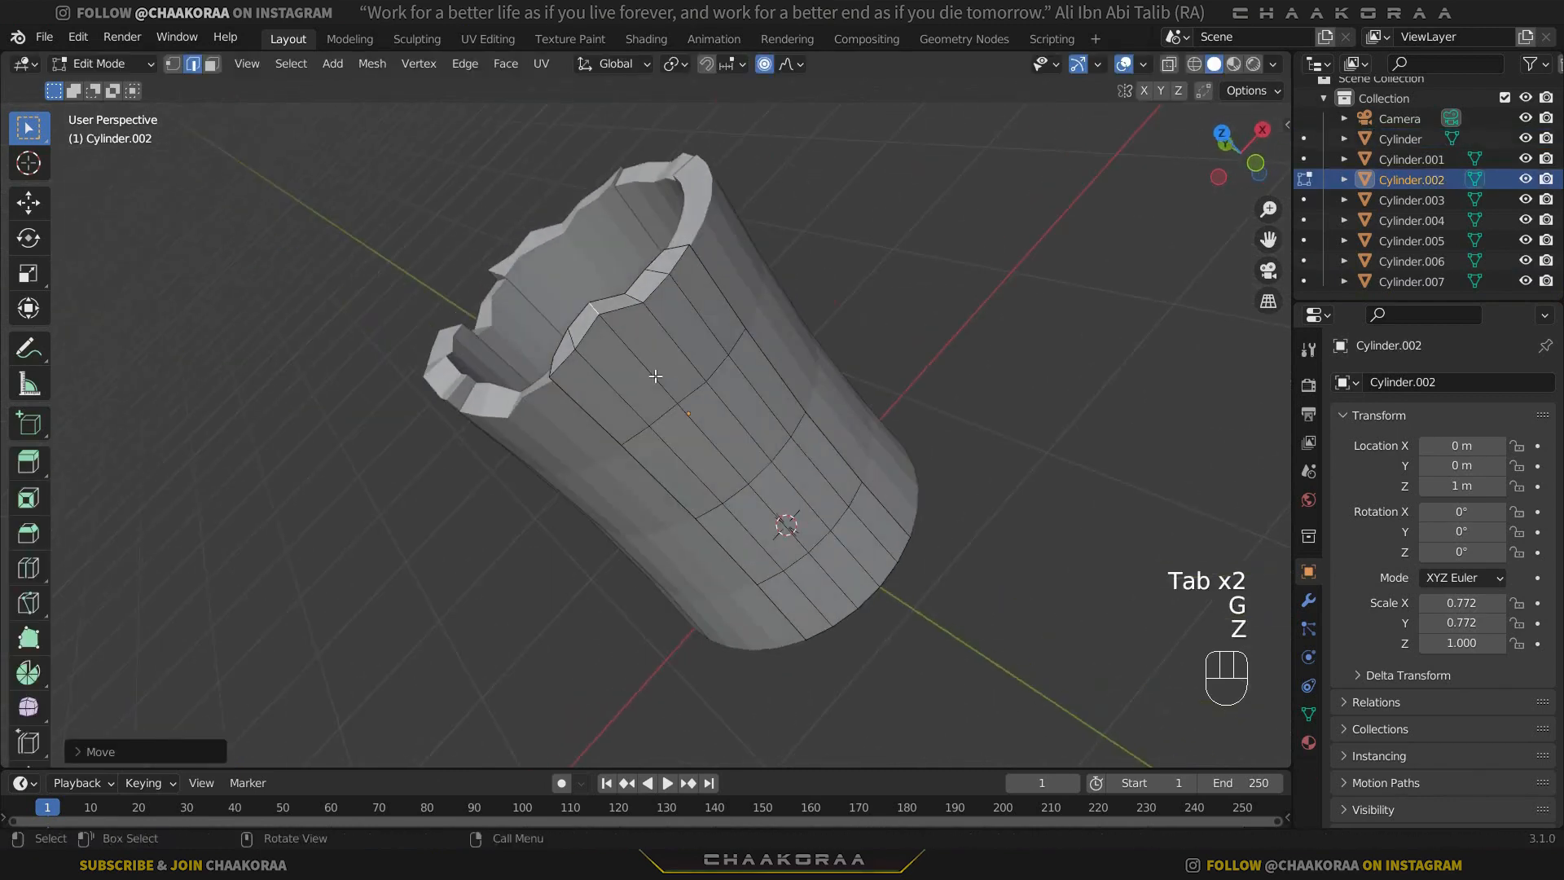
key(Tab)
Roughen Cylinder.003's top rim by moving one rim edge along Z with Random falloff, and return to Object Mode.
click(706, 248)
shift+middle_drag(674, 460, 616, 580)
key(Tab)
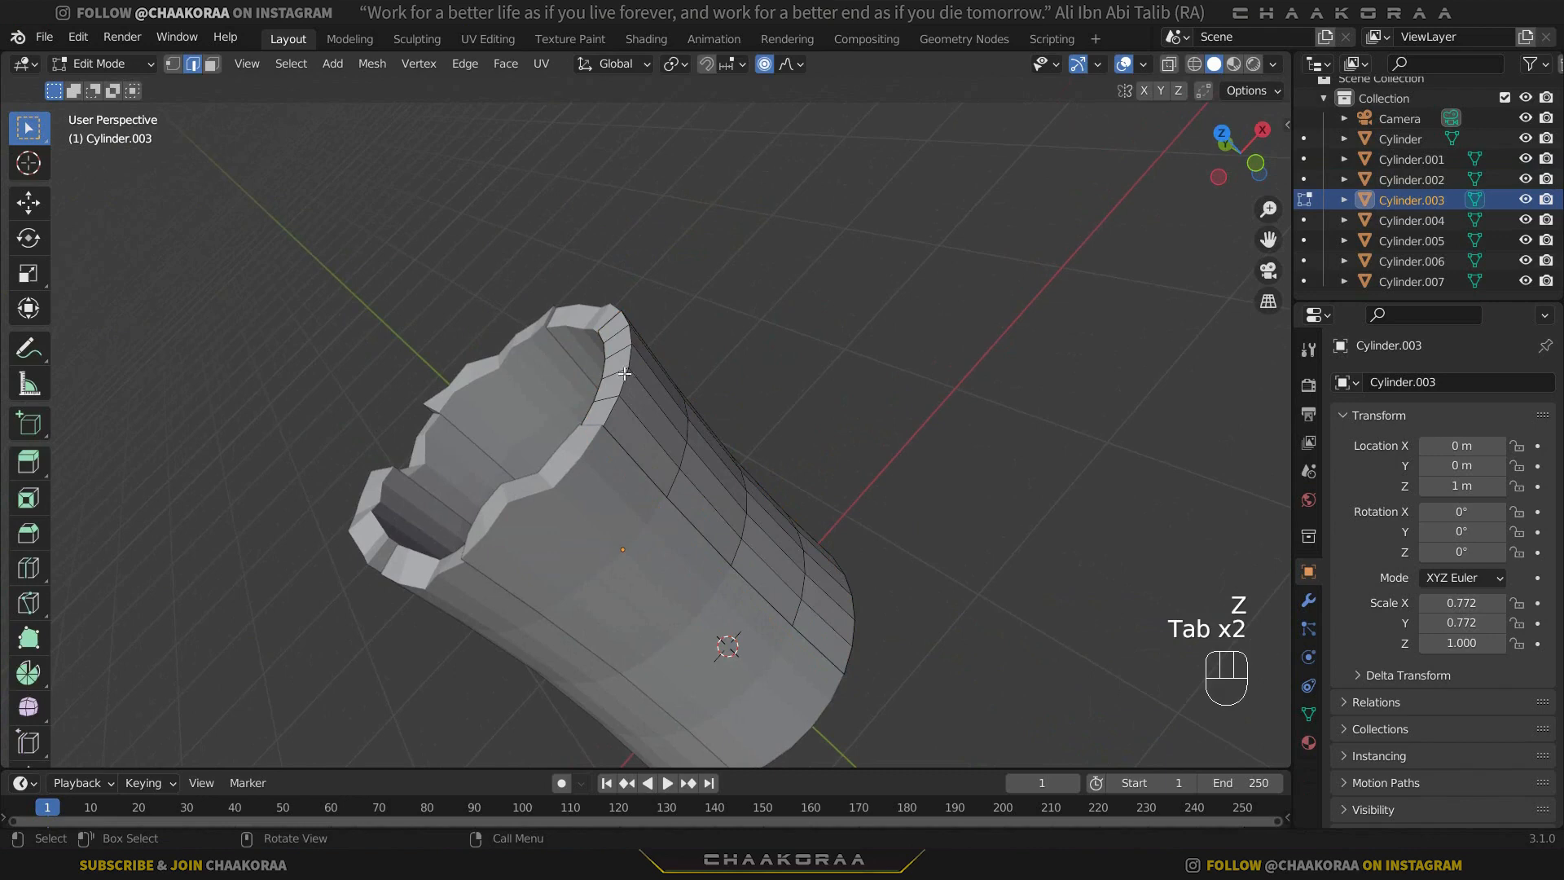
key(g)
key(z)
click(670, 368)
middle_drag(669, 368, 708, 97)
key(Tab)
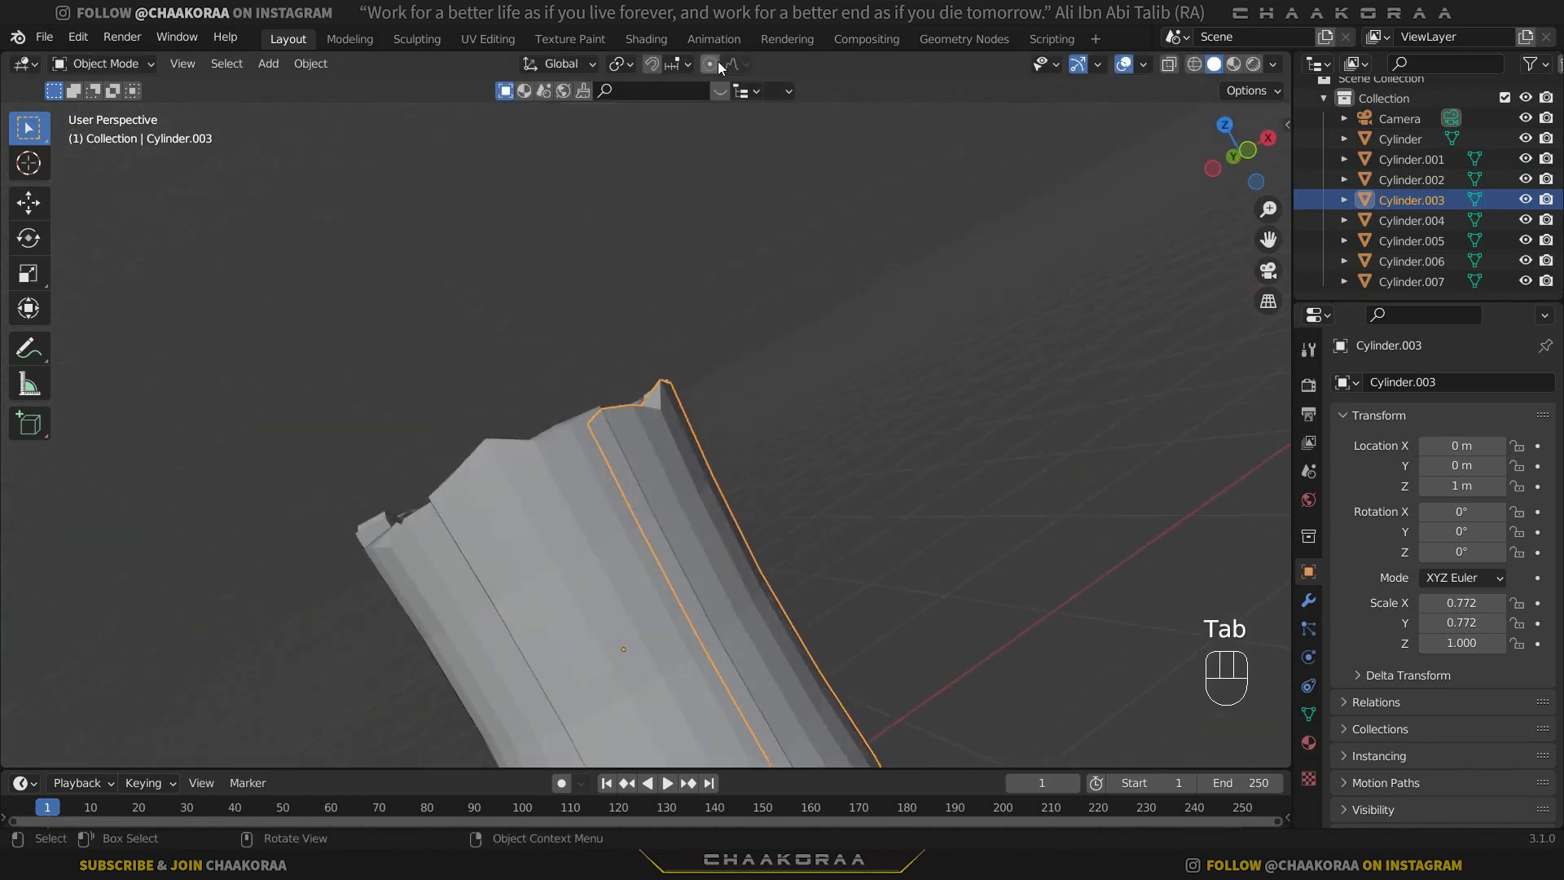
Set the proportional editing falloff to Smooth.
click(715, 63)
click(732, 63)
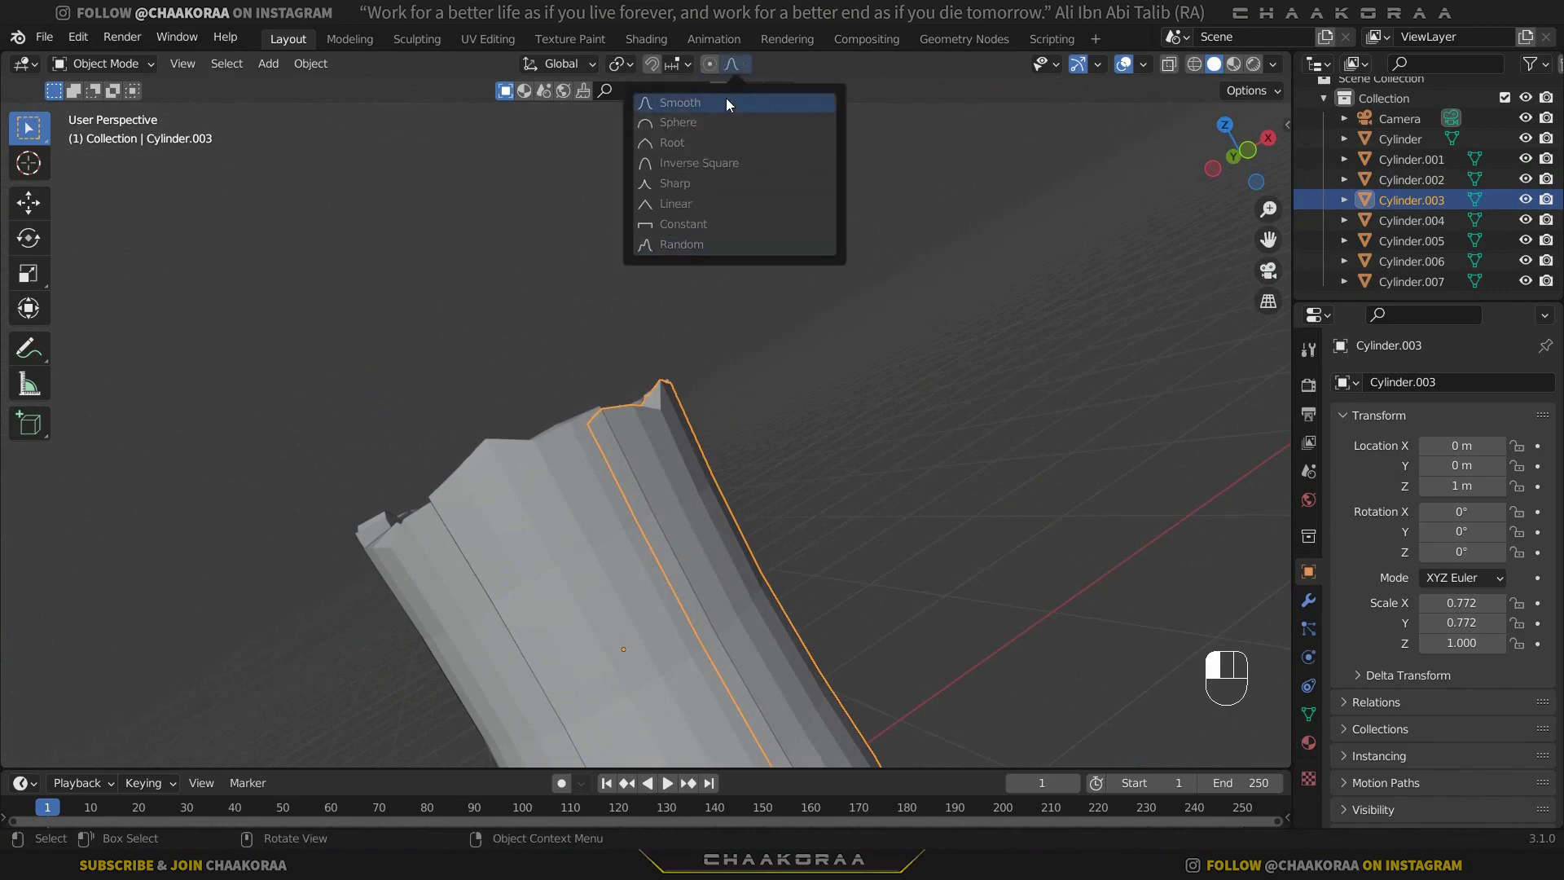
click(754, 153)
Edit Cylinder.002 and select its whole top rim from the front view with X-ray, turning X-ray off again.
middle_drag(764, 296, 574, 474)
click(585, 378)
key(Tab)
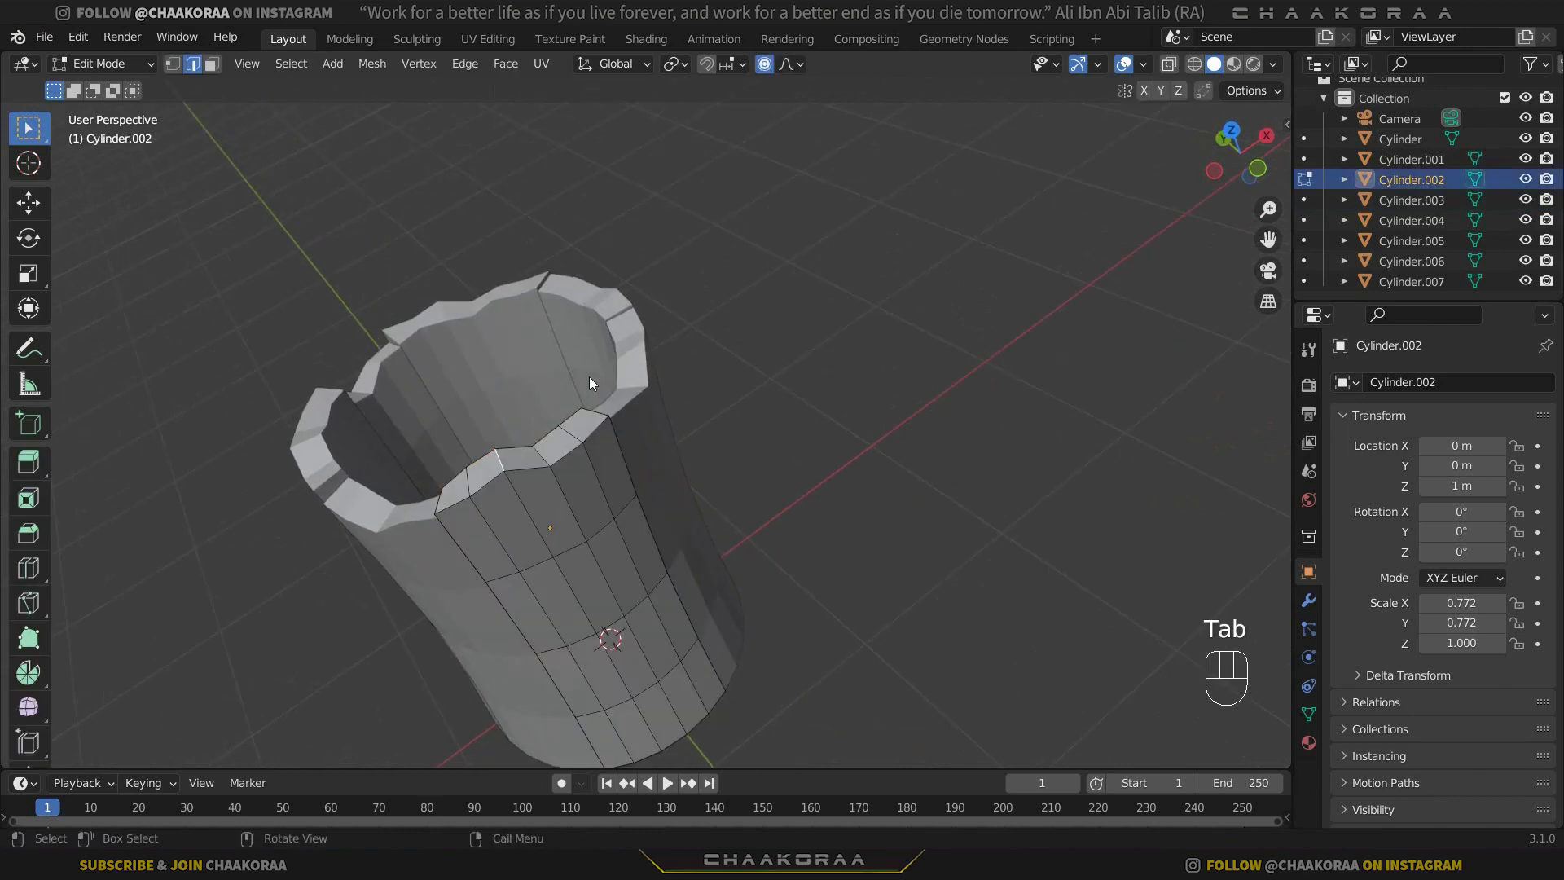
key(KP_1)
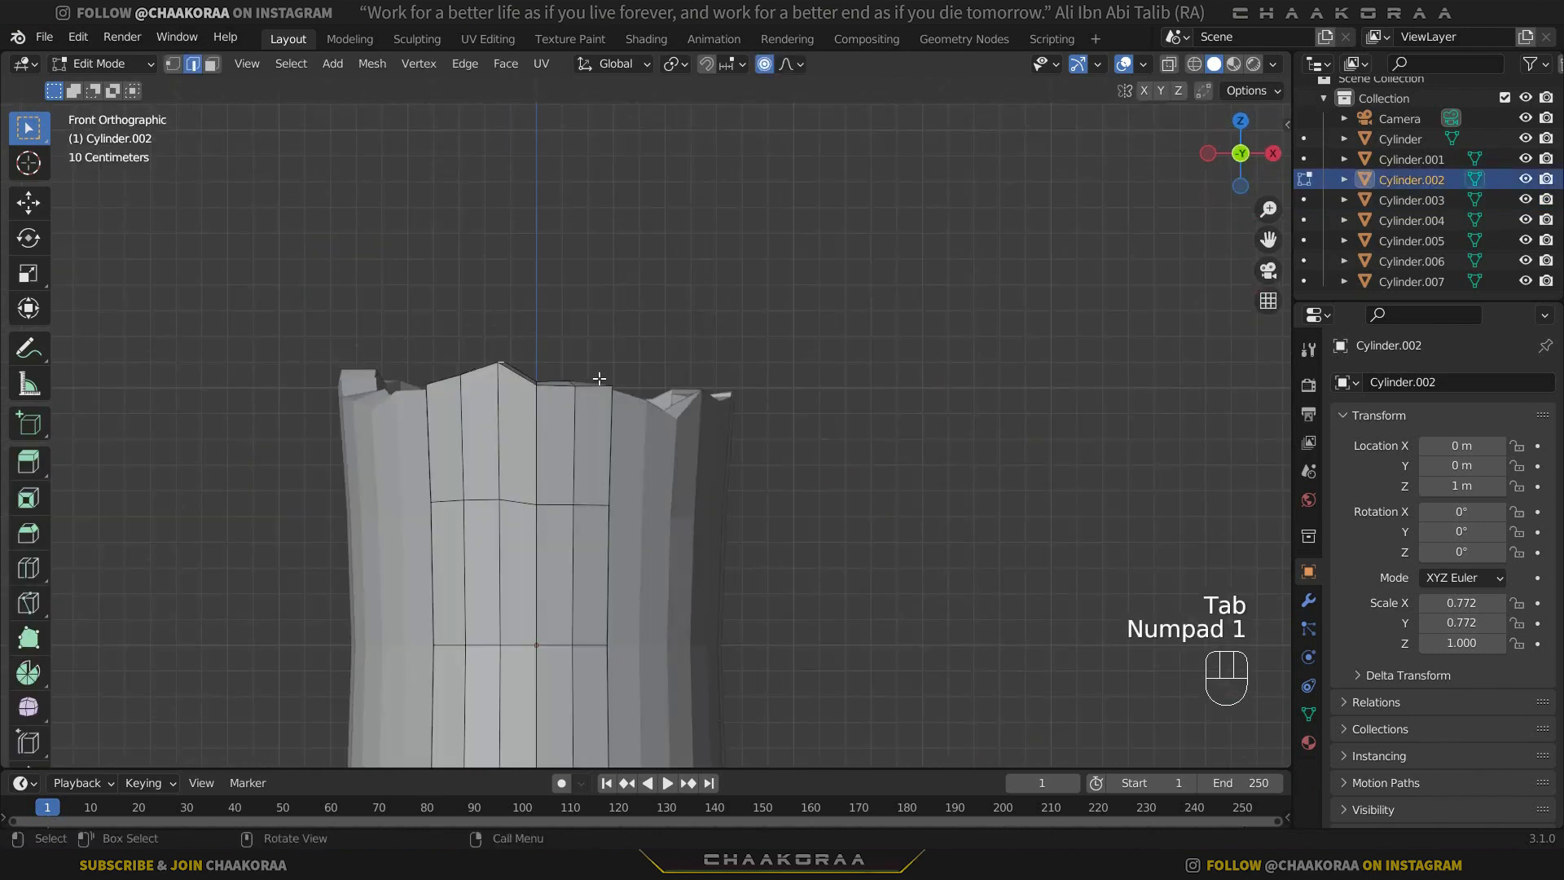
key(alt+z)
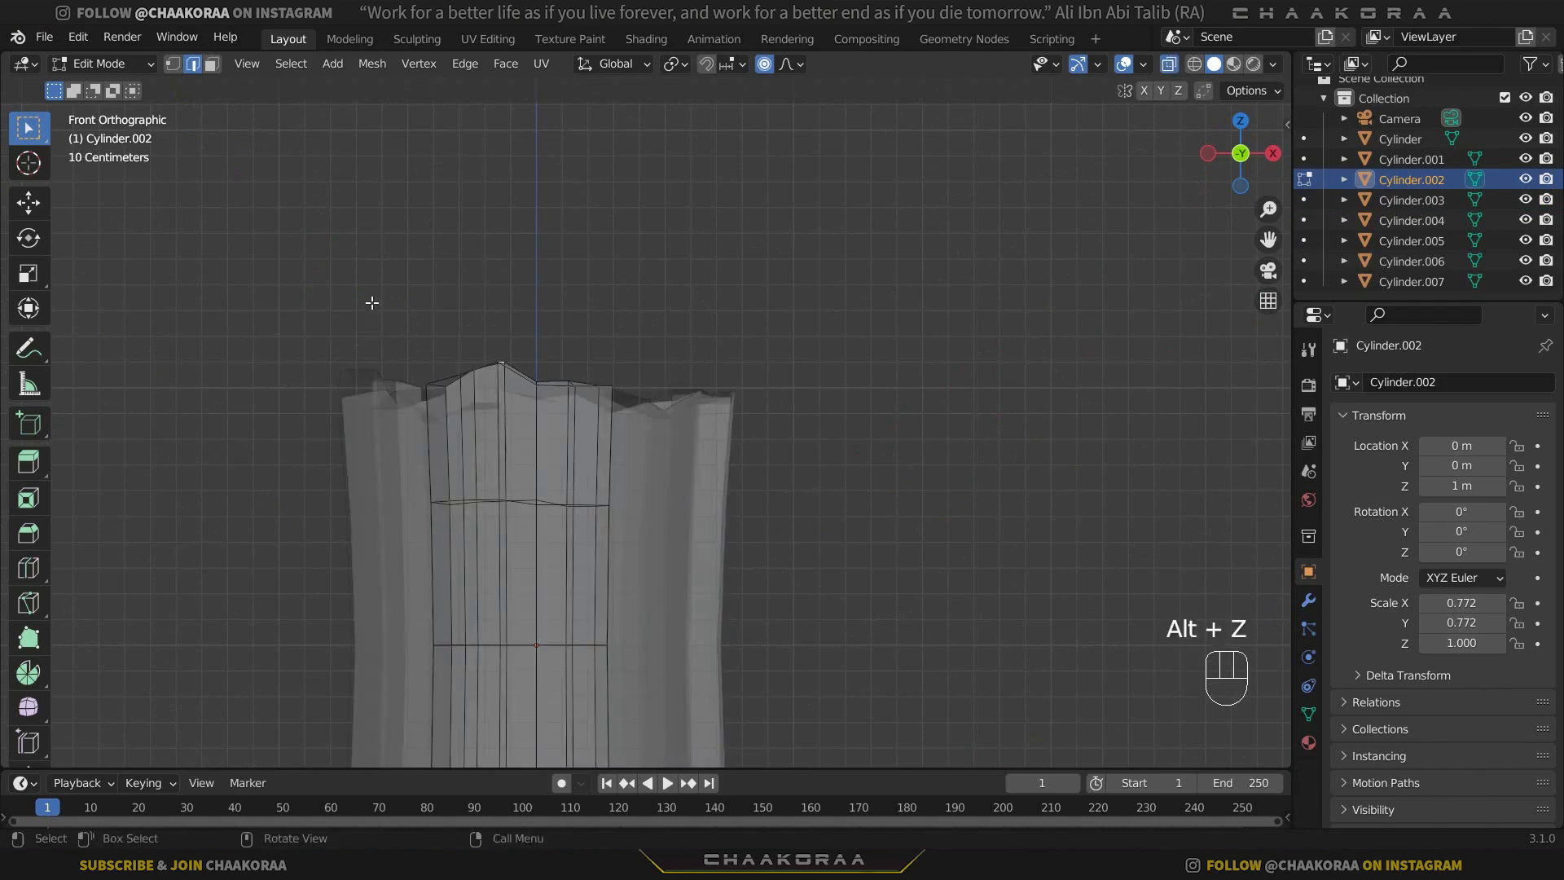
drag(373, 299, 702, 427)
middle_drag(702, 426, 638, 450)
key(alt+z)
key(g)
key(z)
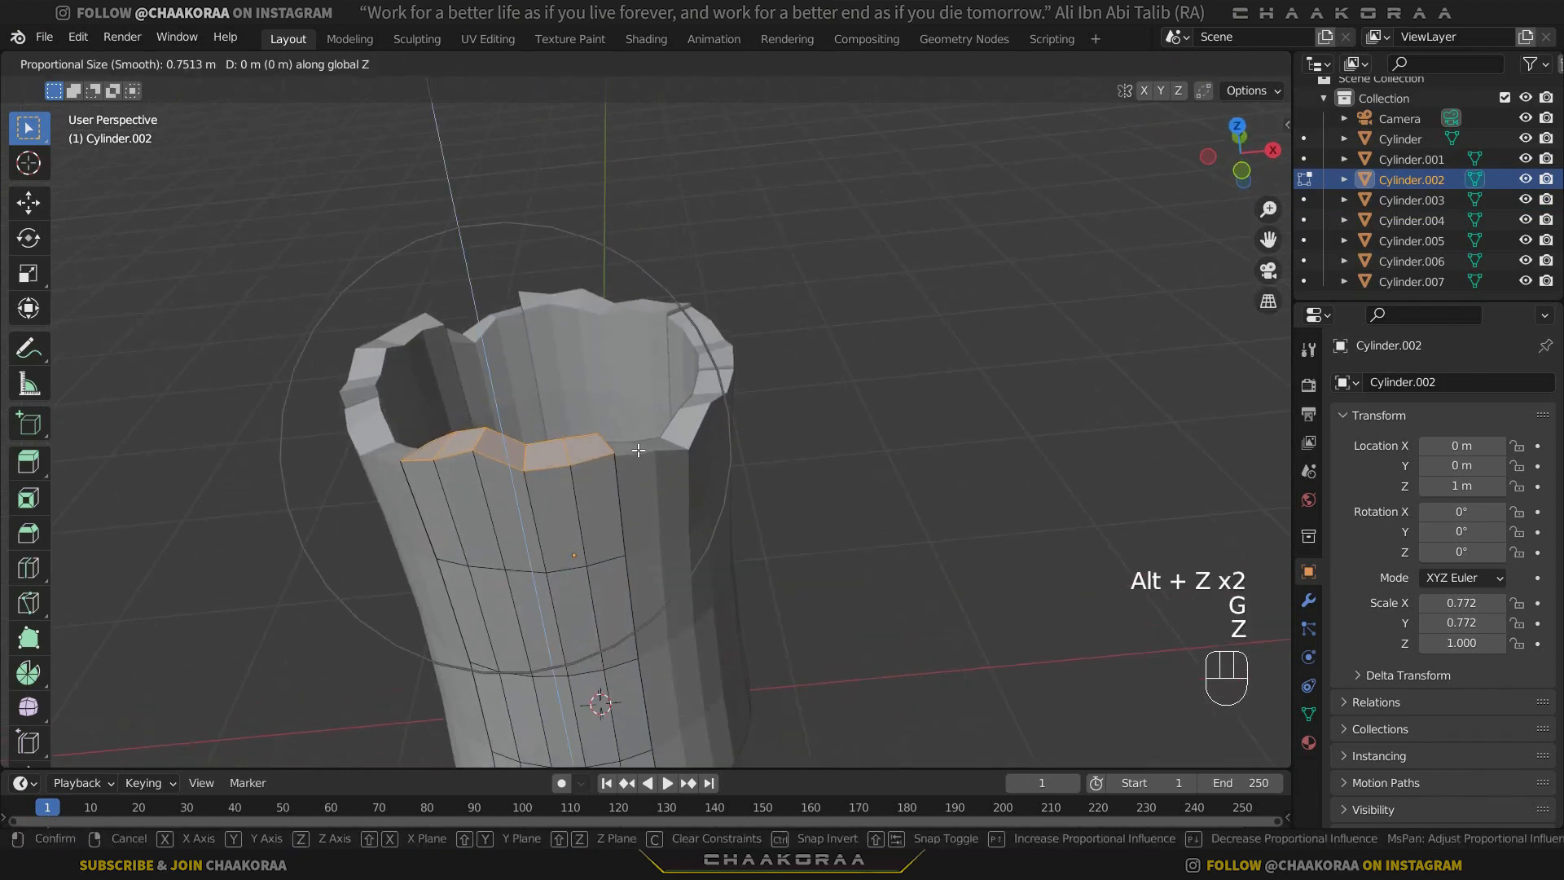
right_click(637, 450)
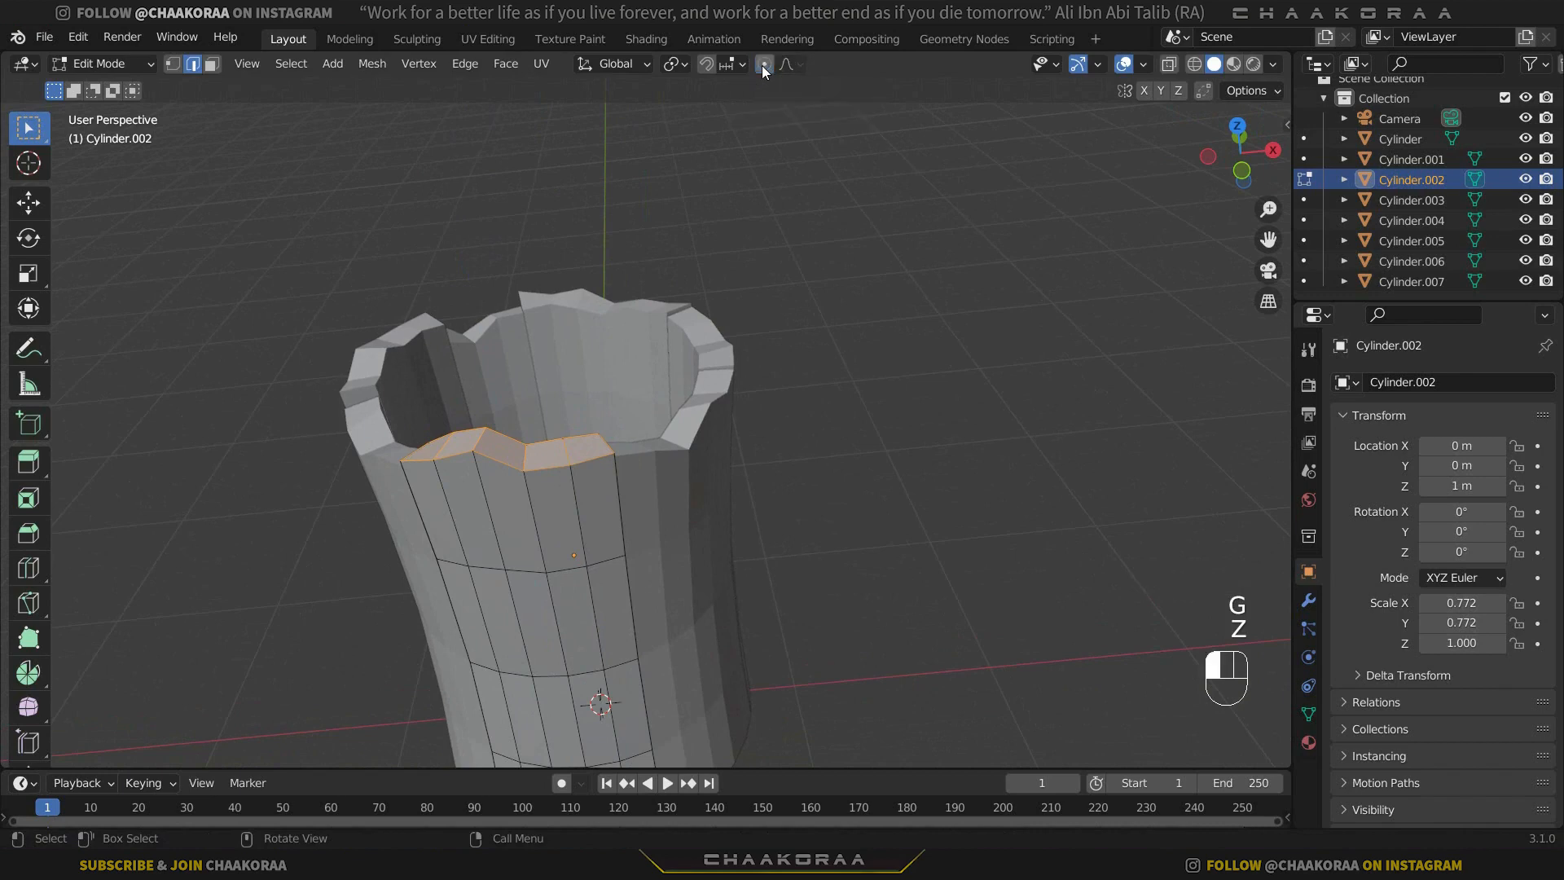
Turn off proportional editing, raise the selected top rim of Cylinder.002 about 0.05 m along Z, and leave Edit Mode.
key(g)
key(z)
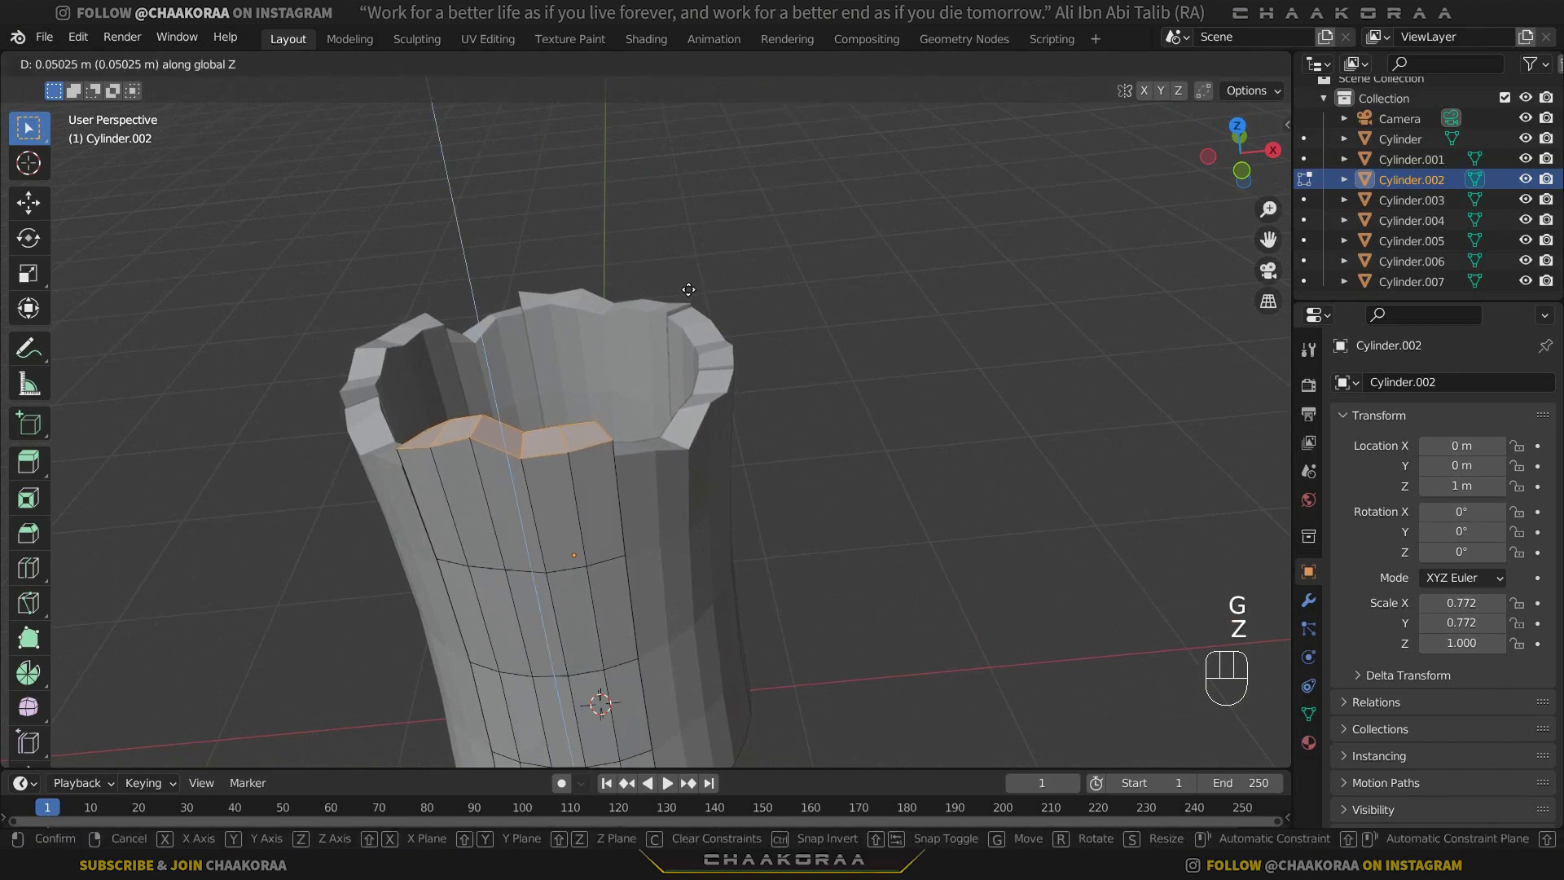
click(689, 298)
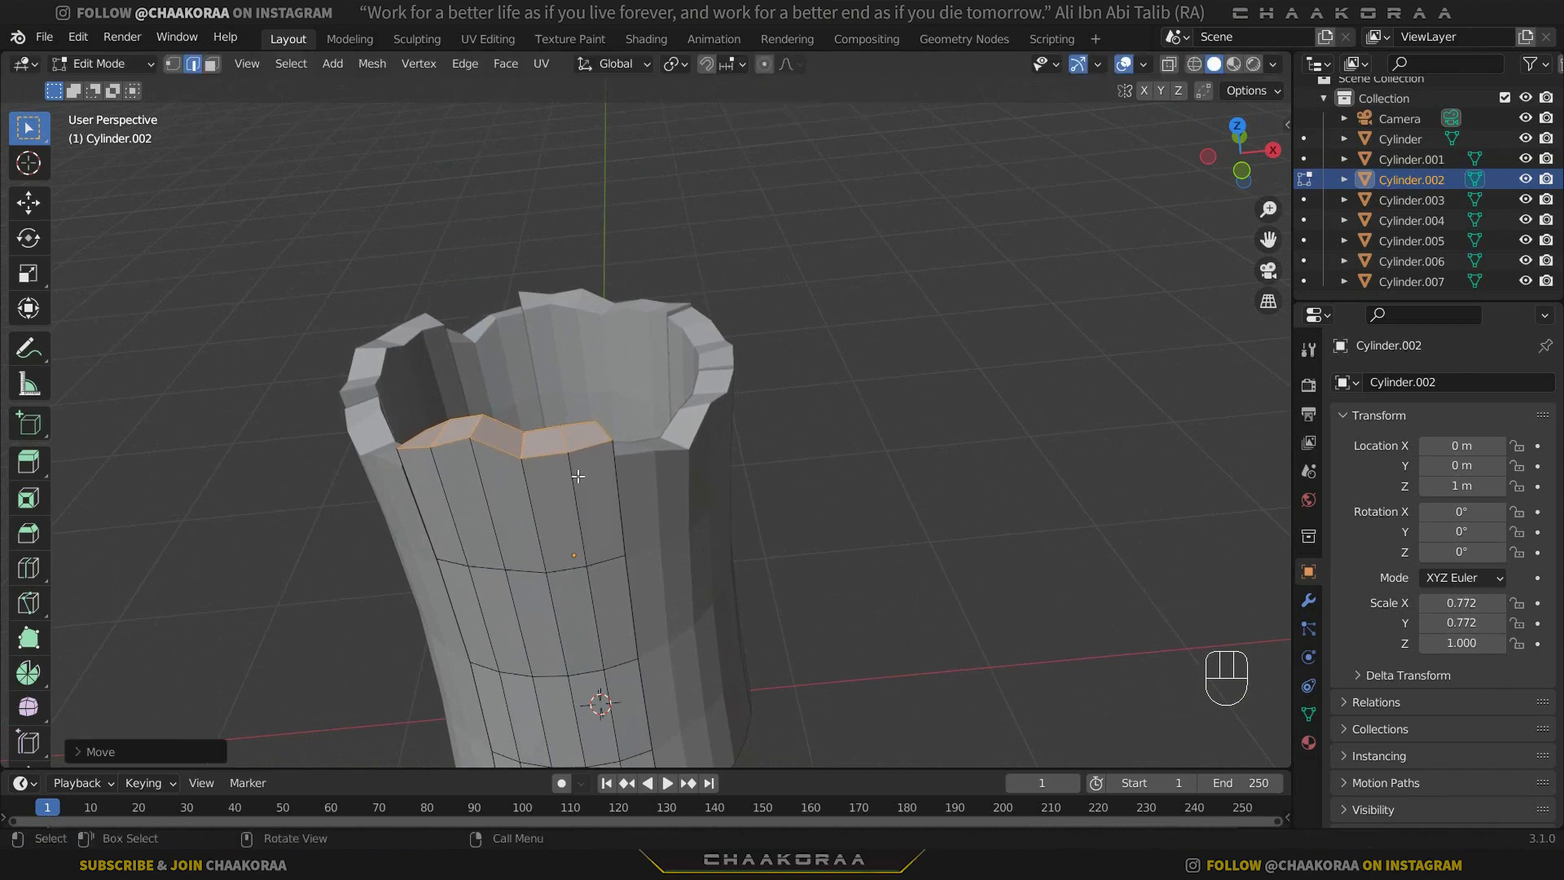
key(Tab)
Select the whole top rim of Cylinder.003, lower it about 0.04 m along Z, and leave Edit Mode.
click(699, 471)
key(Tab)
middle_drag(699, 471, 575, 641)
drag(492, 306, 758, 448)
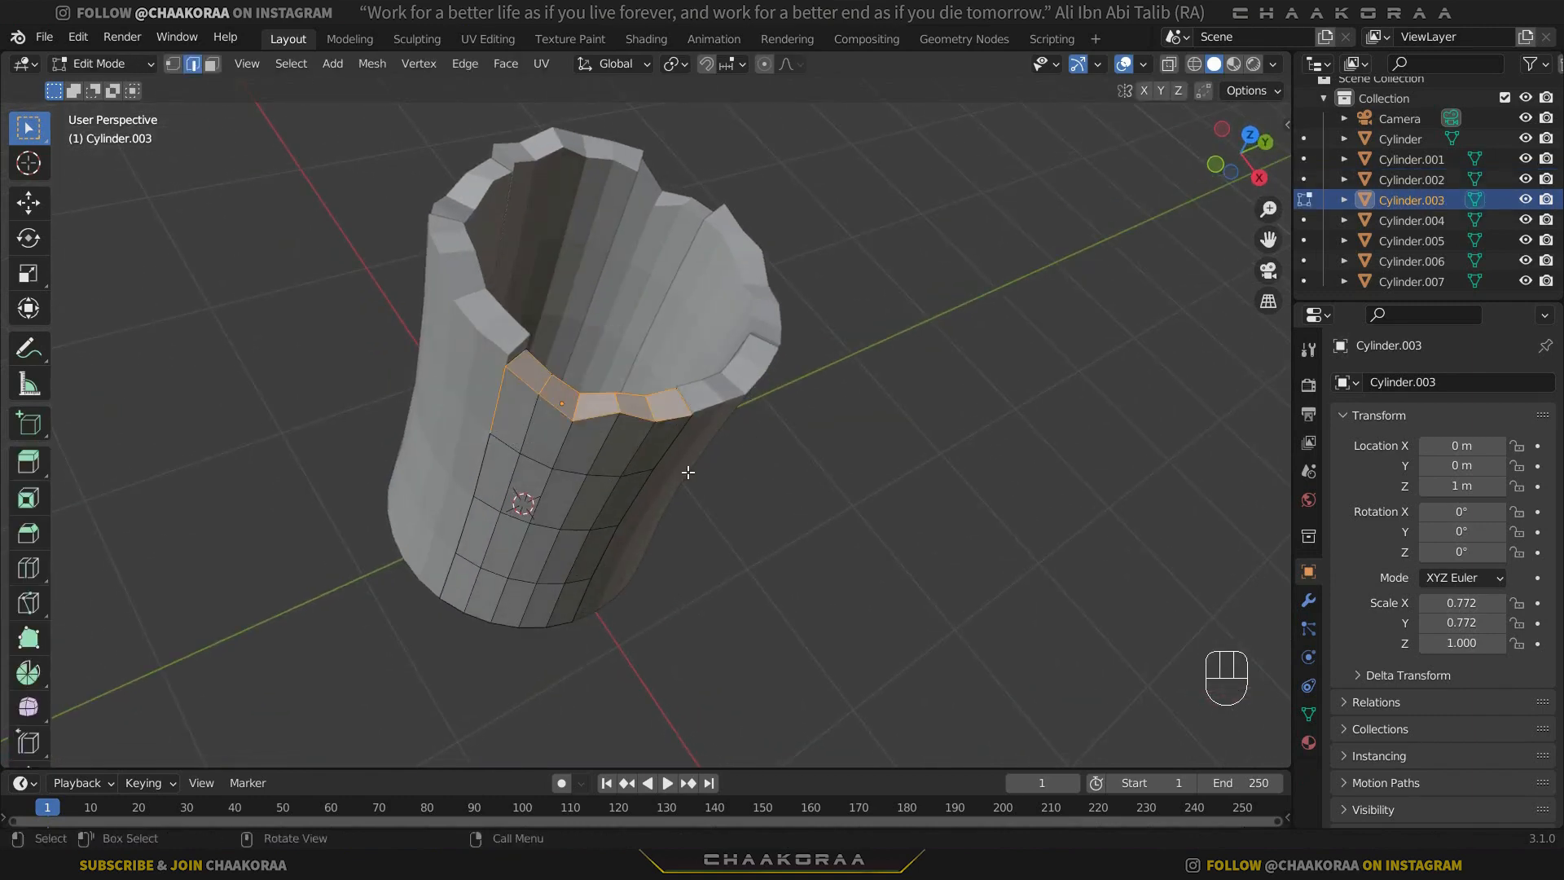
middle_drag(682, 471, 652, 432)
drag(509, 330, 760, 453)
middle_drag(760, 453, 689, 420)
key(g)
key(z)
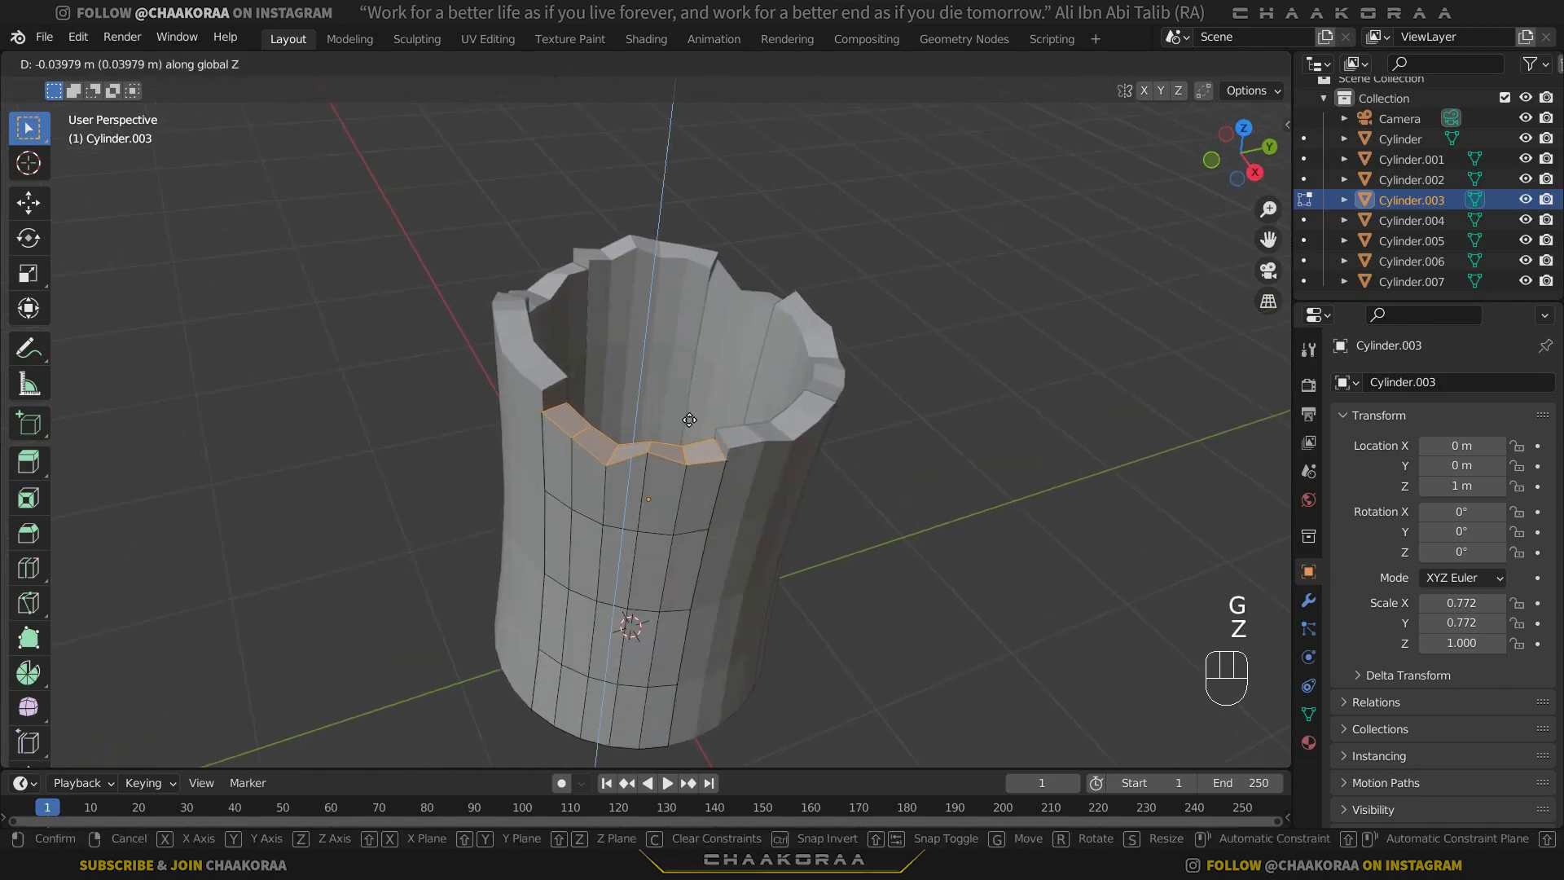
click(736, 472)
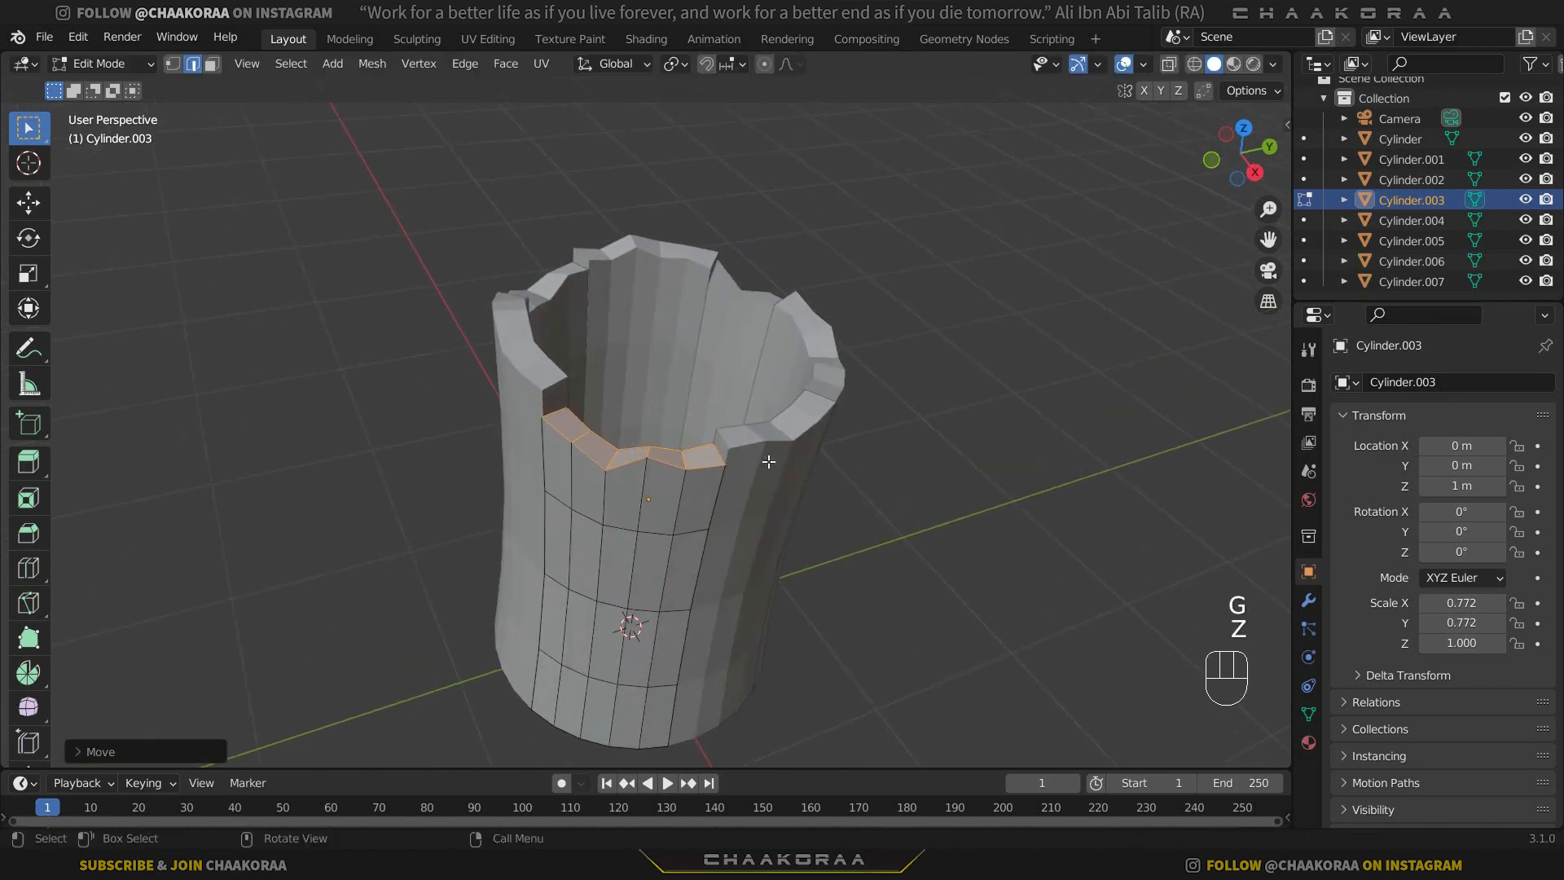
middle_drag(768, 462, 676, 481)
key(Tab)
Select the whole top rim of Cylinder.004, raise it slightly along Z, and leave Edit Mode.
click(832, 482)
key(Tab)
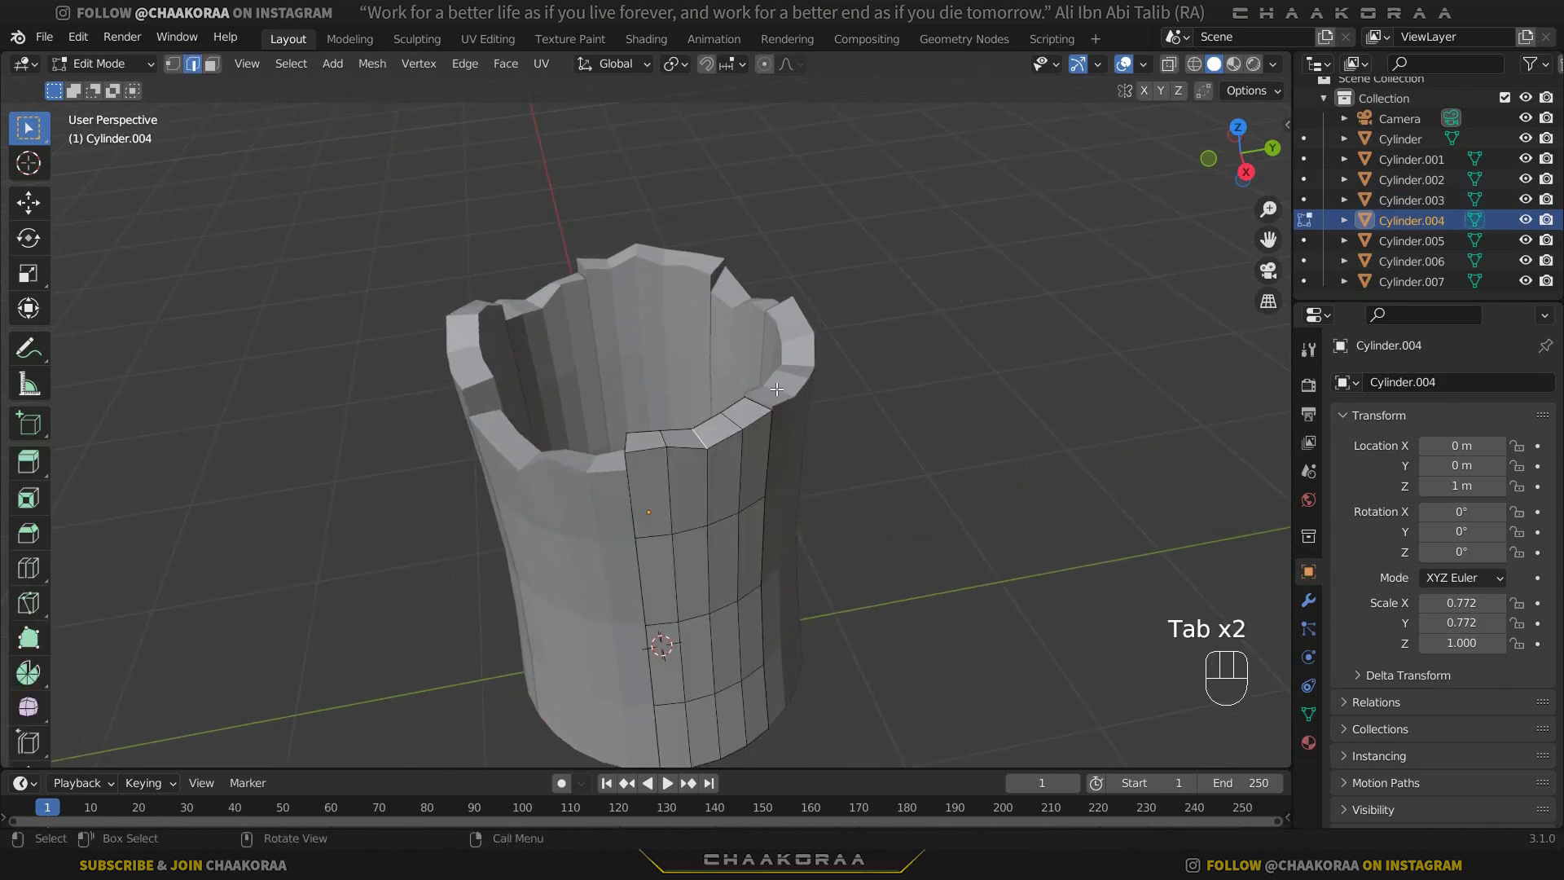
drag(797, 357, 584, 456)
key(g)
key(z)
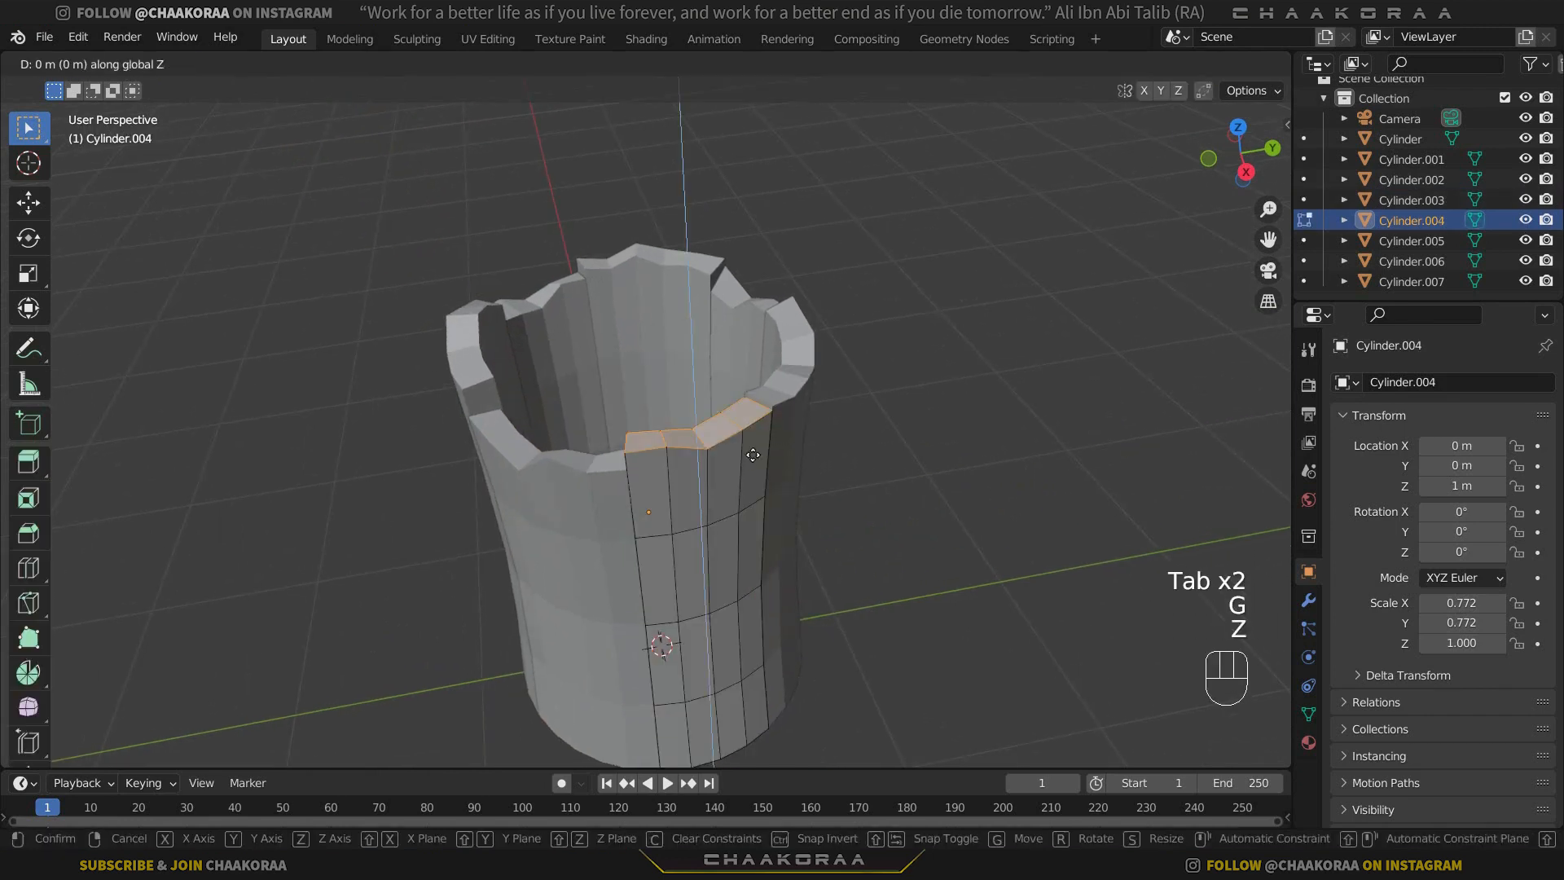
click(753, 448)
key(Tab)
Select the whole top rim of Cylinder.005, raise it about 0.07 m along Z, and leave Edit Mode.
click(812, 431)
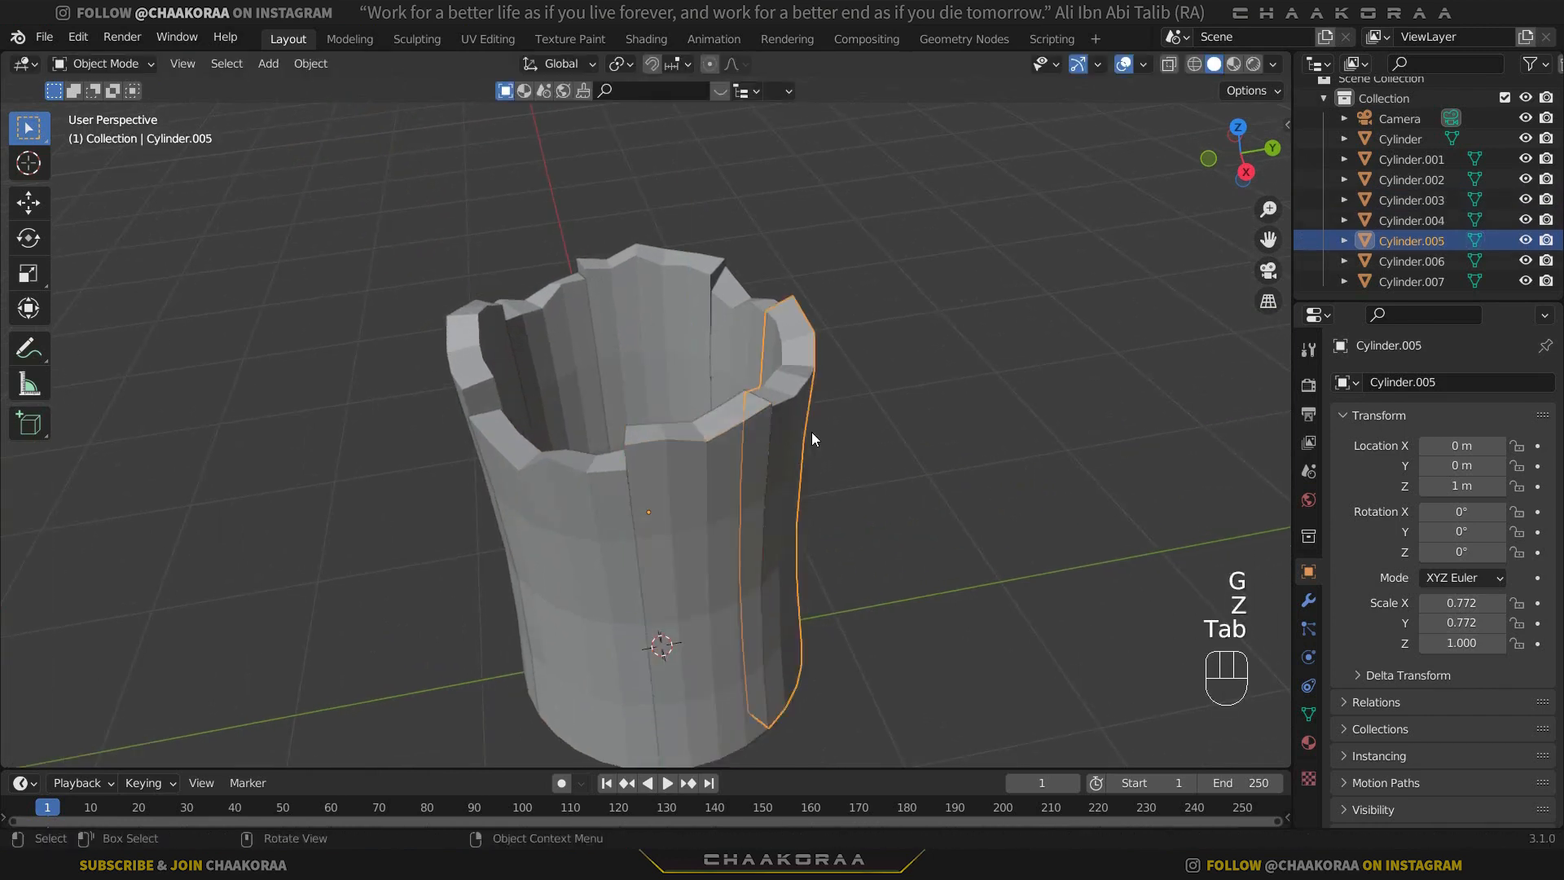
middle_drag(811, 432, 818, 453)
key(Tab)
drag(797, 344, 593, 454)
middle_drag(374, 434, 382, 367)
shift+drag(720, 409, 524, 501)
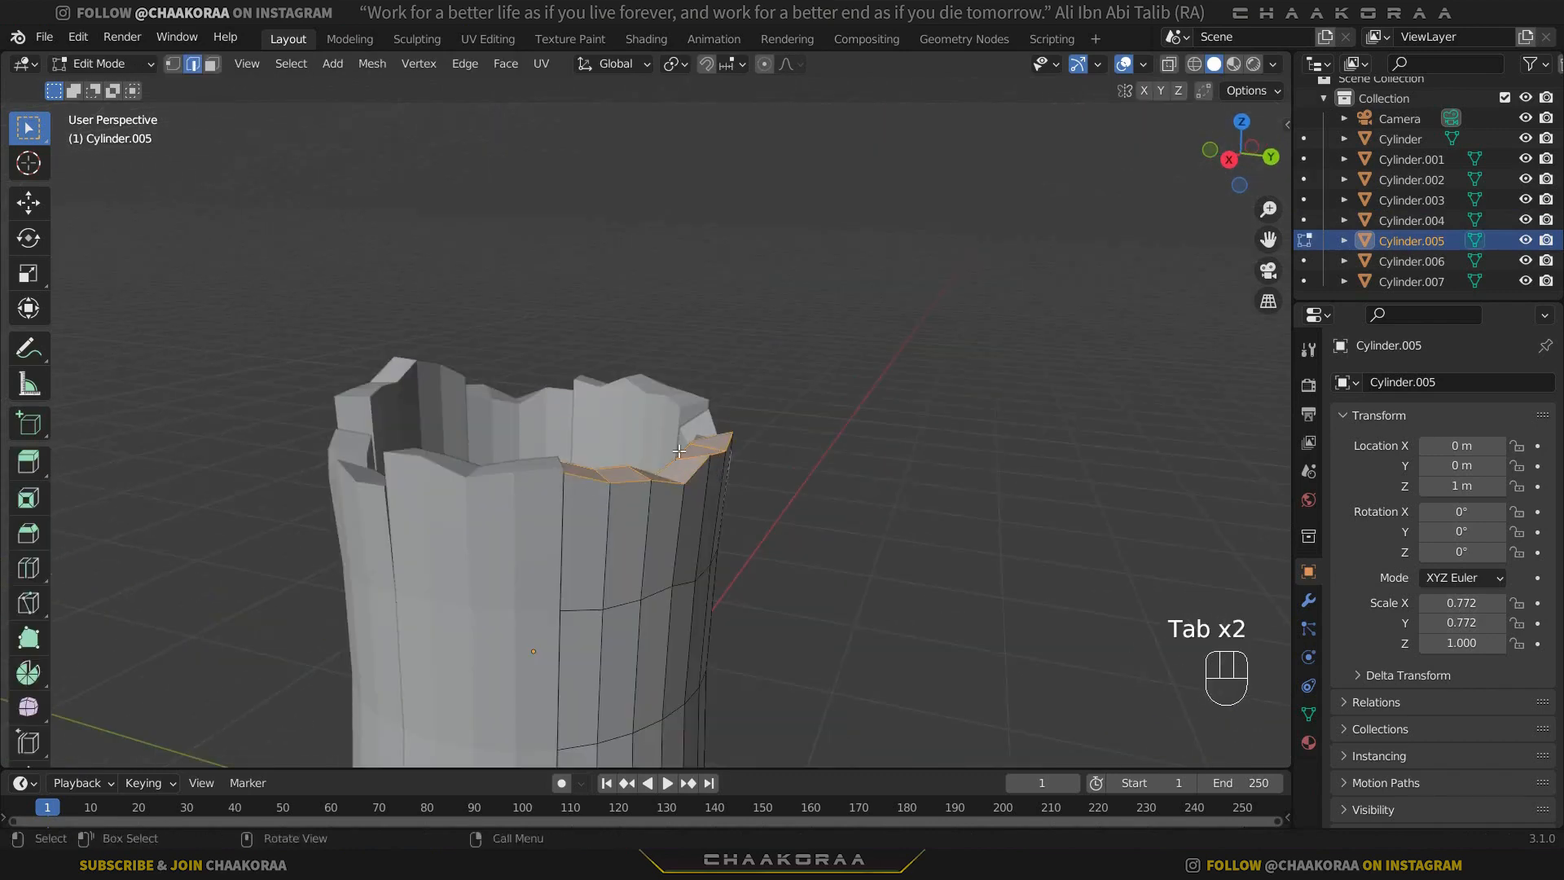
middle_drag(529, 497, 717, 456)
key(g)
key(z)
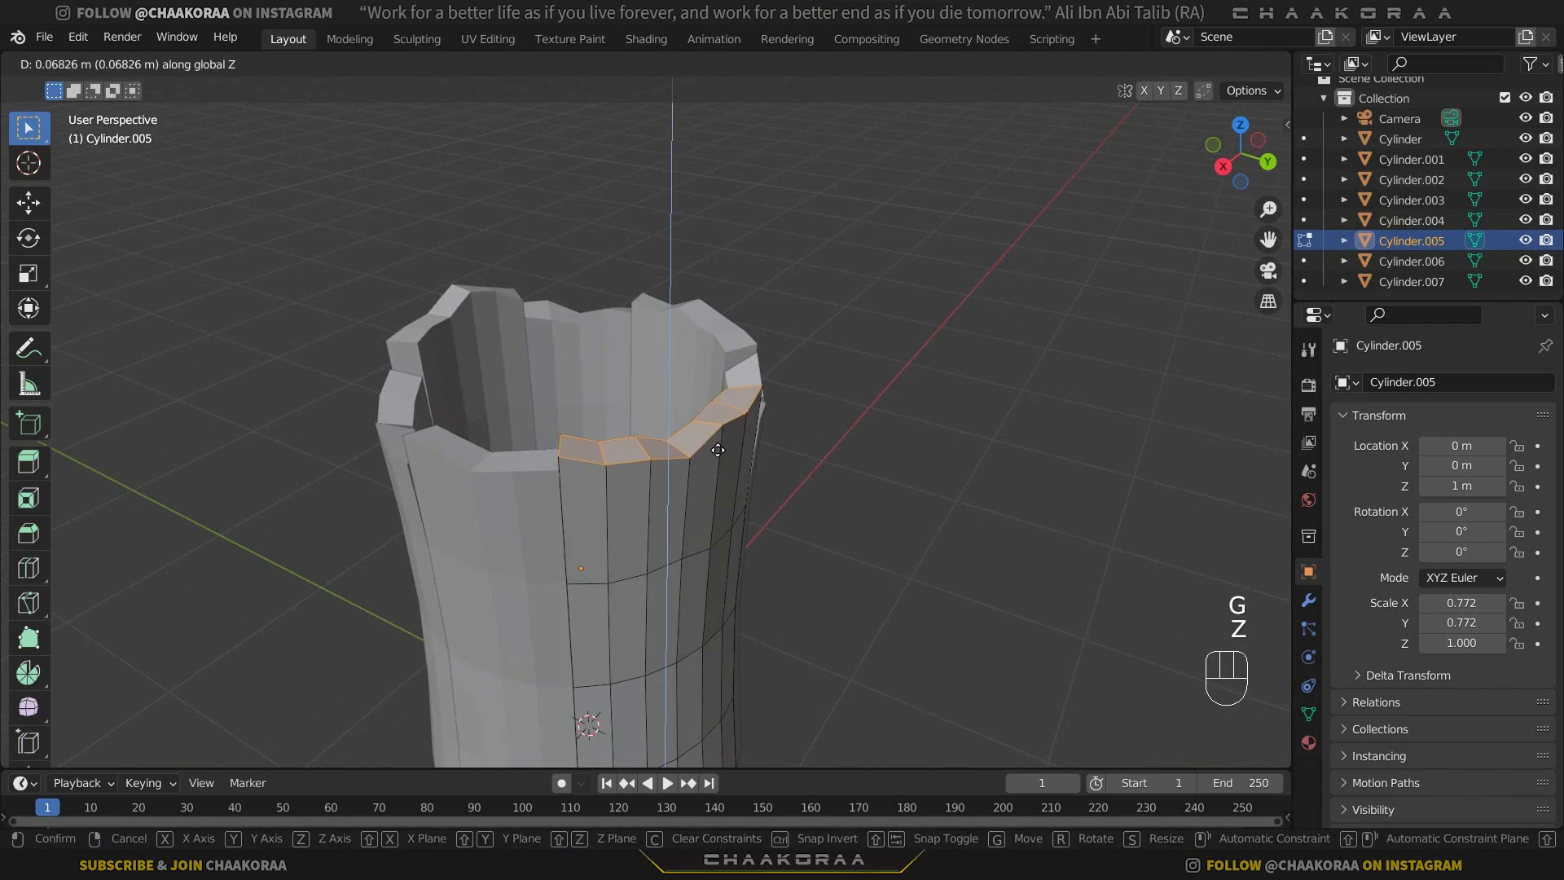
click(718, 449)
middle_drag(645, 514, 456, 391)
key(Tab)
Select the top rim of Cylinder.006, lower it slightly along Z, and leave Edit Mode.
shift+middle_drag(792, 534, 710, 438)
click(687, 545)
key(Tab)
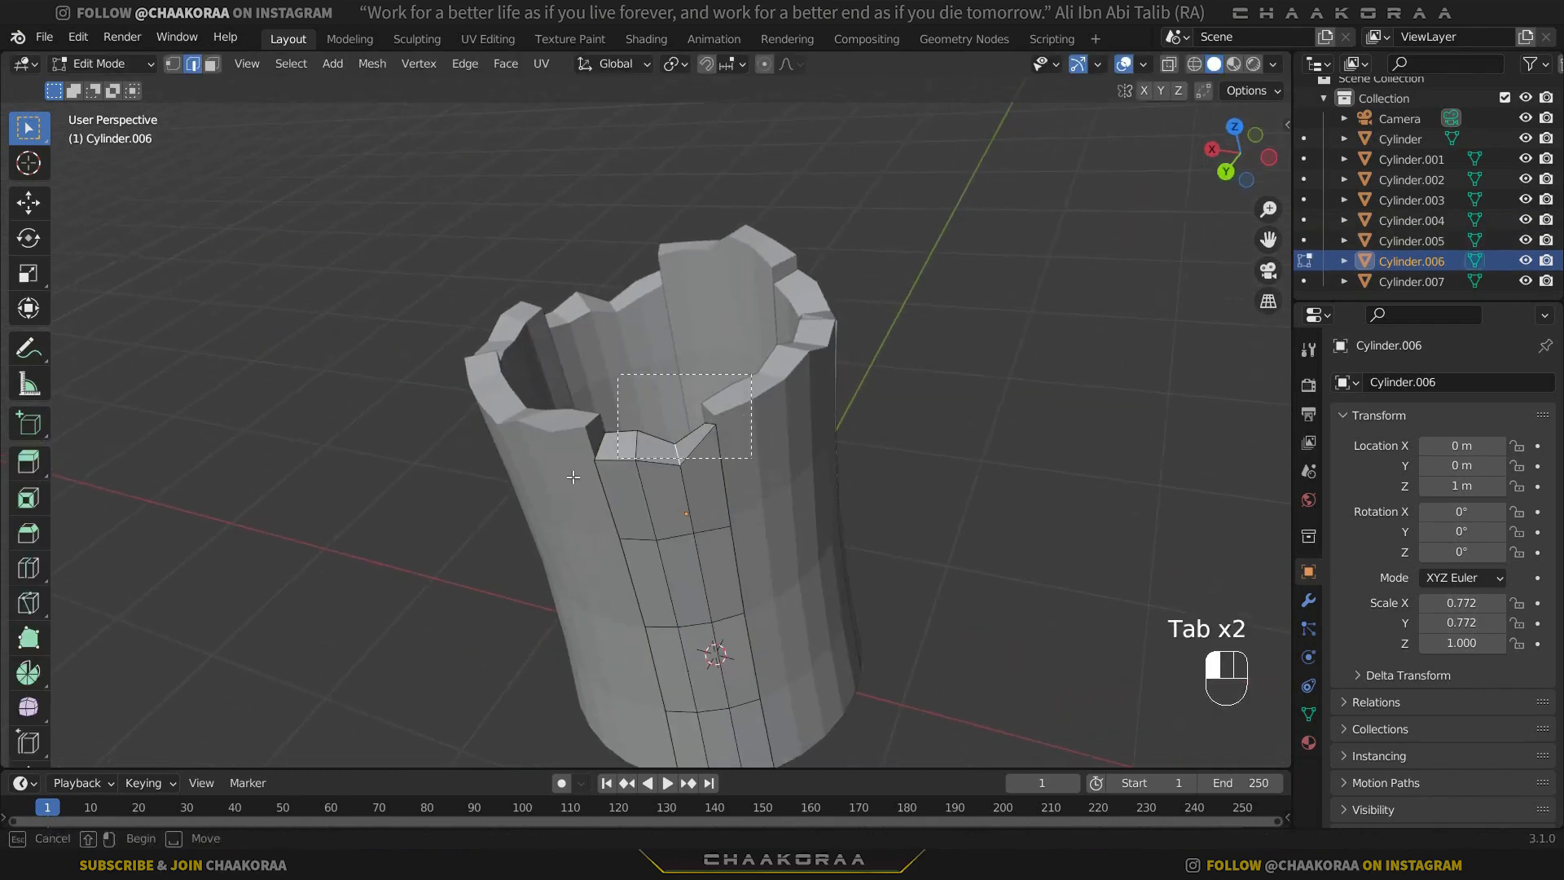
key(g)
key(z)
click(733, 440)
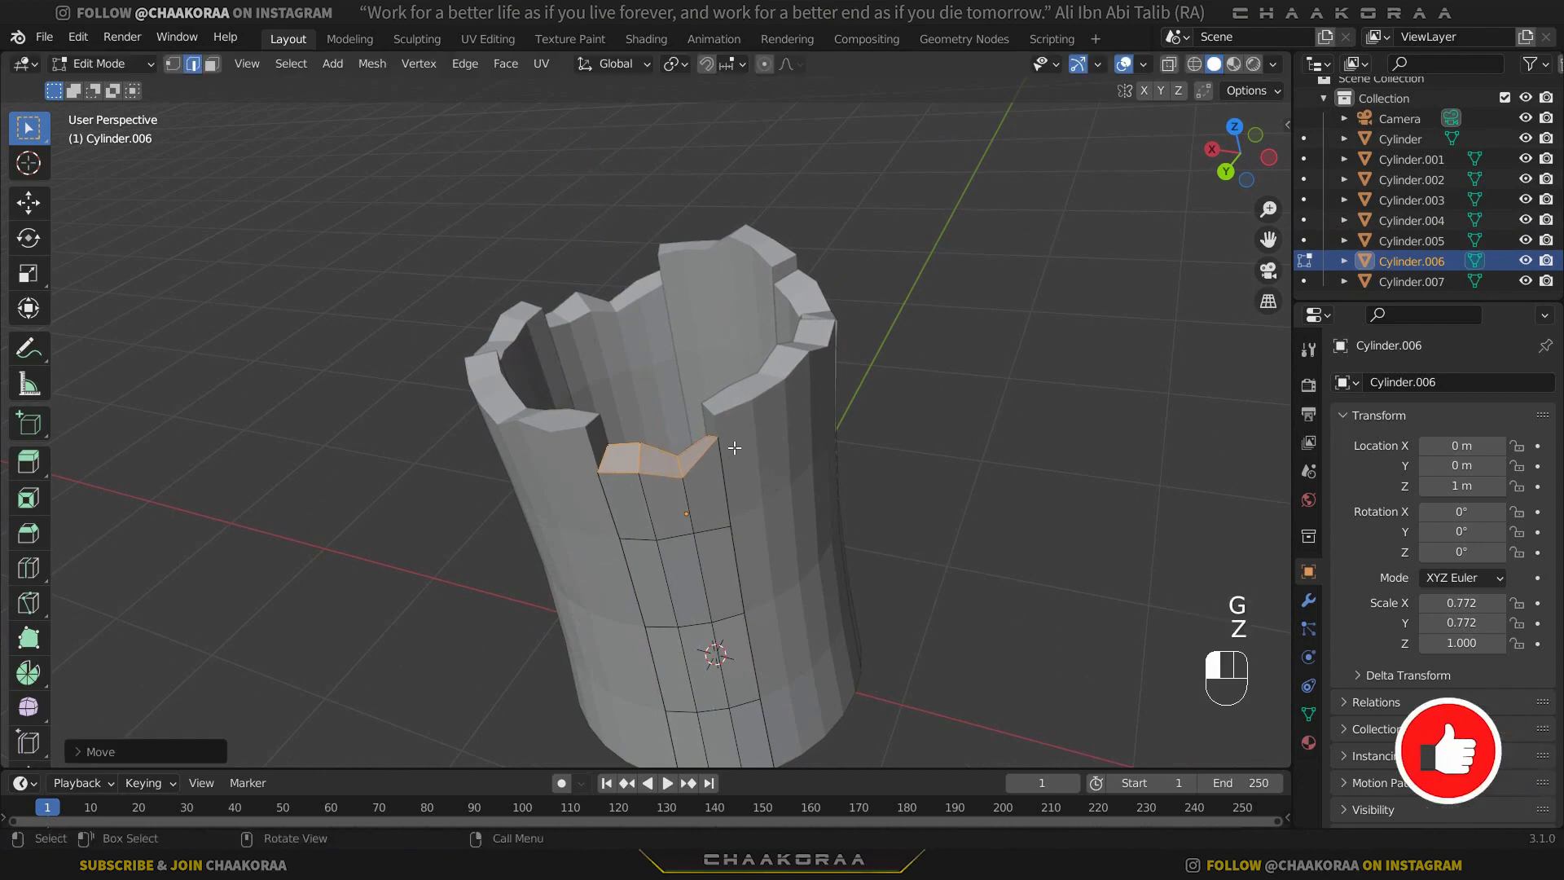
middle_drag(733, 439, 795, 431)
key(Tab)
Select the whole top rim of Cylinder.007 and lower it about 0.03 m along Z.
middle_drag(662, 521, 518, 520)
click(654, 488)
middle_drag(654, 488, 590, 482)
key(Tab)
middle_drag(884, 306, 820, 350)
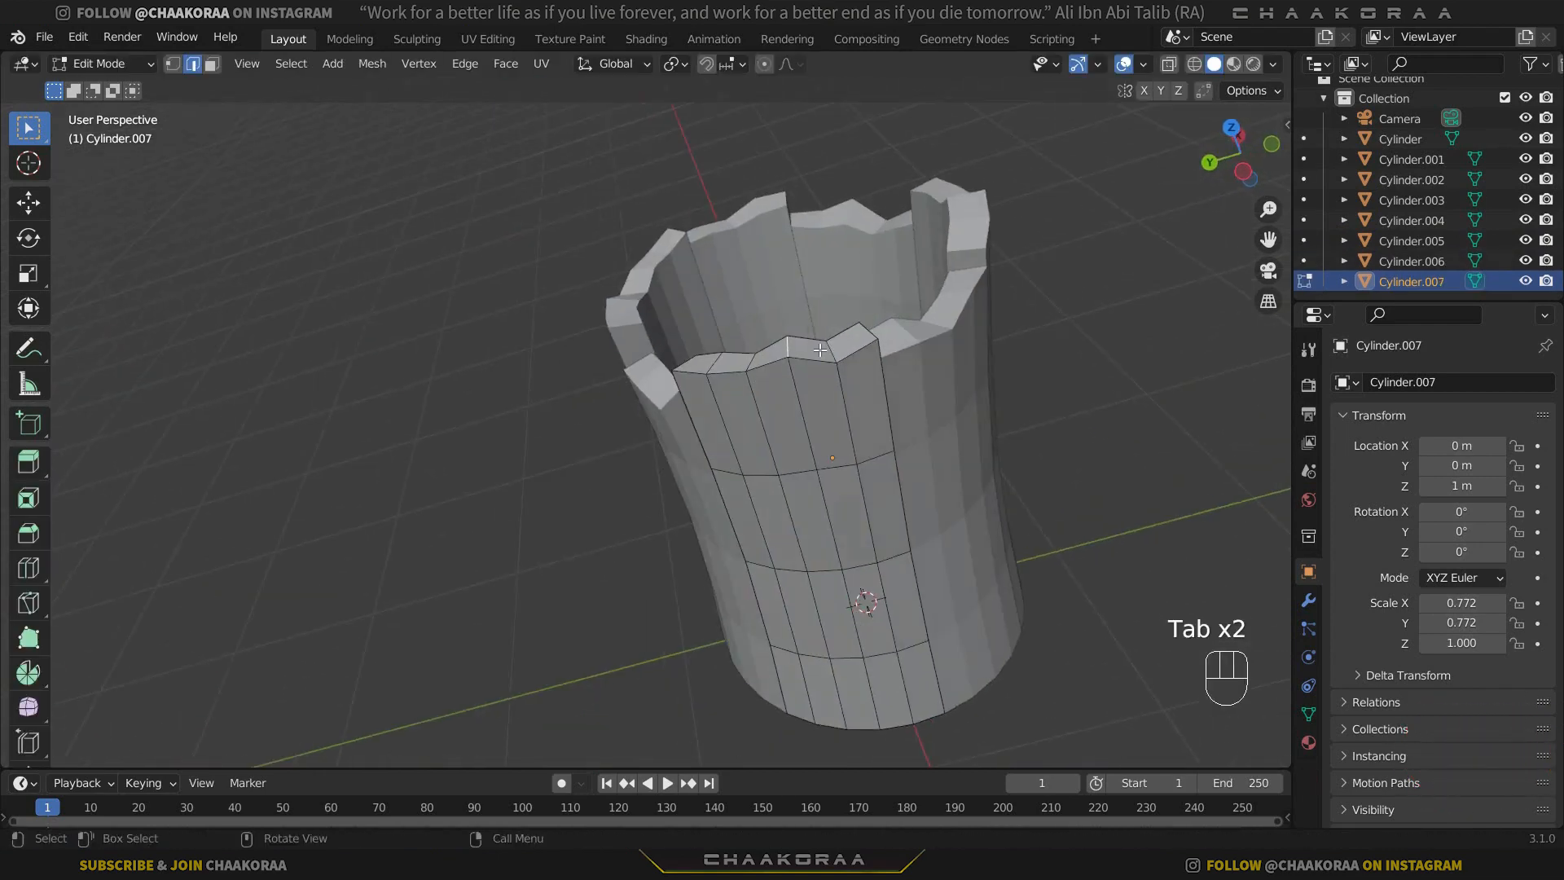
drag(597, 402, 599, 400)
key(g)
key(z)
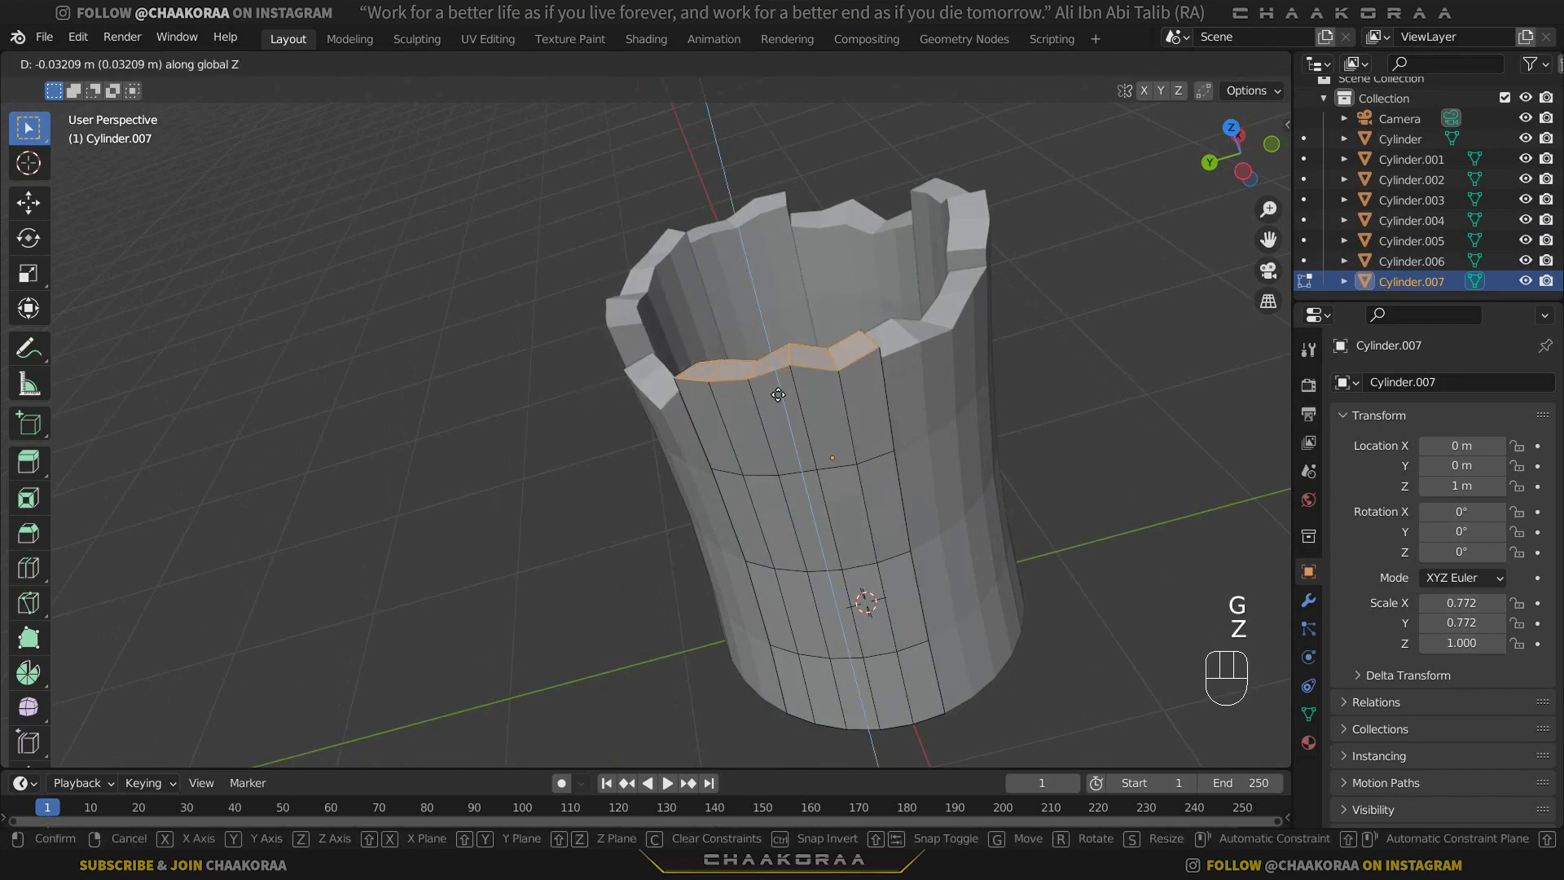
click(778, 394)
Reopen Cylinder.002 for editing, adjust the height of its whole top rim along Z once more, and leave Edit Mode.
middle_drag(771, 437, 656, 446)
shift+middle_drag(964, 426, 867, 416)
click(902, 395)
scroll(786, 465, down, 2)
middle_drag(586, 463, 694, 500)
click(694, 500)
key(Tab)
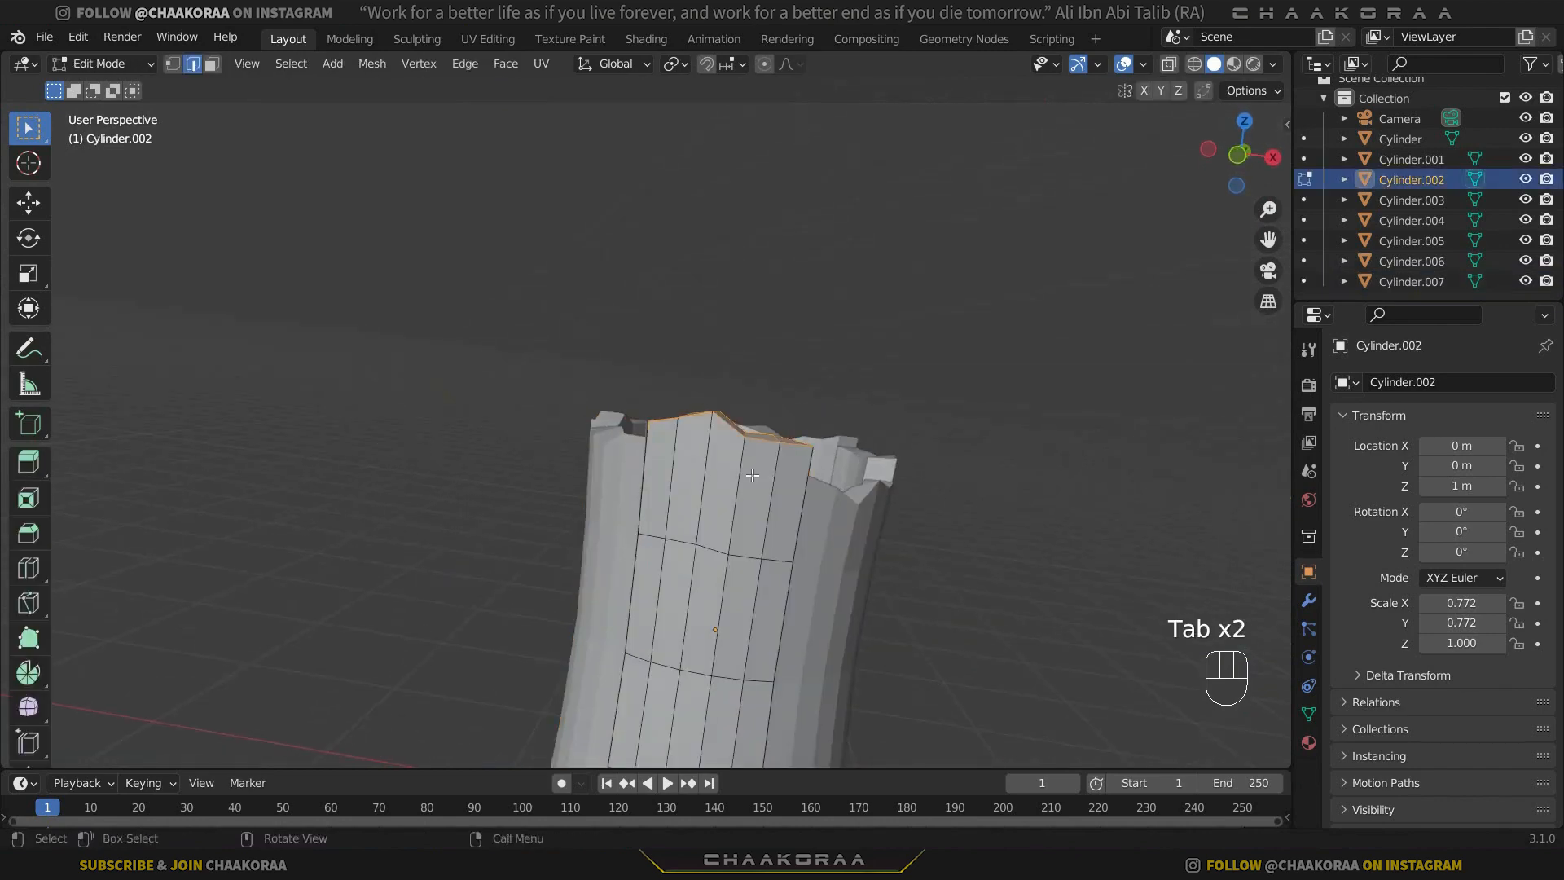
middle_drag(776, 442, 561, 521)
key(g)
key(z)
click(764, 485)
key(Tab)
Select Cylinder.004, scale its whole mesh to about 0.74 along X, and leave Edit Mode.
scroll(819, 471, down, 2)
scroll(722, 465, up, 3)
click(722, 466)
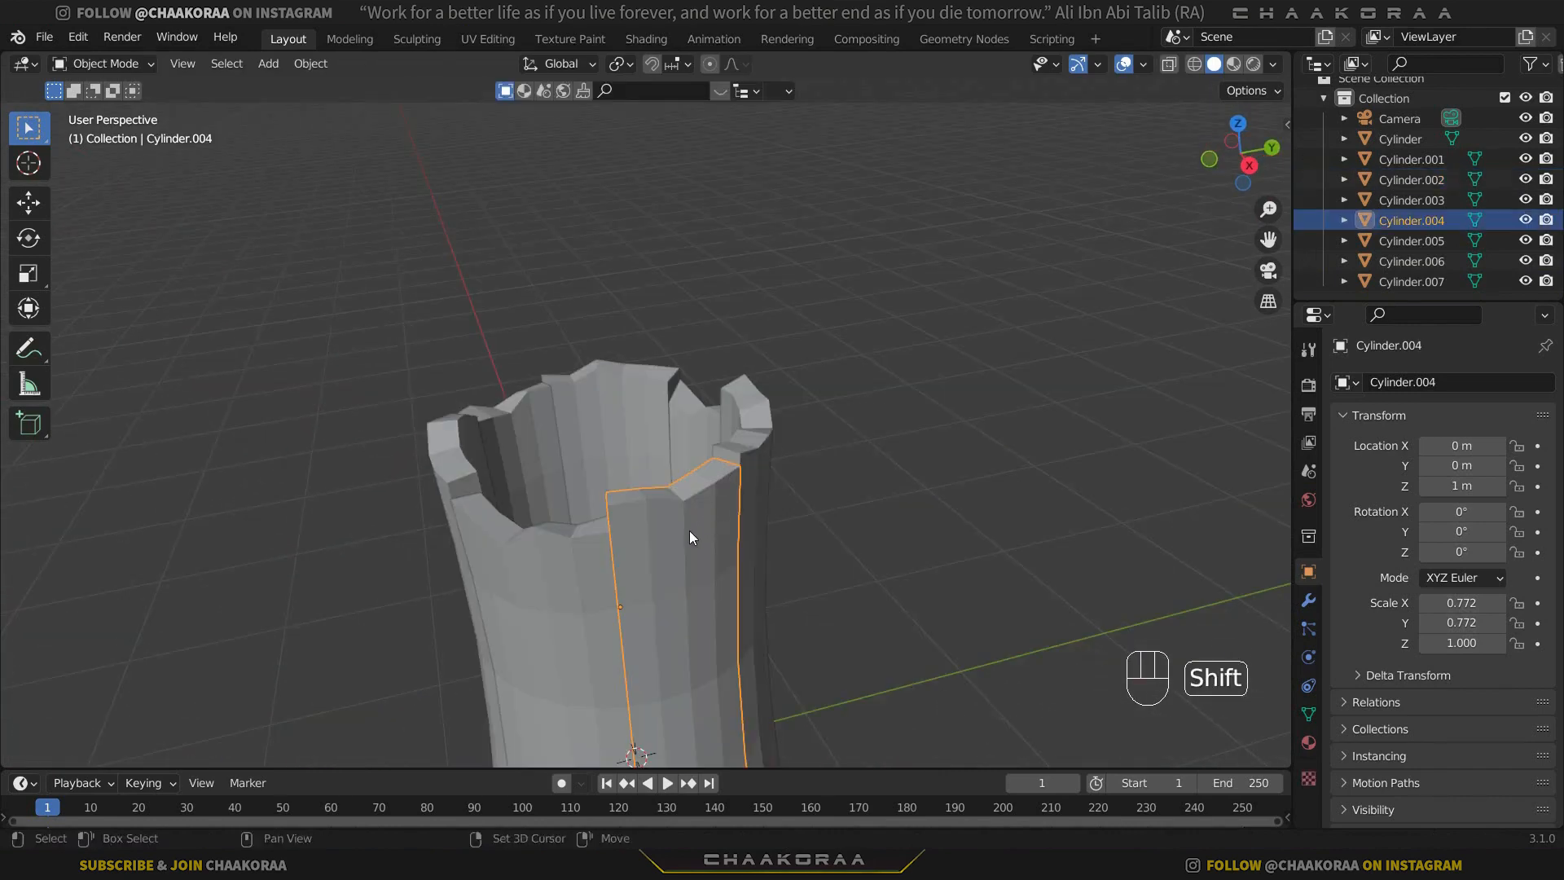
shift+middle_drag(689, 530, 744, 490)
key(Tab)
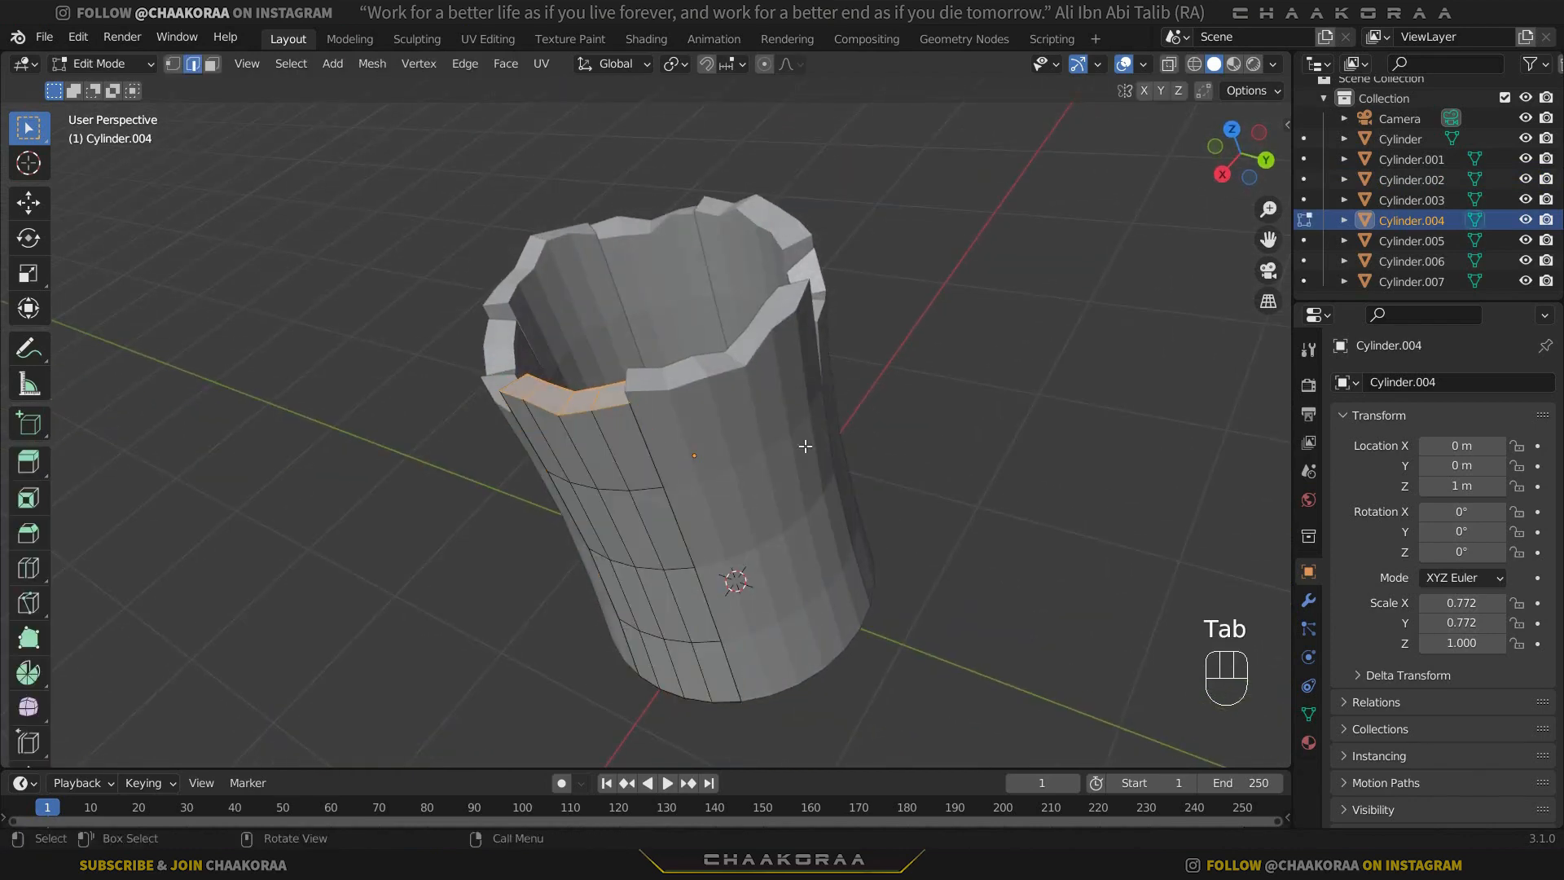
key(a)
key(s)
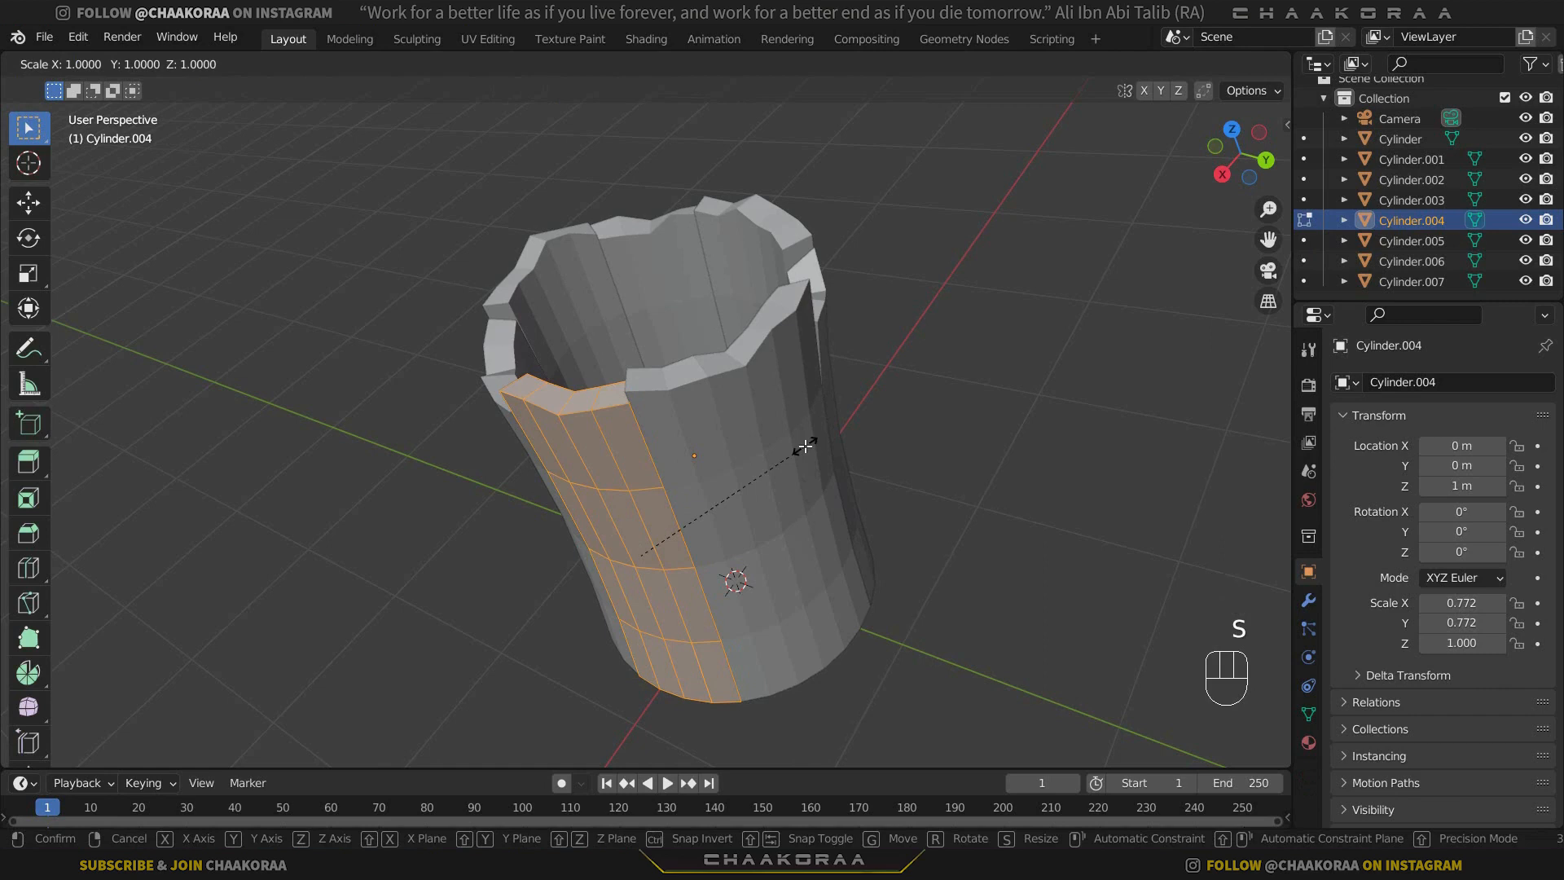
key(y)
key(x)
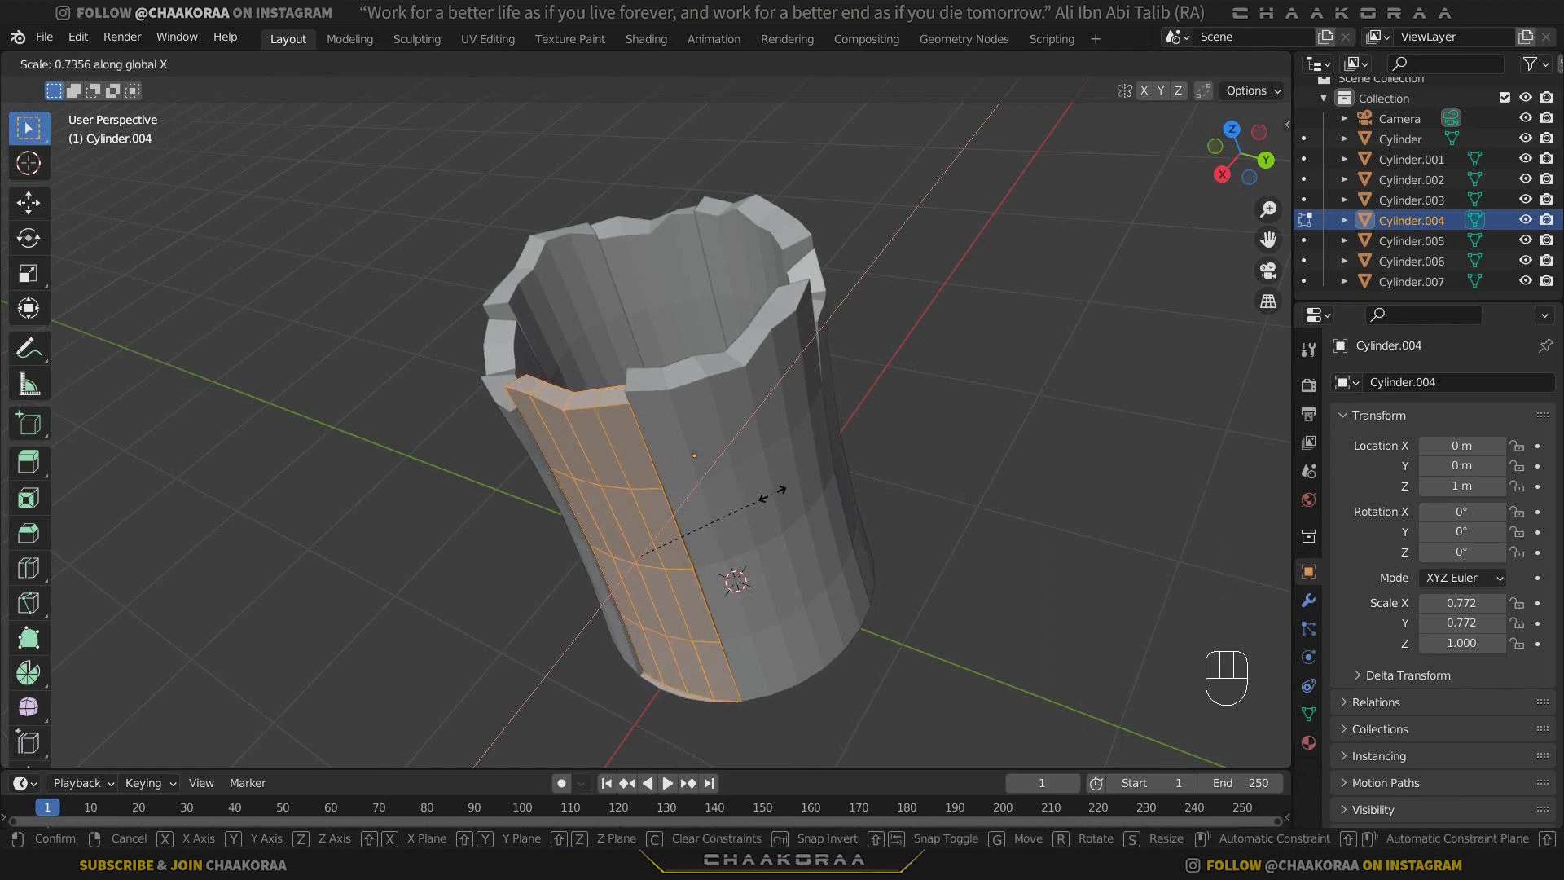
click(773, 492)
key(Tab)
Select Cylinder.002, open it for editing, and enlarge its whole mesh slightly along Y.
middle_drag(772, 492, 614, 445)
click(781, 418)
click(528, 401)
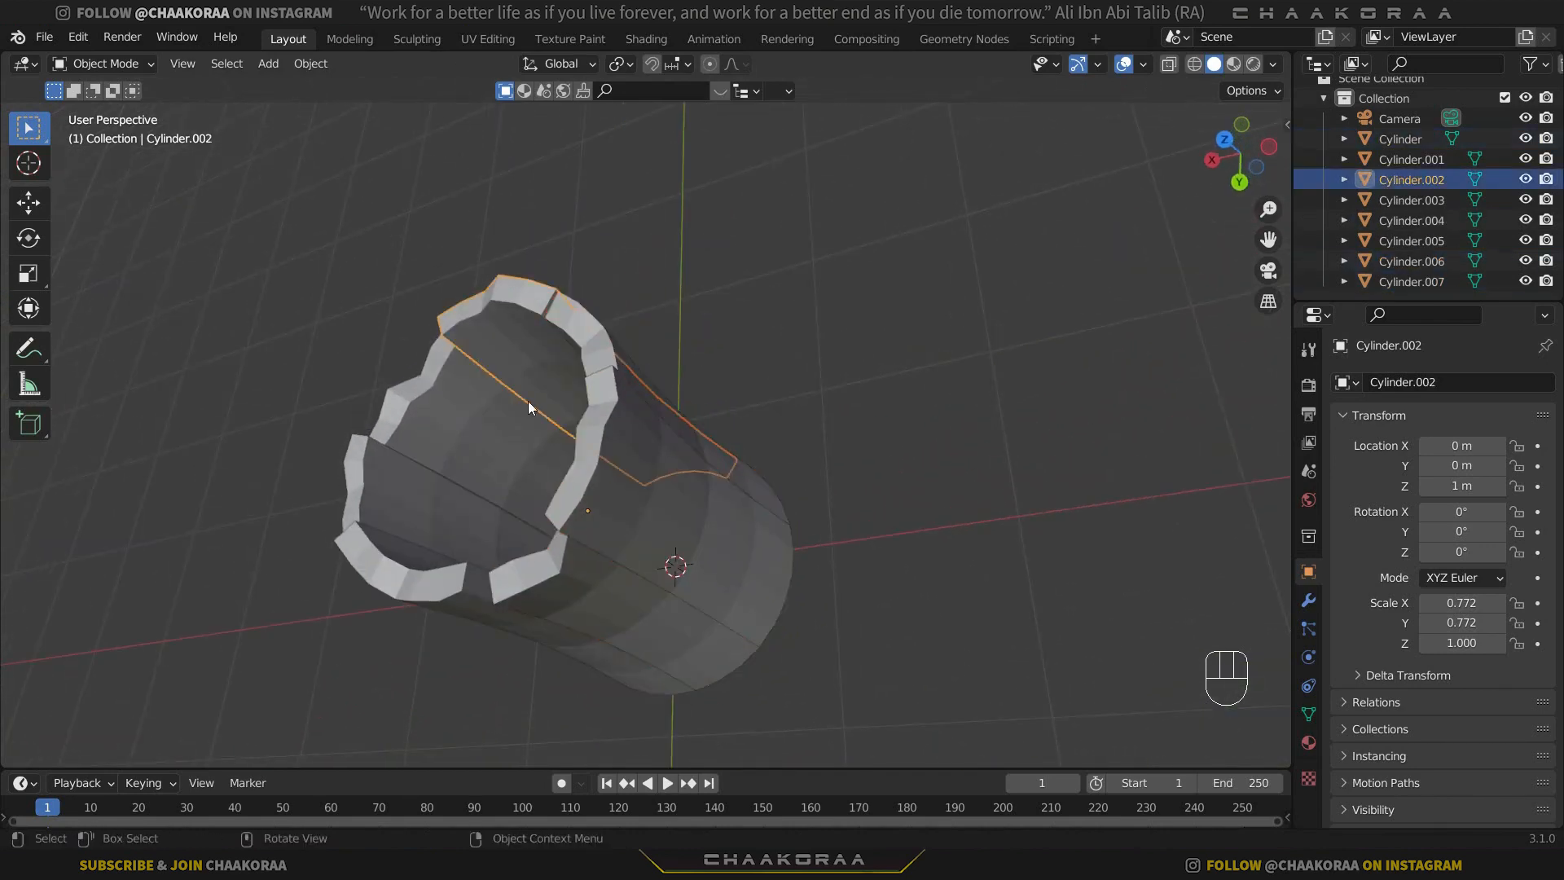
middle_drag(528, 401, 816, 321)
key(Tab)
key(a)
key(s)
key(y)
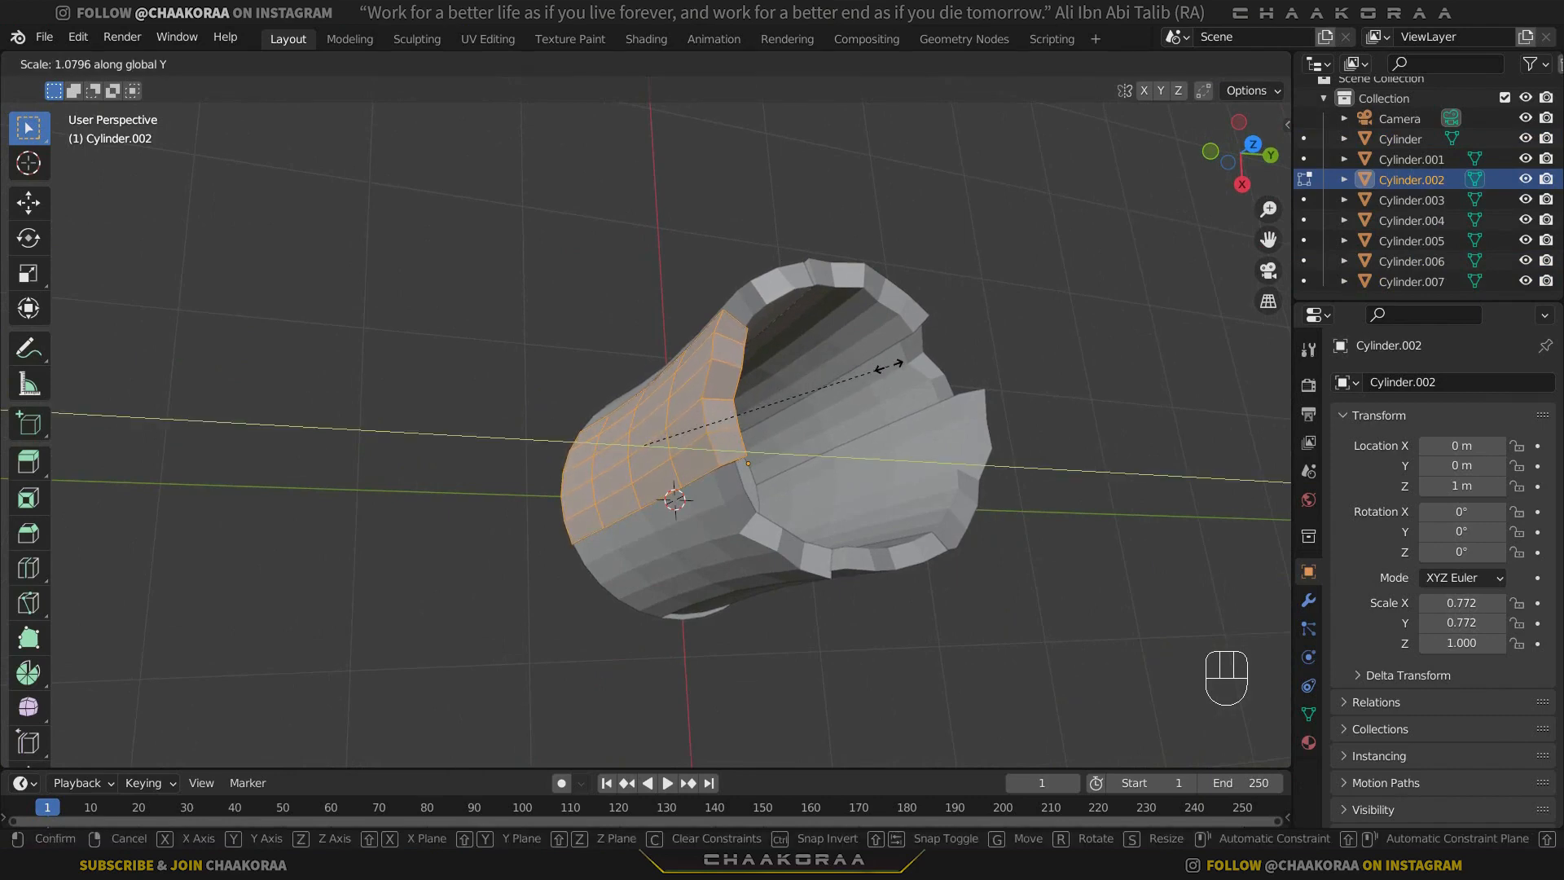
click(878, 369)
Rescale the whole mesh of Cylinder.002 along Y once more and leave Edit Mode.
middle_drag(779, 408, 812, 393)
key(s)
key(y)
click(790, 304)
key(Tab)
Select Cylinder.004 and add a Bevel modifier to it.
click(755, 363)
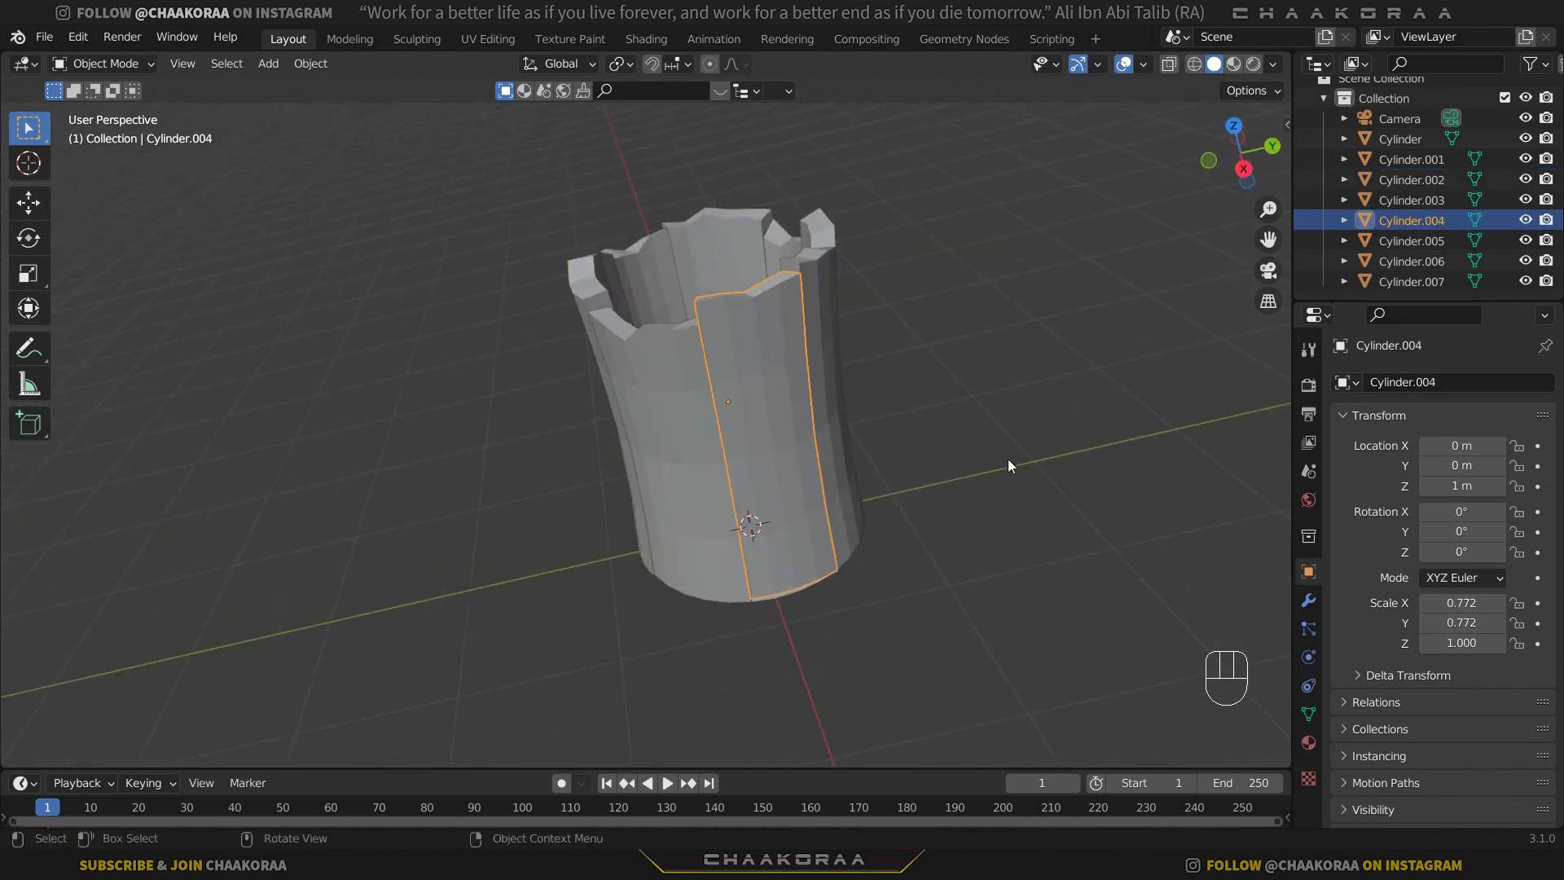
click(1308, 601)
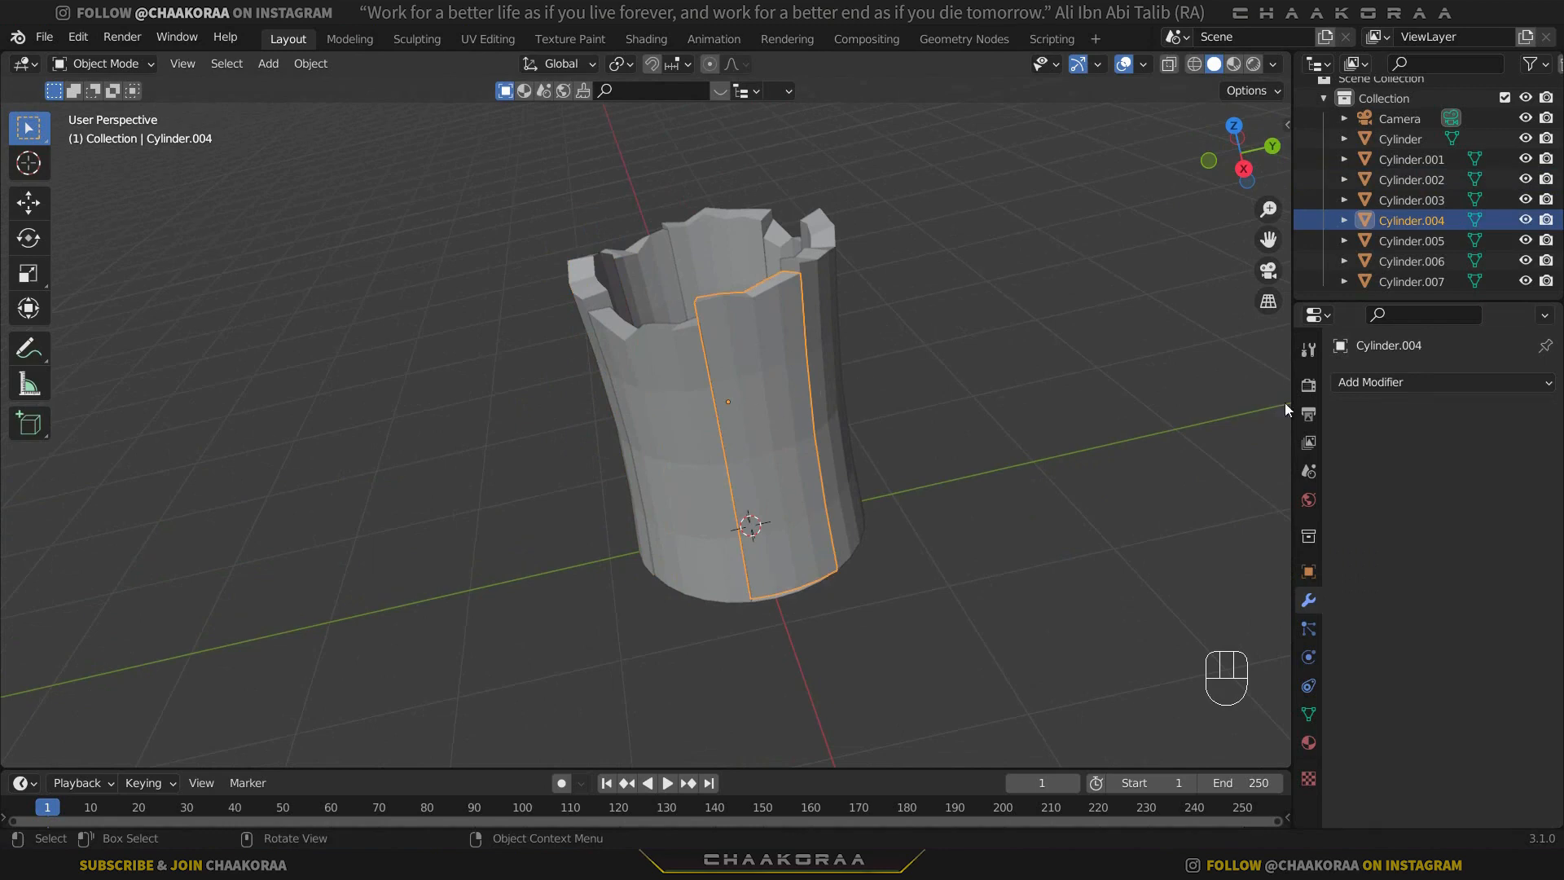
click(1425, 382)
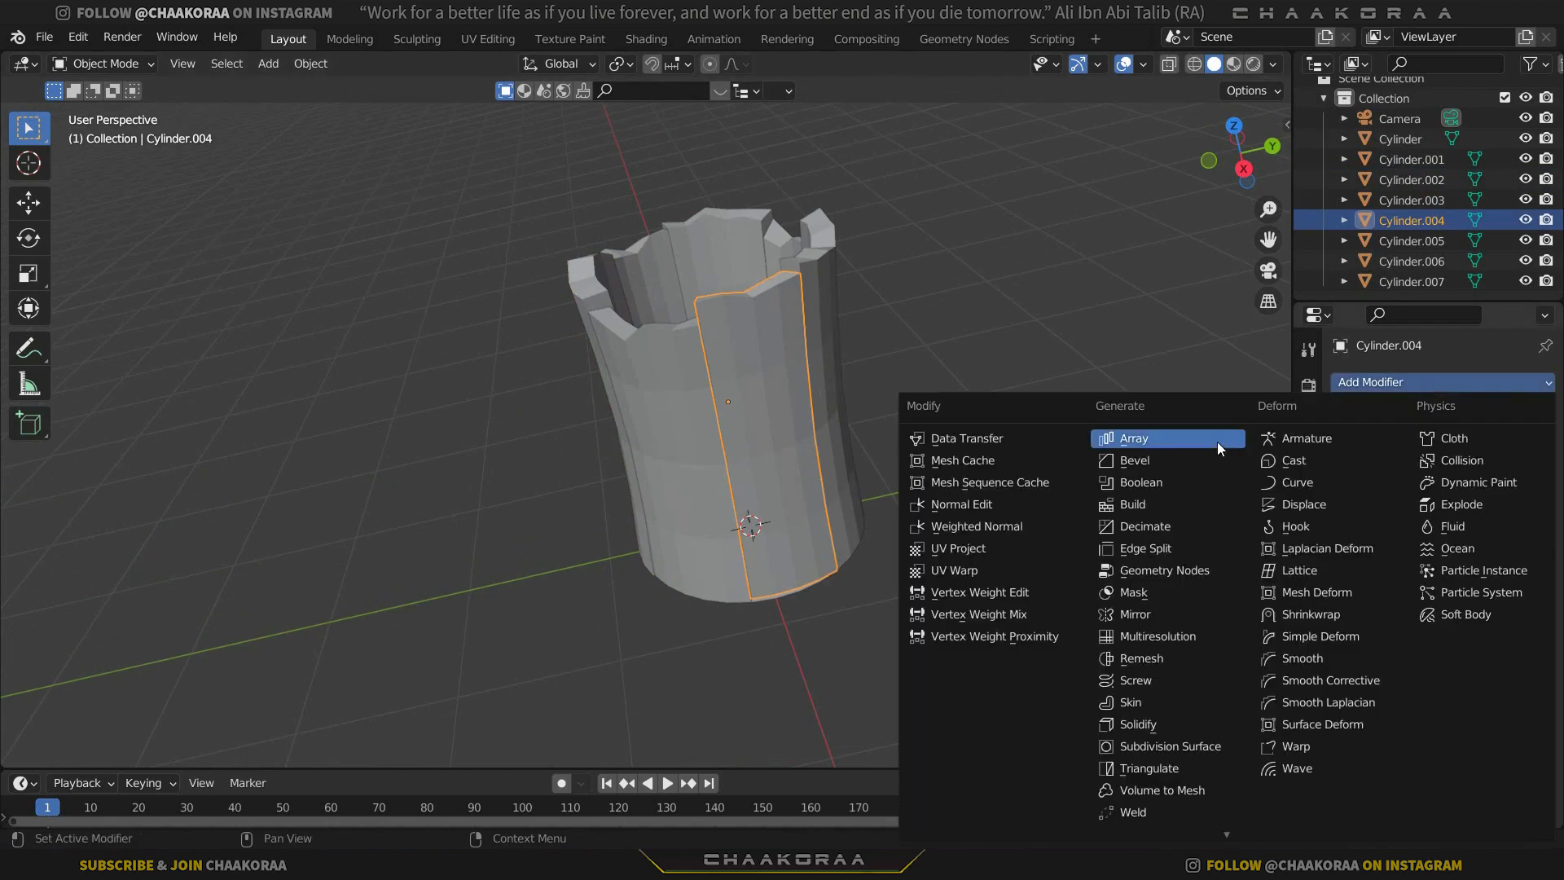
click(1144, 454)
middle_drag(847, 344, 842, 399)
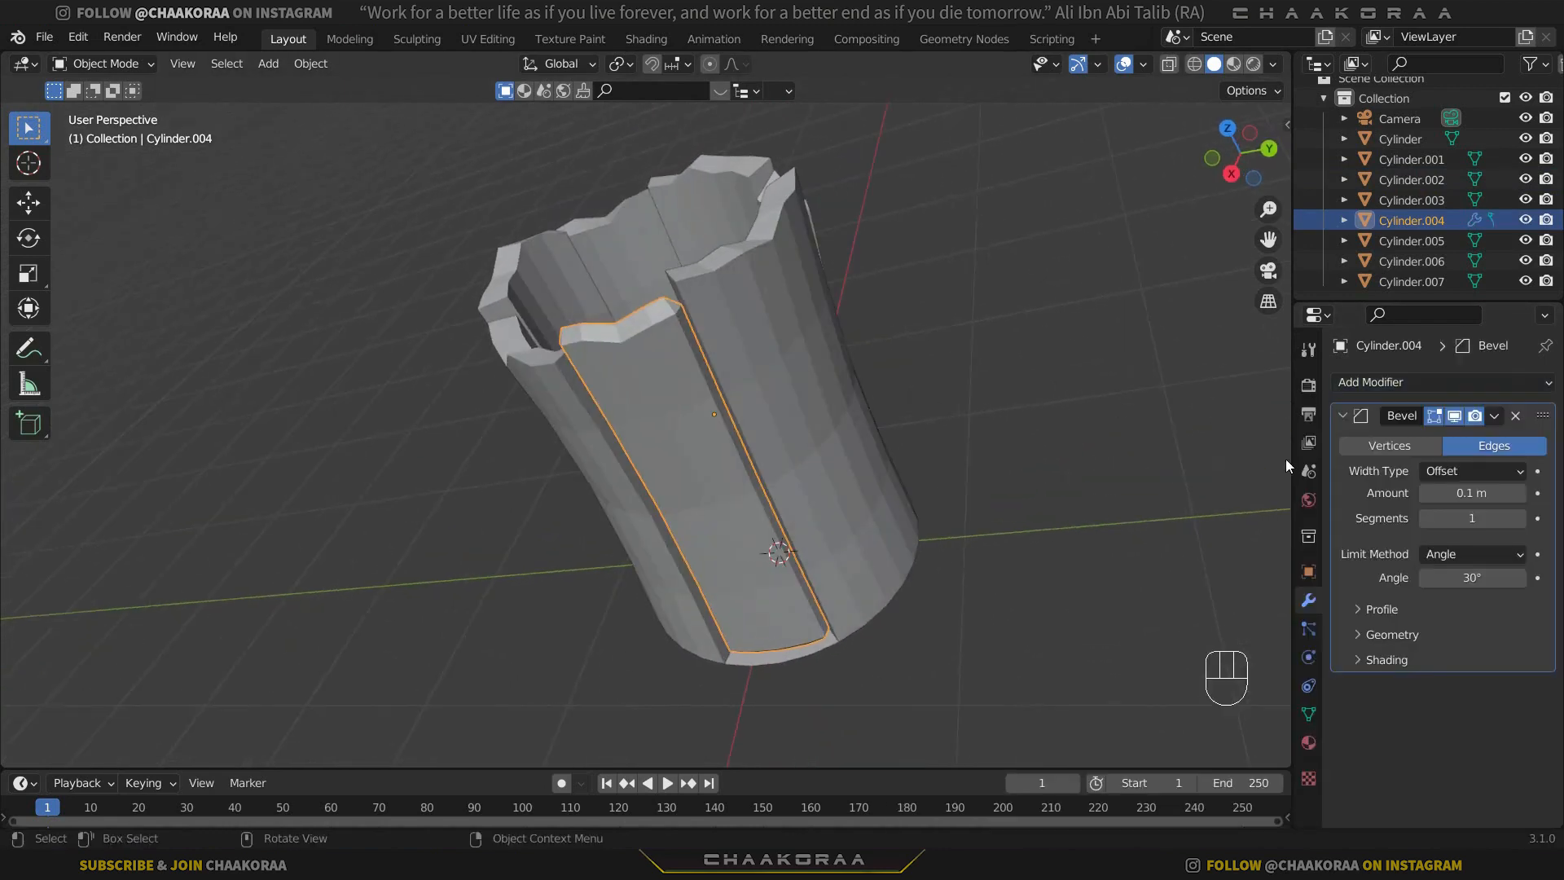
Reduce the Bevel modifier's amount on Cylinder.004 to 0.016 m.
shift+drag(1494, 494, 1466, 494)
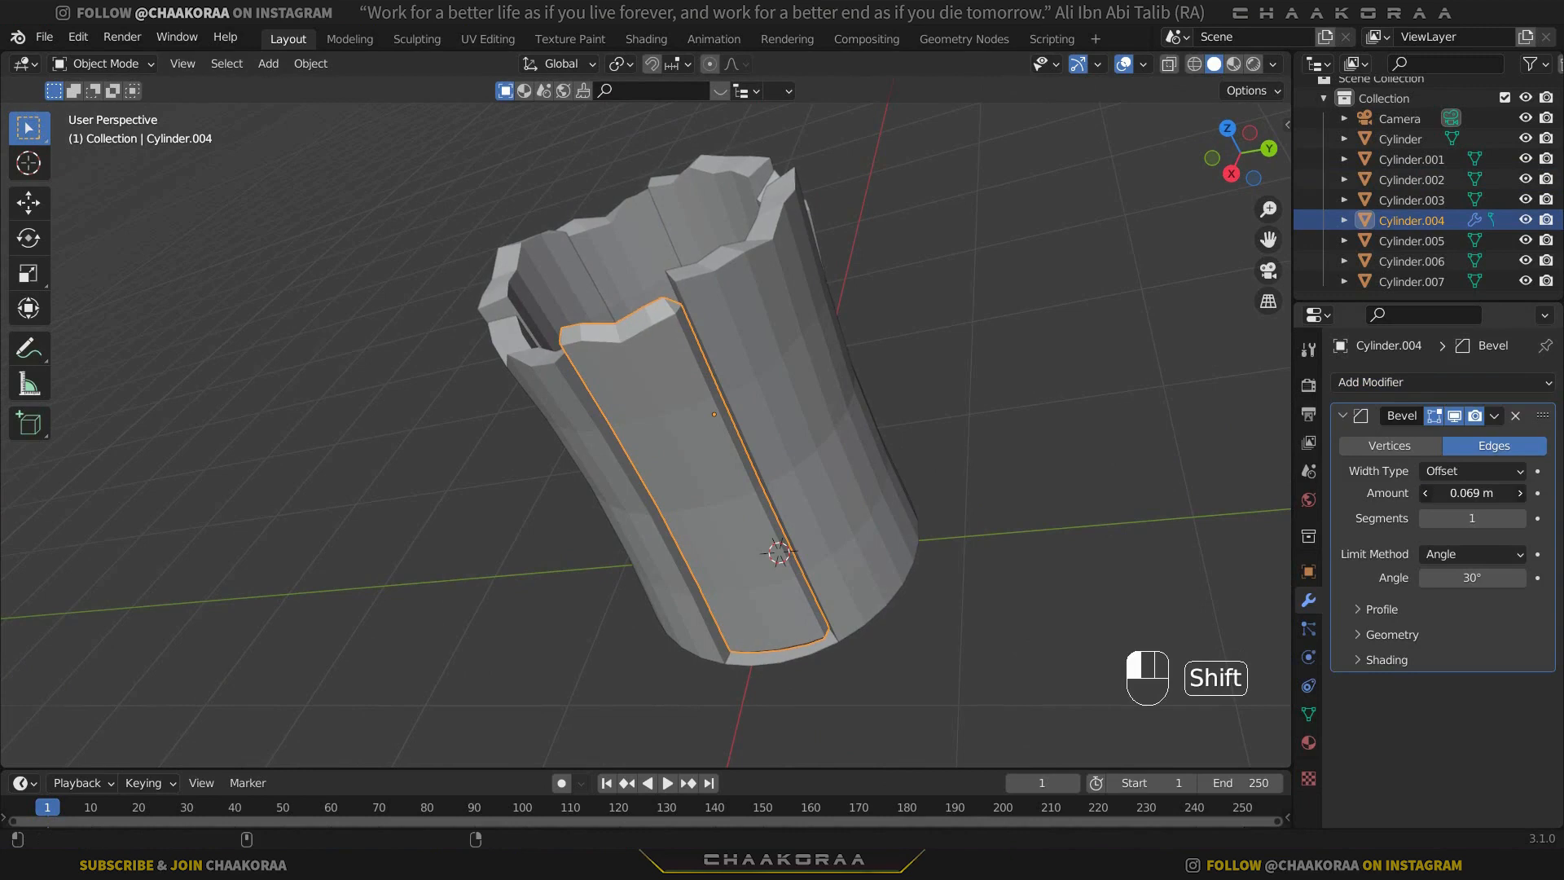
shift+drag(1466, 495, 1450, 495)
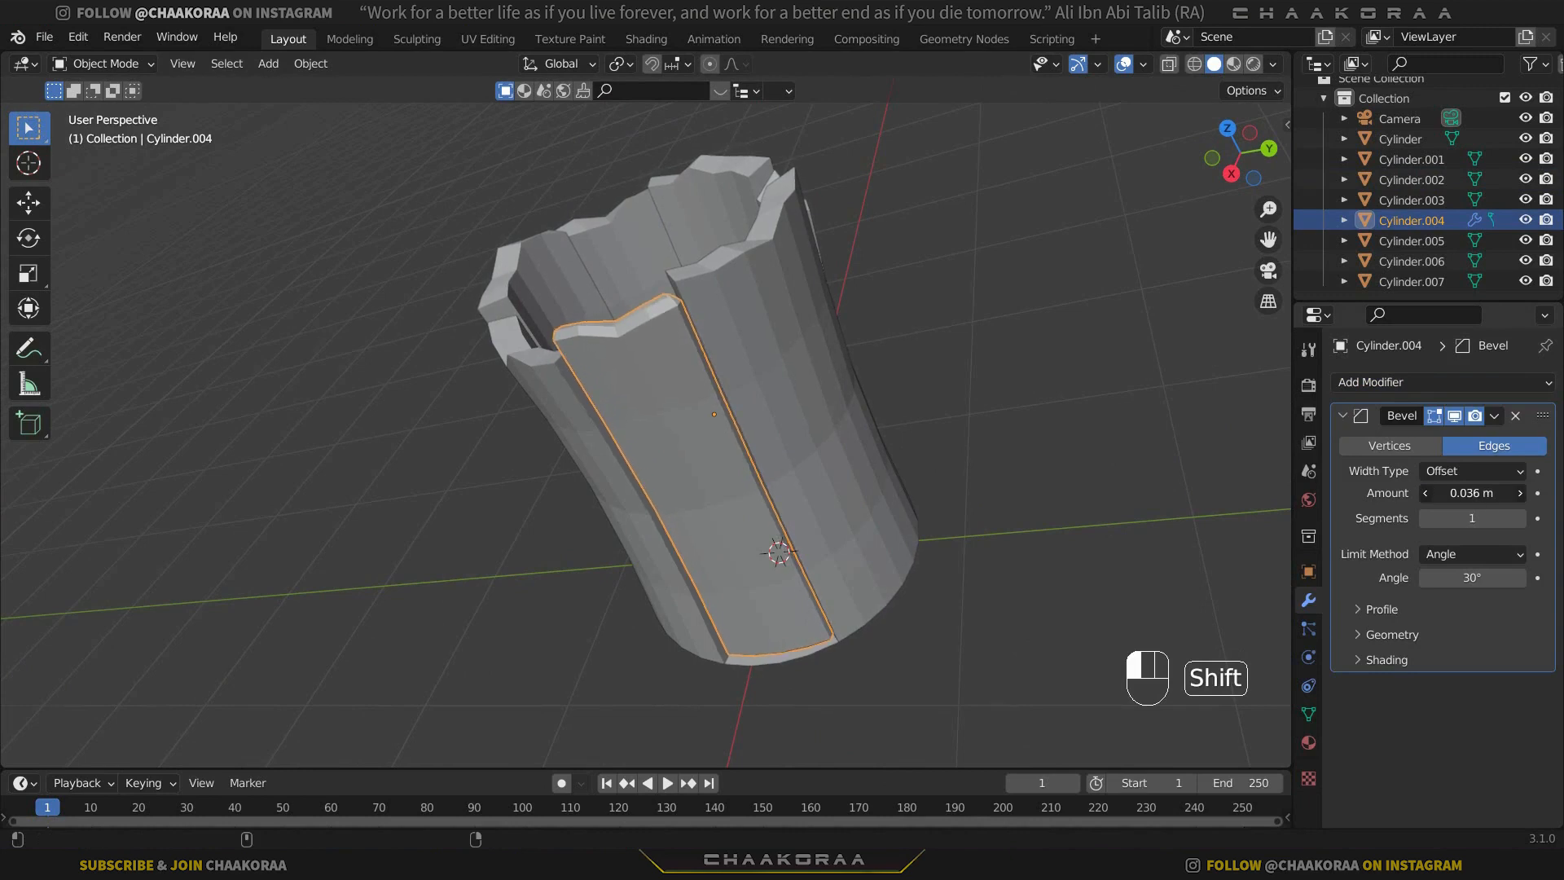
scroll(559, 339, up, 8)
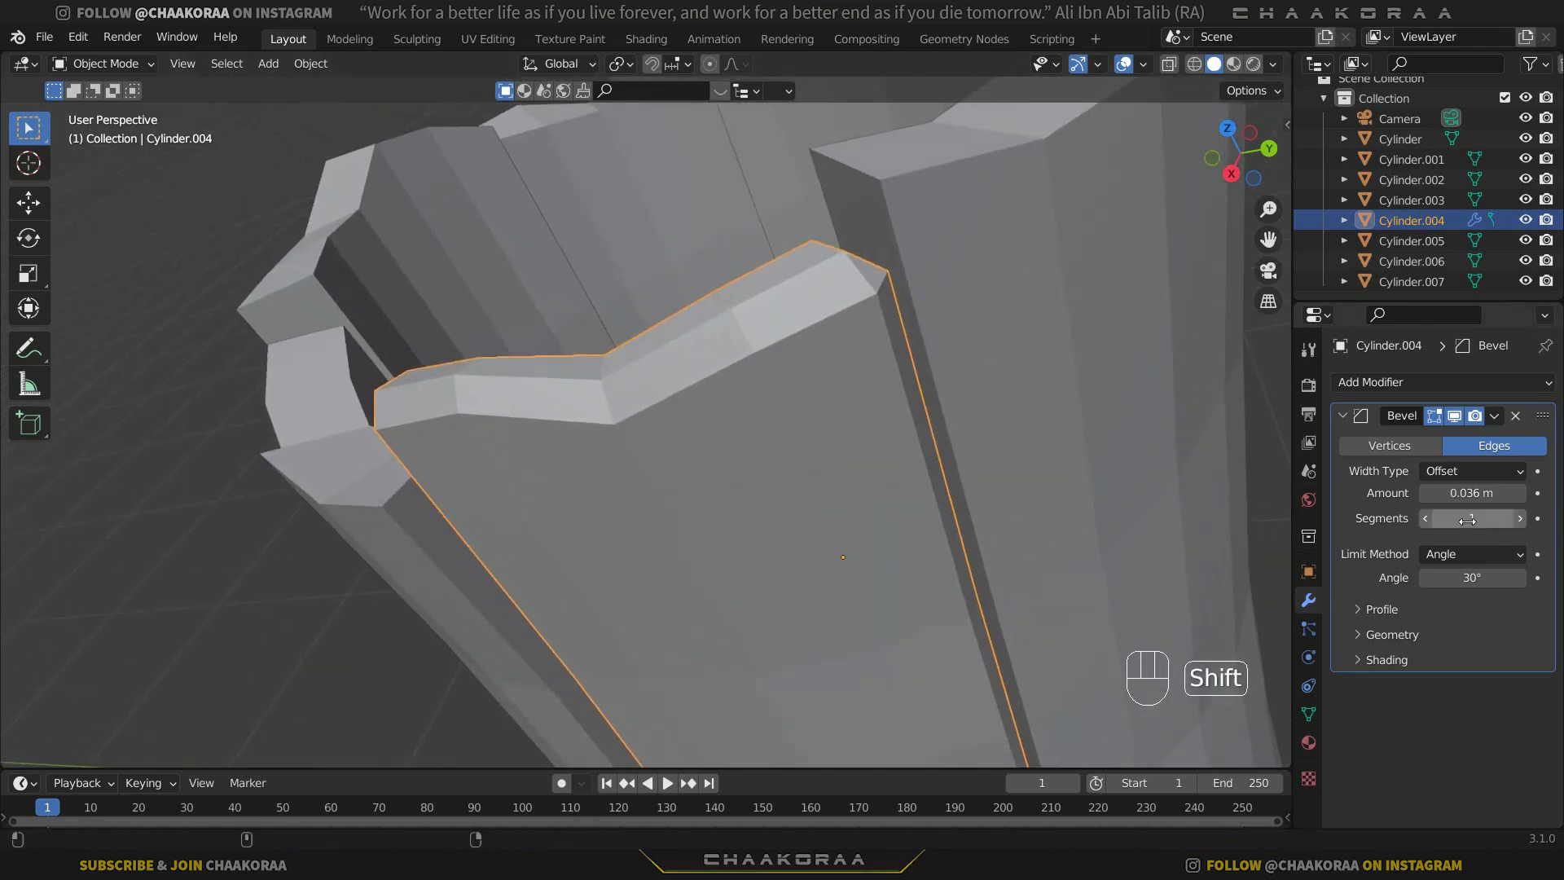
shift+drag(1497, 494, 1463, 495)
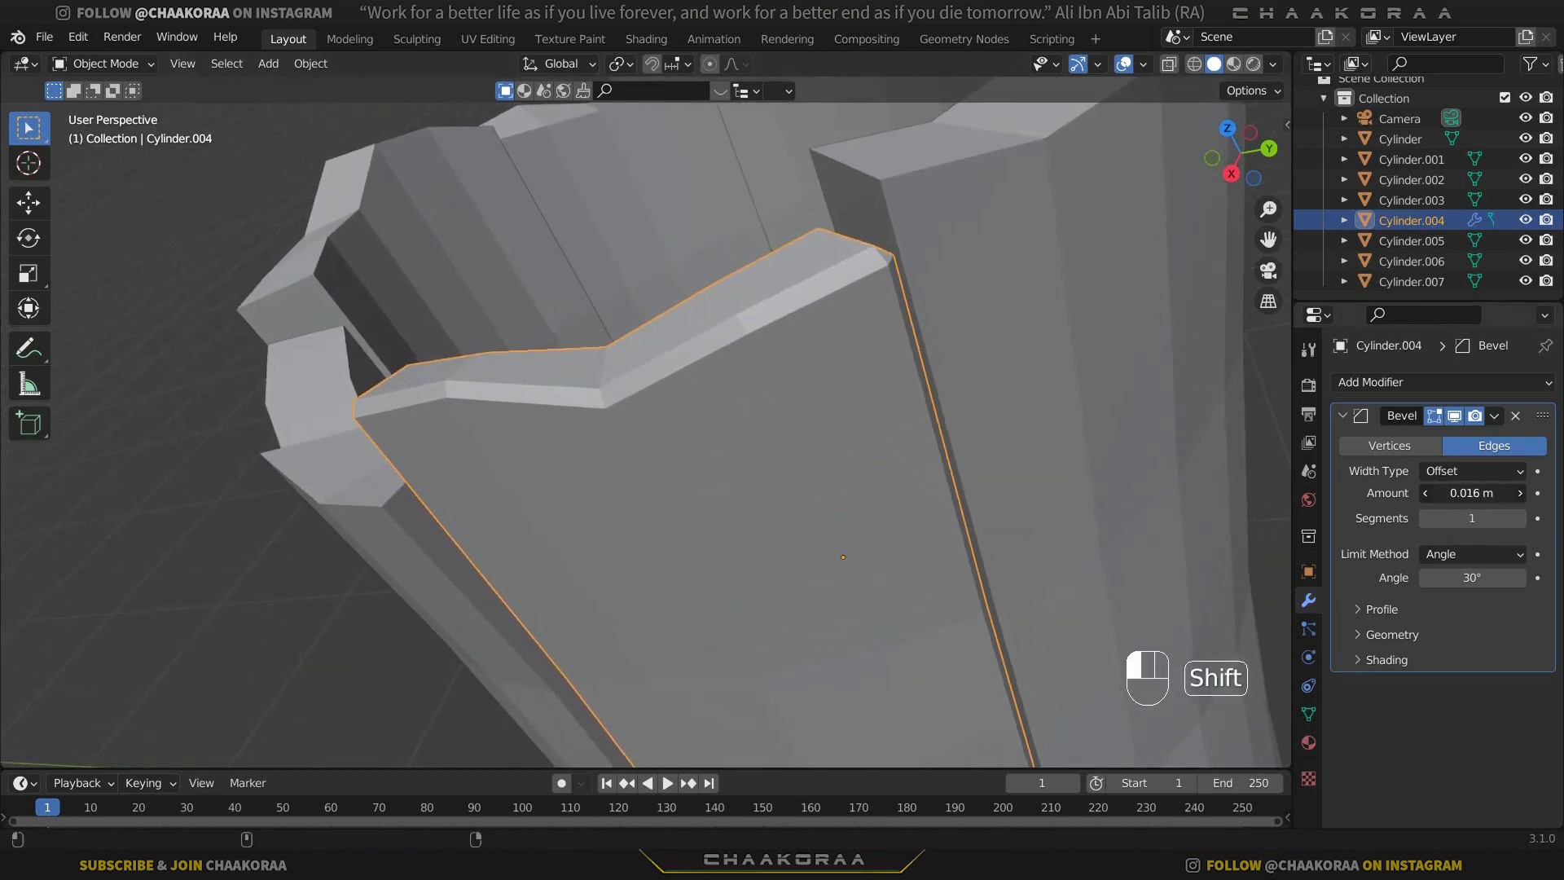
click(1472, 506)
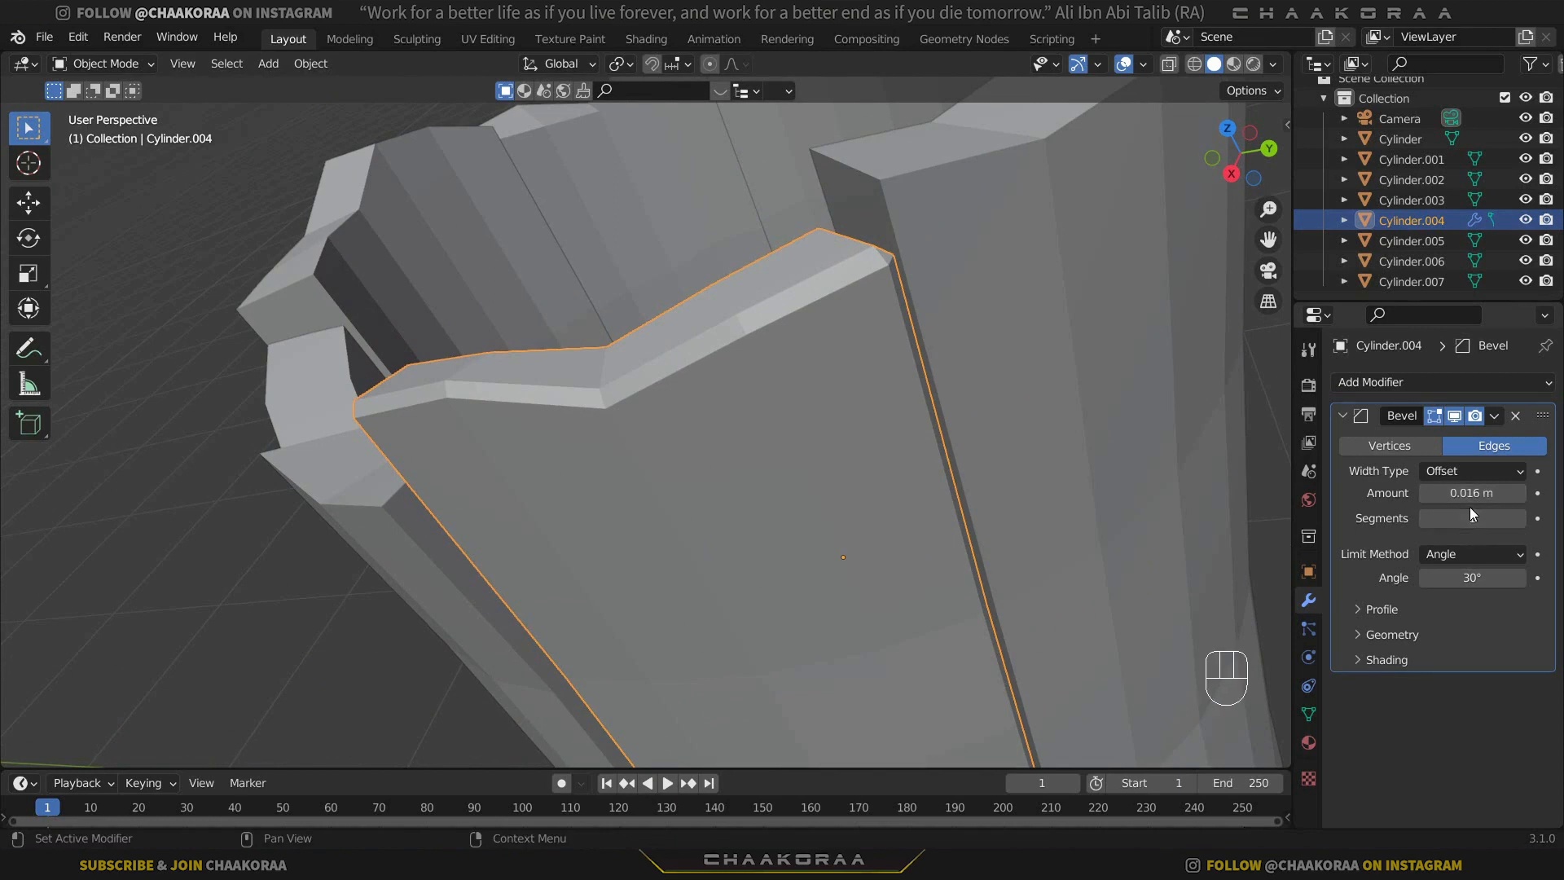
scroll(790, 480, down, 6)
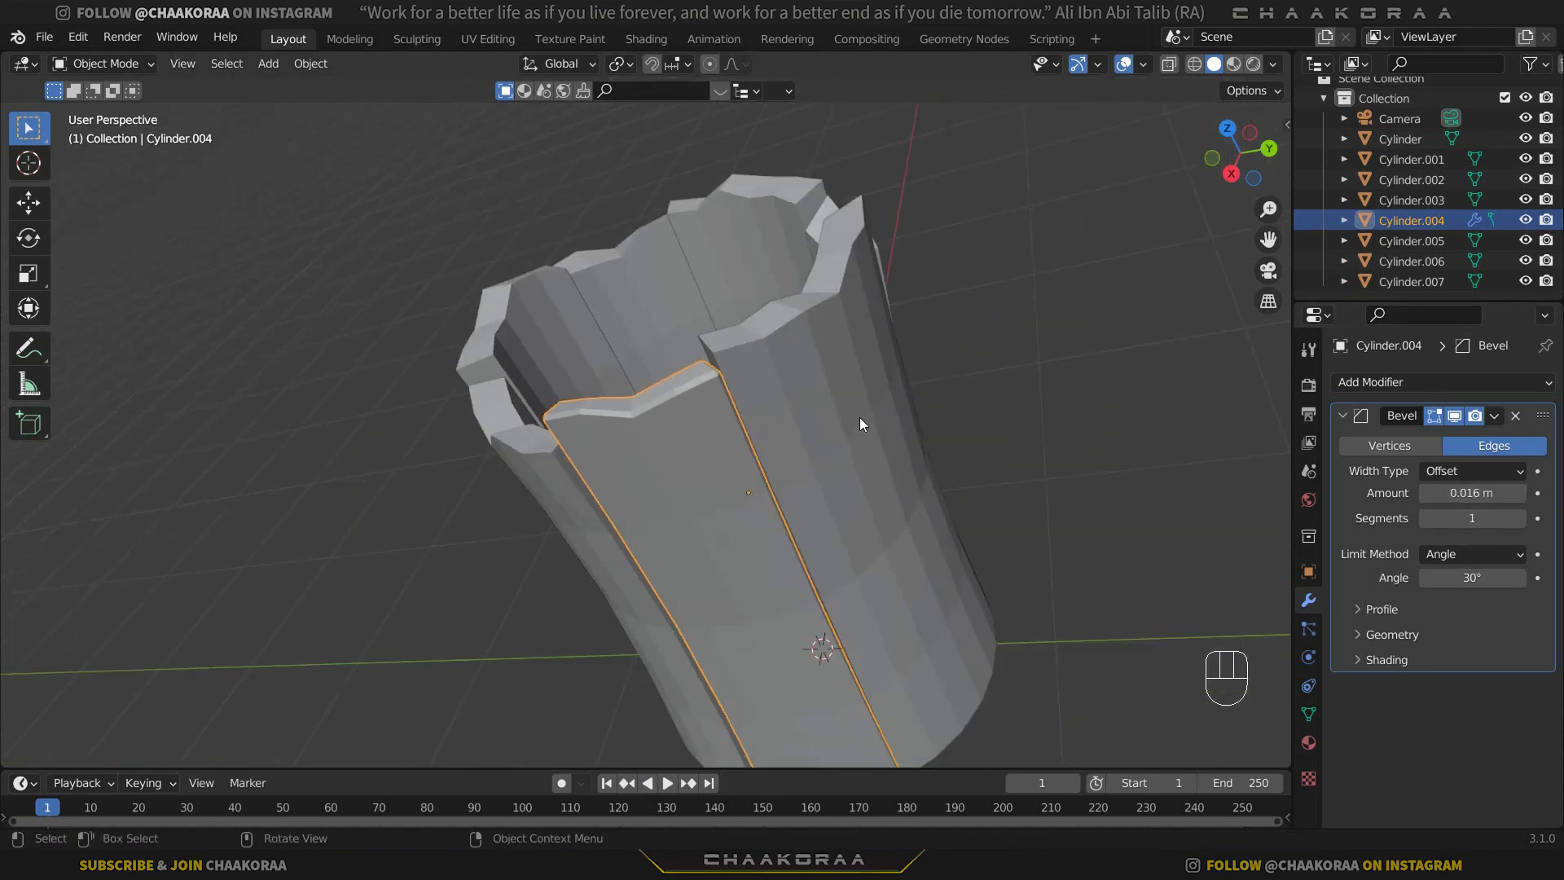
Copy the Bevel modifier from Cylinder.004 to all the other wall sections, leaving out Cylinder.001, and clear the selection.
click(858, 419)
shift+click(798, 225)
shift+click(671, 256)
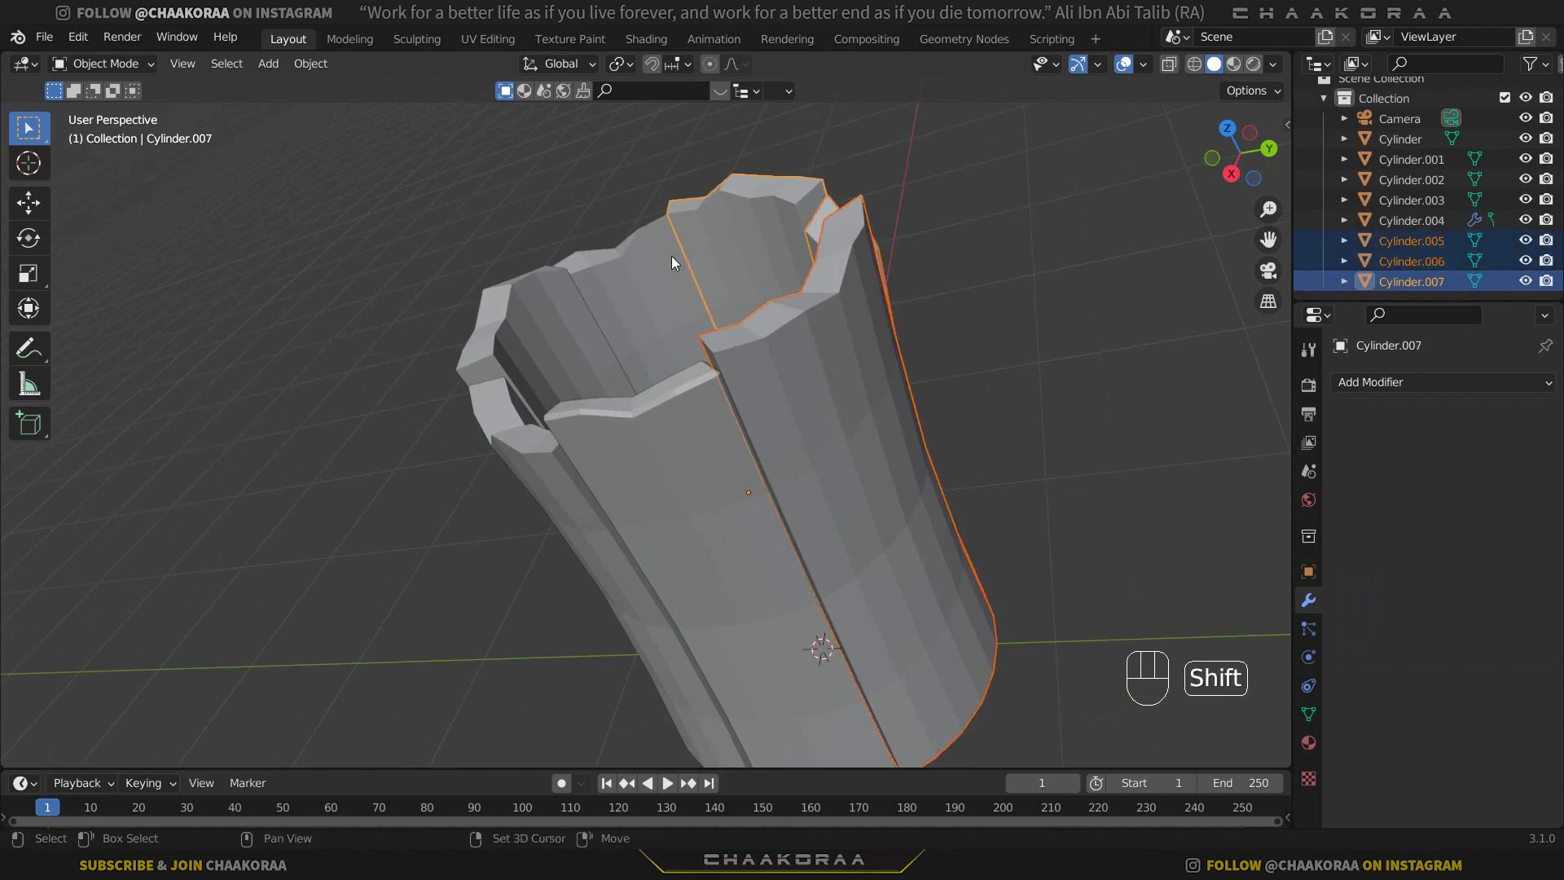
shift+click(506, 321)
shift+click(490, 393)
shift+click(533, 439)
shift+click(688, 444)
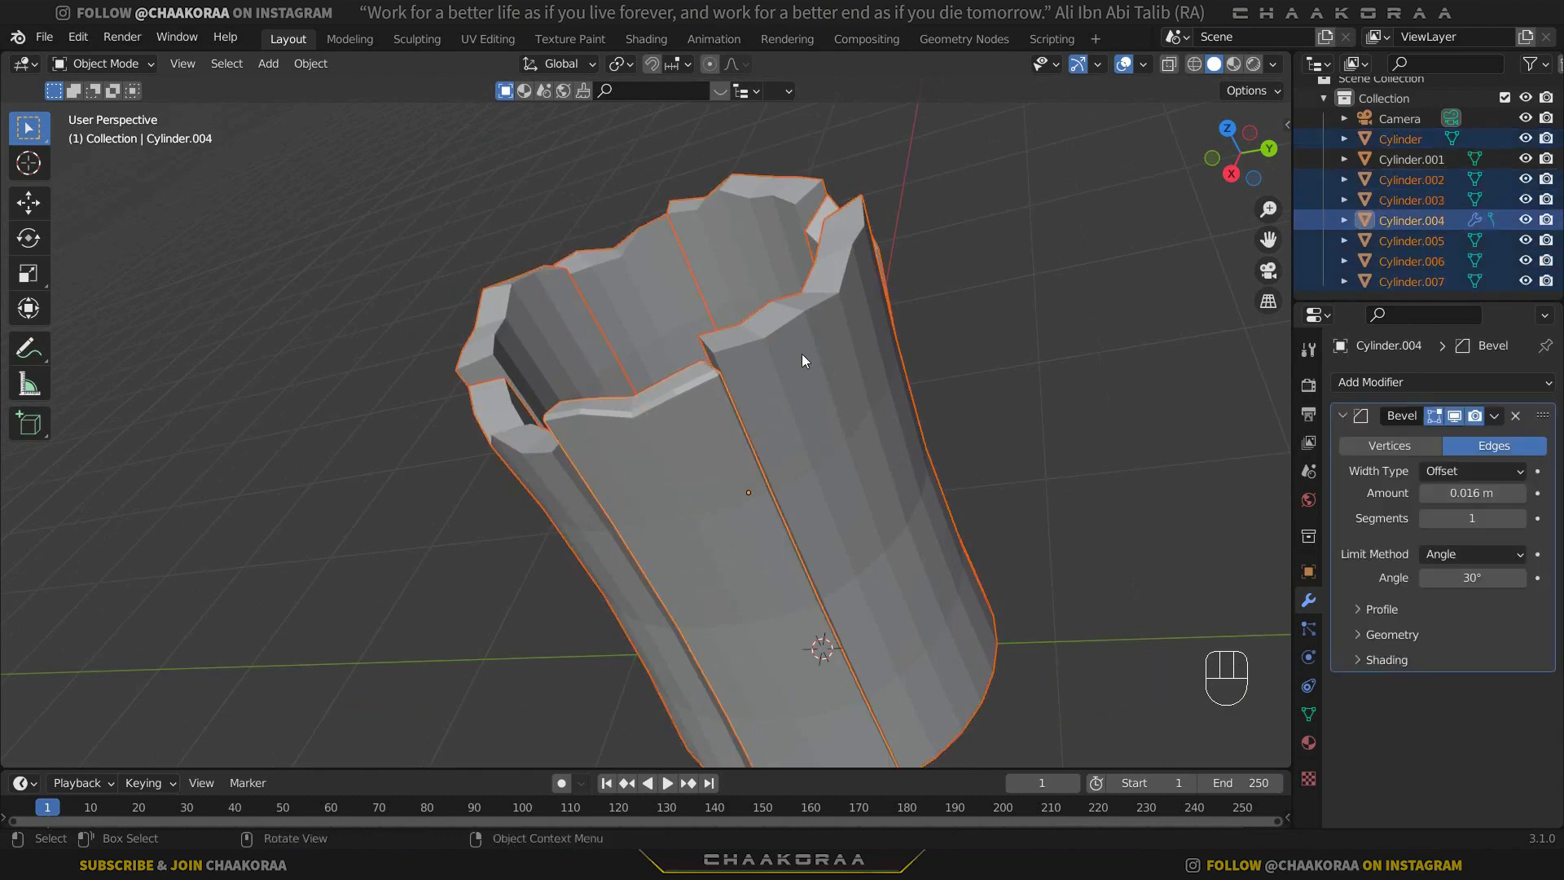
key(ctrl+l)
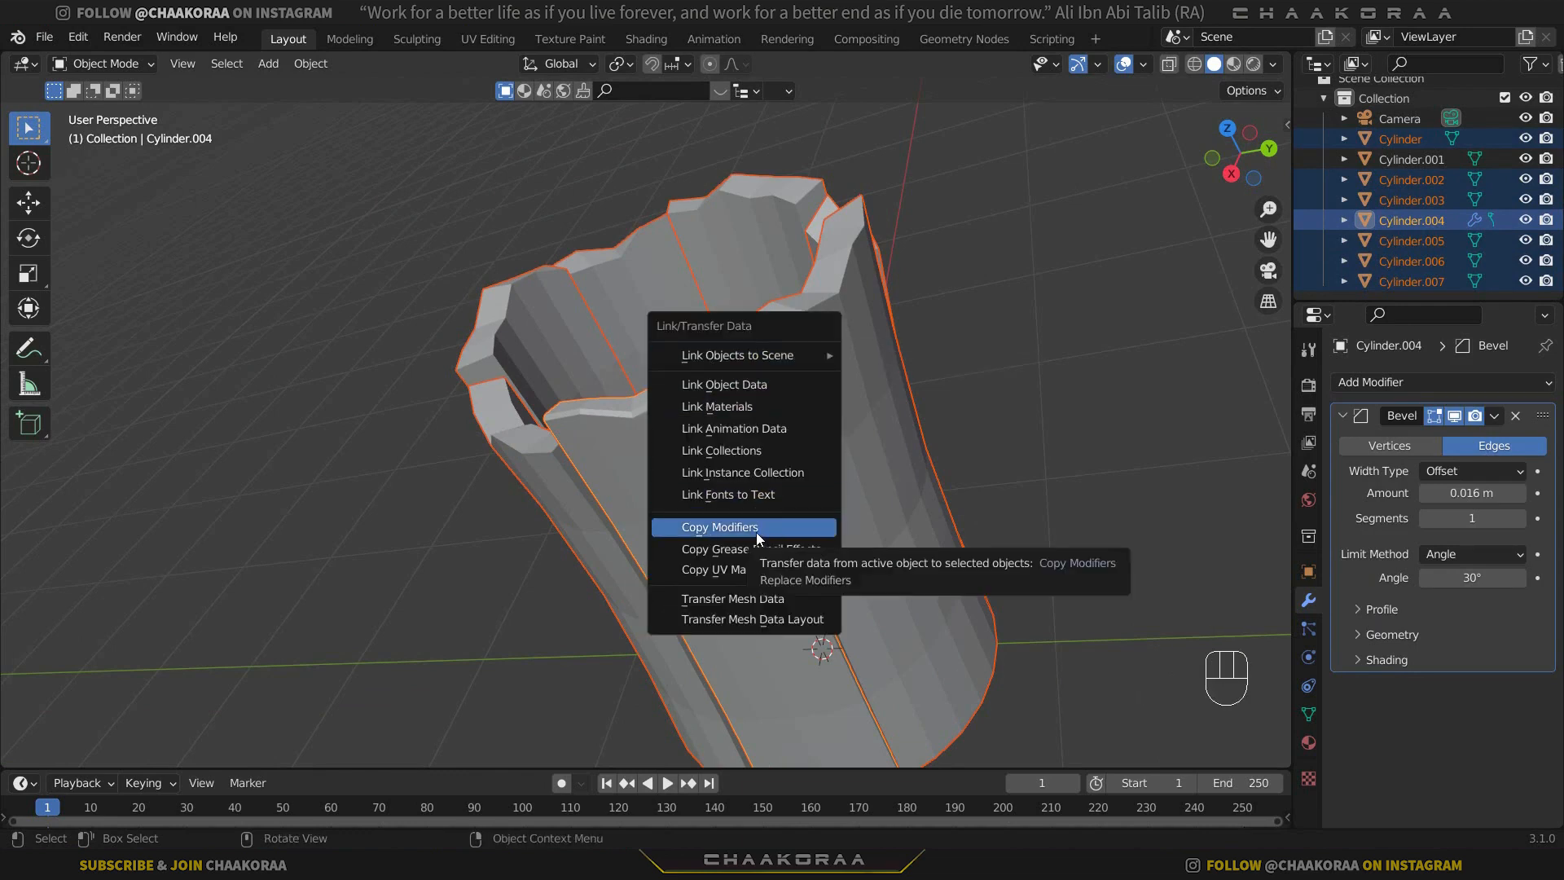
click(717, 527)
click(971, 284)
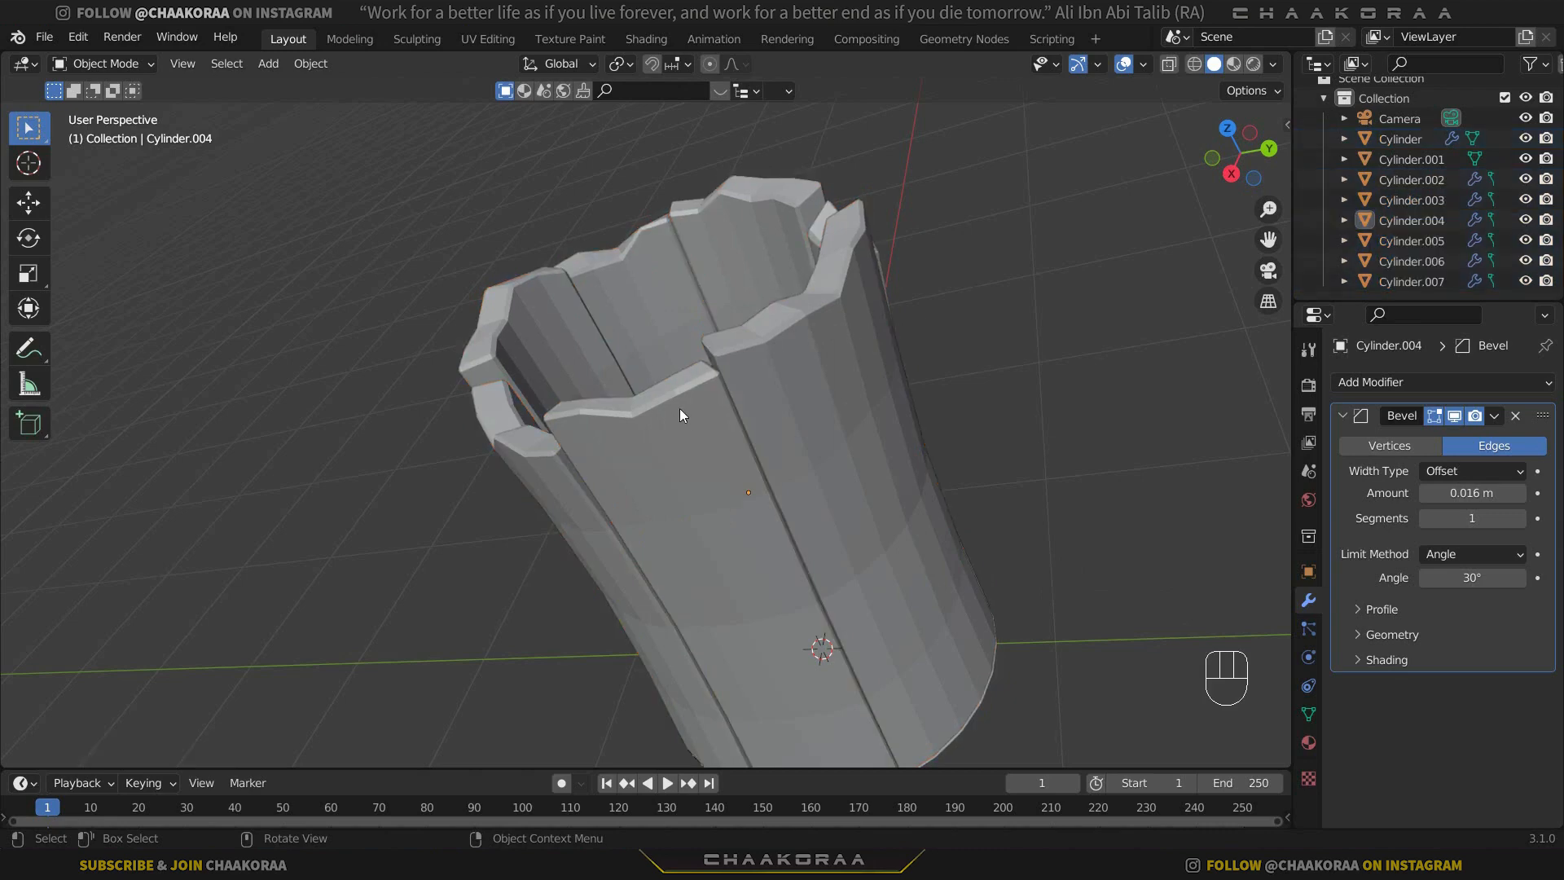
Select the base disc Cylinder.001, scale it down slightly inside the walls' outer edge, and readjust its size as seen from below.
scroll(660, 399, up, 3)
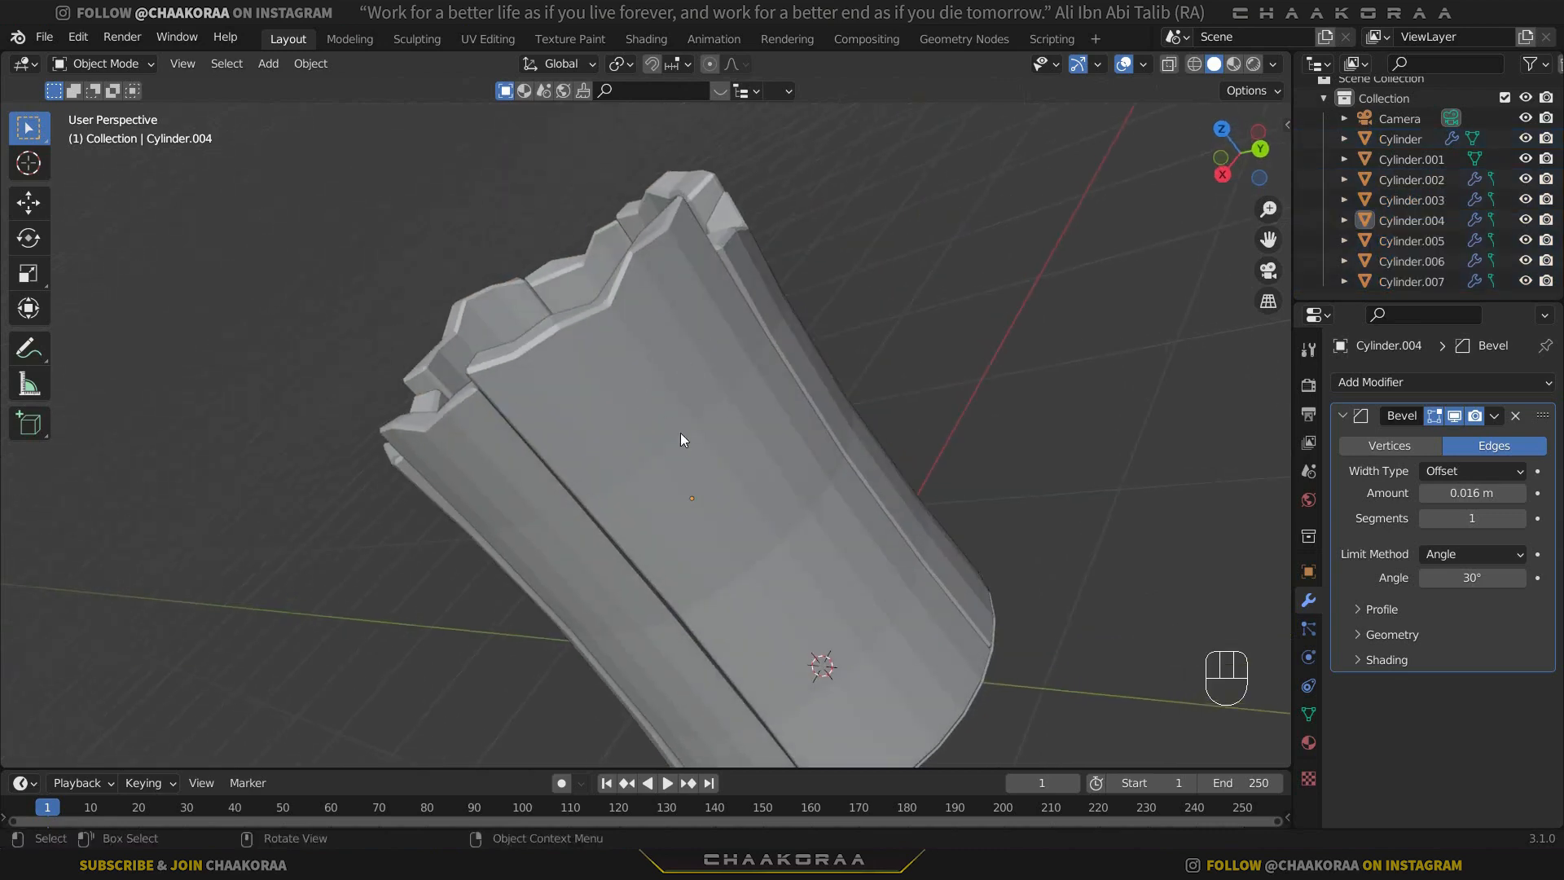
middle_drag(629, 405, 746, 506)
click(750, 506)
scroll(774, 509, up, 3)
middle_drag(776, 569, 779, 439)
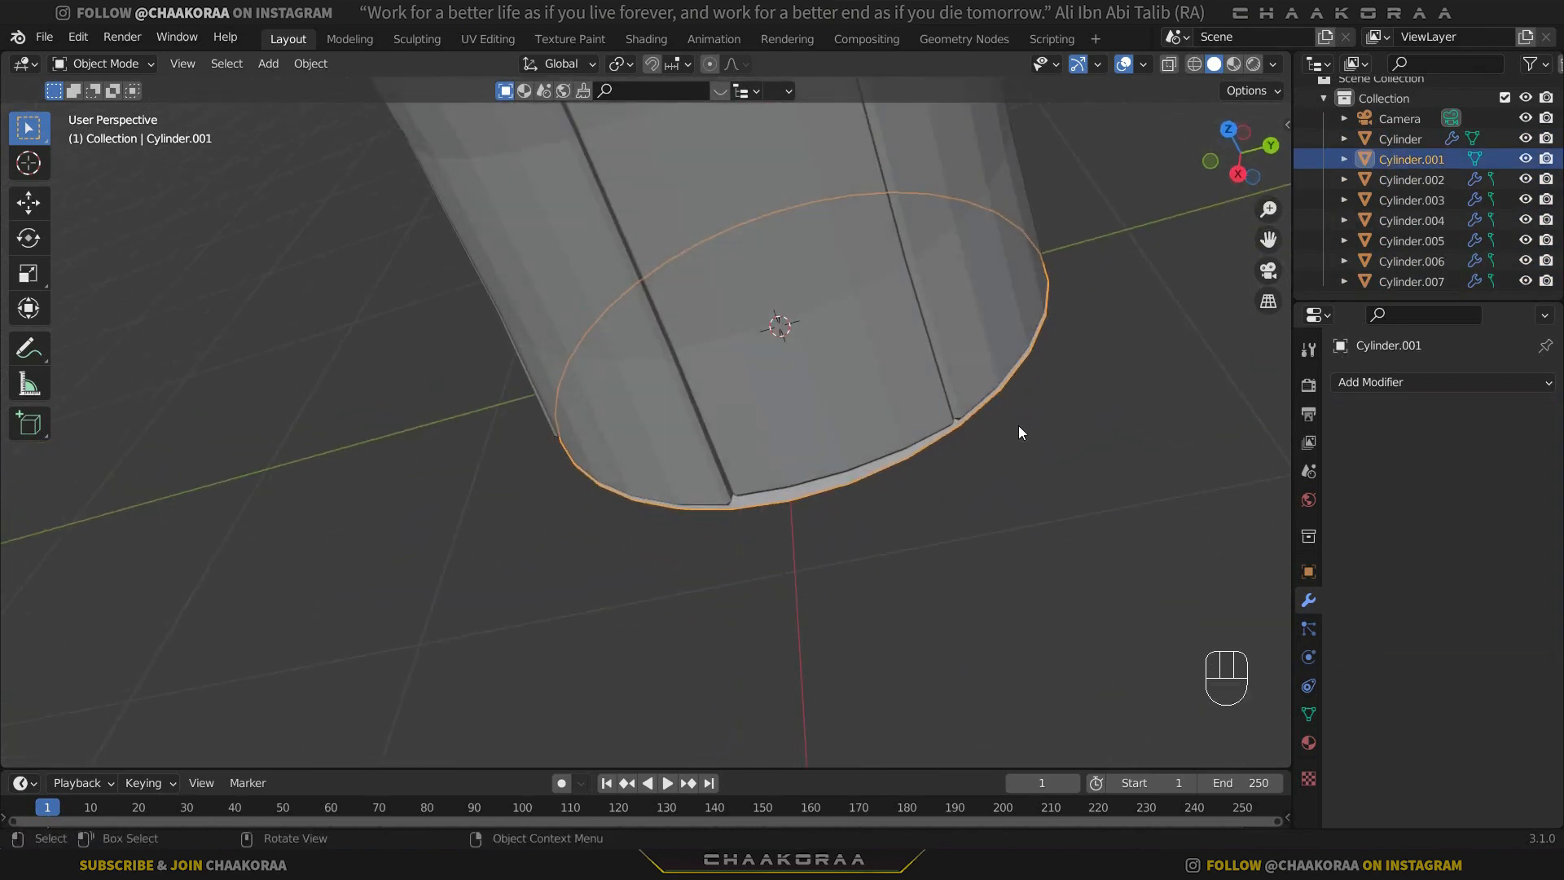
key(s)
click(709, 371)
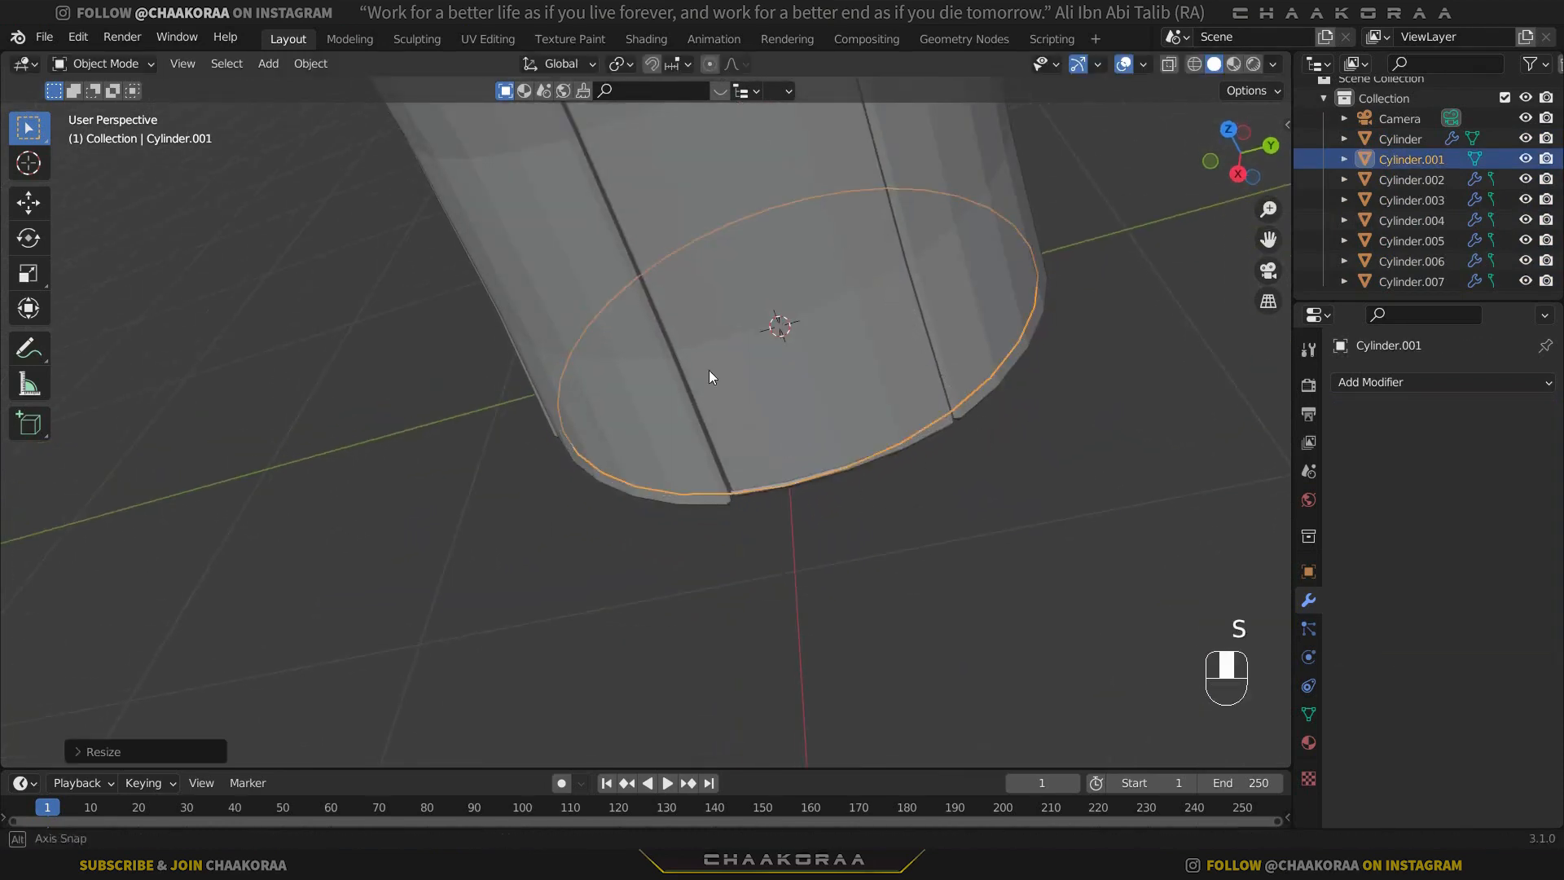
middle_drag(710, 370, 894, 370)
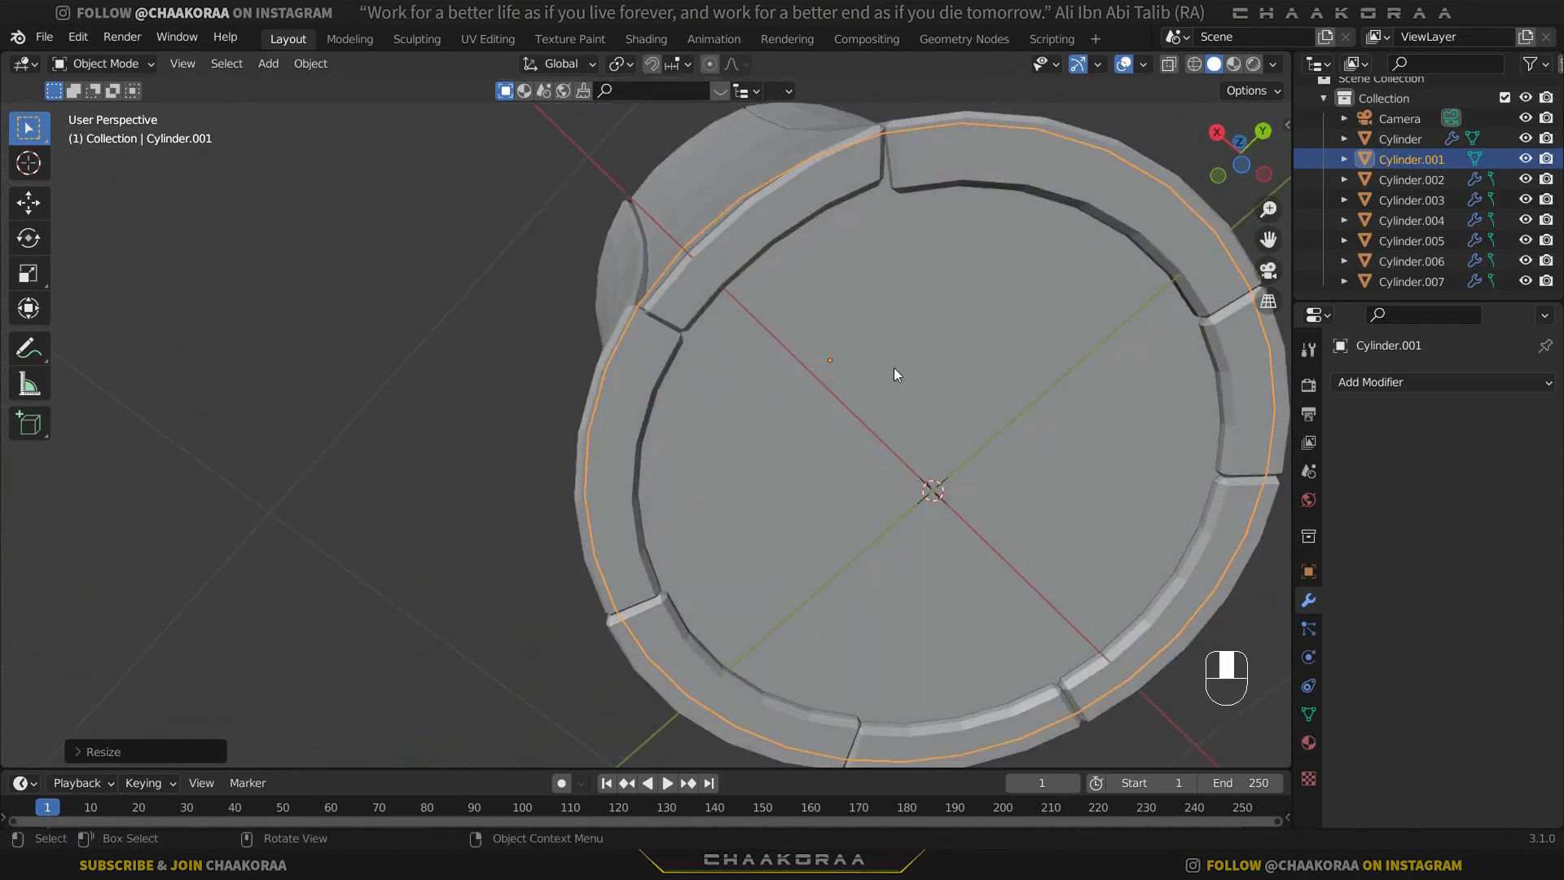
key(s)
click(1006, 367)
Raise the base disc Cylinder.001 slightly along Z so it sits inside the lower wall opening.
middle_drag(927, 459, 804, 447)
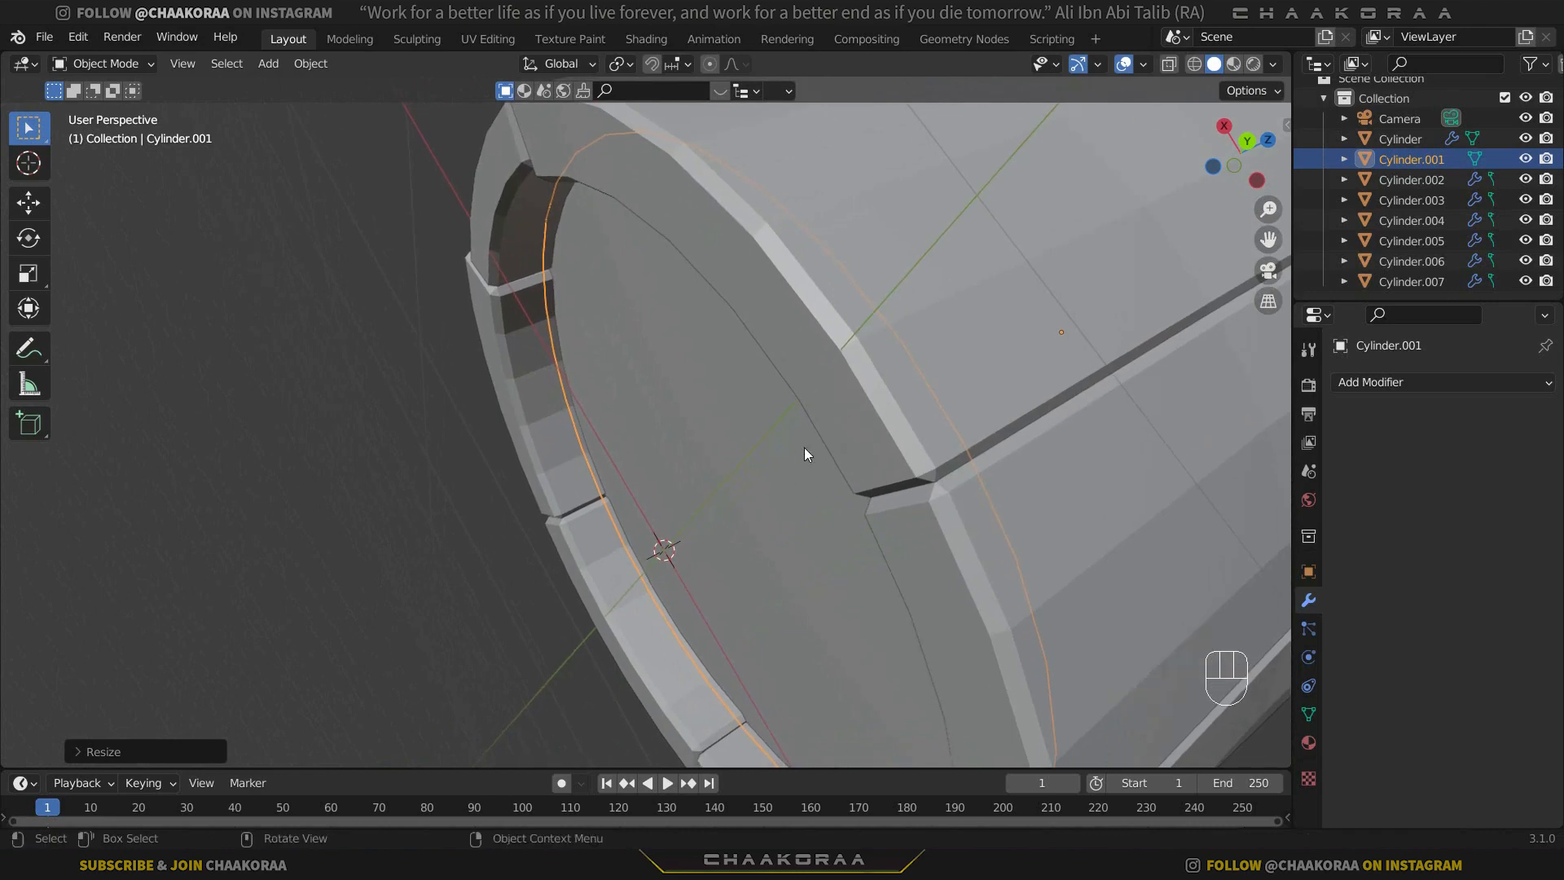
key(g)
key(y)
key(z)
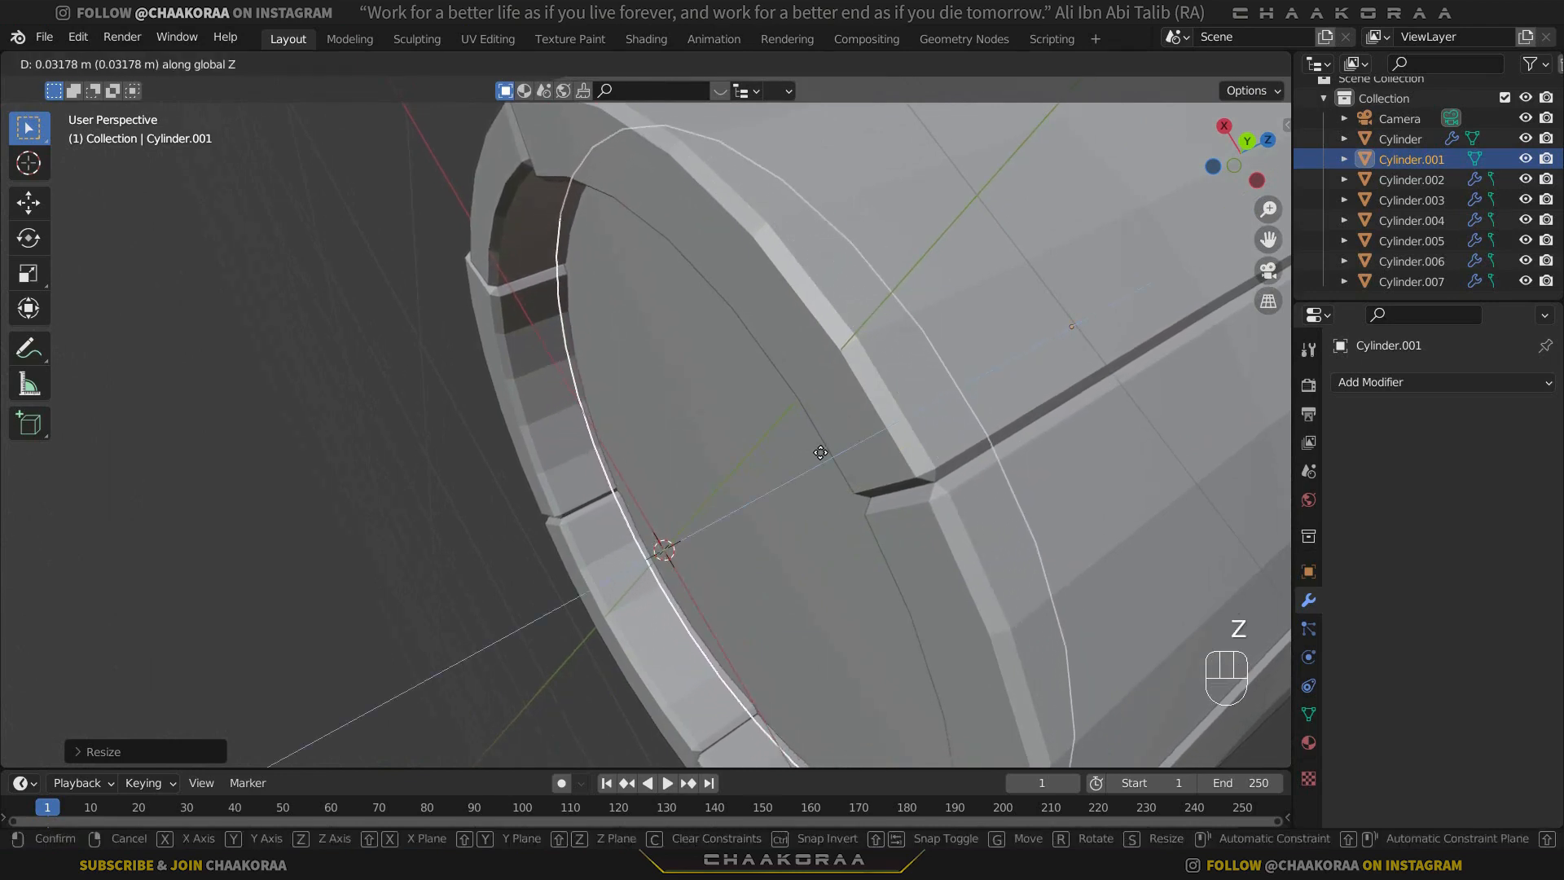
click(831, 452)
Set the origin of all objects to their geometry and check it on individual wall sections and the base disc.
middle_drag(498, 356, 661, 356)
key(a)
right_click(831, 277)
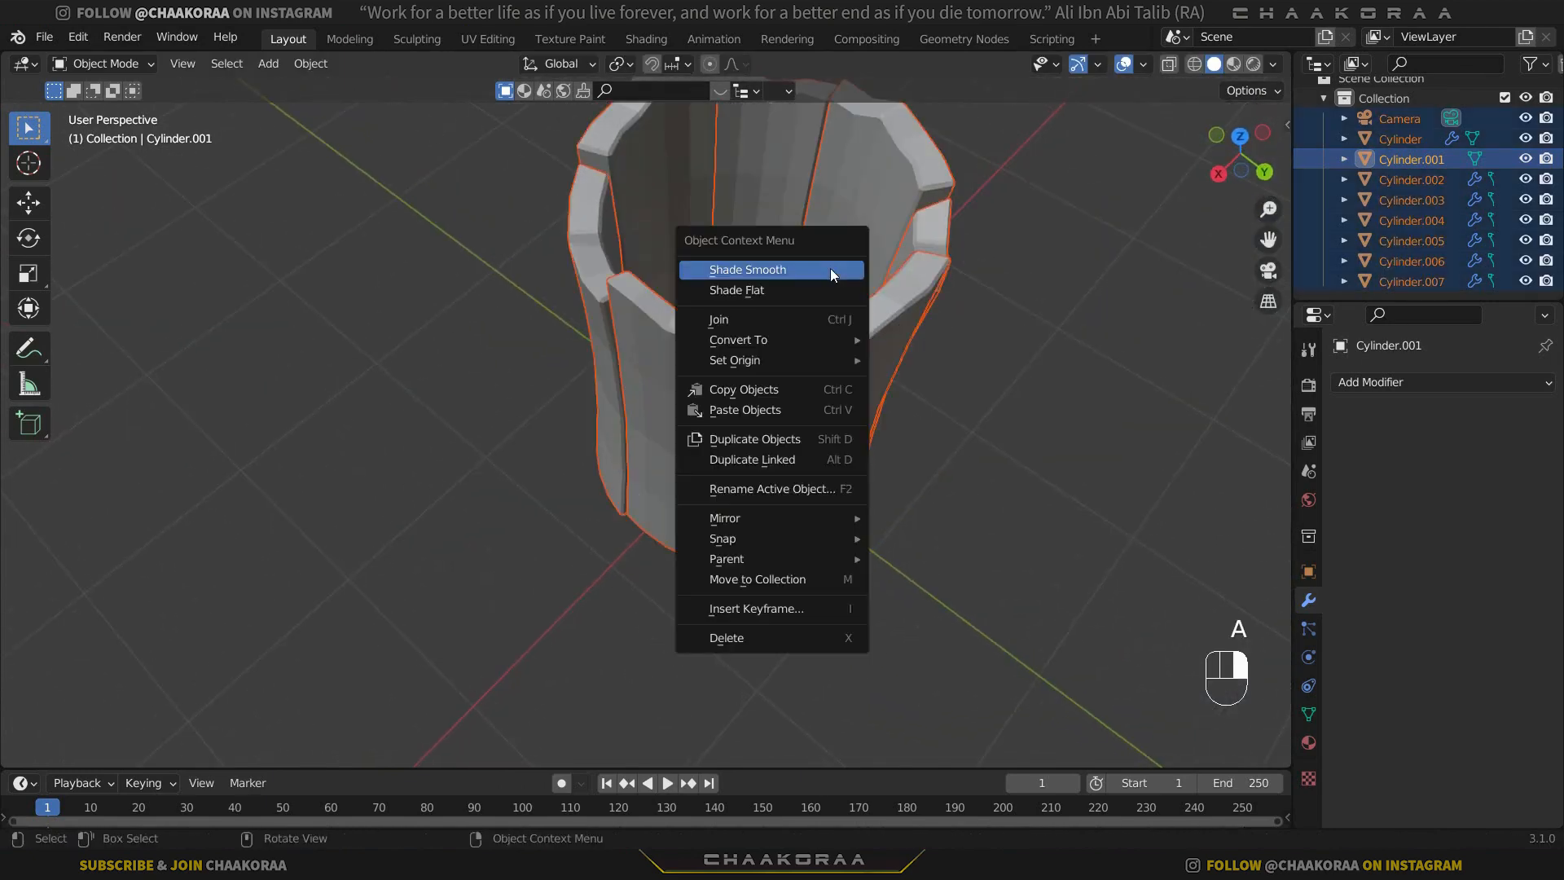
mouse_move(829, 356)
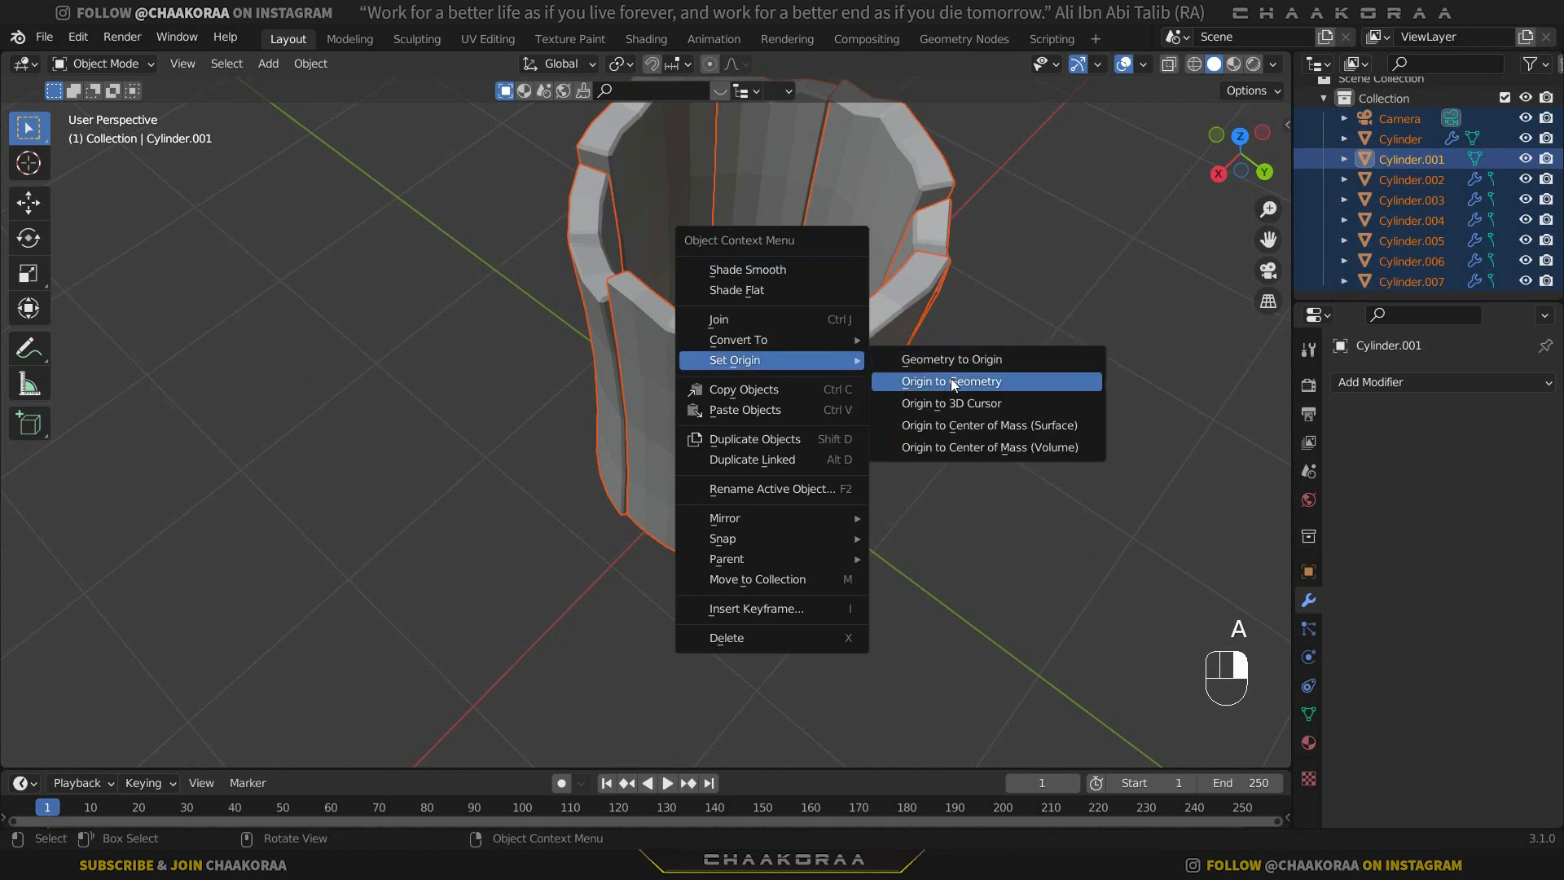
click(950, 377)
click(1009, 364)
click(862, 370)
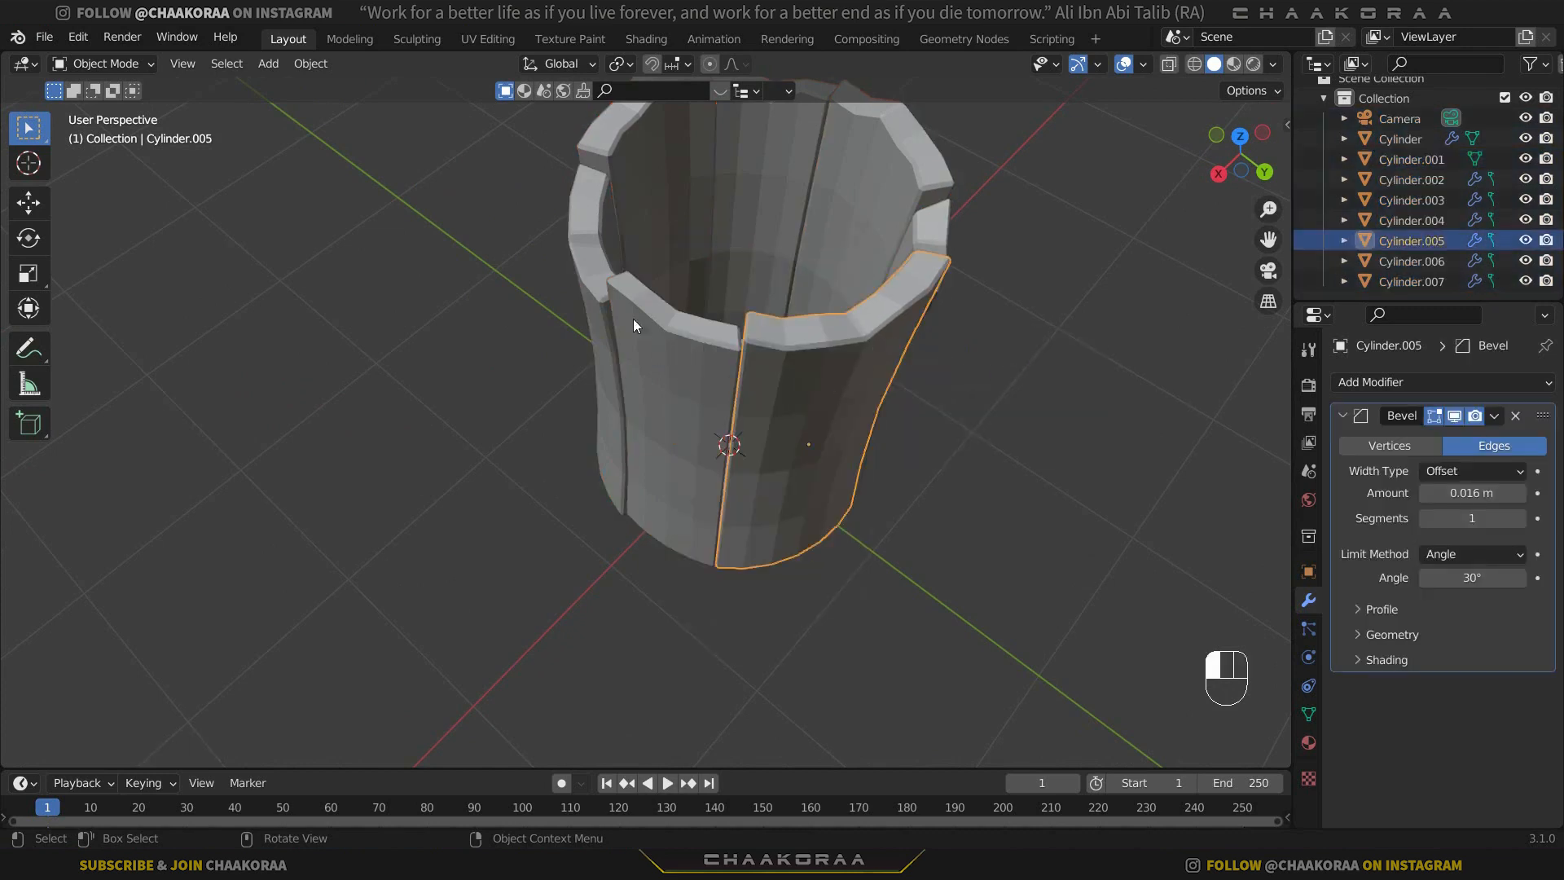
click(607, 262)
click(804, 239)
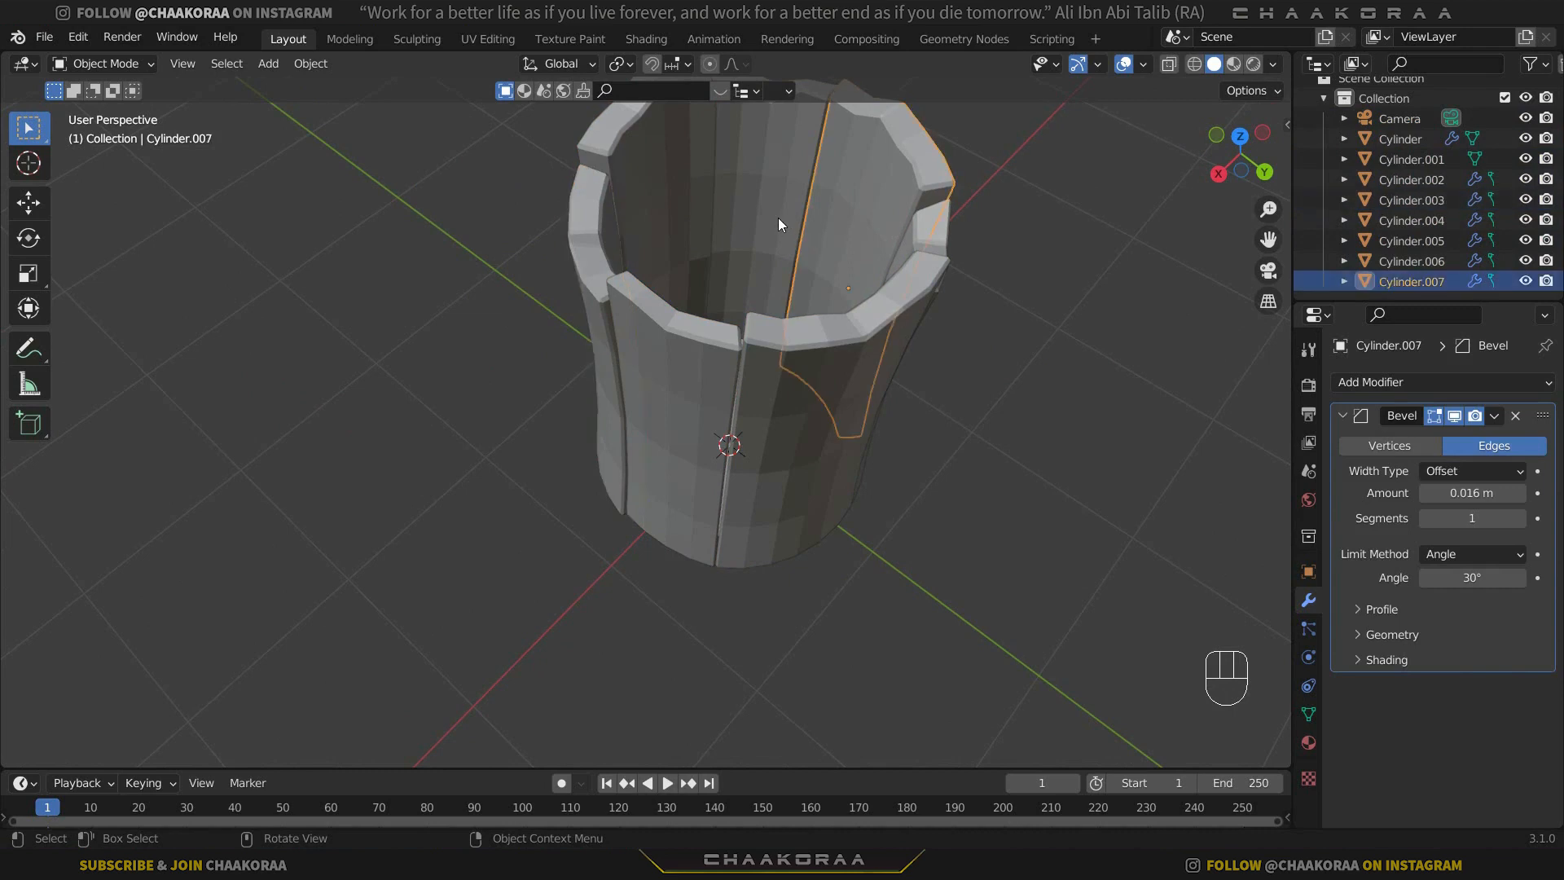
click(767, 216)
middle_drag(826, 305, 789, 387)
click(778, 395)
Add a mesh cylinder at the centre of the model and scale it down to roughly the width of the base disc.
key(shift+a)
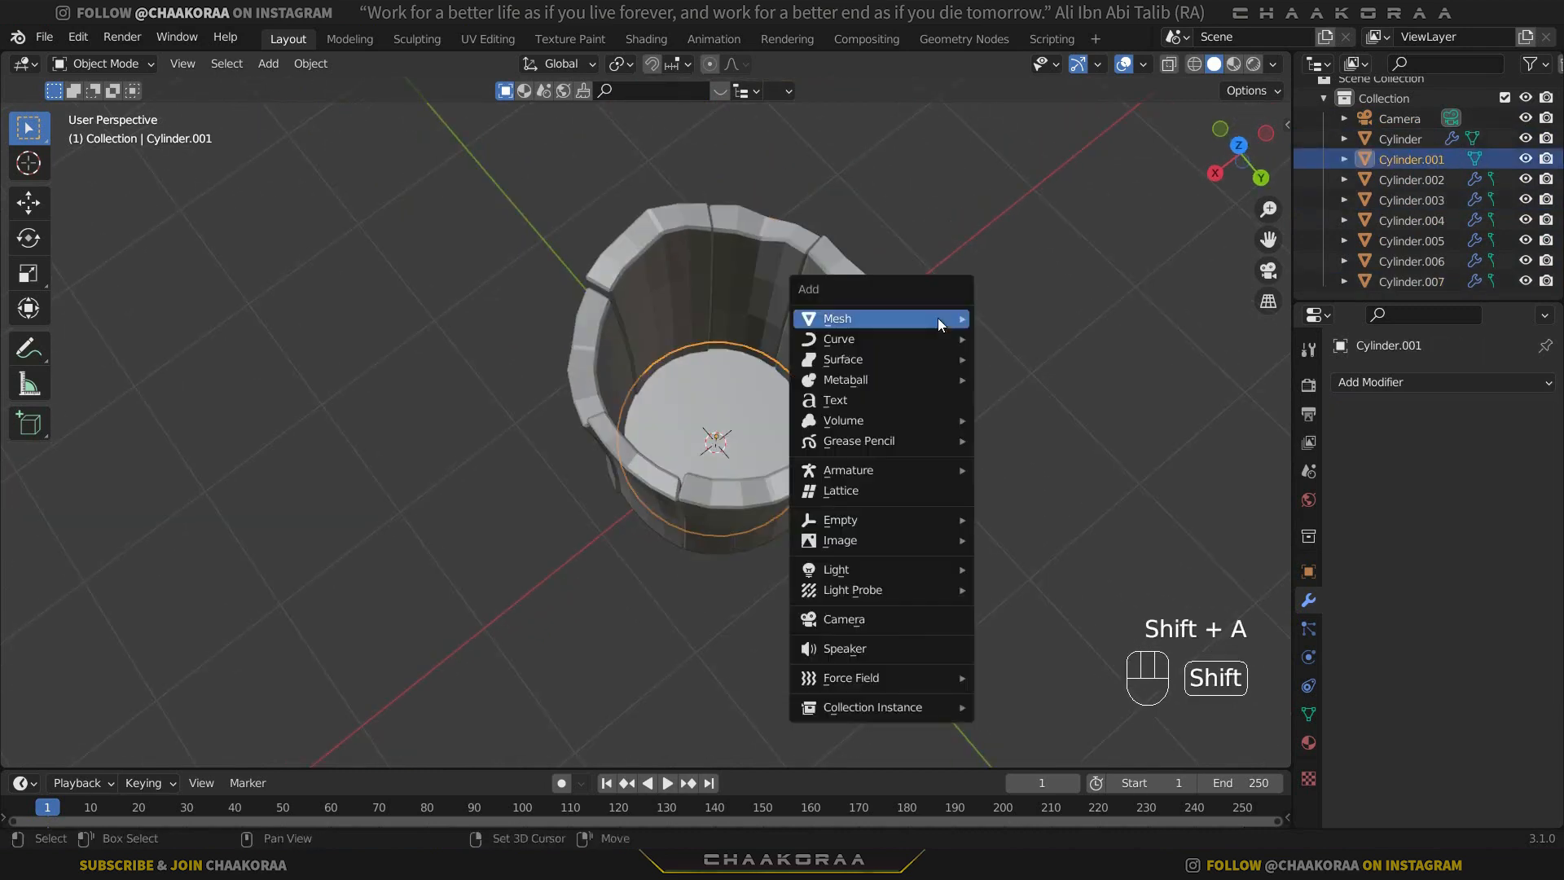
mouse_move(936, 319)
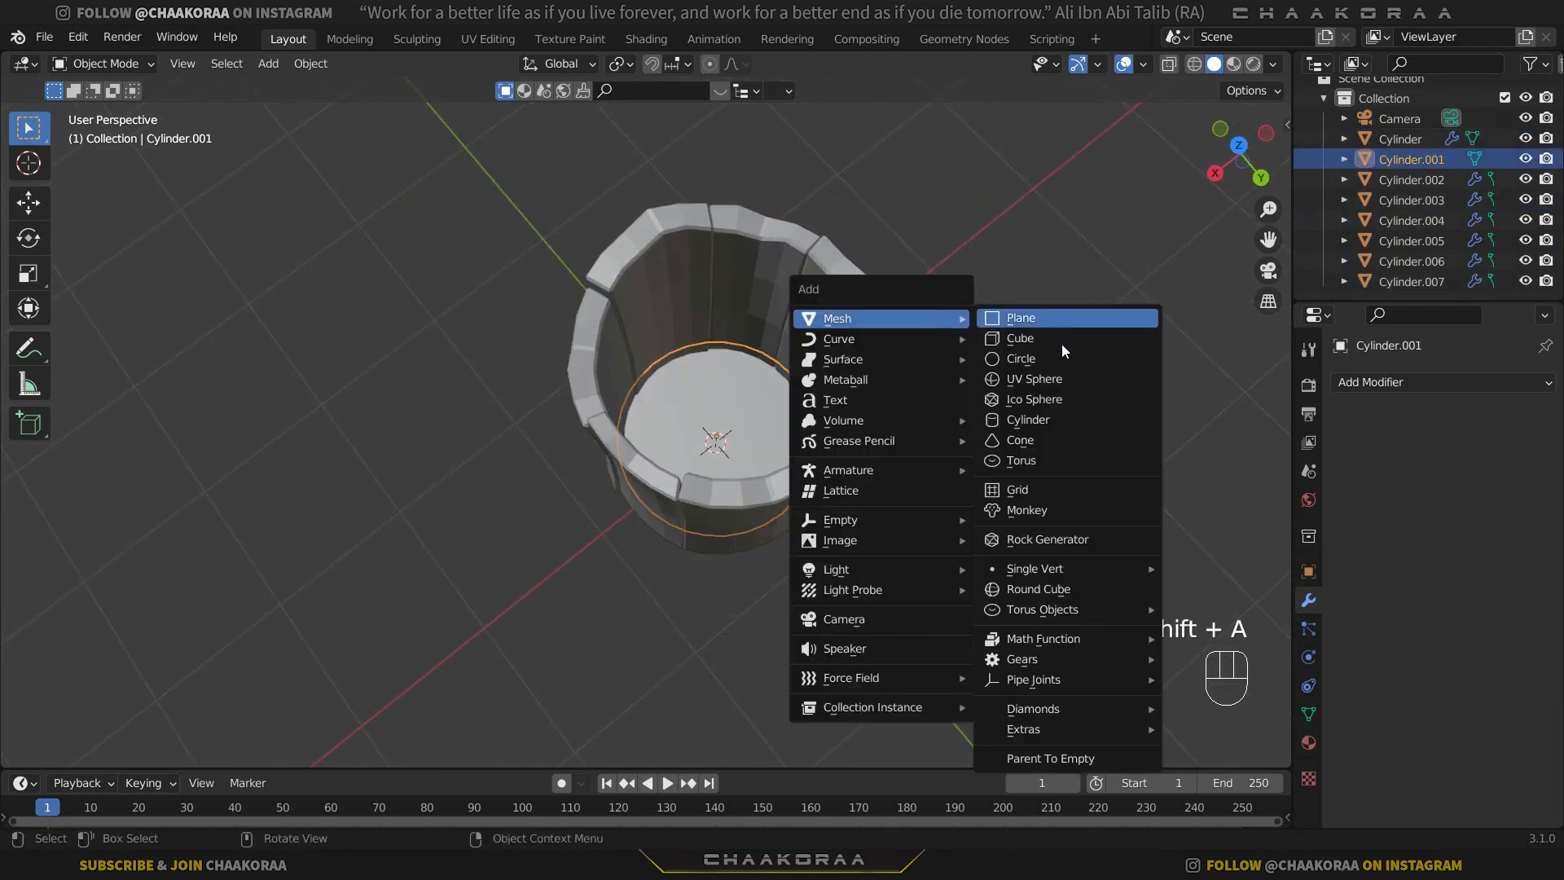
click(1063, 415)
key(s)
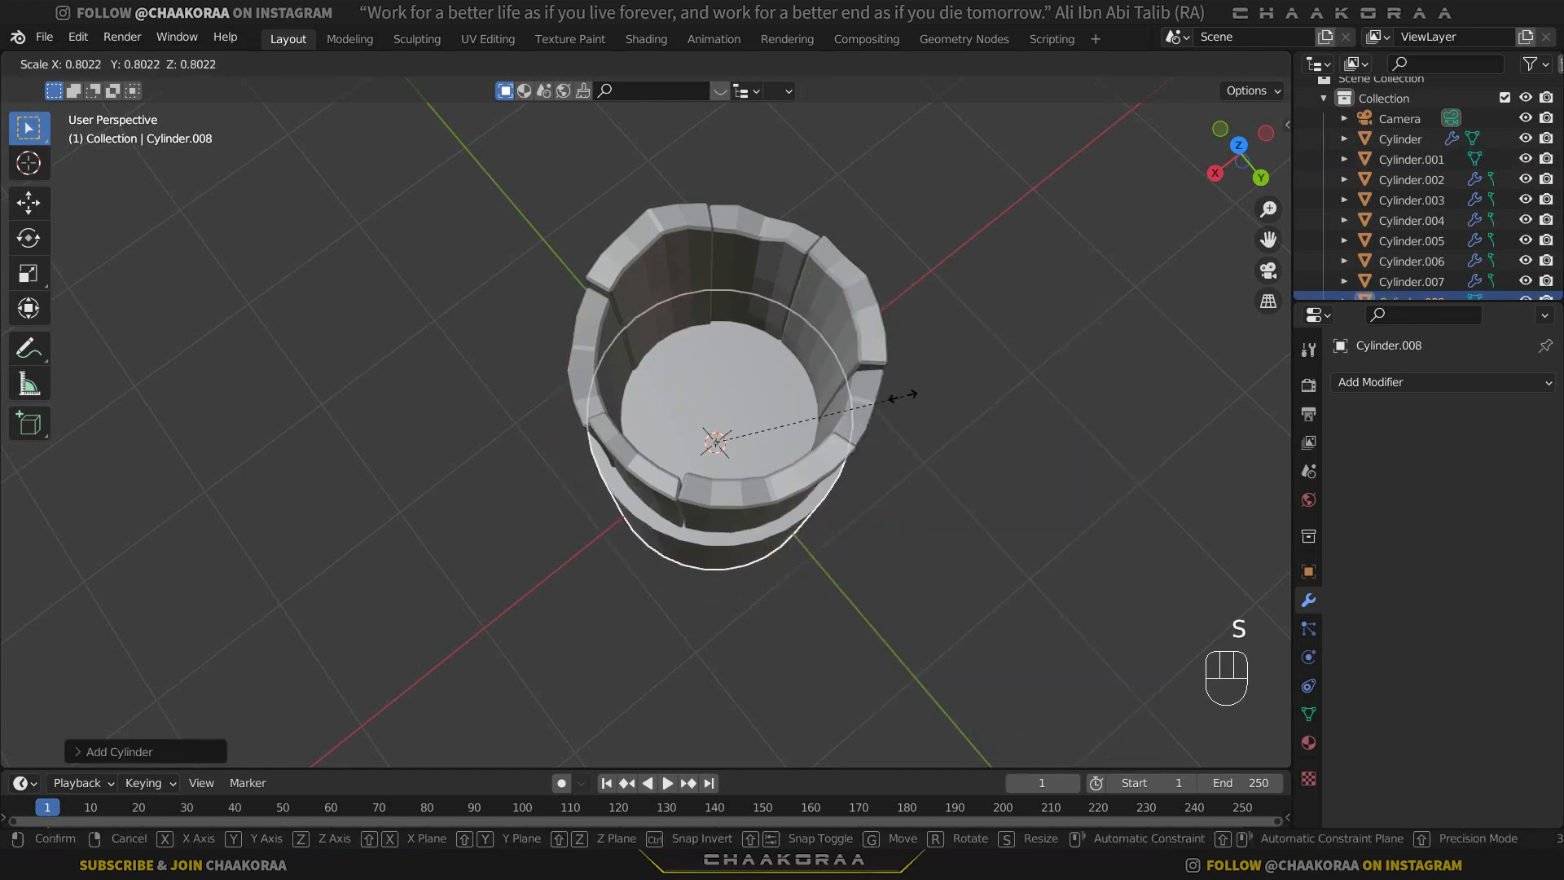
click(872, 406)
key(g)
click(872, 412)
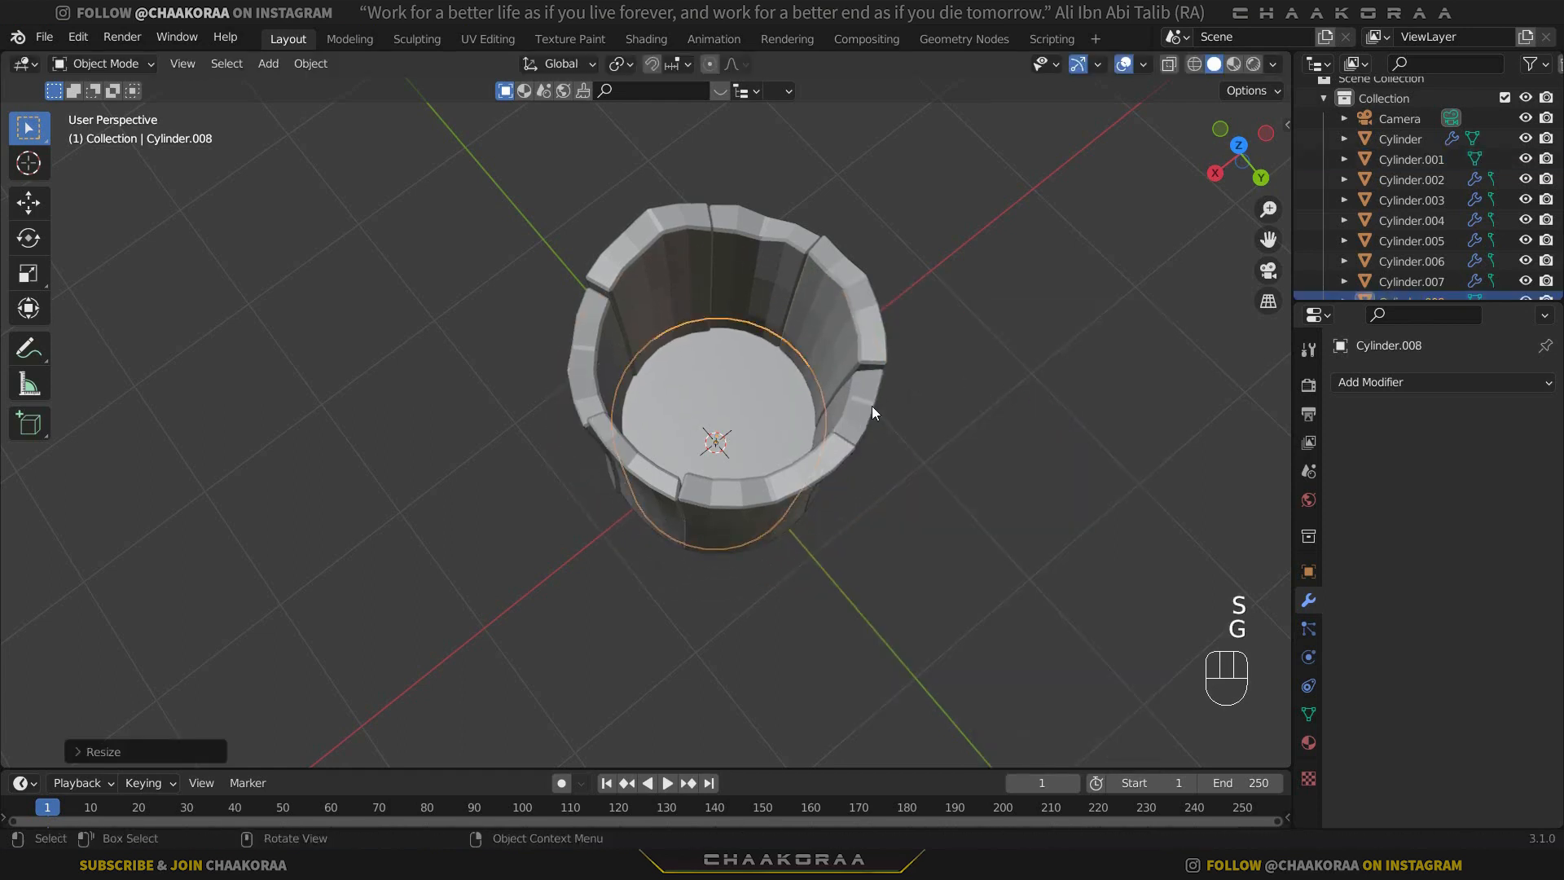
Raise the inner cylinder Cylinder.008 along Z into the walls and scale it down slightly so it fits inside them.
key(KP_1)
key(g)
key(z)
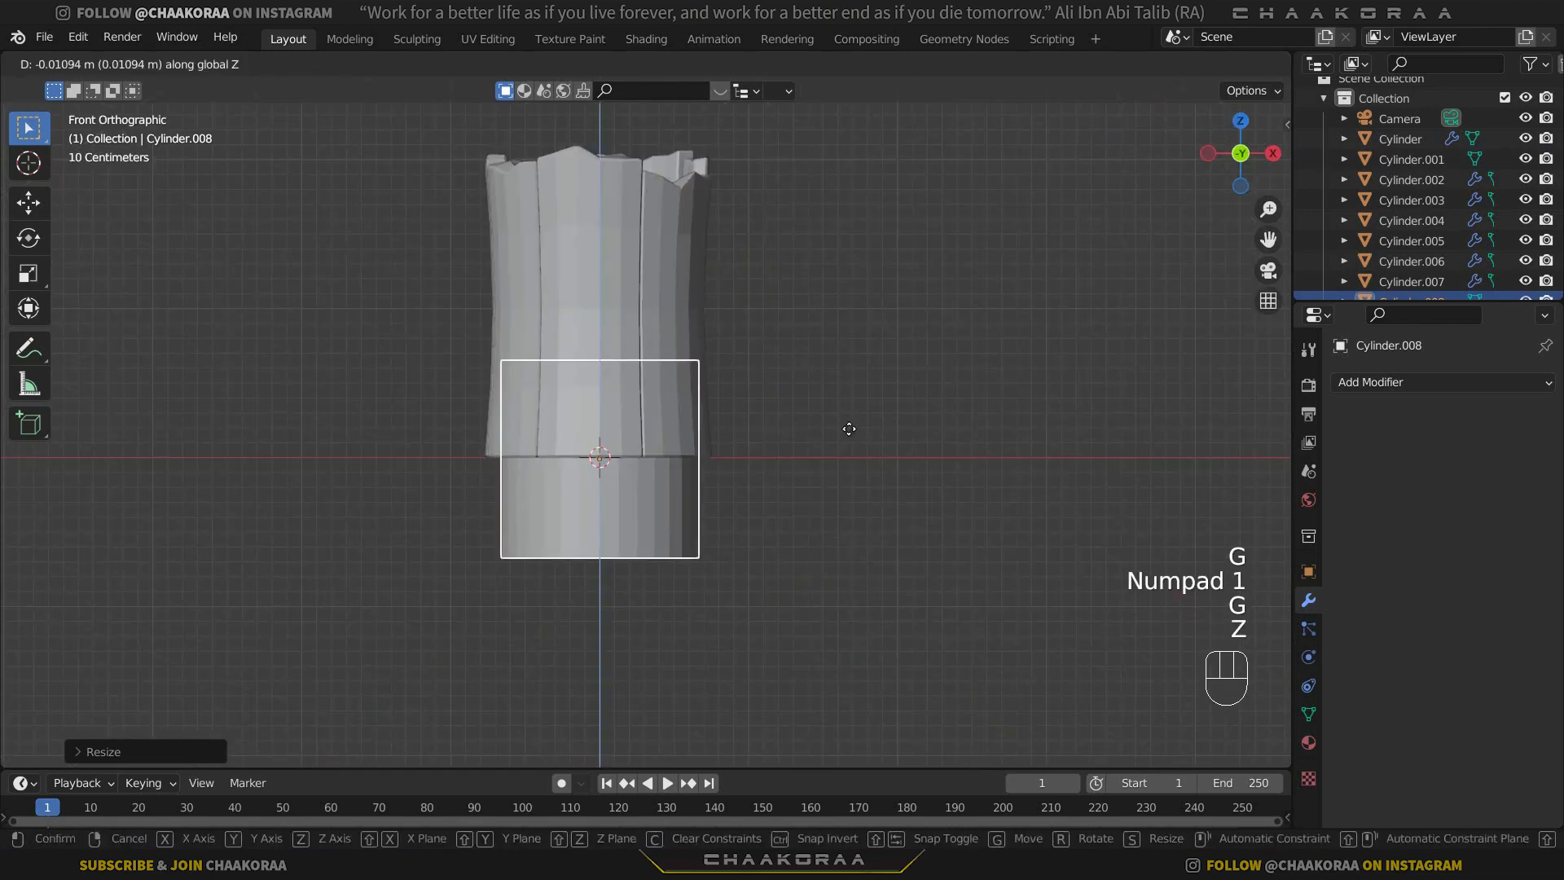
click(668, 294)
scroll(669, 295, up, 3)
shift+middle_drag(670, 295, 709, 377)
key(s)
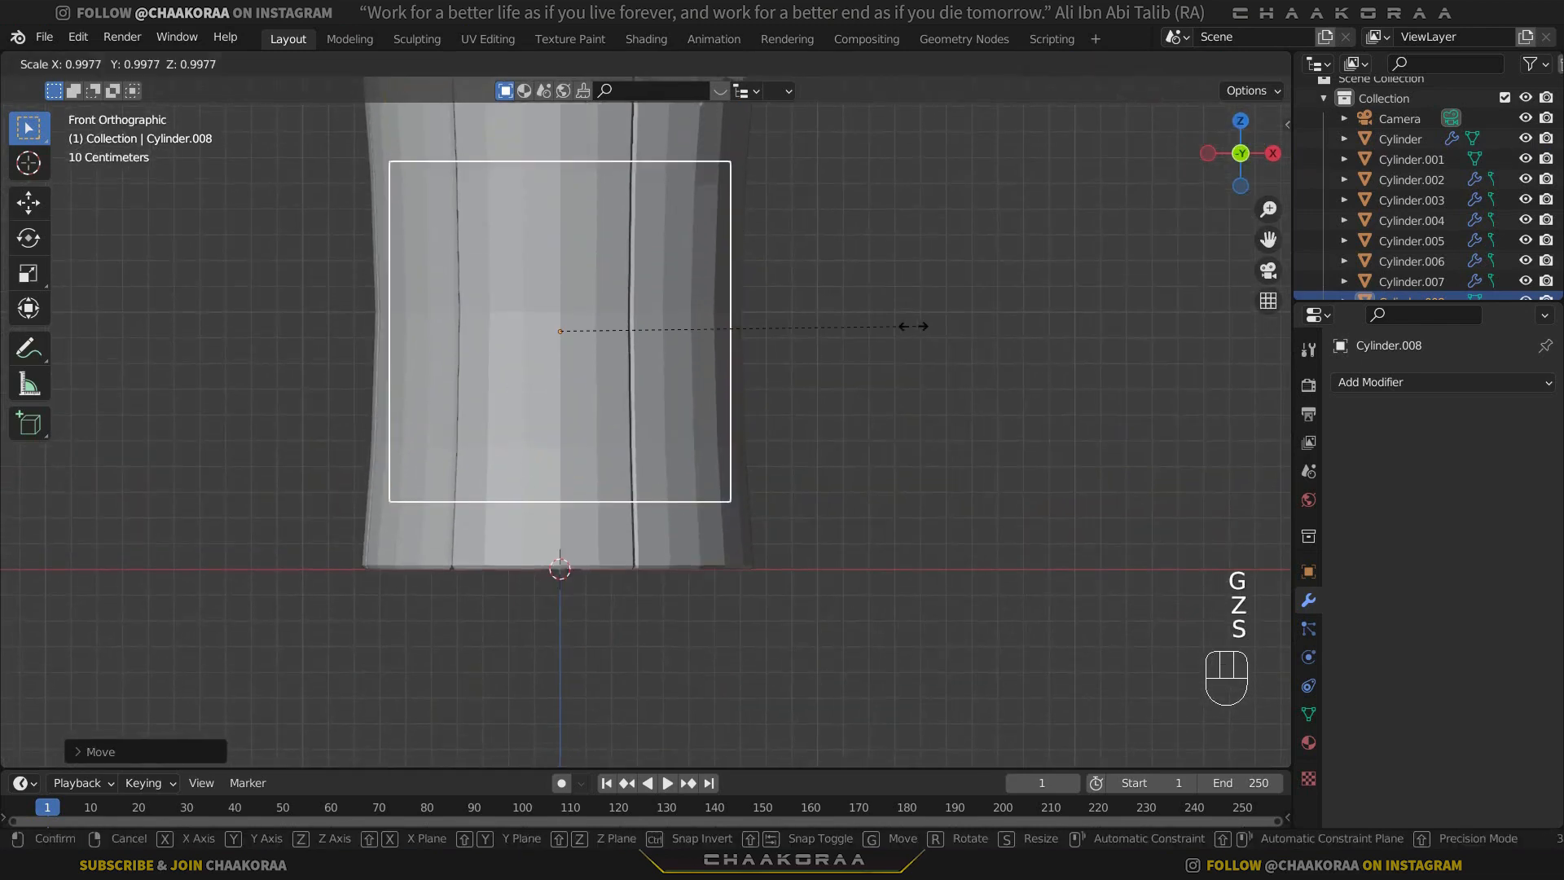
click(891, 325)
shift+middle_drag(665, 282, 665, 342)
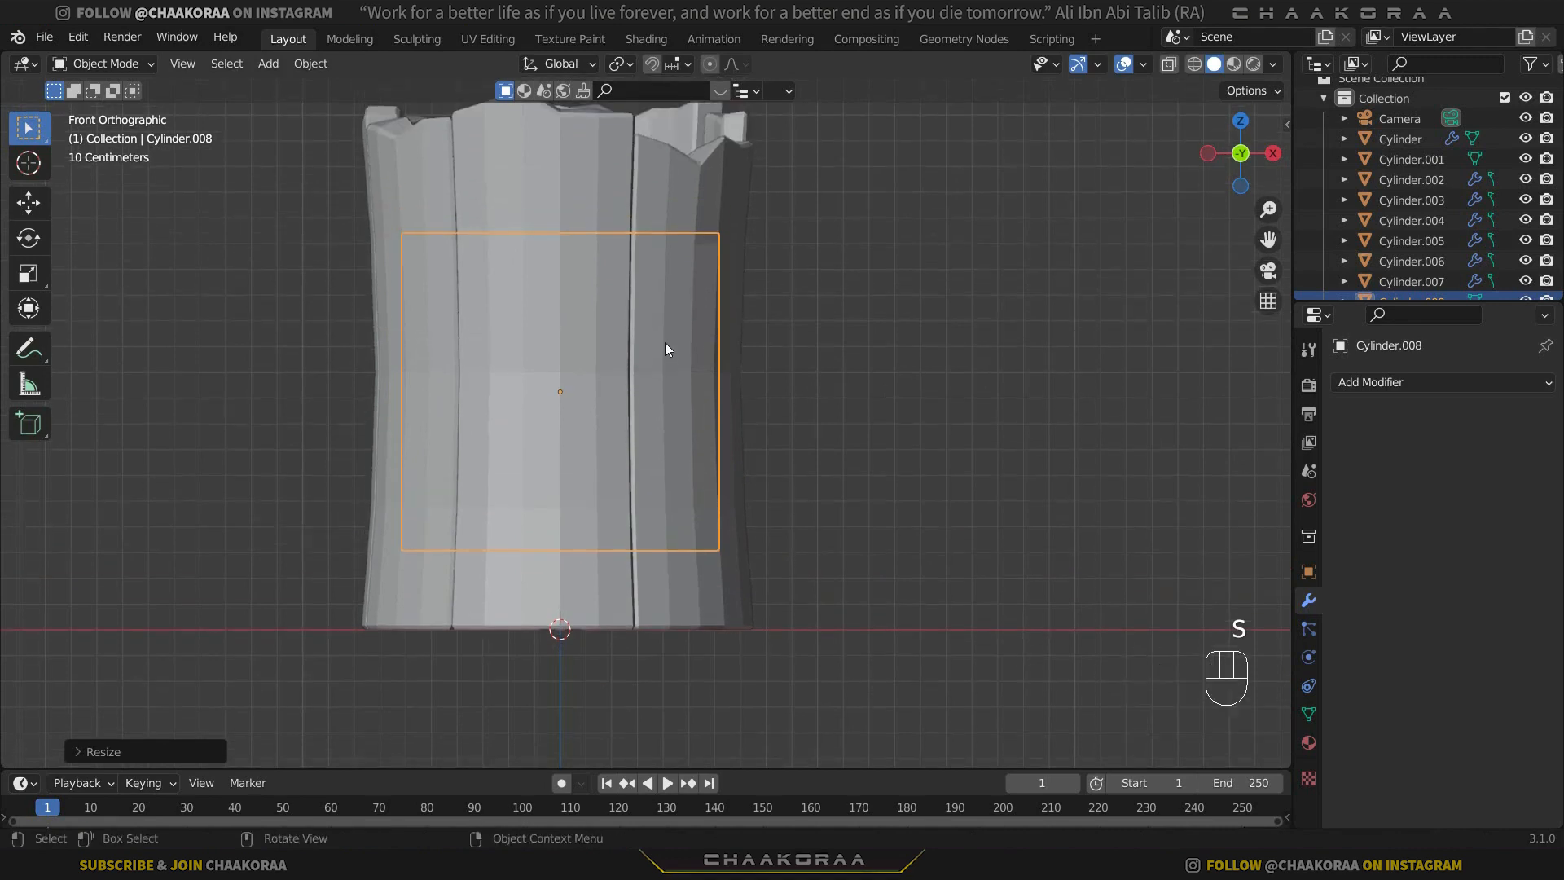
Turn on X-ray display, apply the inner cylinder's scale, and enter Edit Mode with its whole mesh selected.
key(alt+z)
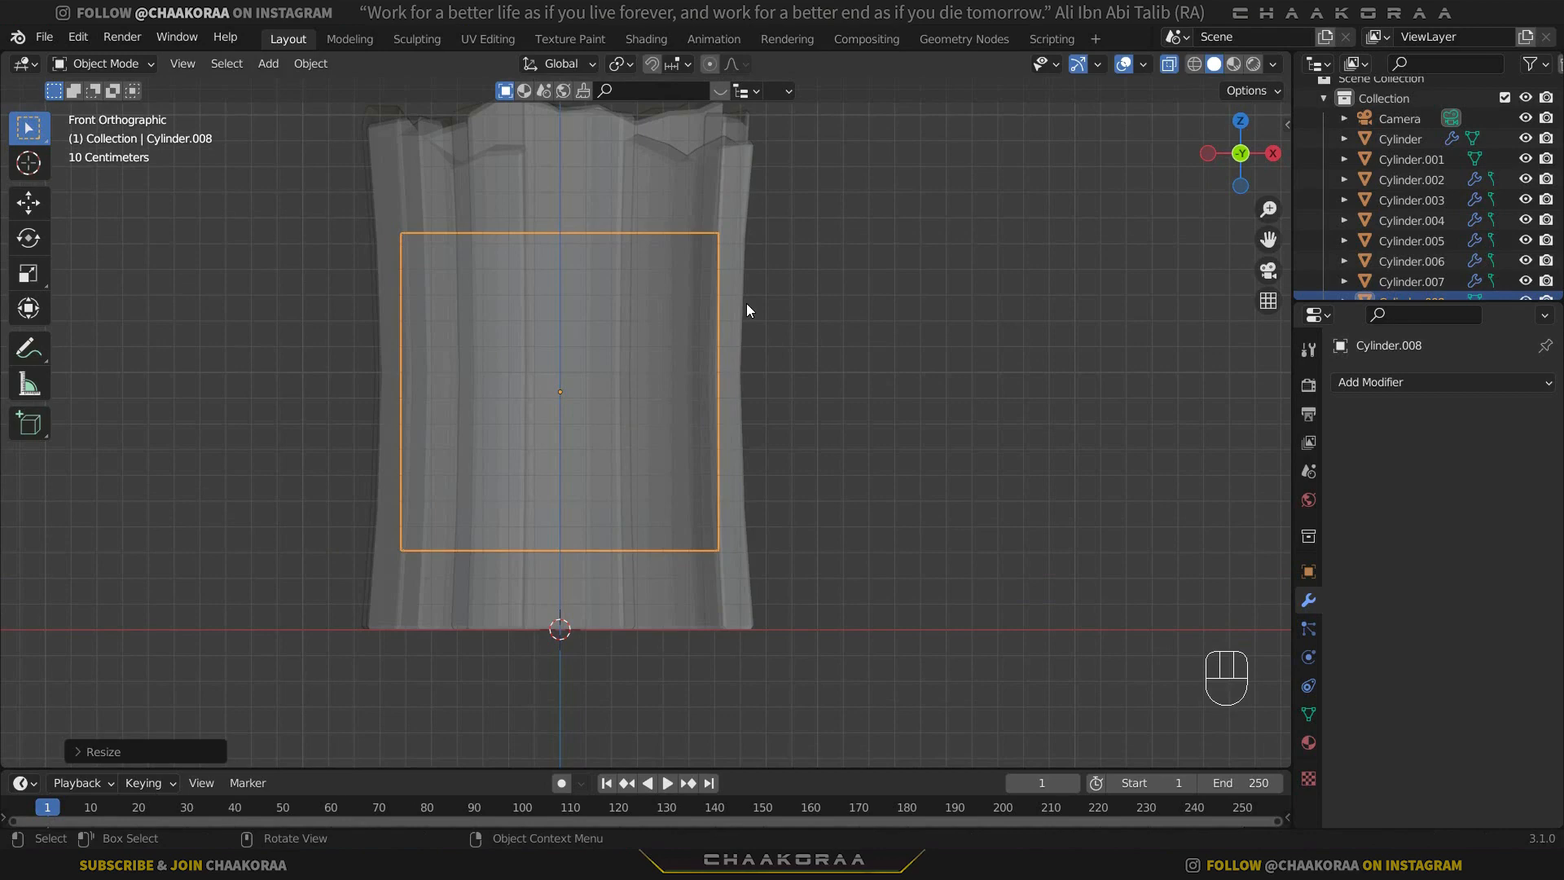
key(ctrl+a)
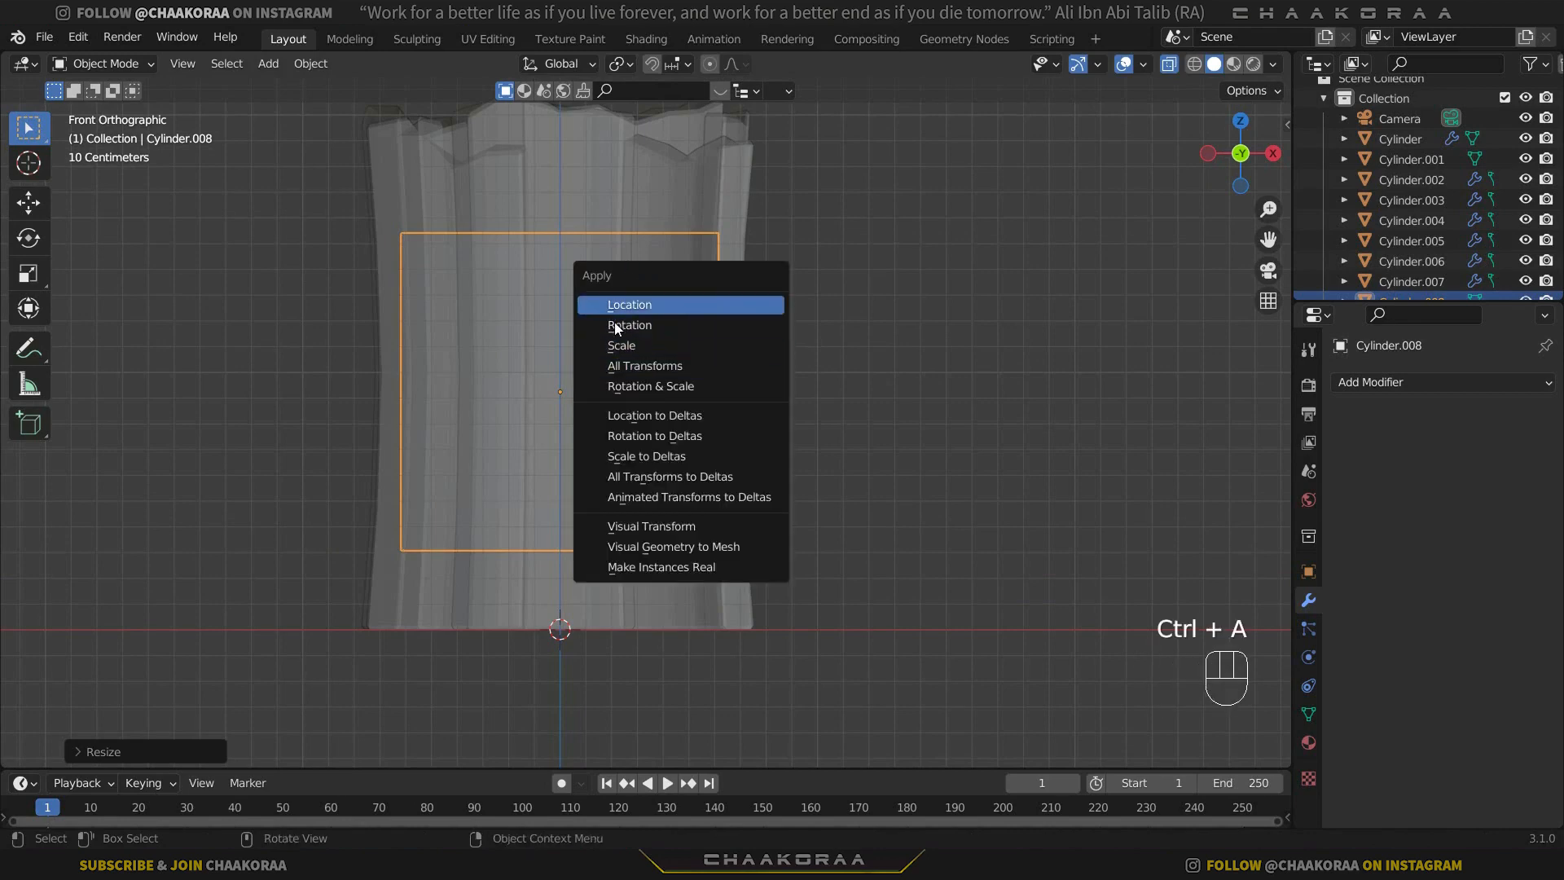
click(647, 344)
middle_drag(604, 305, 637, 471)
key(Tab)
key(a)
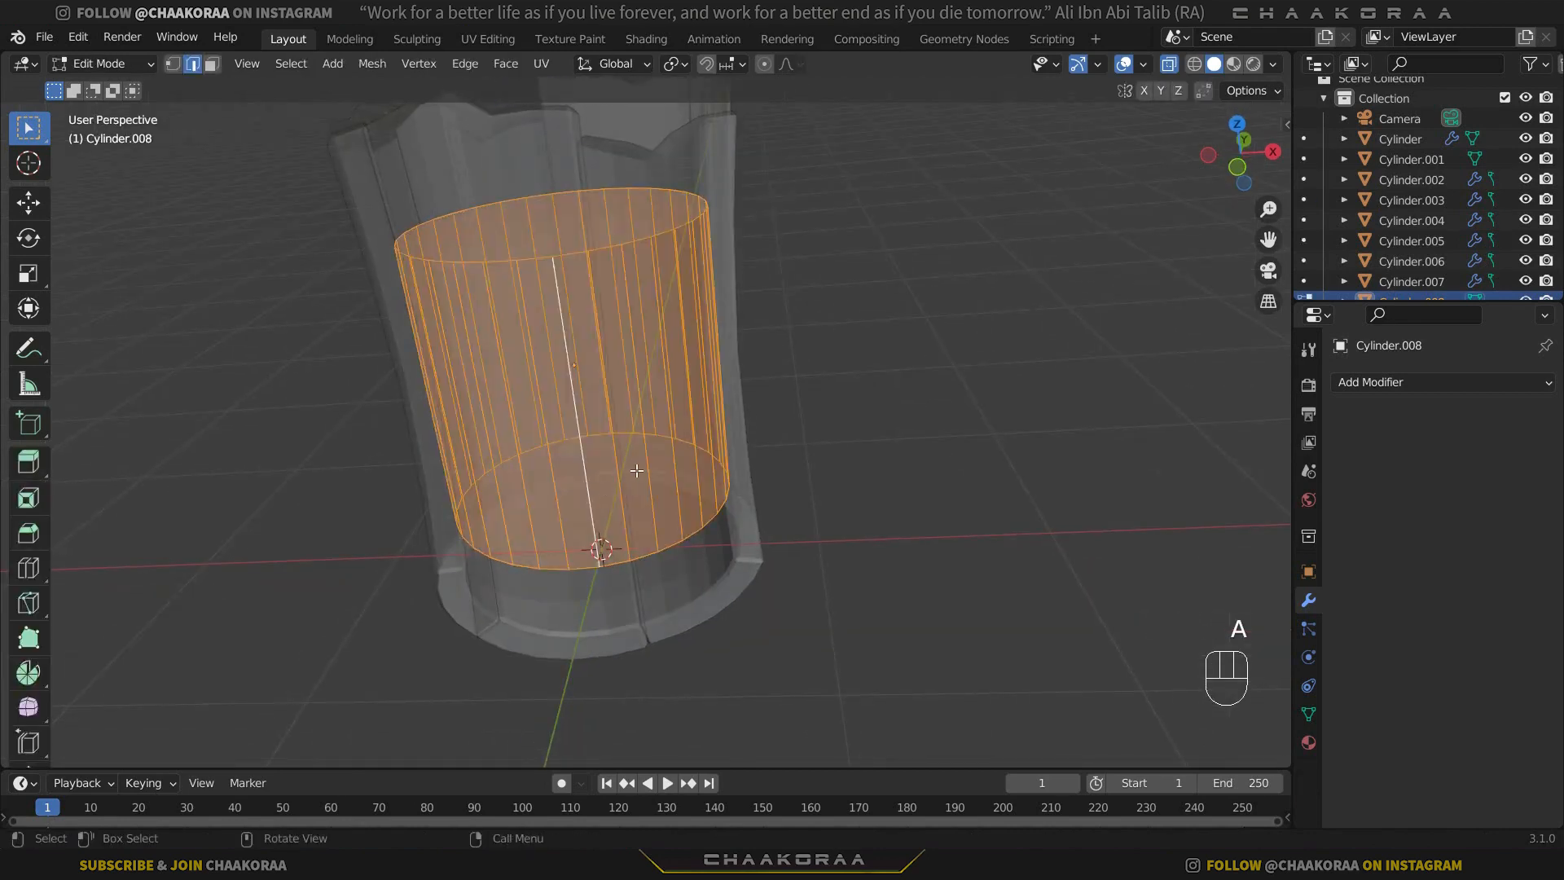
Select the inner cylinder's bottom face and lower it along Z towards the base disc.
click(212, 63)
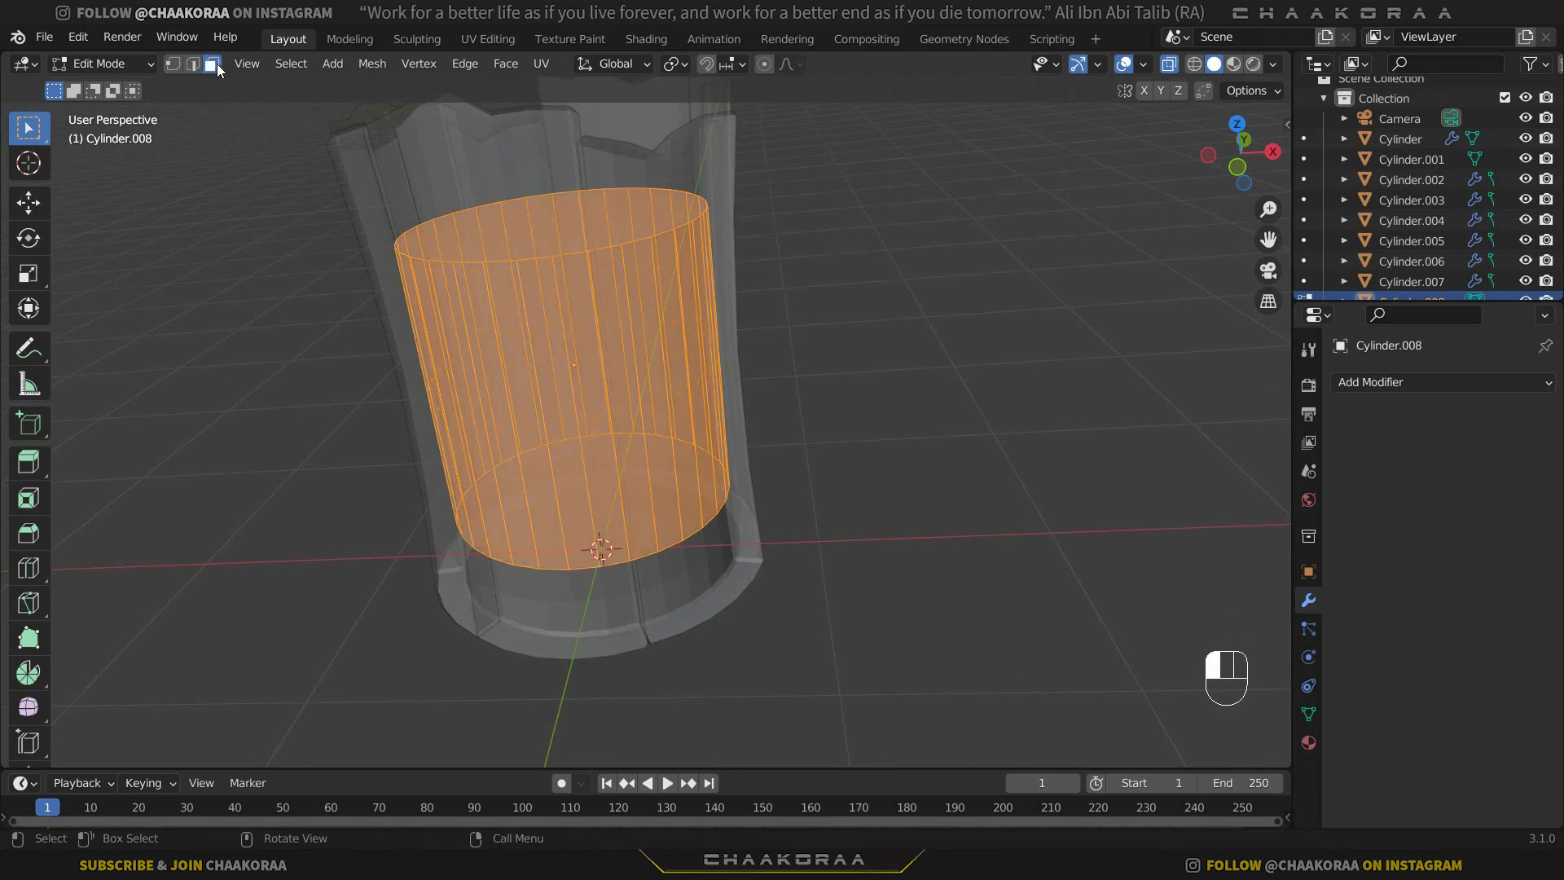
click(560, 506)
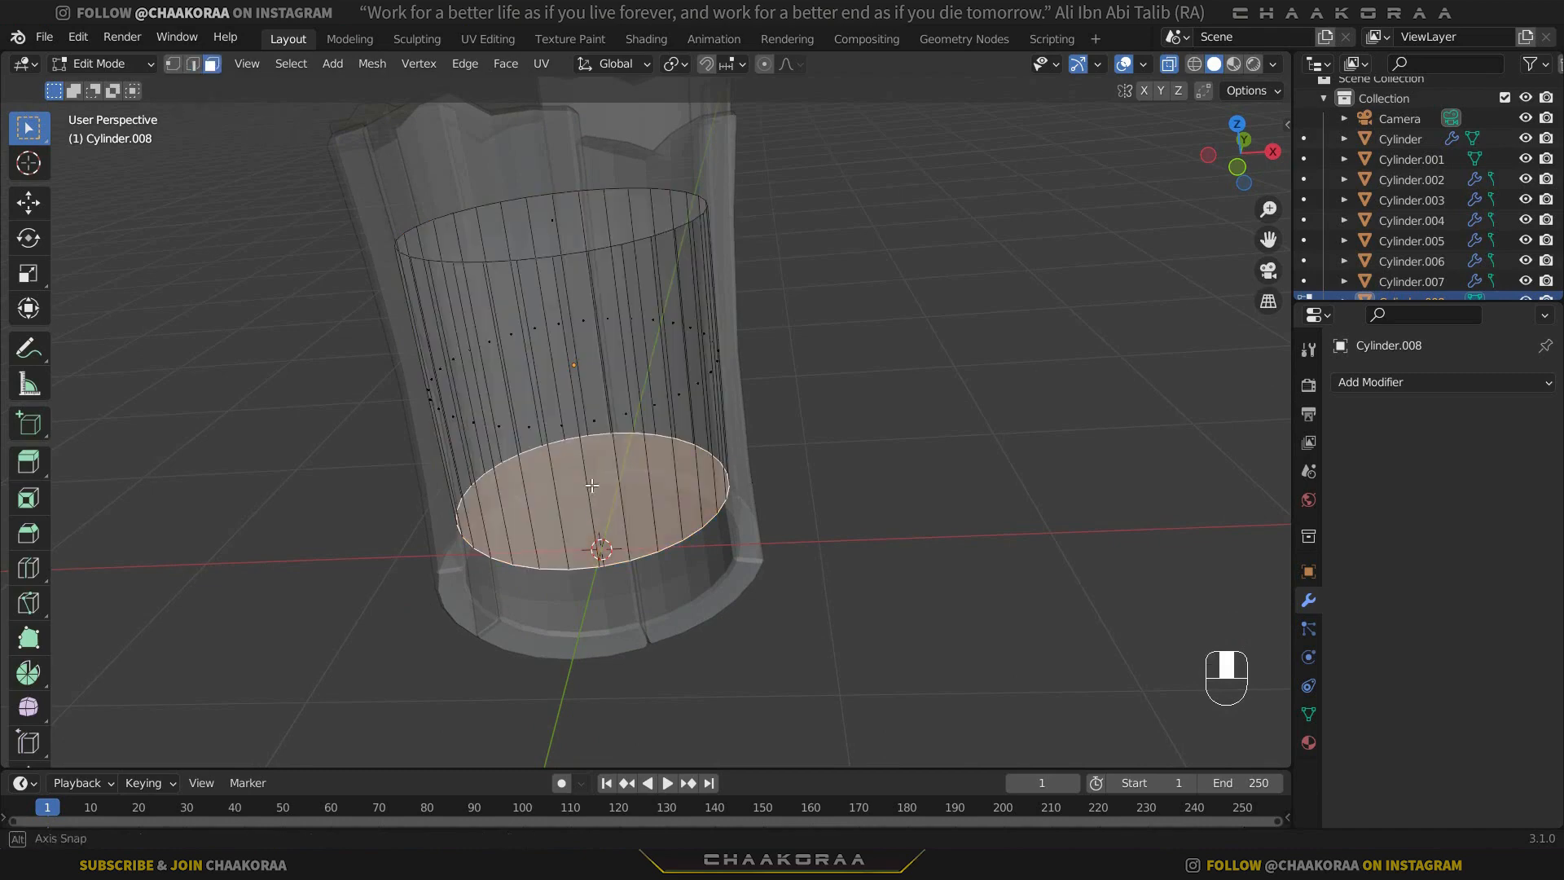
middle_drag(596, 518, 698, 364)
scroll(599, 548, up, 2)
middle_drag(650, 468, 648, 501)
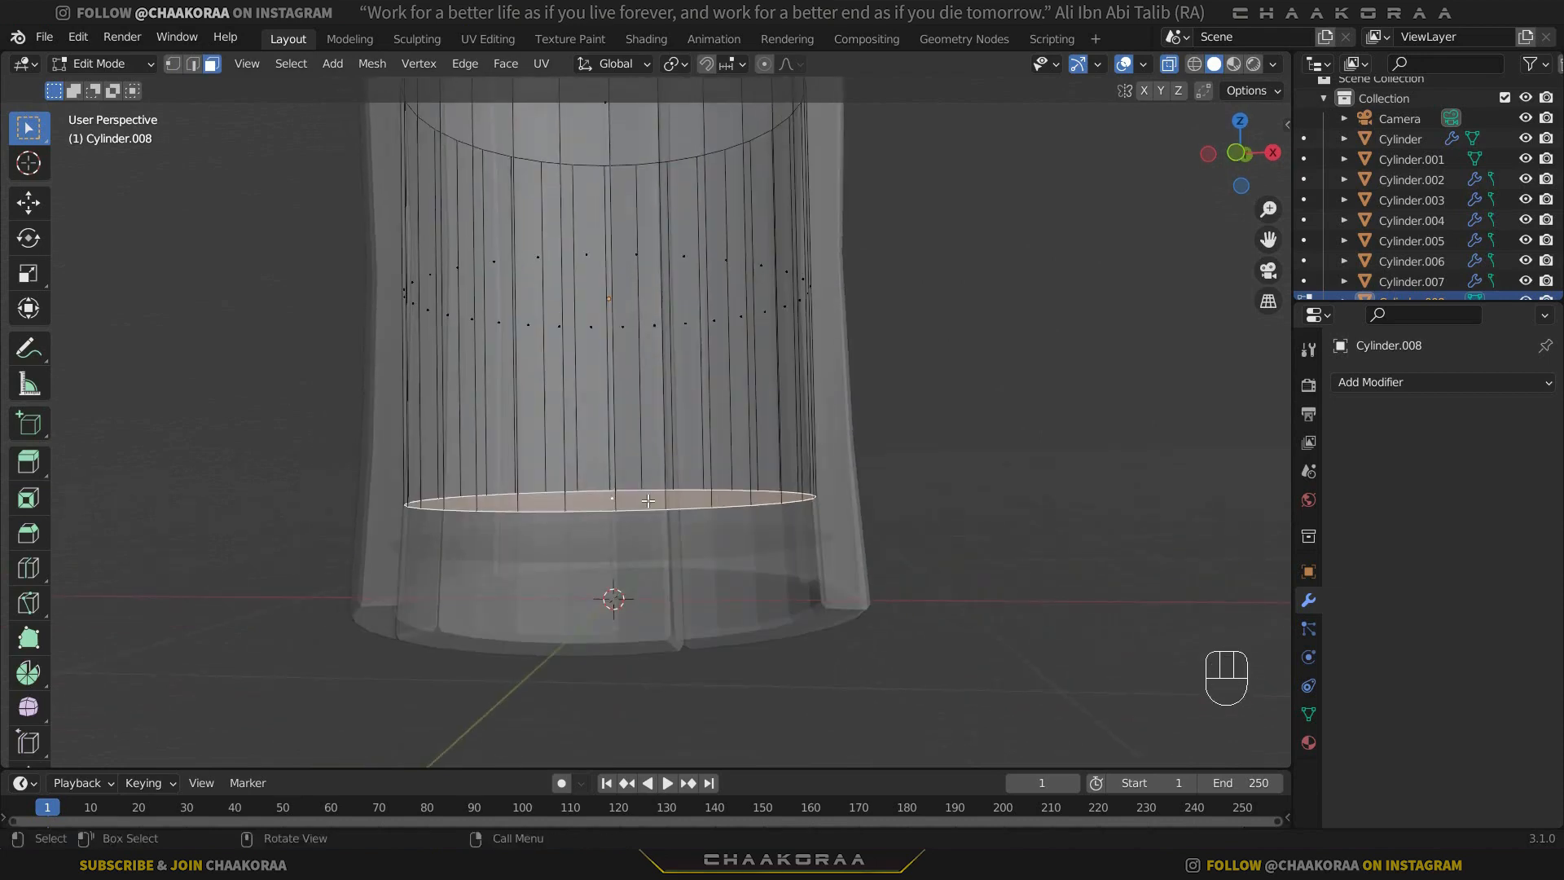
key(g)
key(z)
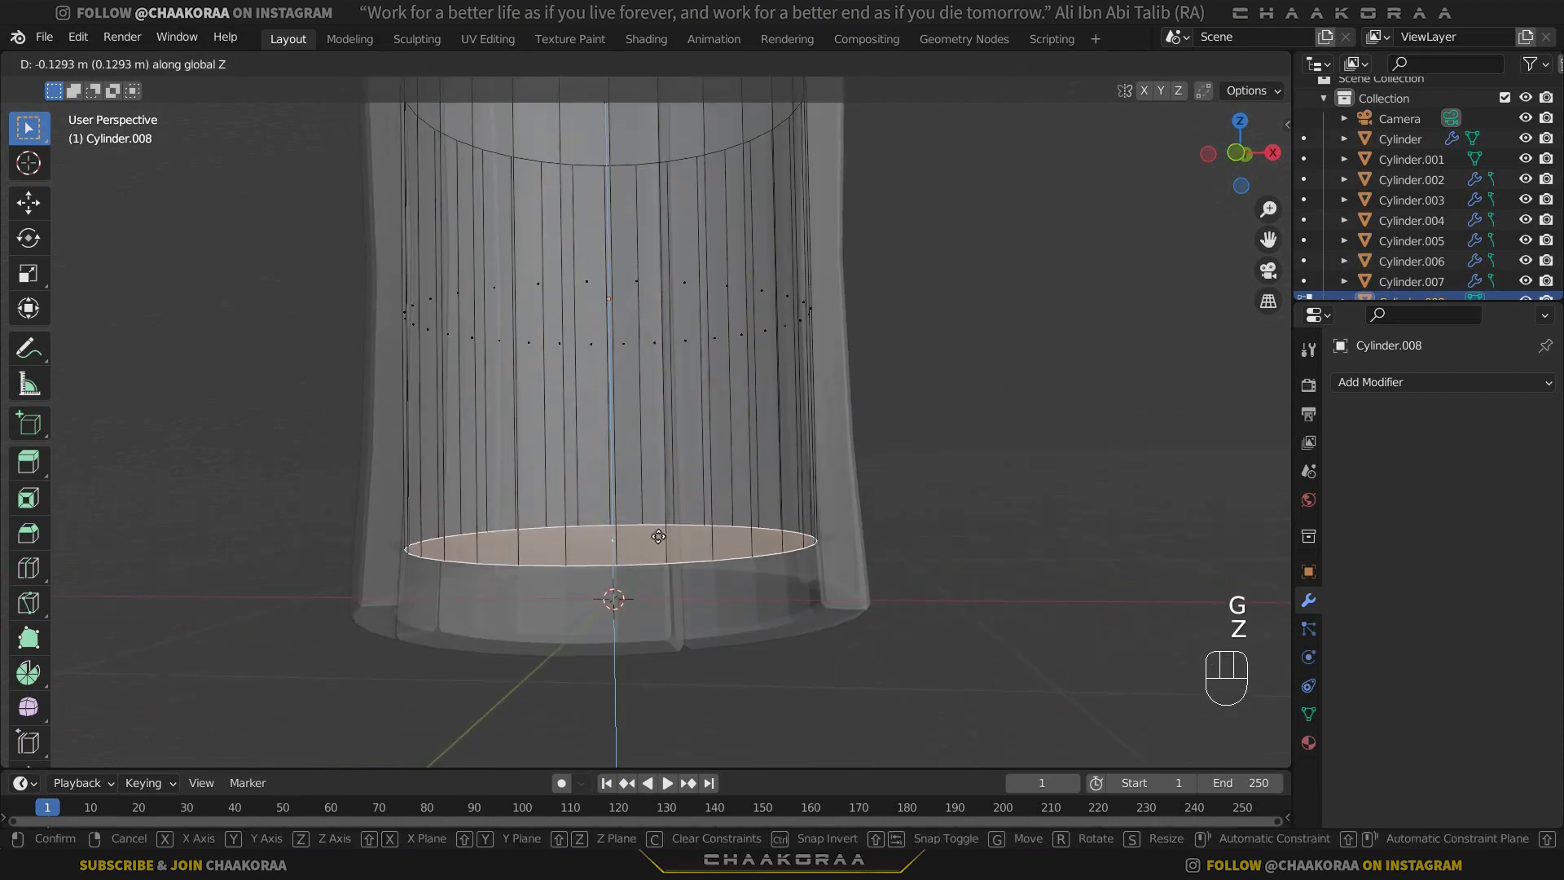
click(658, 547)
middle_drag(658, 548, 594, 346)
key(g)
key(z)
click(665, 489)
Turn off X-ray display and raise the inner cylinder's top face about 0.11 m along Z.
key(alt+z)
click(595, 346)
key(g)
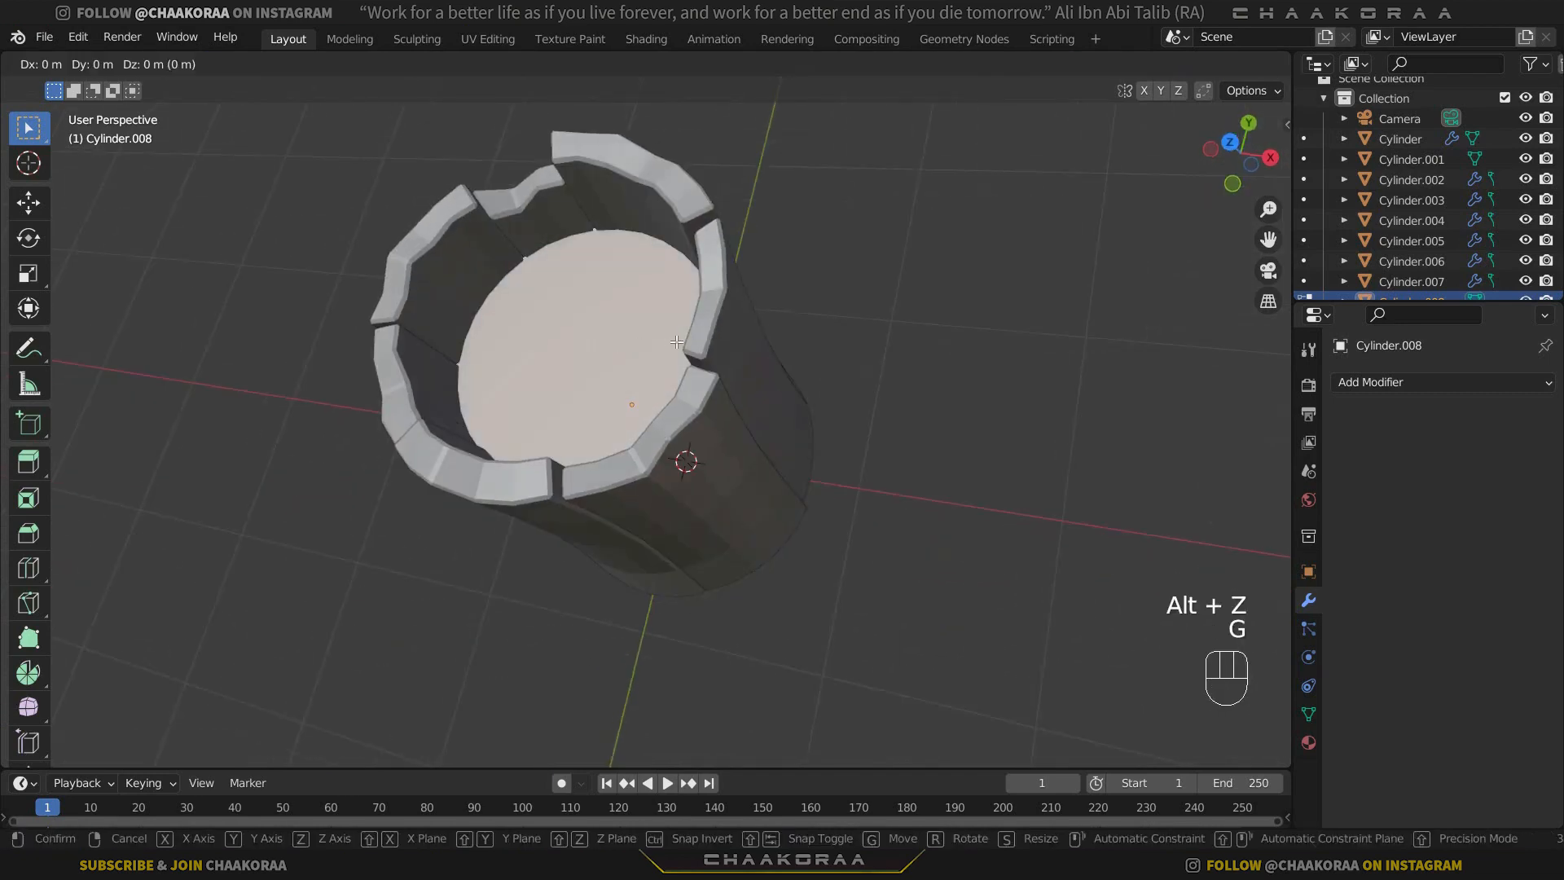
key(z)
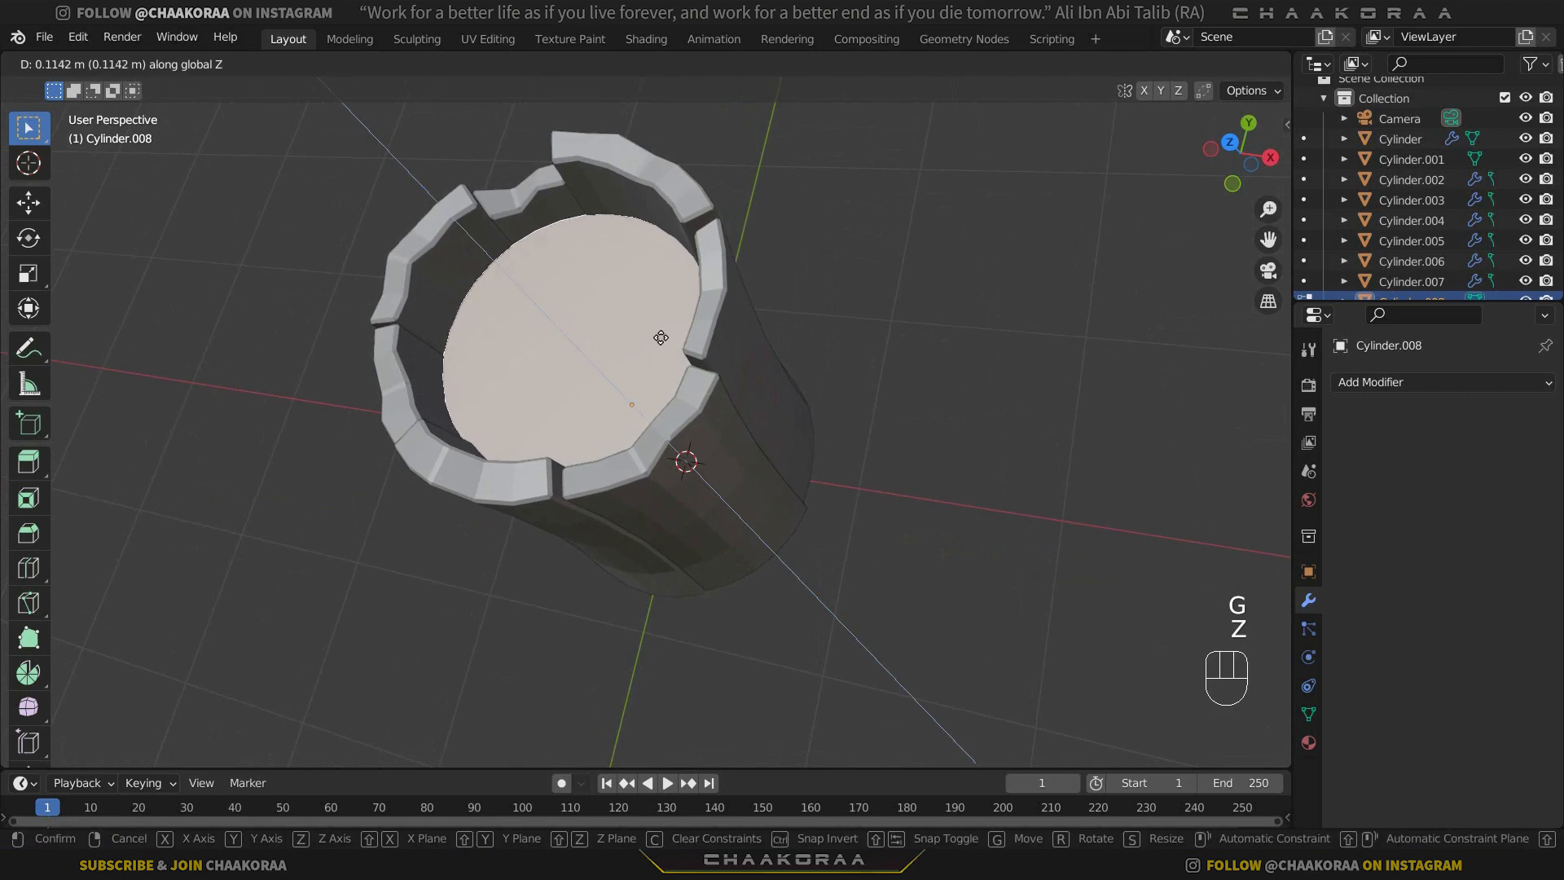
click(658, 336)
middle_drag(617, 361, 668, 354)
Add a horizontal loop cut at the inner cylinder's mid-height and scale it to about 0.96 to follow the narrow waist.
key(KP_1)
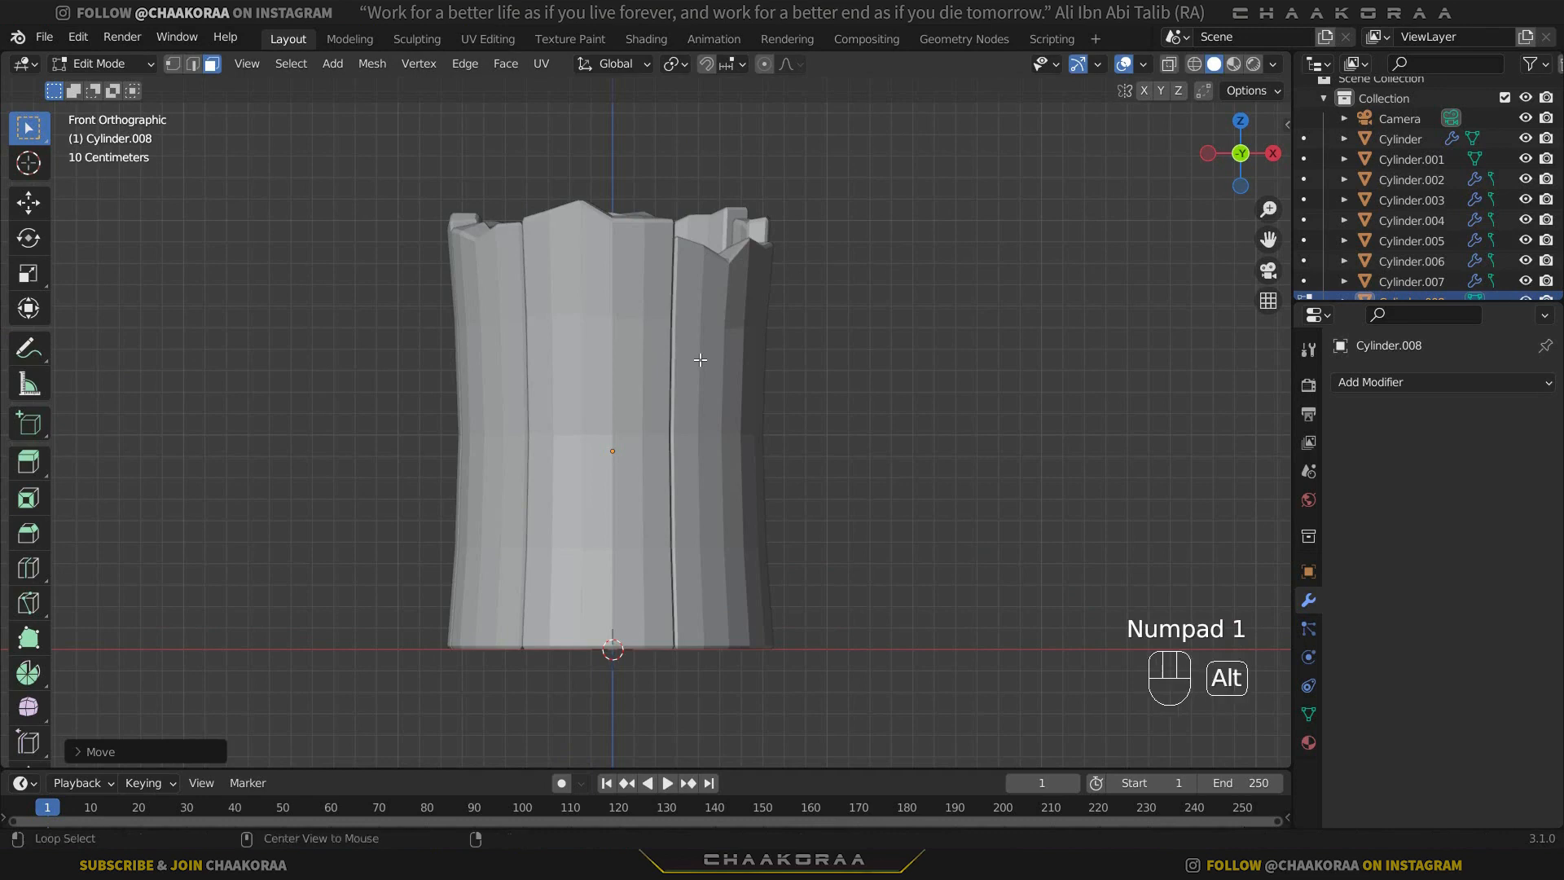
key(alt+z)
scroll(714, 364, up, 3)
key(ctrl+r)
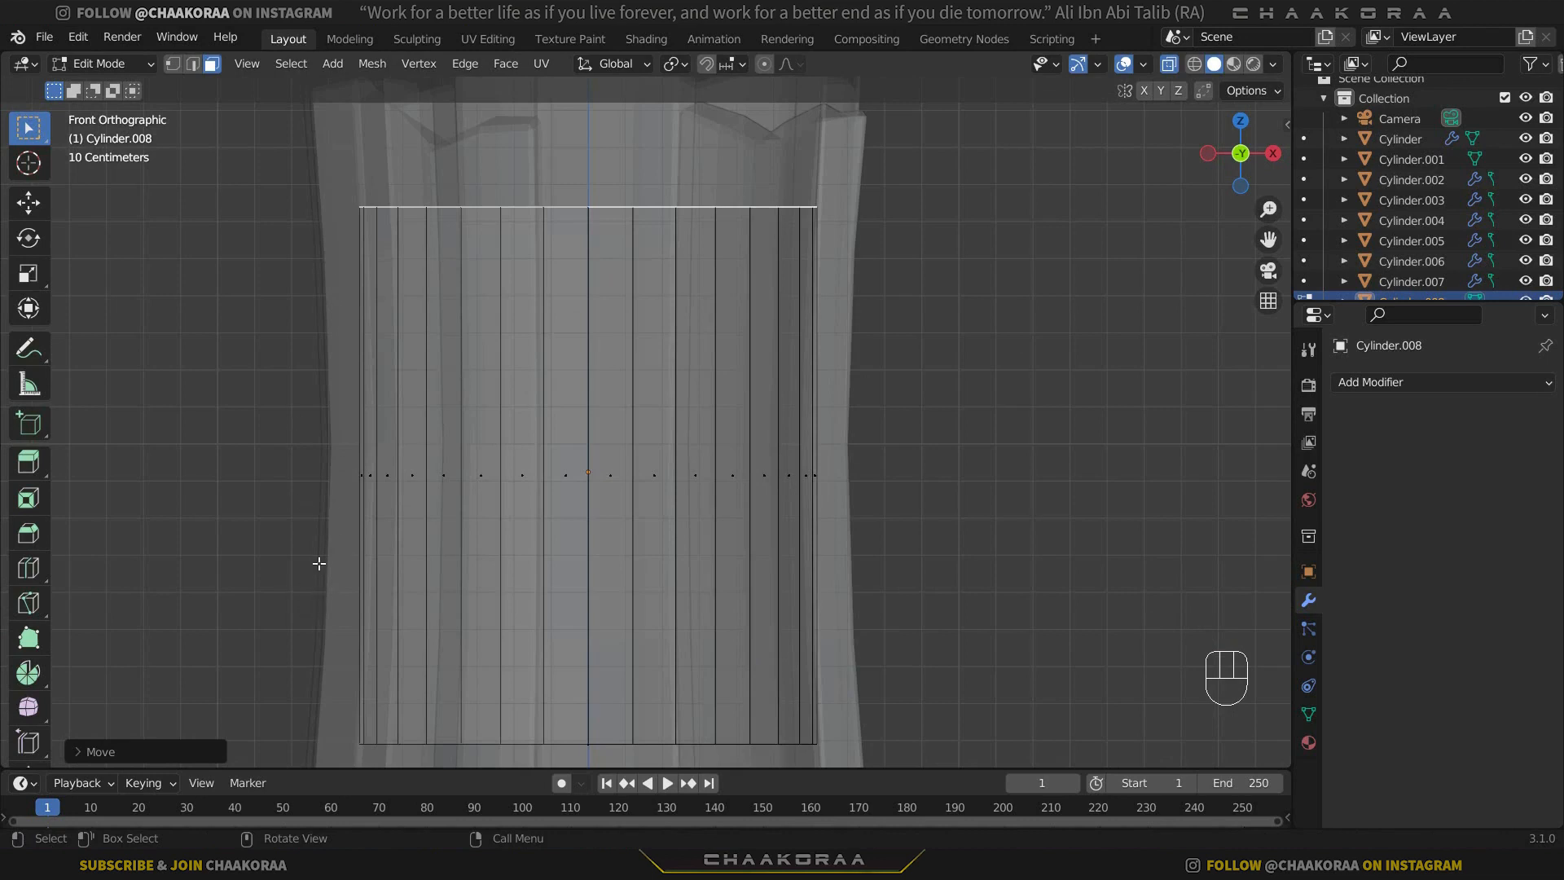
key(ctrl+r)
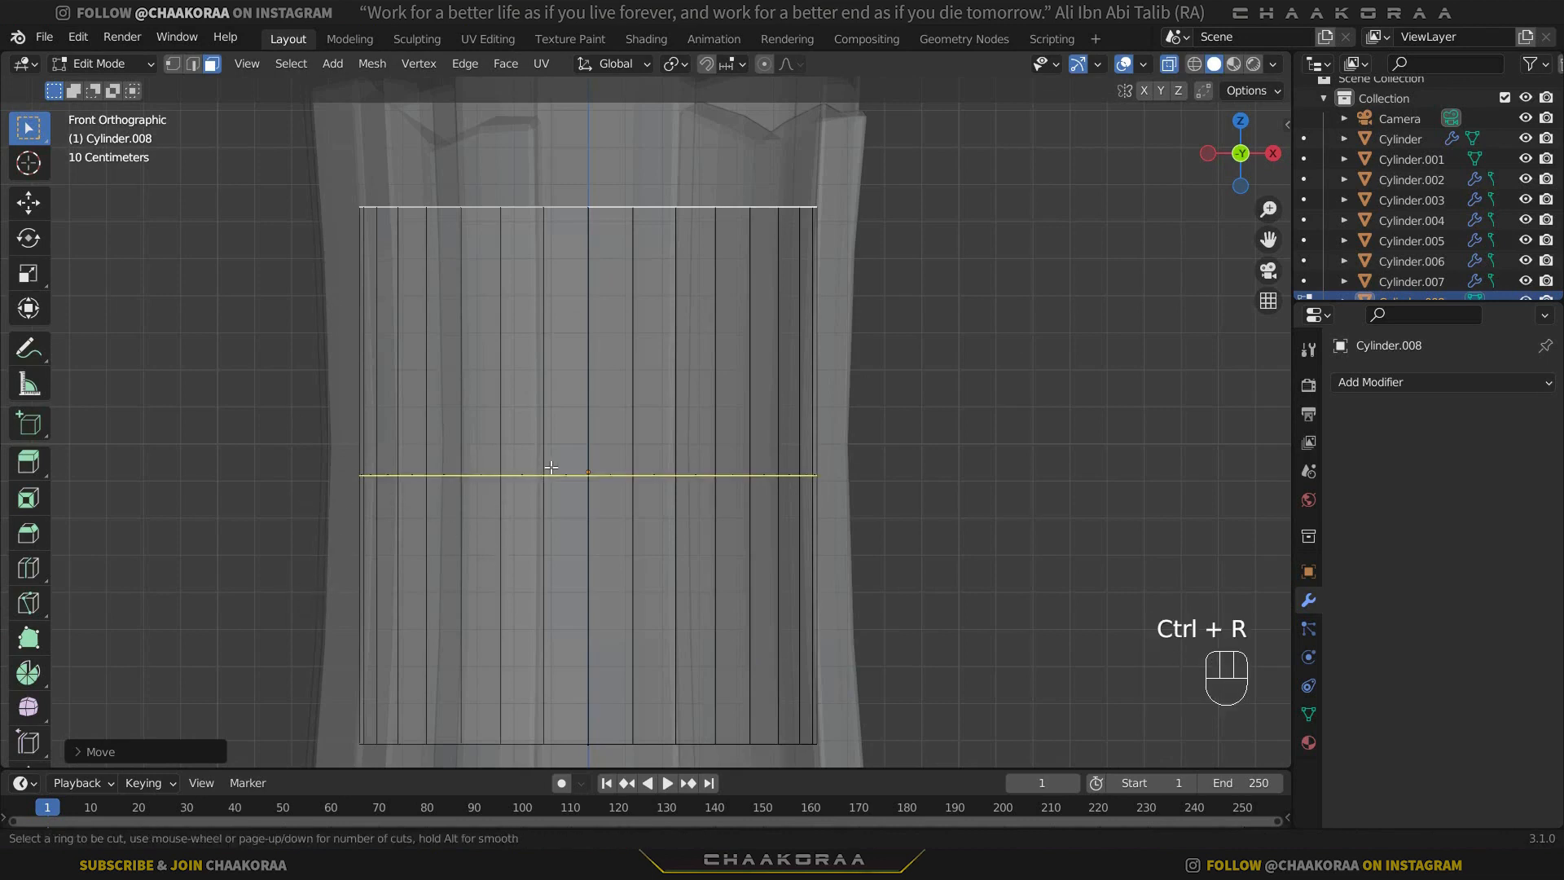
click(544, 440)
right_click(545, 440)
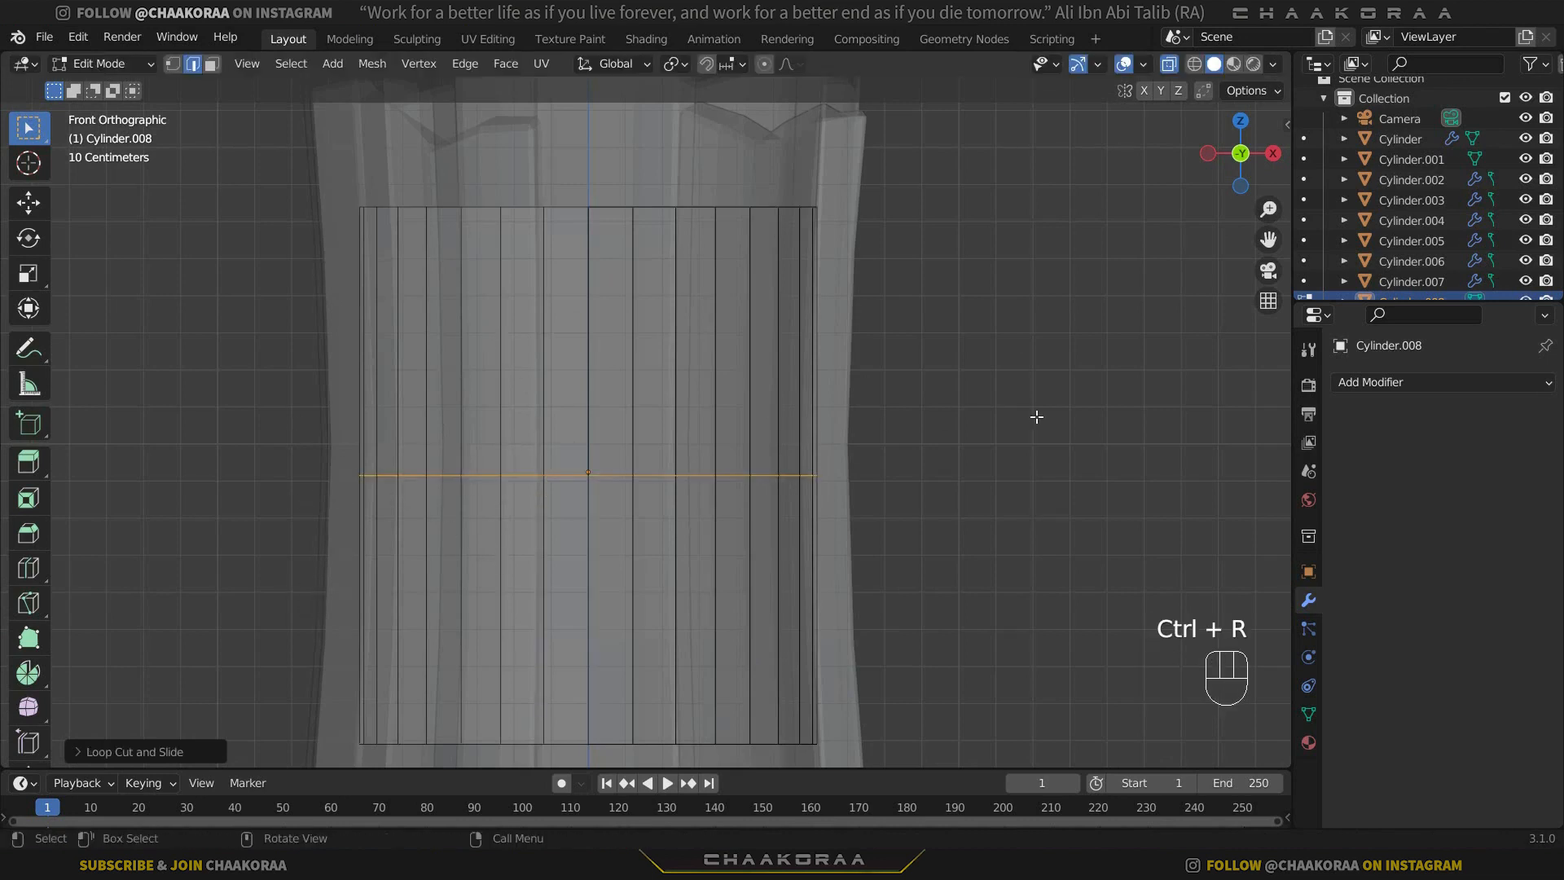
key(s)
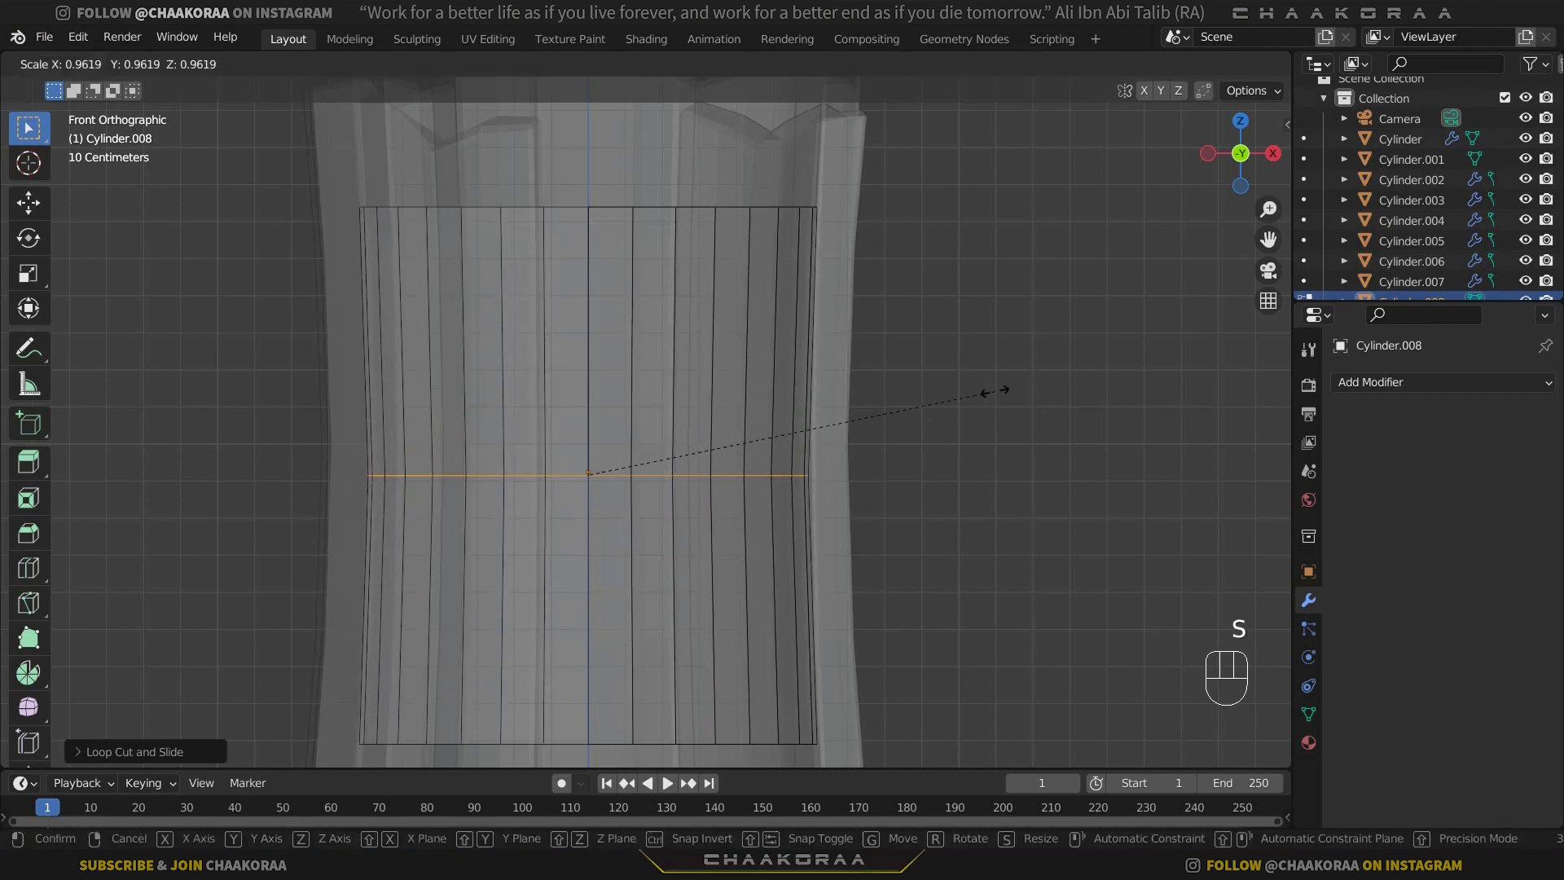
click(995, 391)
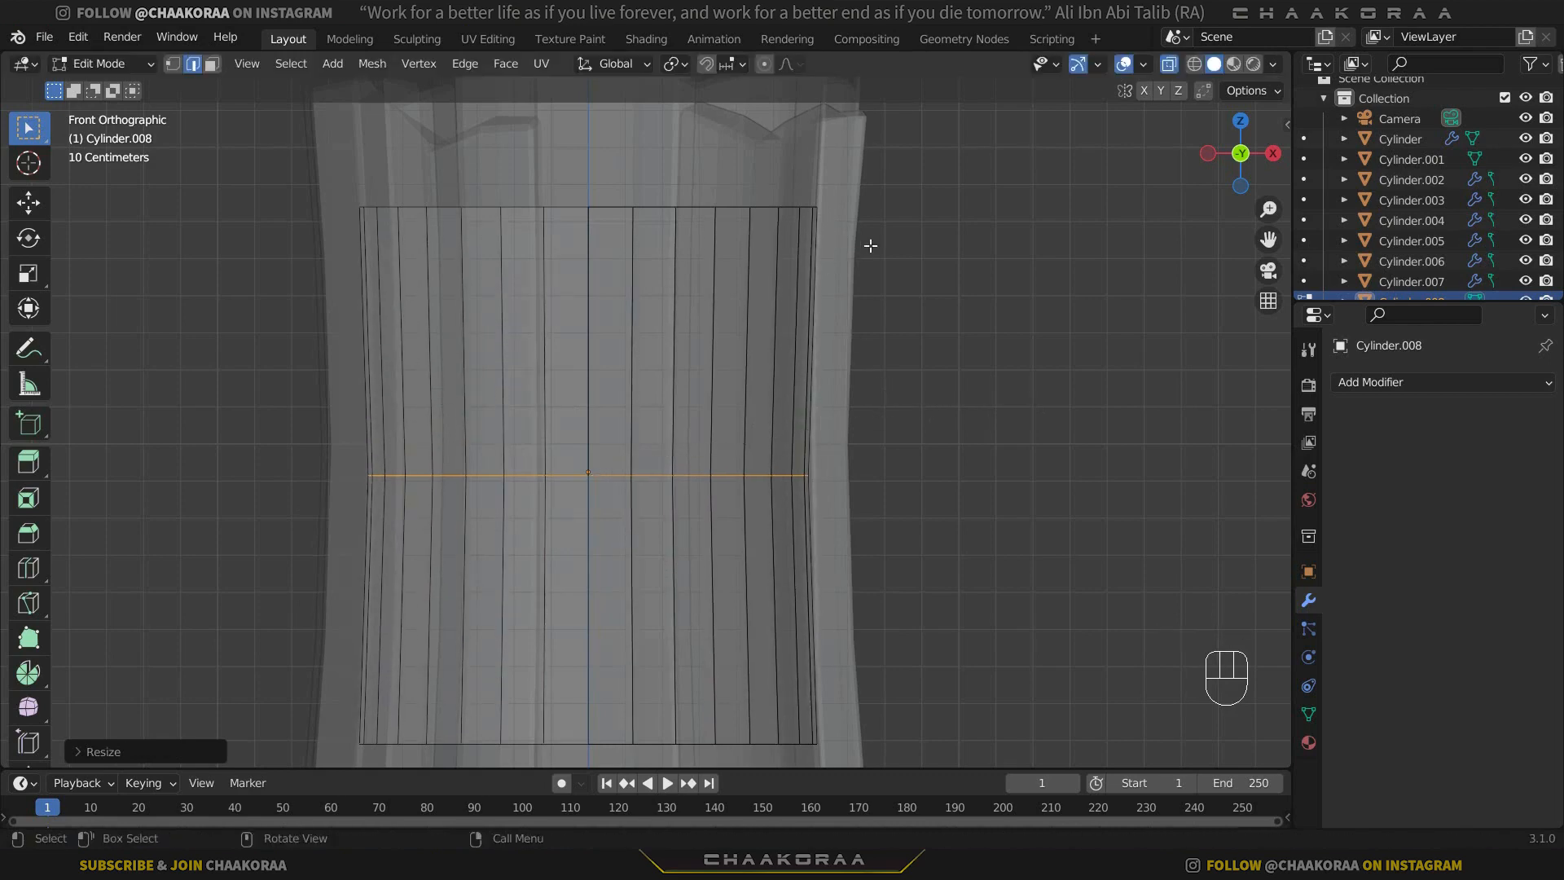
Delete the top cap face of the inner cylinder.
middle_drag(598, 378, 592, 471)
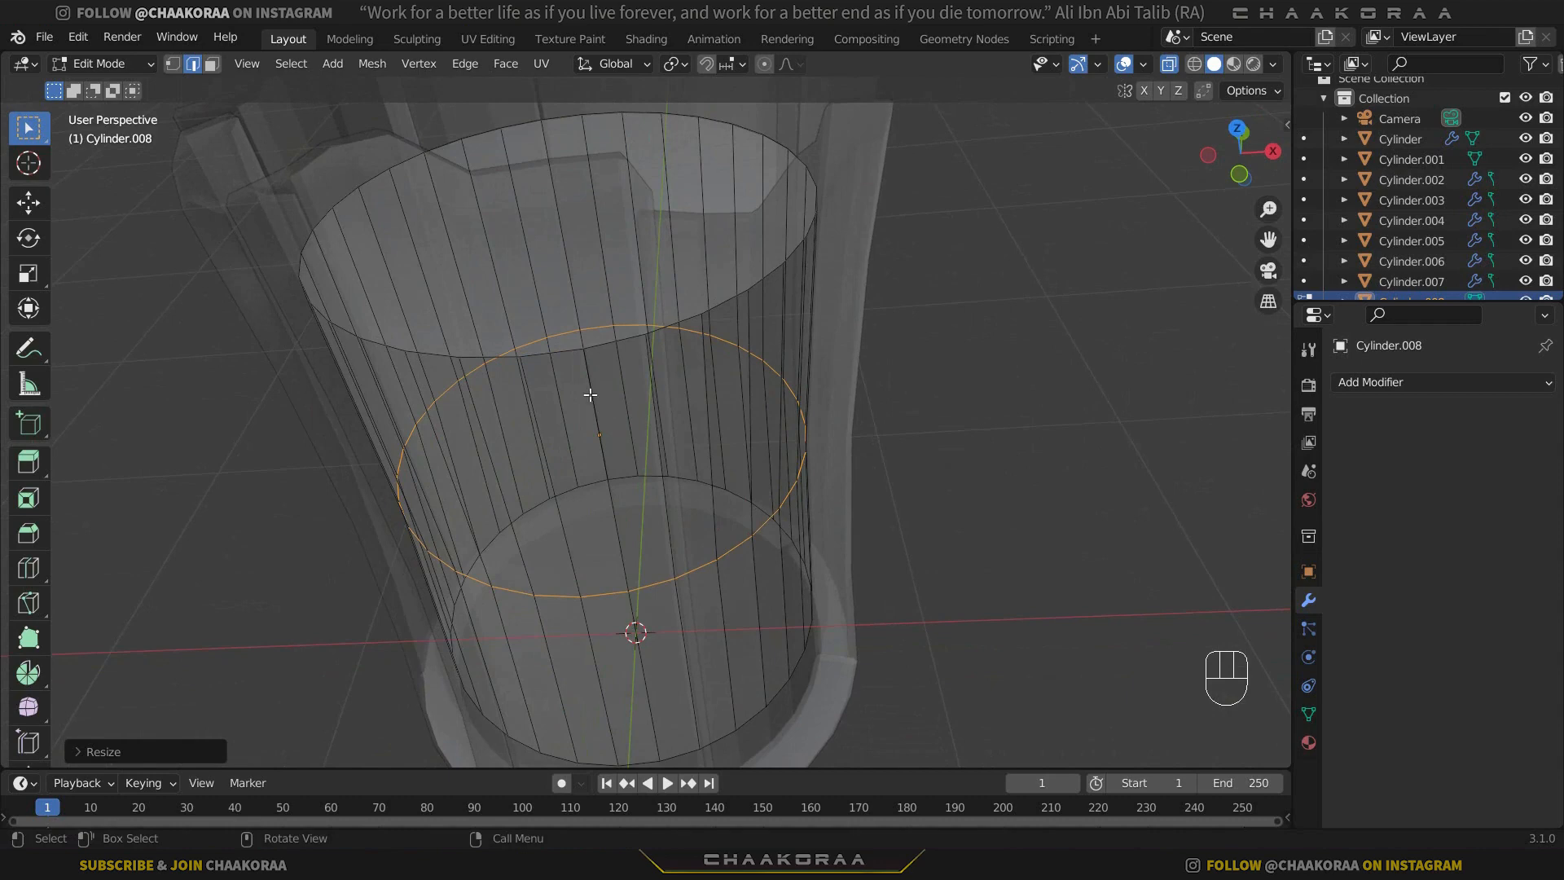
key(3)
middle_drag(540, 310, 624, 392)
key(alt+z)
click(574, 274)
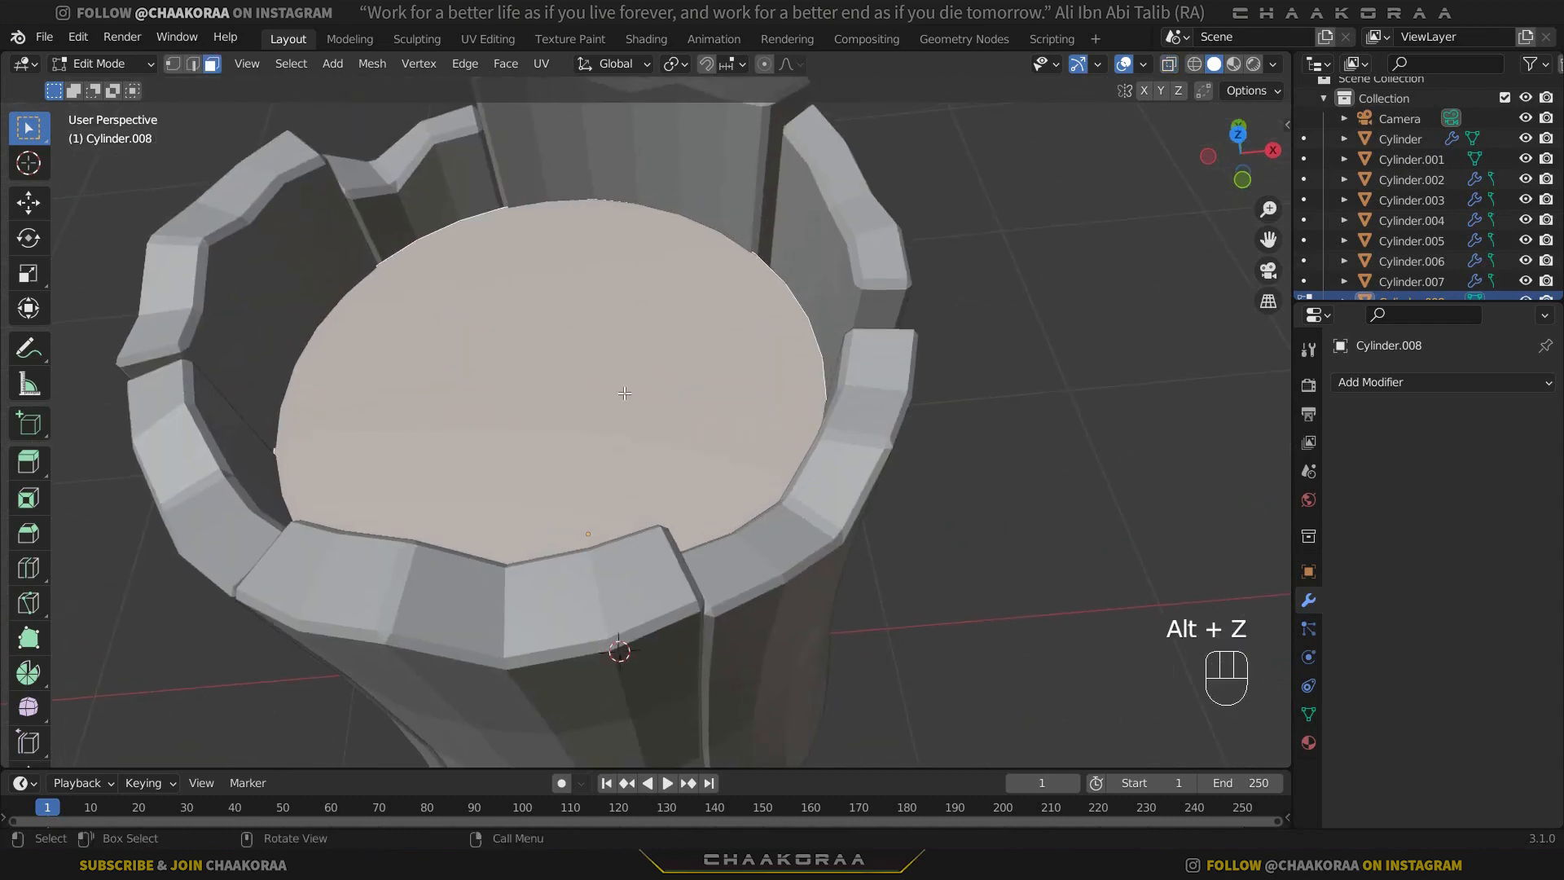
key(x)
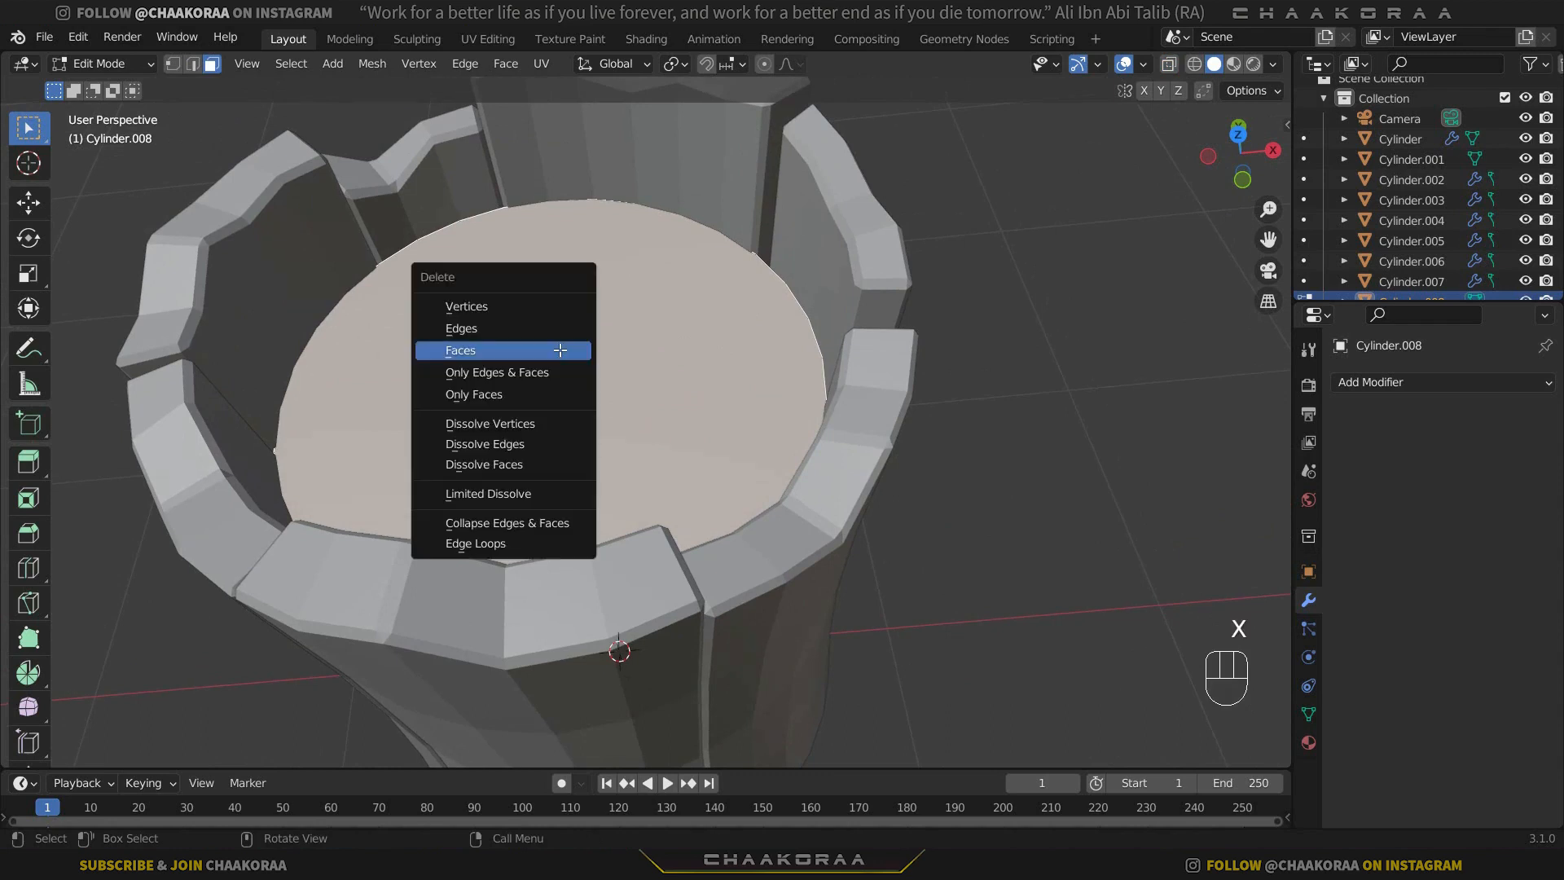
click(559, 350)
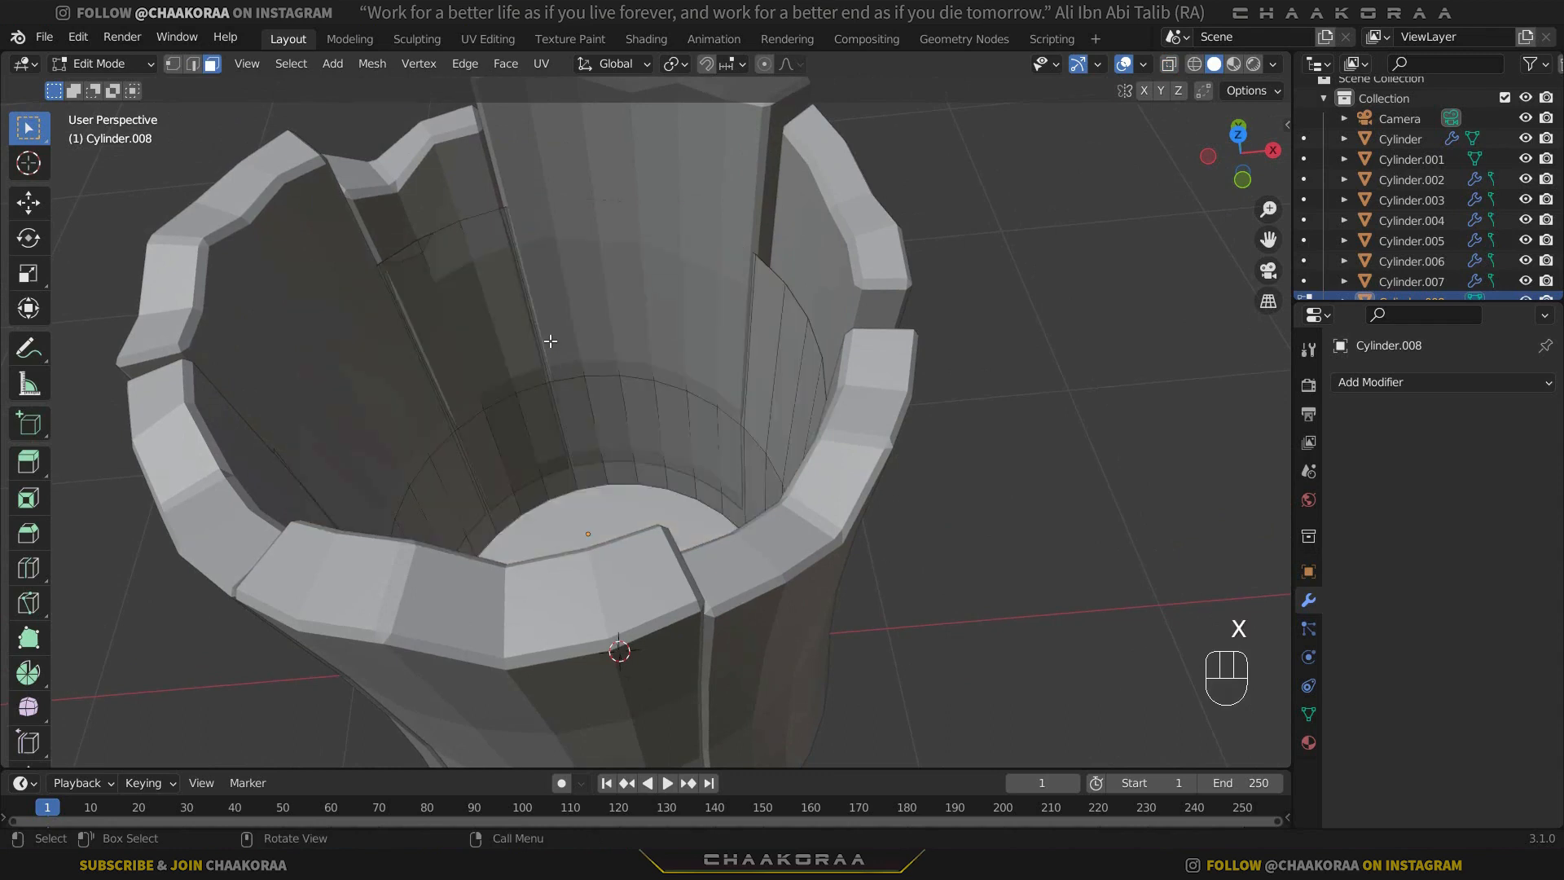
Select the open top edge loop of the inner cylinder and close it with Grid Fill.
key(2)
alt+click(453, 283)
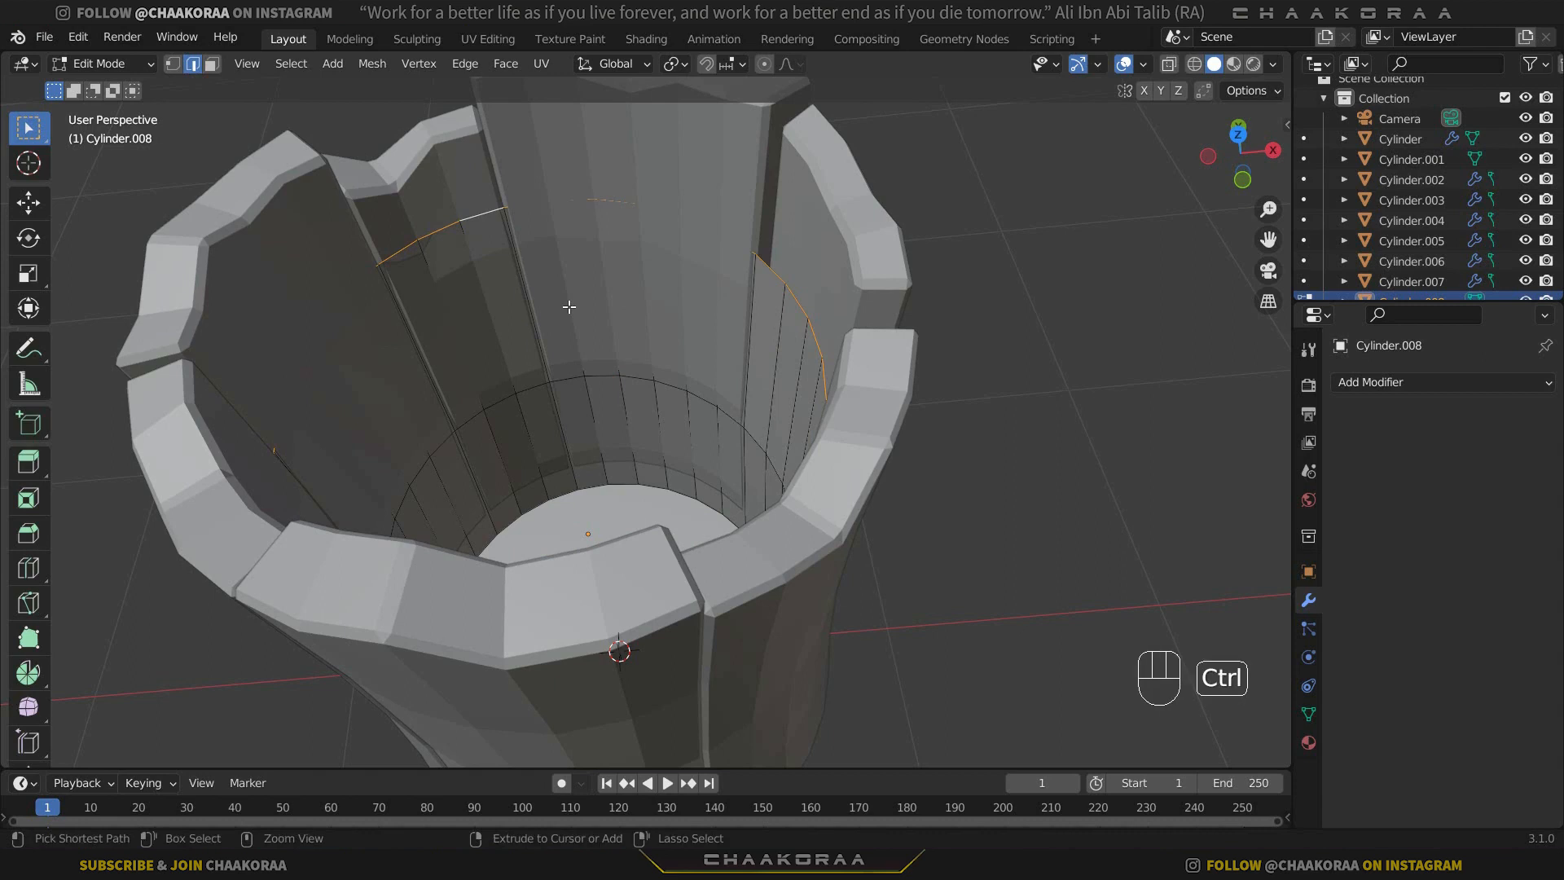
key(ctrl+f)
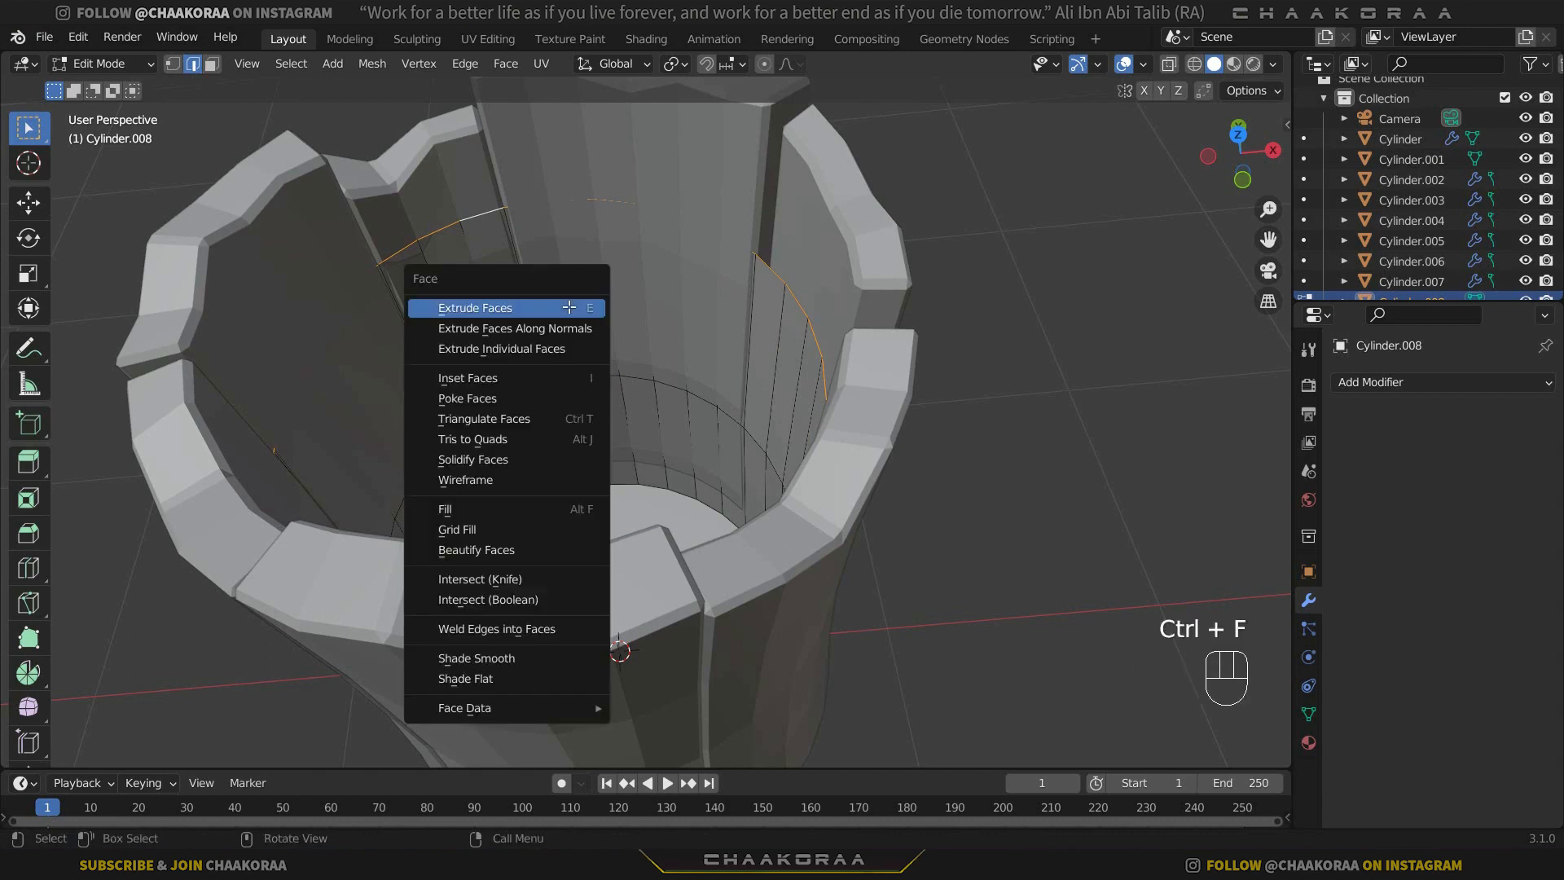
click(478, 531)
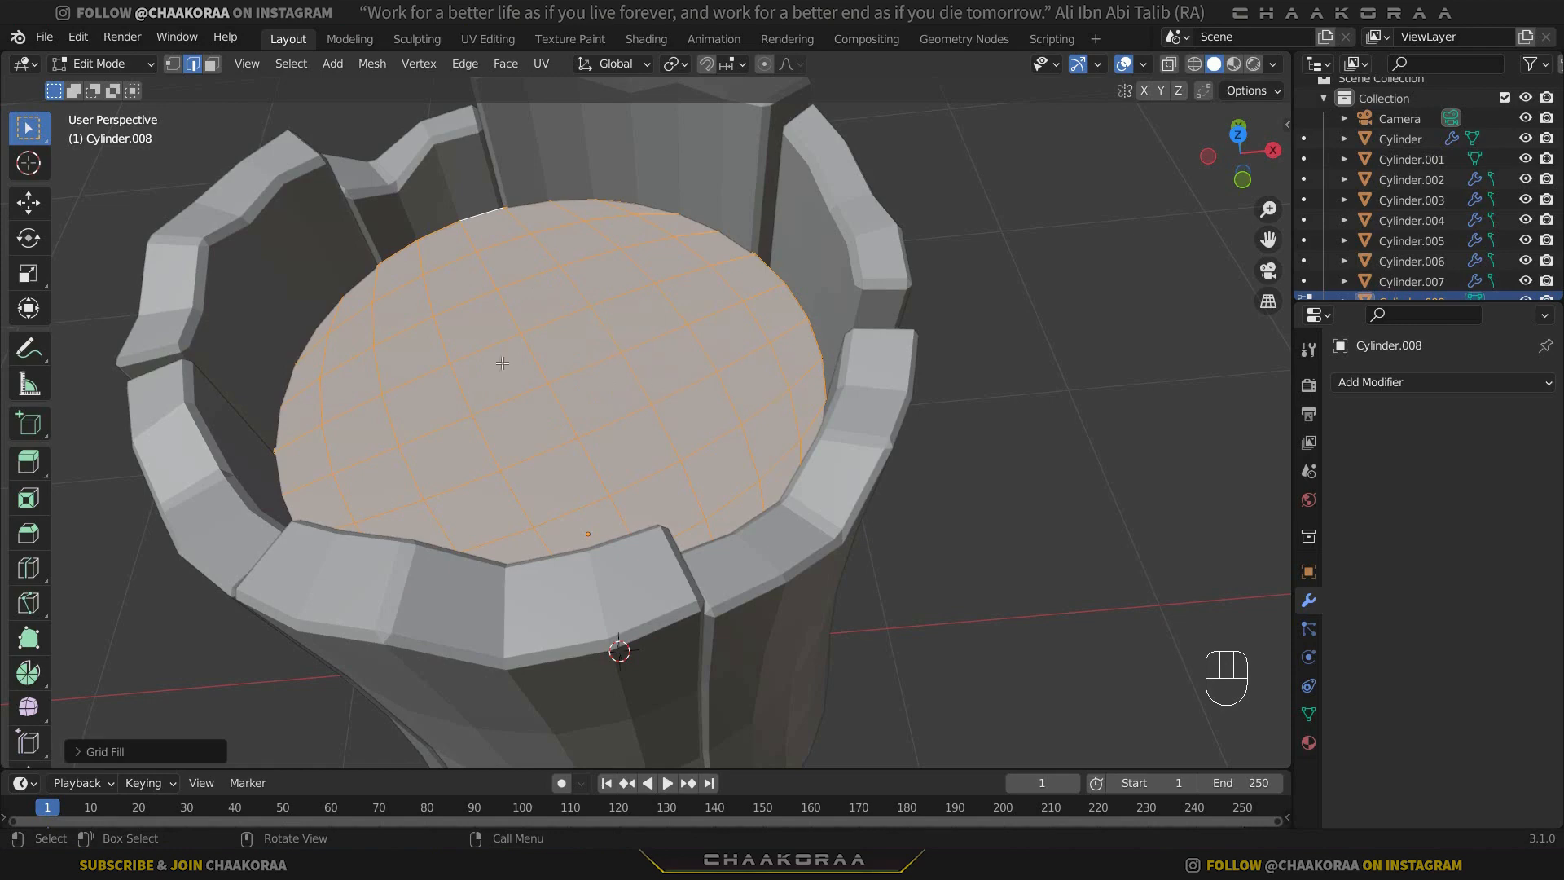
Enable proportional editing with Random falloff and switch to vertex selection.
click(783, 62)
click(773, 296)
click(176, 70)
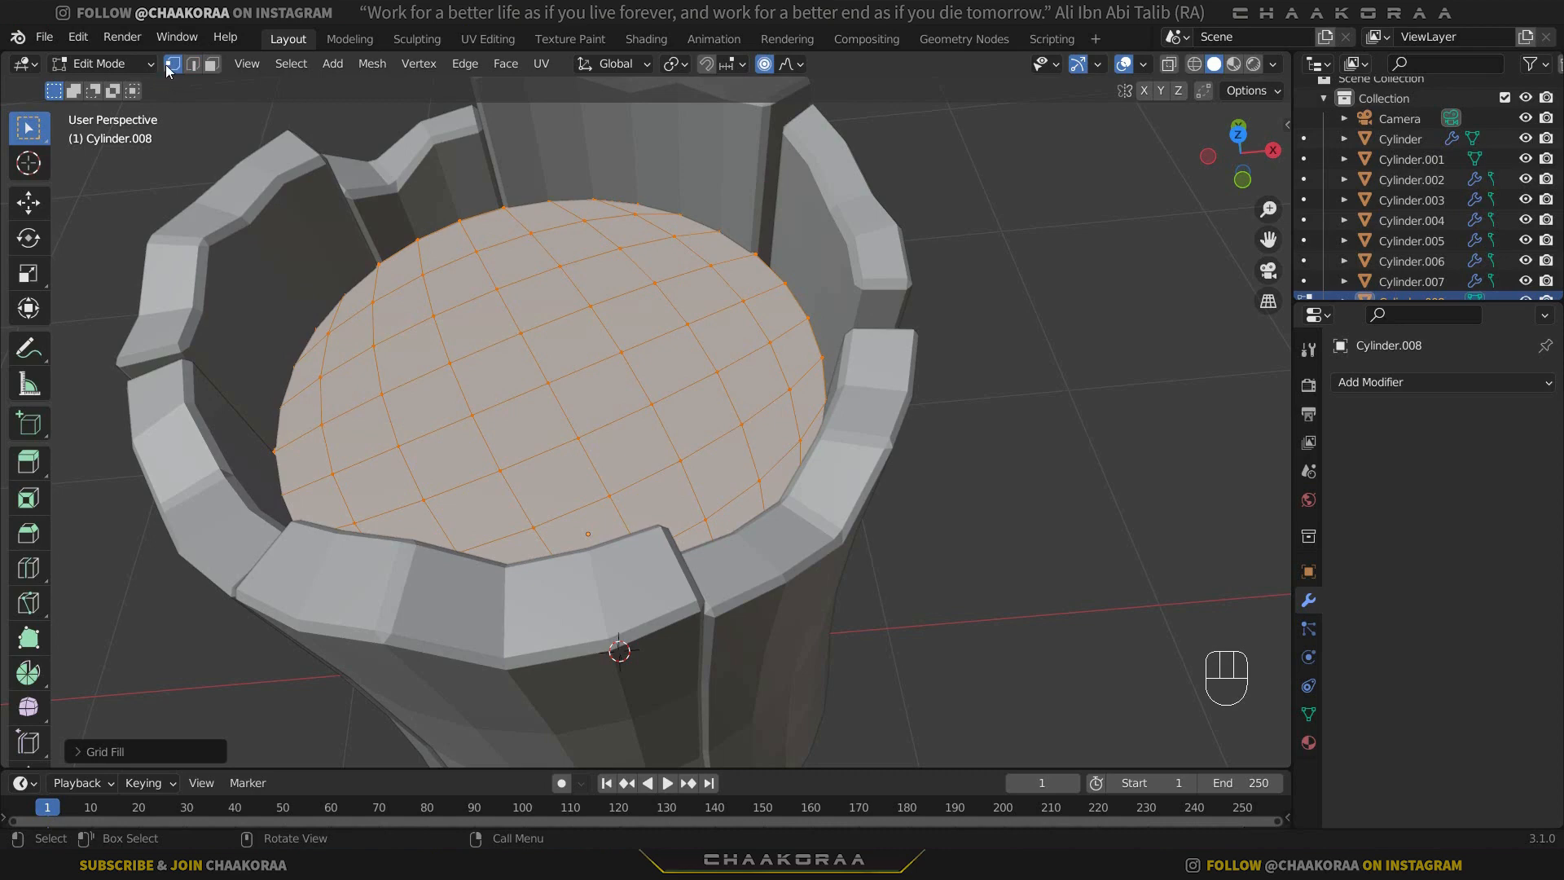
Raise a vertex near the centre of the grid-filled top about 0.16 m along Z with a proportional size of about 0.91 m.
click(519, 334)
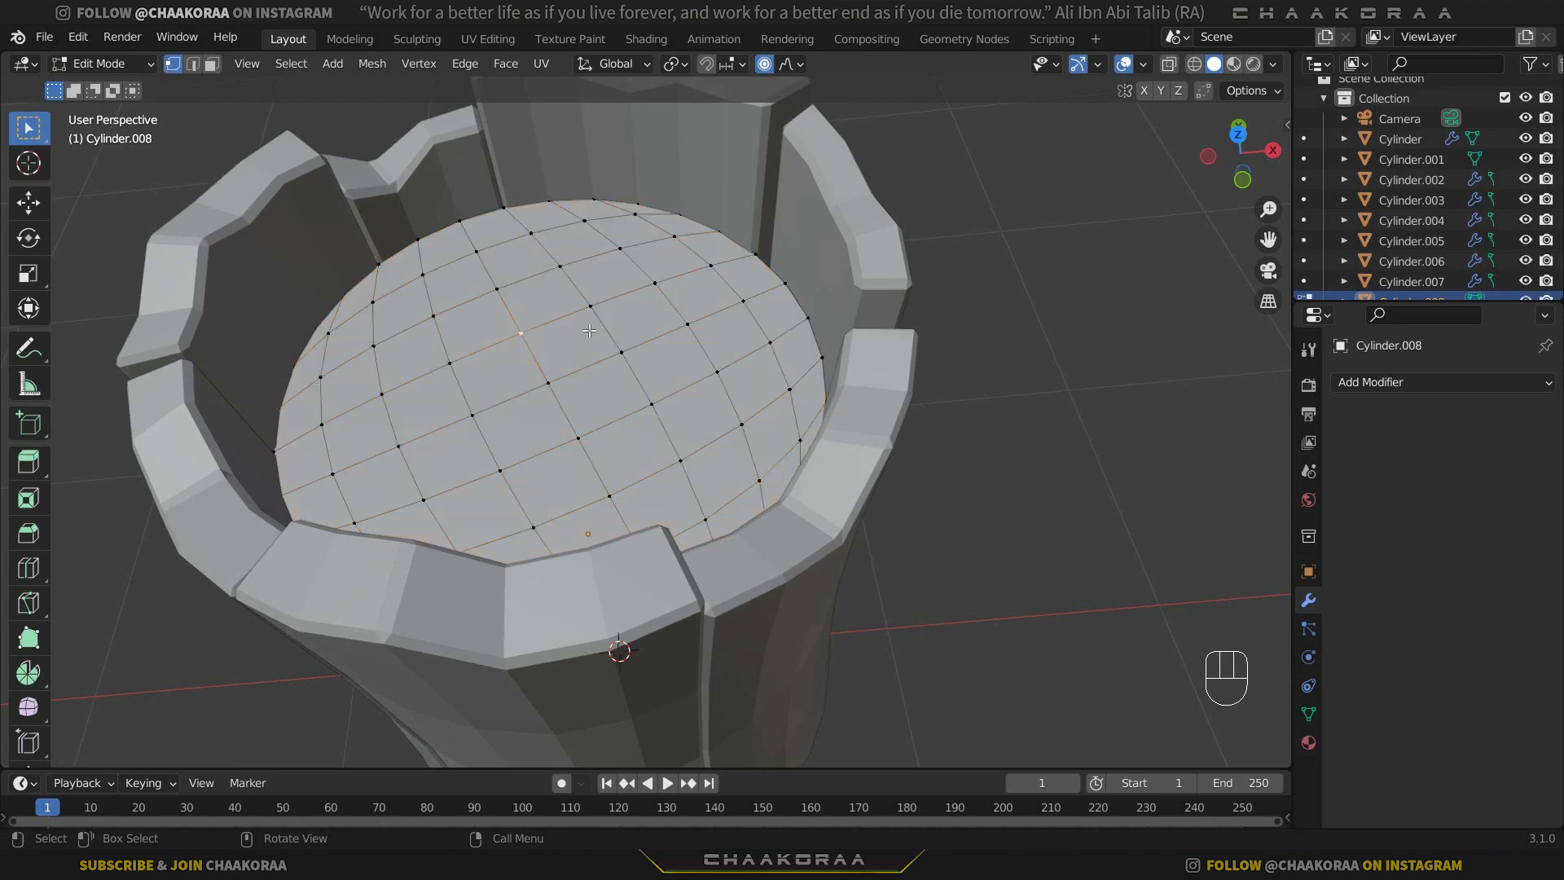
scroll(694, 333, down, 3)
key(g)
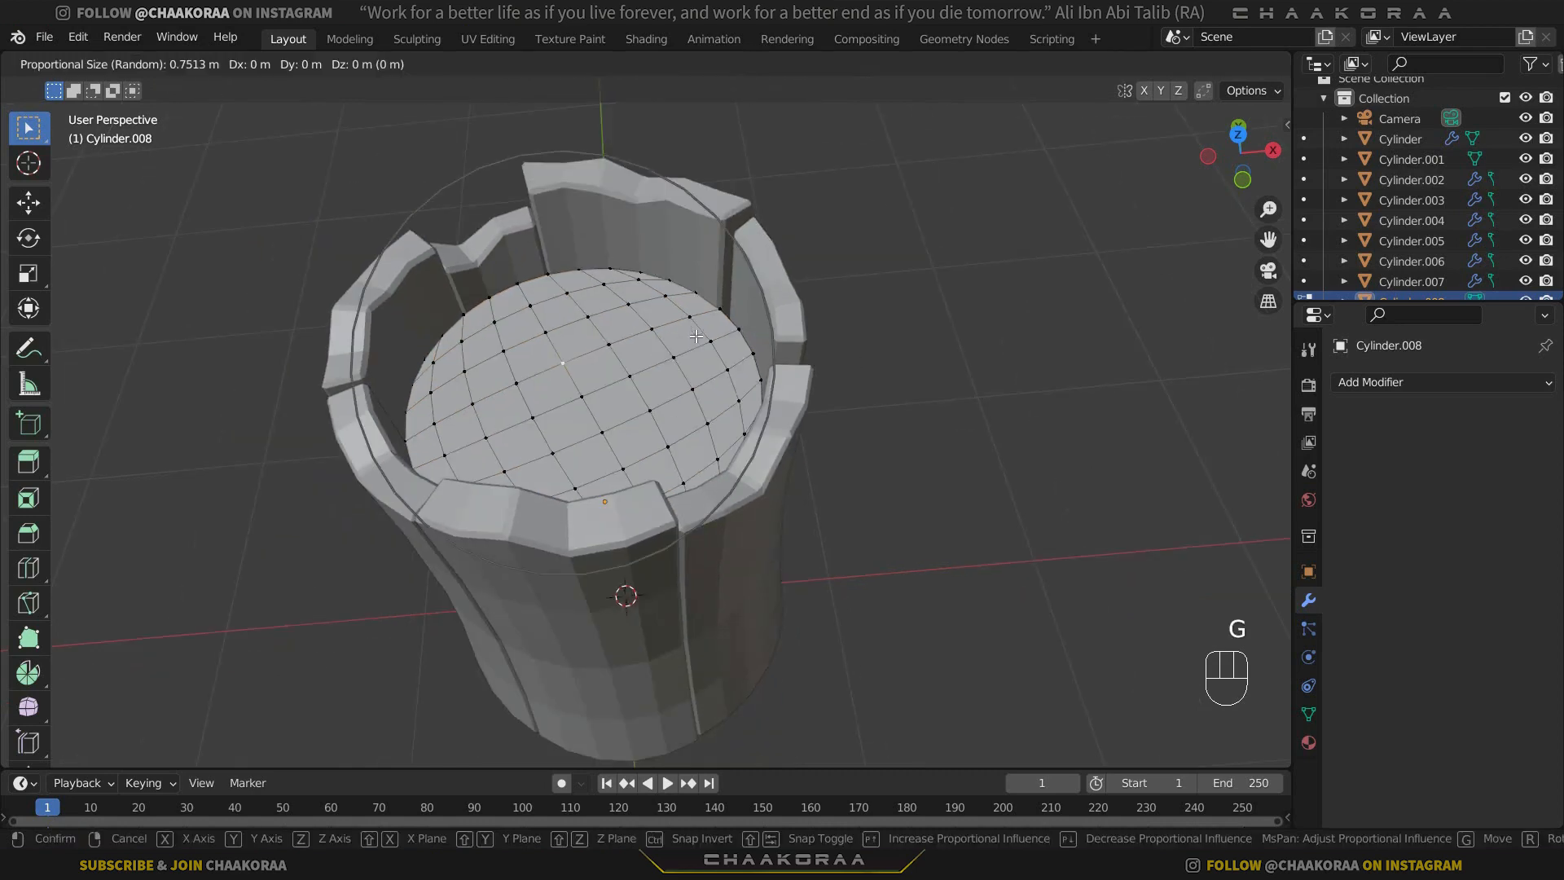
scroll(696, 335, up, 8)
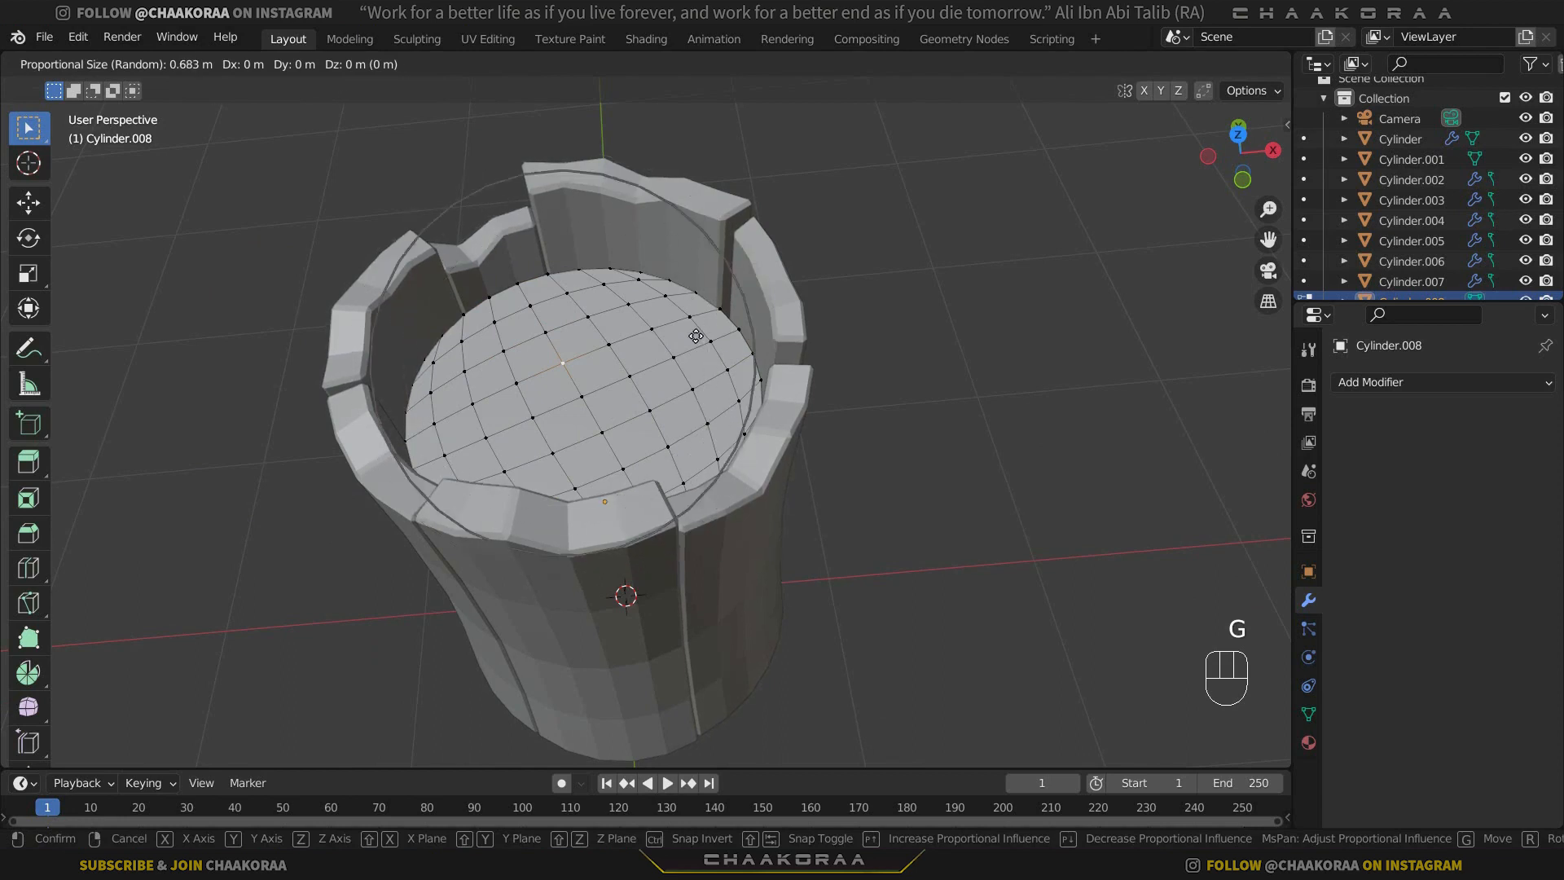
scroll(696, 336, down, 10)
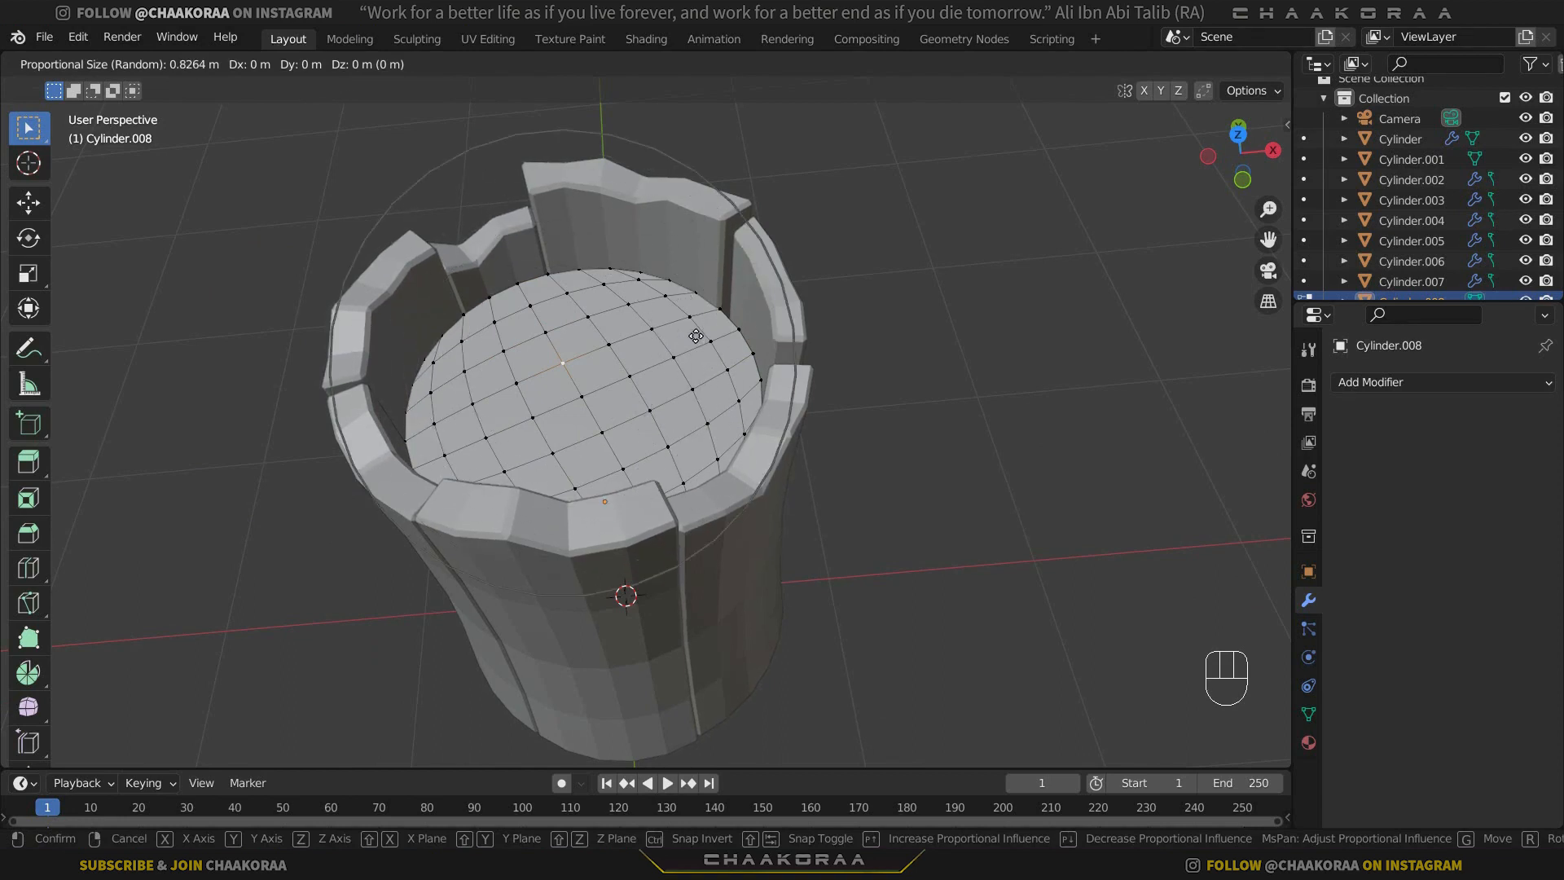
mouse_move(694, 329)
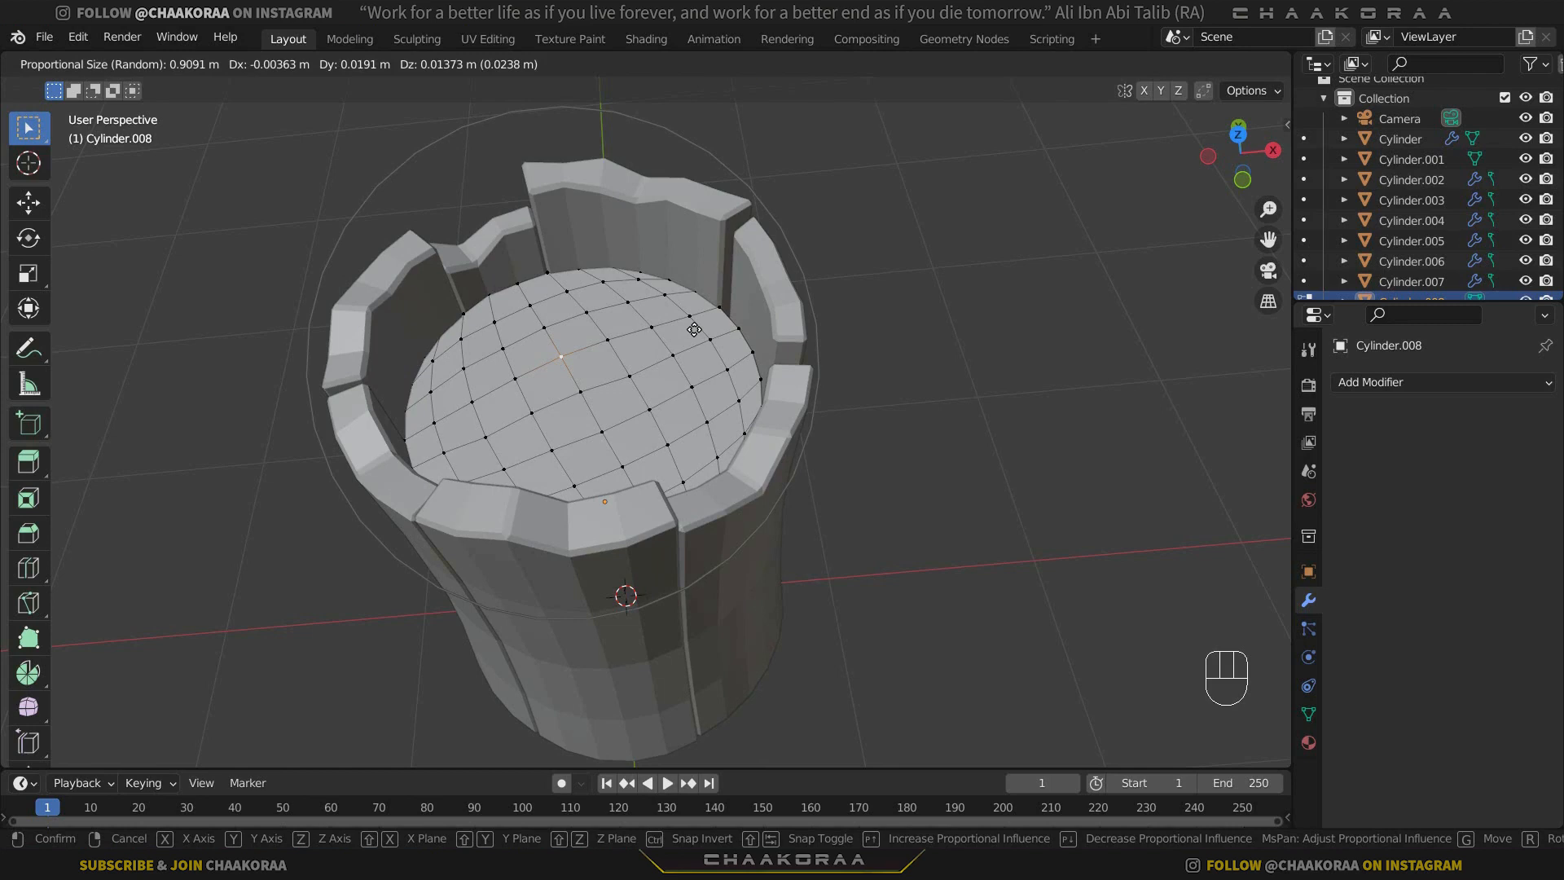
key(z)
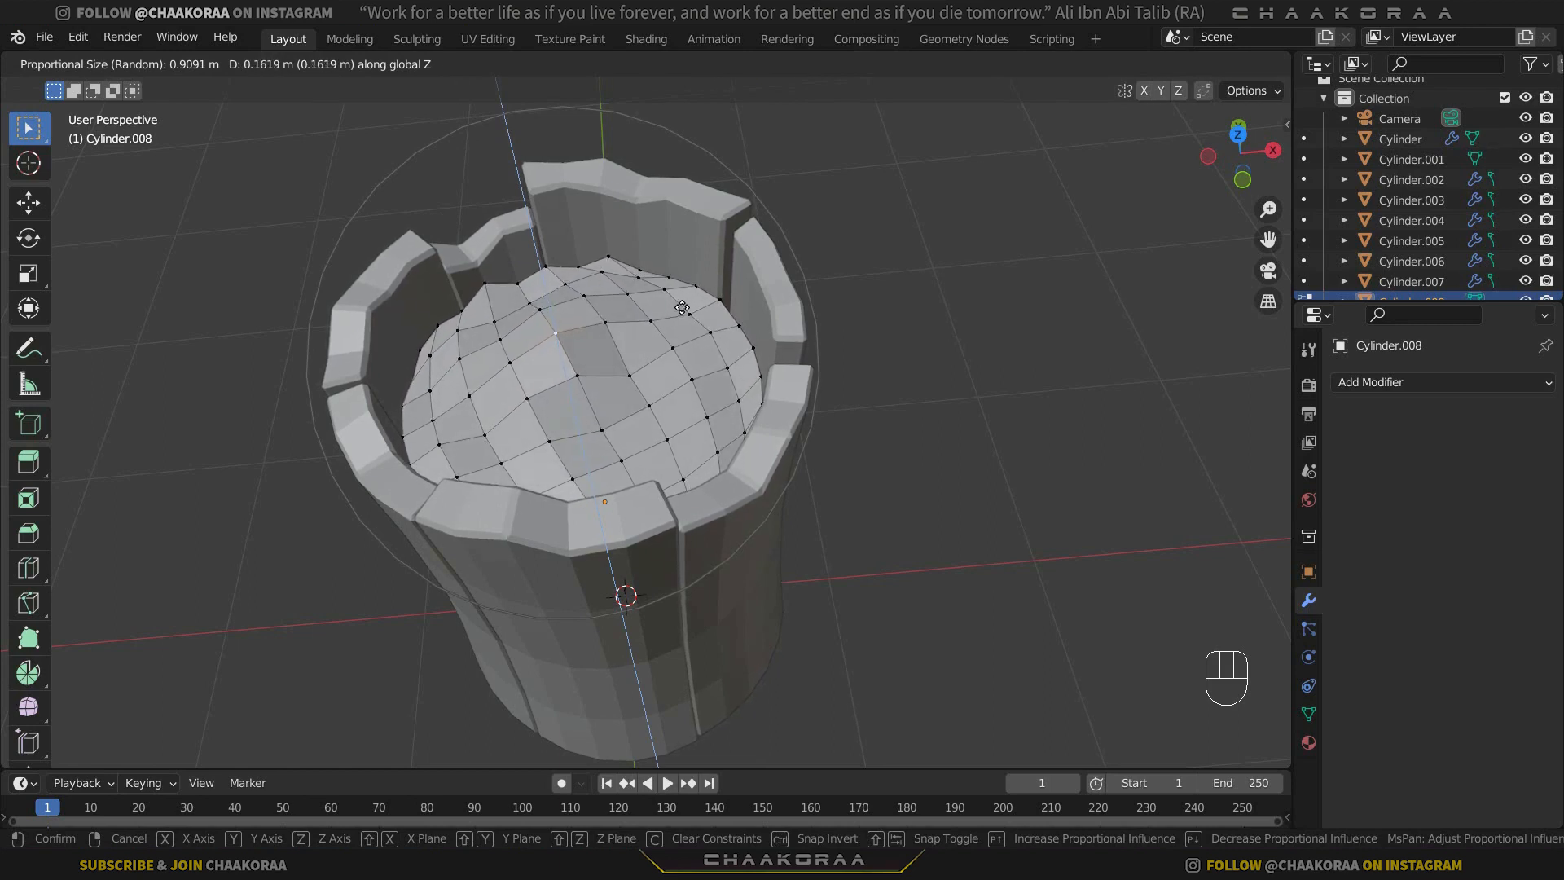
click(681, 305)
Raise a vertex at the front right of the inner cylinder's top and lower one near the centre about 0.10 m along Z, using proportional editing.
middle_drag(670, 409, 705, 399)
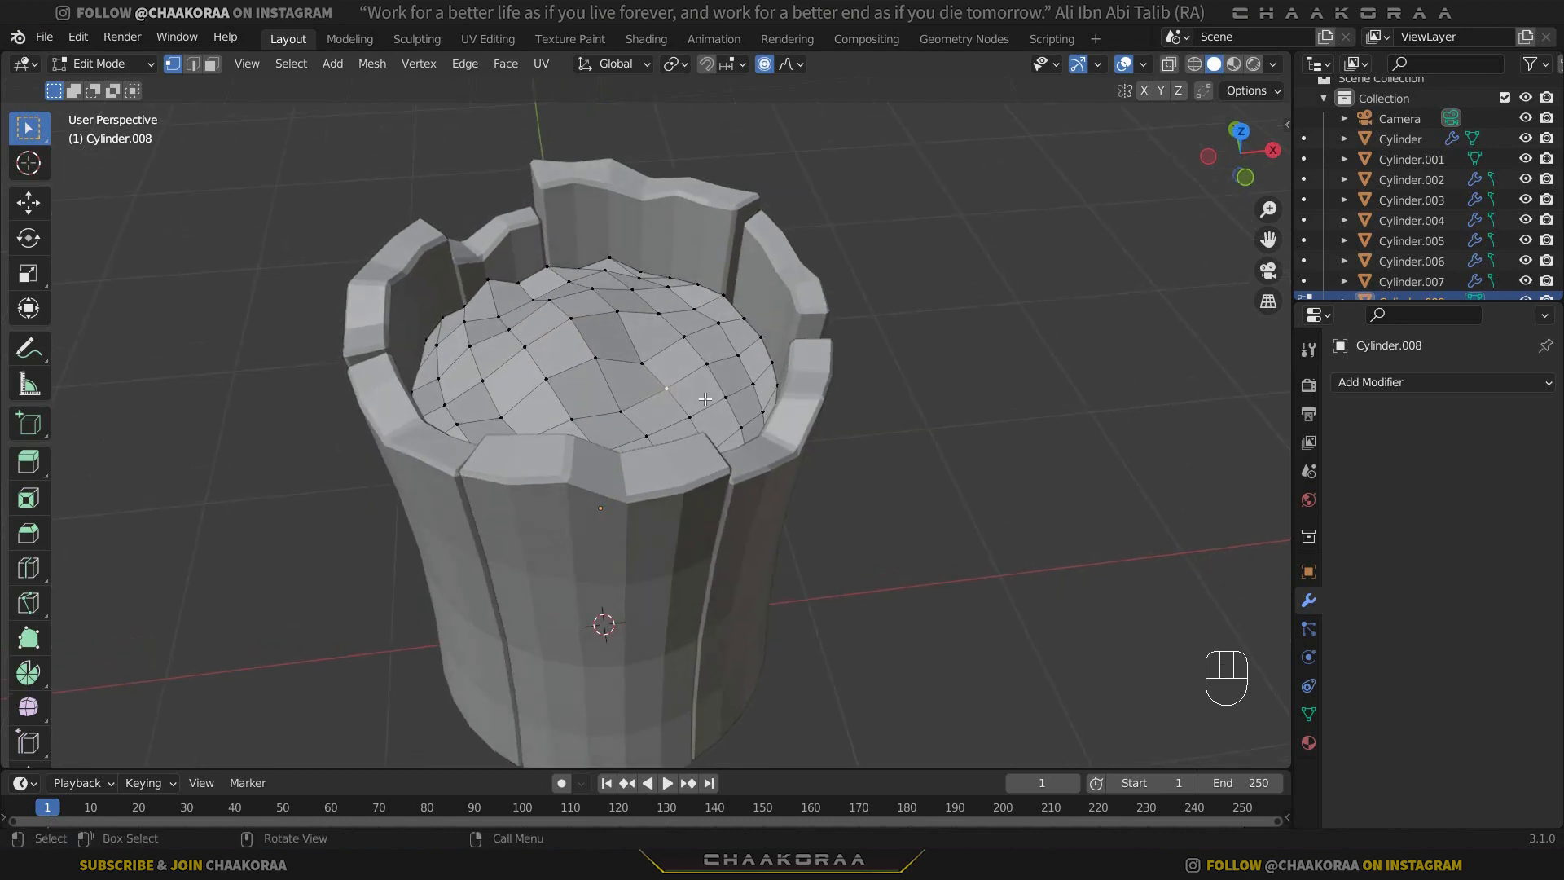
key(g)
key(z)
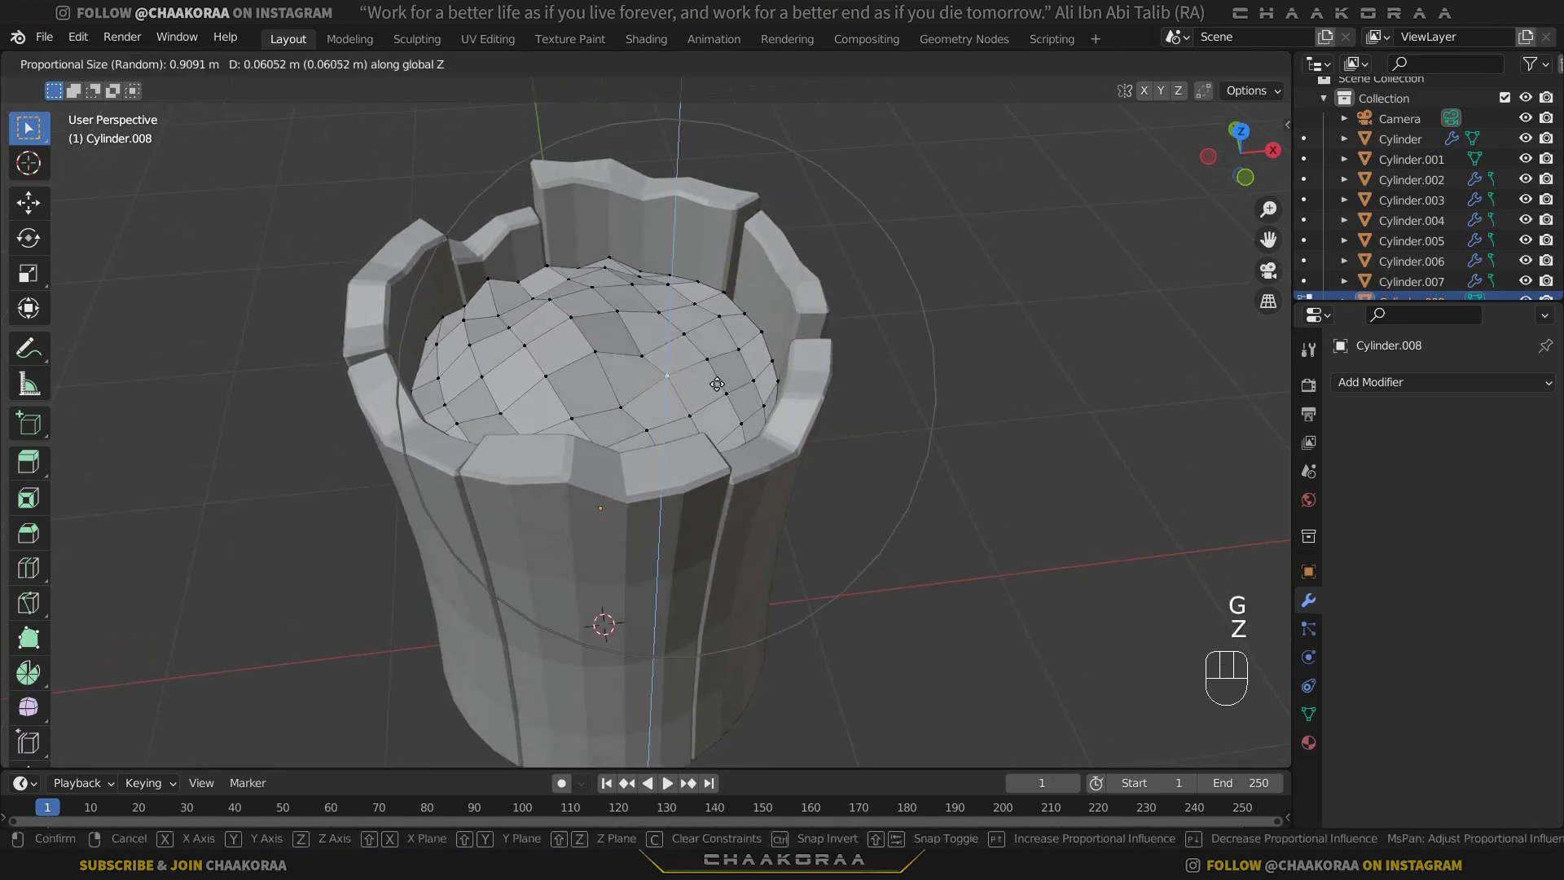
click(719, 374)
click(559, 370)
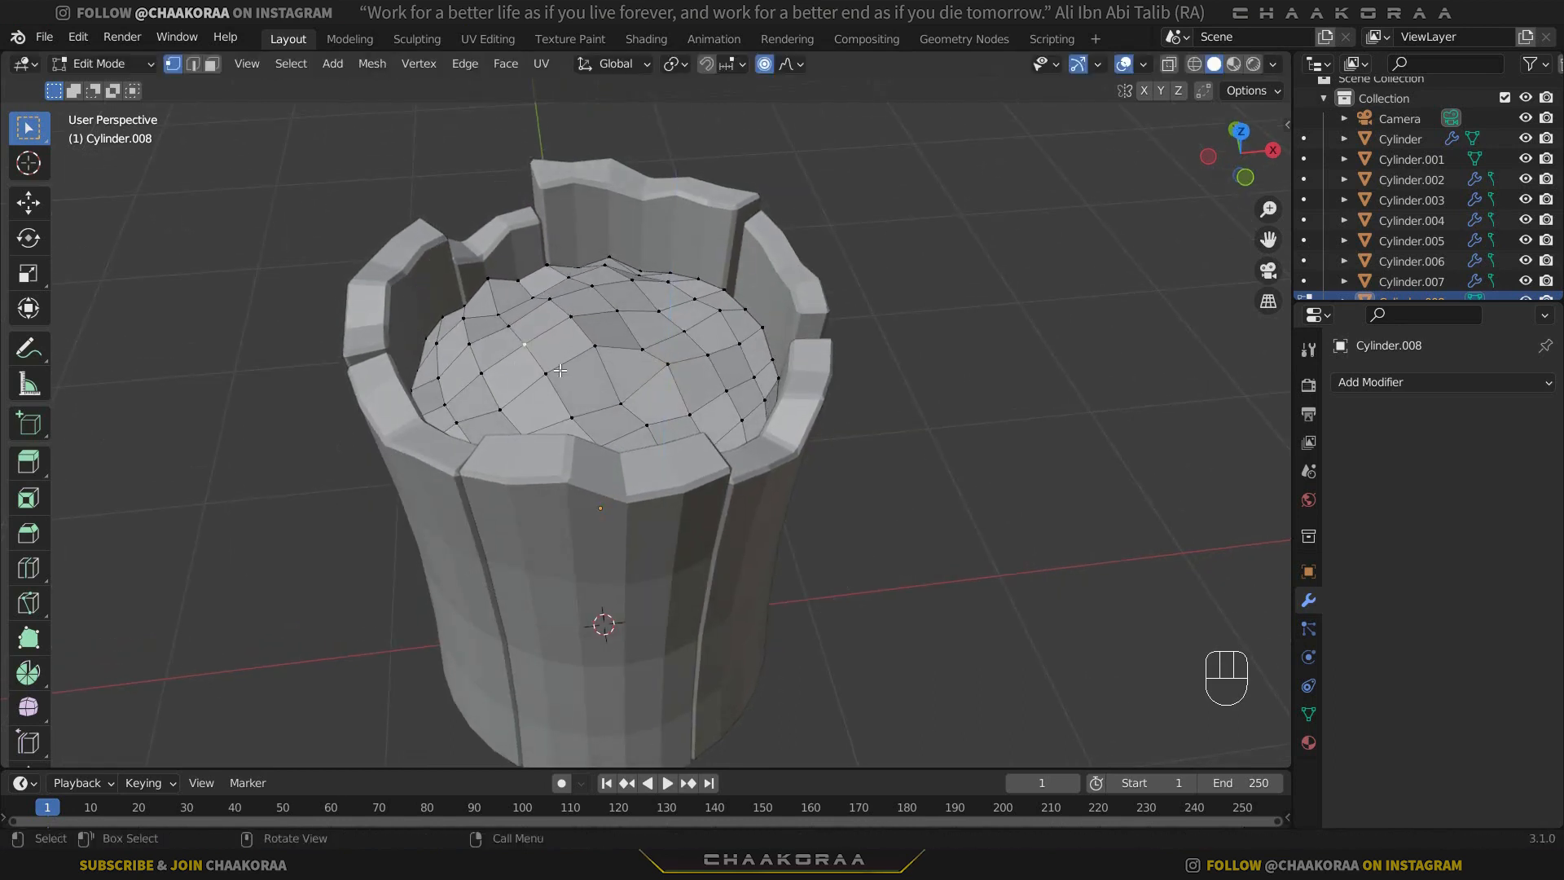
key(g)
key(z)
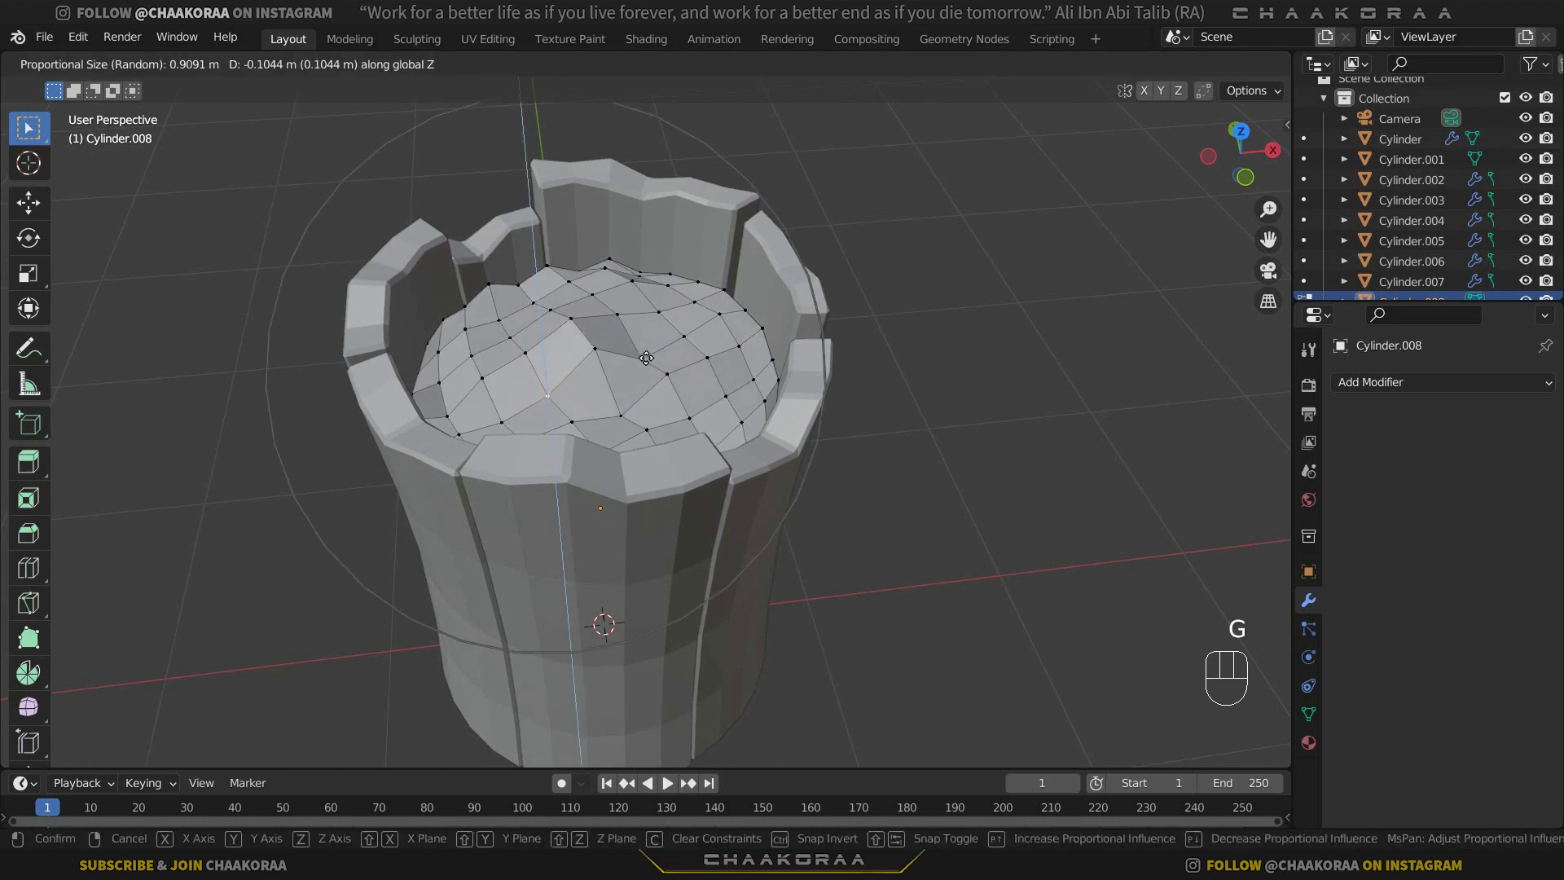
click(646, 359)
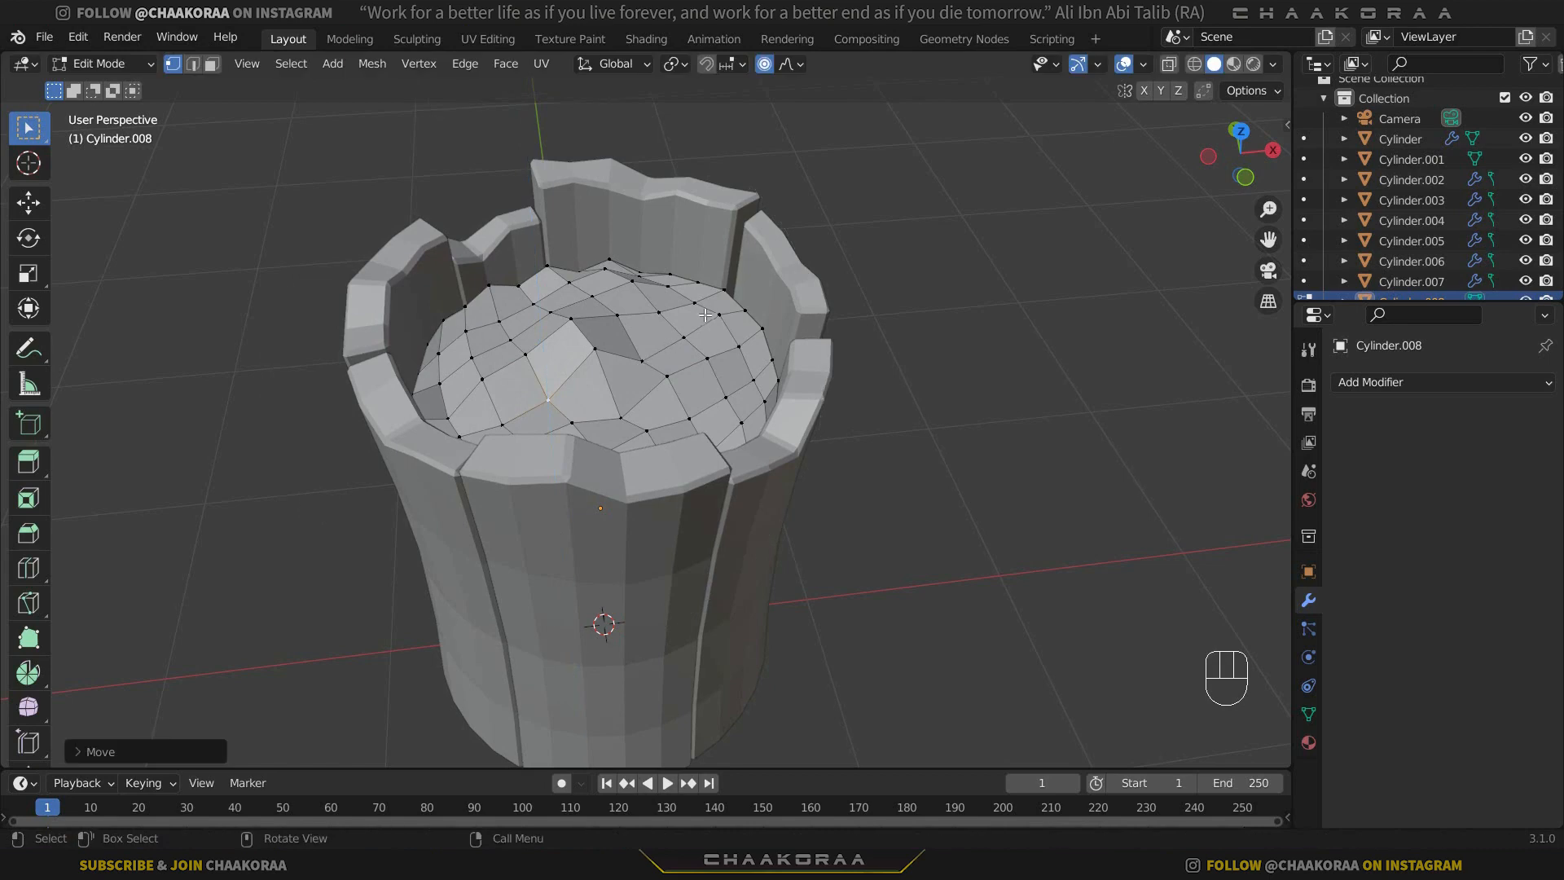
Lower a vertex near the back-right rim of the uneven top and another near its centre along Z with proportional editing.
click(719, 315)
key(g)
key(z)
click(831, 308)
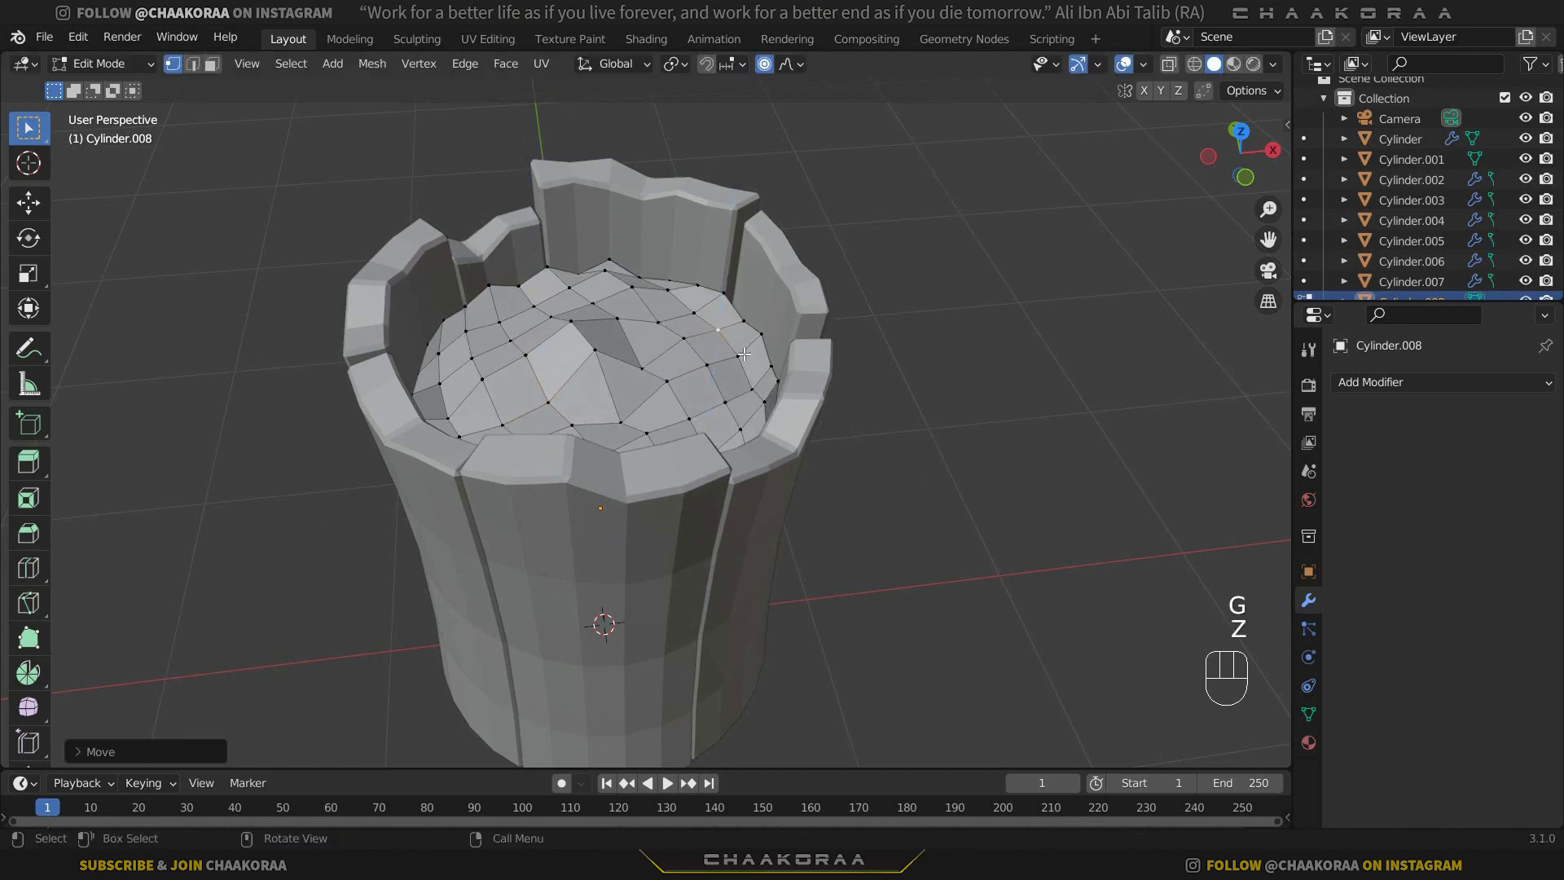
middle_drag(831, 308, 677, 335)
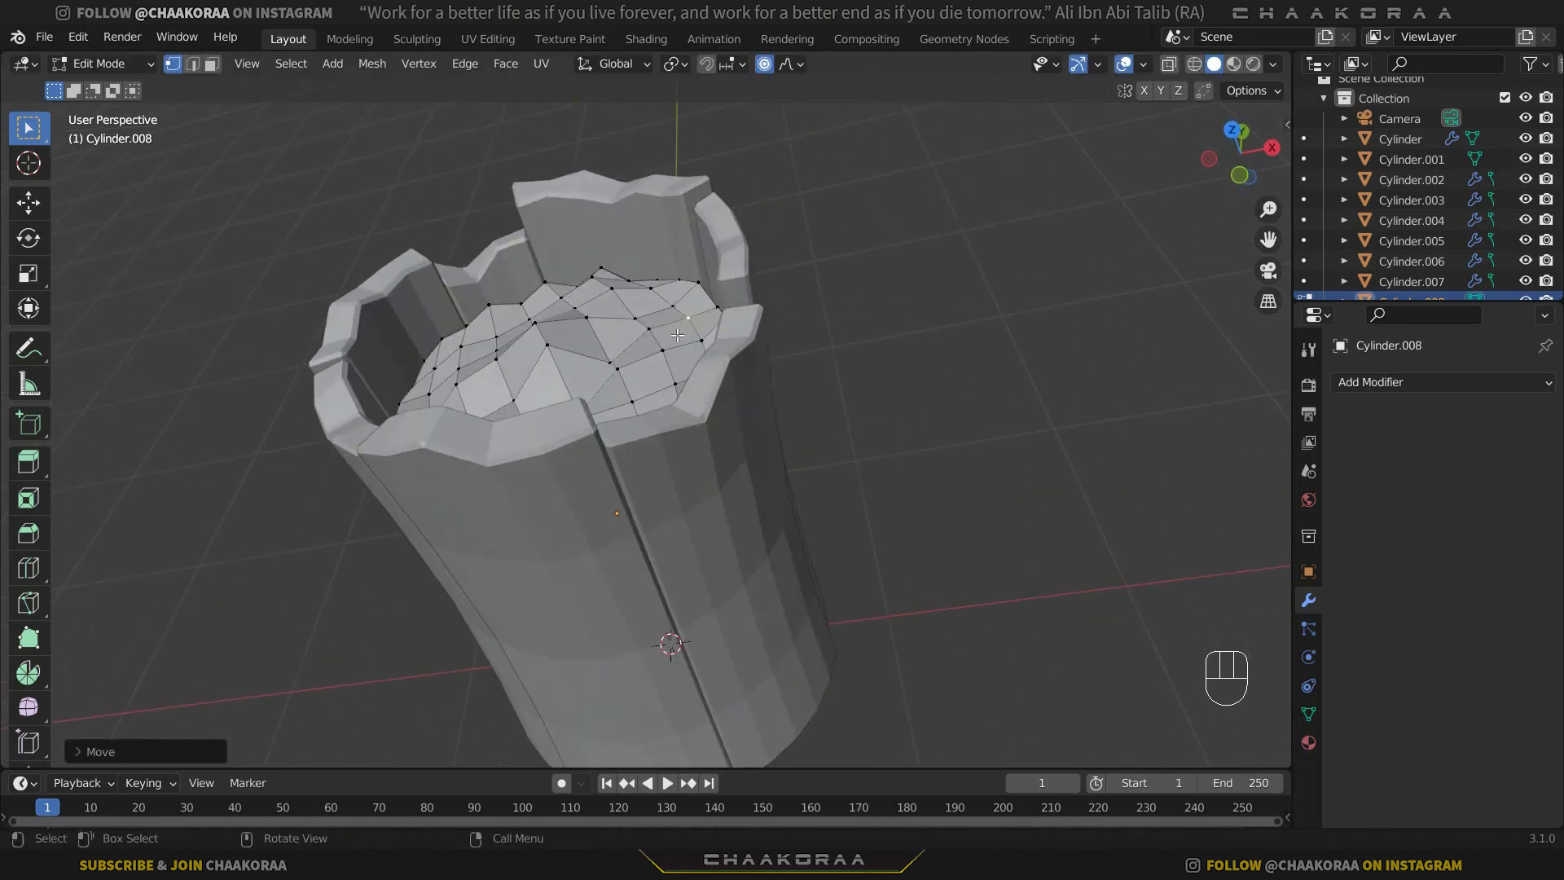
click(549, 340)
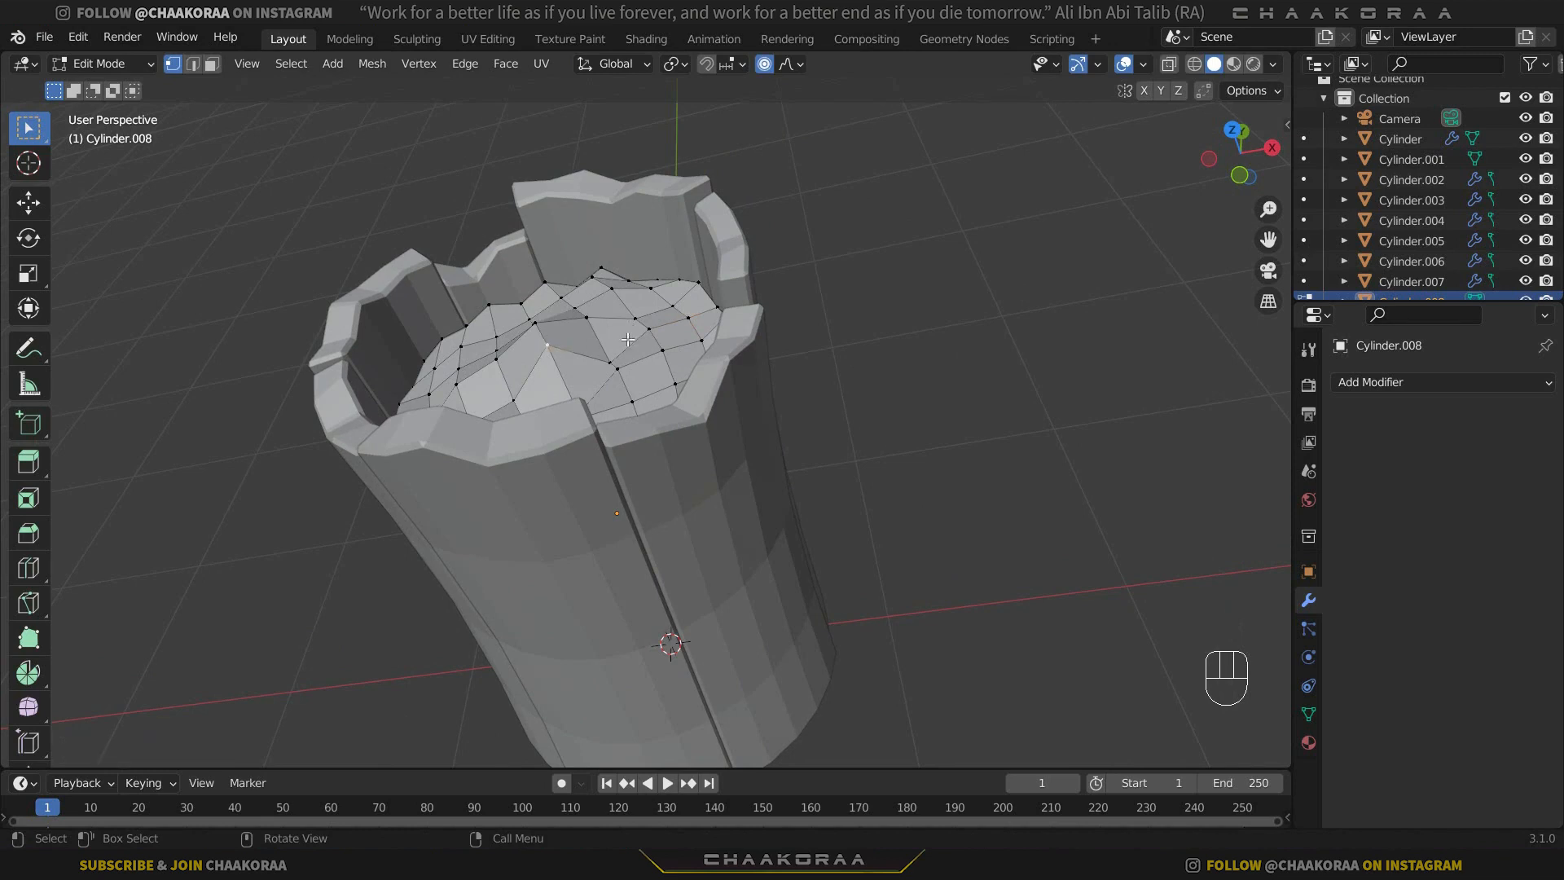
key(h)
key(ctrl+z)
key(g)
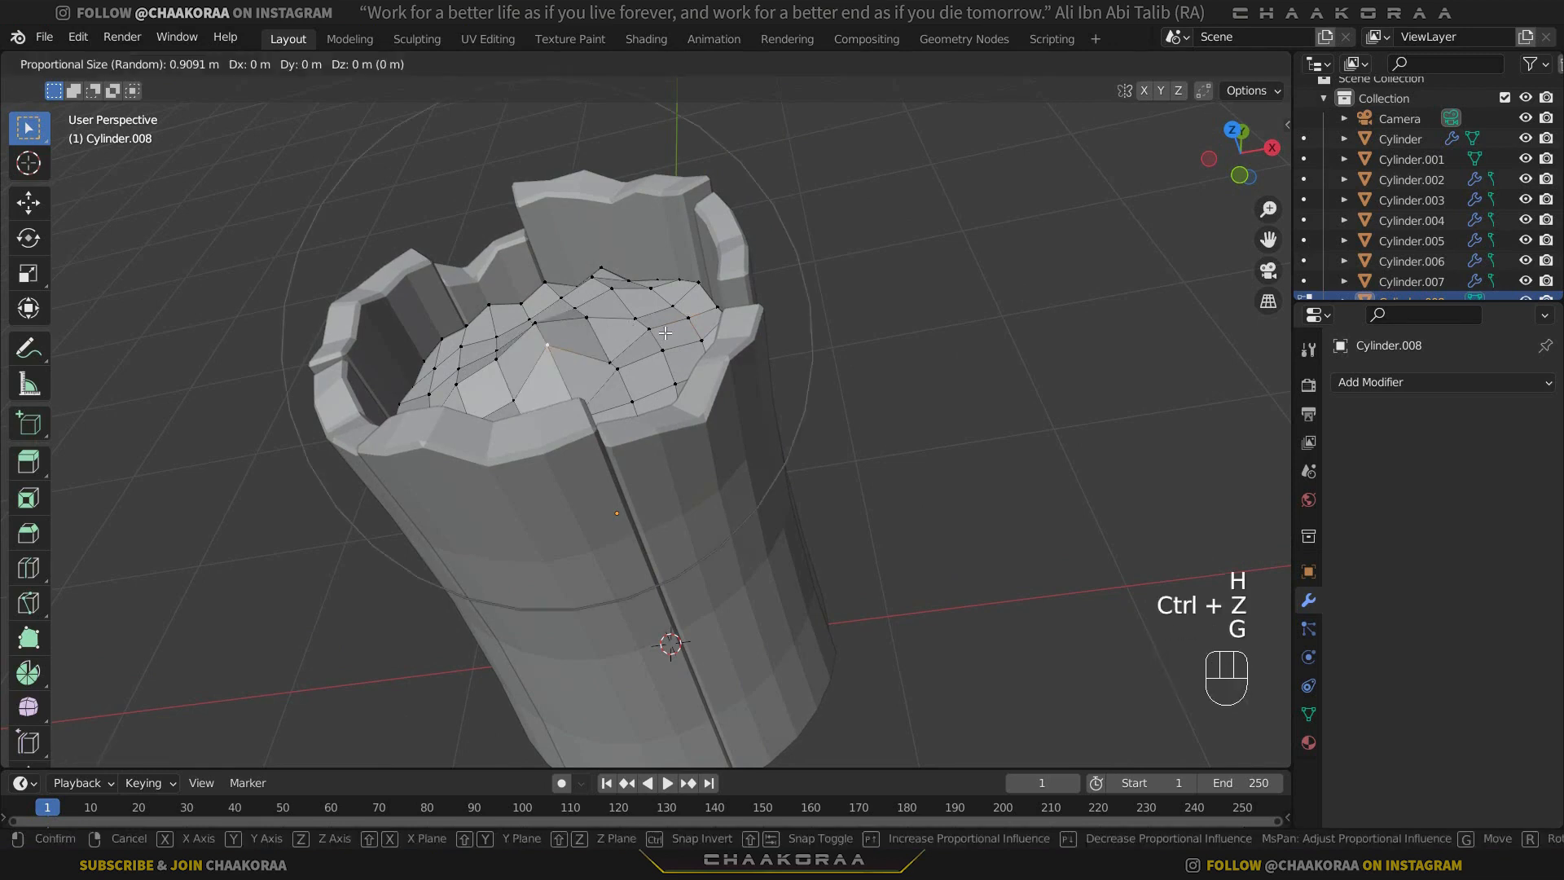
key(z)
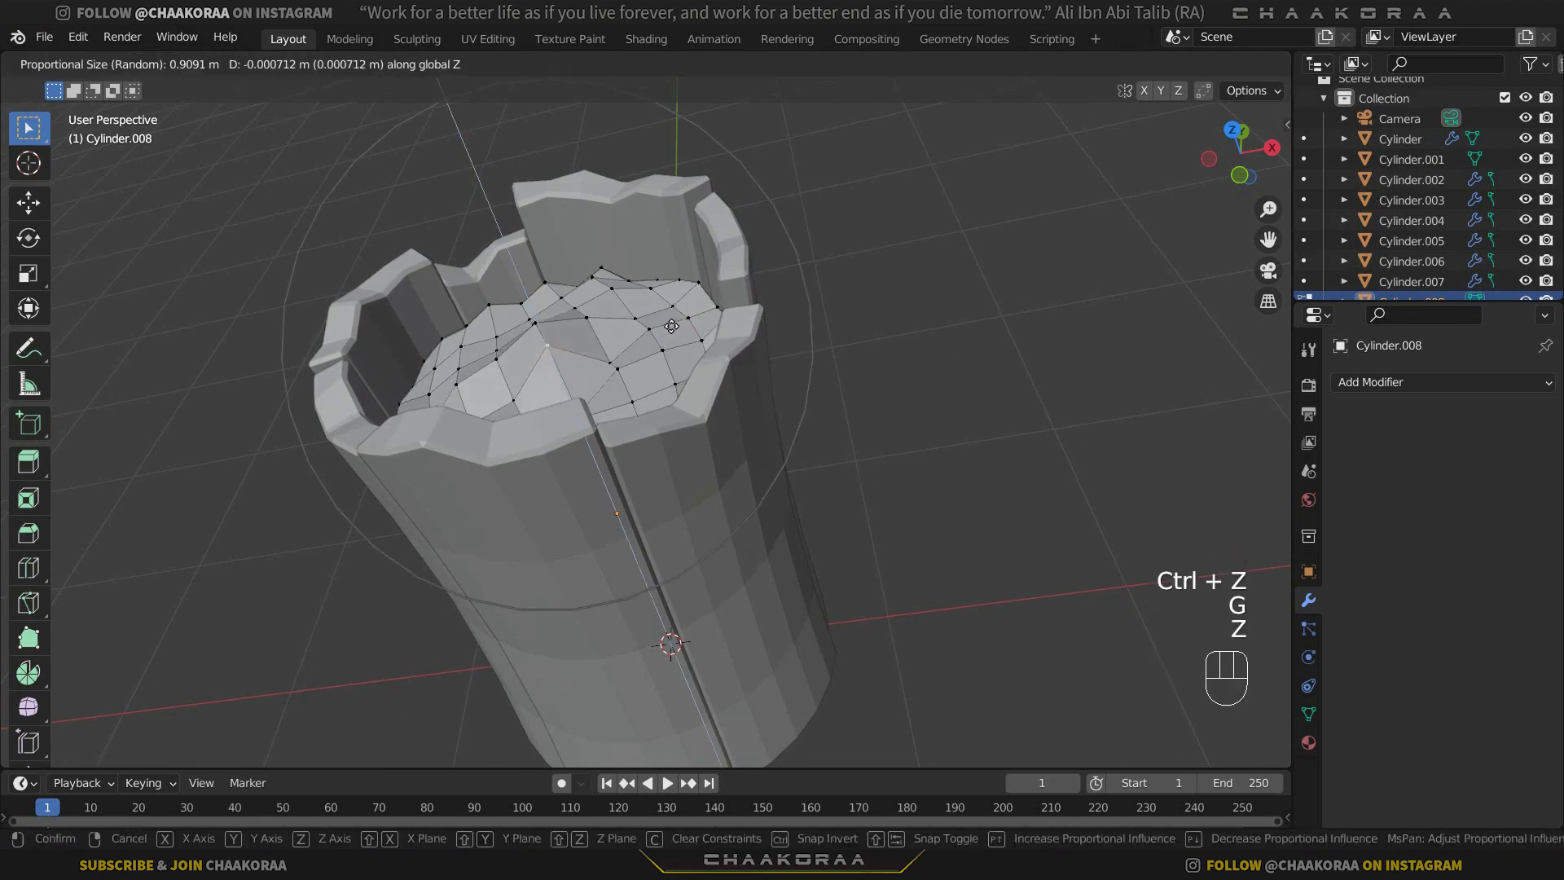
click(676, 363)
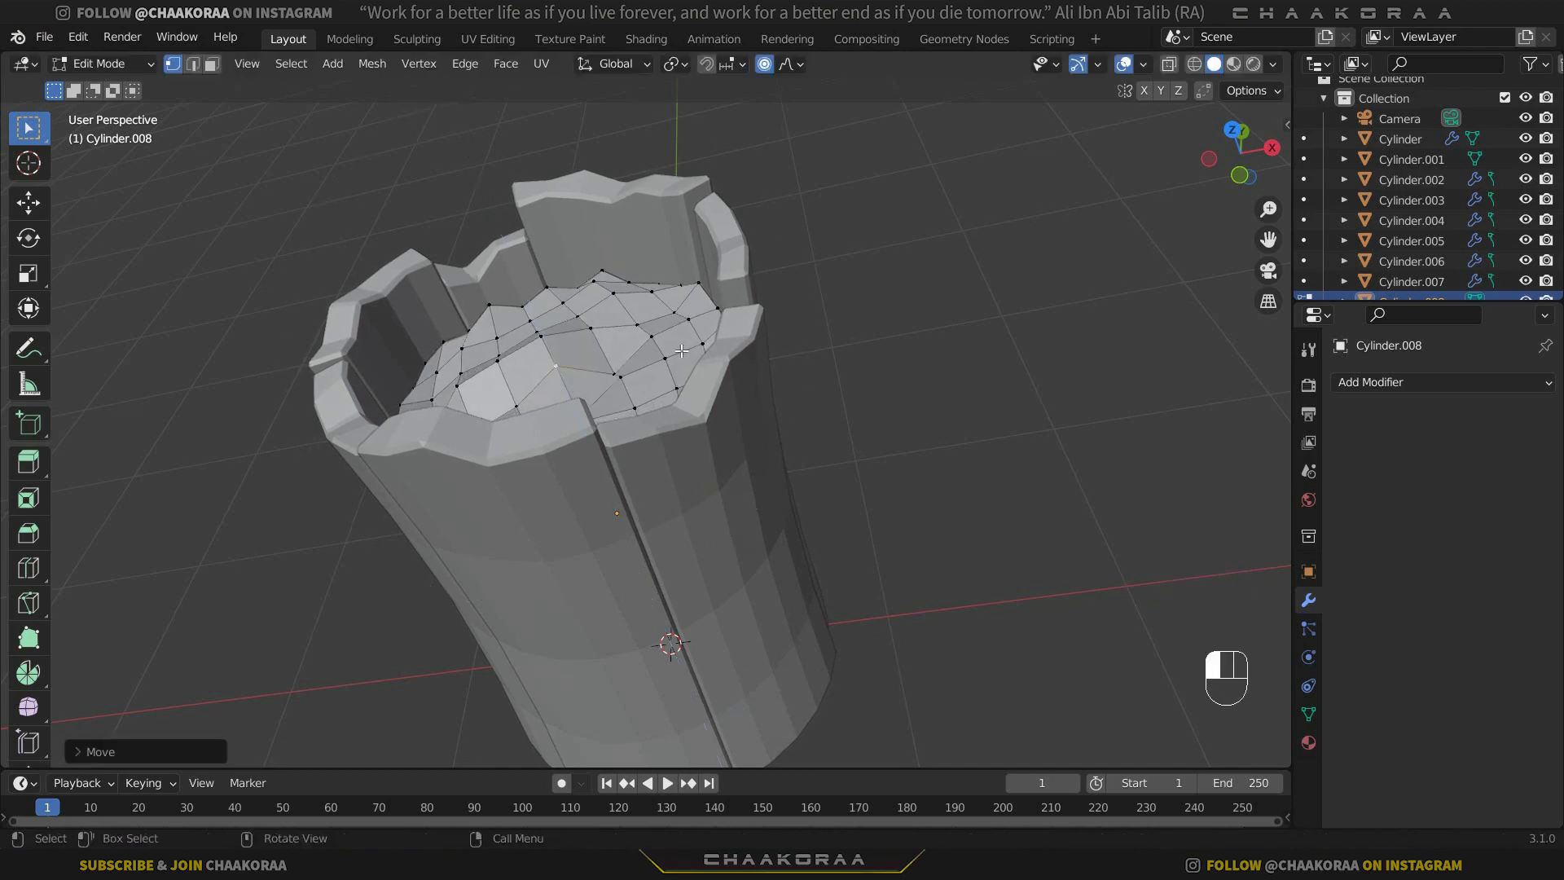
Turn off proportional editing and return the inner cylinder to Object Mode.
middle_drag(676, 363, 666, 402)
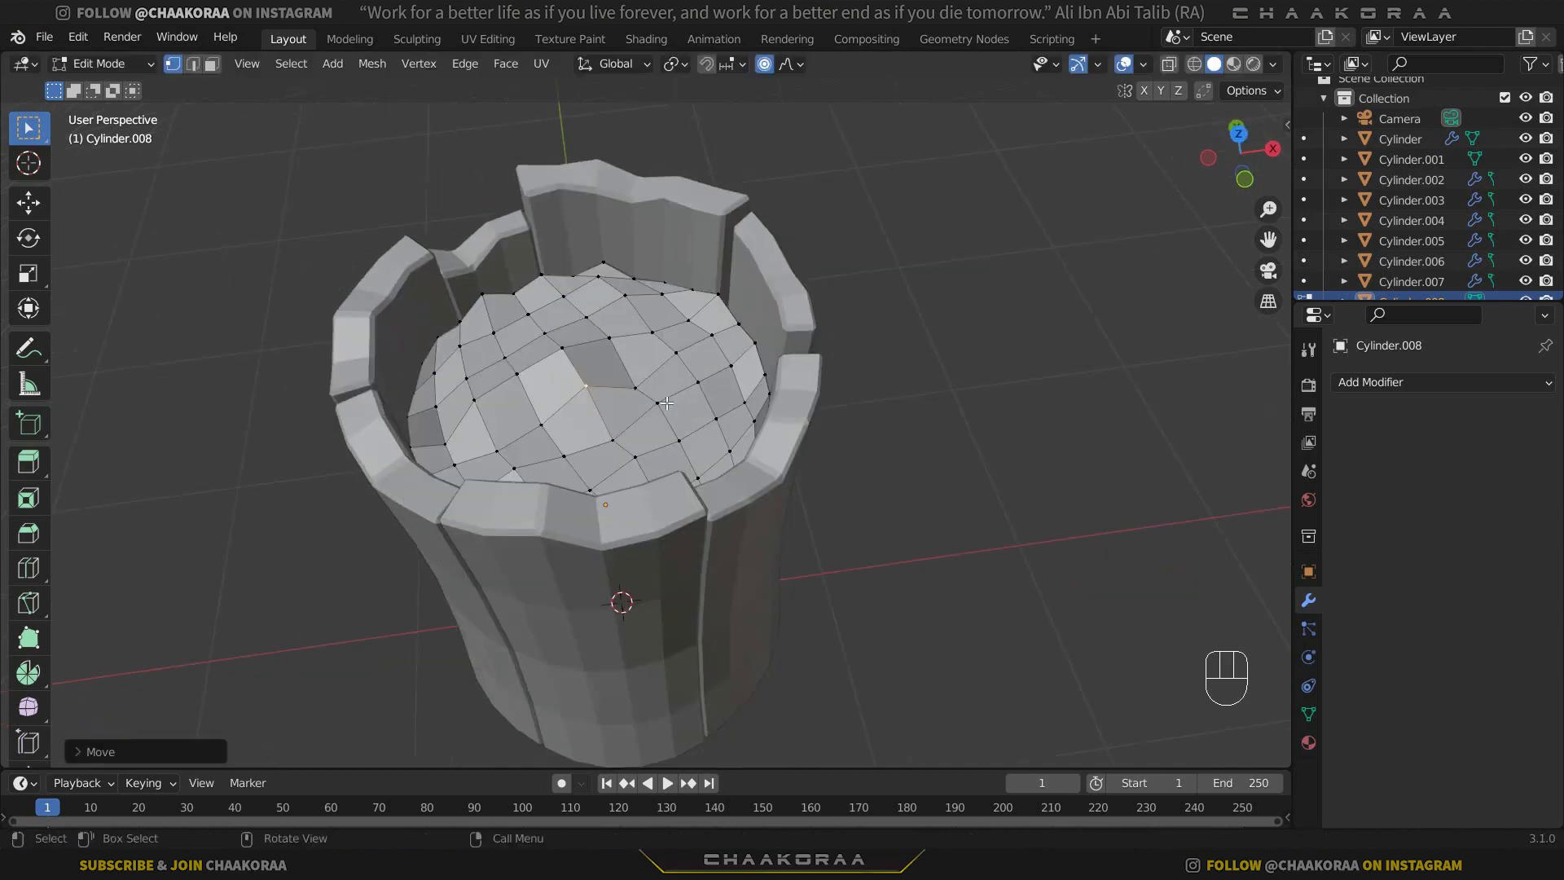
click(764, 70)
key(Tab)
middle_drag(678, 383, 688, 295)
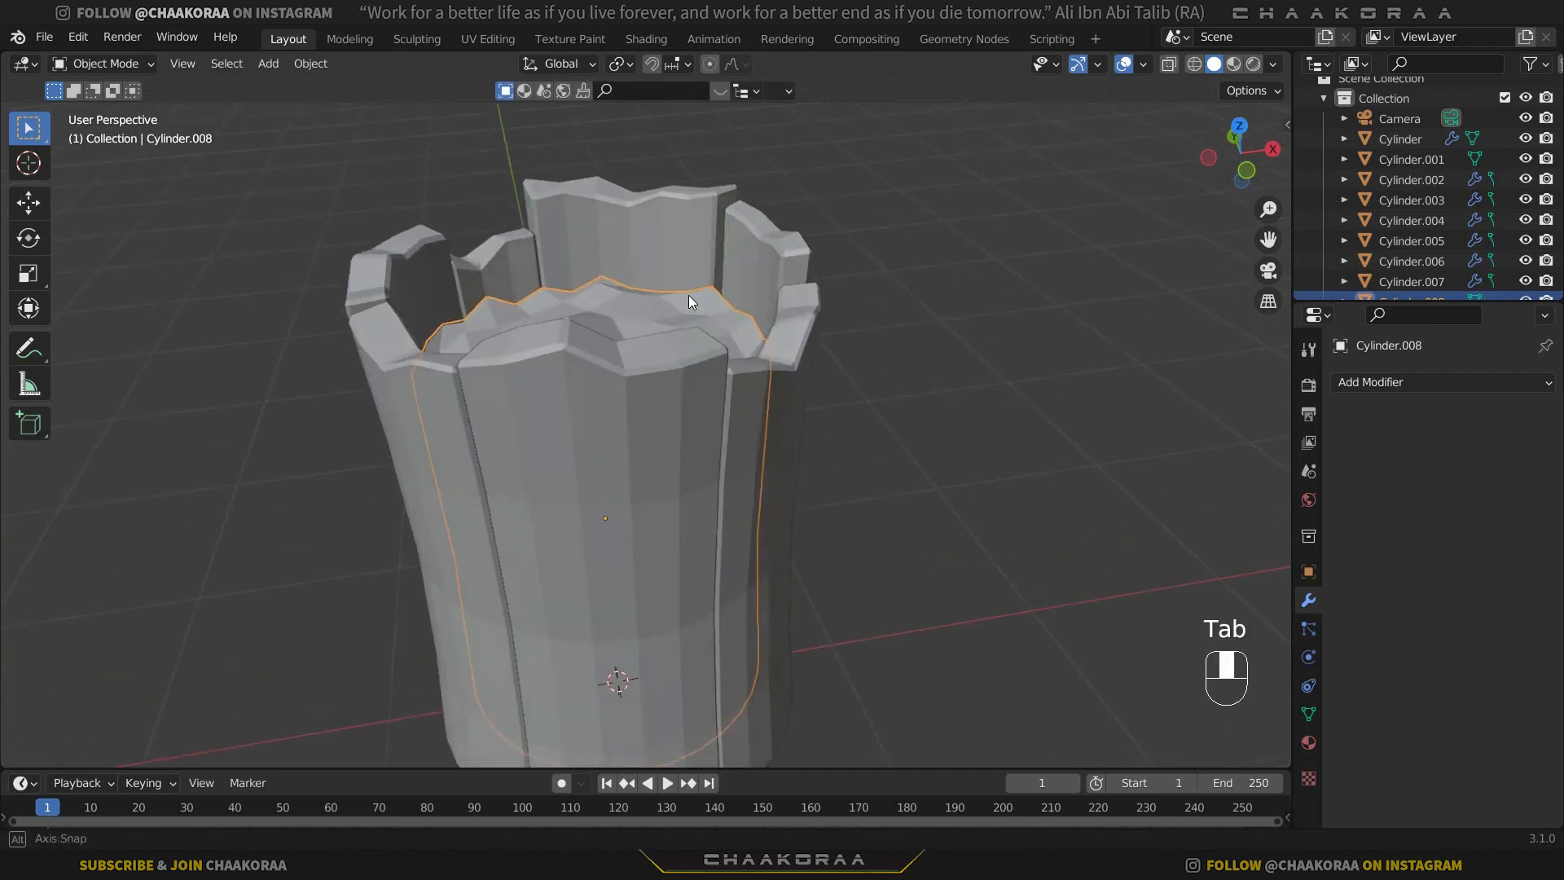
With X-ray on, add a loop cut around the inner cylinder's side and slide it up close beneath the top rim.
key(alt+z)
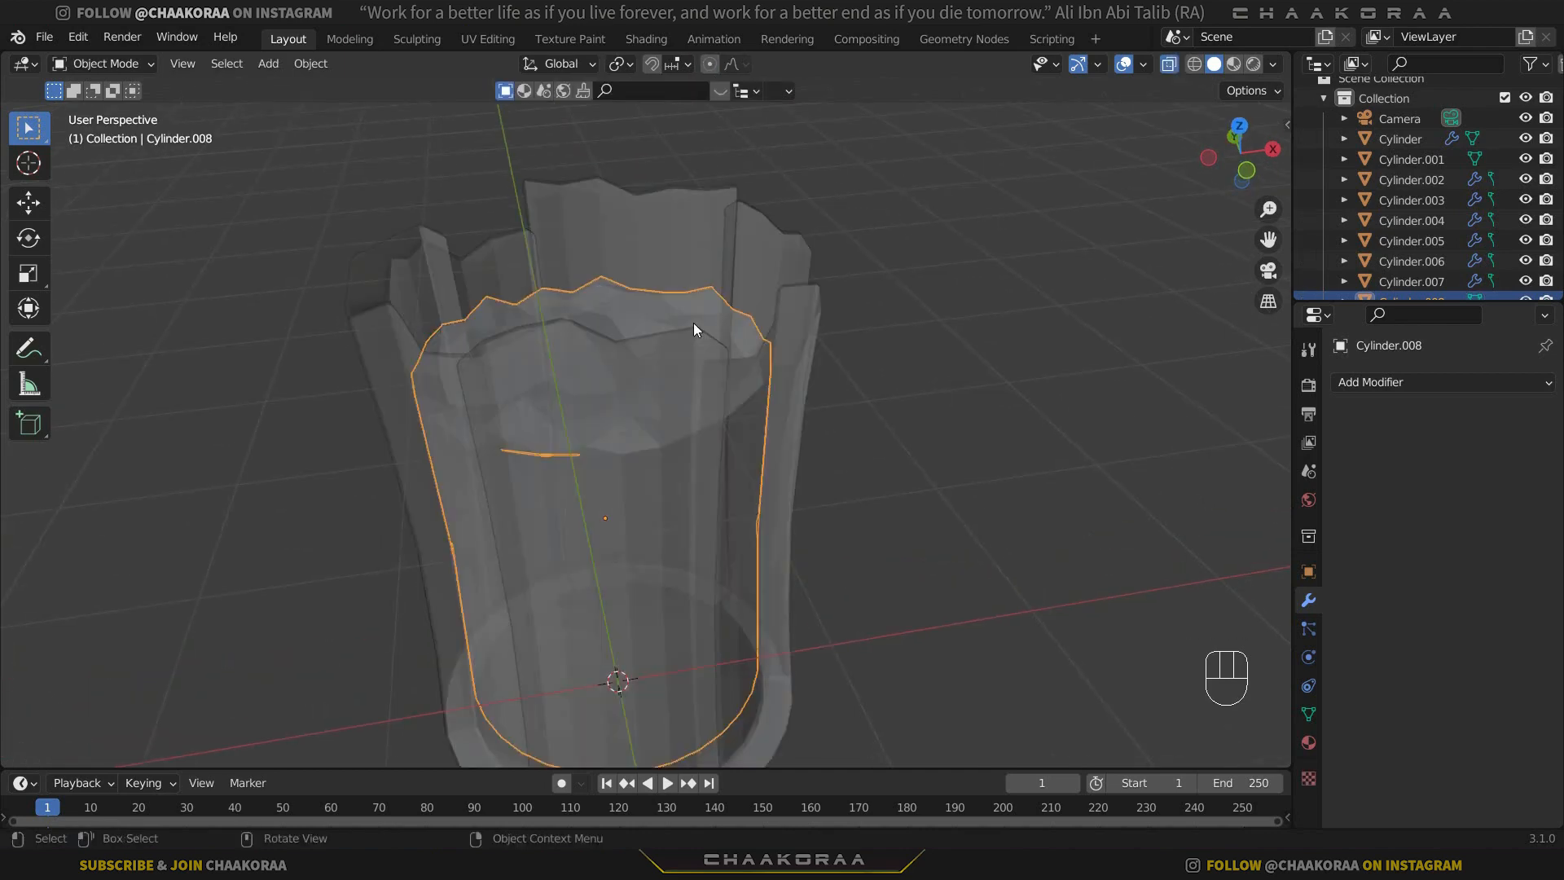
key(Tab)
key(ctrl+r)
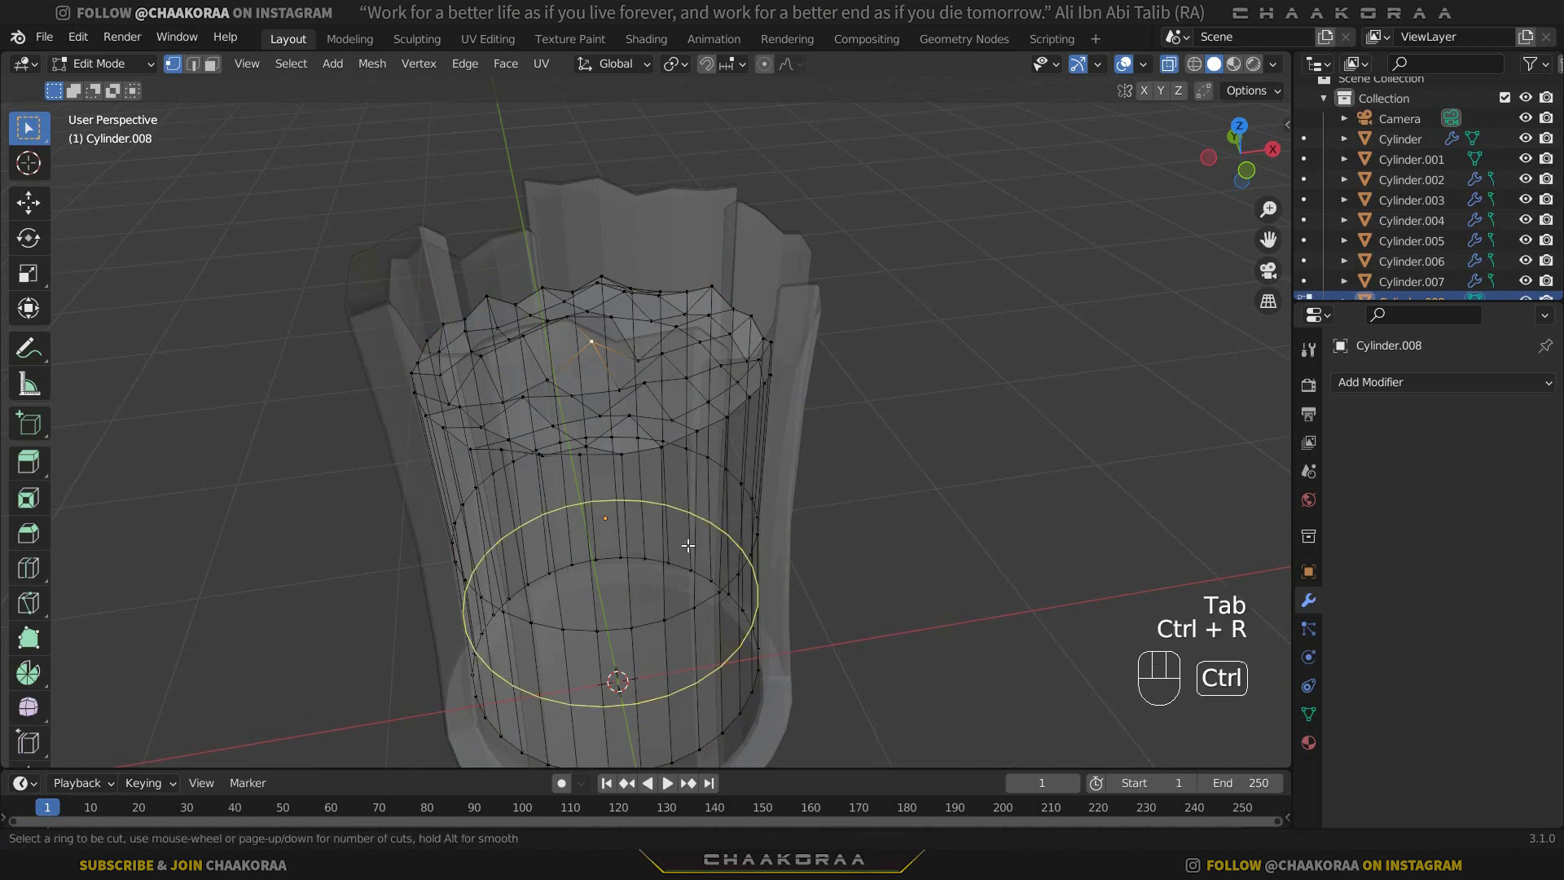
click(759, 428)
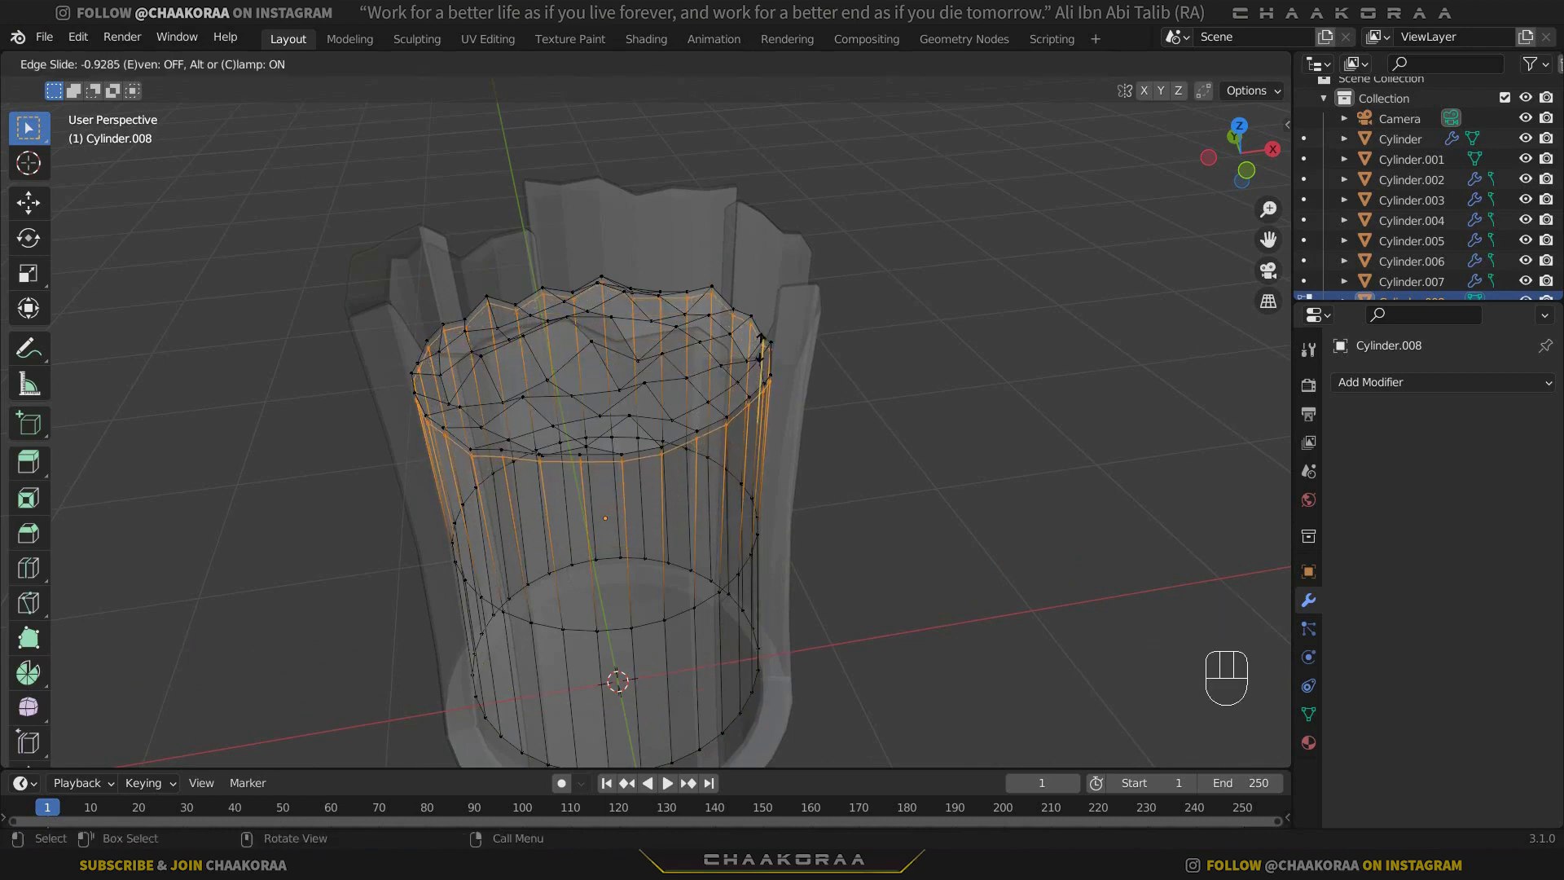
click(760, 345)
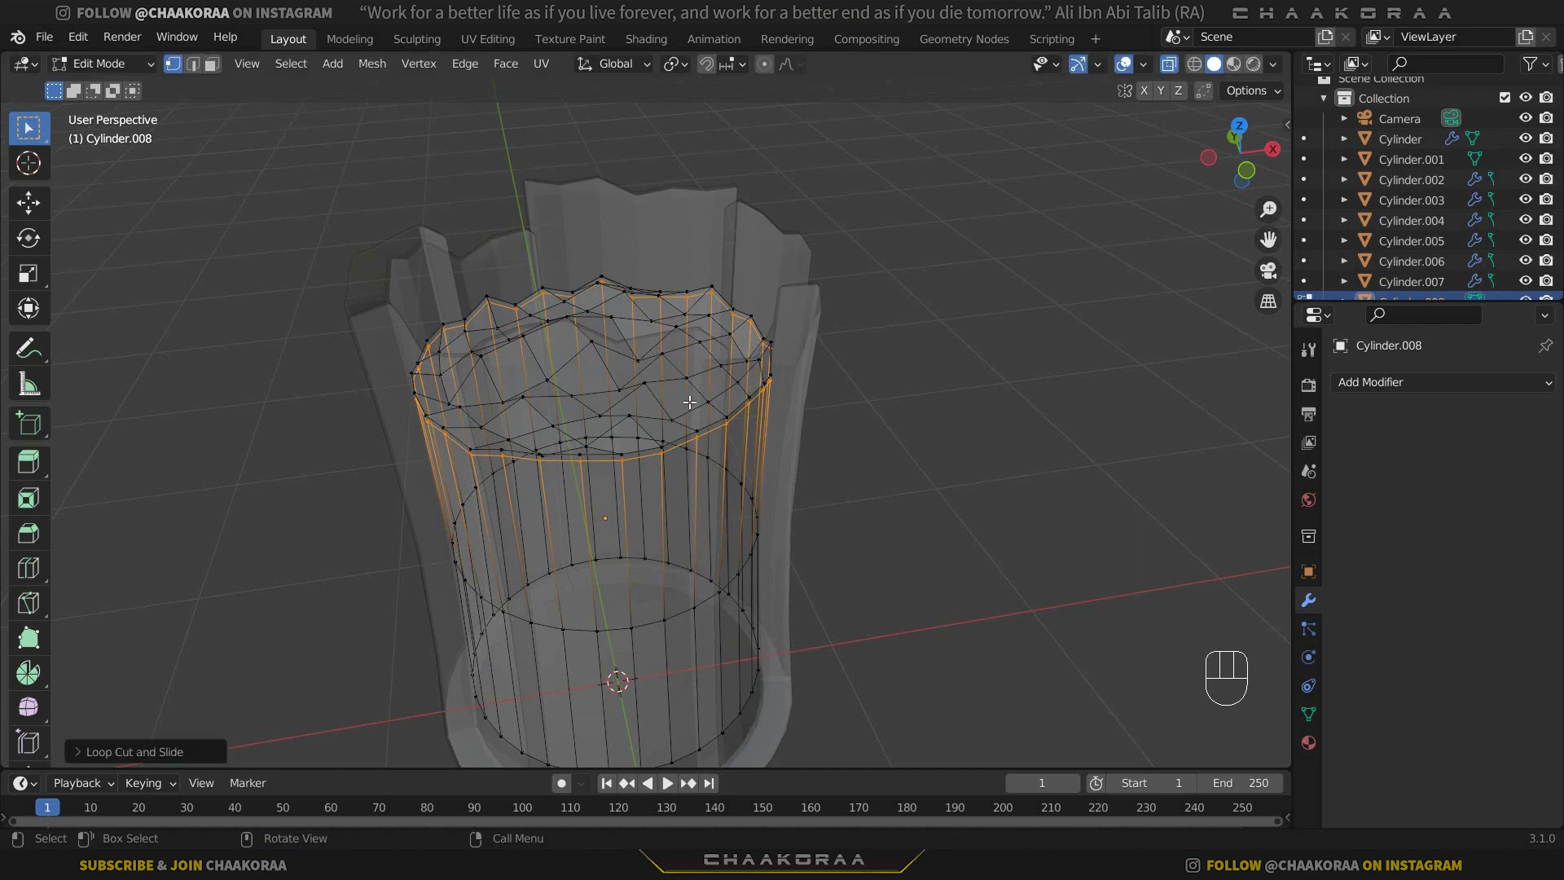
Turn X-ray off and apply Shade Smooth to the inner cylinder in Object Mode.
key(Tab)
middle_drag(872, 294, 819, 466)
key(alt+z)
click(686, 354)
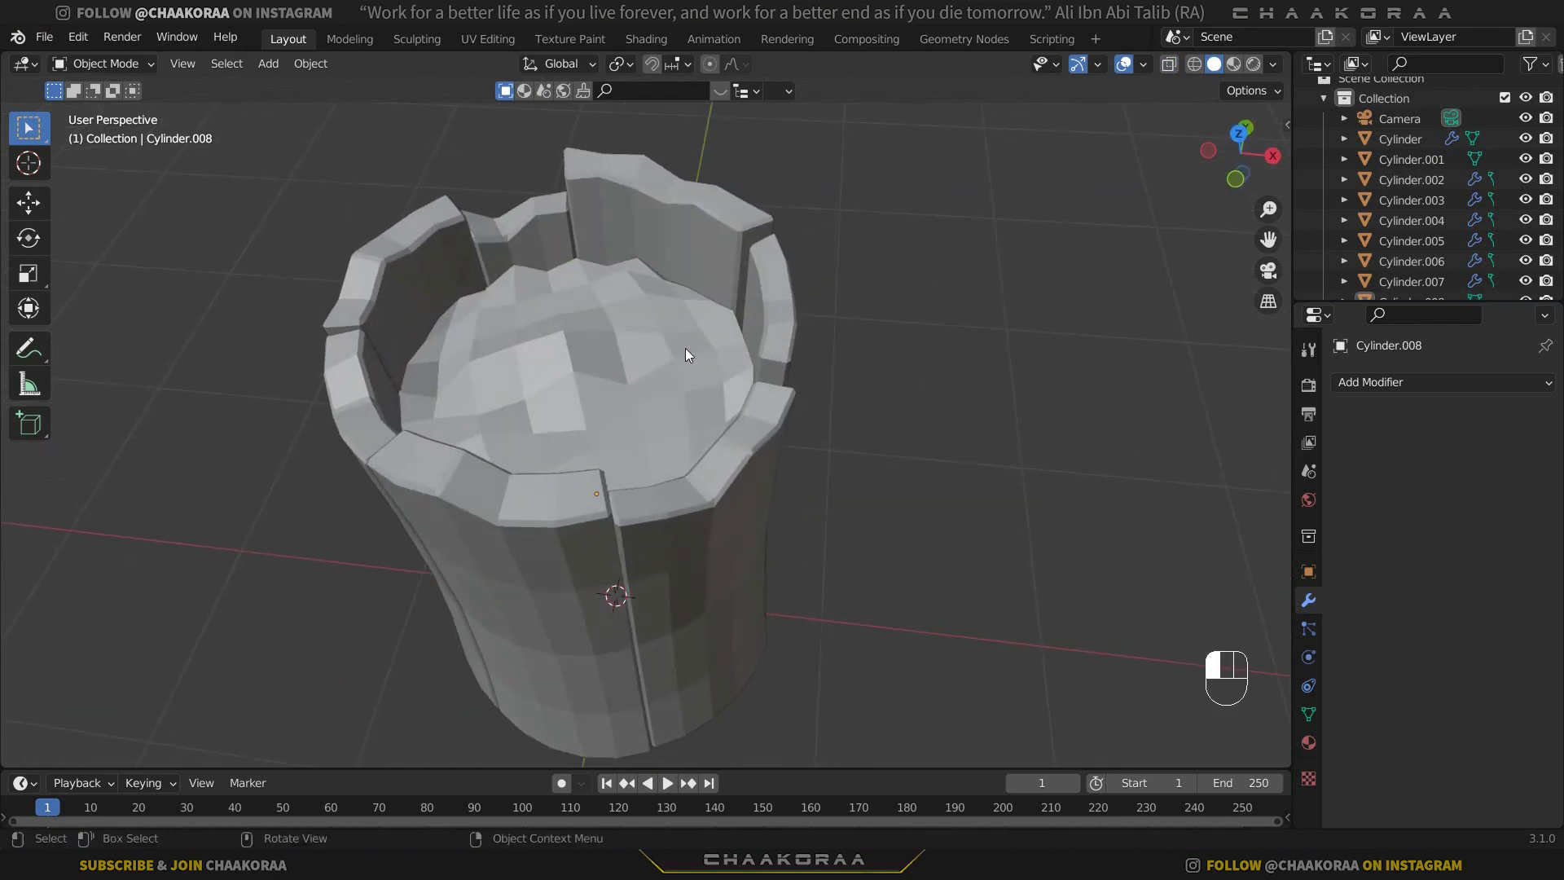
right_click(638, 333)
click(591, 265)
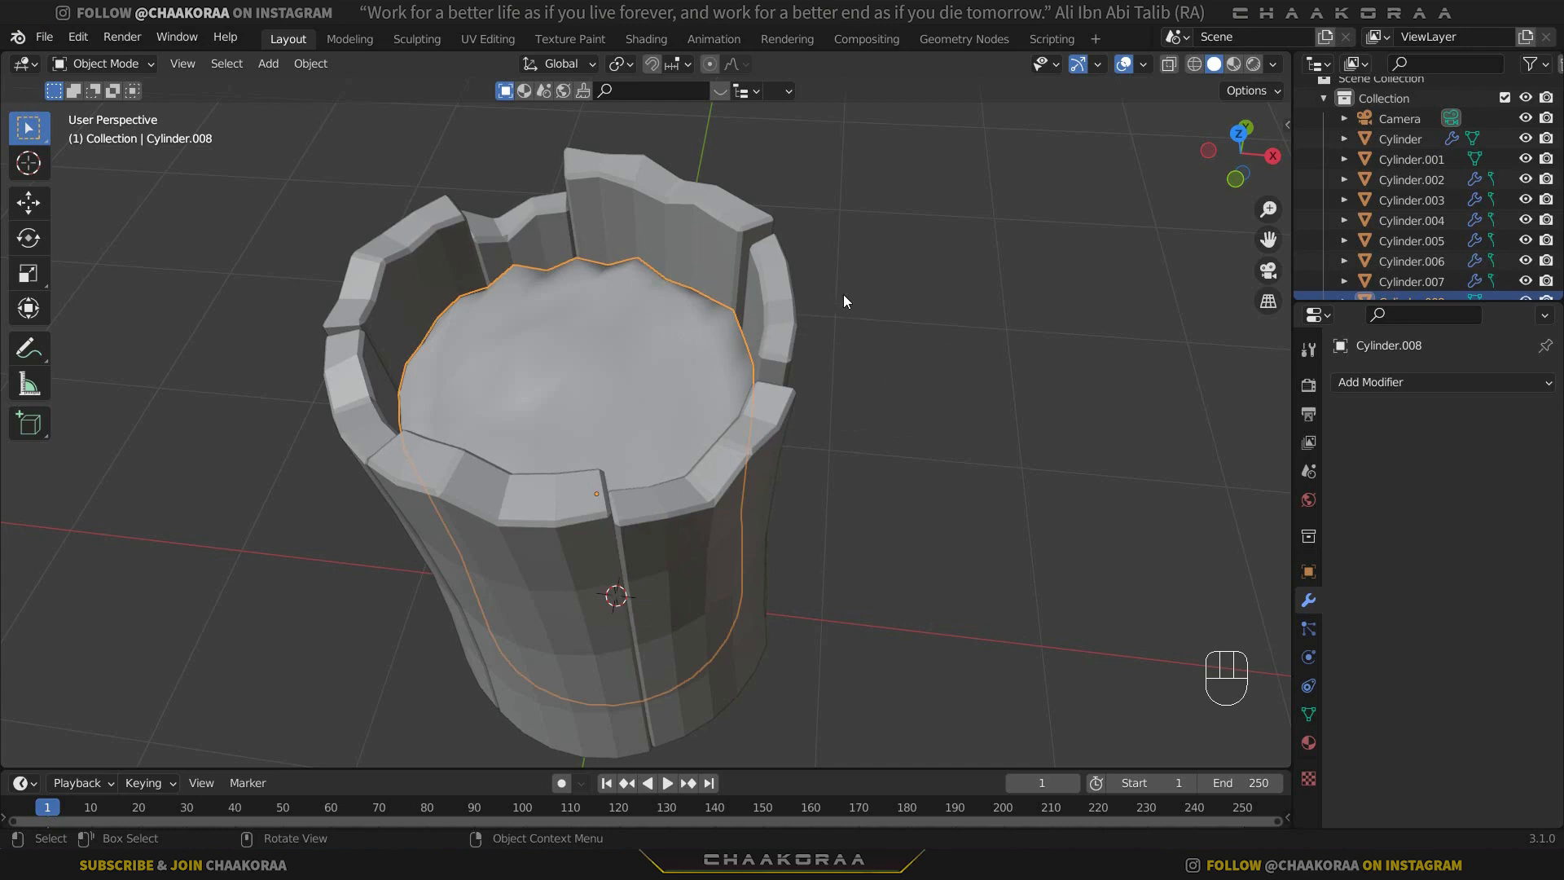
Add a Subdivision Surface modifier to the inner cylinder with viewport and render levels both at 1.
key(ctrl+1)
middle_drag(843, 295, 716, 411)
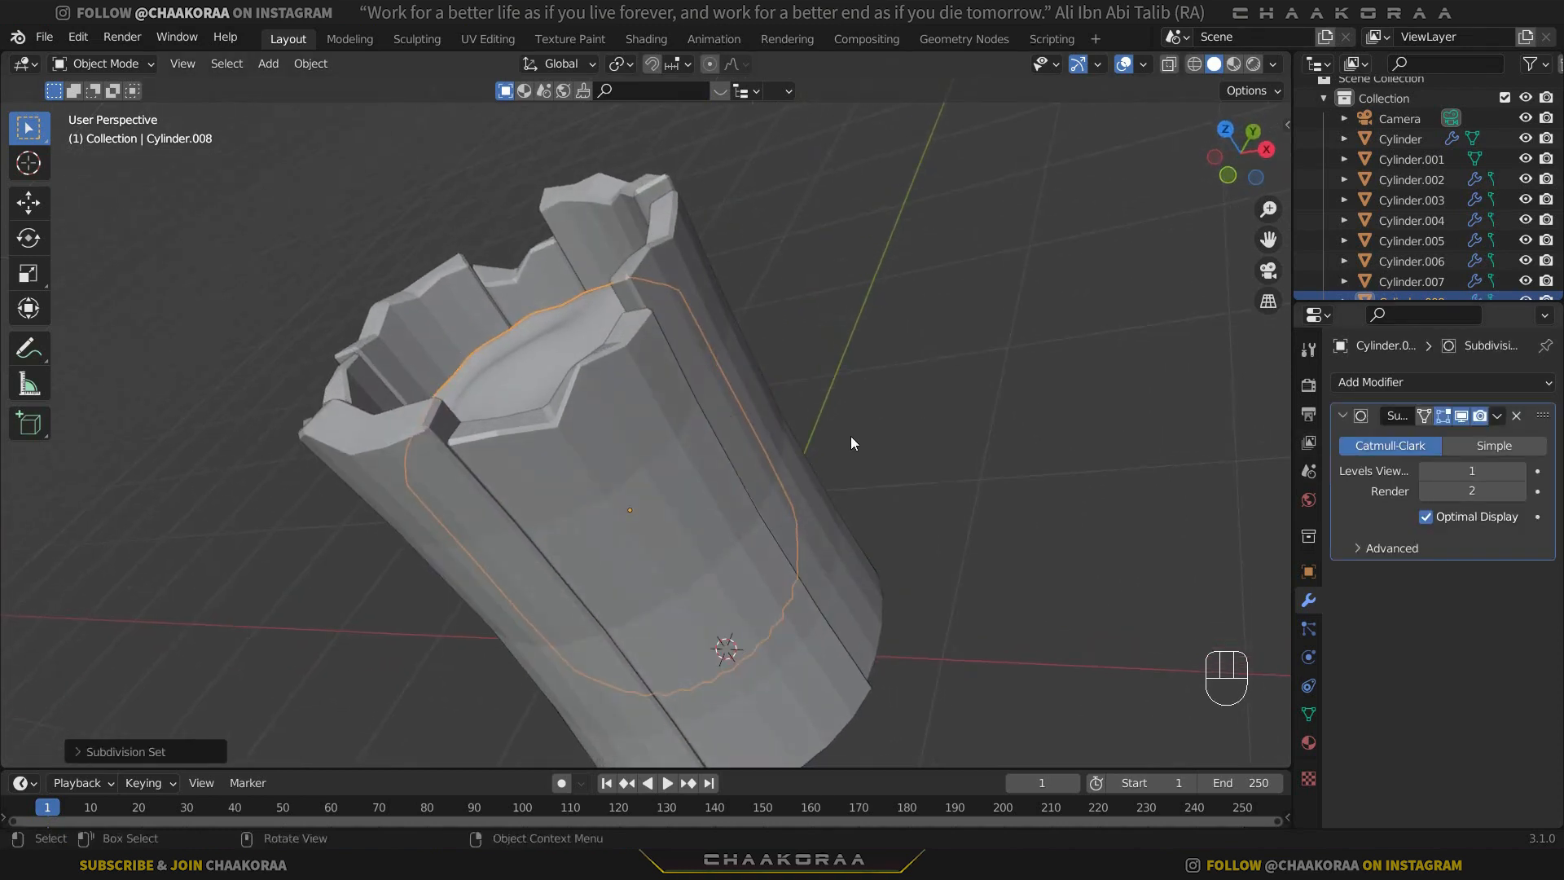
middle_drag(850, 442, 725, 440)
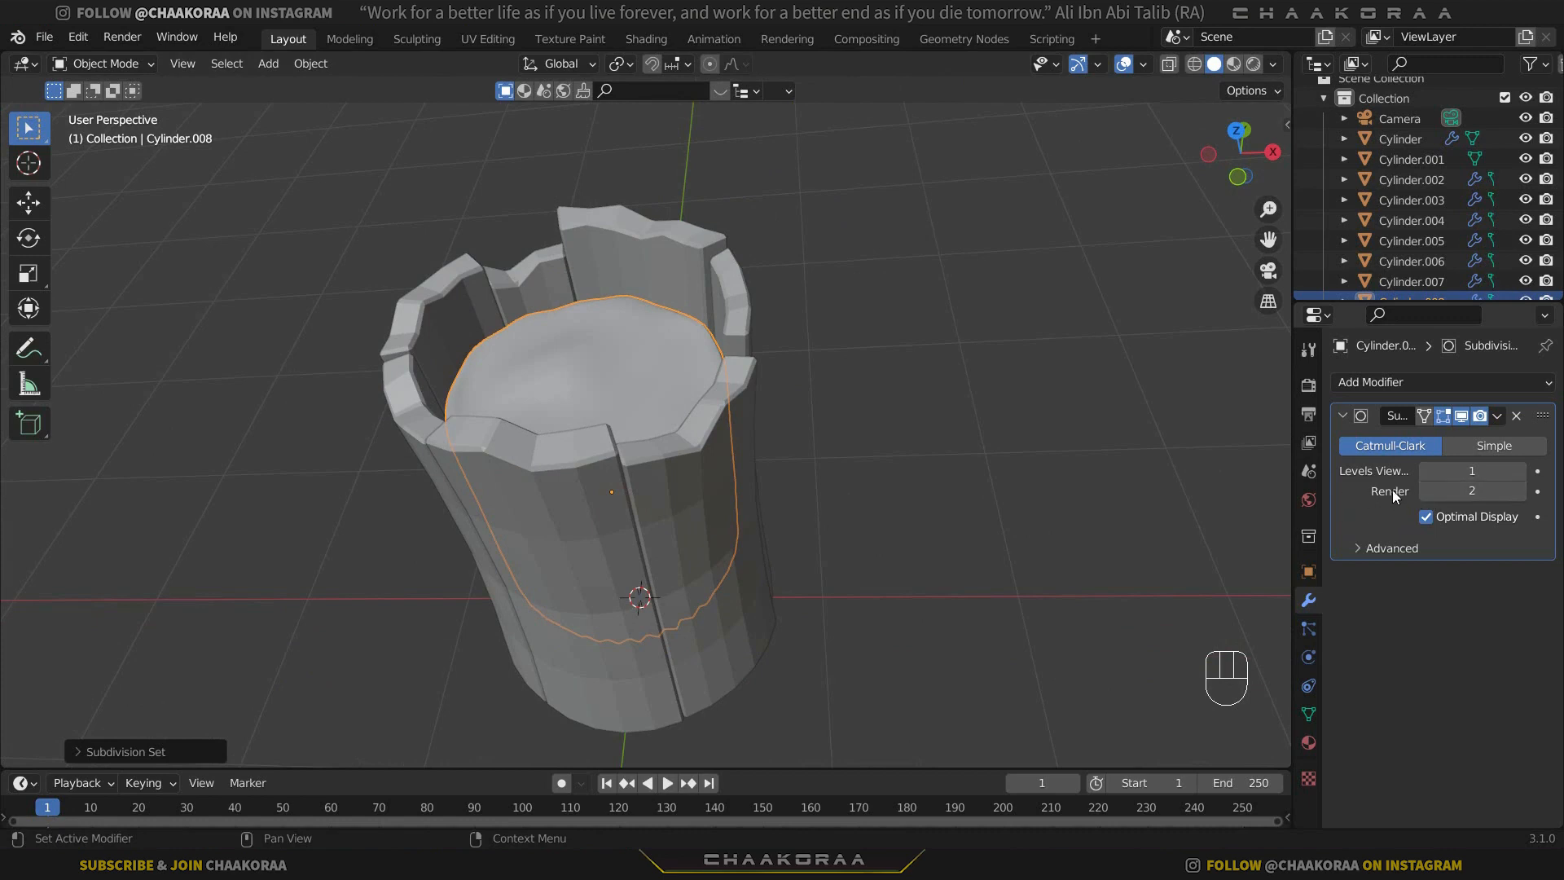
click(1429, 491)
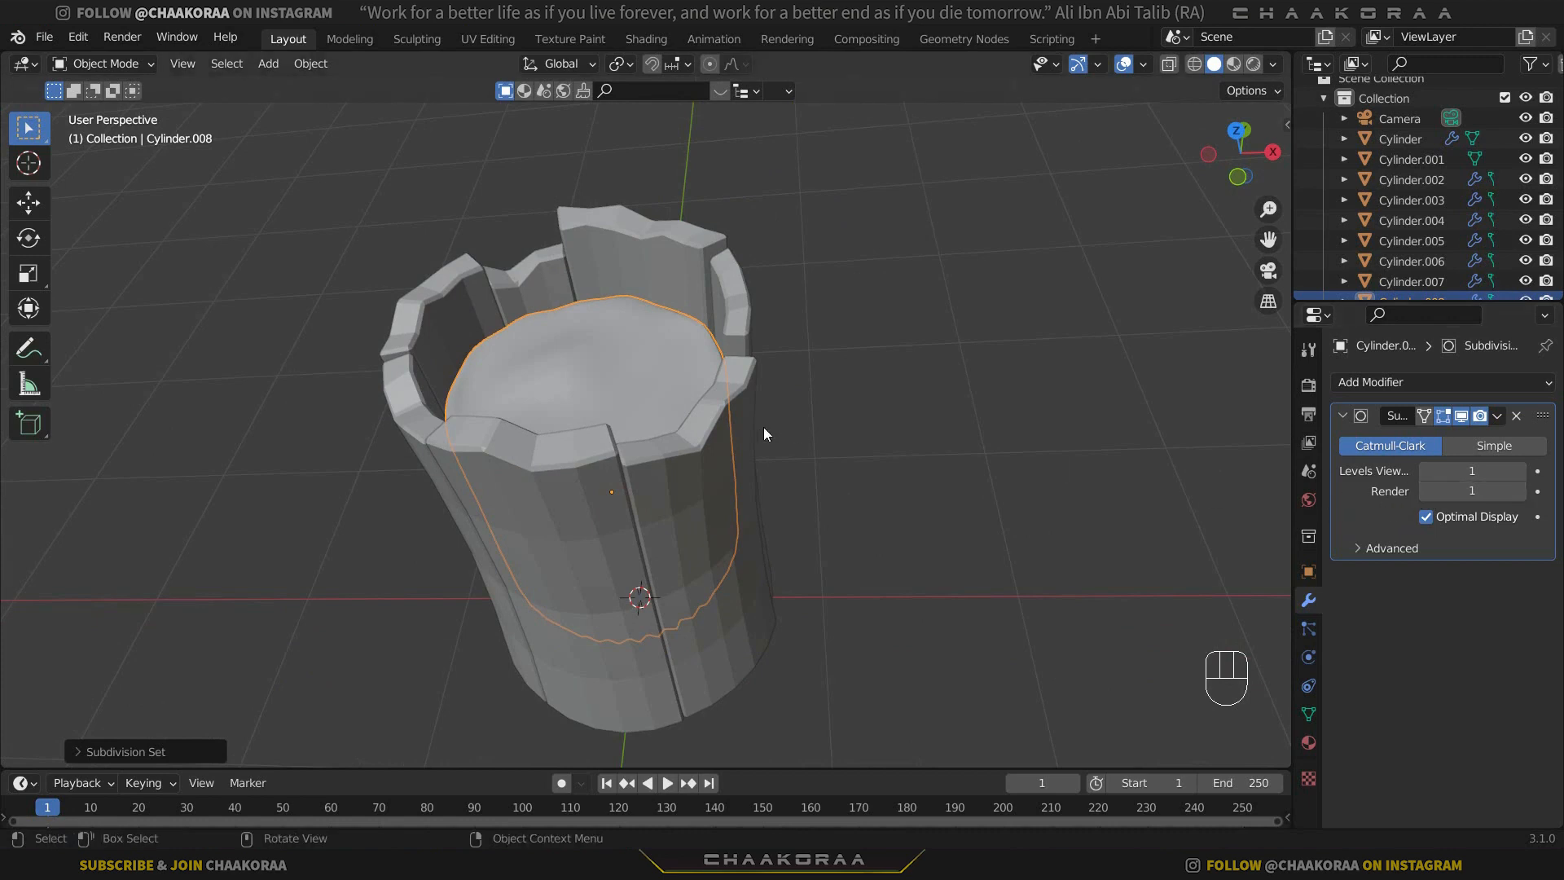
Add a mesh circle at the base and, in top view, scale it to about 0.80 so it just encloses the walls.
middle_drag(799, 441, 714, 345)
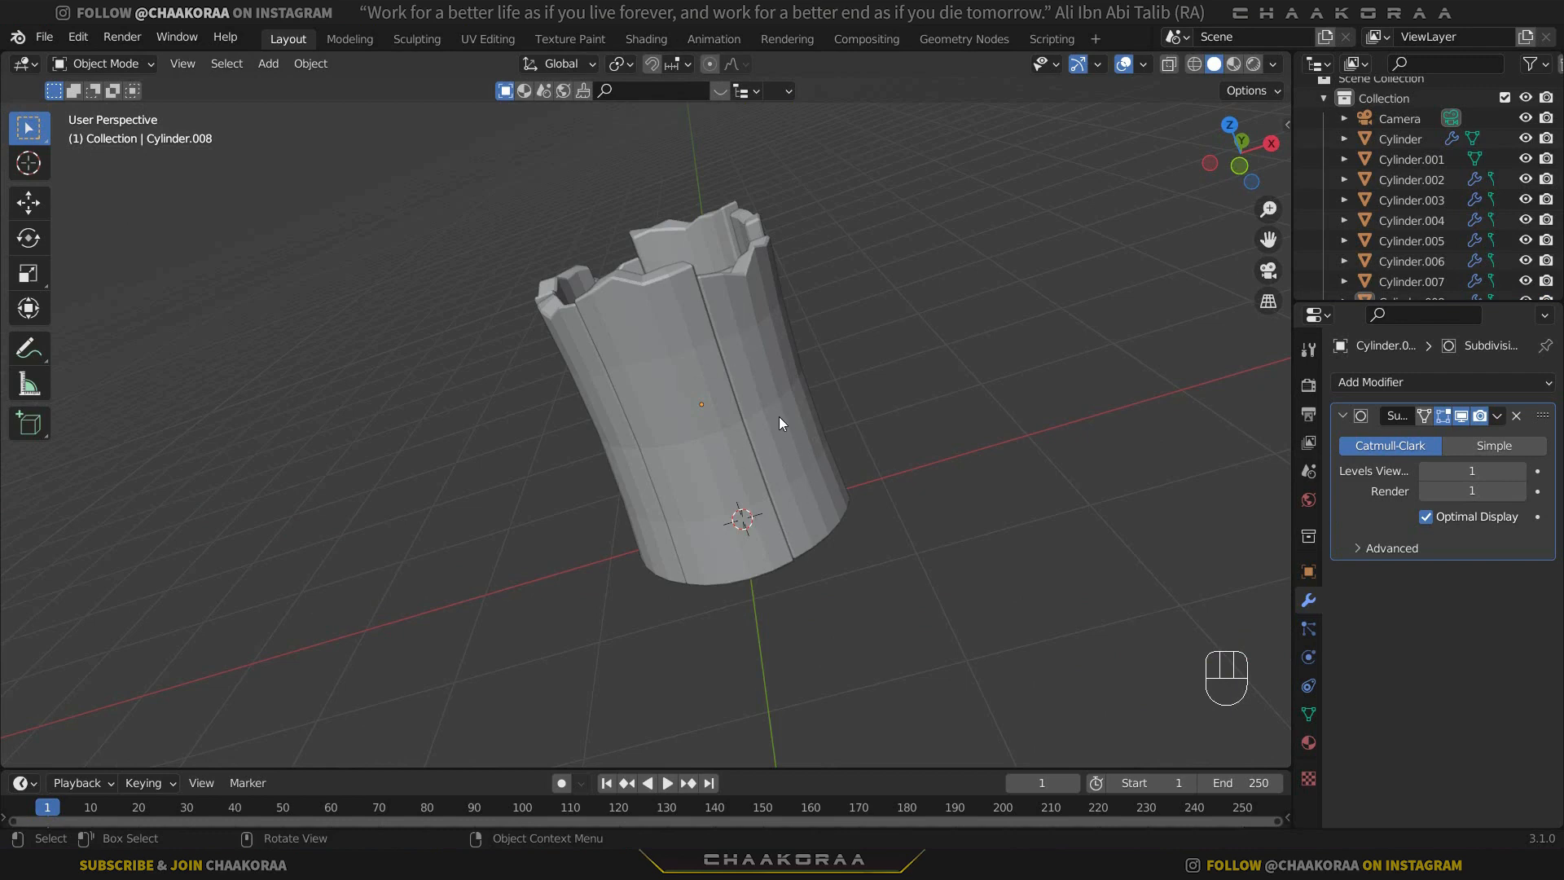
key(KP_1)
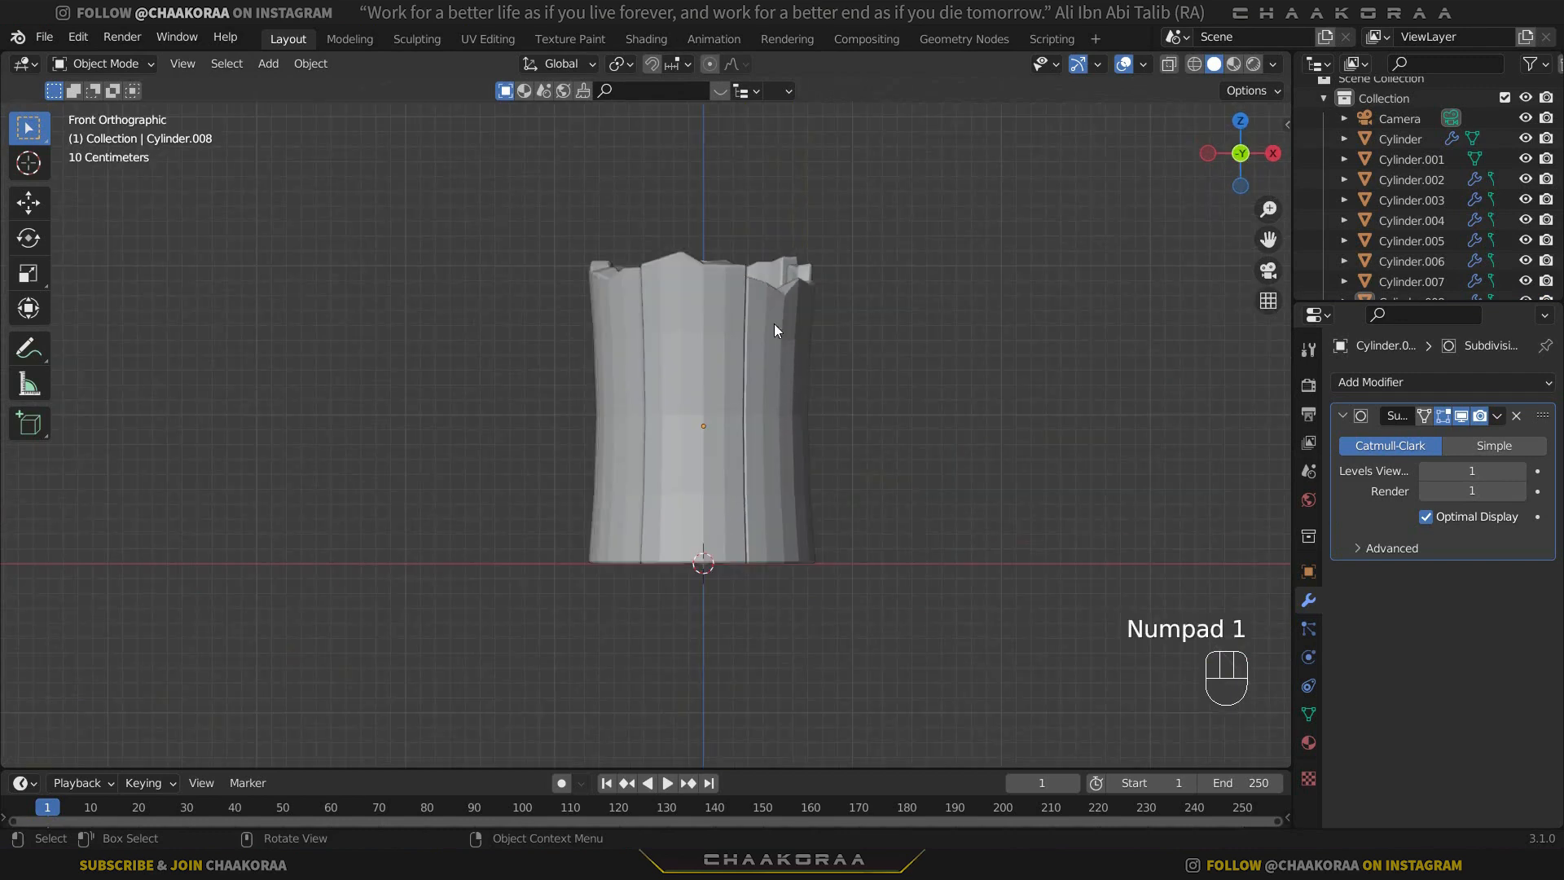
key(shift+a)
mouse_move(745, 323)
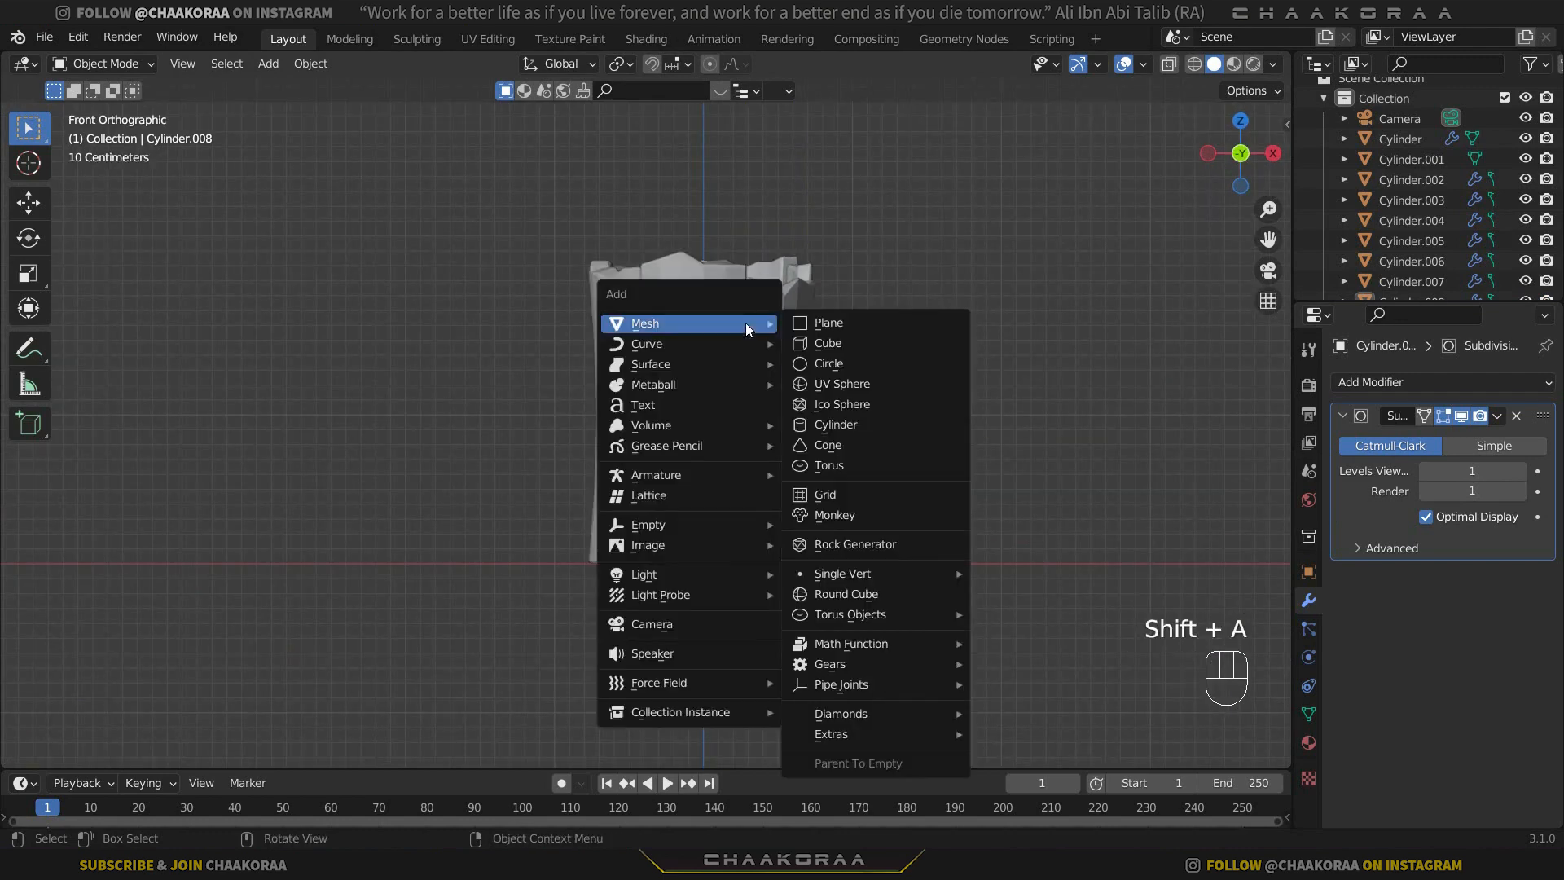
click(865, 362)
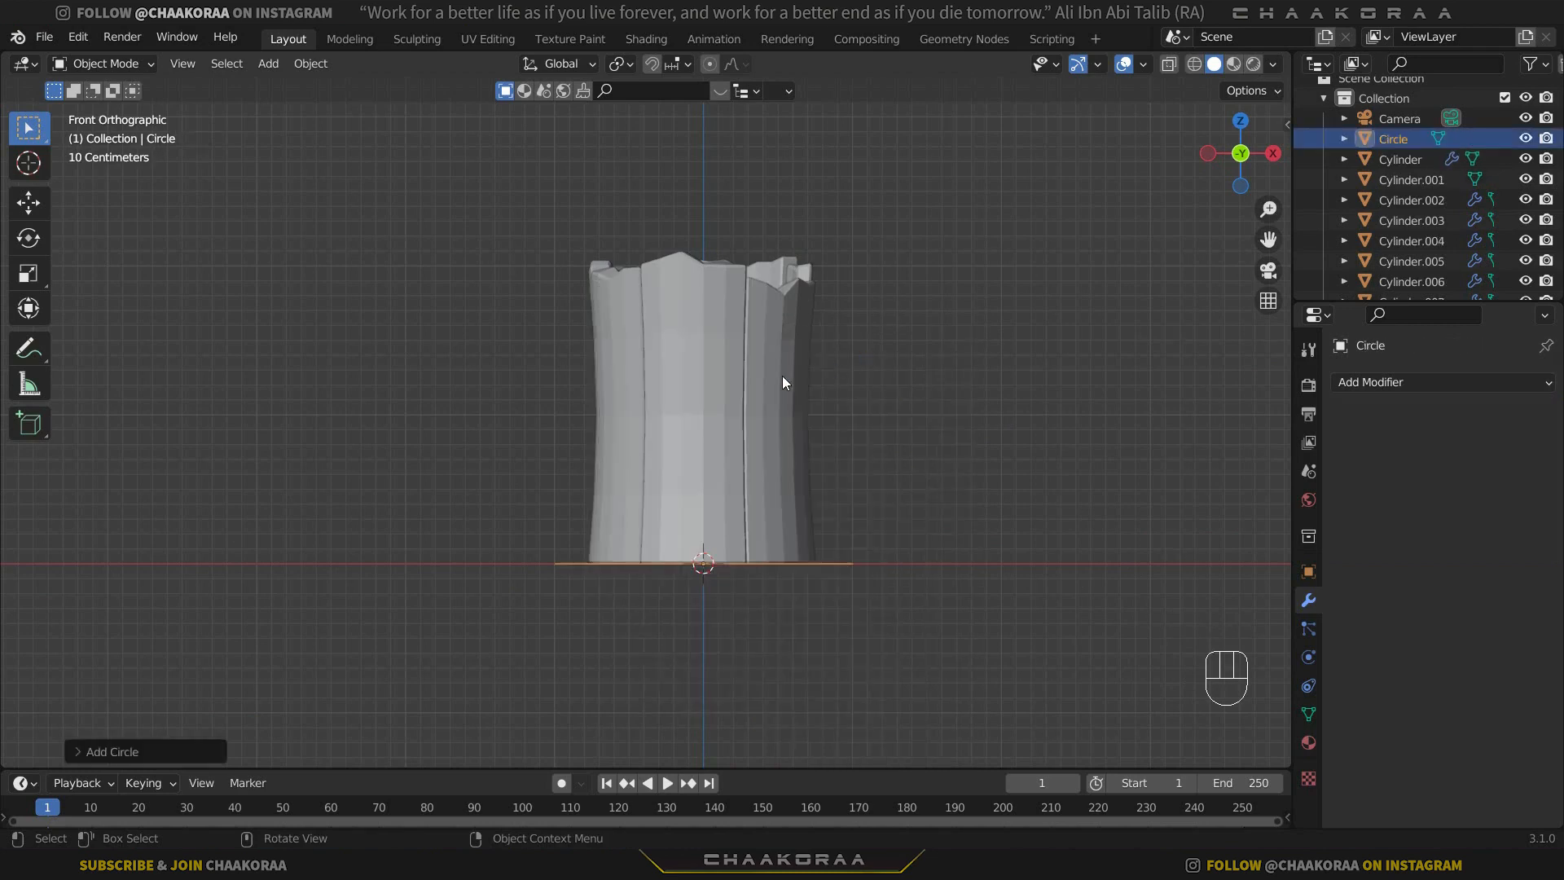
middle_drag(782, 374, 705, 539)
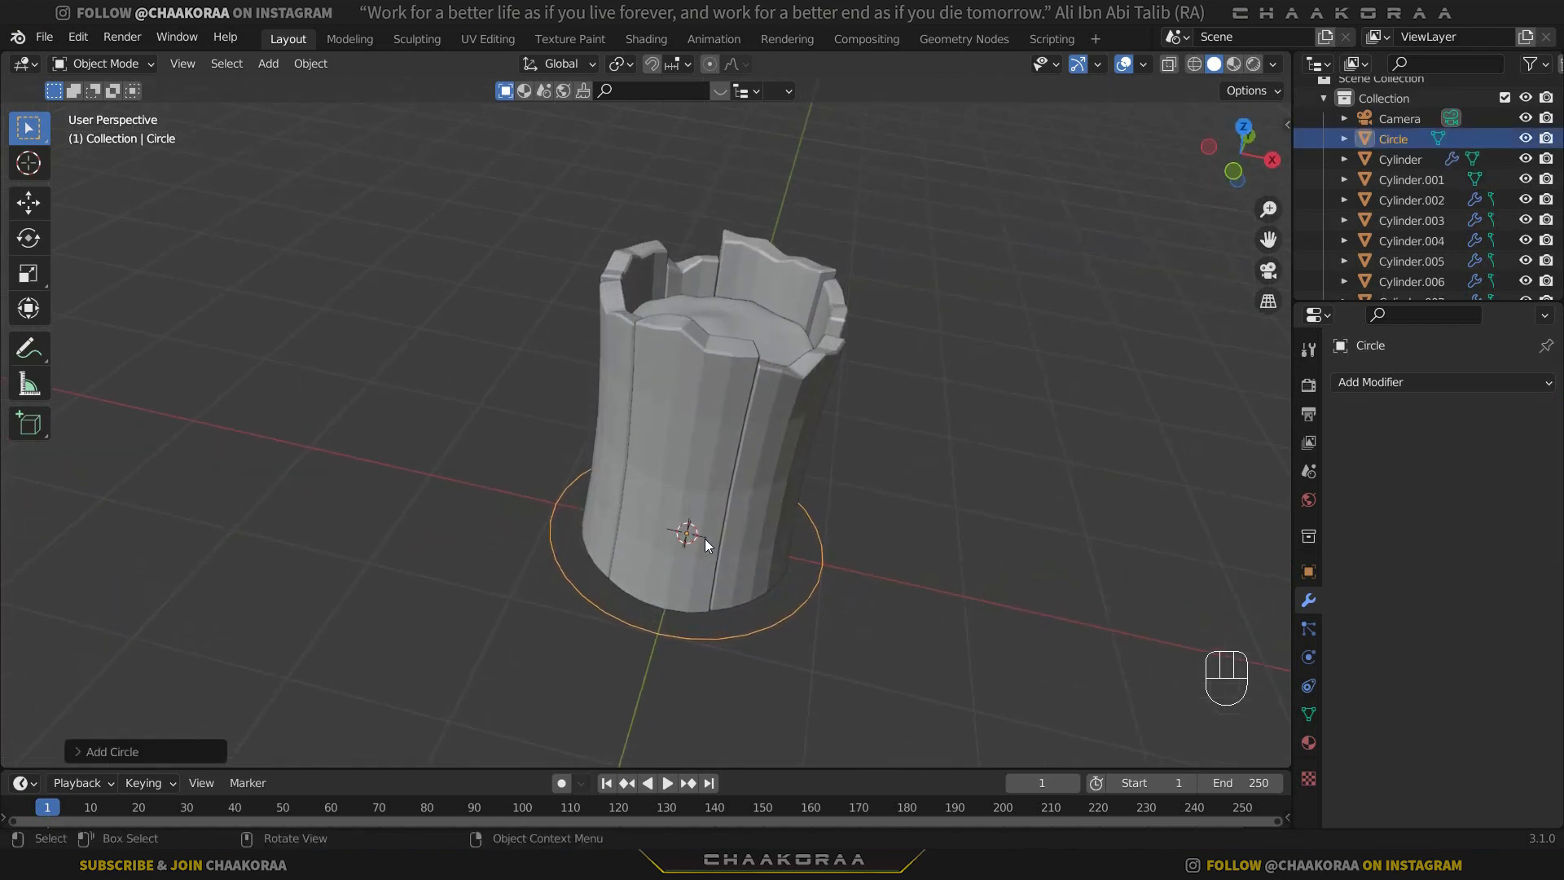
key(KP_7)
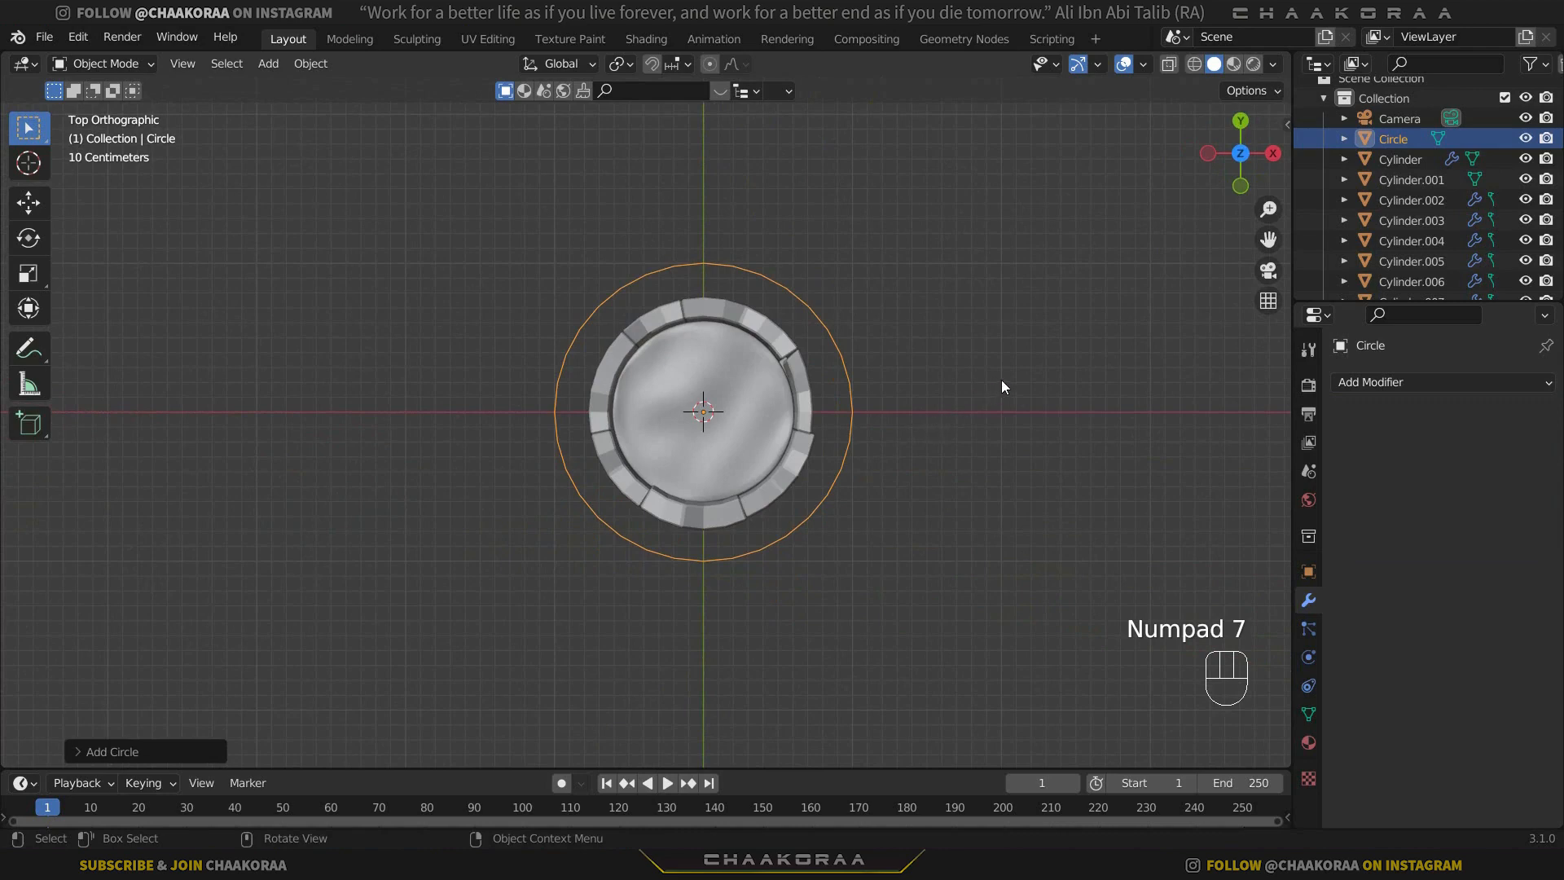
key(s)
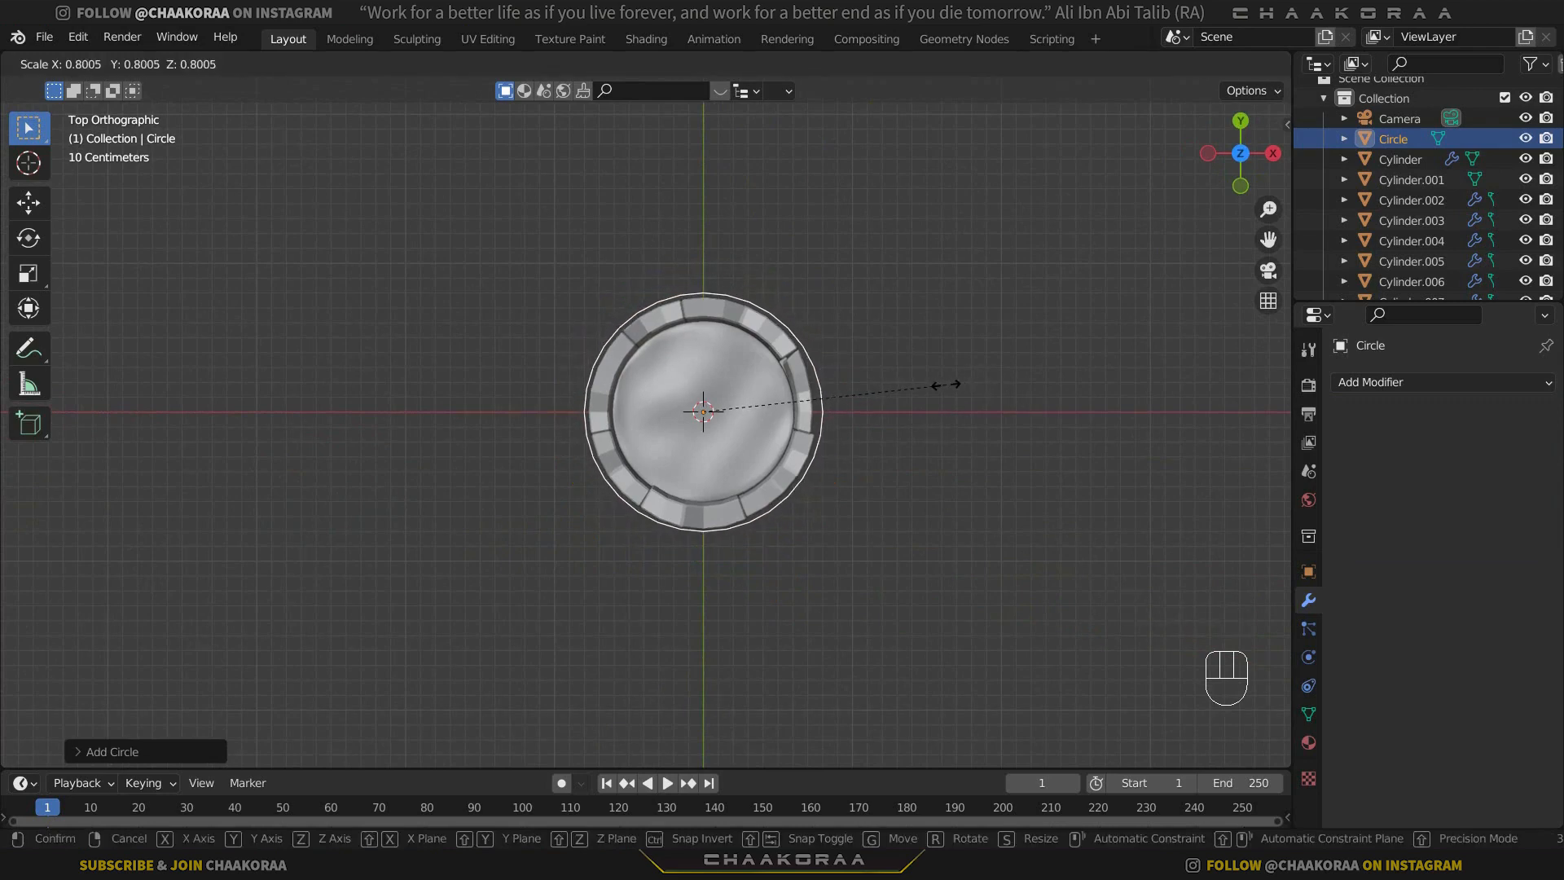
click(944, 384)
Move the circle up along Z to the upper part of the walls.
middle_drag(745, 438, 766, 271)
key(g)
key(z)
click(757, 369)
Extrude the circle's edges along Z in Edit Mode to form a band around the walls.
scroll(758, 369, up, 3)
shift+middle_drag(789, 404, 750, 435)
key(Tab)
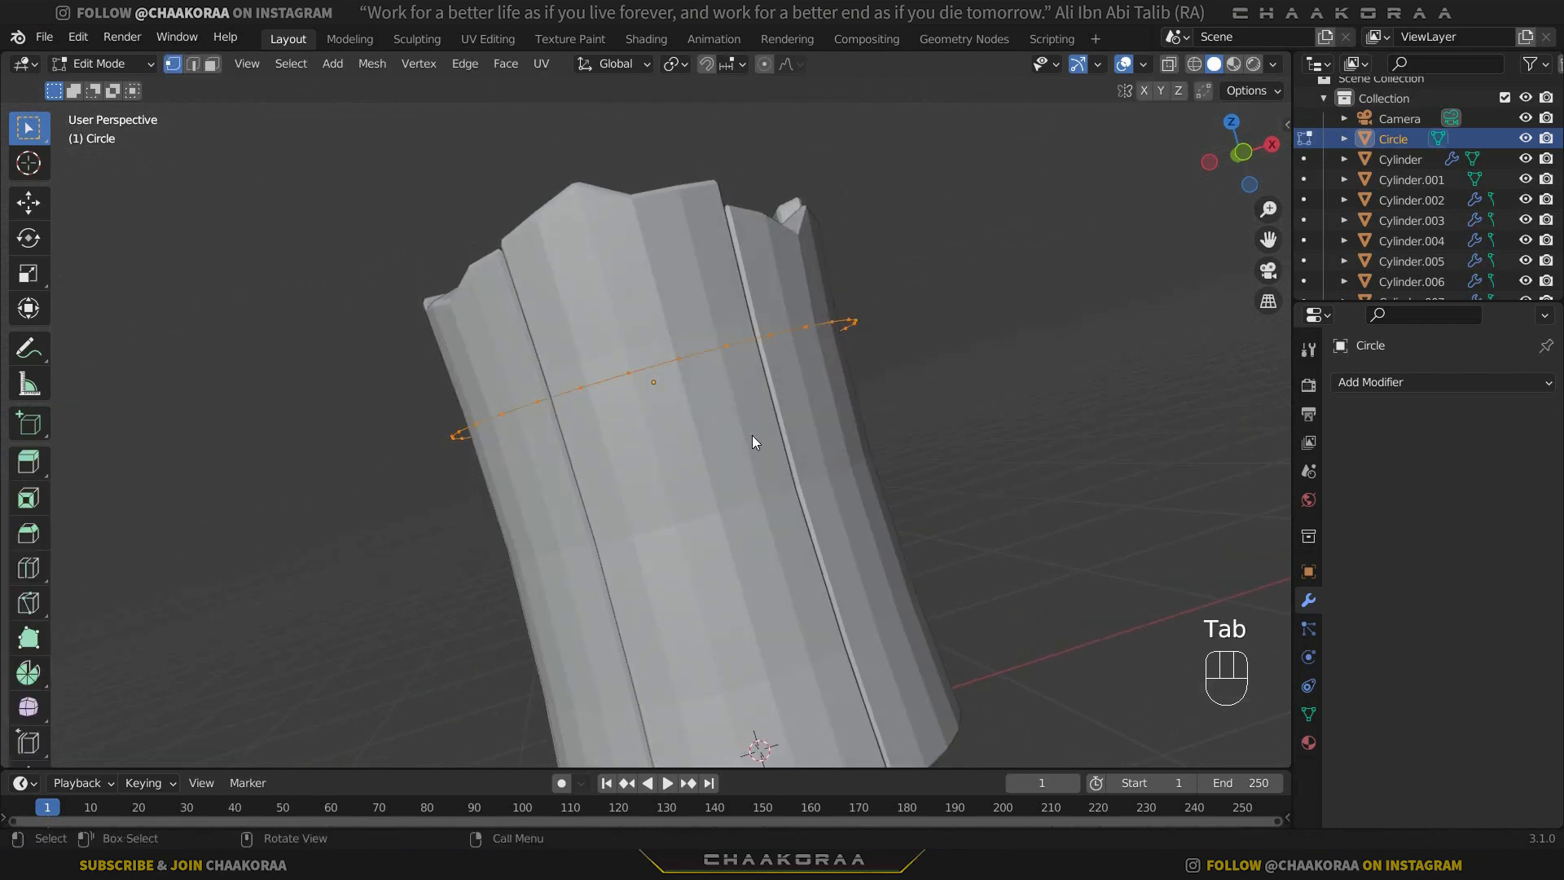
key(e)
key(z)
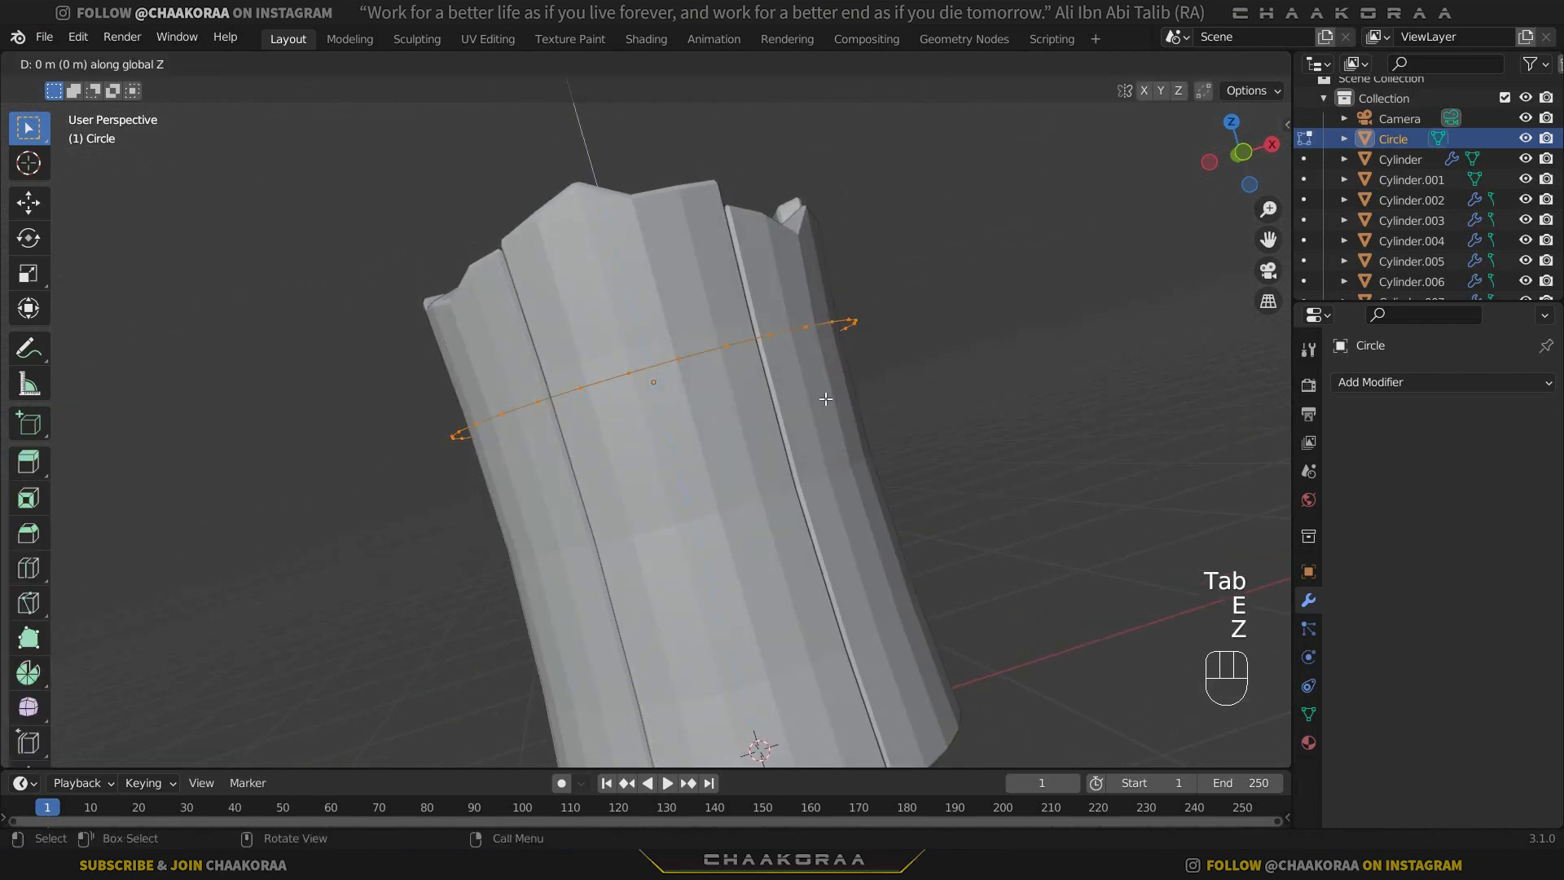
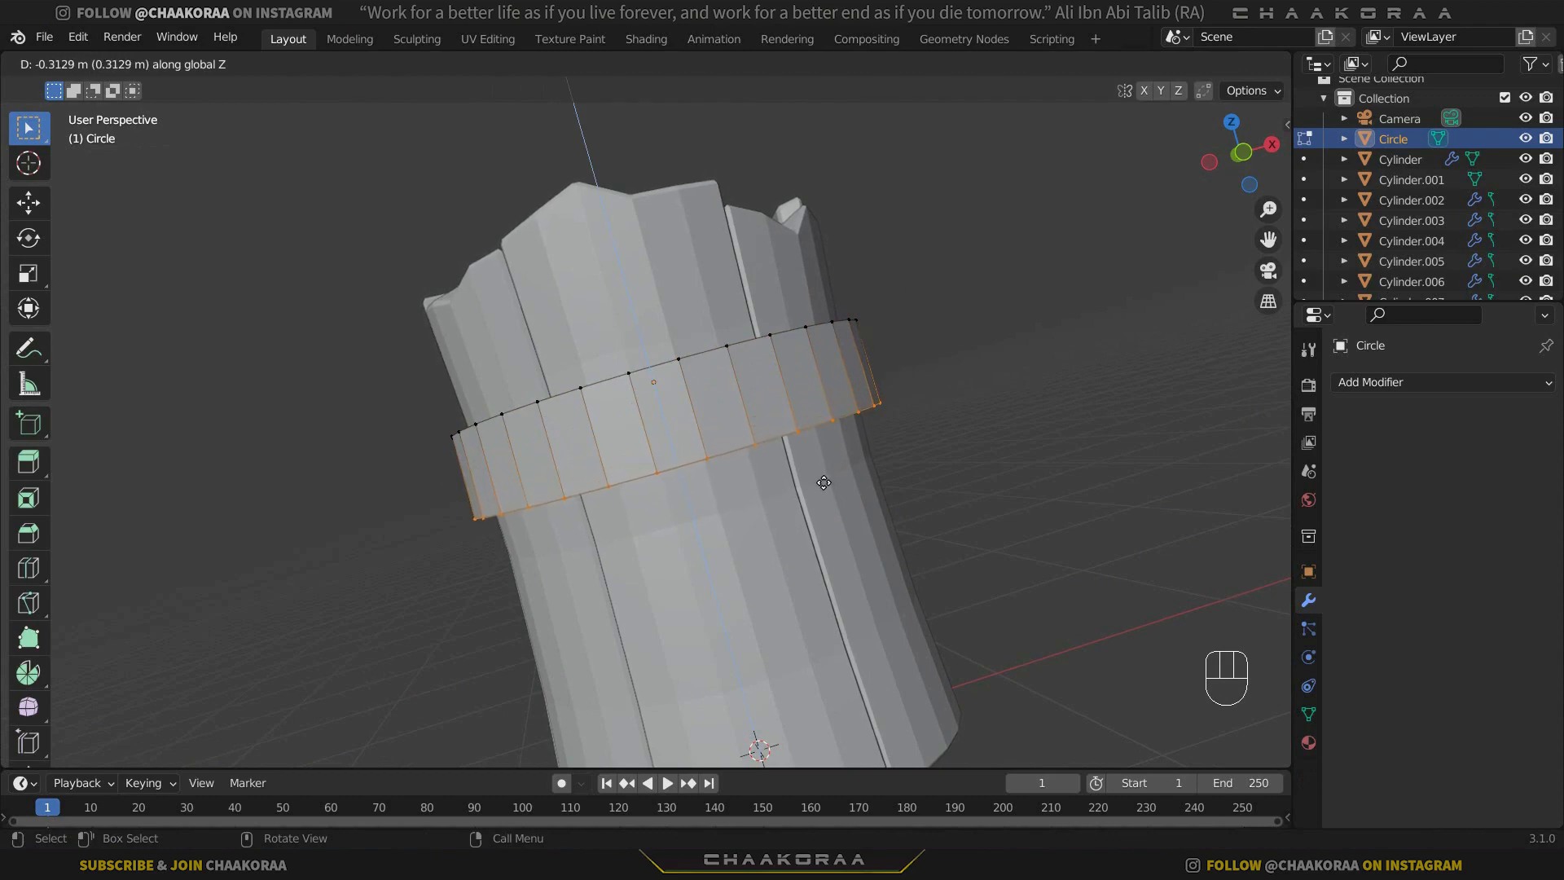
Finish extruding the circle's edges about 0.31 m downward along Z for the band's height.
click(823, 482)
key(KP_1)
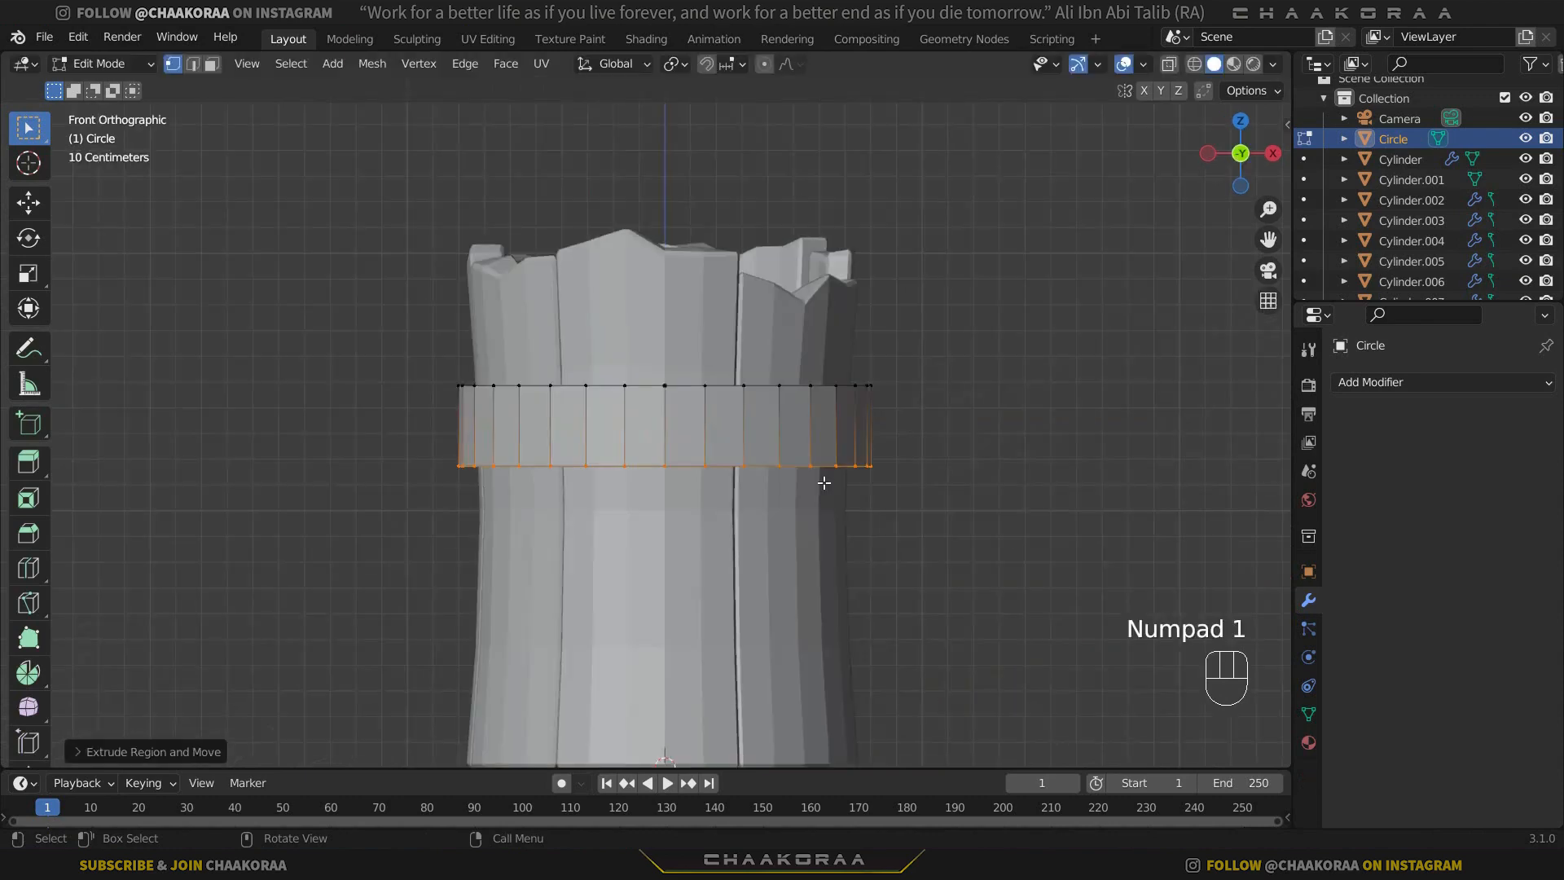
scroll(756, 459, up, 4)
middle_drag(715, 374, 930, 479)
Extrude all of the band's faces inward along their normals until the band's thickness reaches the walls.
key(a)
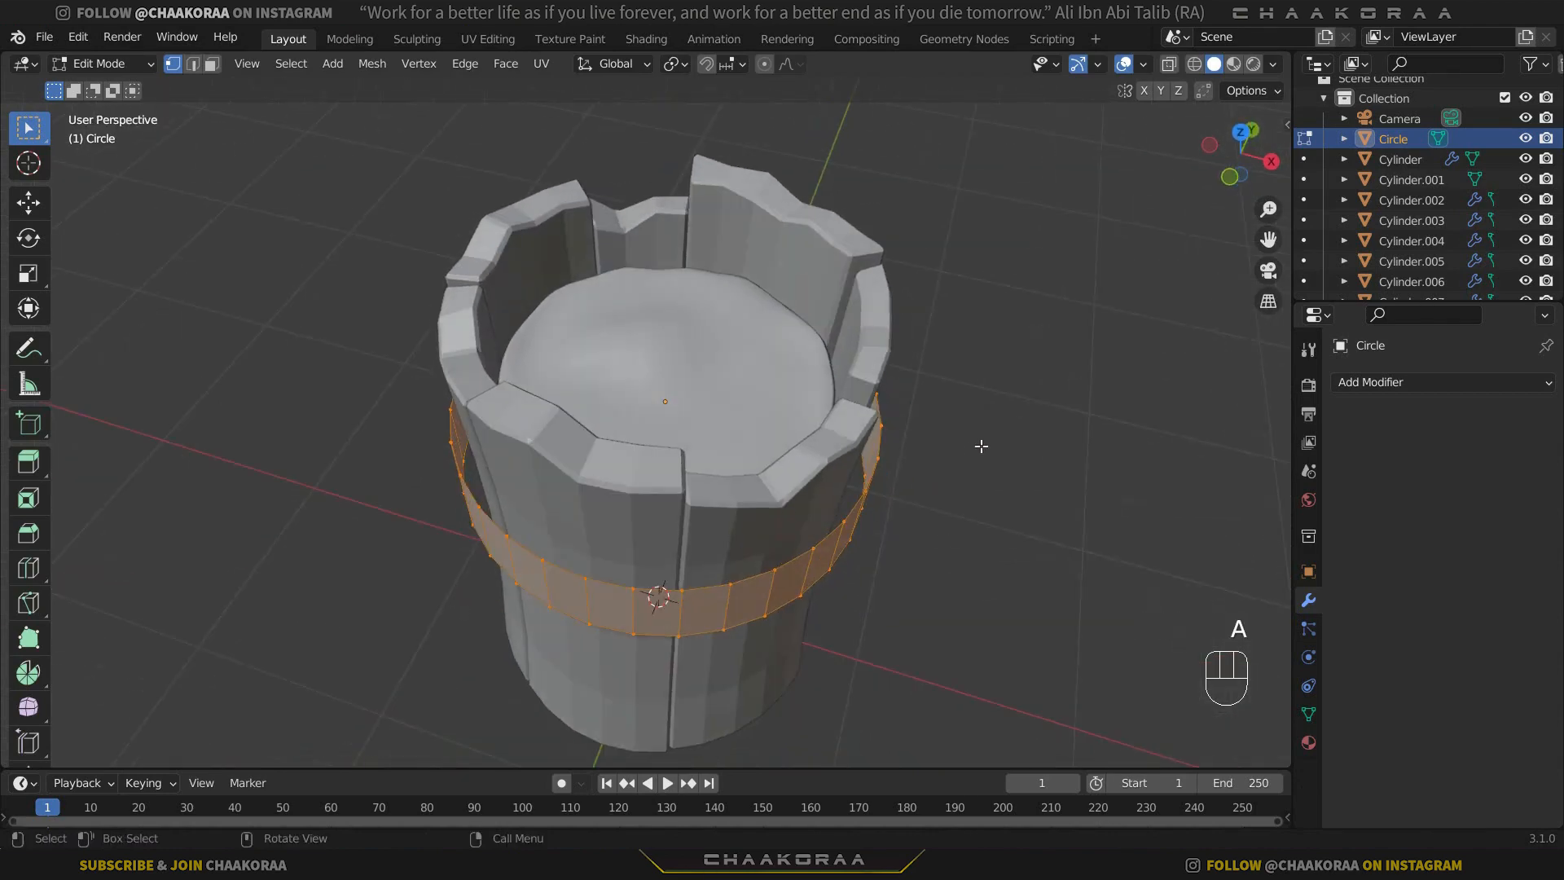
key(alt+e)
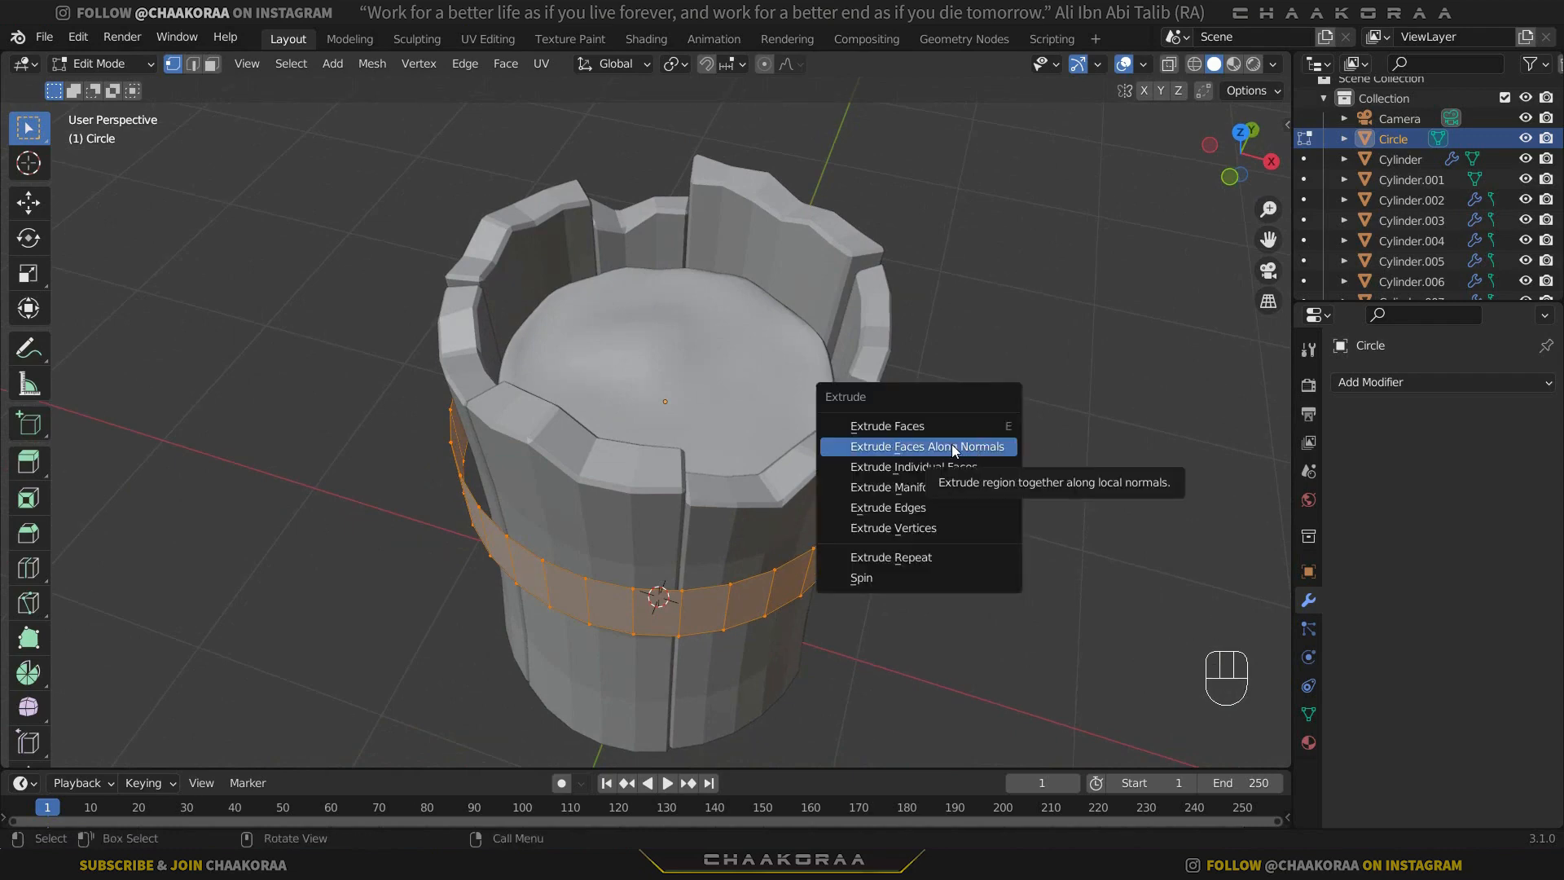
click(951, 447)
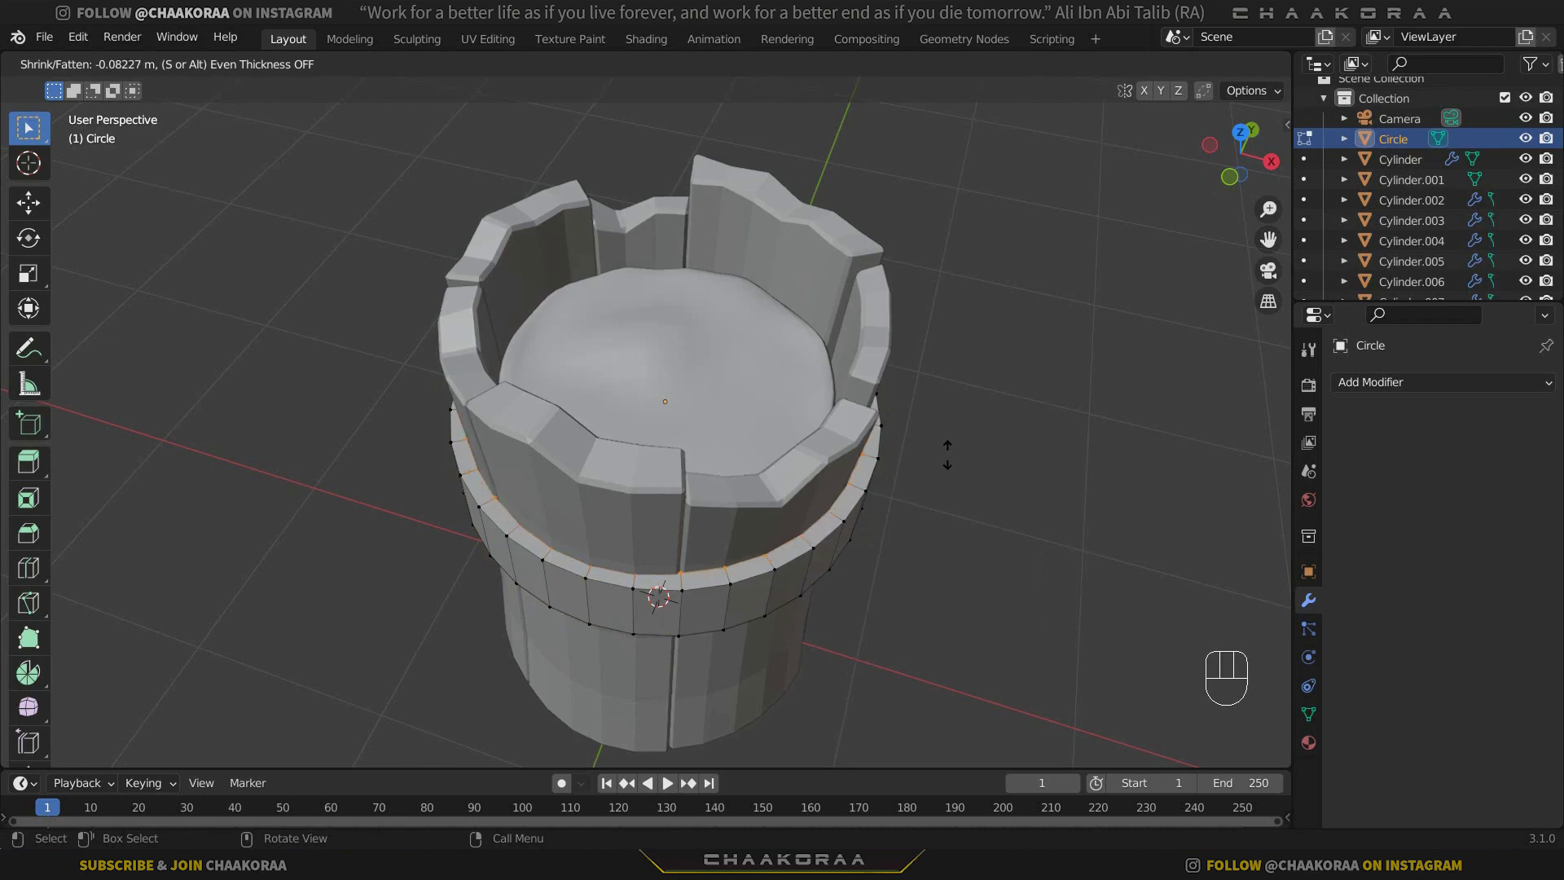
click(948, 546)
Select the band's outer face loop and scale it slightly outward with Z locked to thicken the band.
middle_drag(772, 519, 919, 473)
key(3)
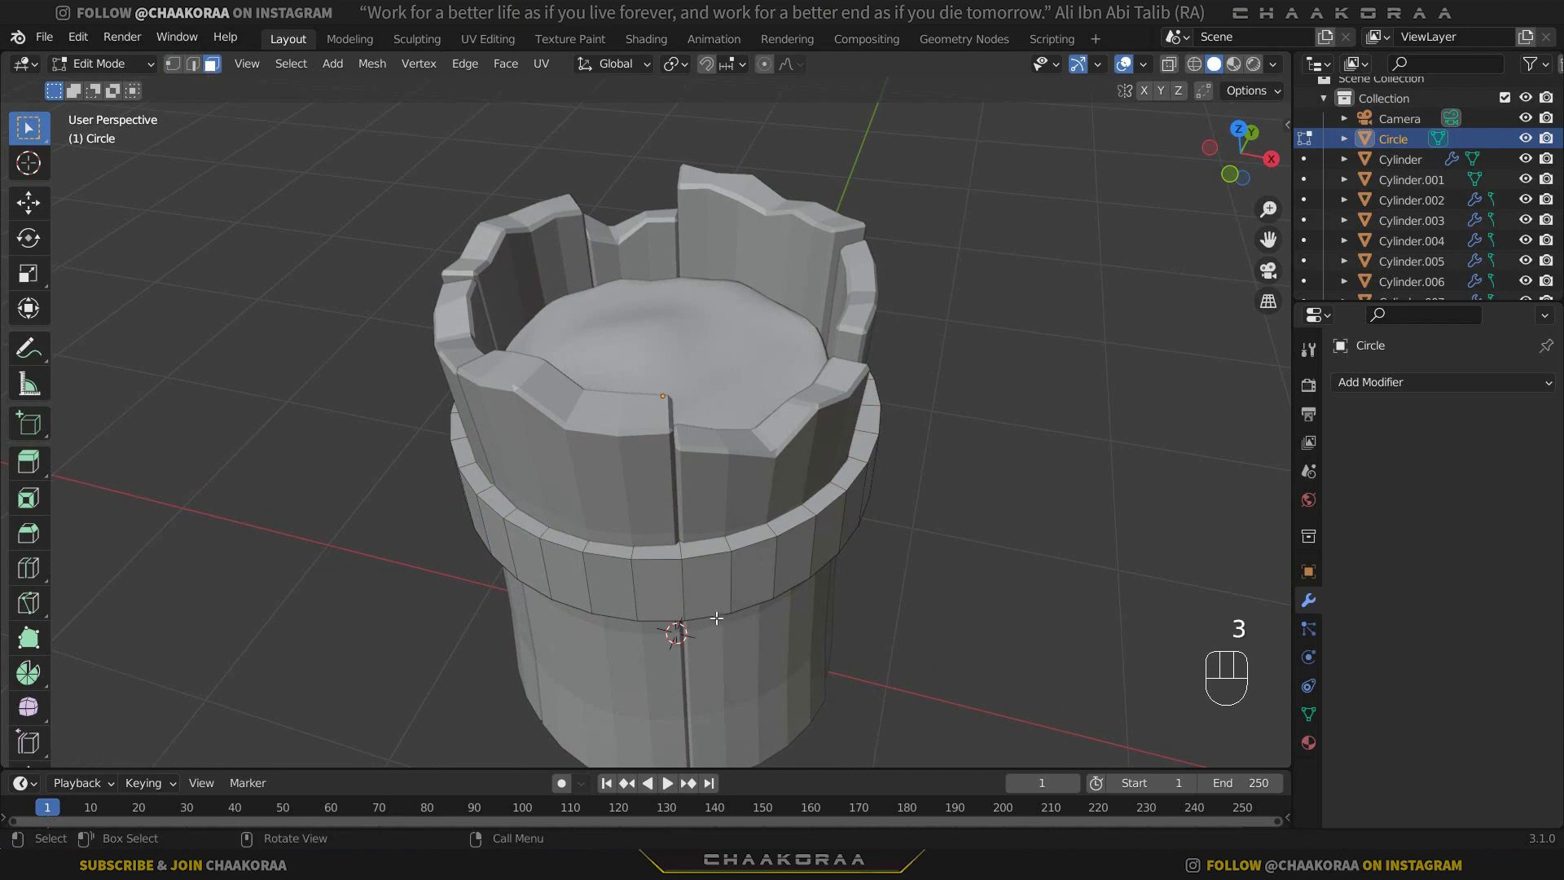
alt+click(696, 582)
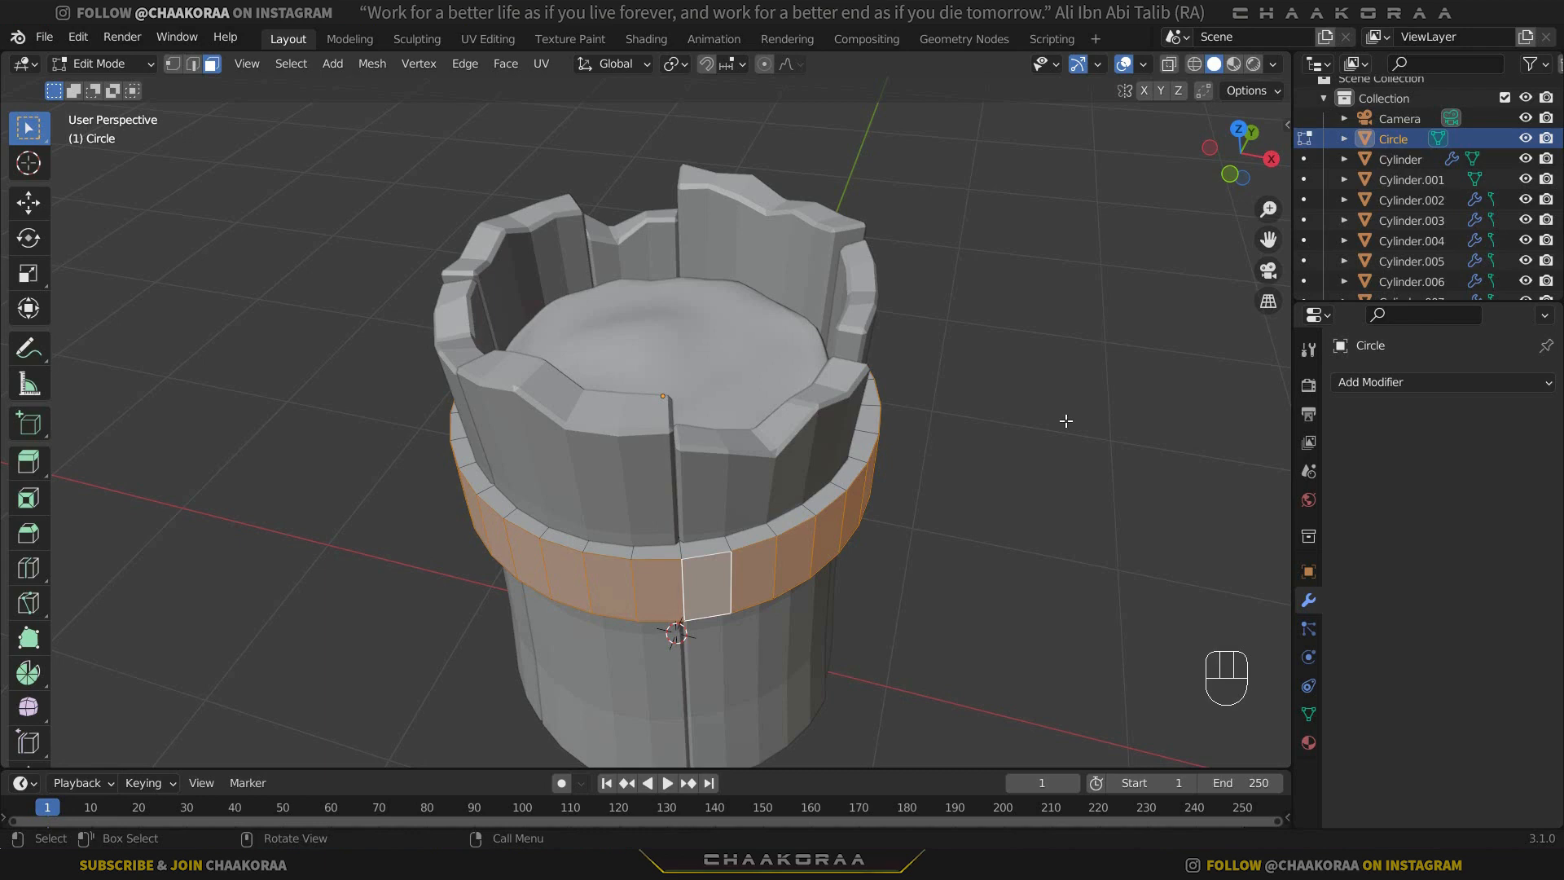
key(s)
key(shift+z)
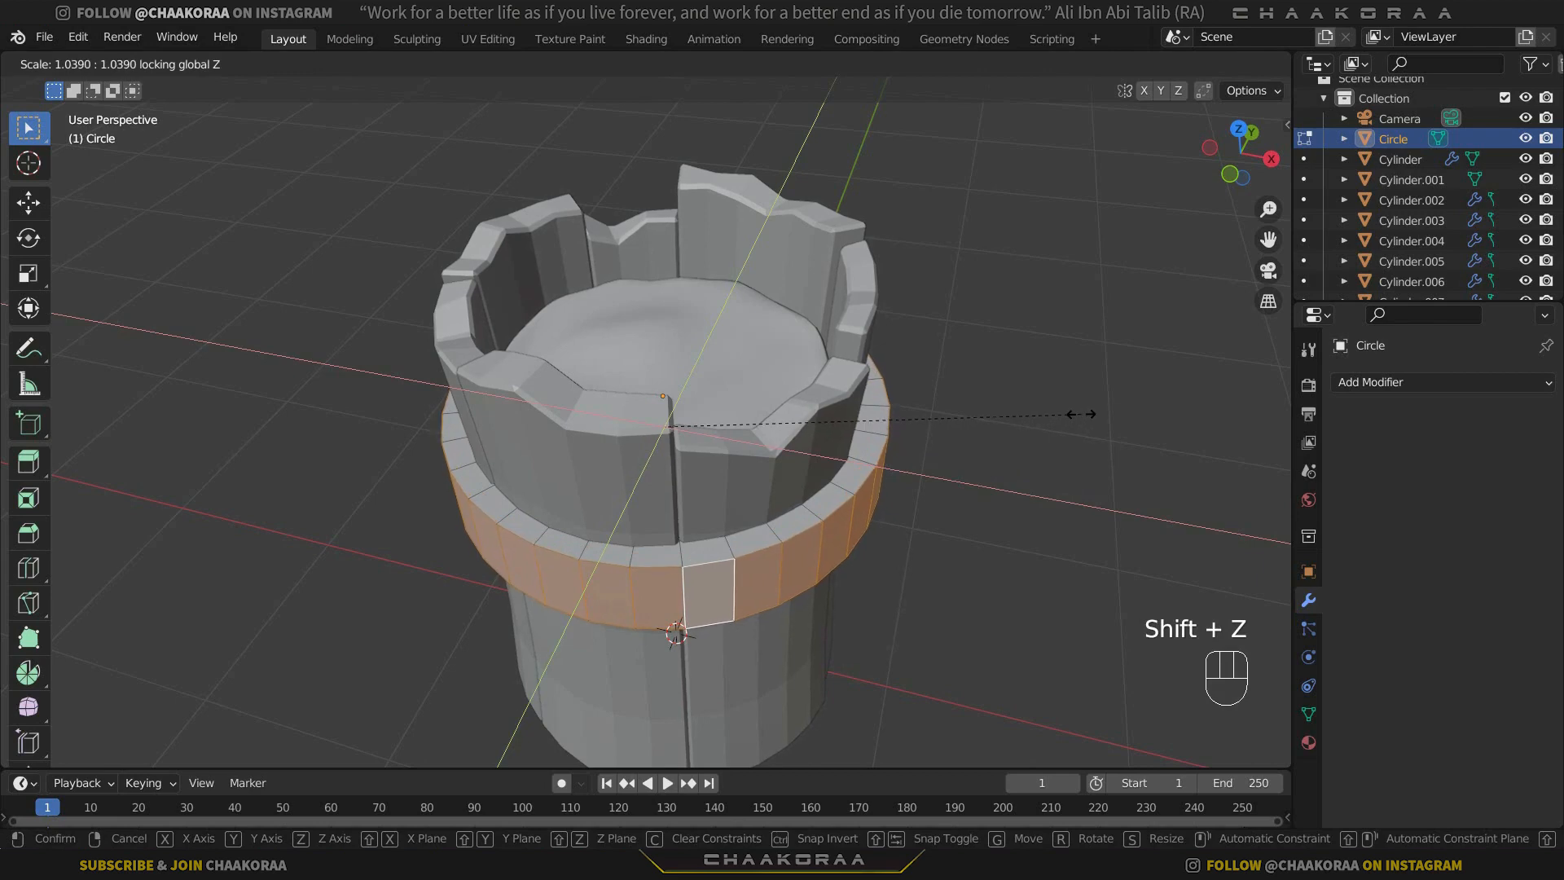
click(1073, 417)
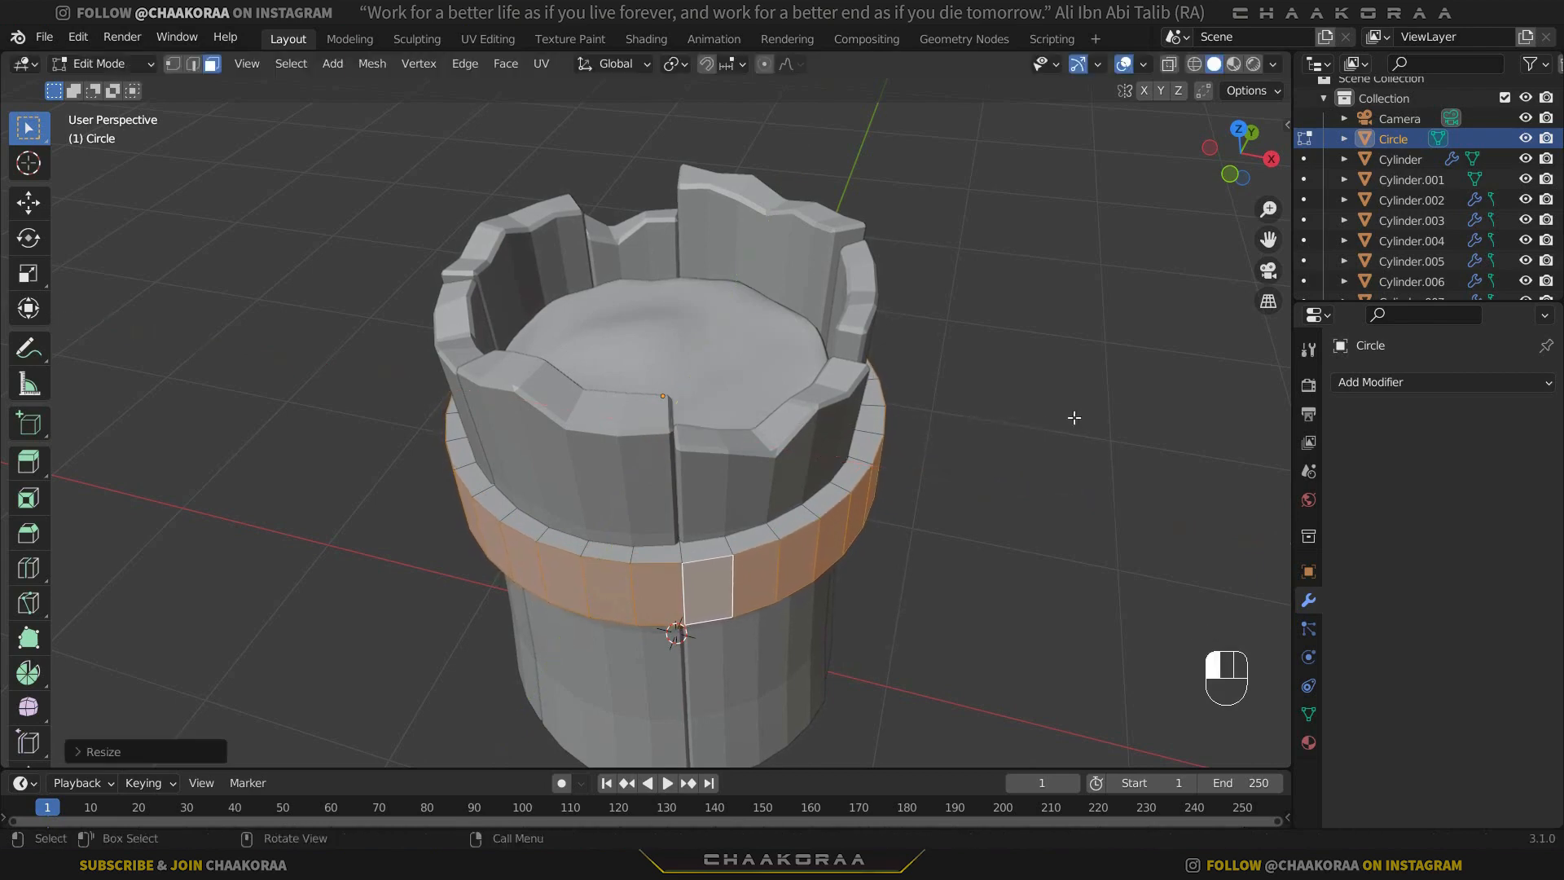
Select the band's lower edge loop and scale it slightly inward, to about 0.98, so the band tapers downward.
middle_drag(1074, 417, 758, 510)
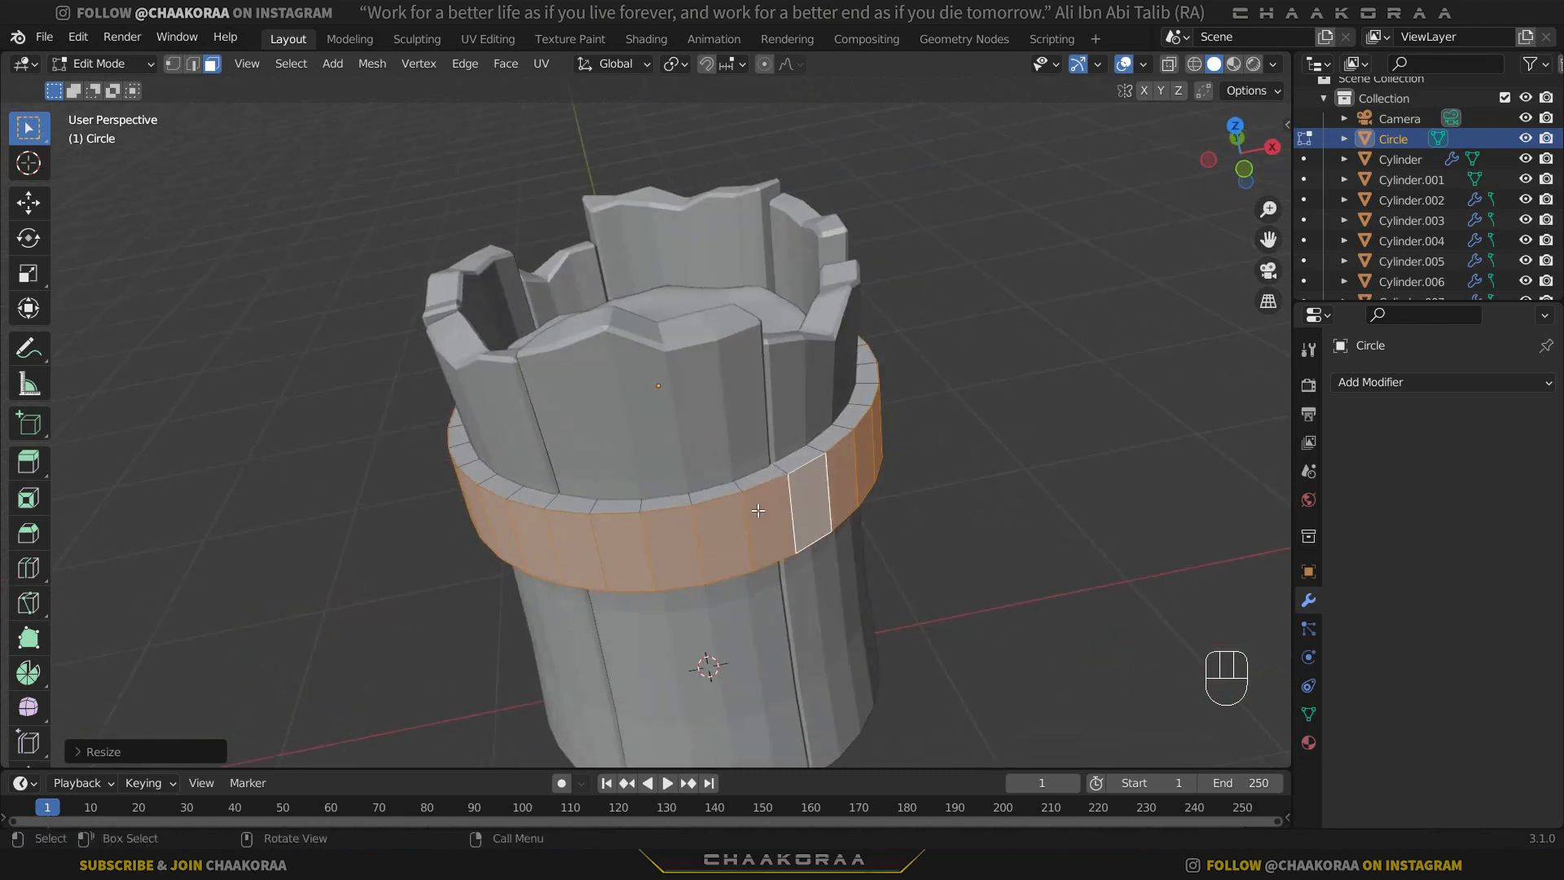
key(KP_1)
scroll(463, 374, up, 2)
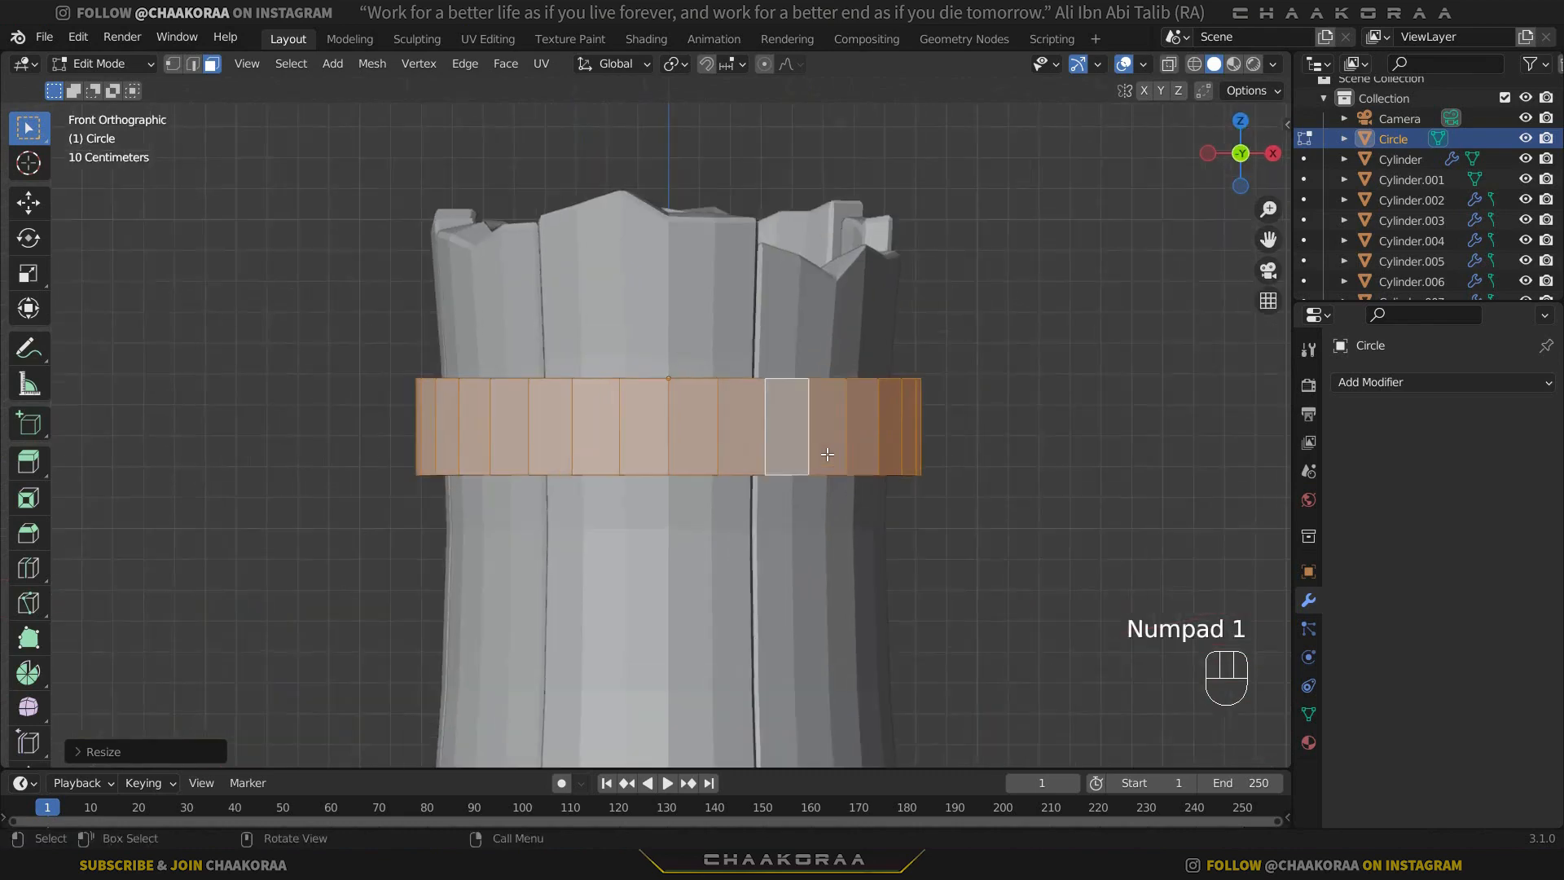
key(2)
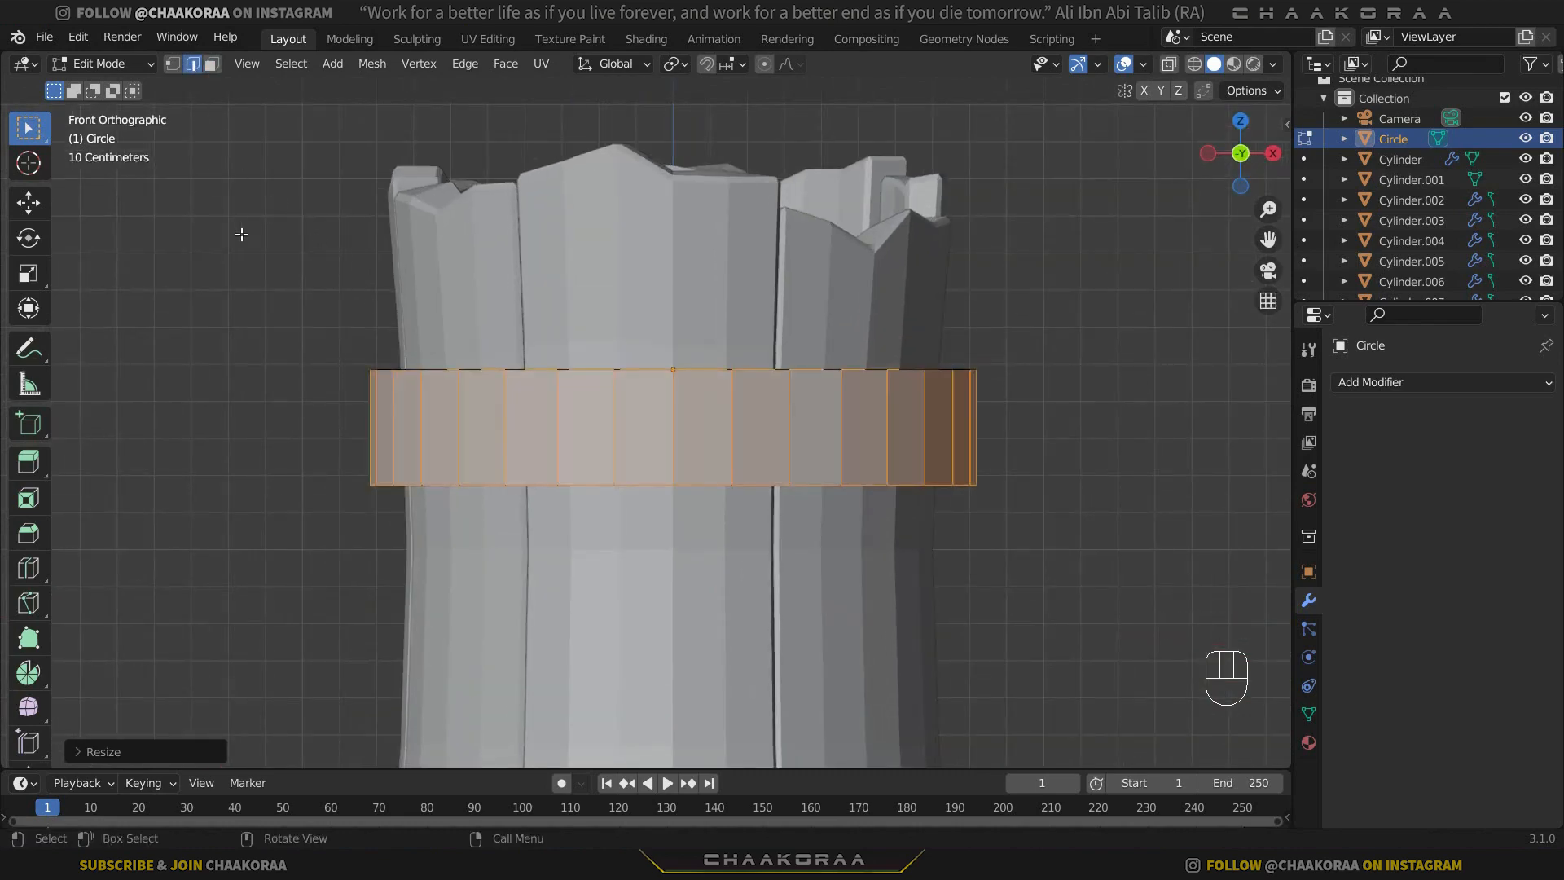
alt+click(611, 486)
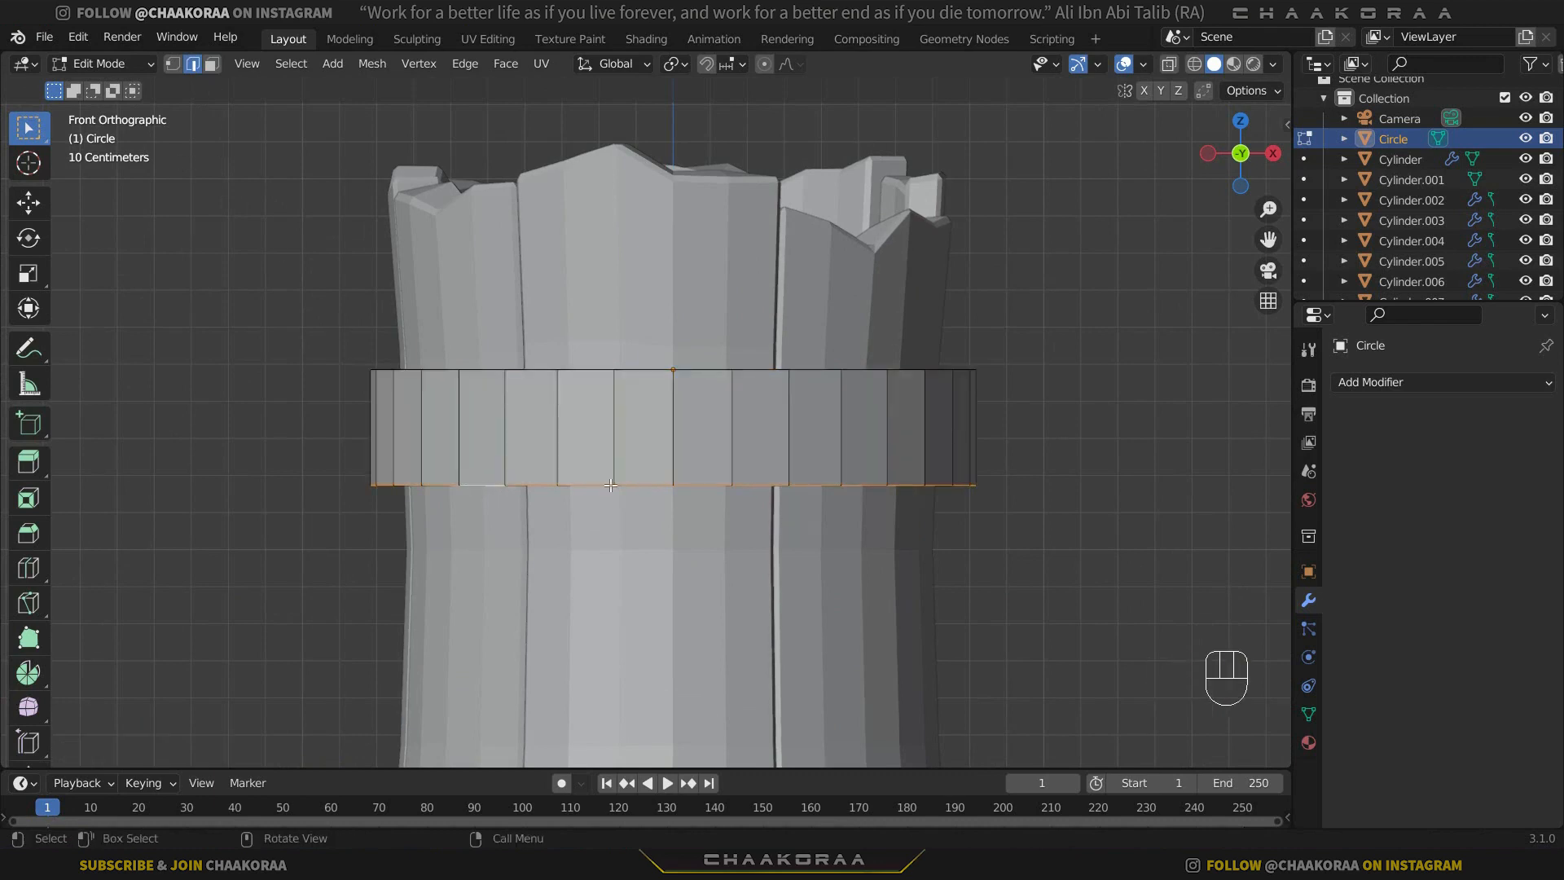
key(s)
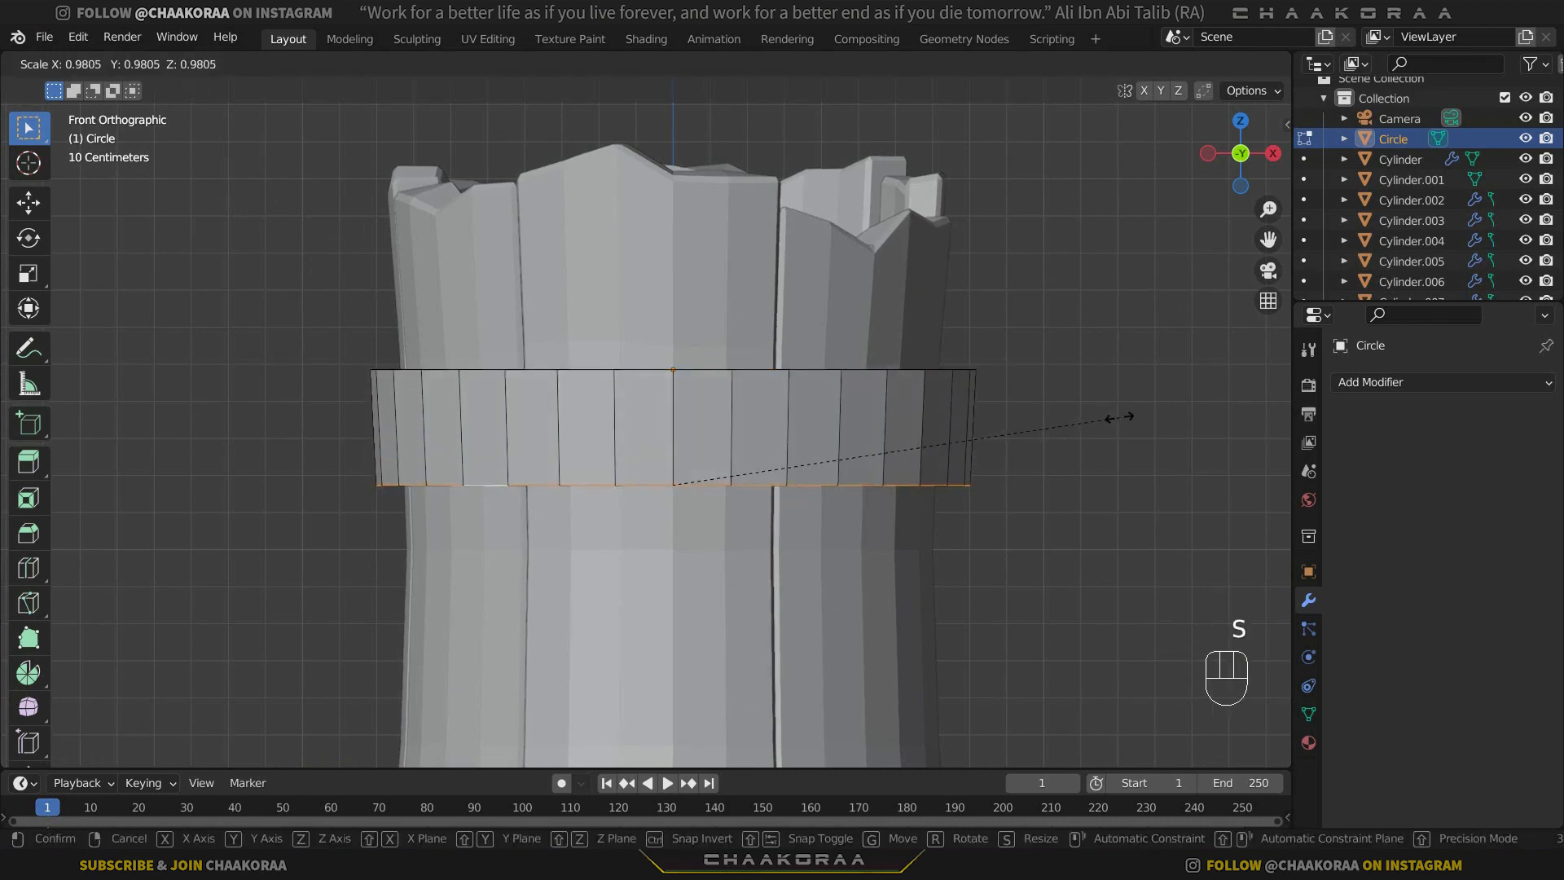
click(1115, 419)
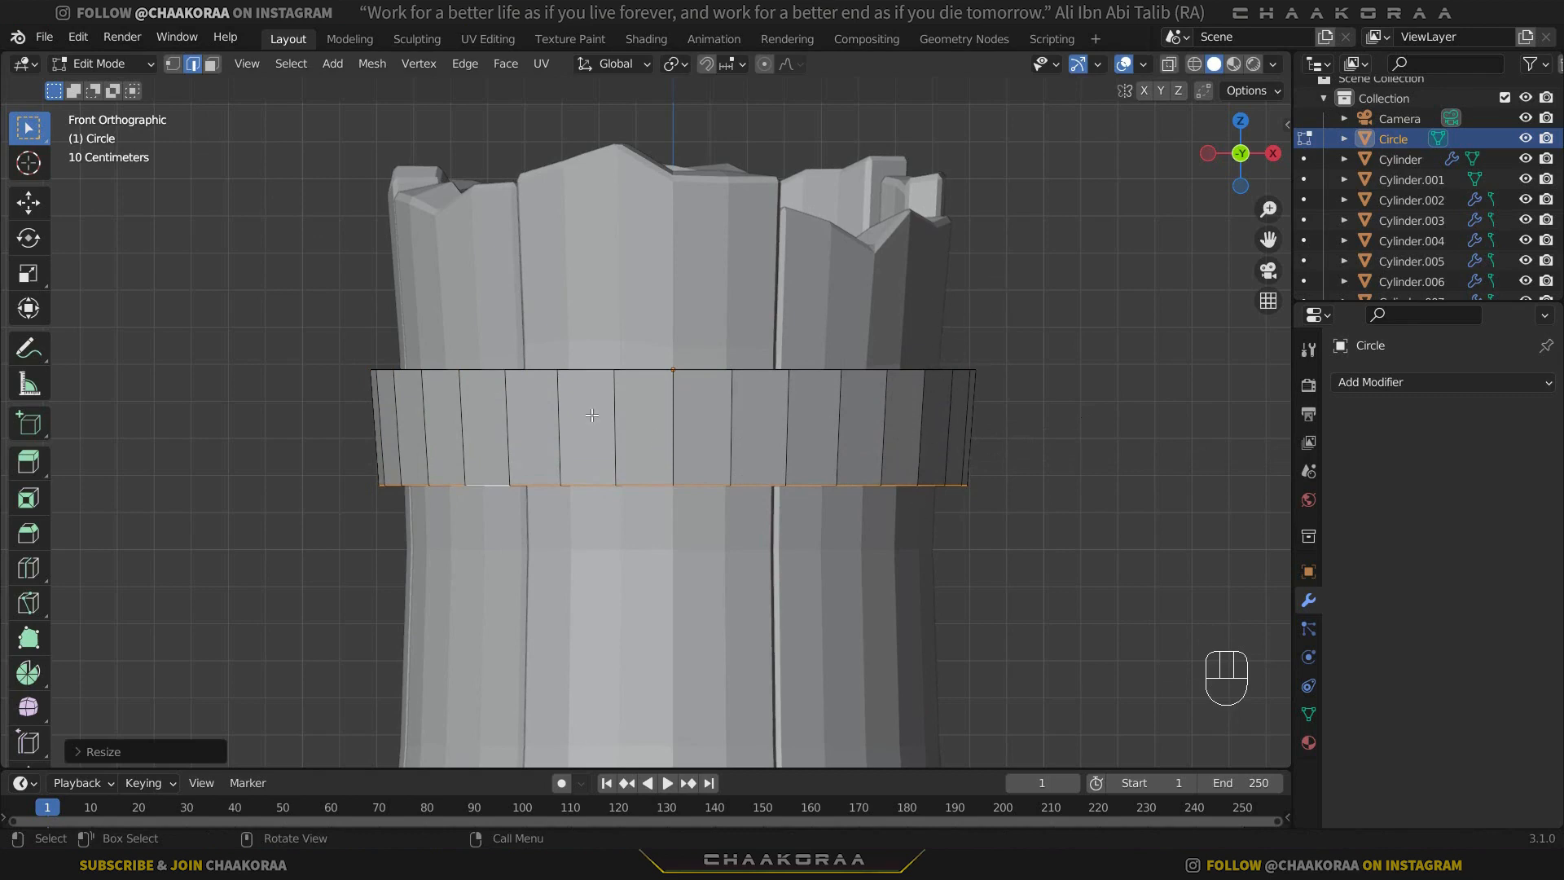
Bevel the band's upper and lower outer edge loops with one segment, about 0.03 m wide, and return to Object Mode.
middle_drag(591, 415, 615, 562)
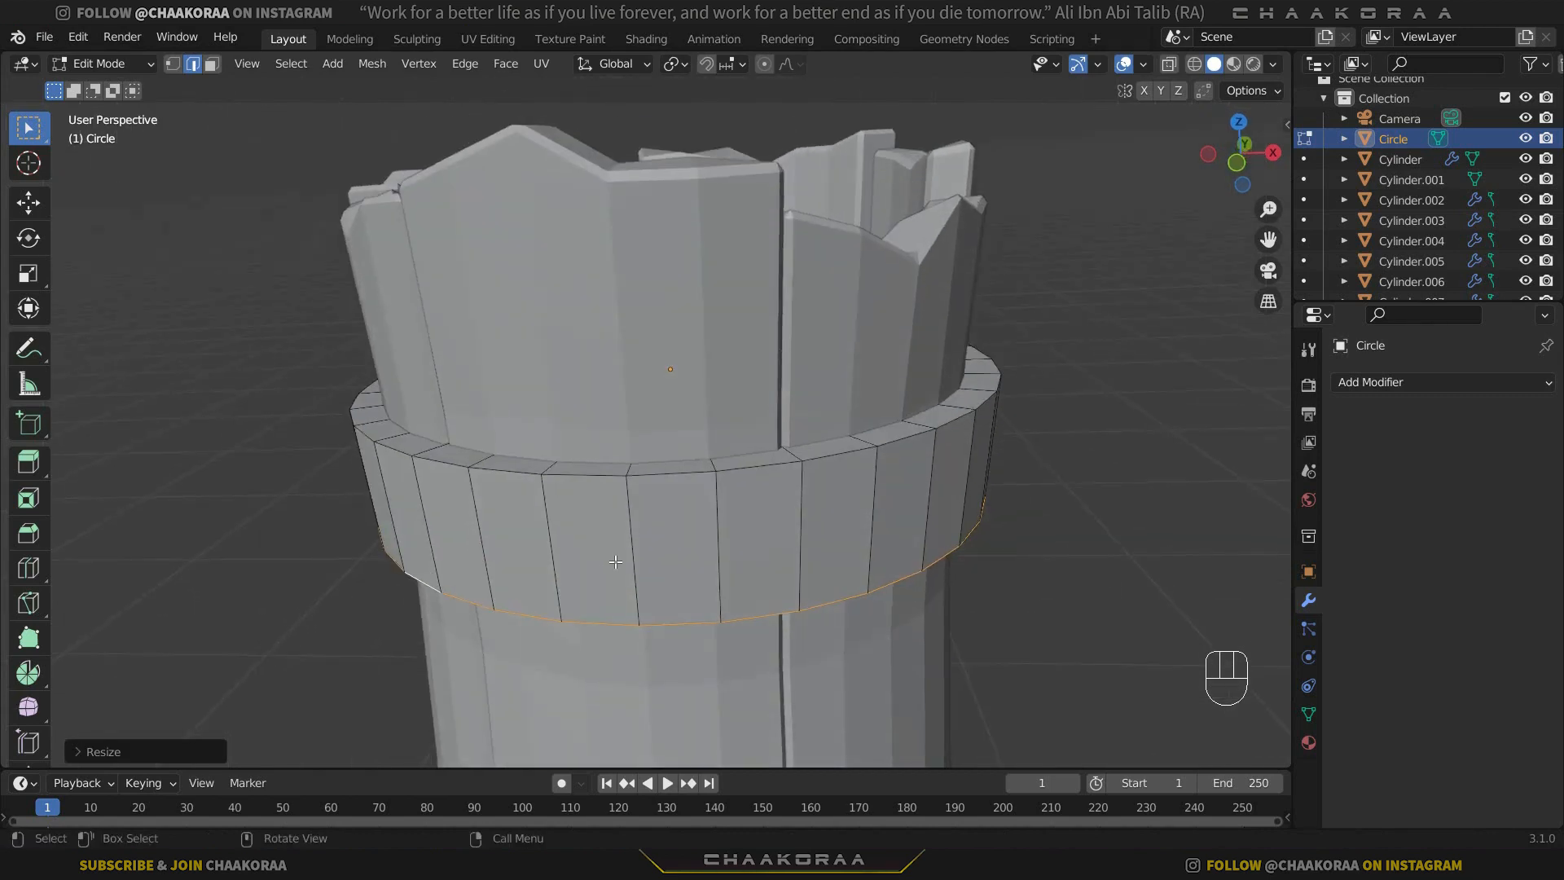
alt+click(761, 468)
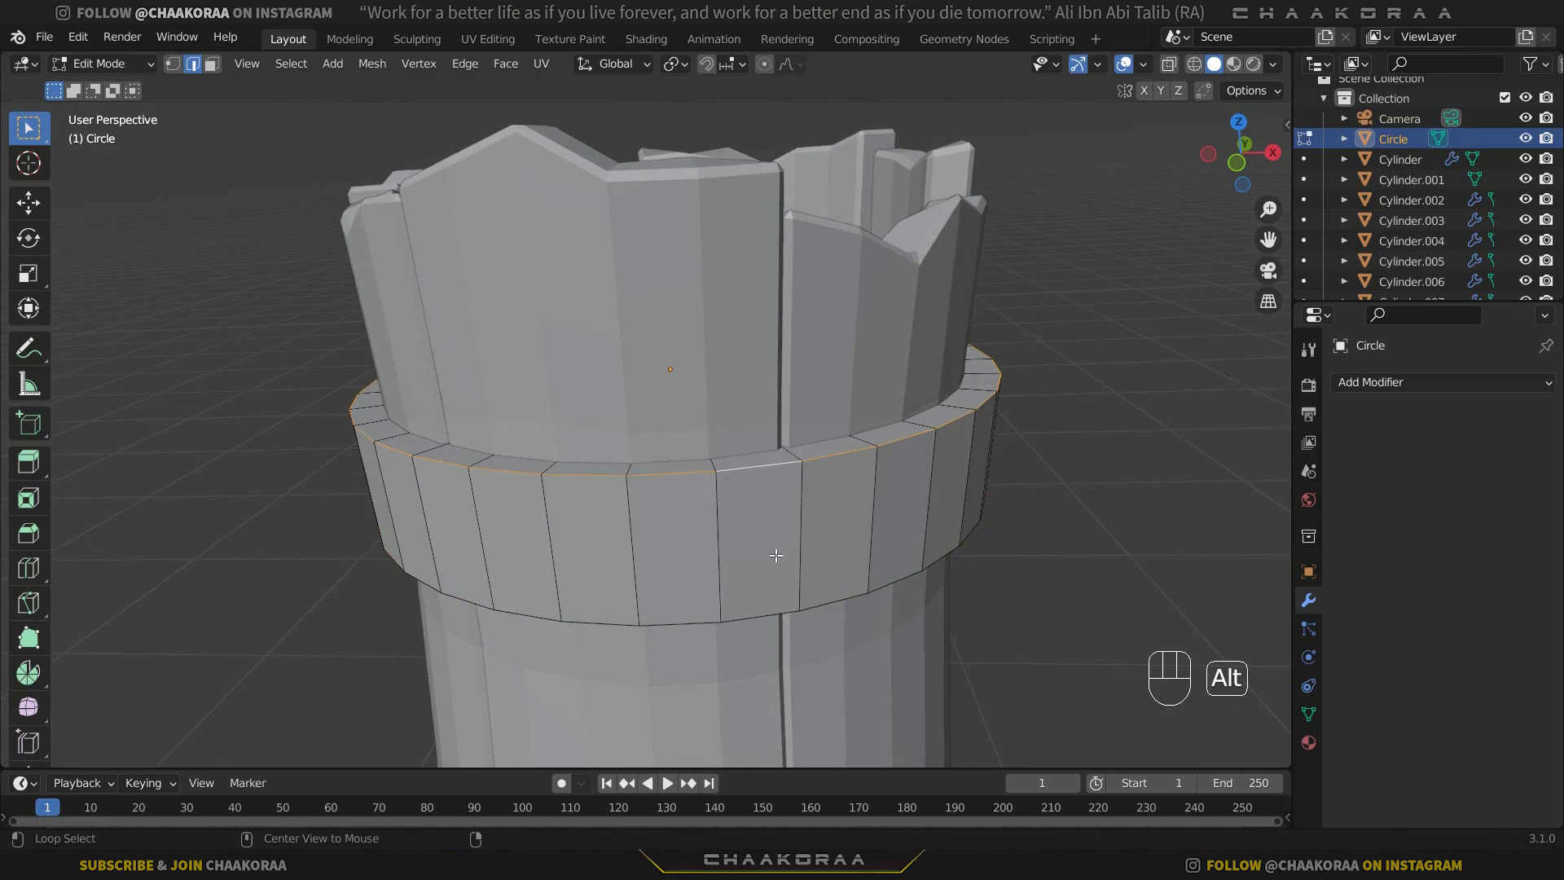
alt+shift+click(762, 617)
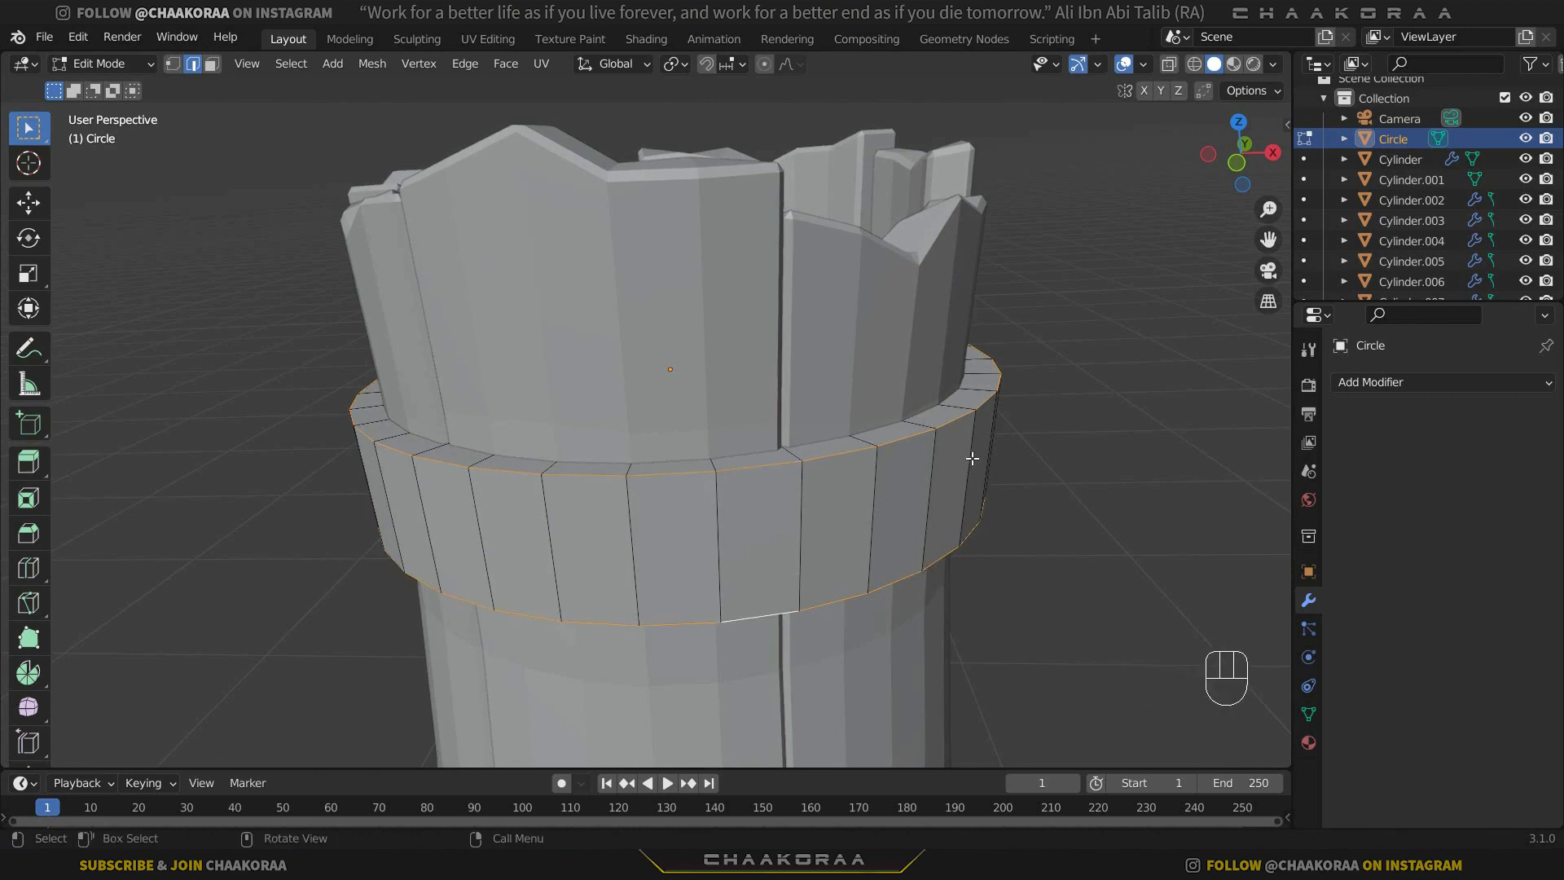
key(ctrl+b)
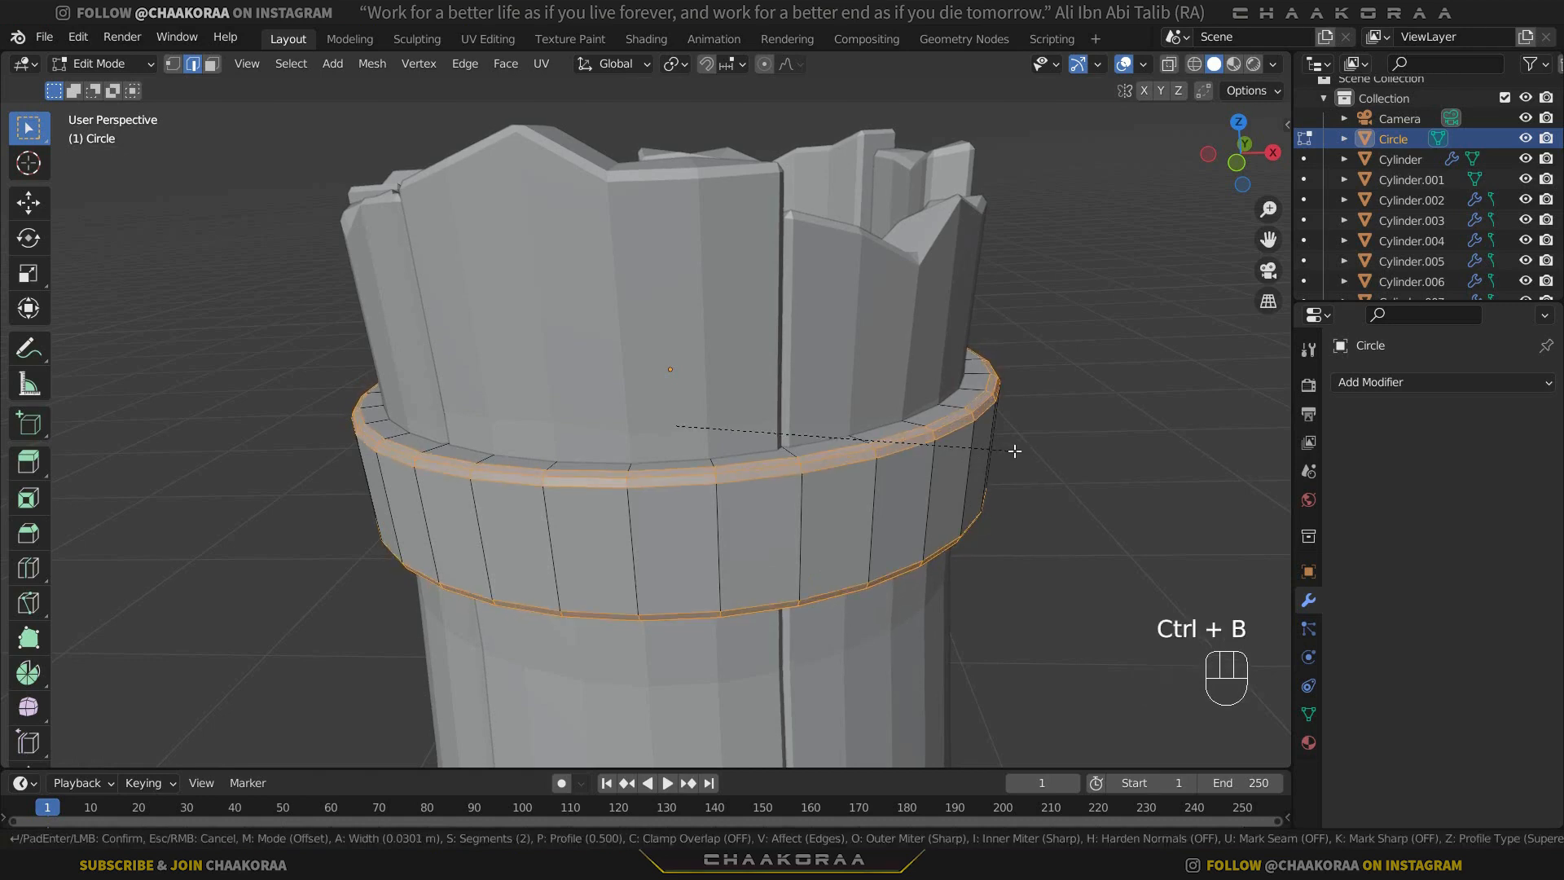
scroll(1014, 450, down, 4)
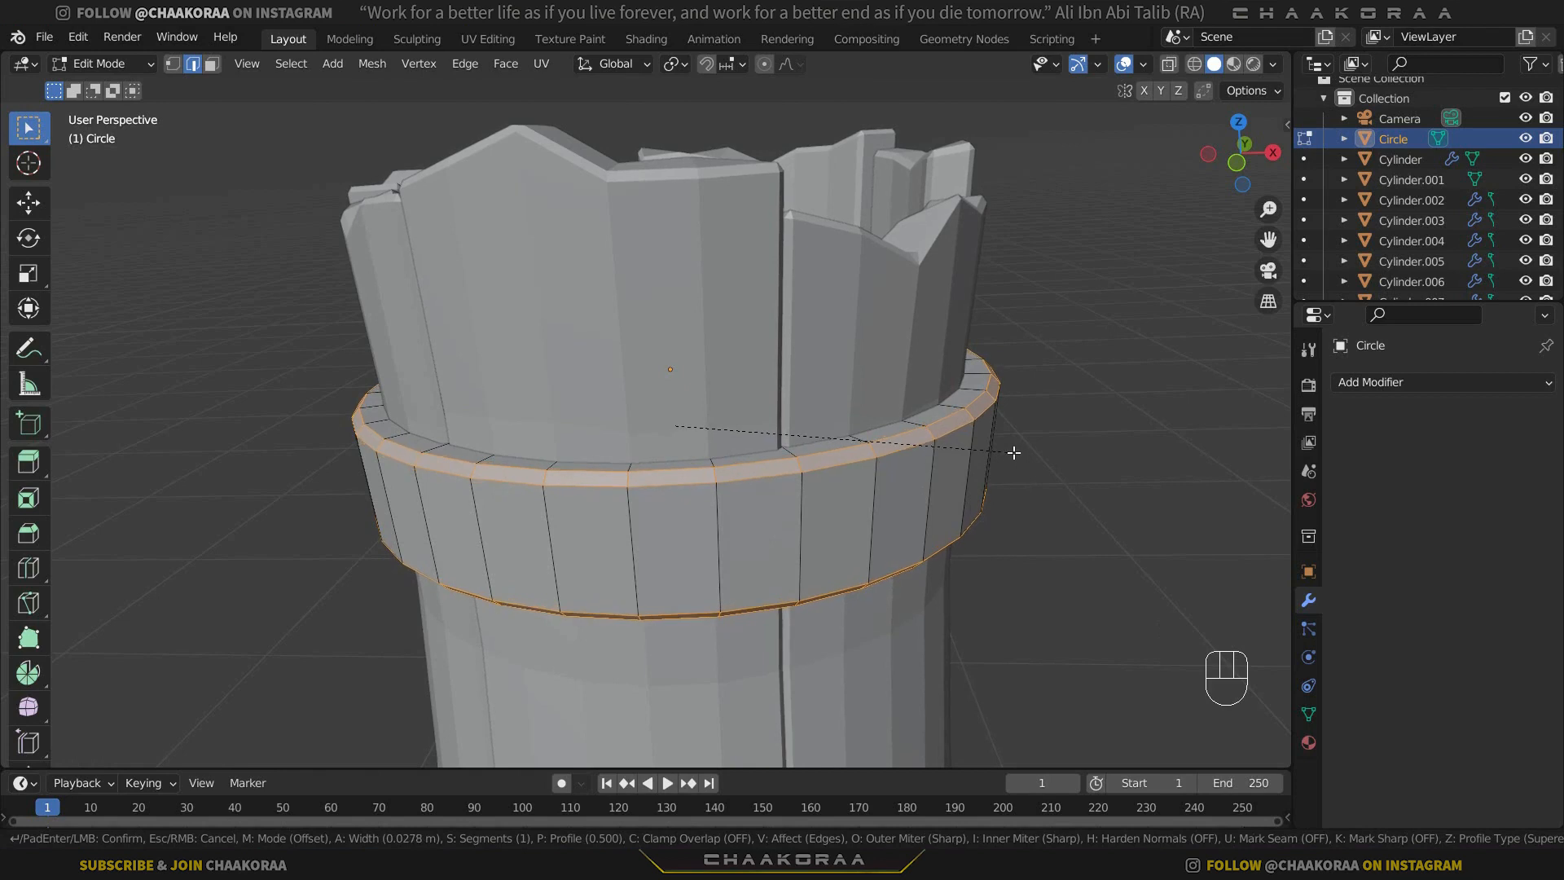
click(1013, 449)
key(Tab)
Duplicate the band and move the copy down along Z to the lower part of the walls.
middle_drag(886, 535, 621, 590)
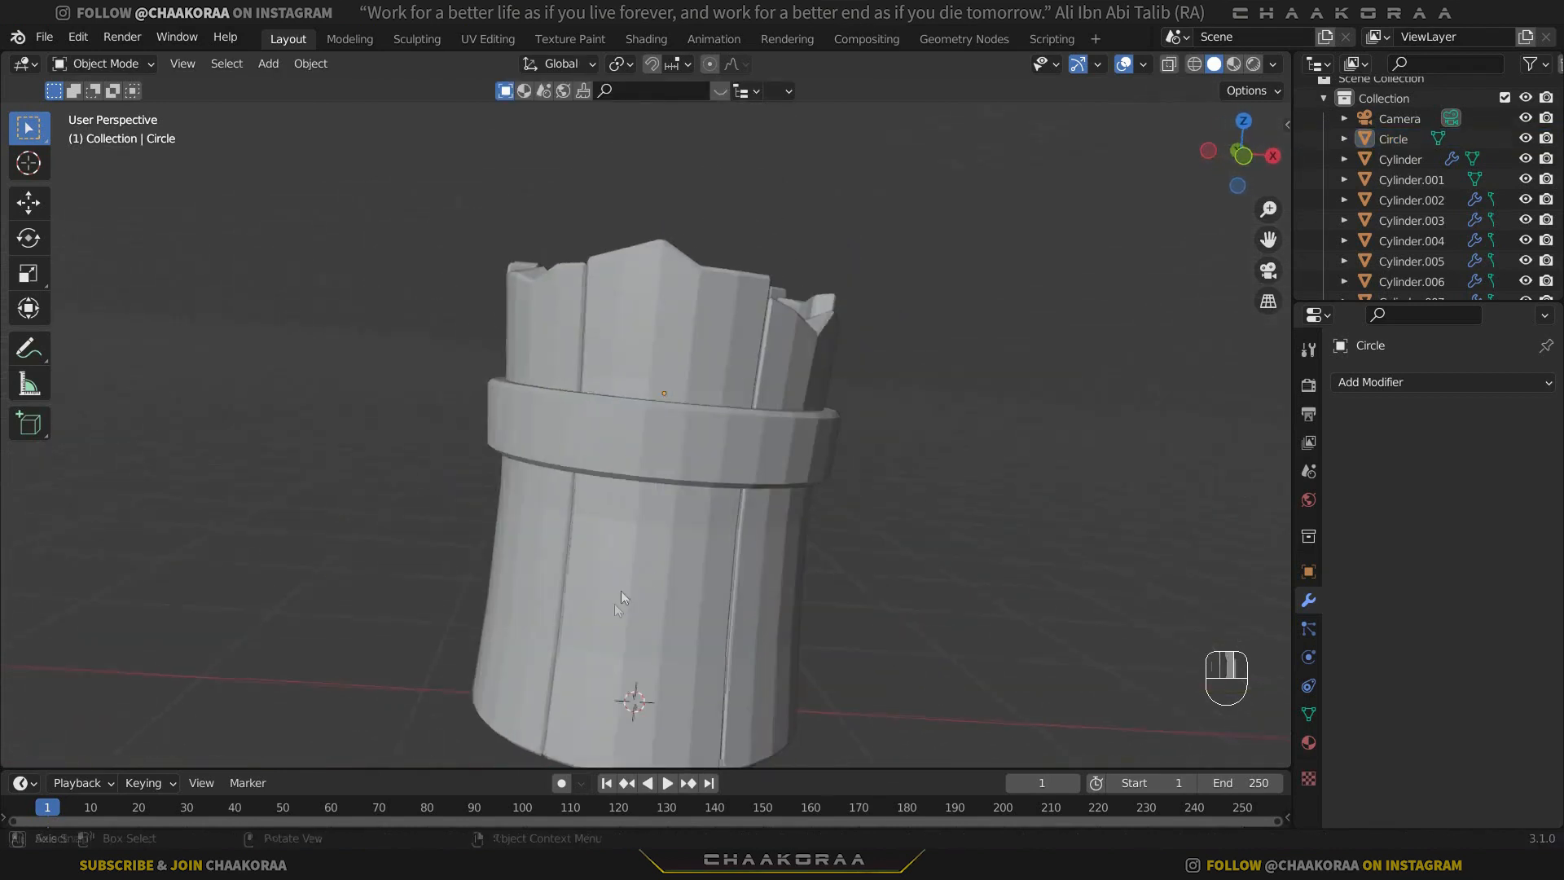
key(KP_1)
click(721, 437)
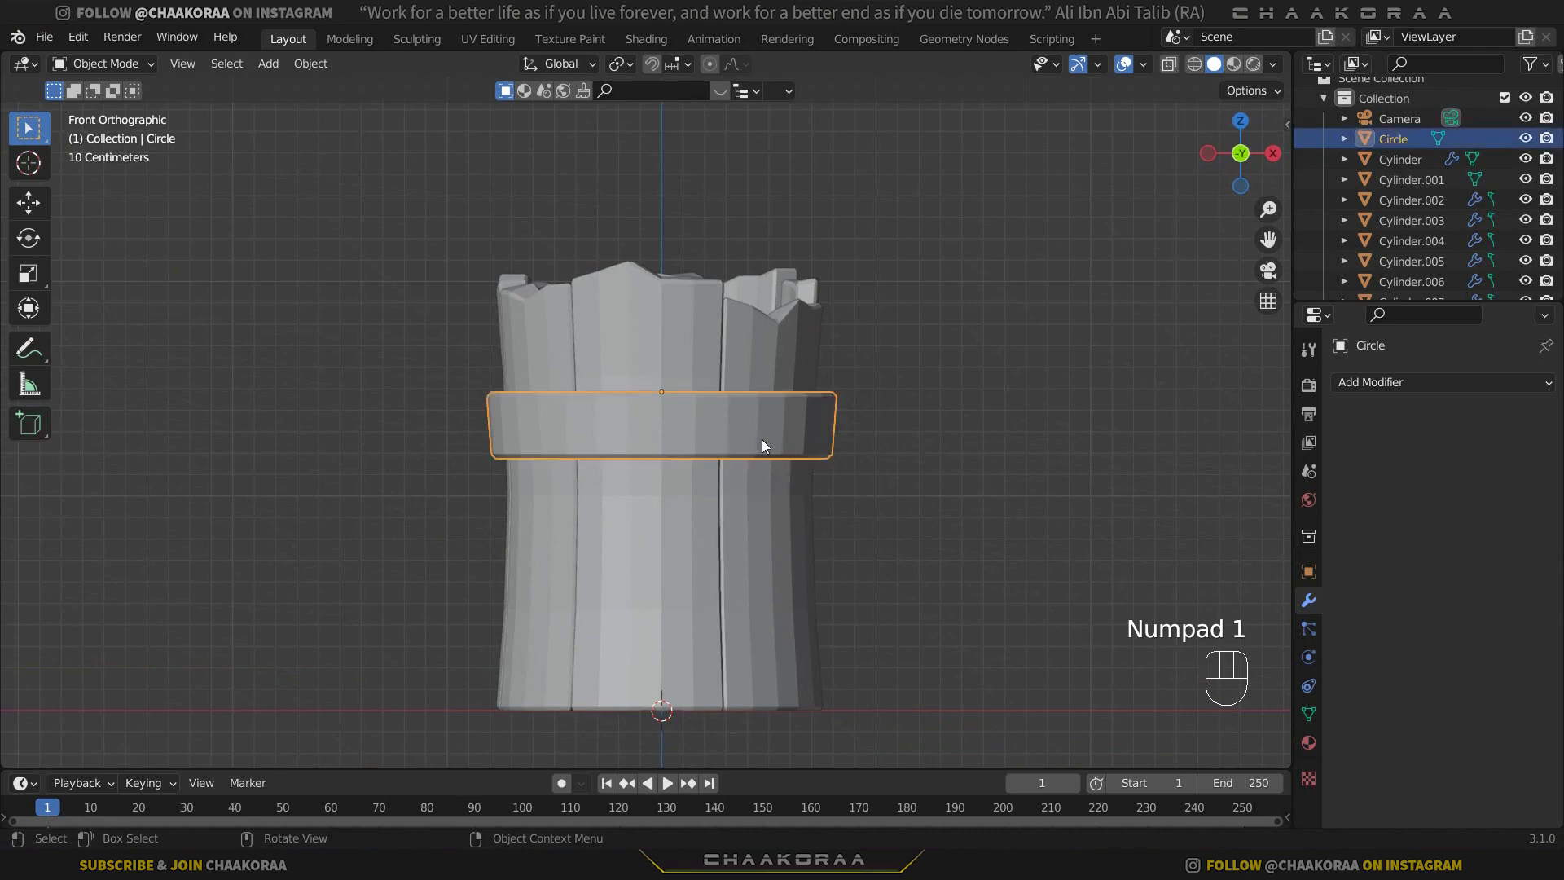
key(shift+d)
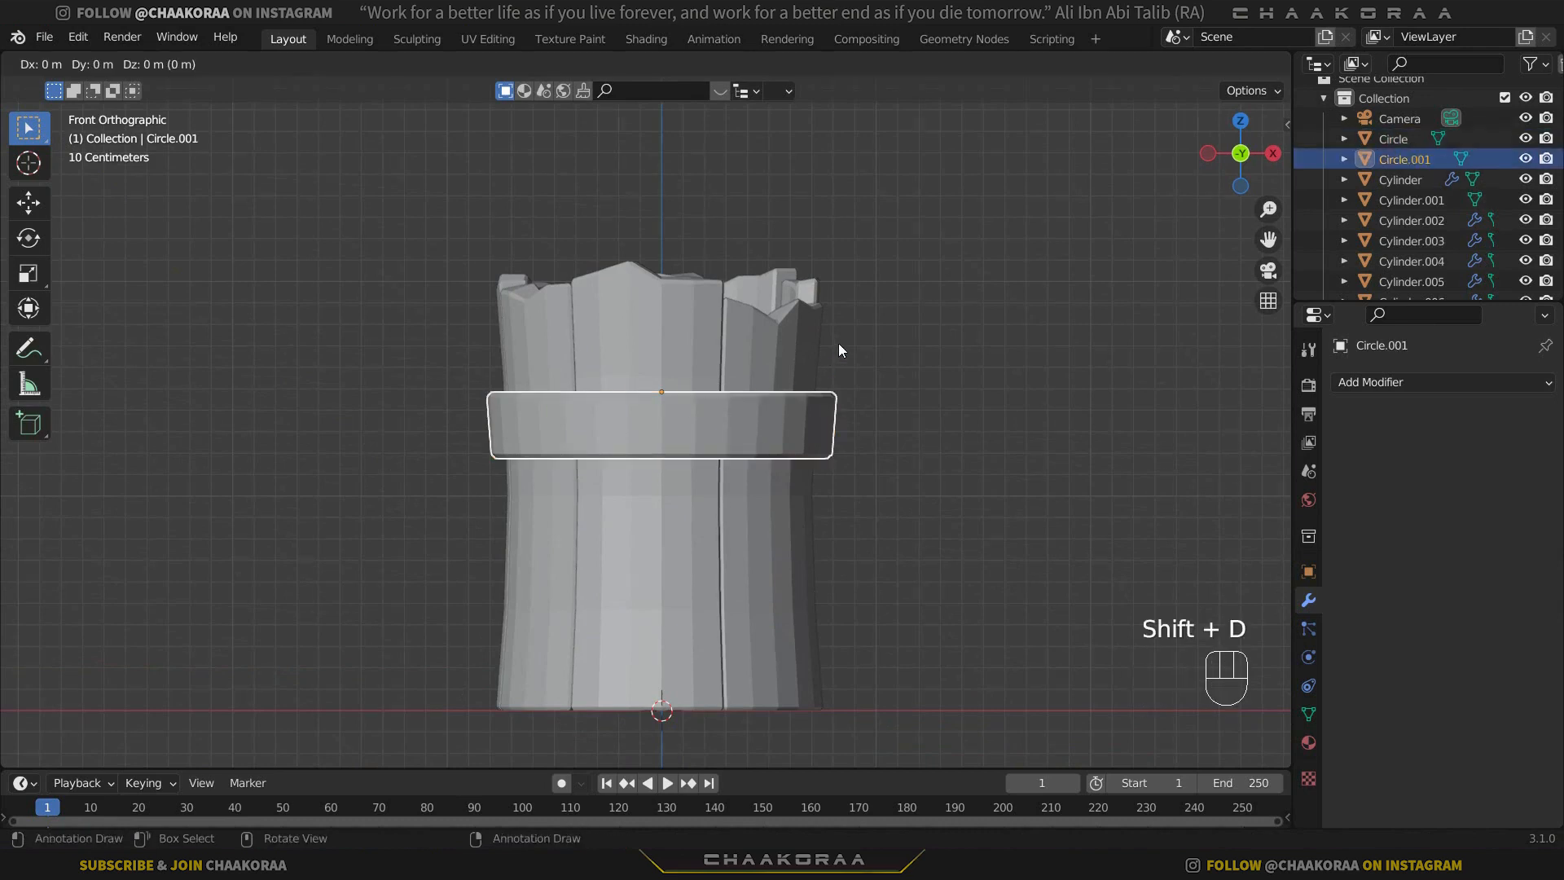
key(z)
click(804, 611)
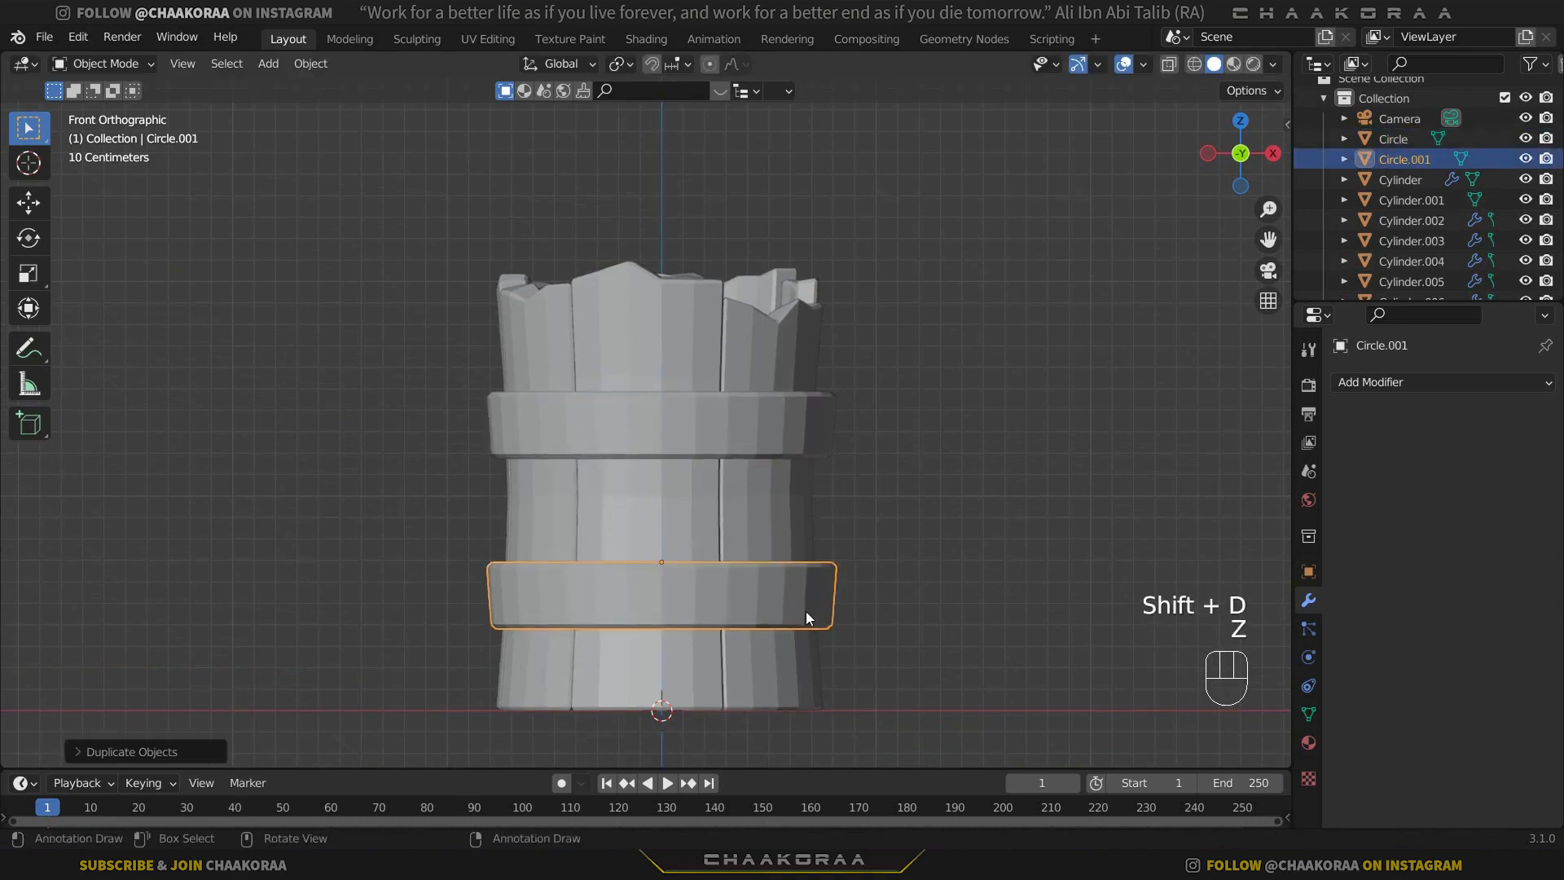
Select the lower band's bottom edges in X-ray view and scale them outward with Z locked.
shift+middle_drag(805, 611, 784, 428)
scroll(725, 417, up, 3)
key(Tab)
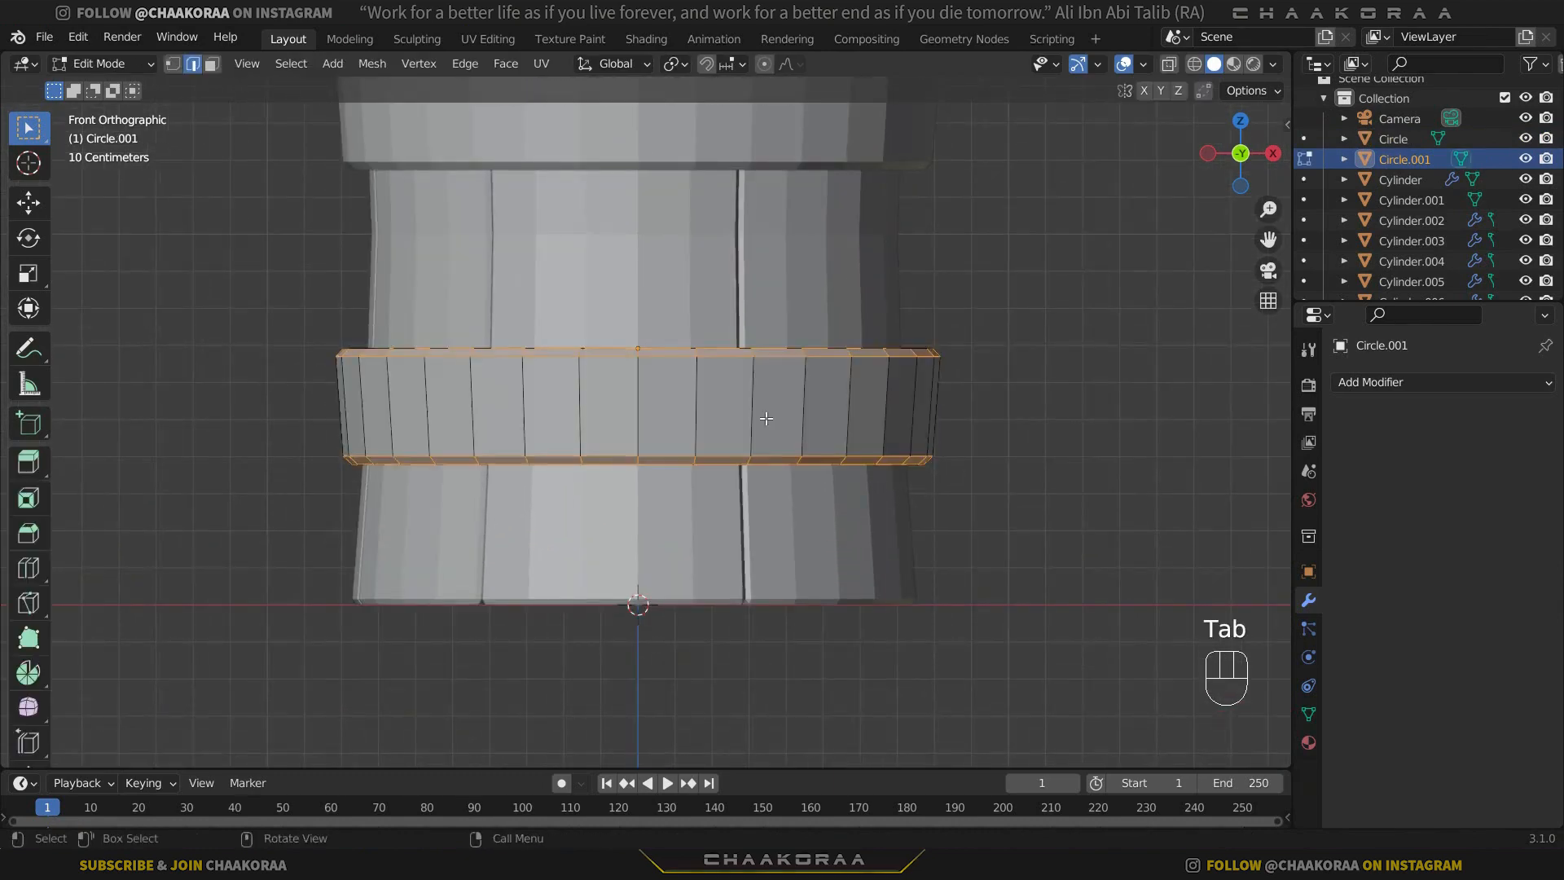
key(alt+z)
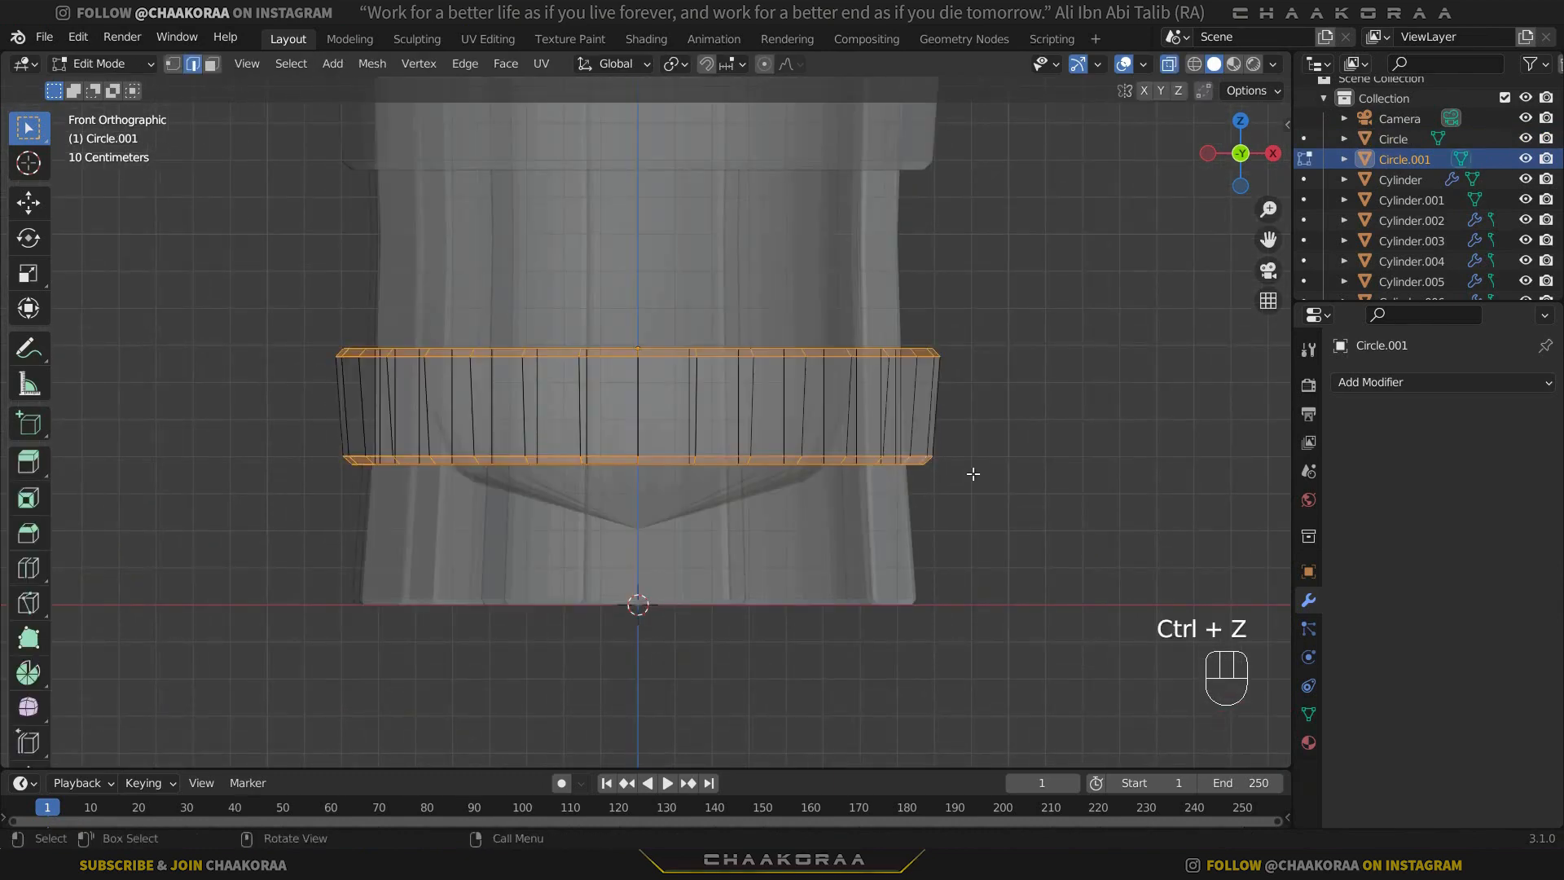
drag(451, 516, 237, 436)
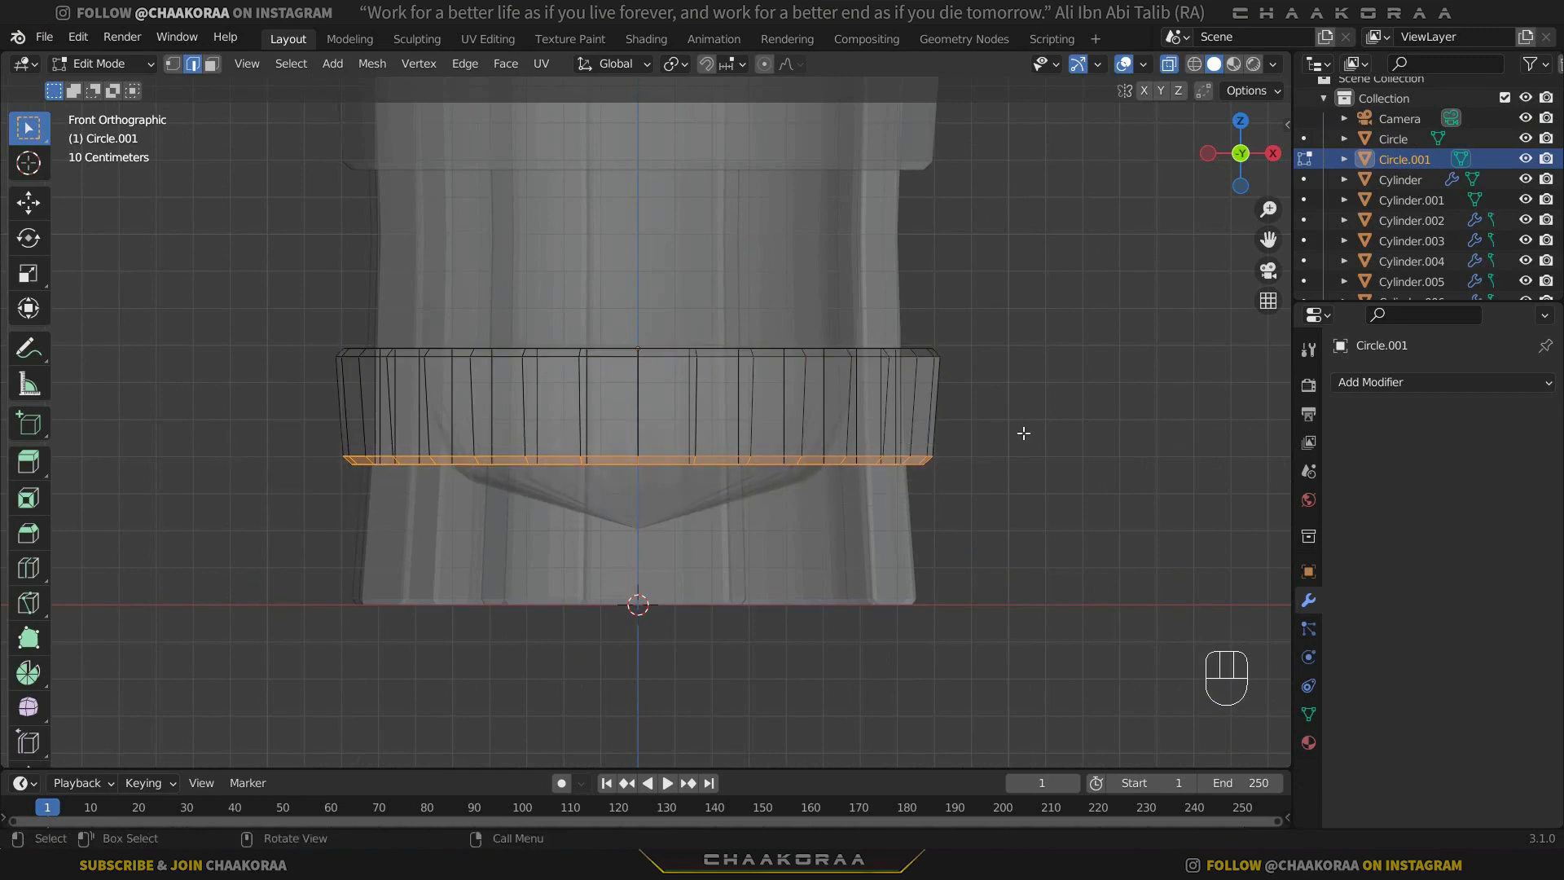
key(s)
key(shift+z)
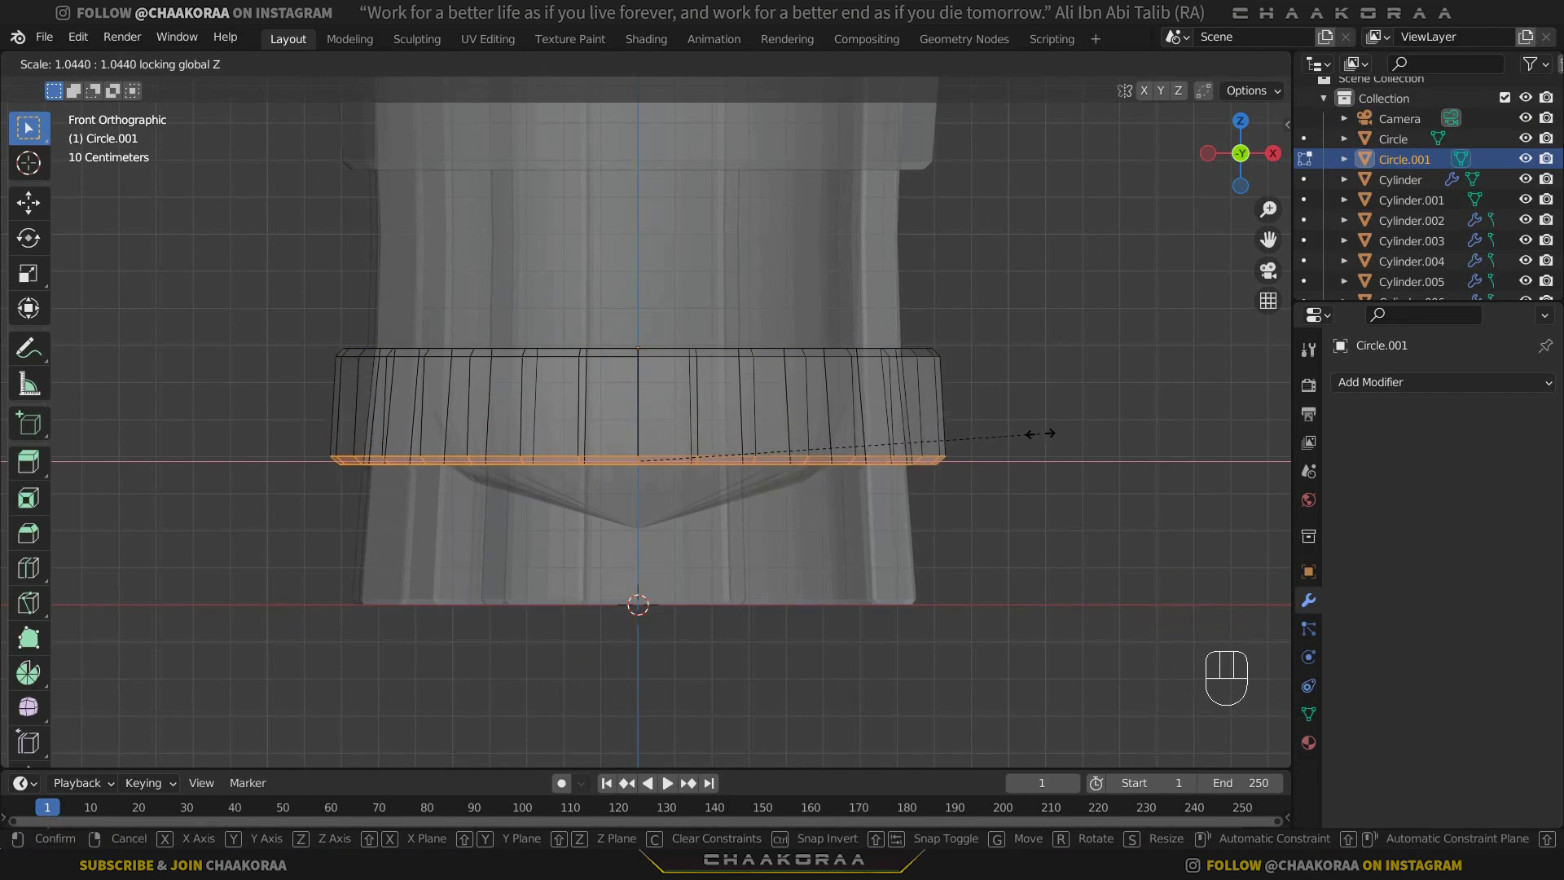
click(1047, 433)
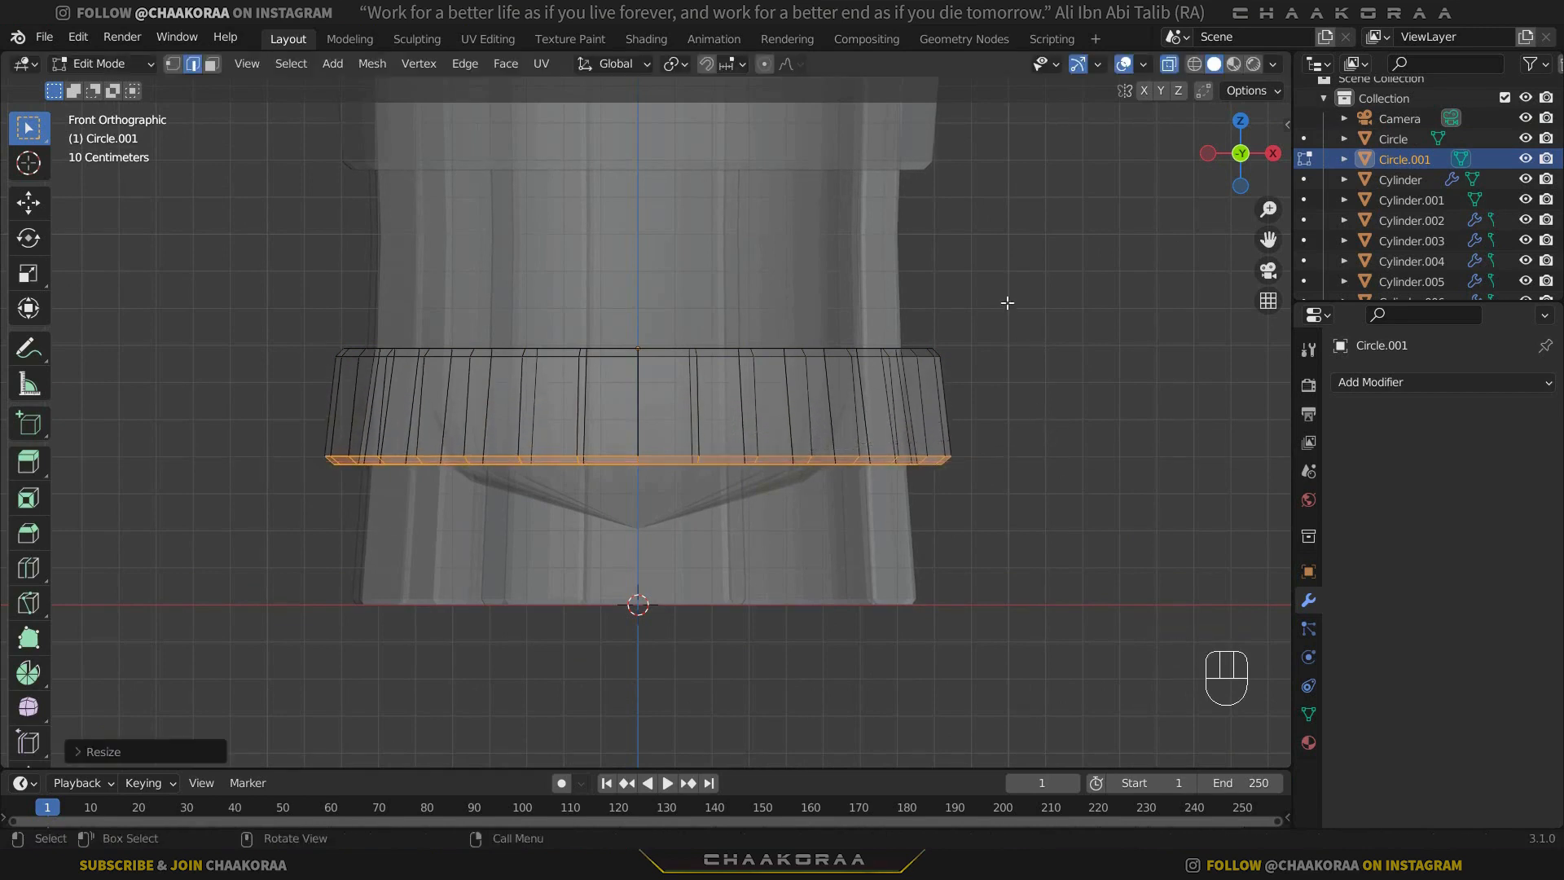
Select the lower band's top edges and scale them slightly inward, to about 0.96, with Z locked.
drag(1012, 291, 252, 421)
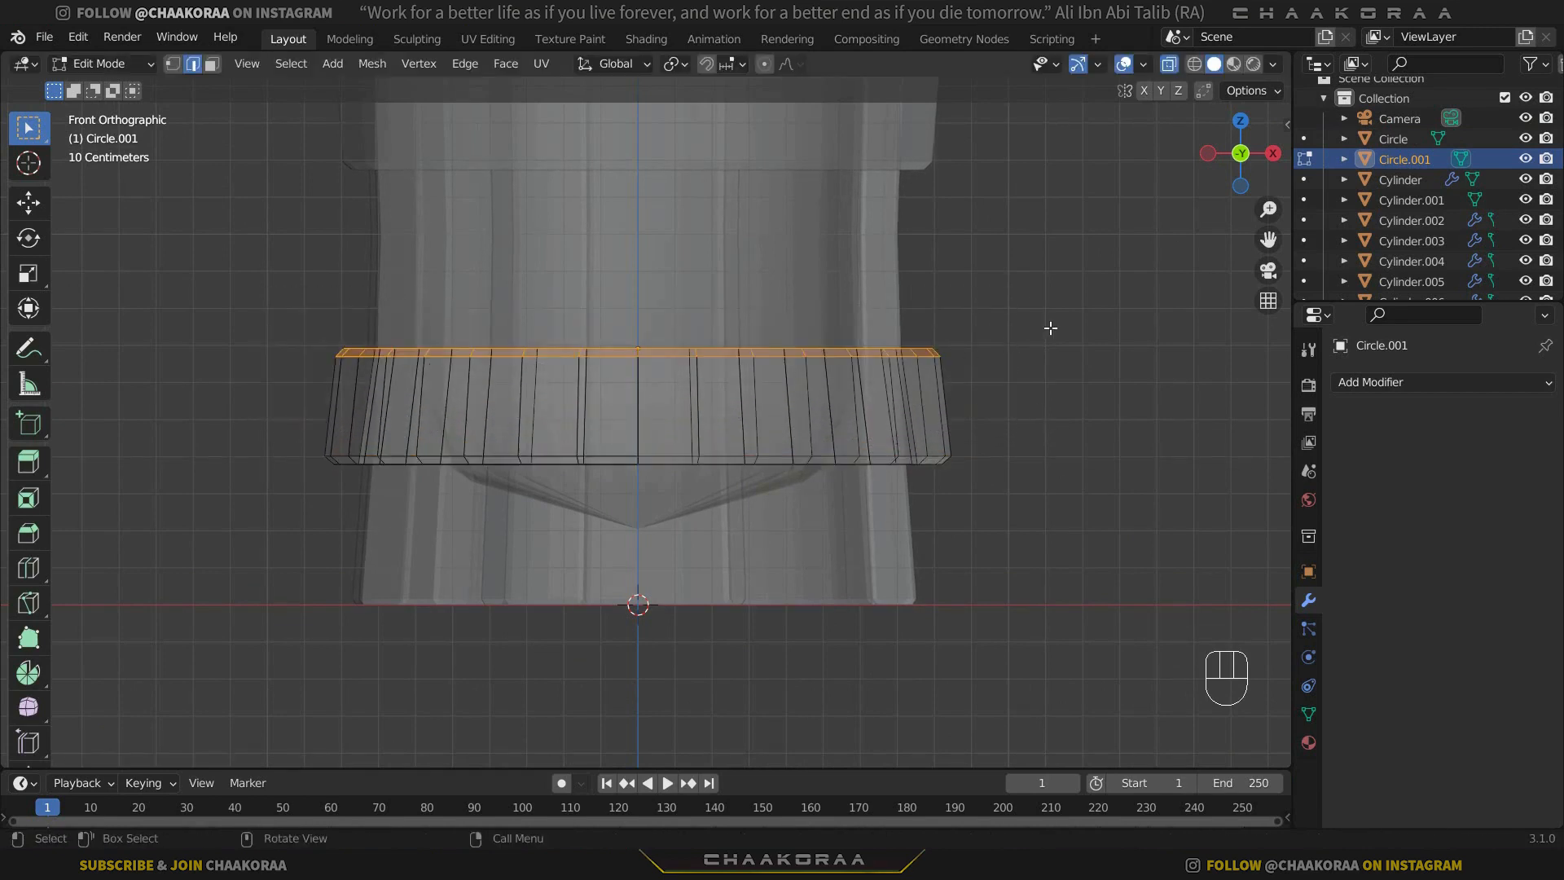
key(s)
key(shift+z)
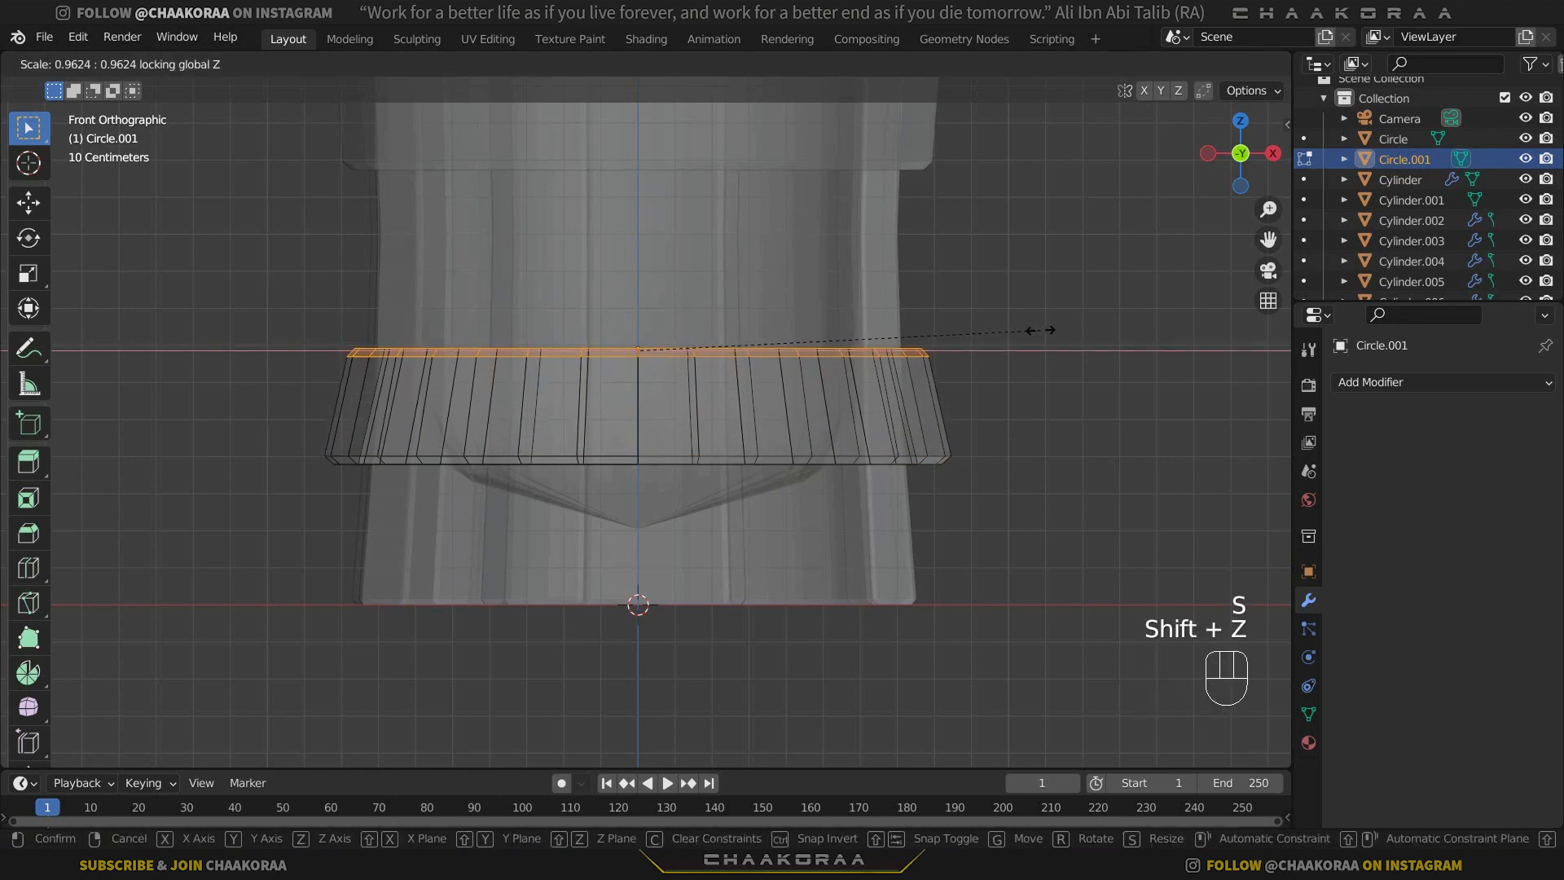
click(1043, 330)
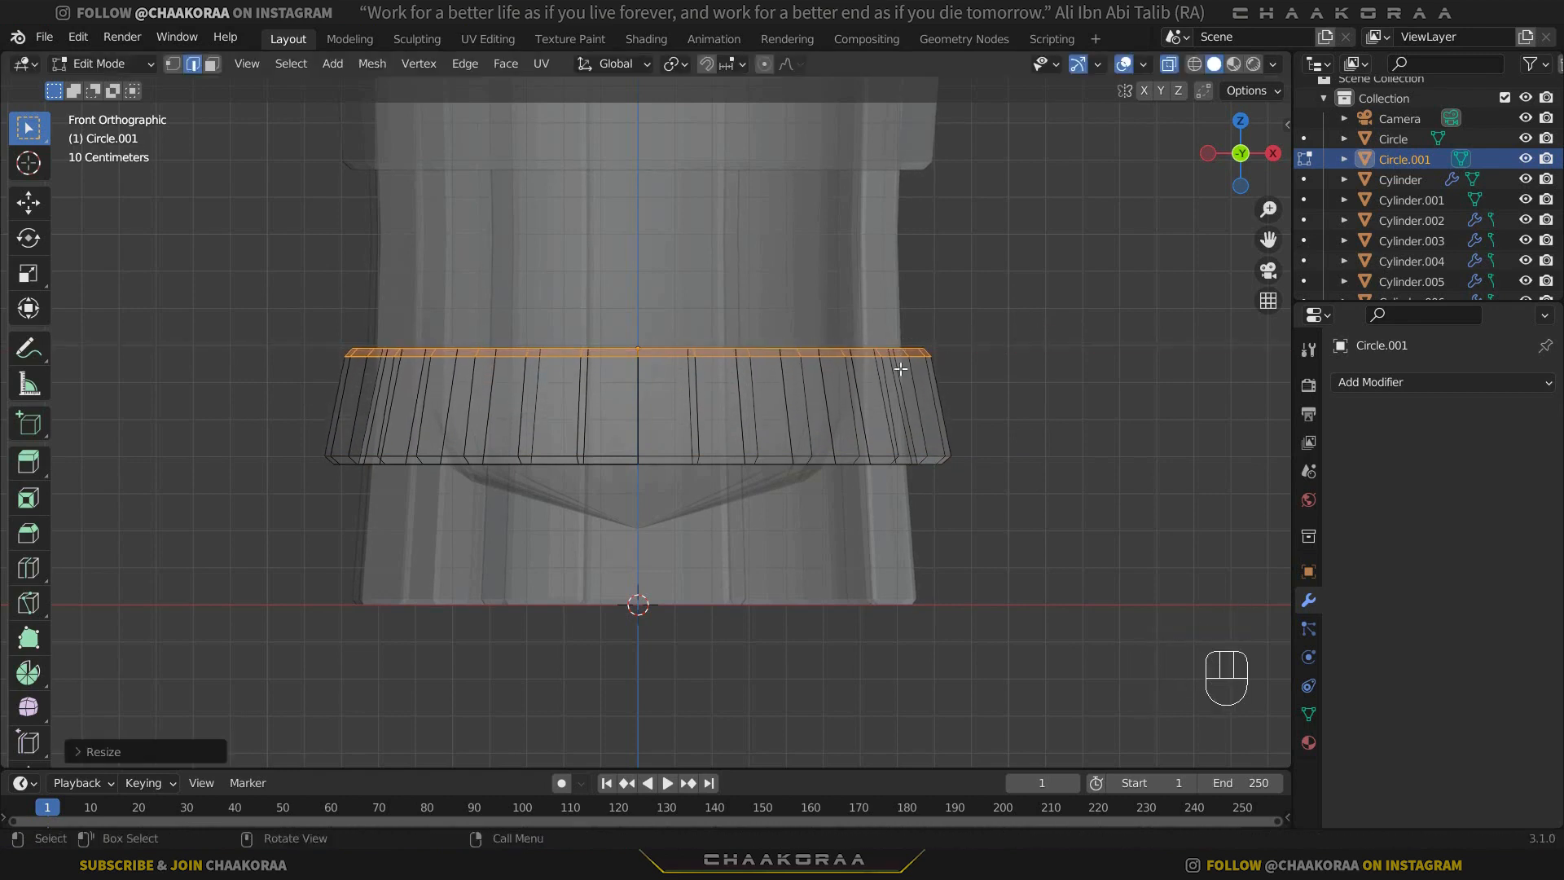
Scale the lower band's bottom edges back in slightly with Z locked, then return to Object Mode with X-ray off and nothing selected.
scroll(843, 383, down, 2)
key(alt+z)
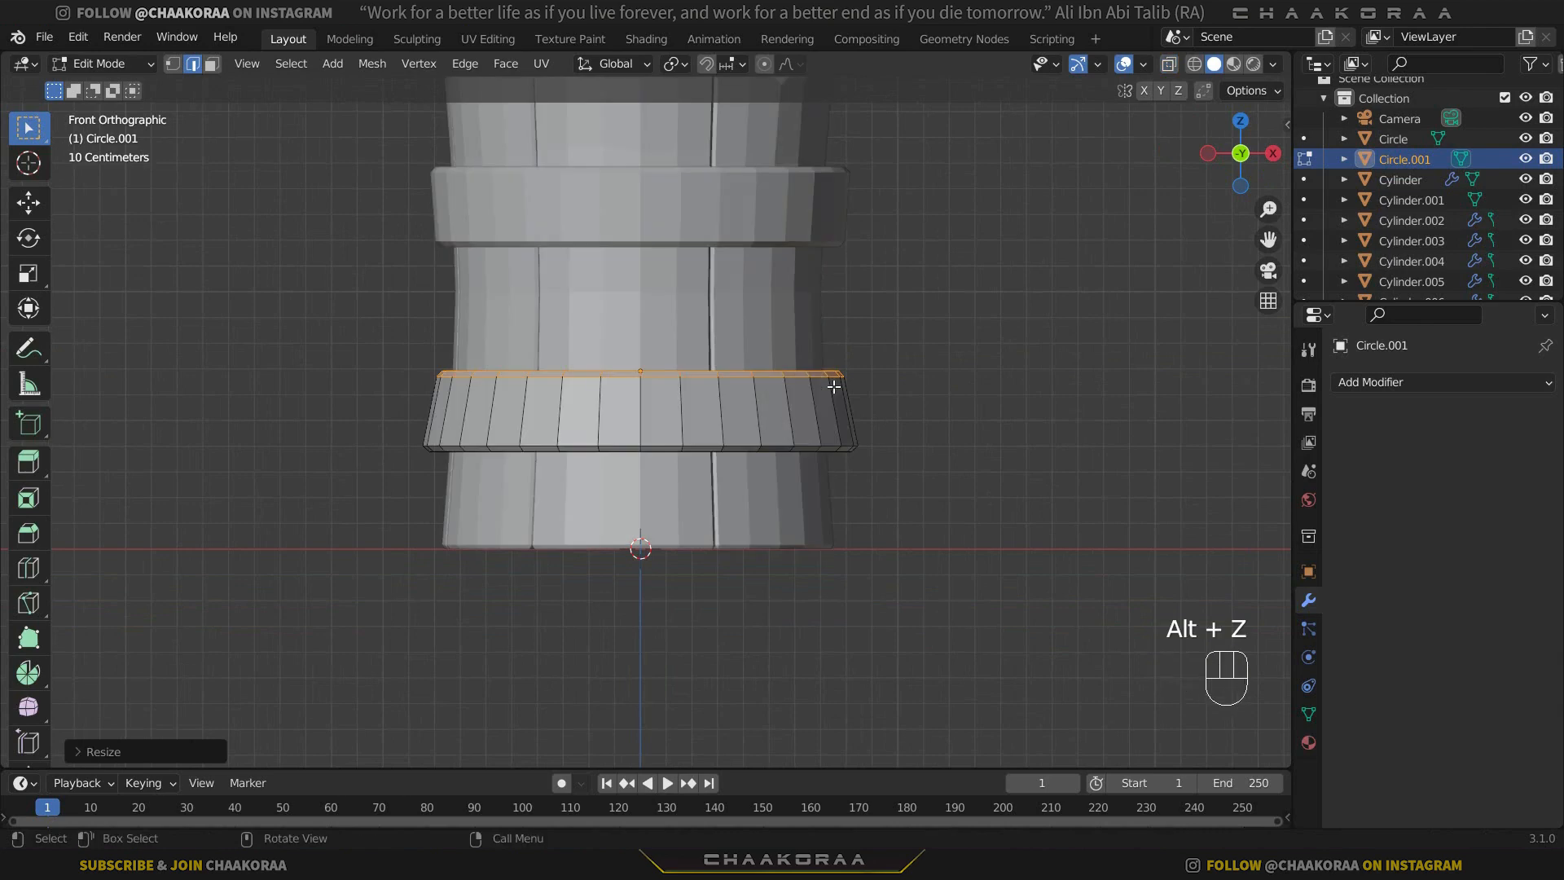
key(alt+z)
drag(925, 422, 342, 499)
scroll(663, 463, up, 3)
key(s)
key(shift+z)
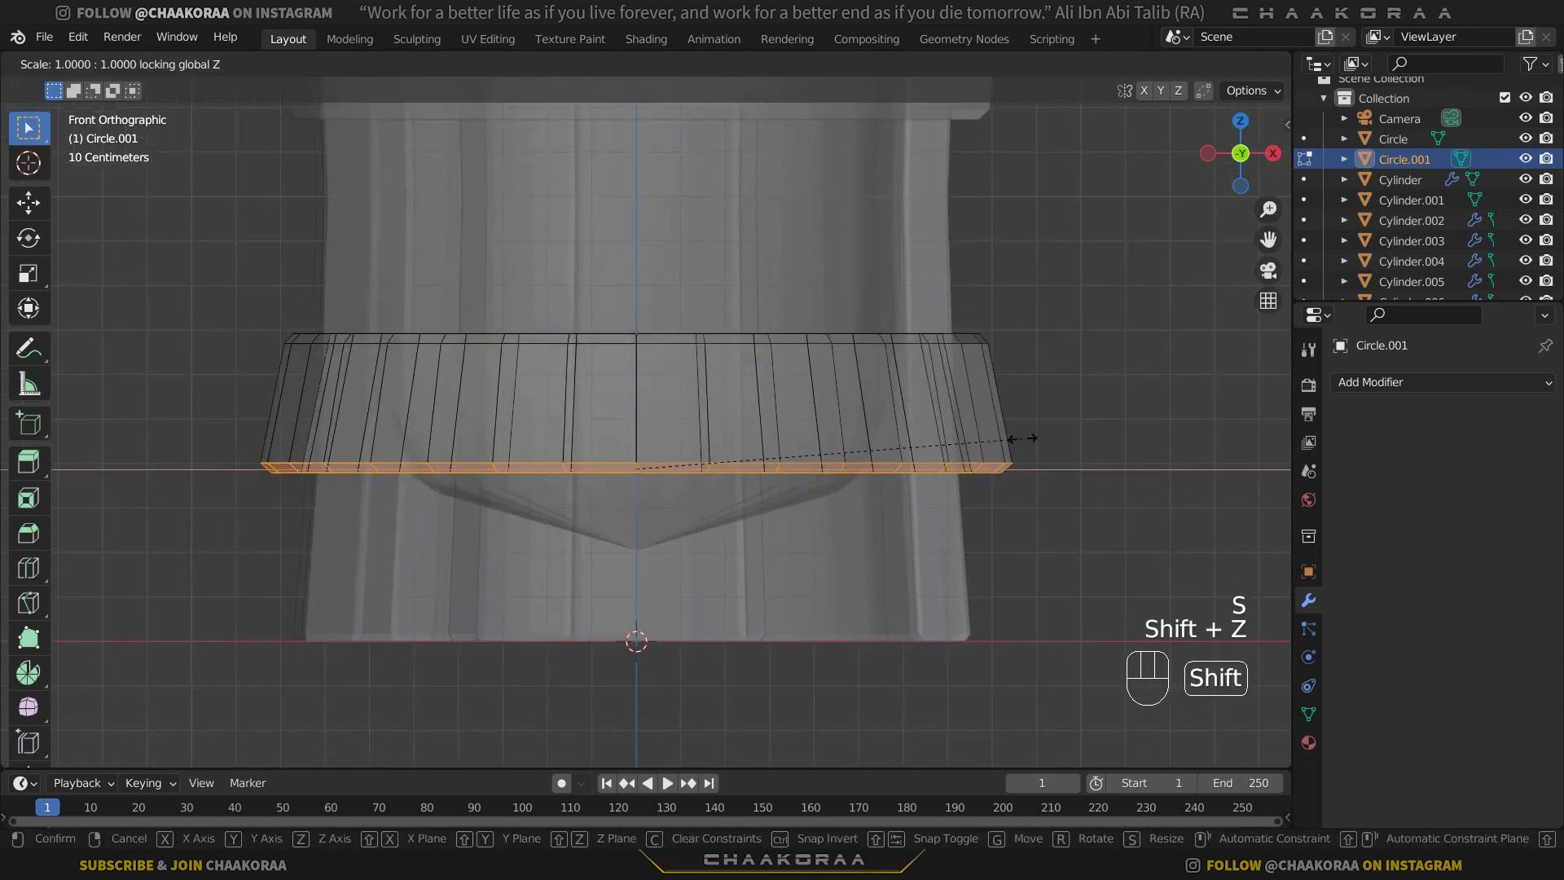
click(1016, 439)
key(Tab)
key(alt+z)
scroll(877, 390, down, 2)
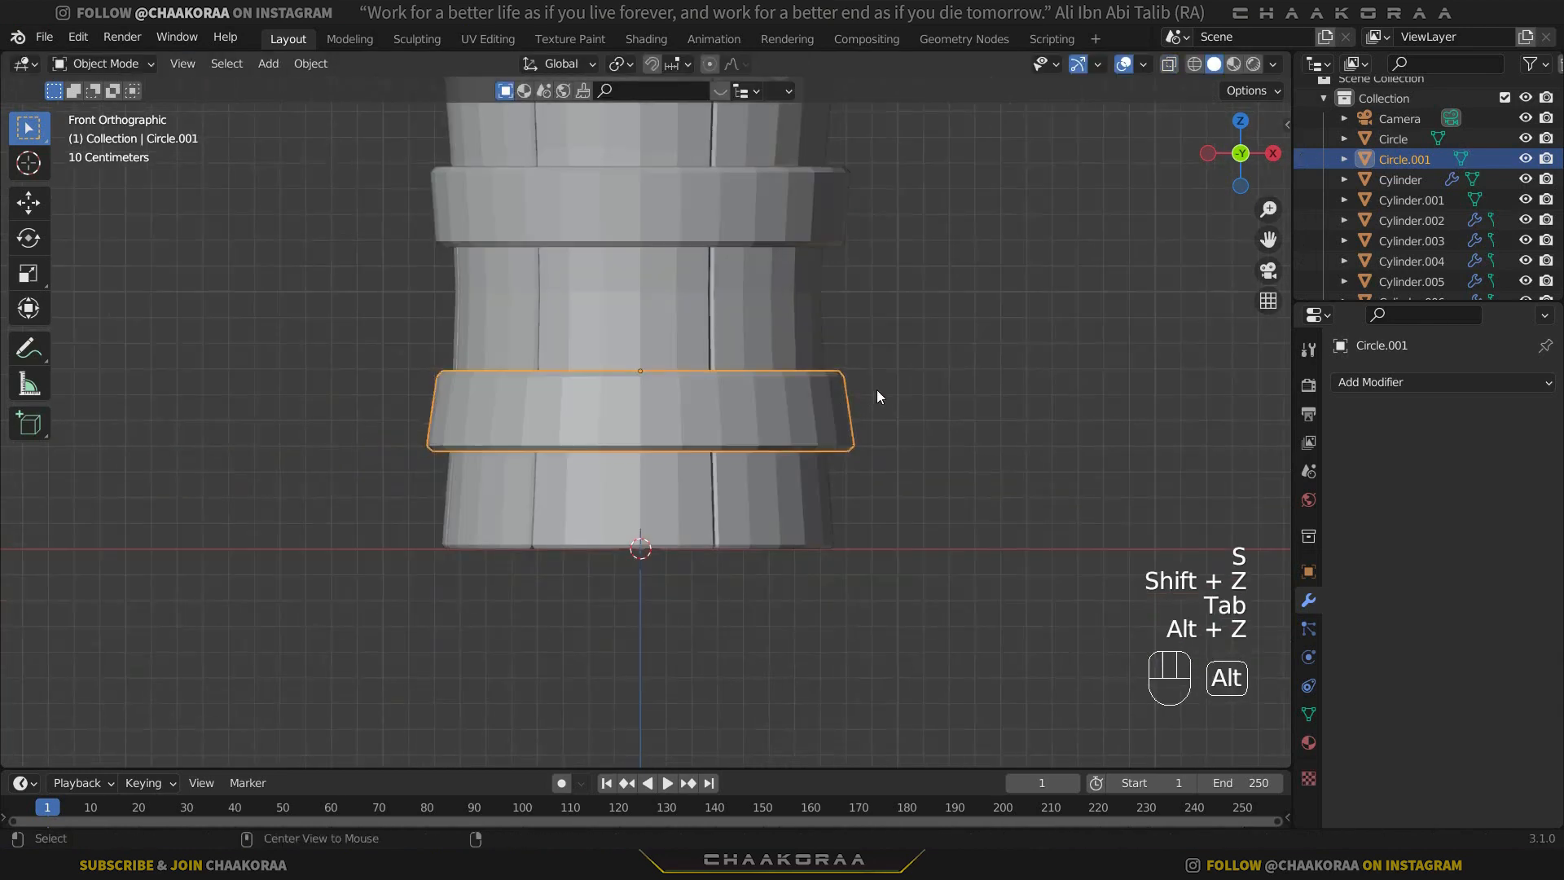
click(896, 375)
middle_drag(897, 374, 759, 441)
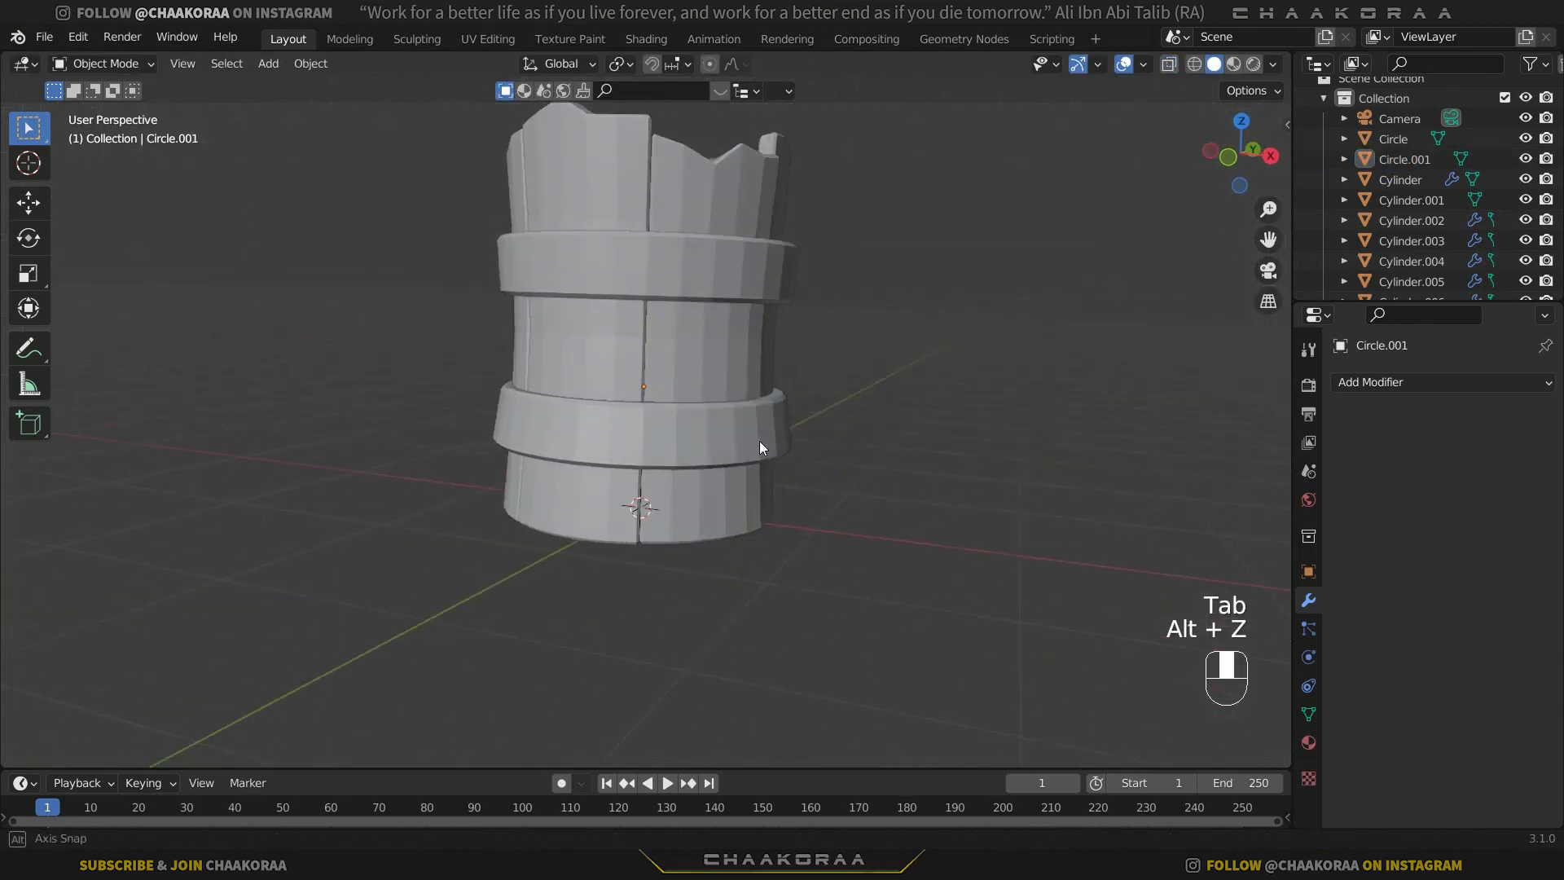
Lower the lower band's bottom edges by about 0.03 m along Z, then shift the whole band slightly up along Z.
key(KP_1)
click(760, 441)
key(Tab)
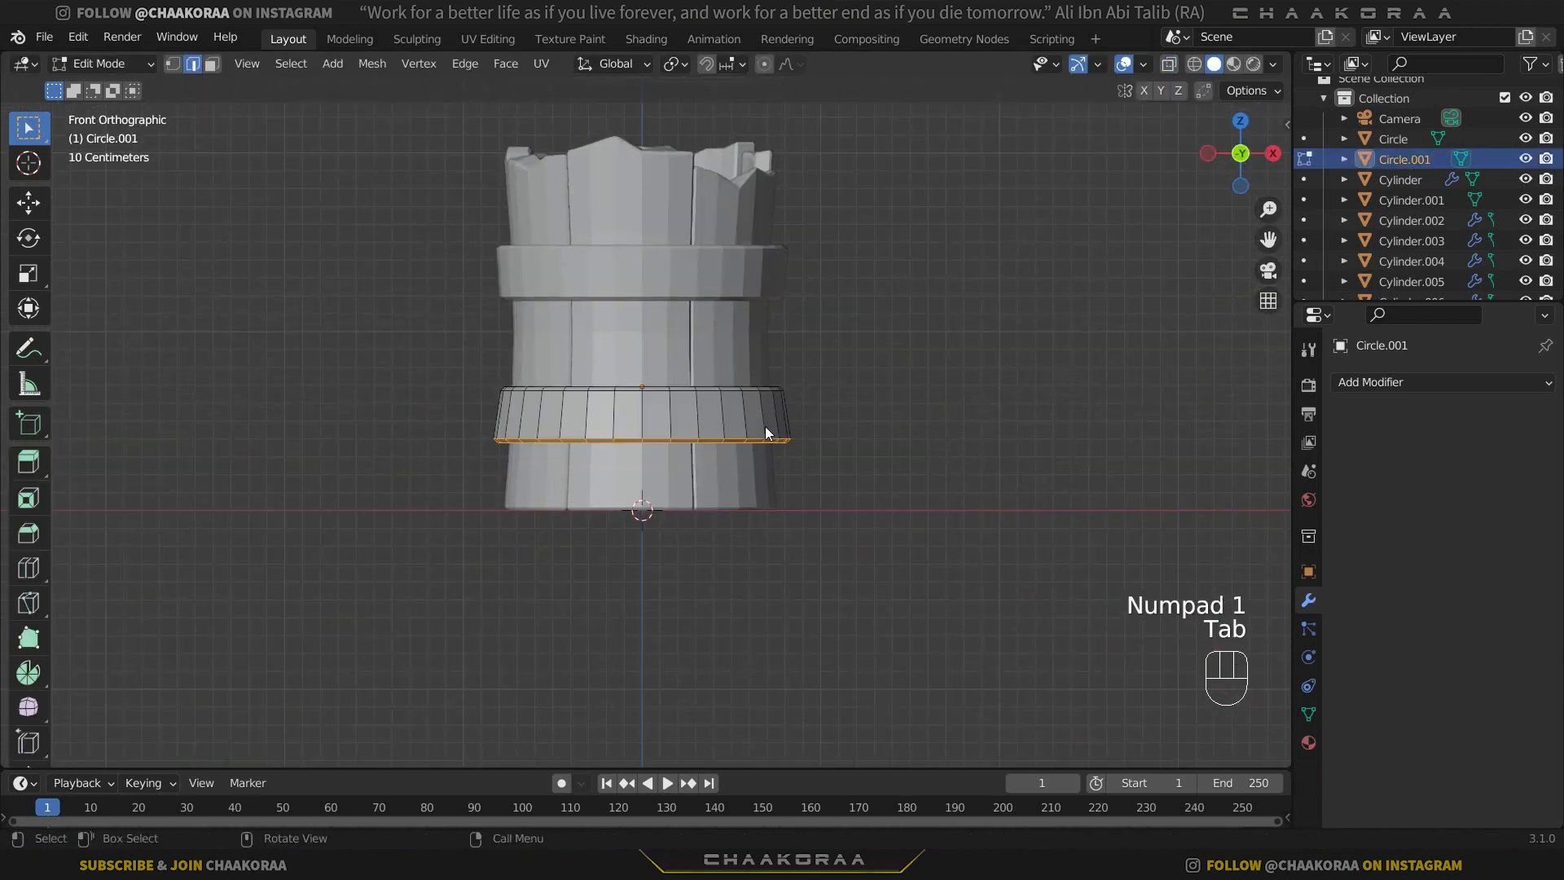
key(z)
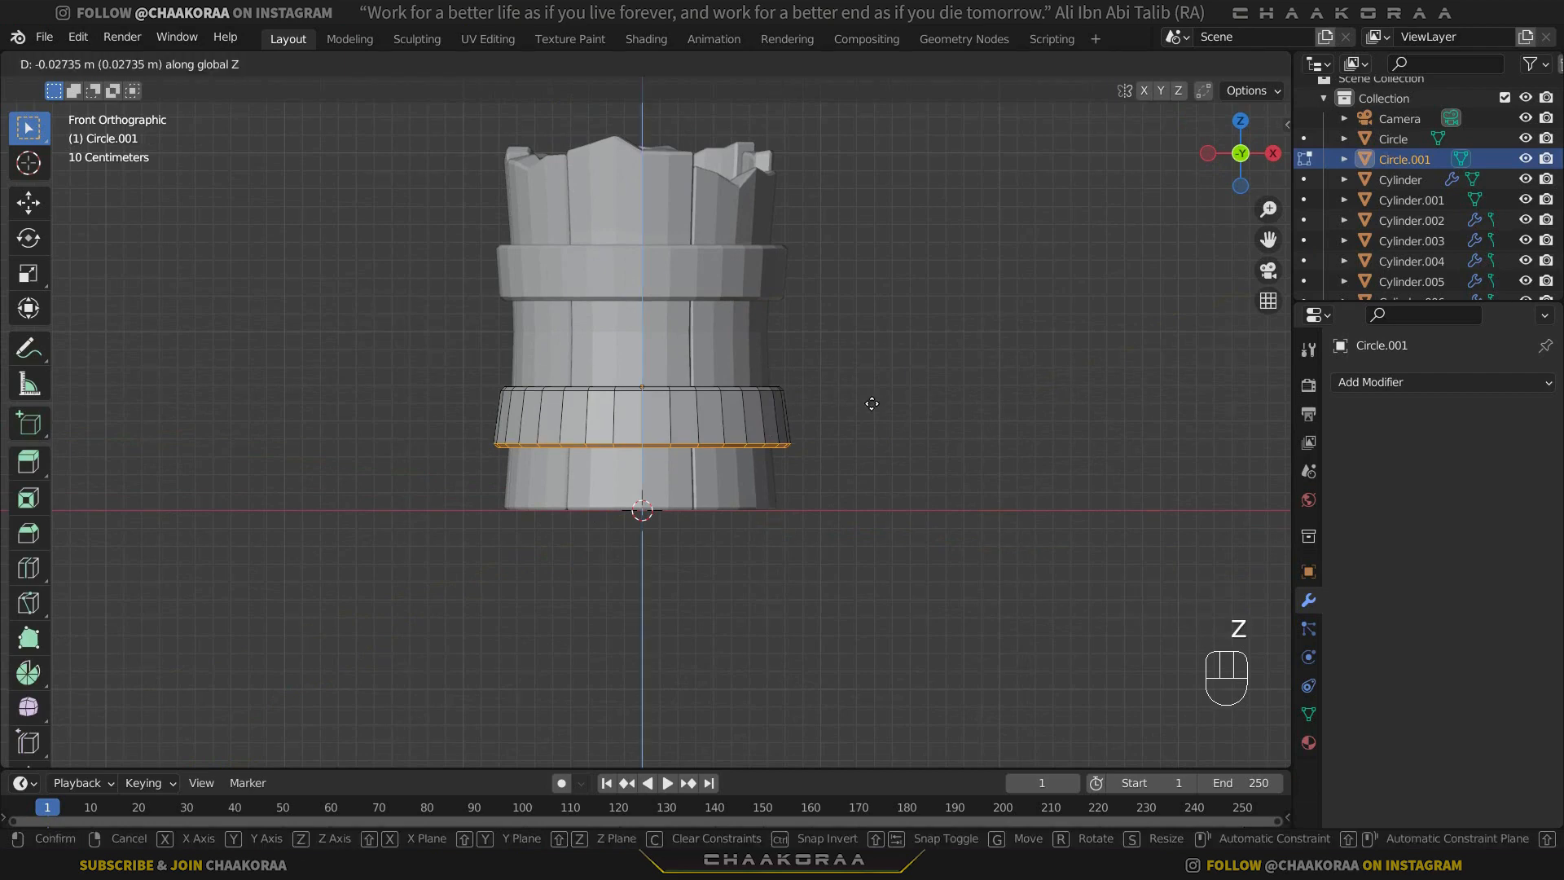
key(Tab)
key(g)
key(z)
click(751, 424)
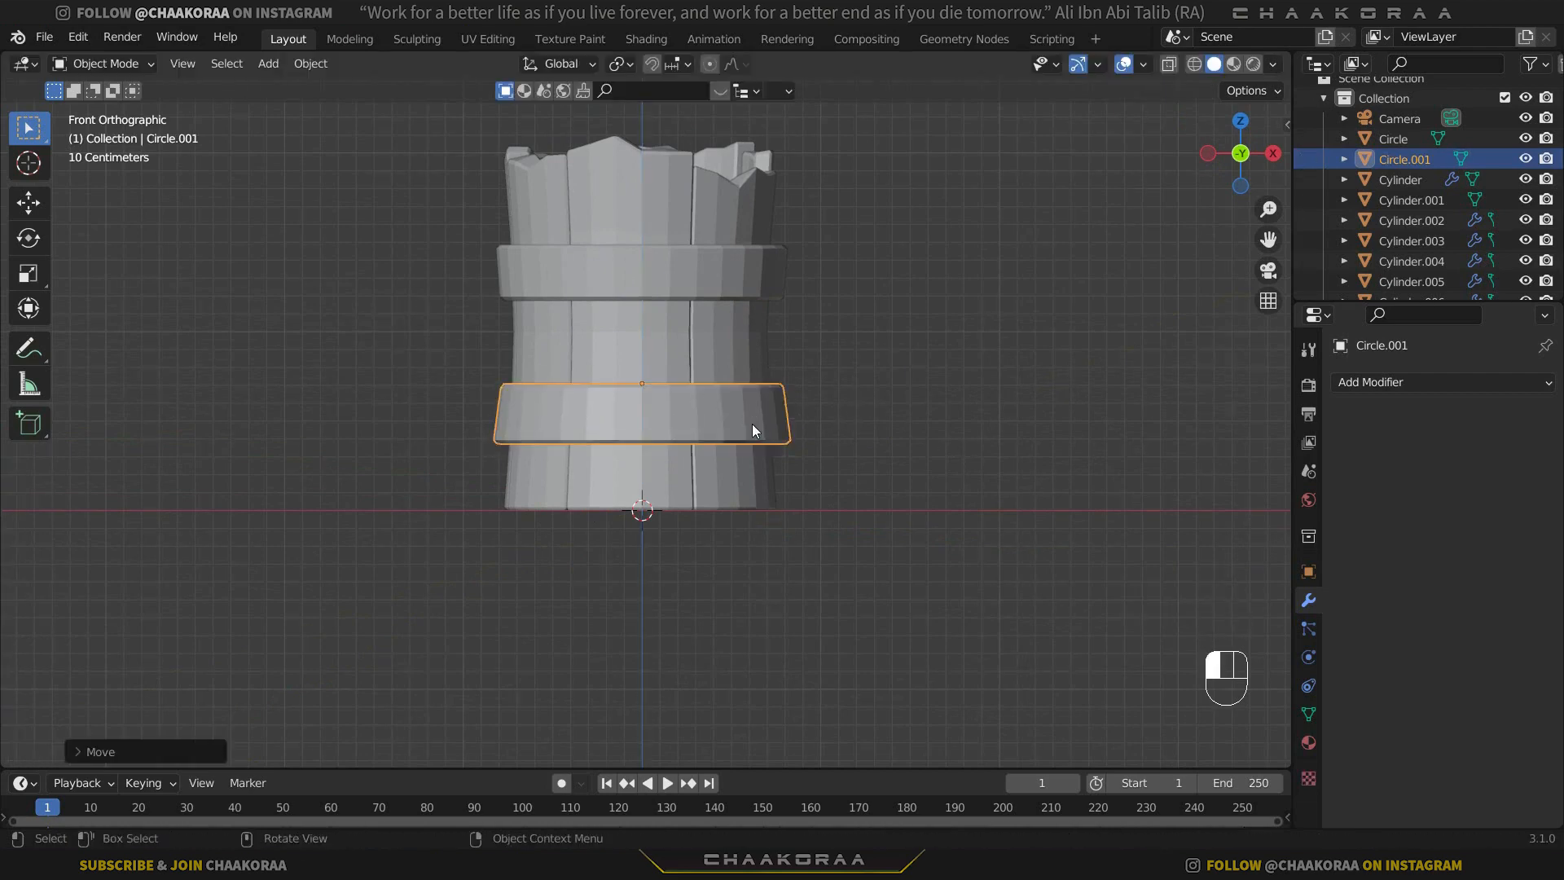
Duplicate the lower band and move the copy down along Z to the foot of the walls.
scroll(726, 422, up, 3)
key(shift+d)
key(z)
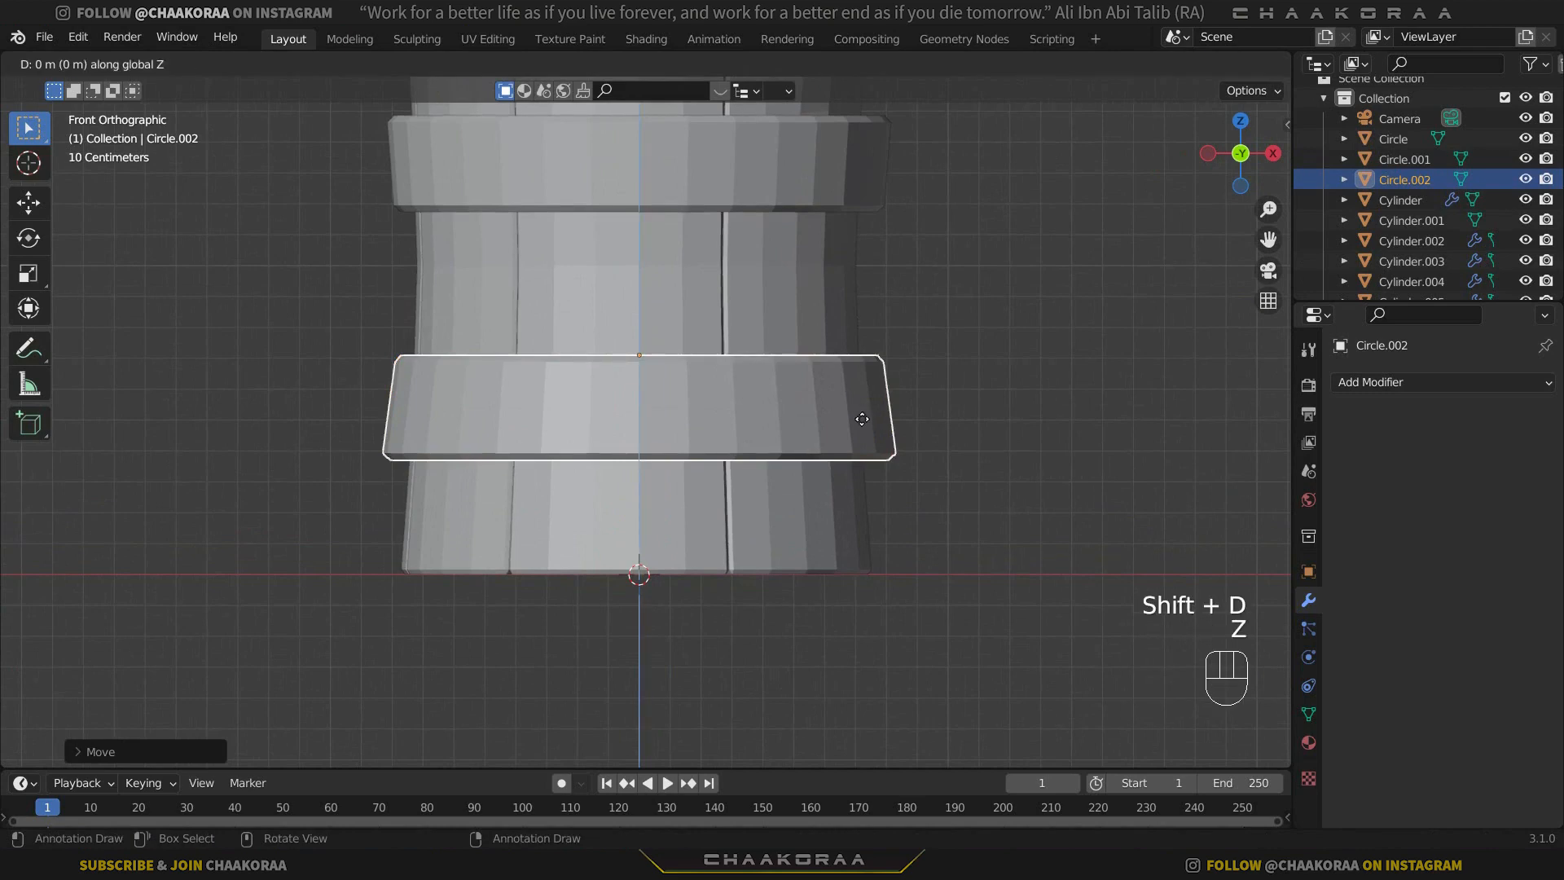
click(852, 535)
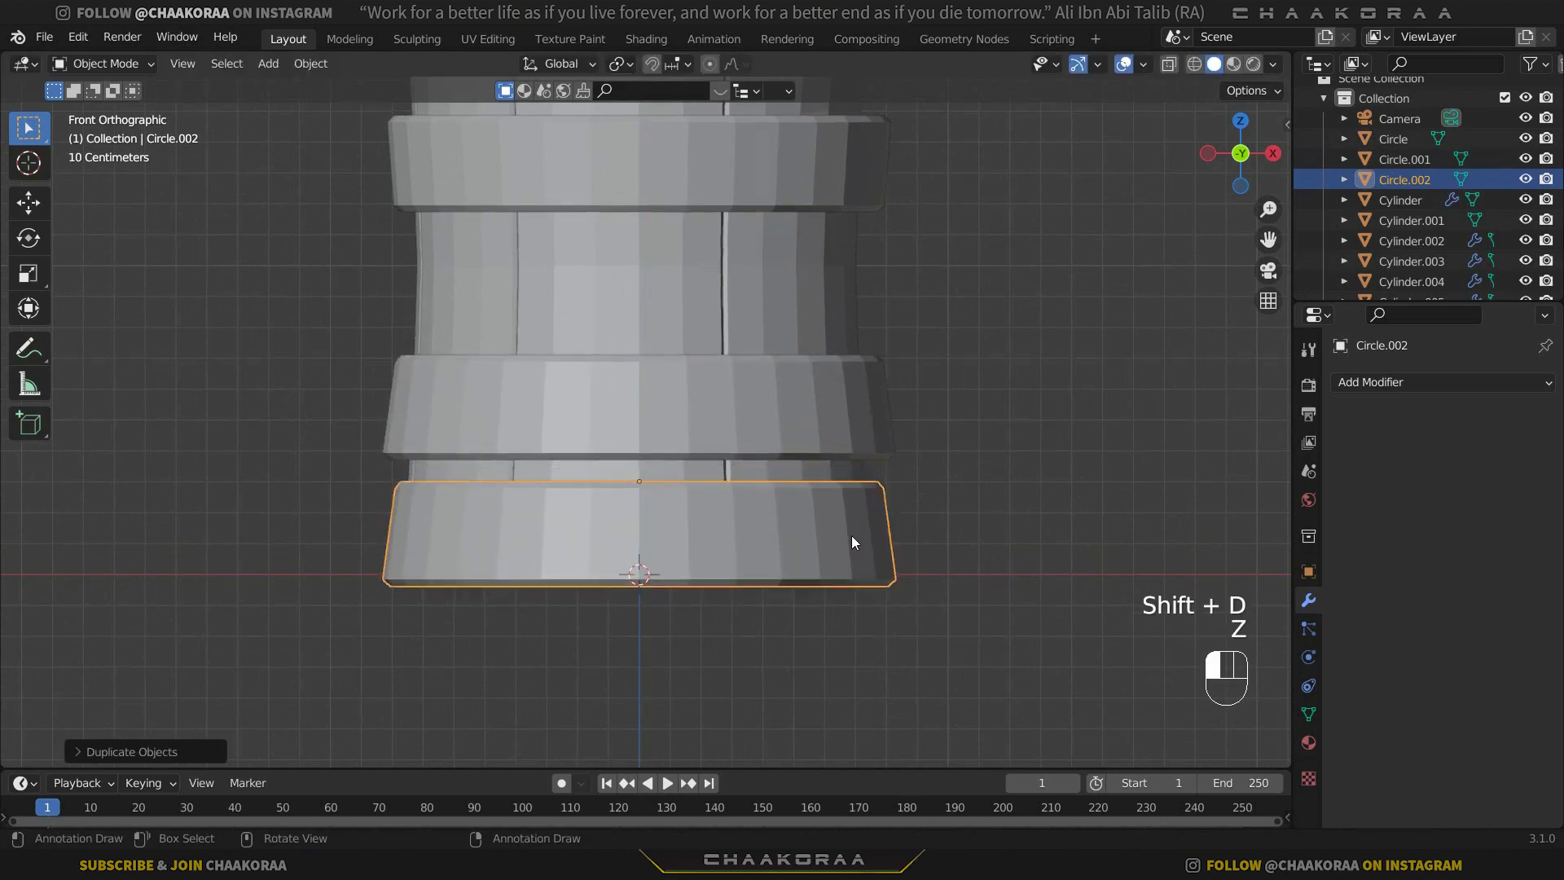
Move the base band's bottom edges down about 0.09 m along Z to make it taller.
key(Tab)
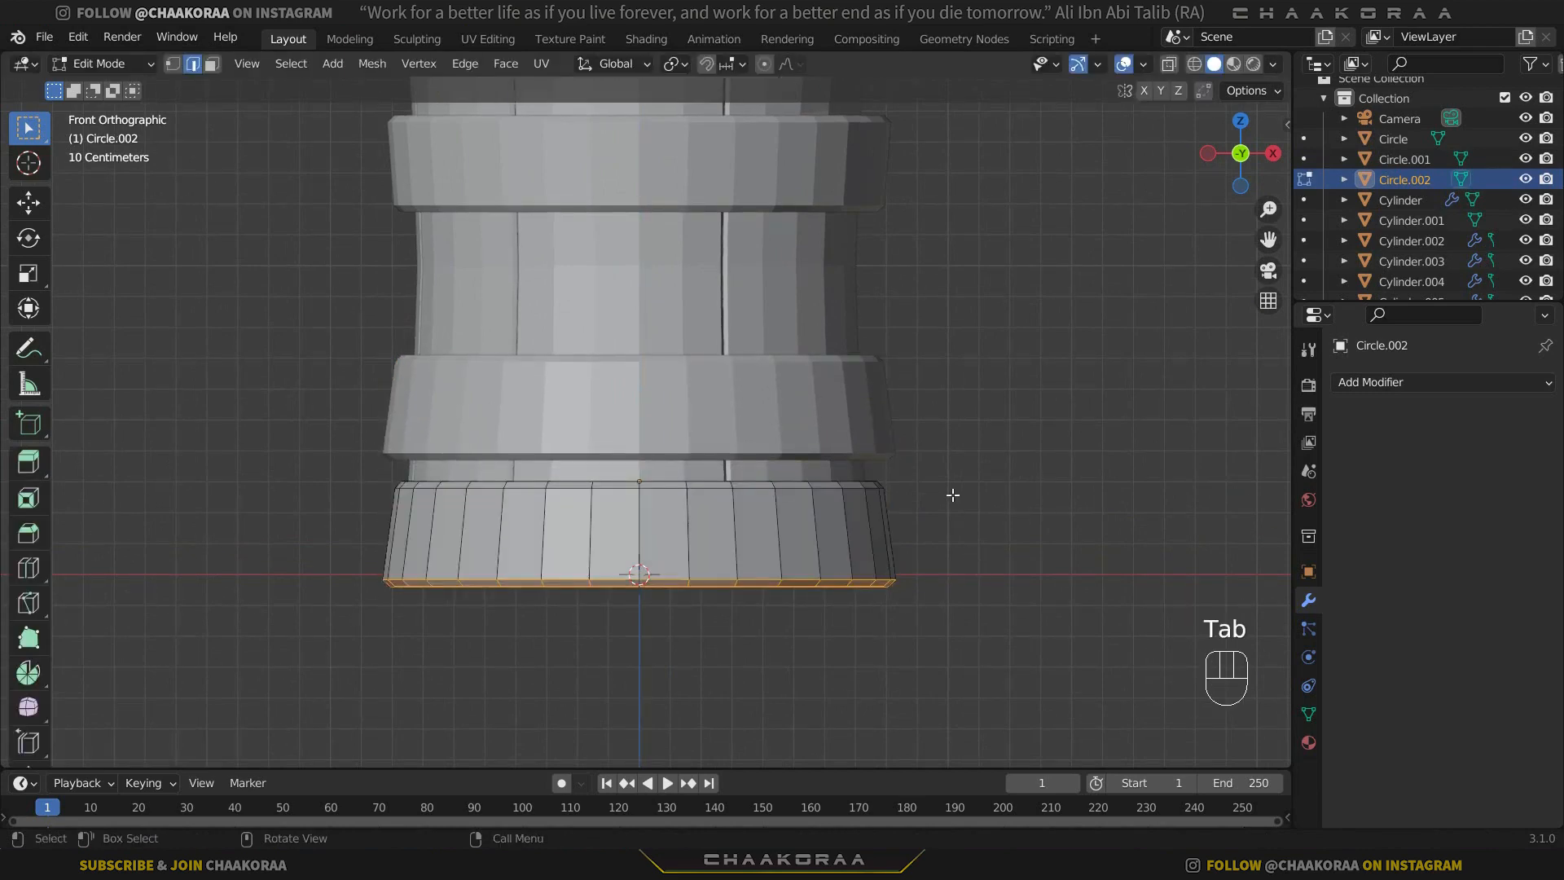
key(g)
key(z)
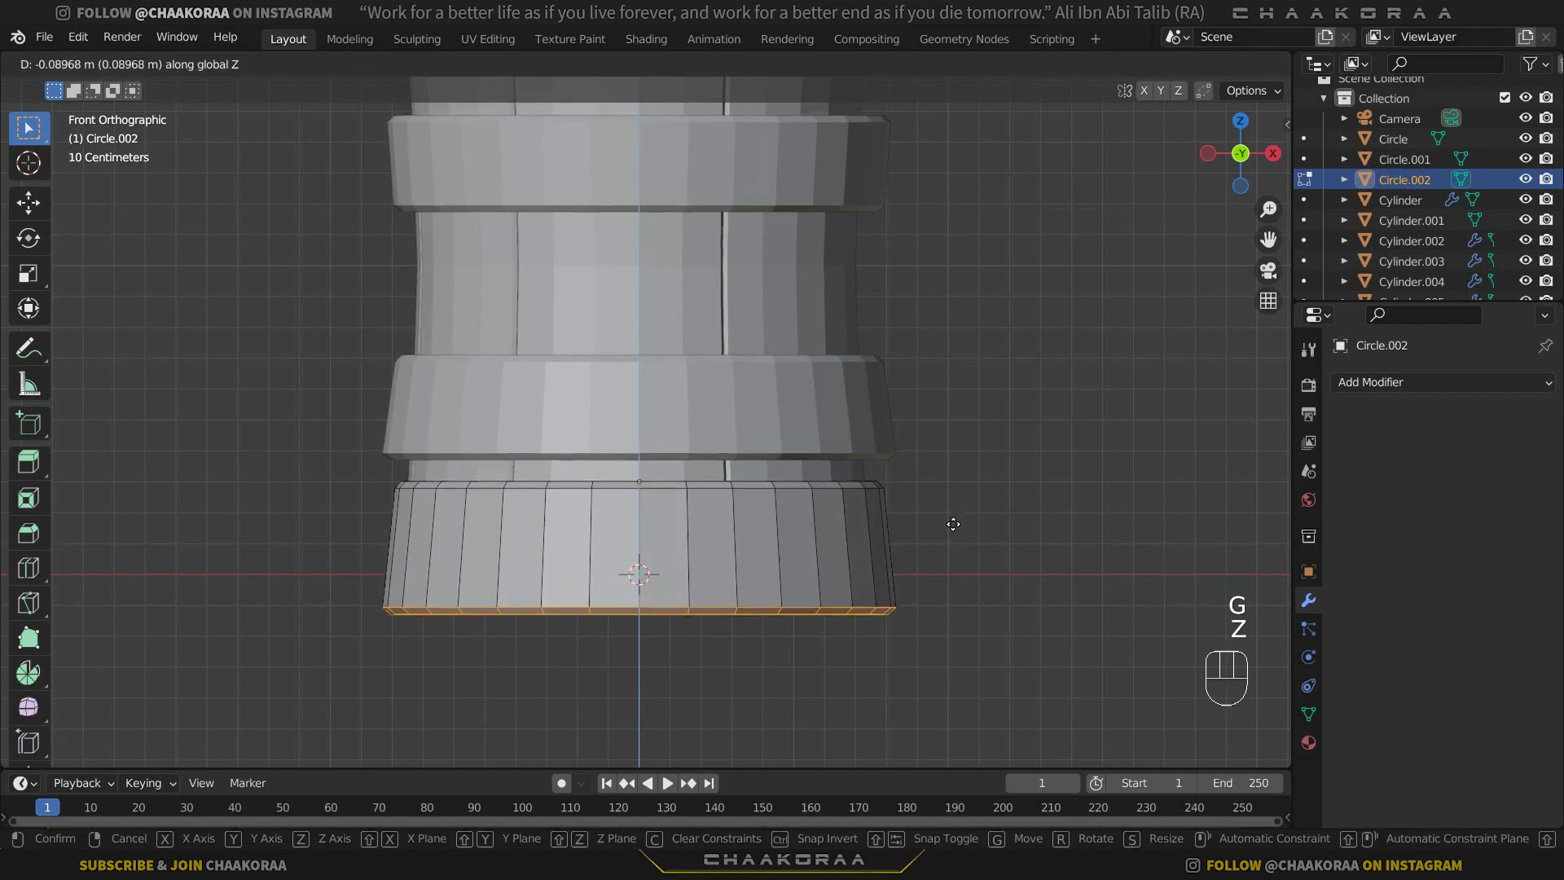
click(953, 525)
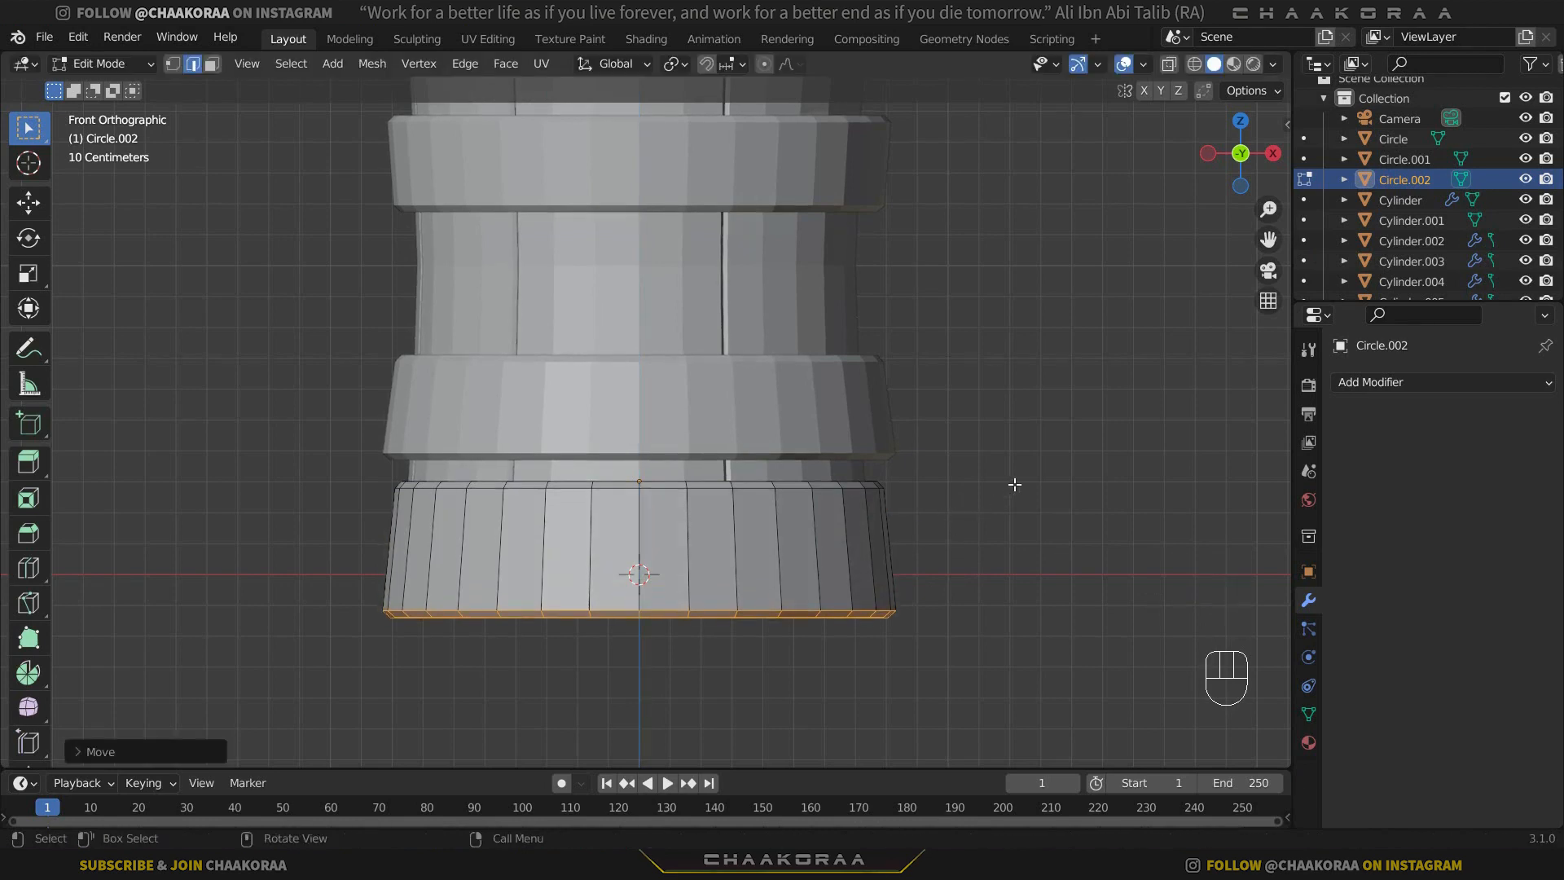
Scale the entire base band mesh outward to about 1.05 with Z locked.
key(a)
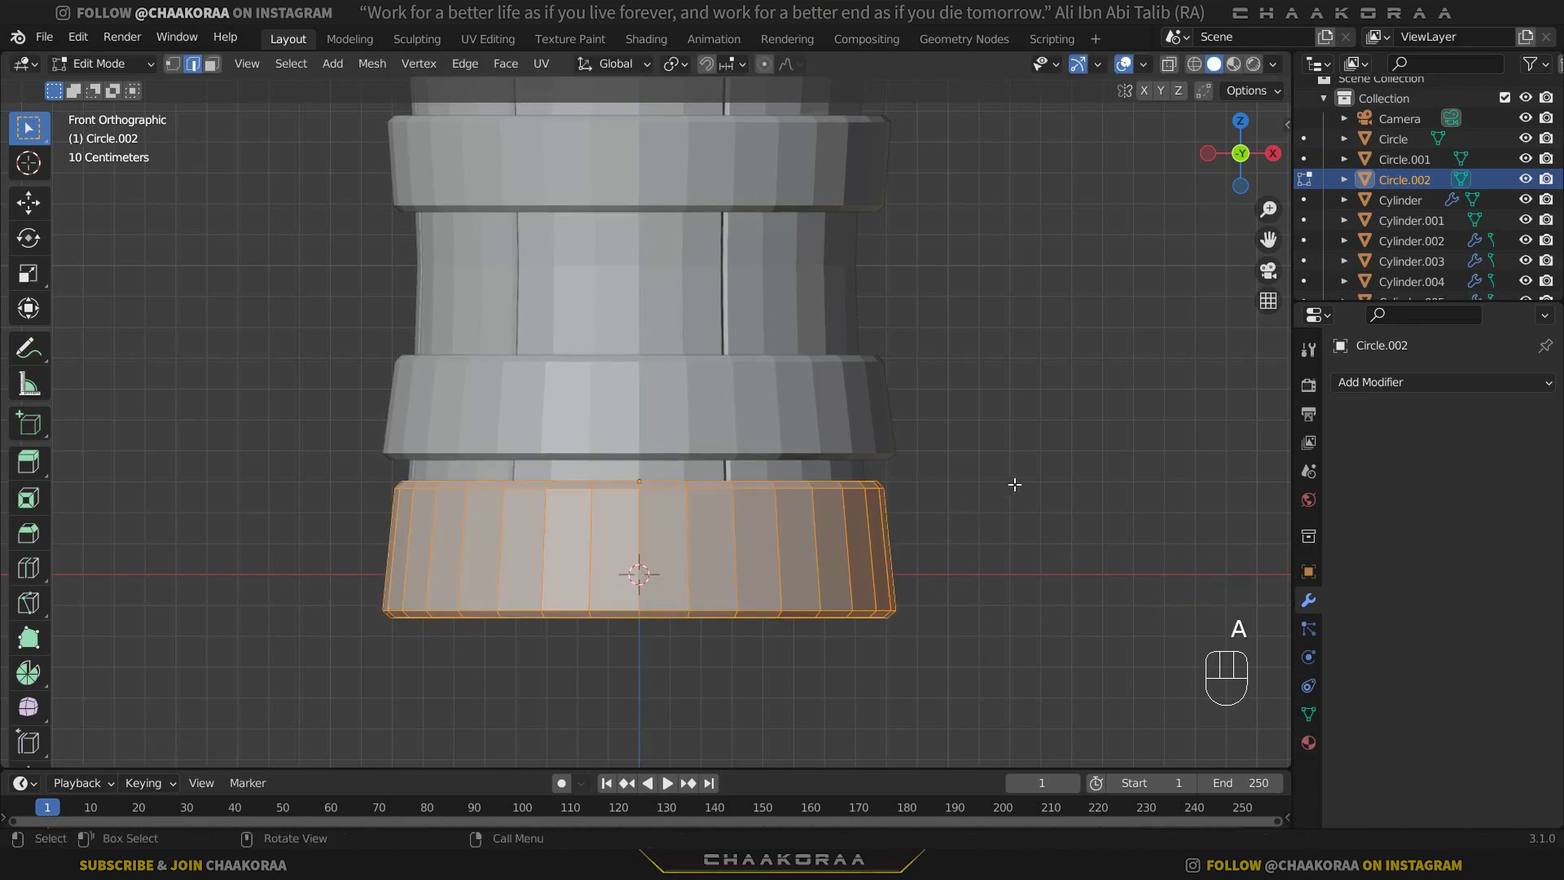
key(s)
key(shift+z)
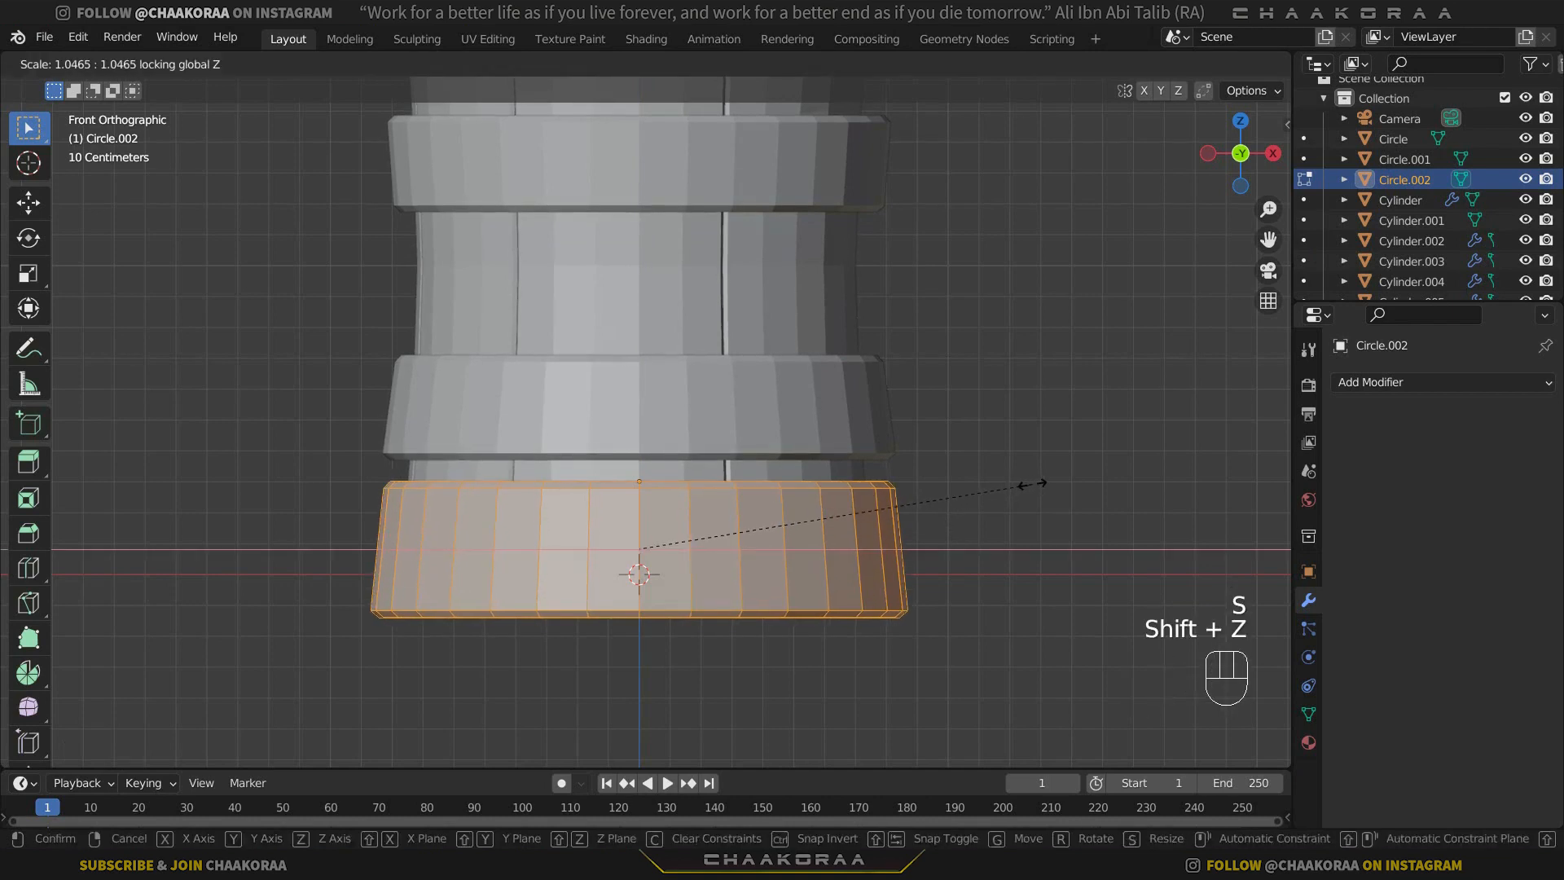
click(1033, 484)
scroll(909, 461, down, 4)
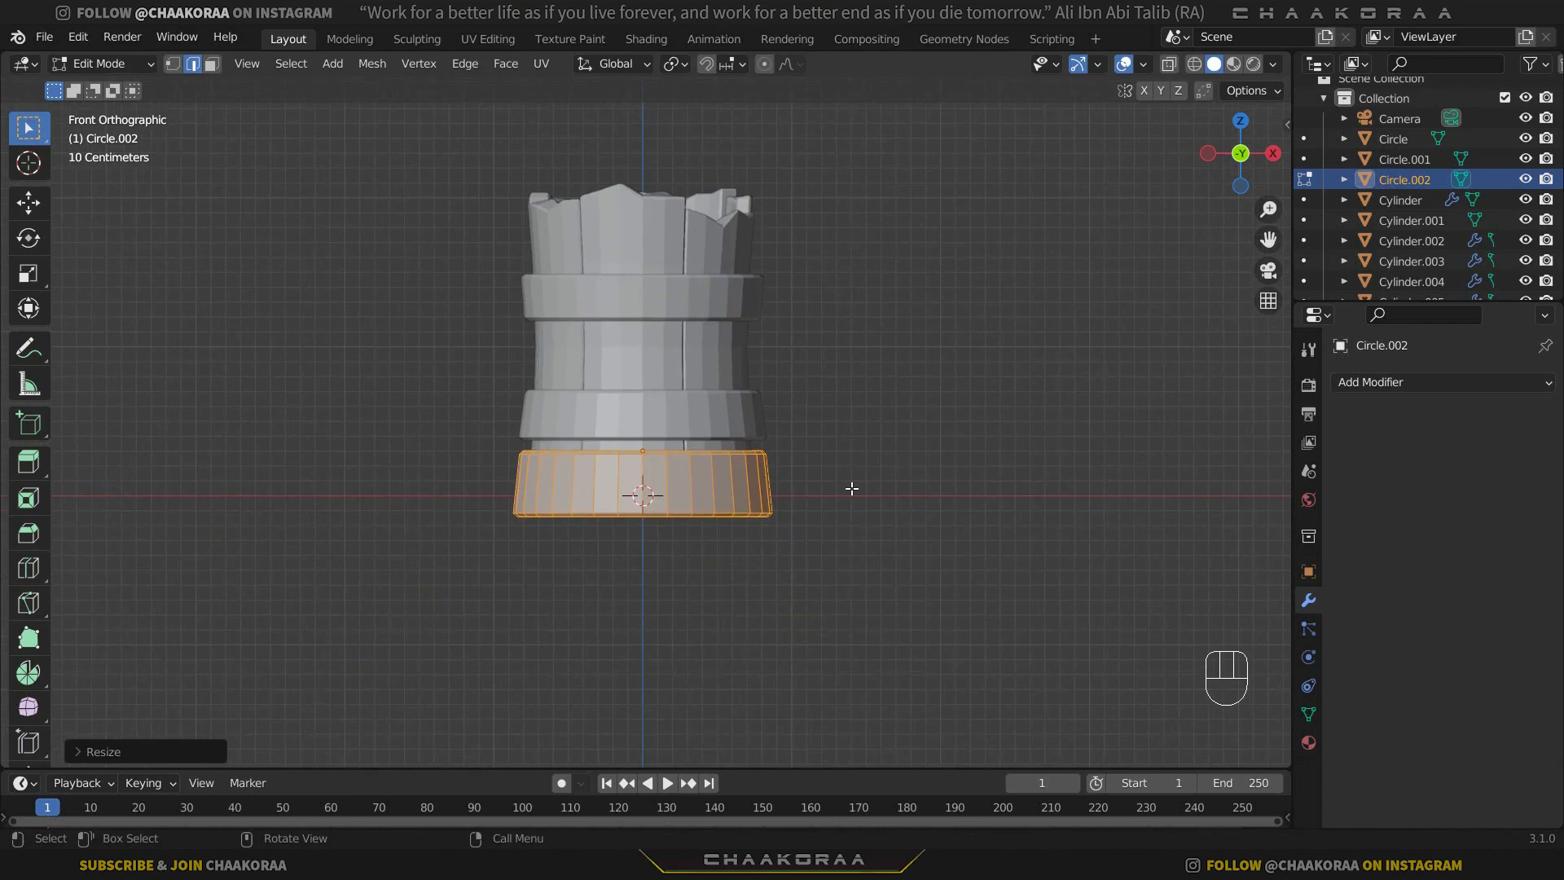
Select the base band's bottom edges in X-ray view and scale them outward with Z locked, then return to Object Mode with X-ray off.
scroll(851, 488, up, 3)
key(alt+z)
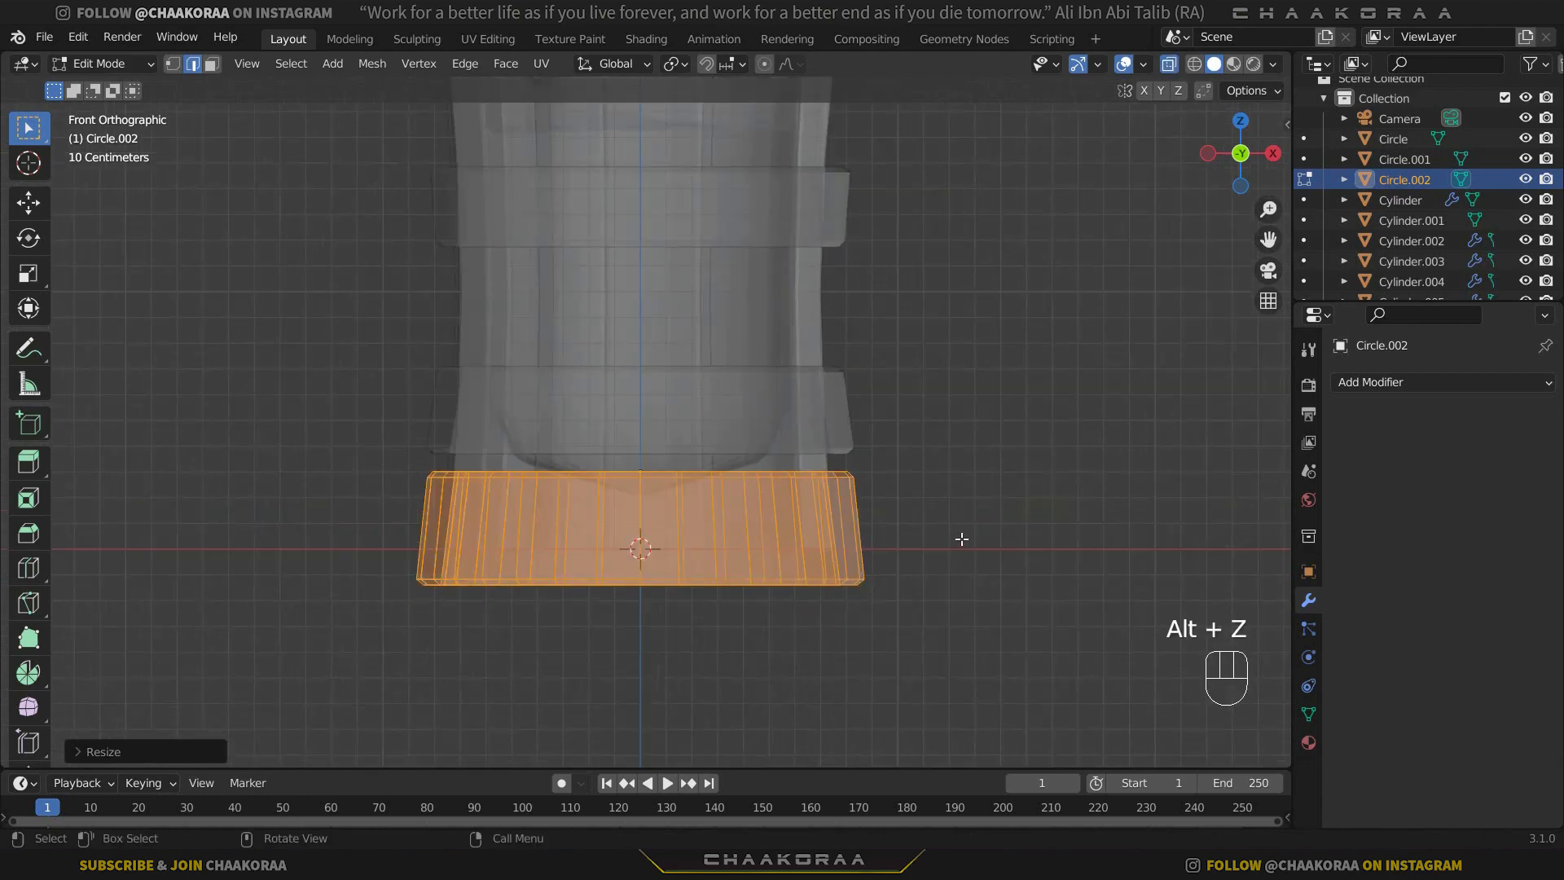
drag(976, 548, 371, 659)
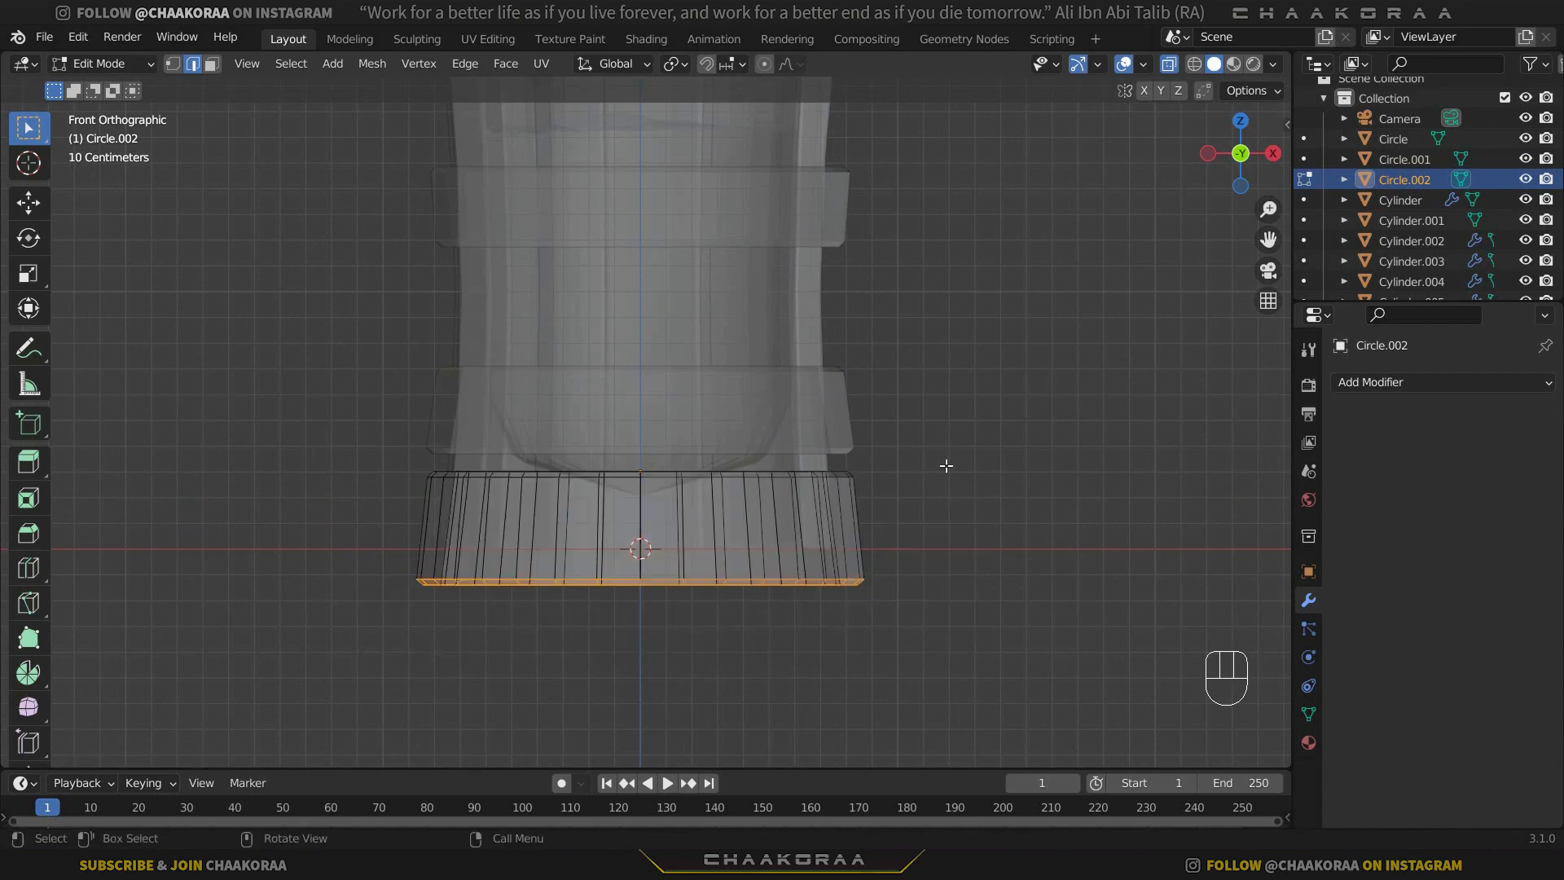
key(s)
key(shift+z)
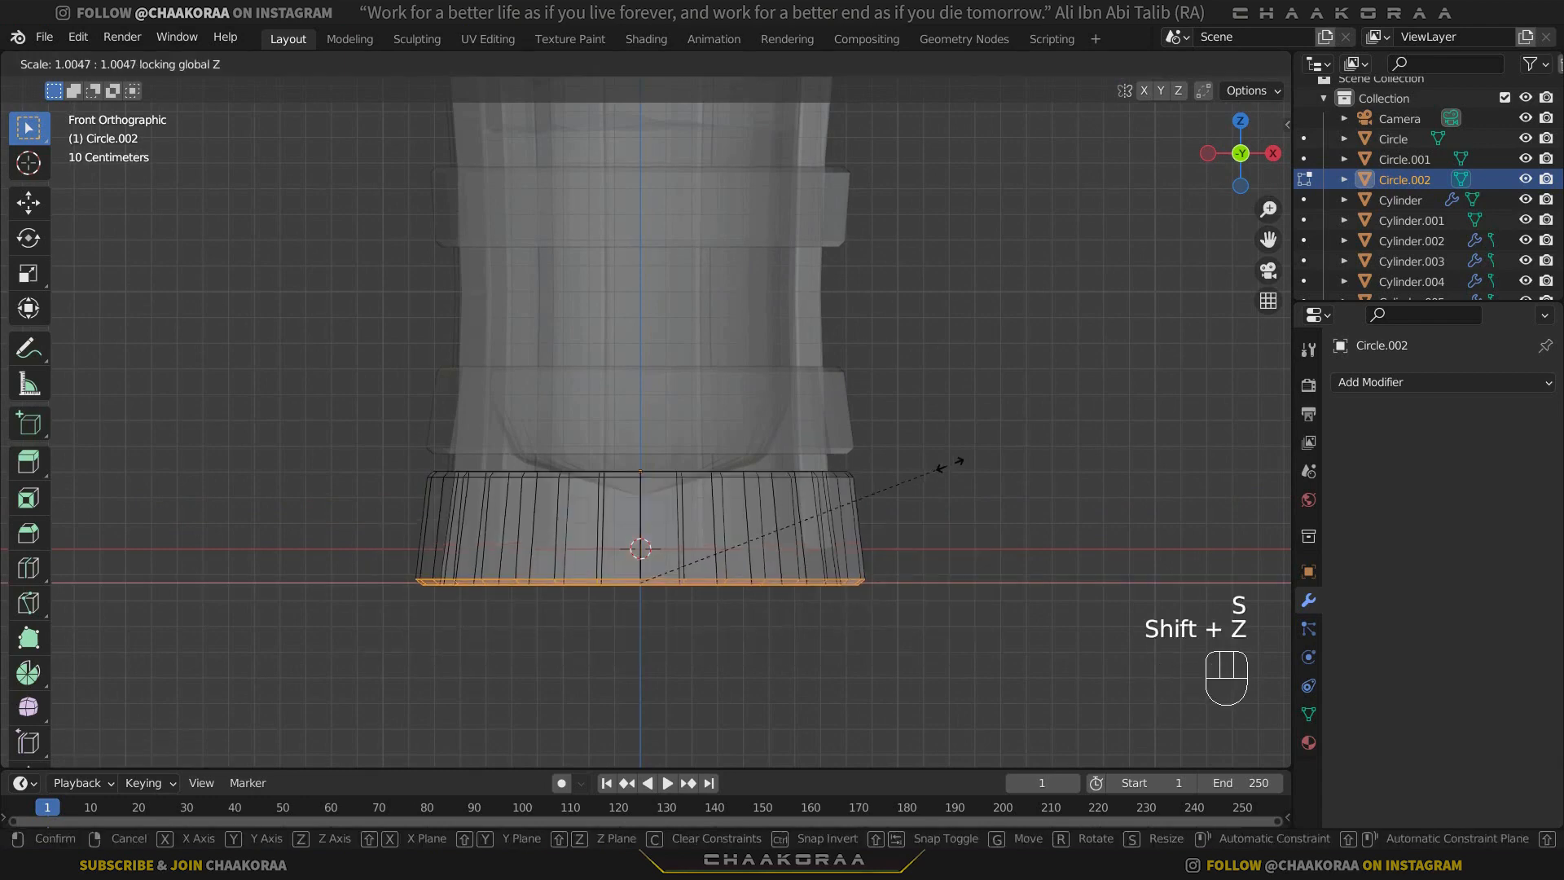
click(961, 463)
key(Tab)
key(alt+z)
scroll(921, 471, down, 4)
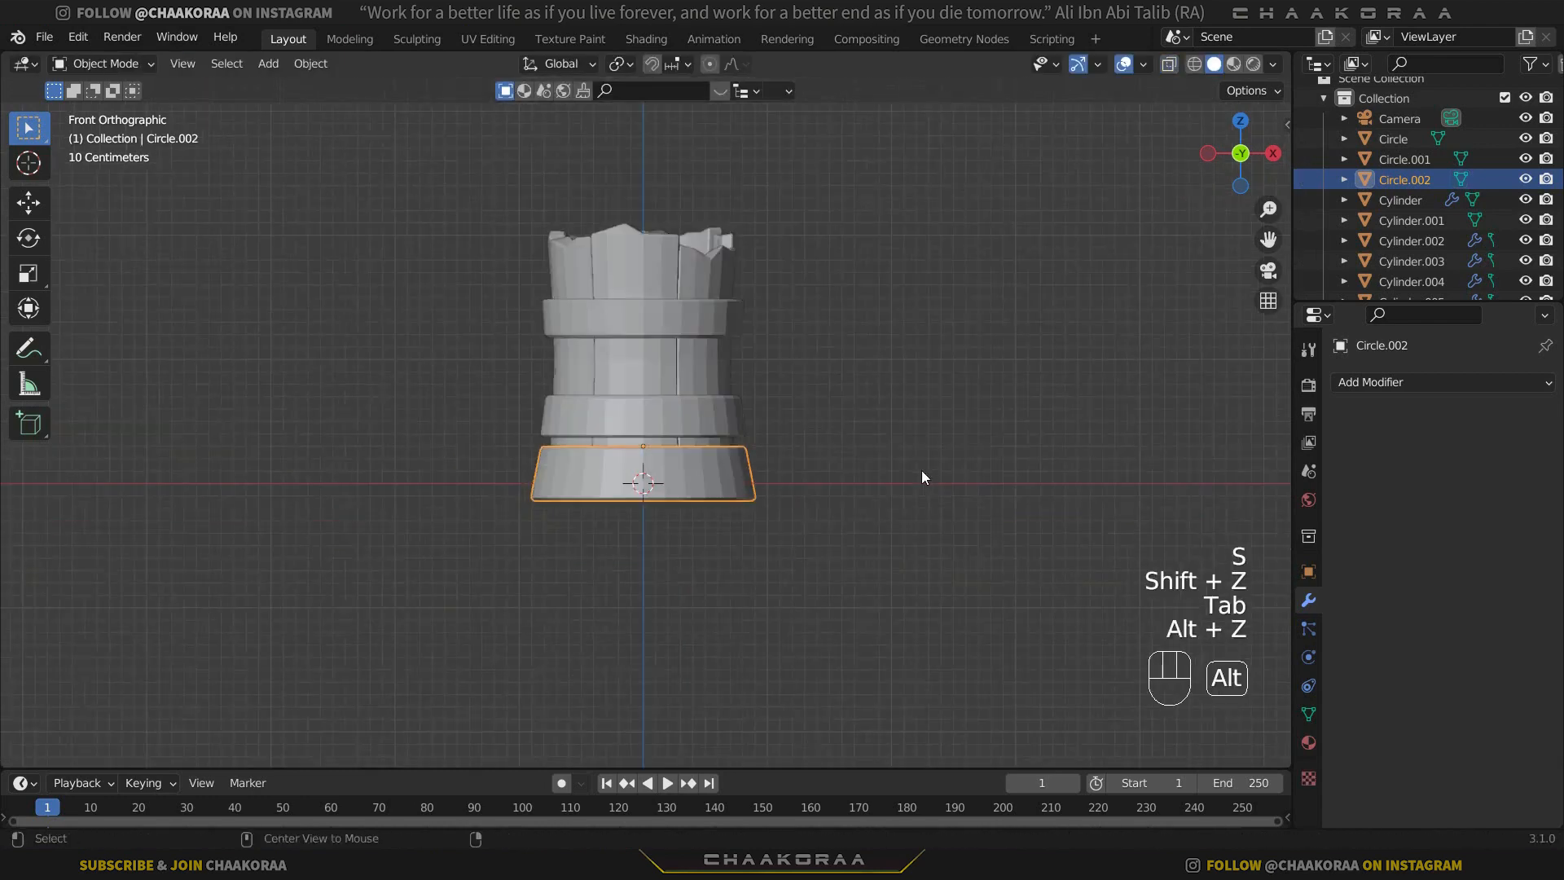
click(921, 471)
middle_drag(854, 276, 446, 383)
click(648, 384)
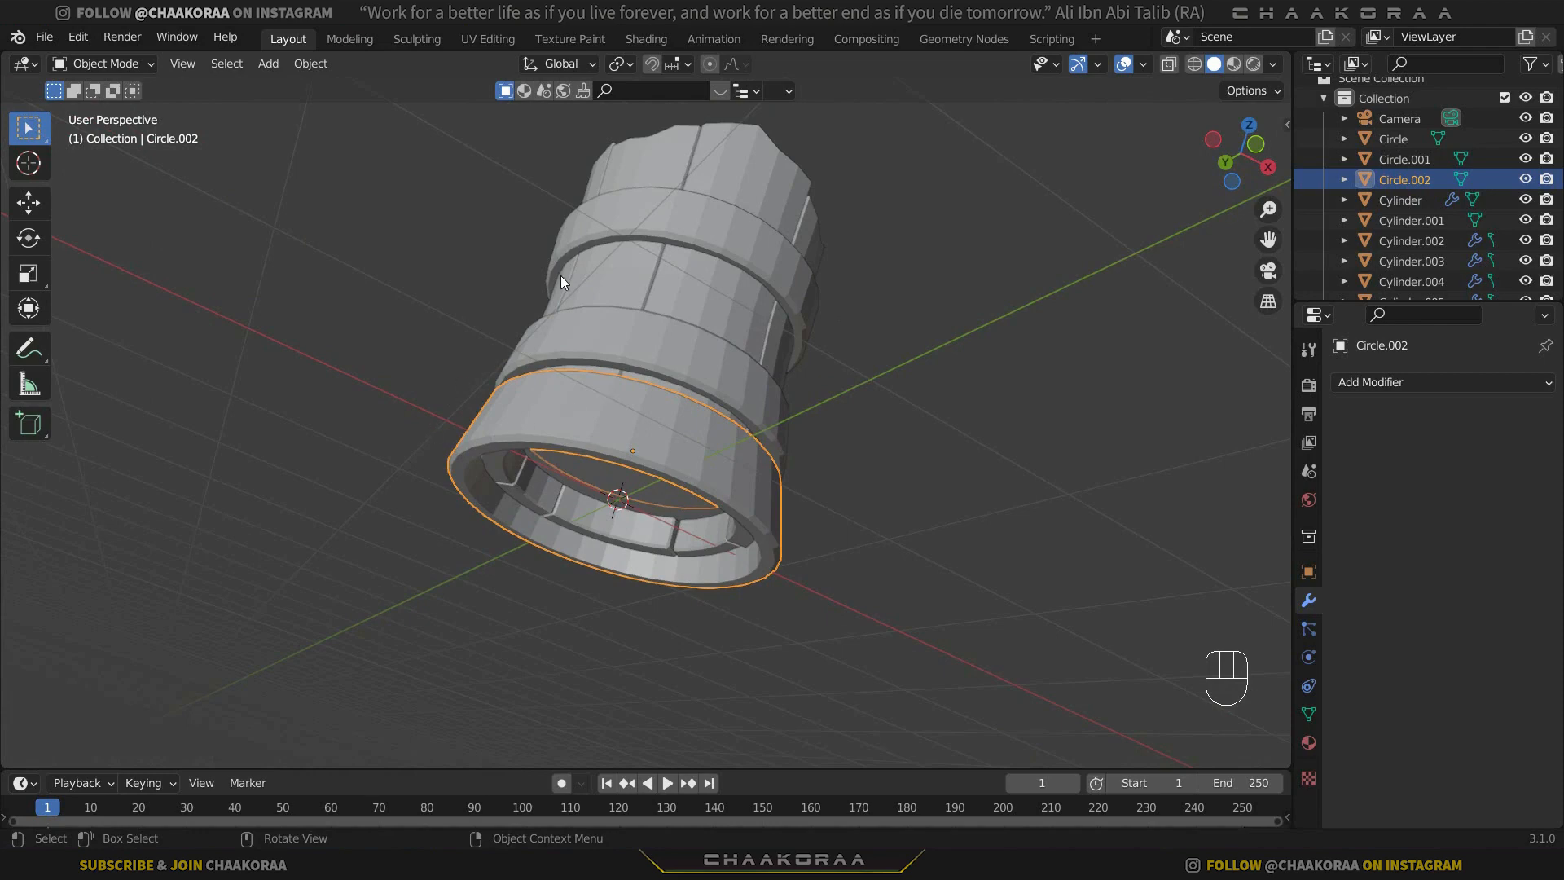
middle_drag(561, 276, 685, 326)
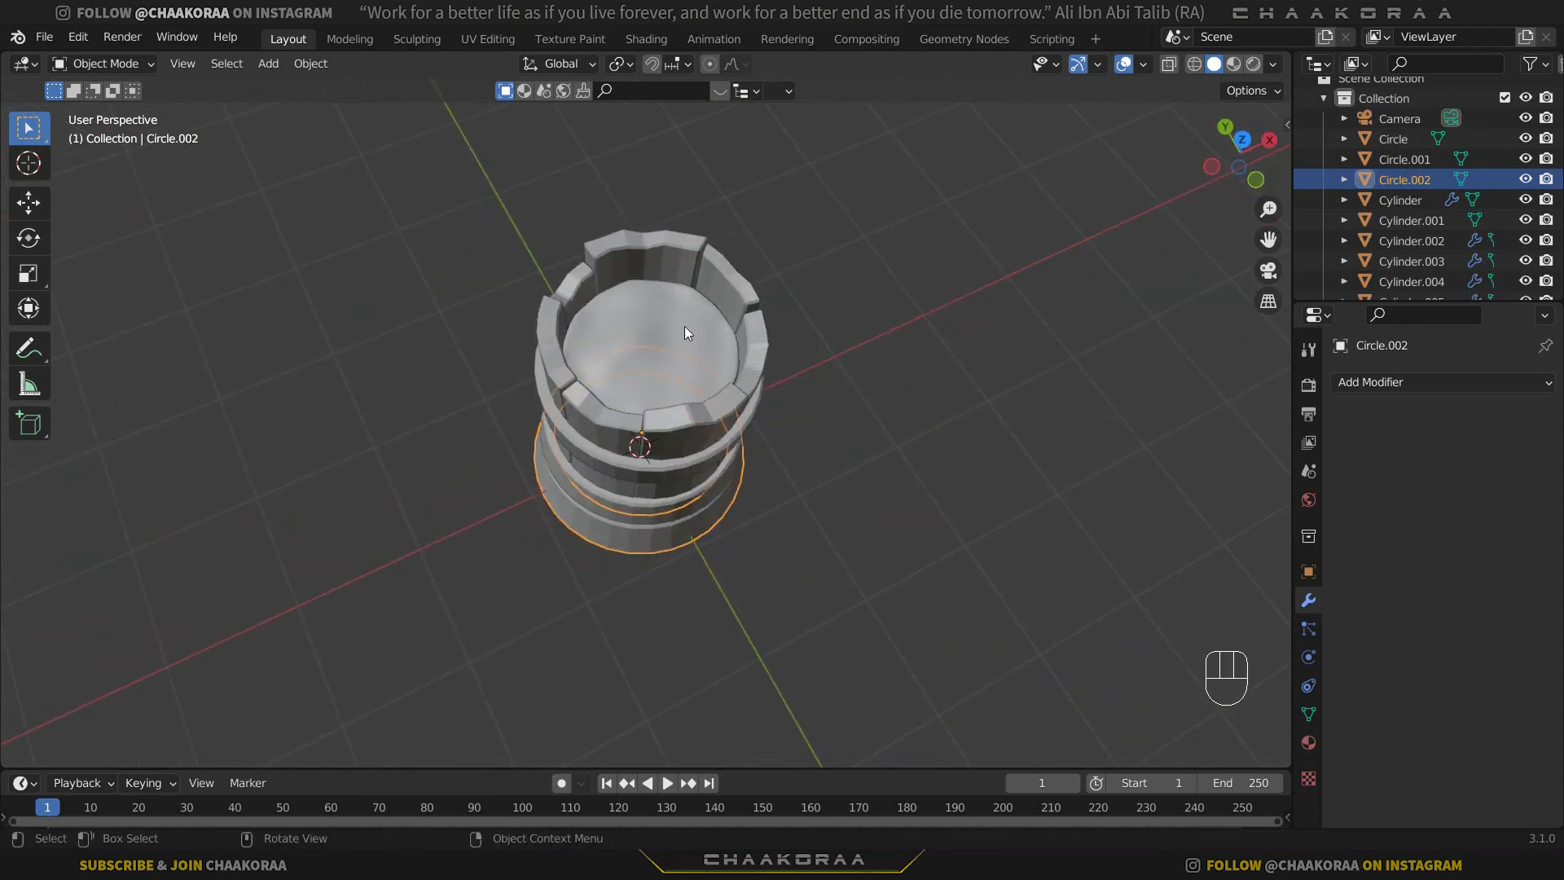
Add a UV sphere with 16 segments.
click(682, 325)
key(shift+a)
mouse_move(682, 325)
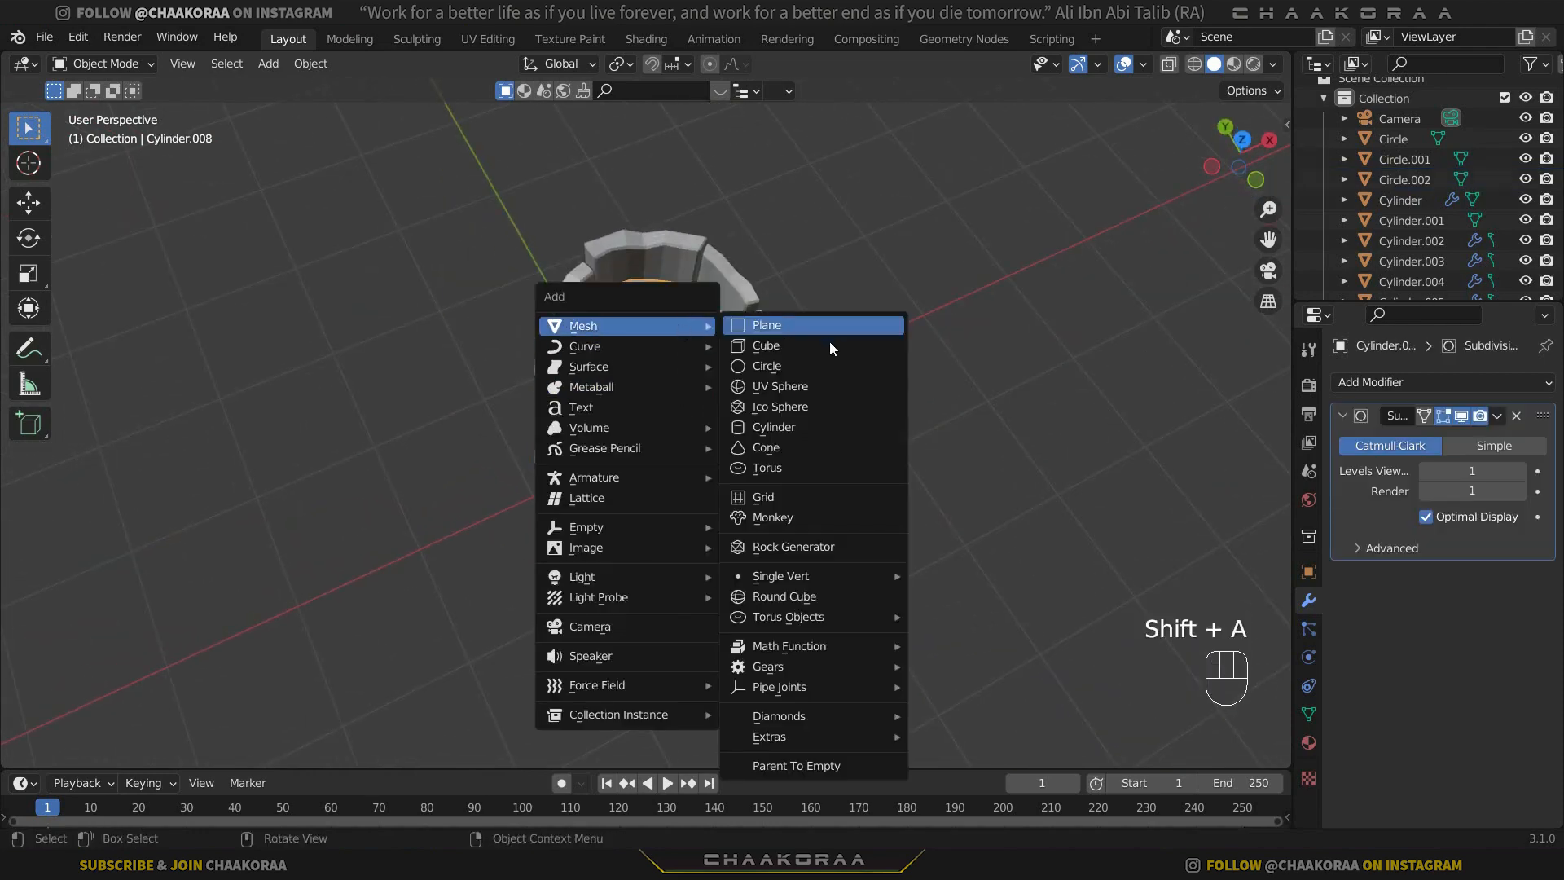
click(832, 391)
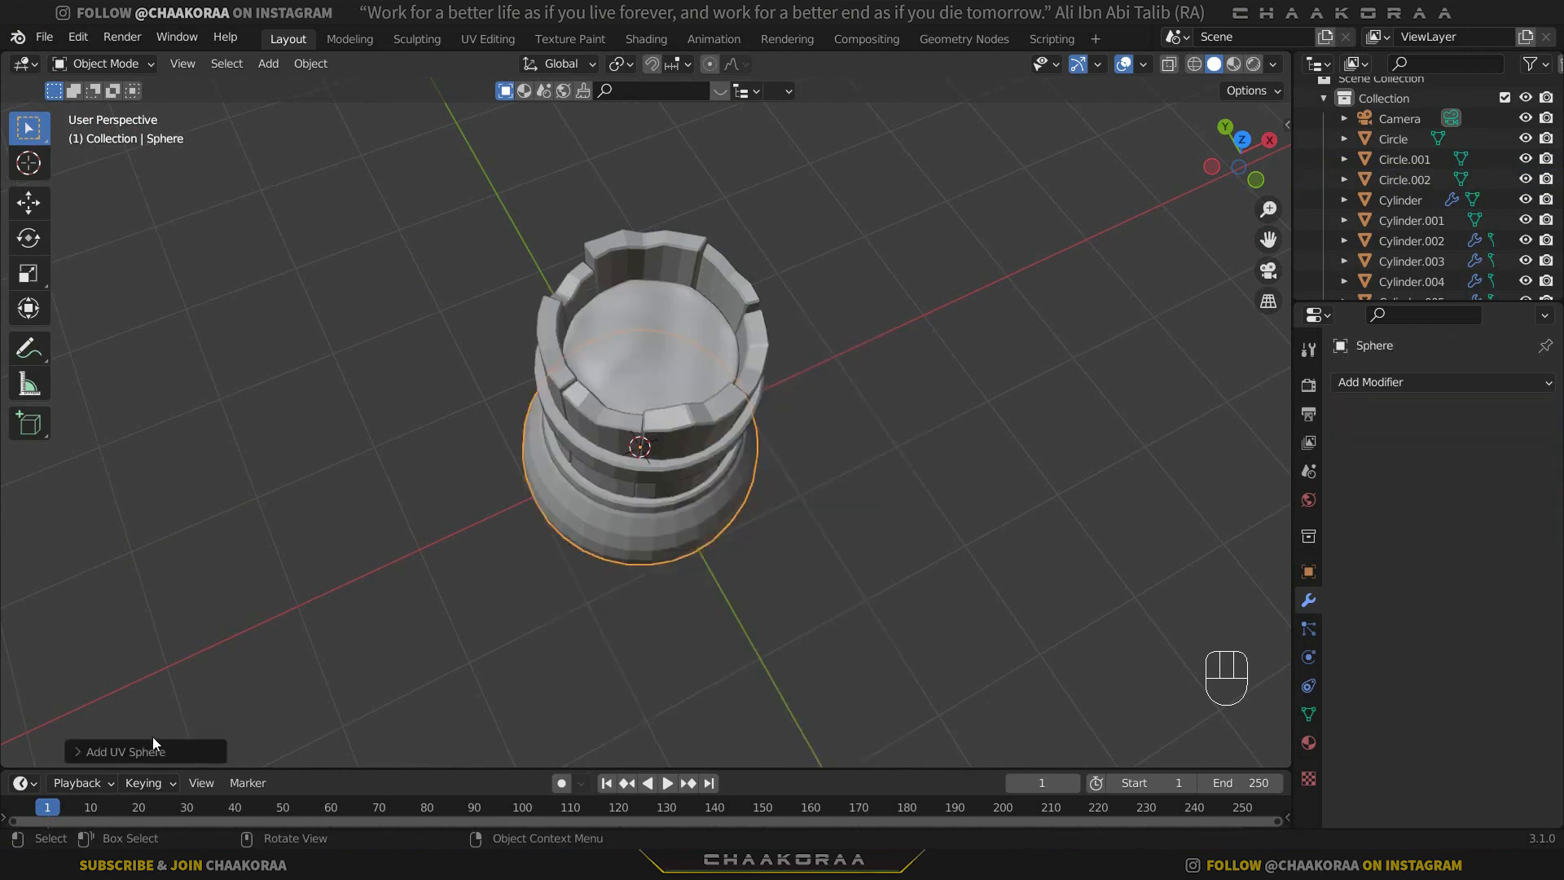
click(78, 751)
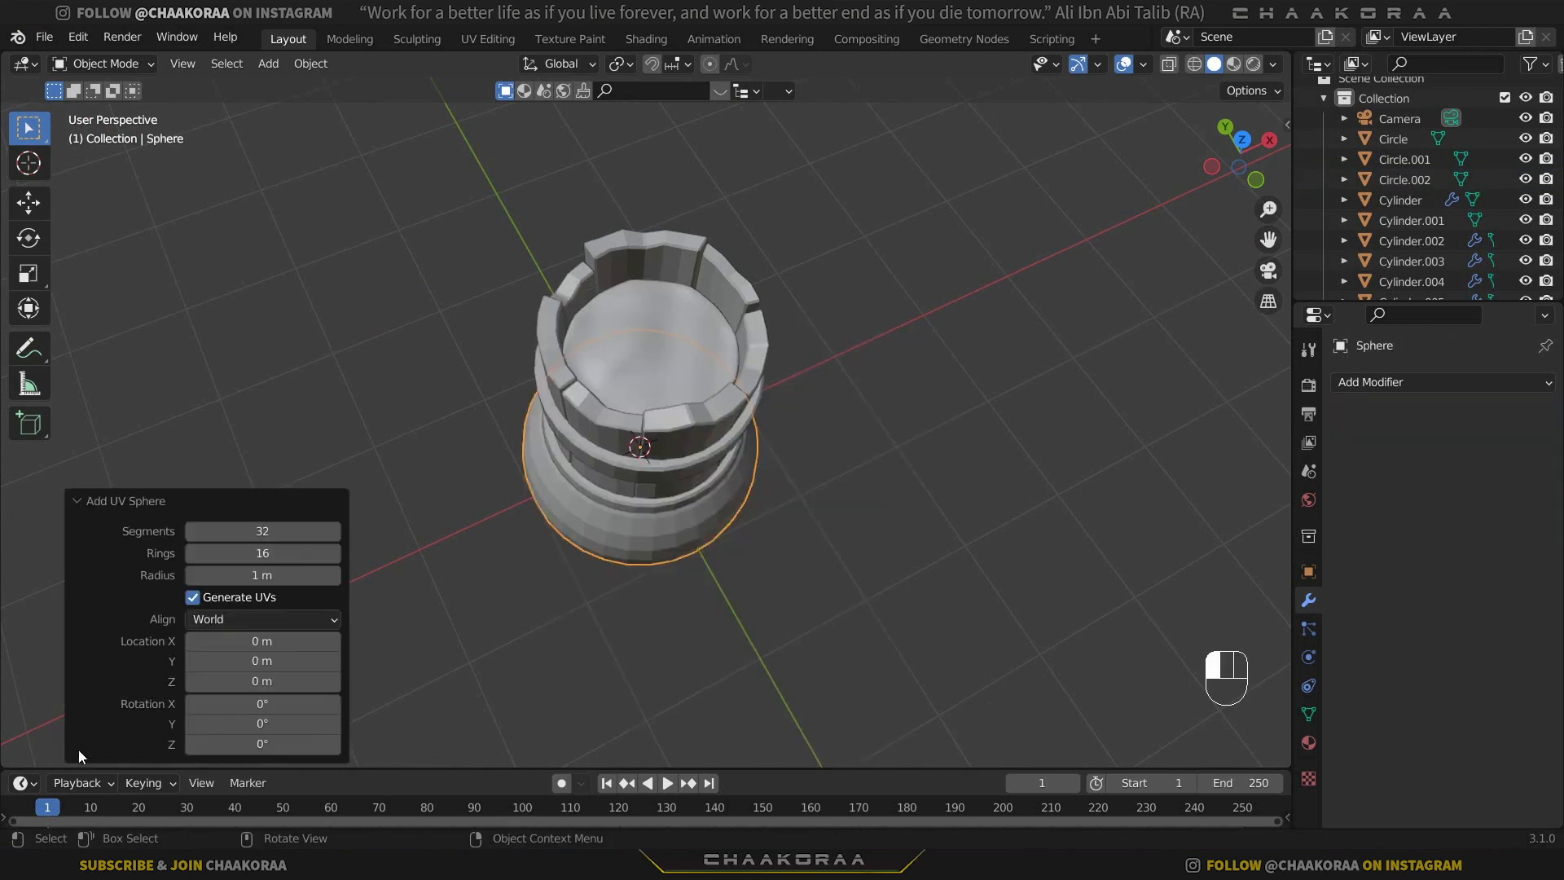
click(229, 530)
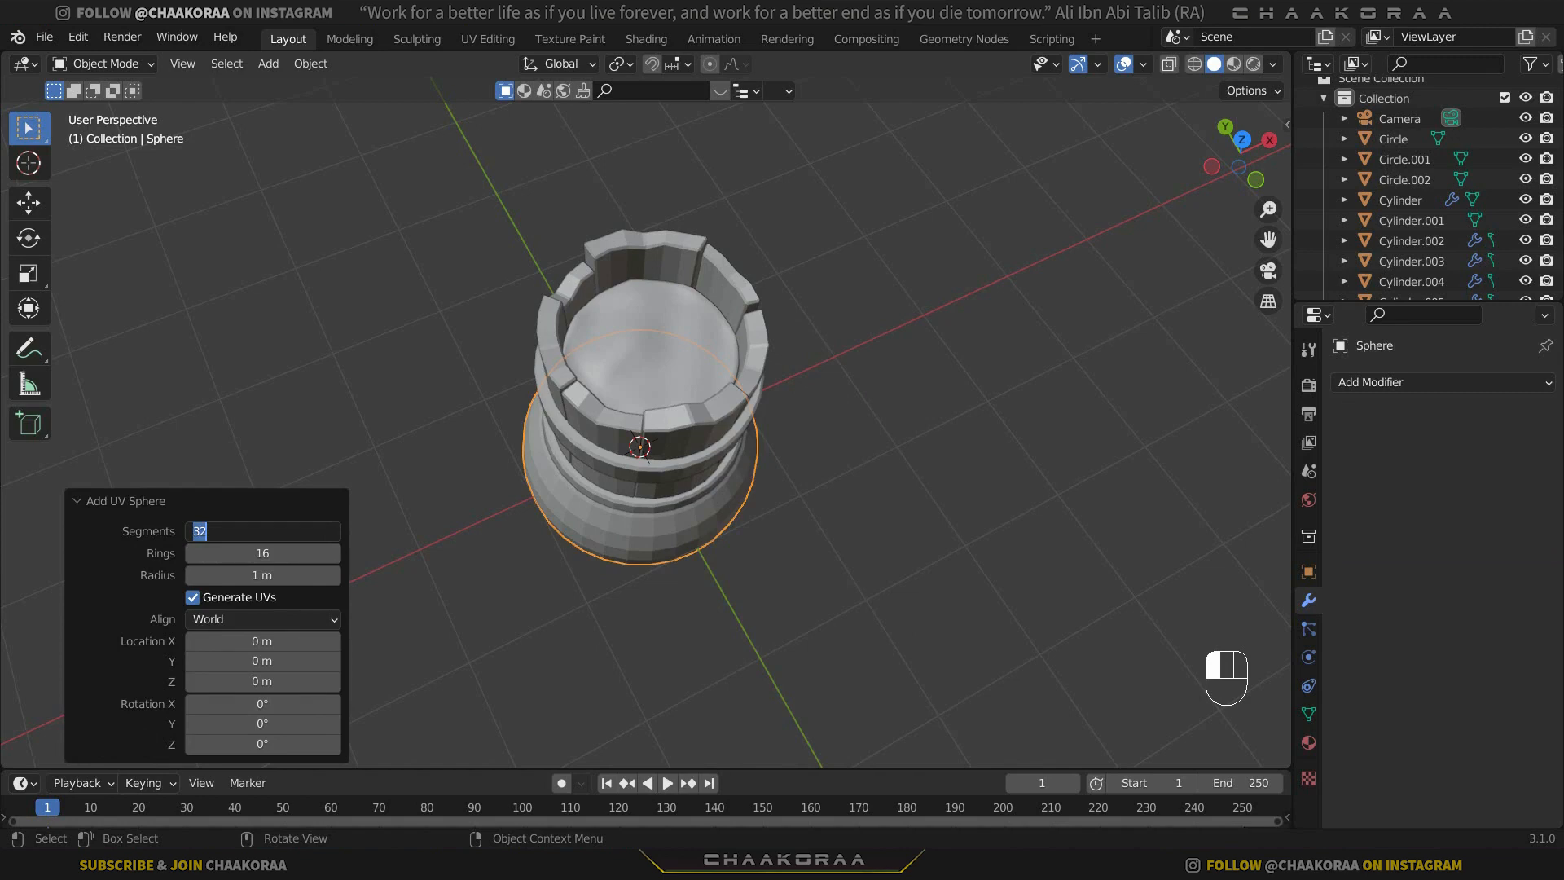
text(16)
key(Return)
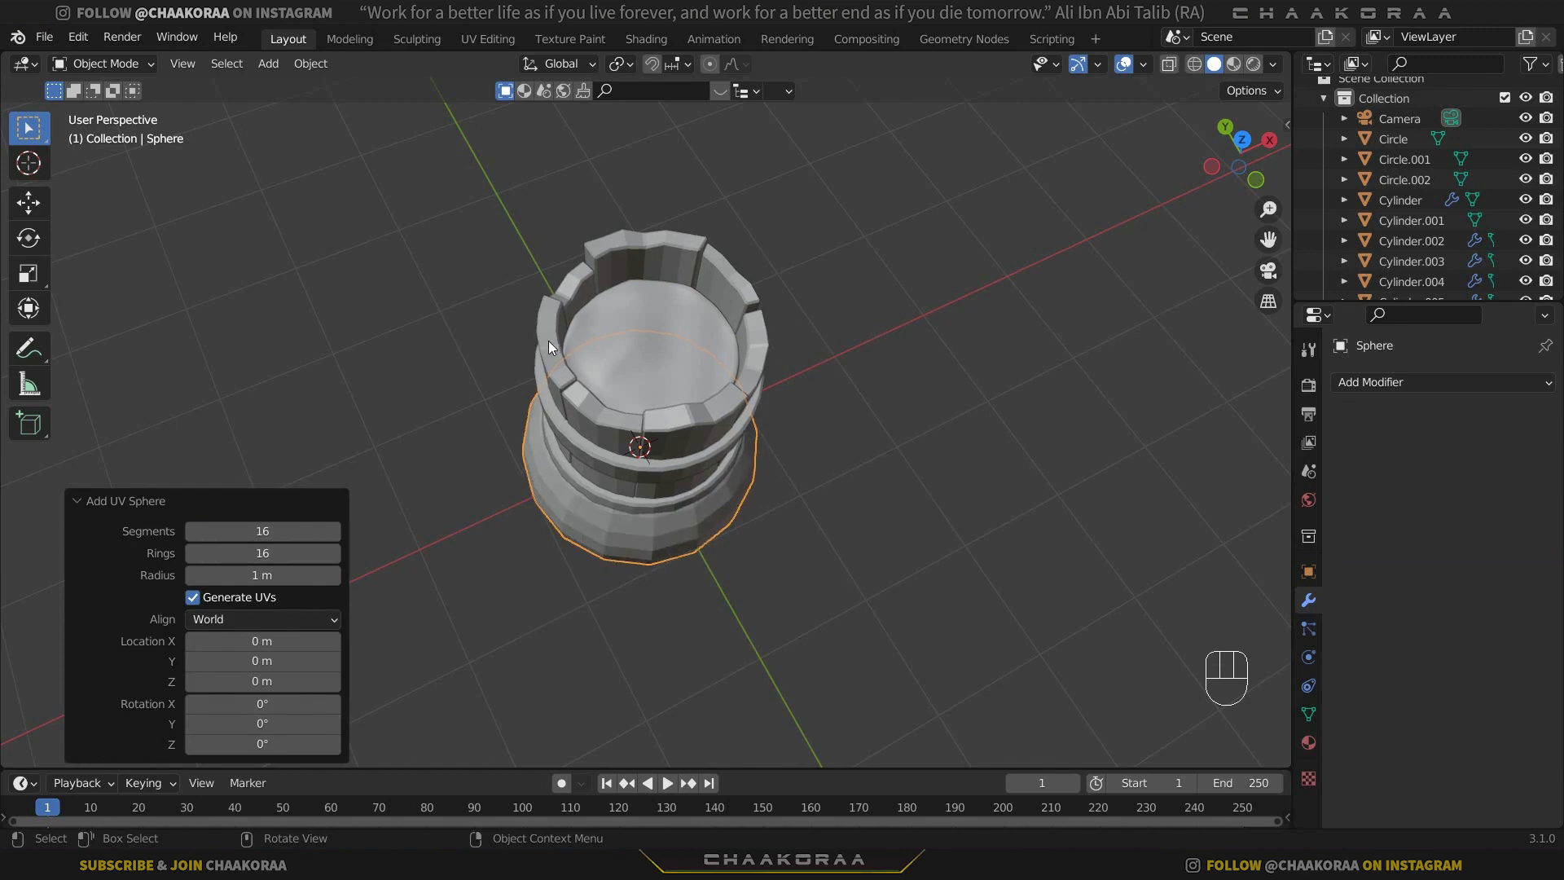
Move the sphere up about 2.44 m along Z, above the cylinder, and scale it down to about 0.153.
key(g)
key(z)
click(900, 290)
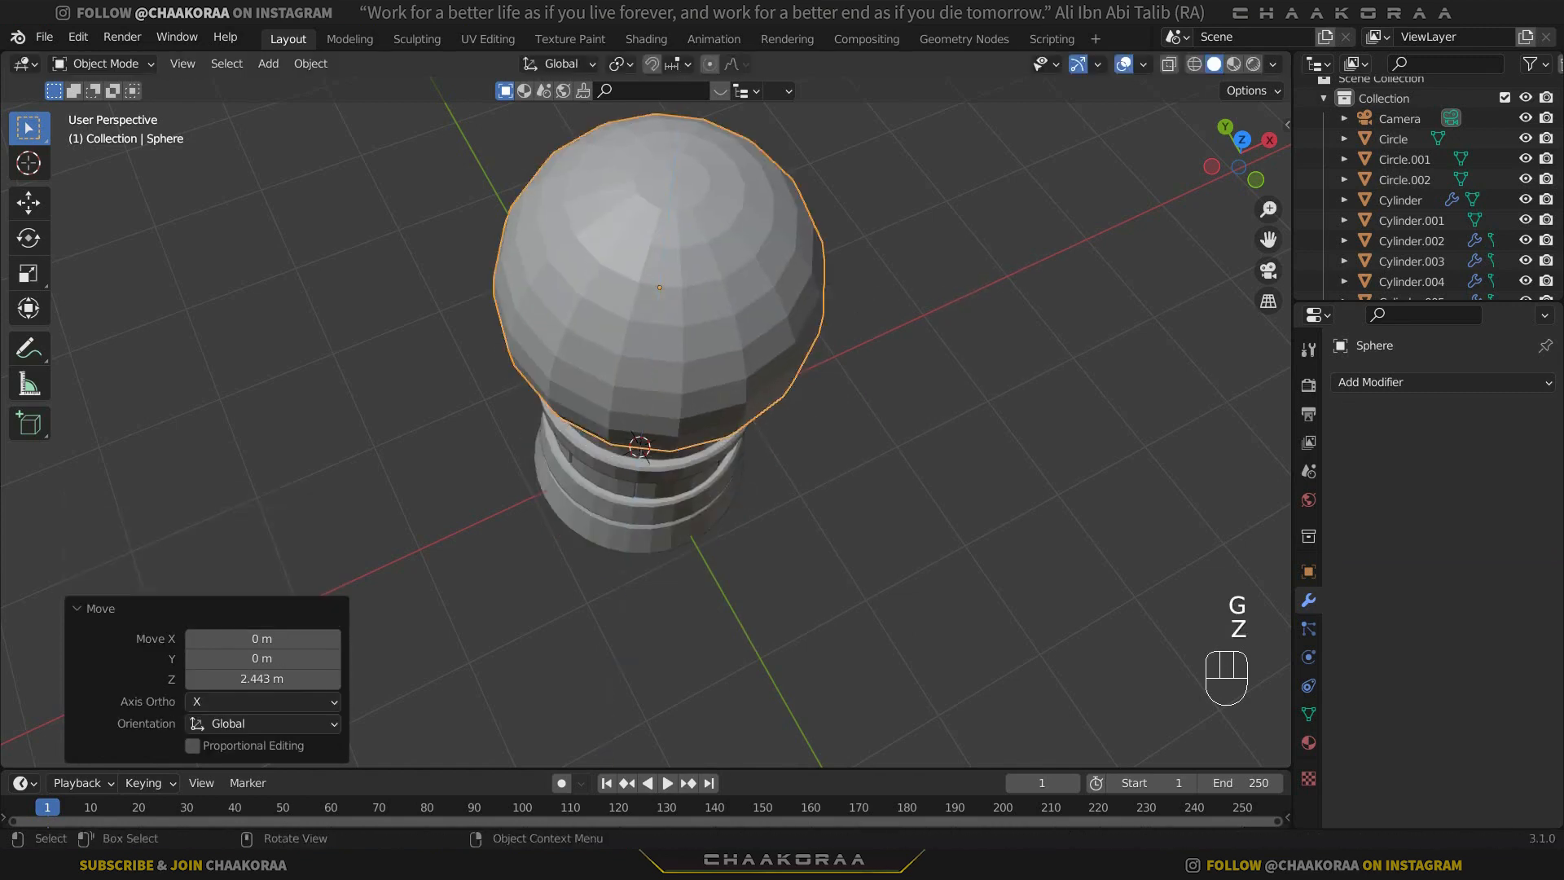
key(s)
click(703, 309)
scroll(773, 316, up, 5)
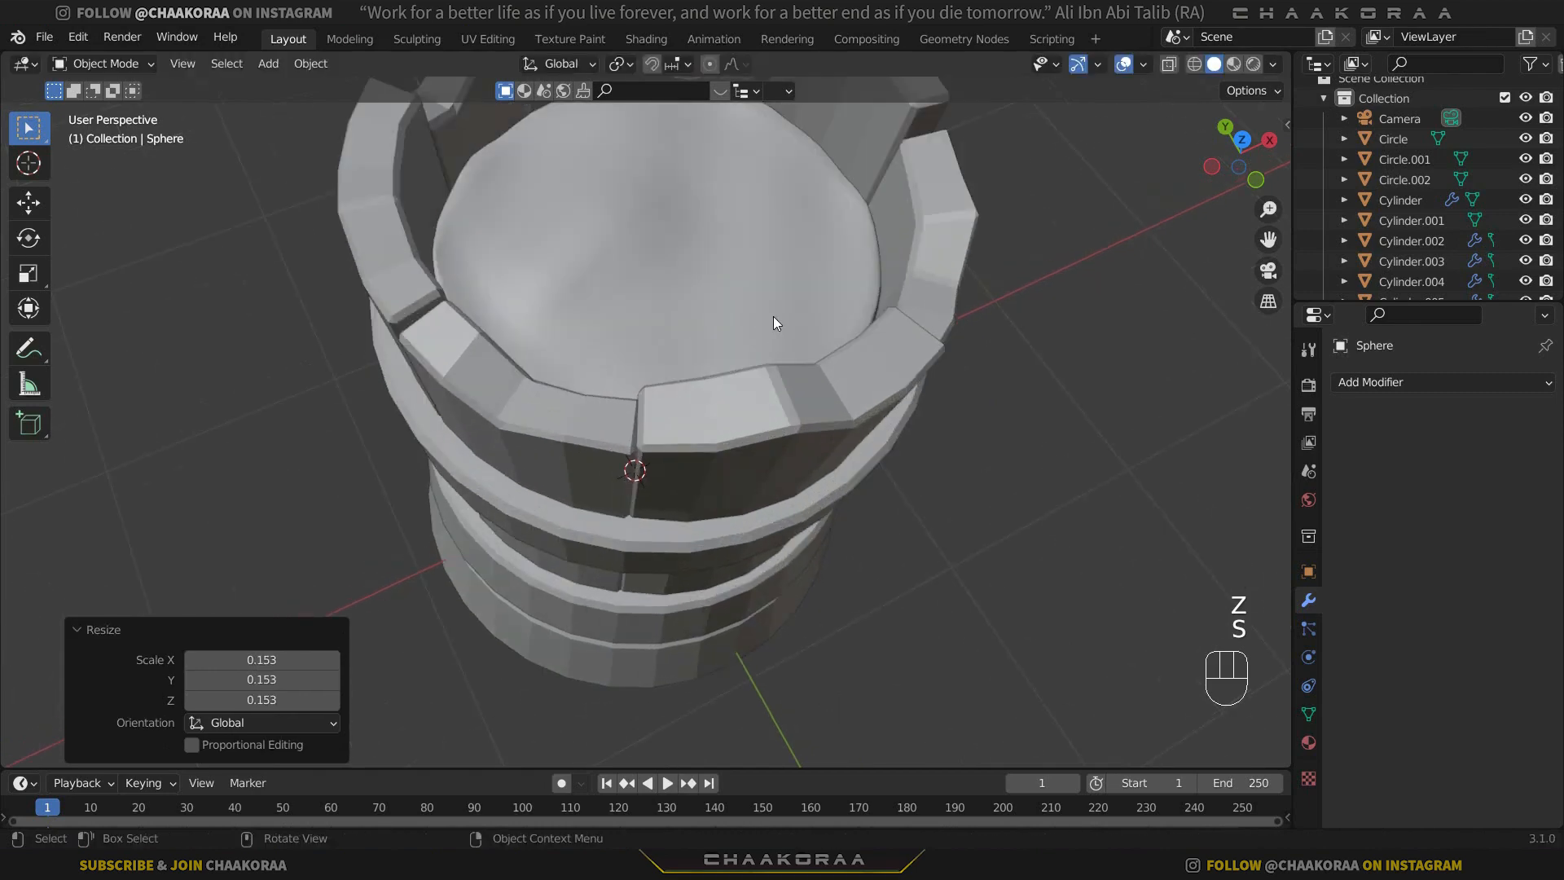
In top view, shrink the sphere further and move it about -0.21 m in X and 0.29 m in Y.
key(KP_7)
key(s)
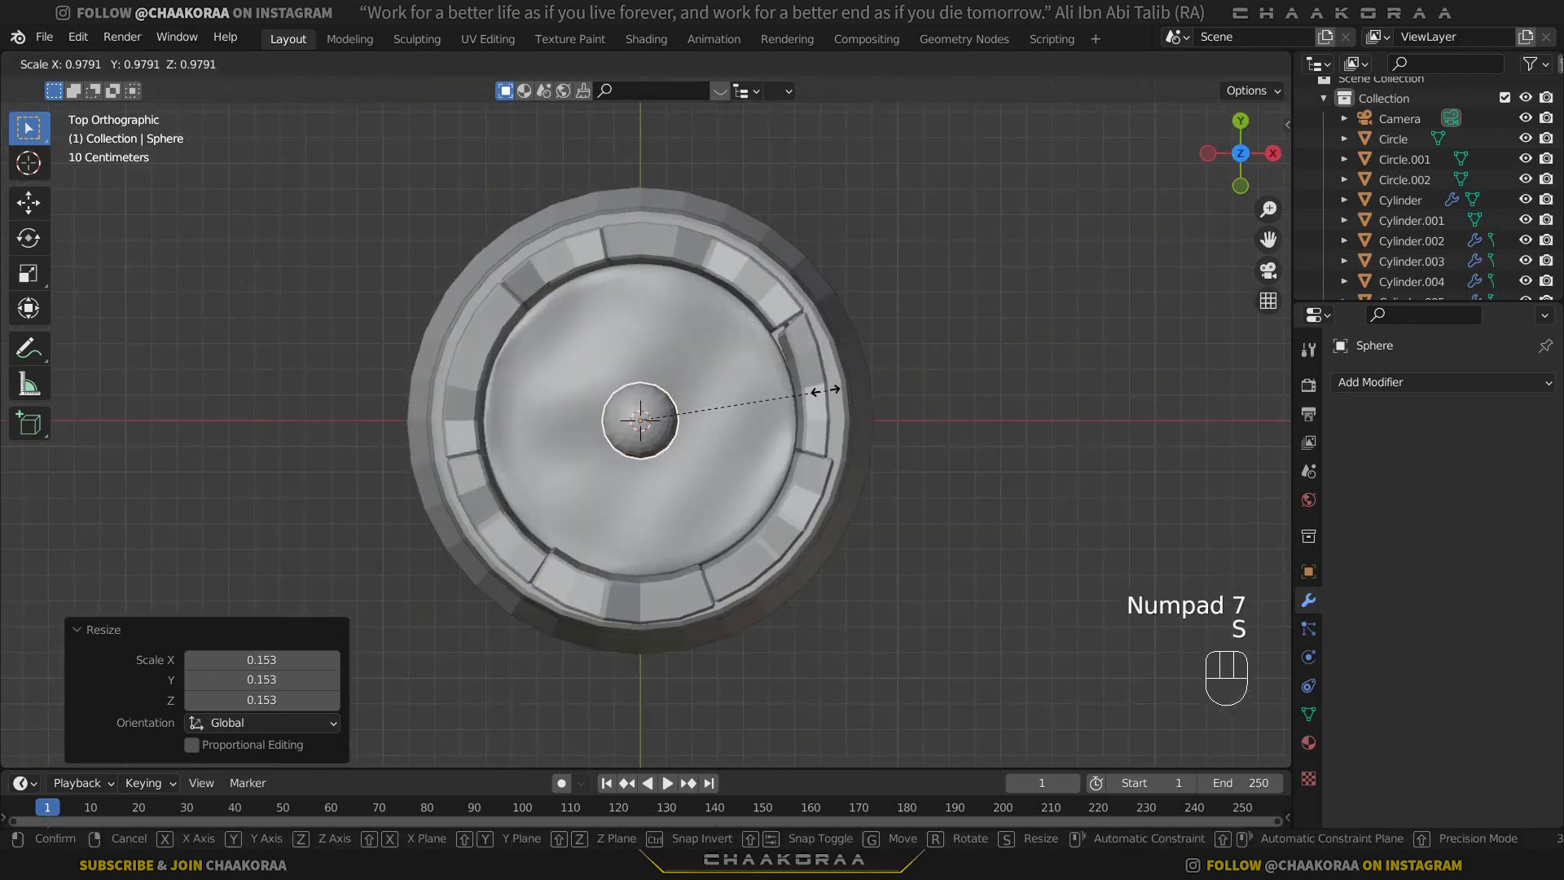
click(753, 398)
key(g)
click(589, 360)
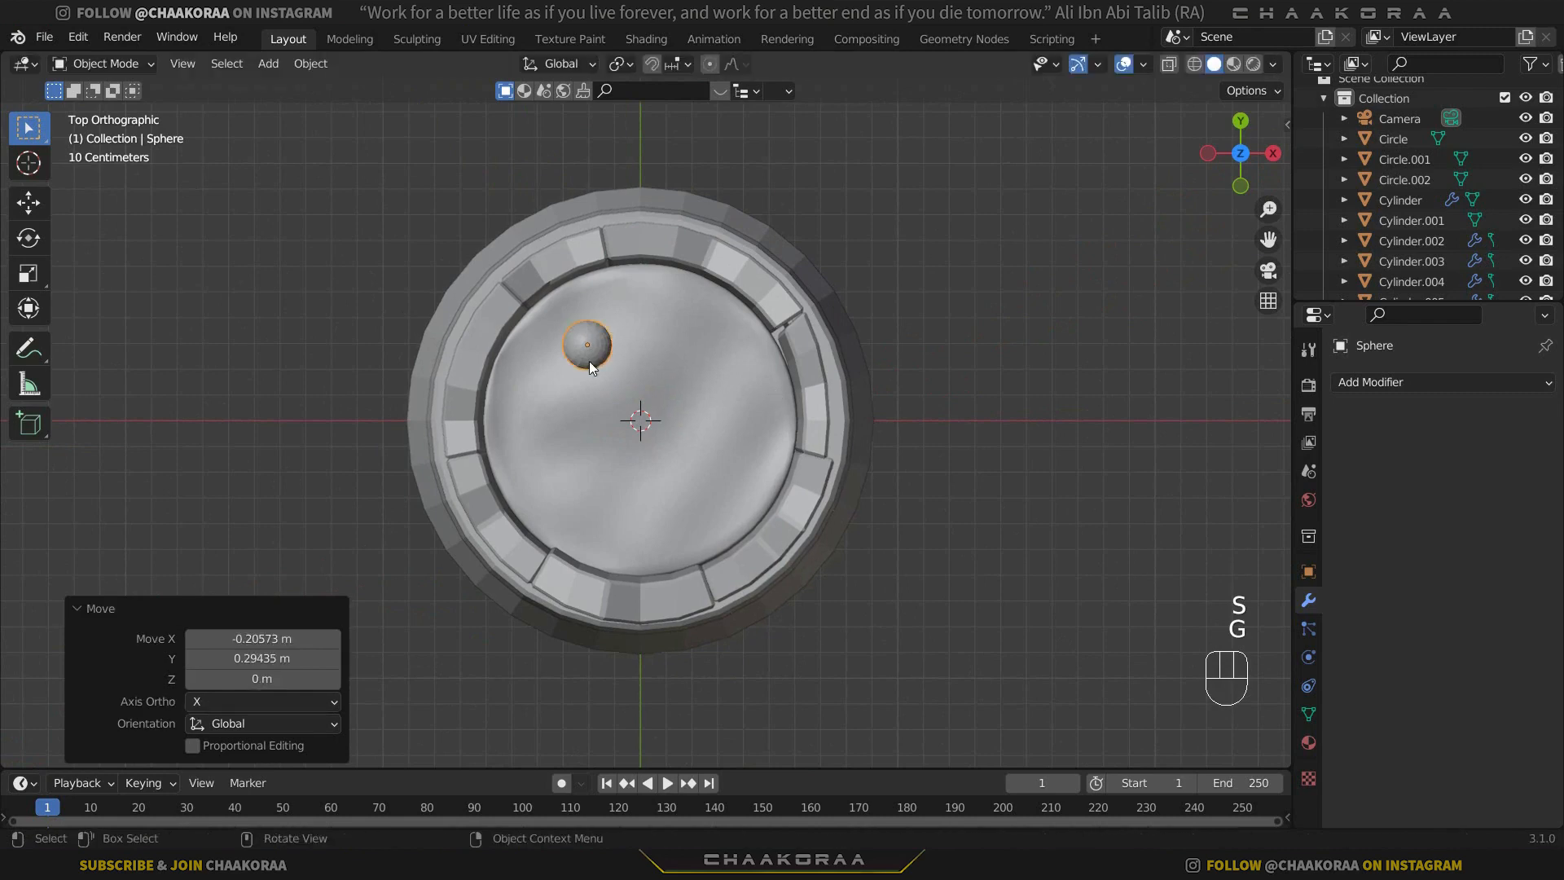
Duplicate the sphere six times in top view, spreading the copies around and near the centre of the inner cylinder's top.
key(shift+d)
click(780, 415)
key(shift+d)
click(590, 520)
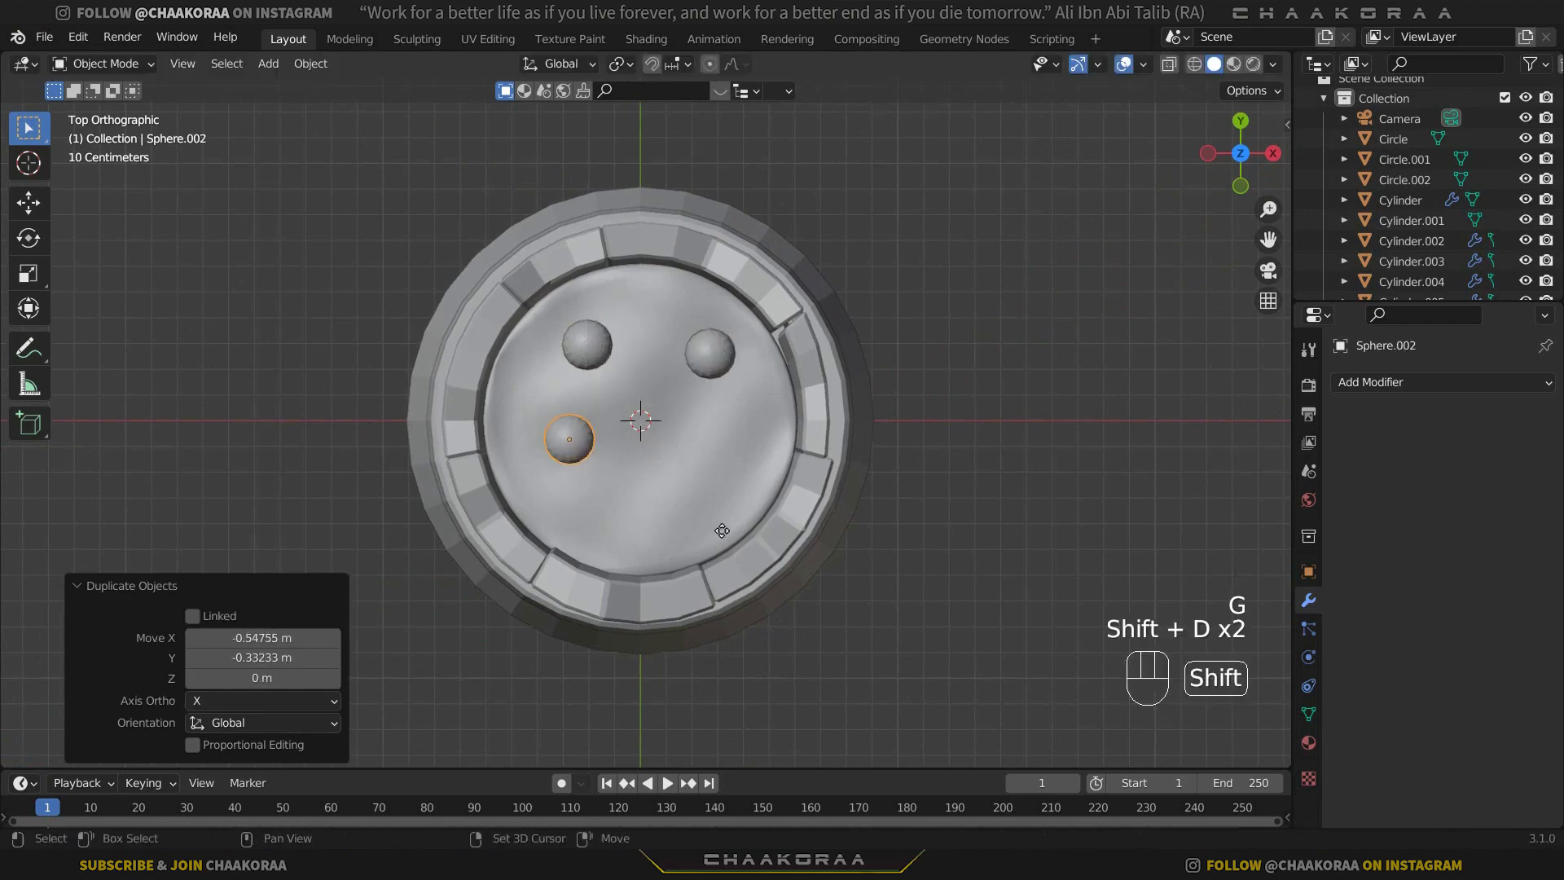
key(shift+d)
click(737, 554)
key(shift+d)
click(772, 519)
key(shift+d)
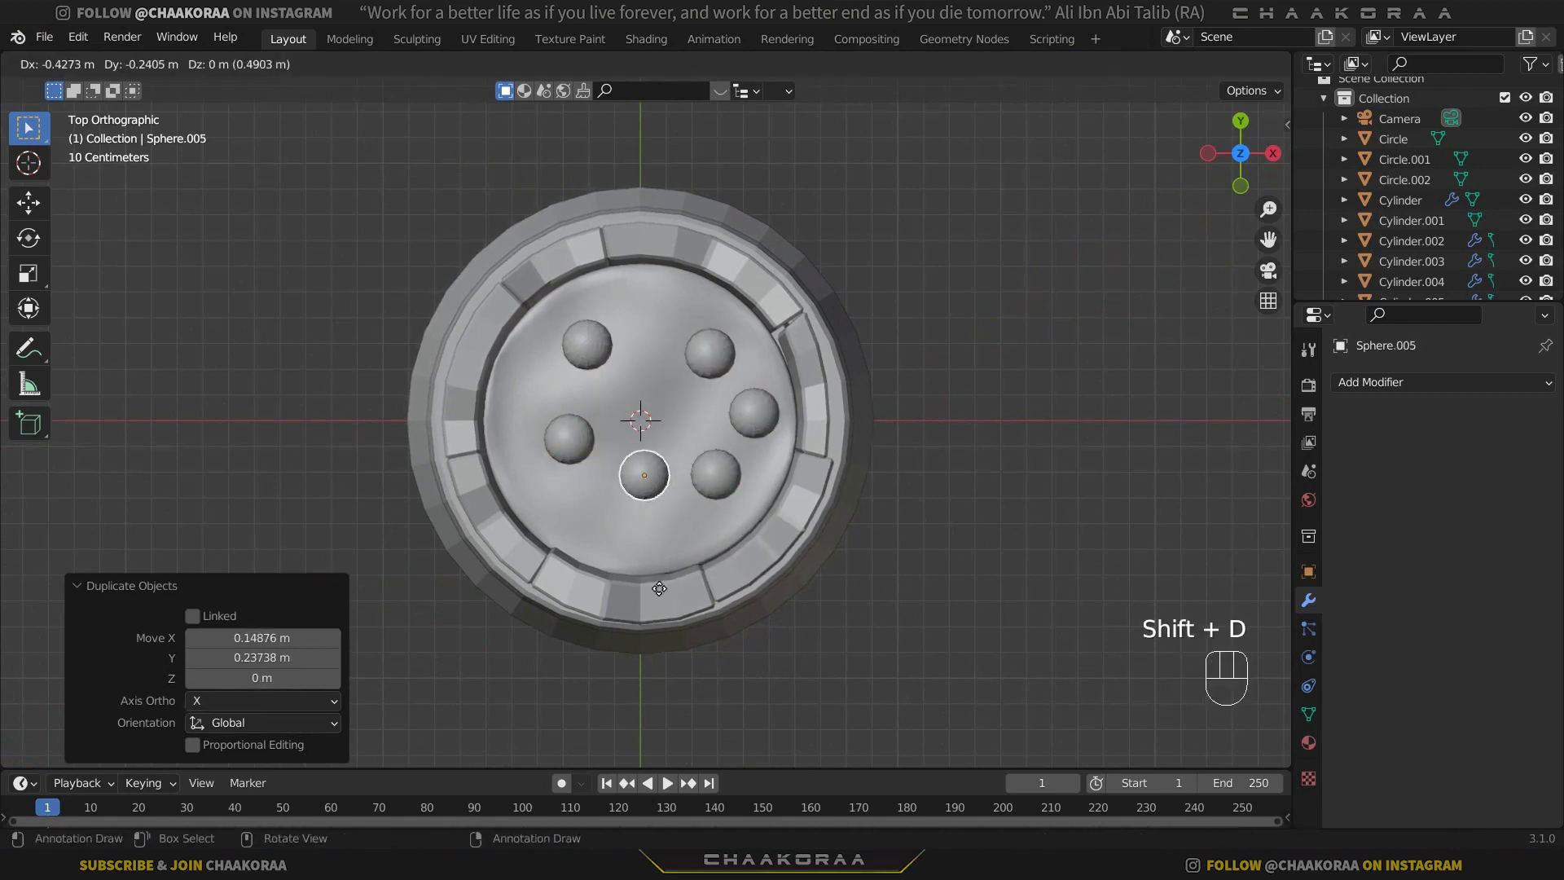
click(676, 543)
key(shift+d)
click(704, 440)
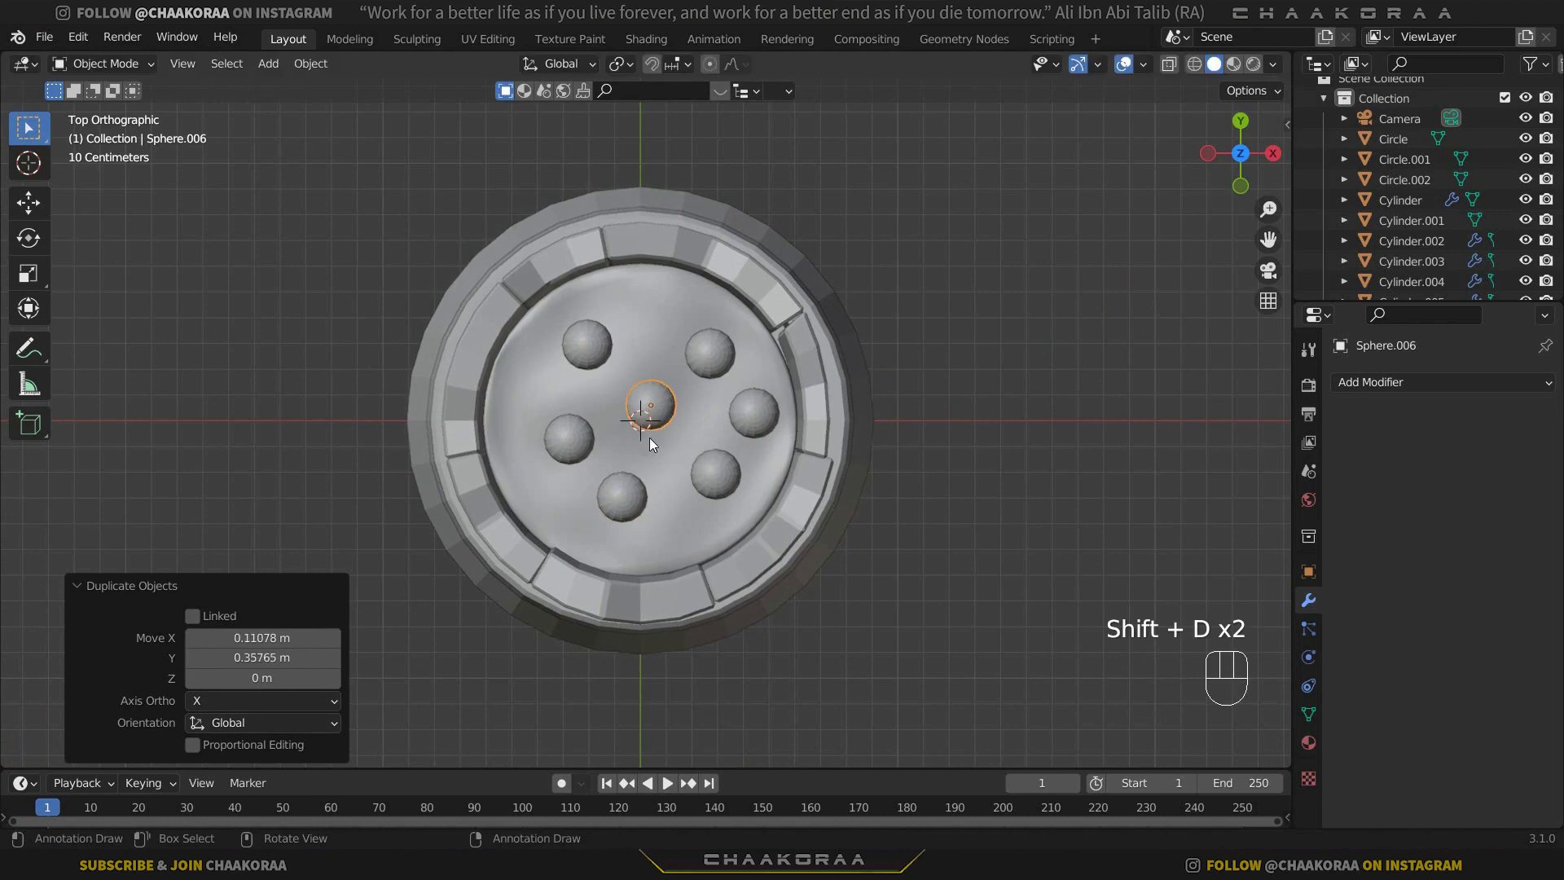
Scale the central sphere down strongly and the two front spheres down slightly, the front-left one to about 0.88.
middle_drag(648, 437, 689, 369)
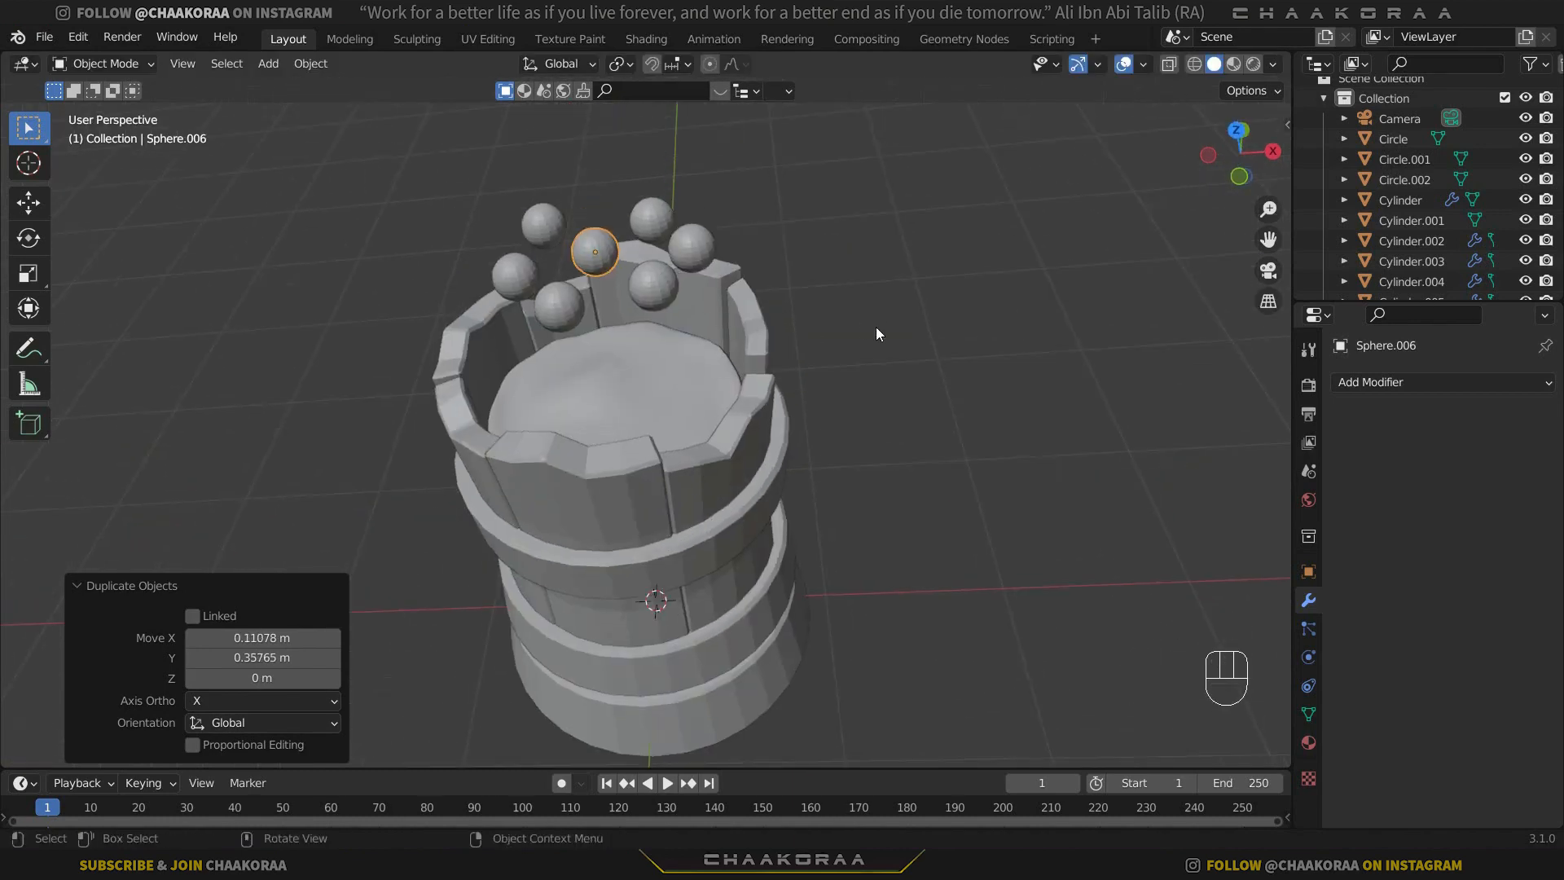
key(s)
click(861, 306)
click(663, 290)
key(s)
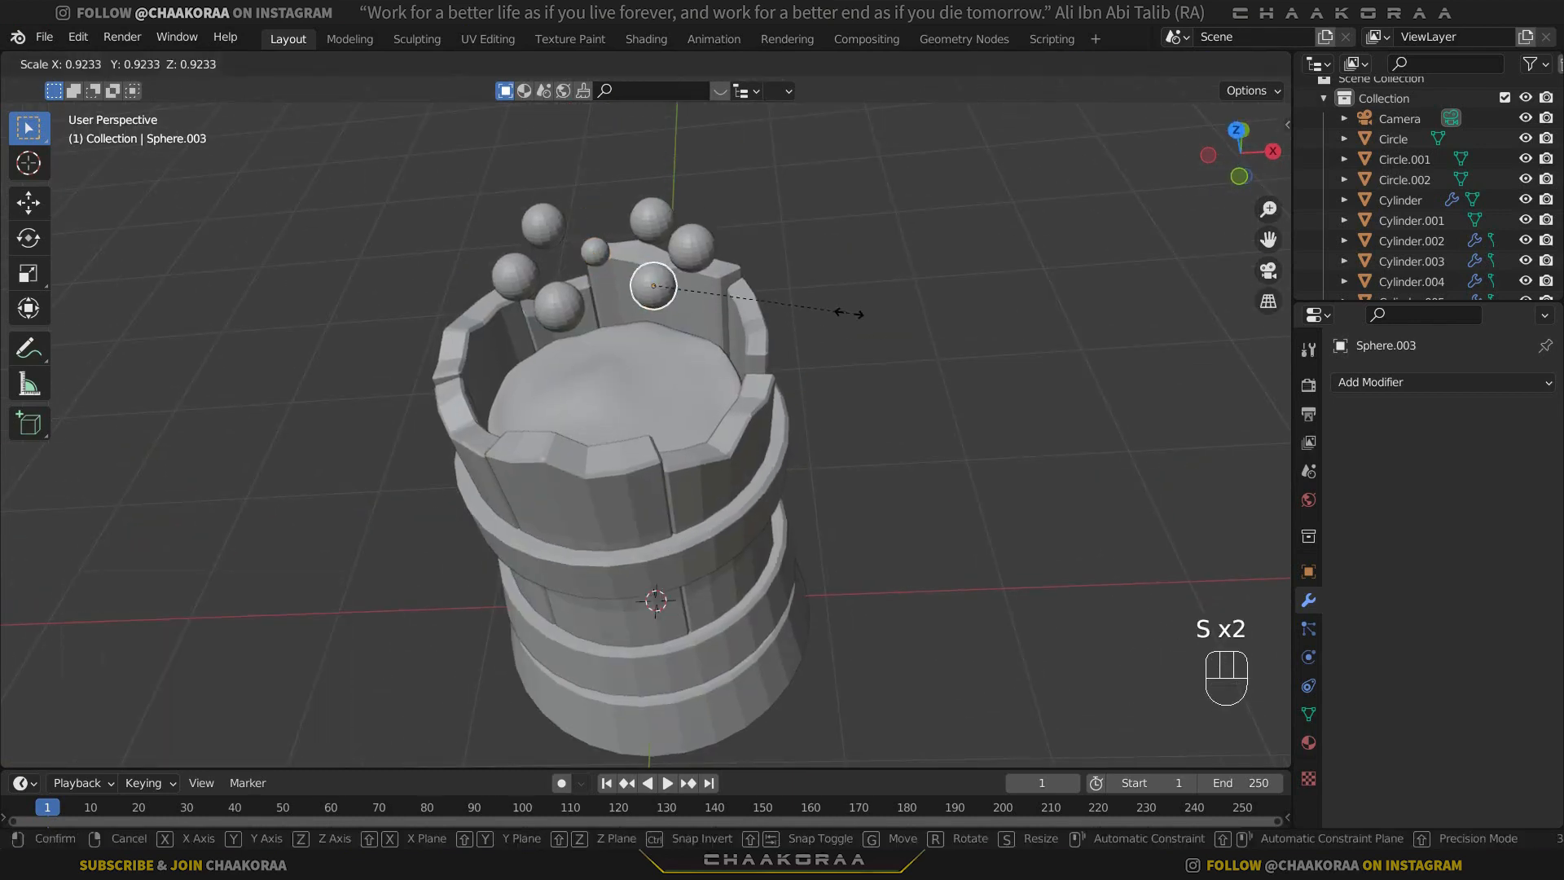
click(836, 314)
click(573, 309)
key(s)
click(837, 318)
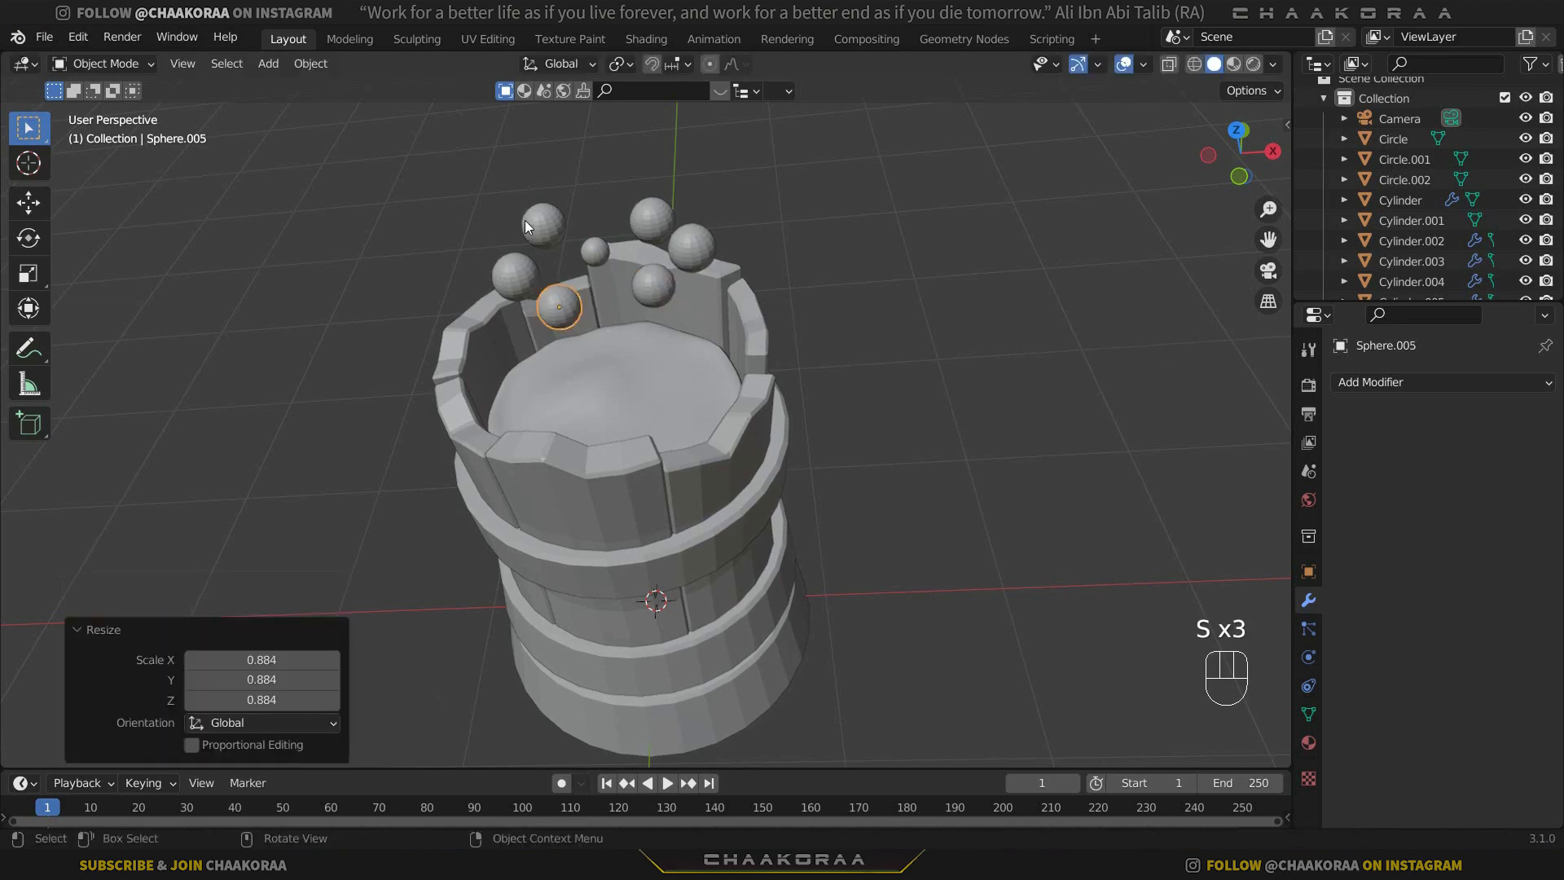
Enlarge the back-left sphere and shrink the back-right one, the right one to about 0.62 and the left one to about 0.87.
click(525, 221)
key(s)
click(704, 237)
click(652, 218)
key(s)
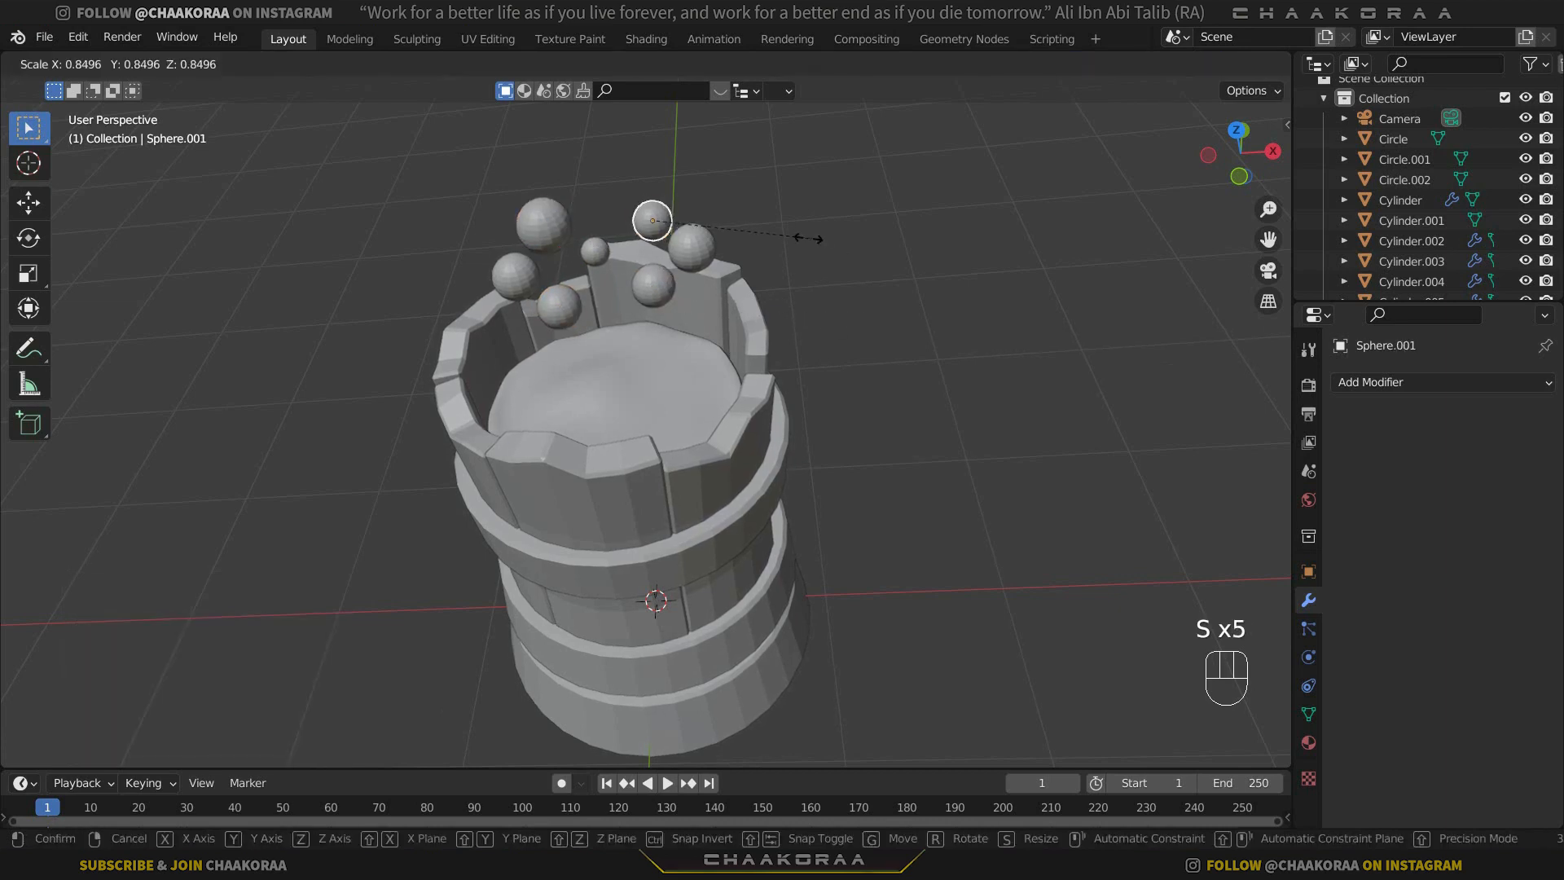
click(670, 238)
click(691, 247)
key(s)
click(727, 269)
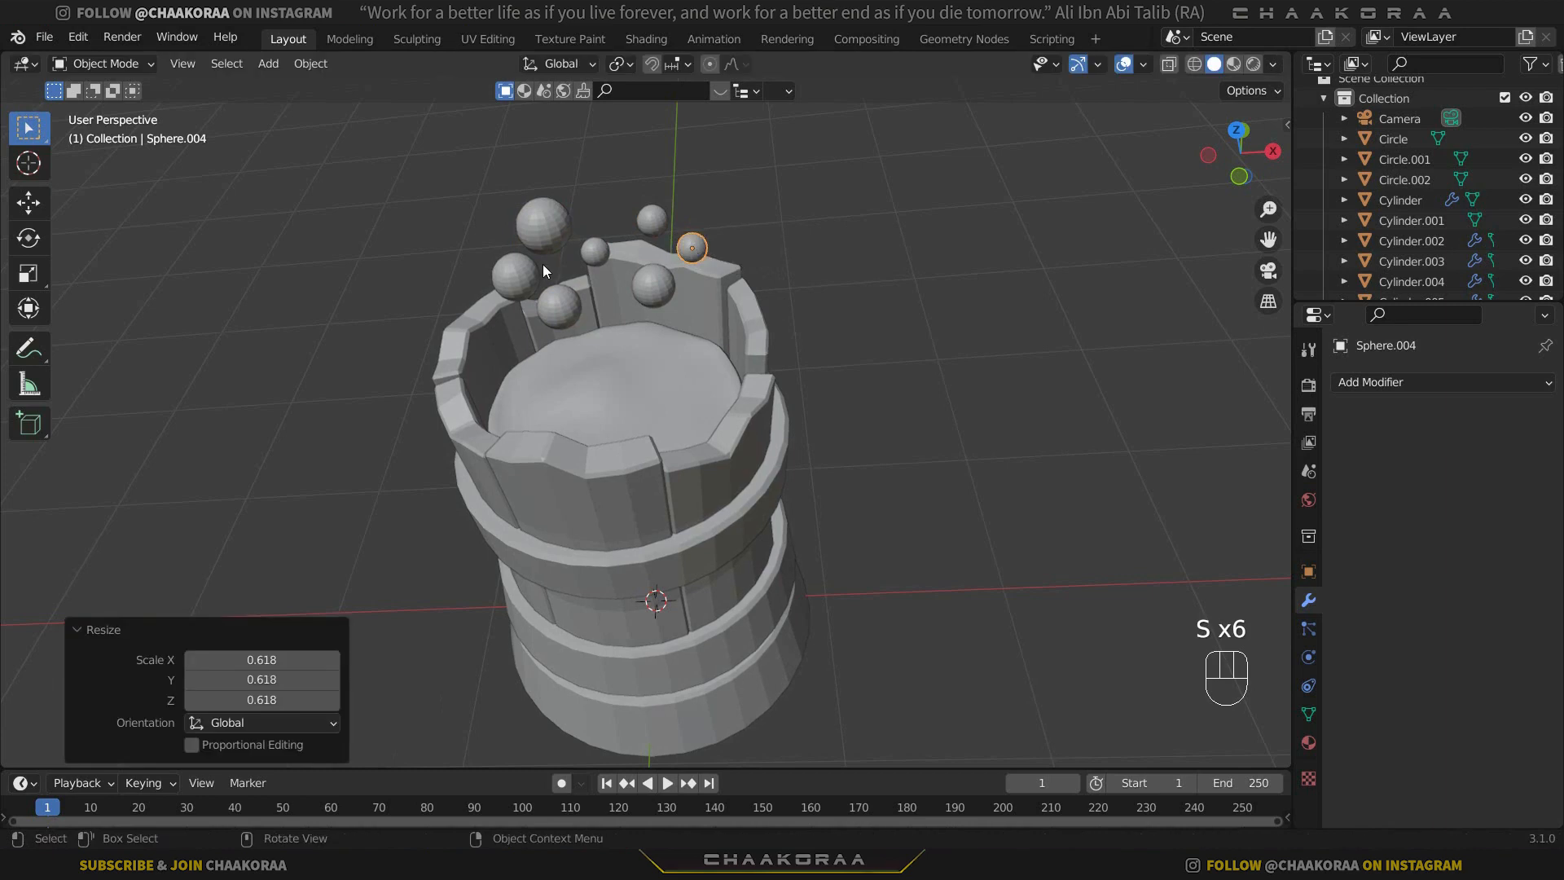
click(537, 267)
key(s)
click(653, 302)
middle_drag(653, 302, 658, 237)
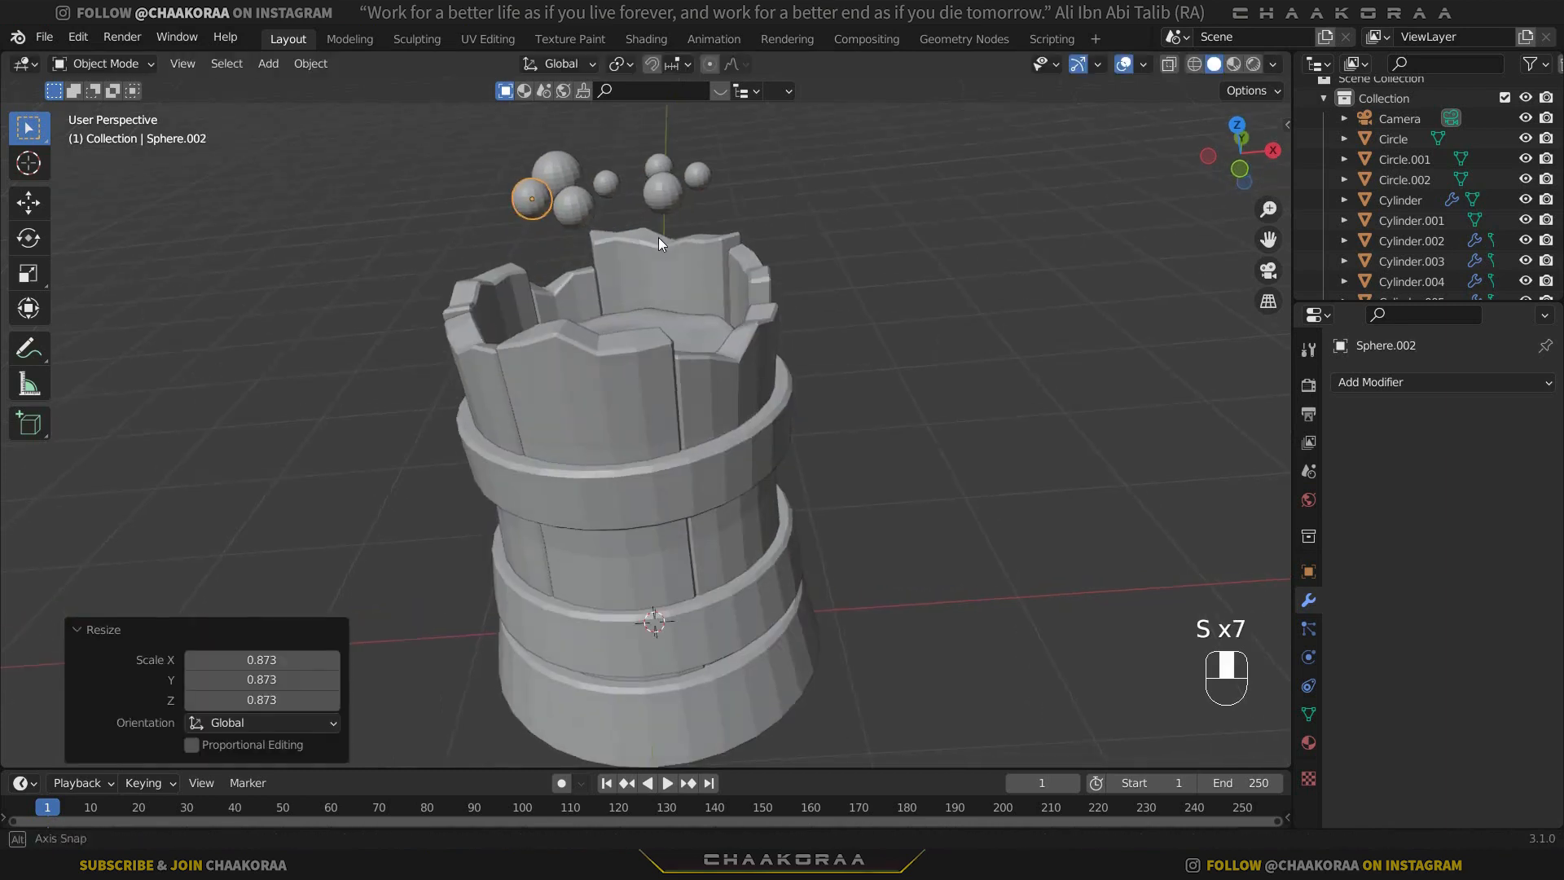
Select all the small spheres and lower them about 0.82 m in Z, partly sinking them into the inner cylinder's top.
drag(456, 134, 759, 228)
middle_drag(760, 234, 741, 319)
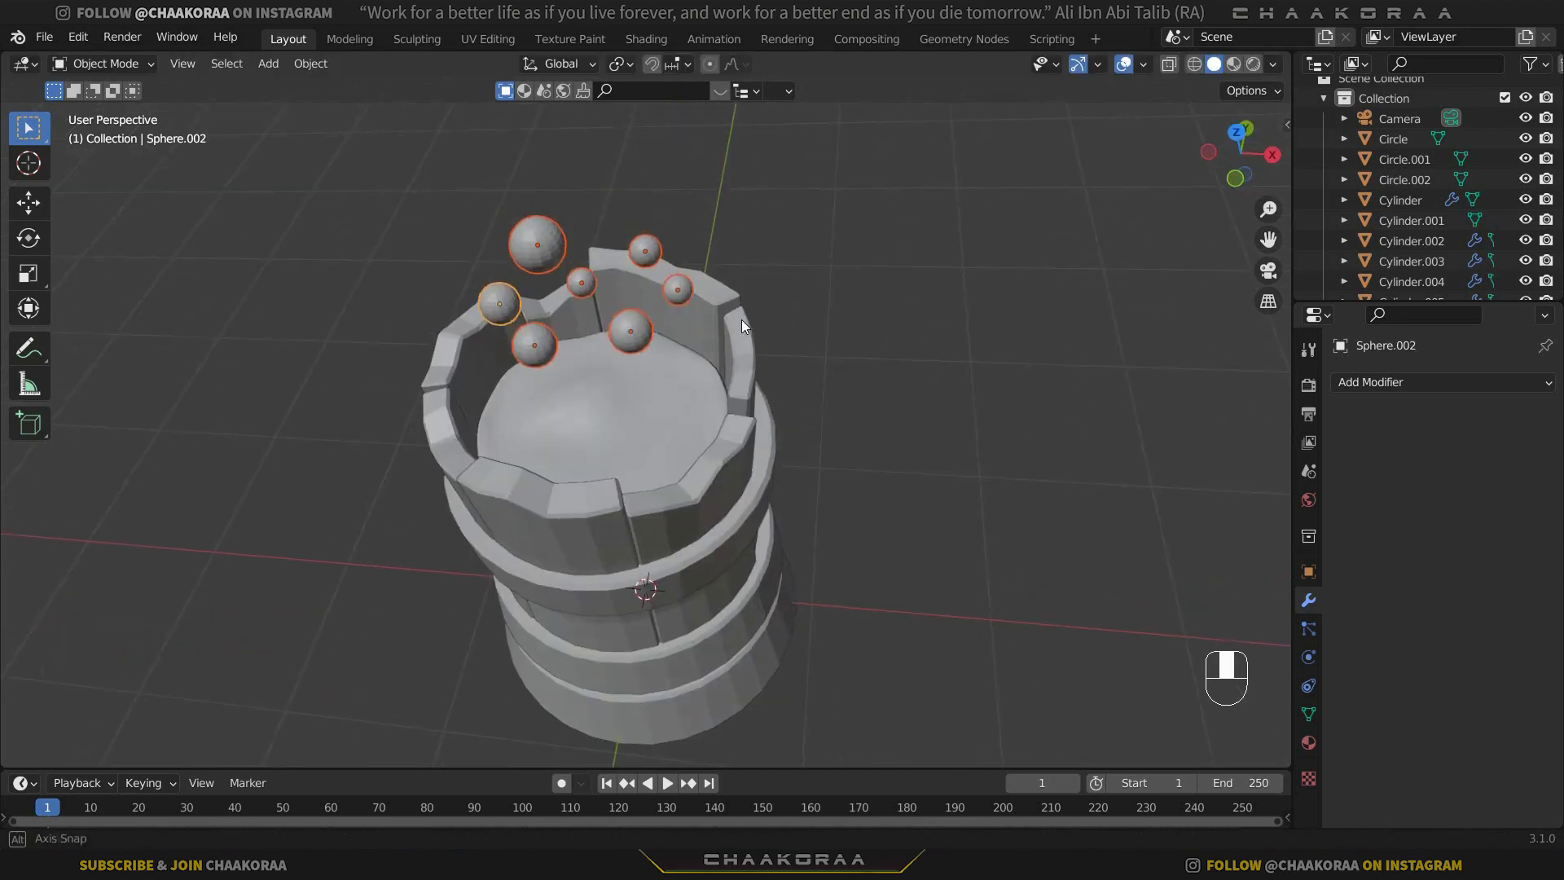
key(g)
key(z)
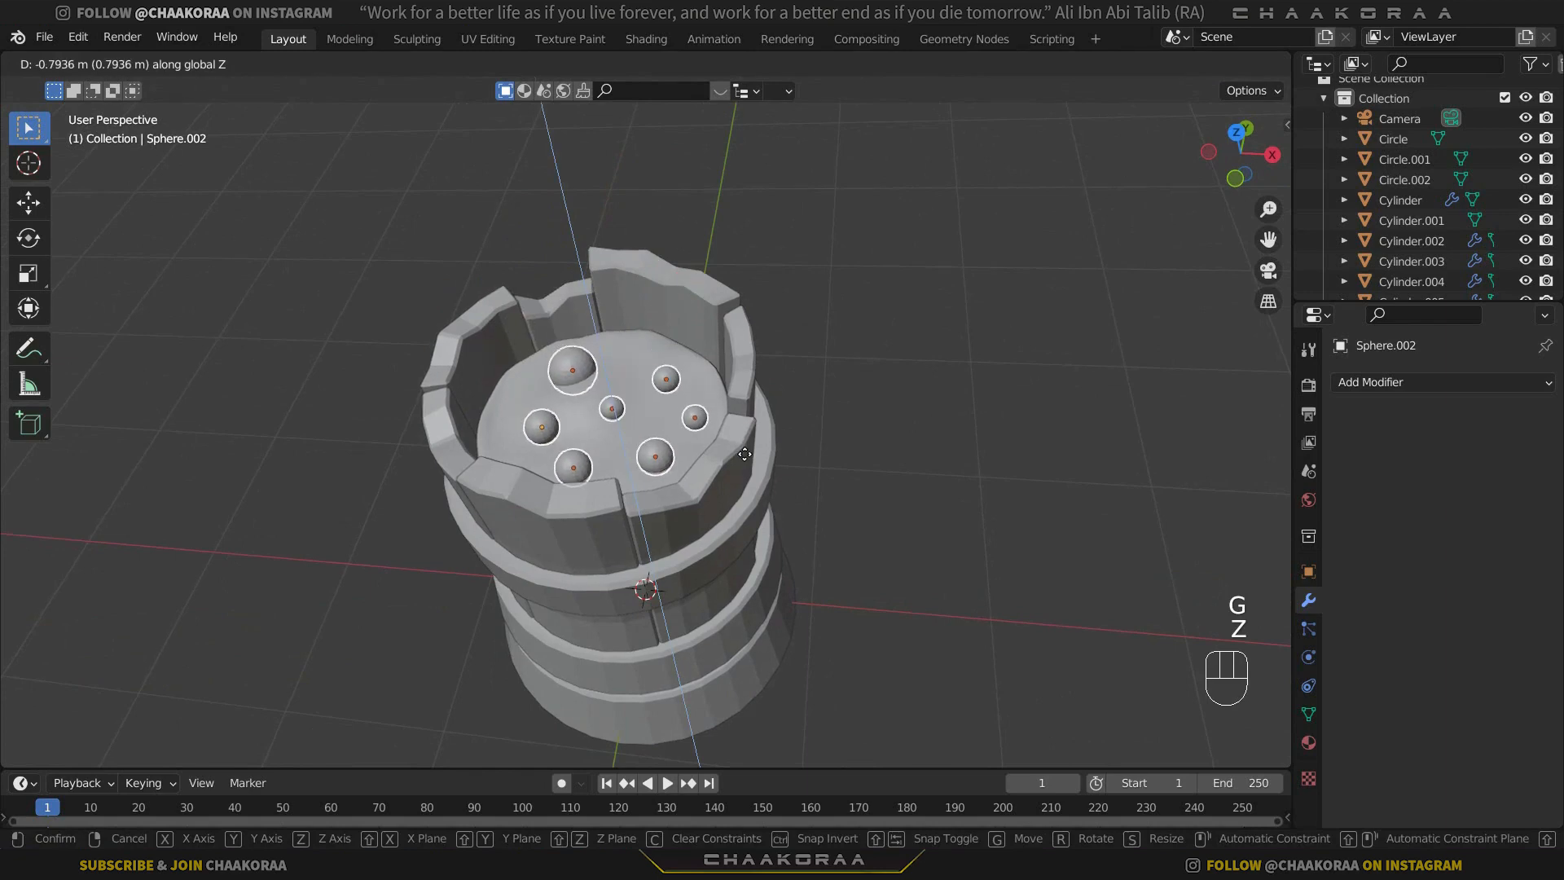
click(678, 447)
scroll(914, 342, up, 4)
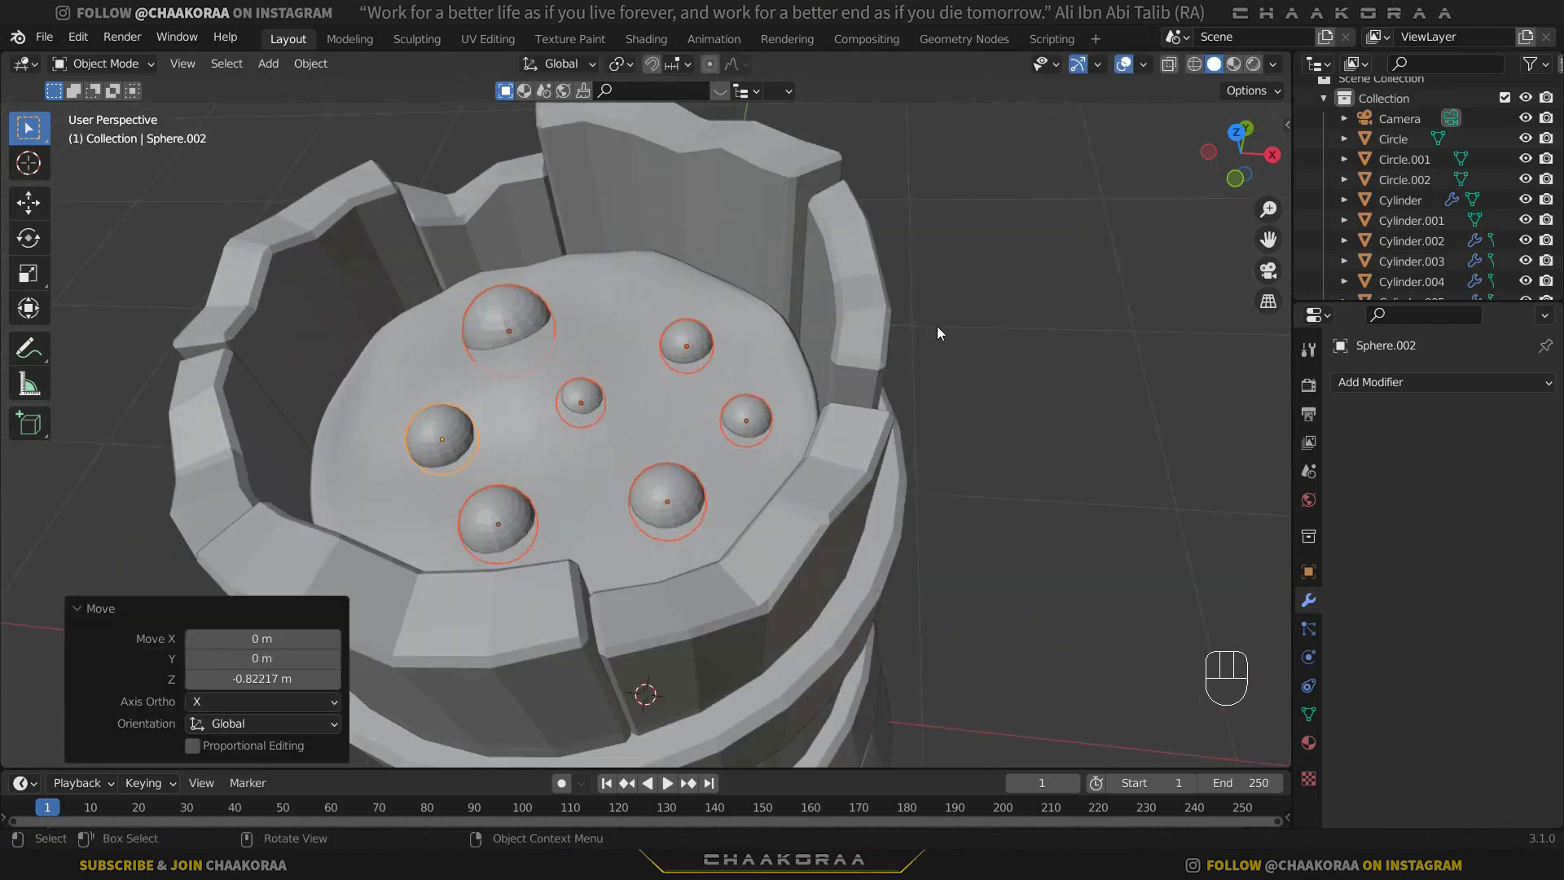
Duplicate the smallest central sphere toward the back of the inner cylinder's top and lower the copy about 0.08 m in Z.
click(937, 327)
click(597, 399)
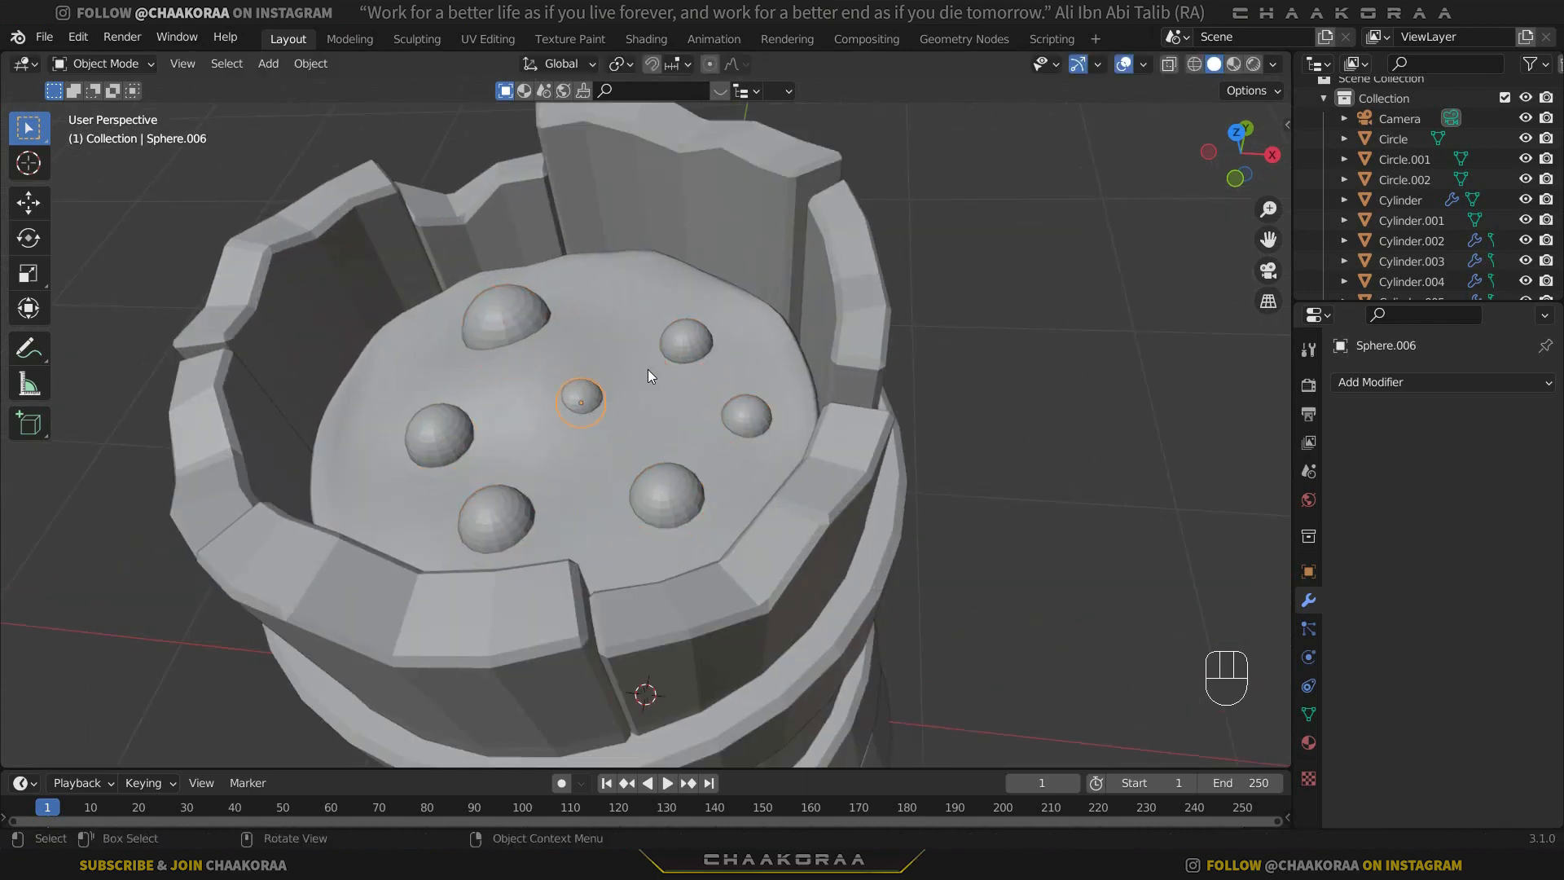
key(shift+d)
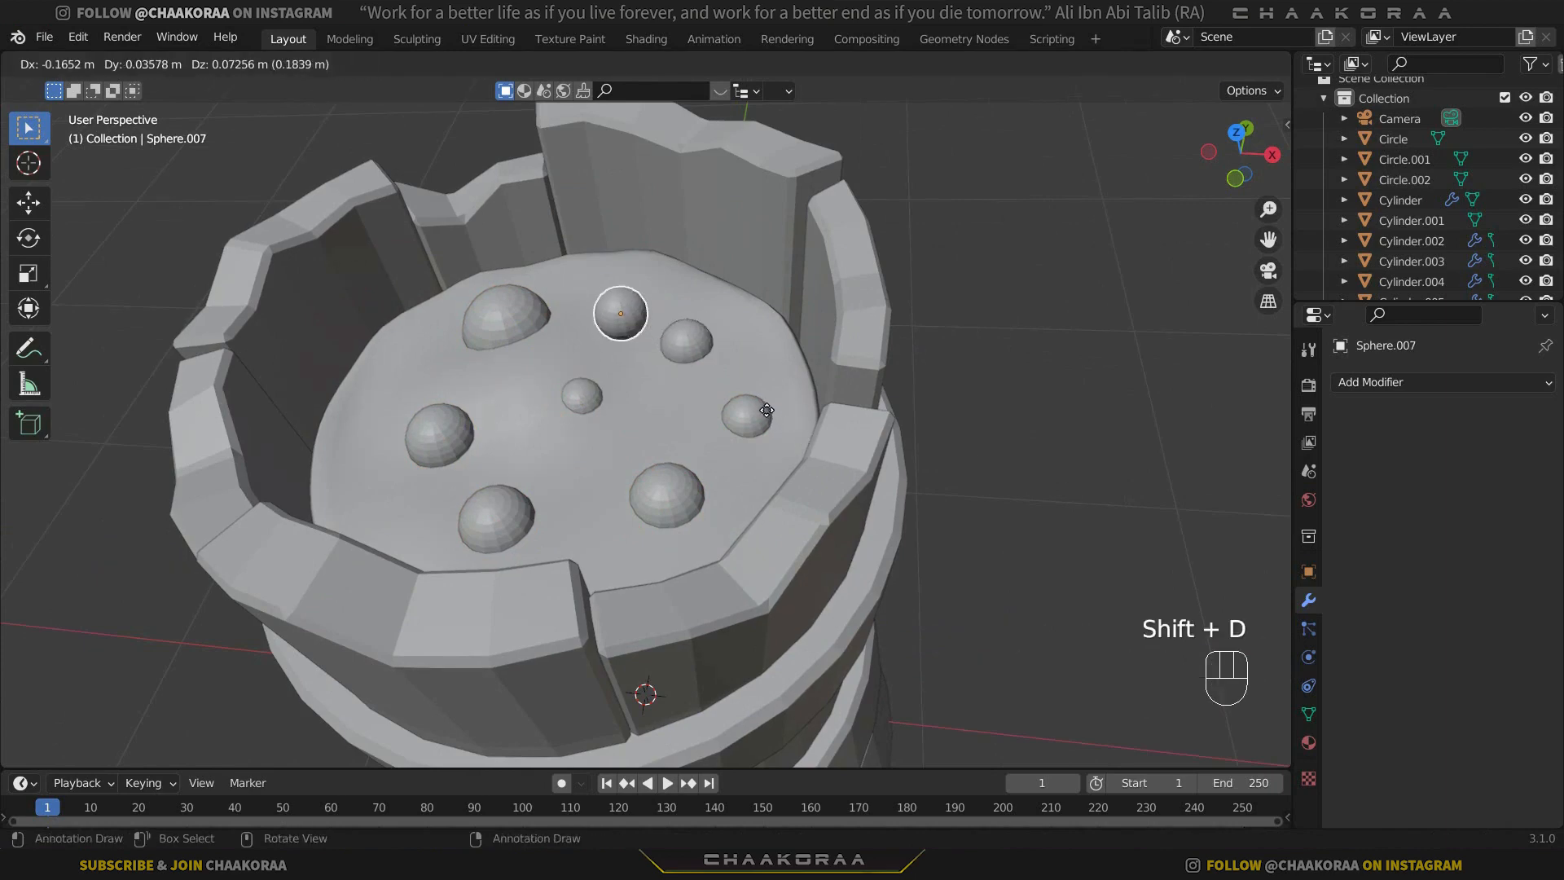
click(762, 405)
key(g)
key(z)
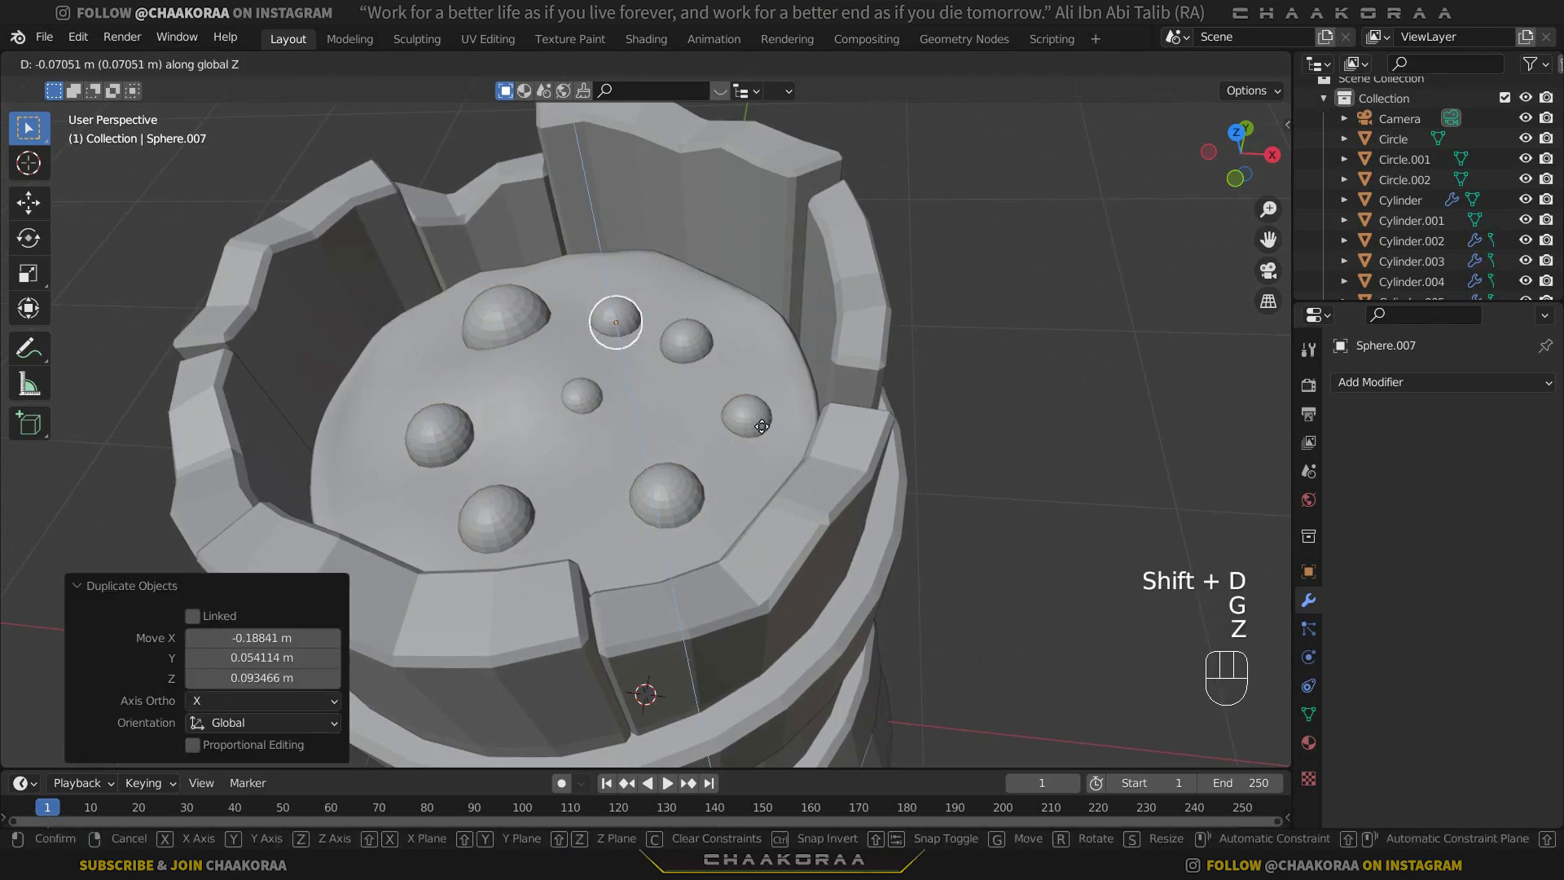
click(761, 426)
Shrink the new back sphere and shift it about 0.03 m in both Y and Z.
key(s)
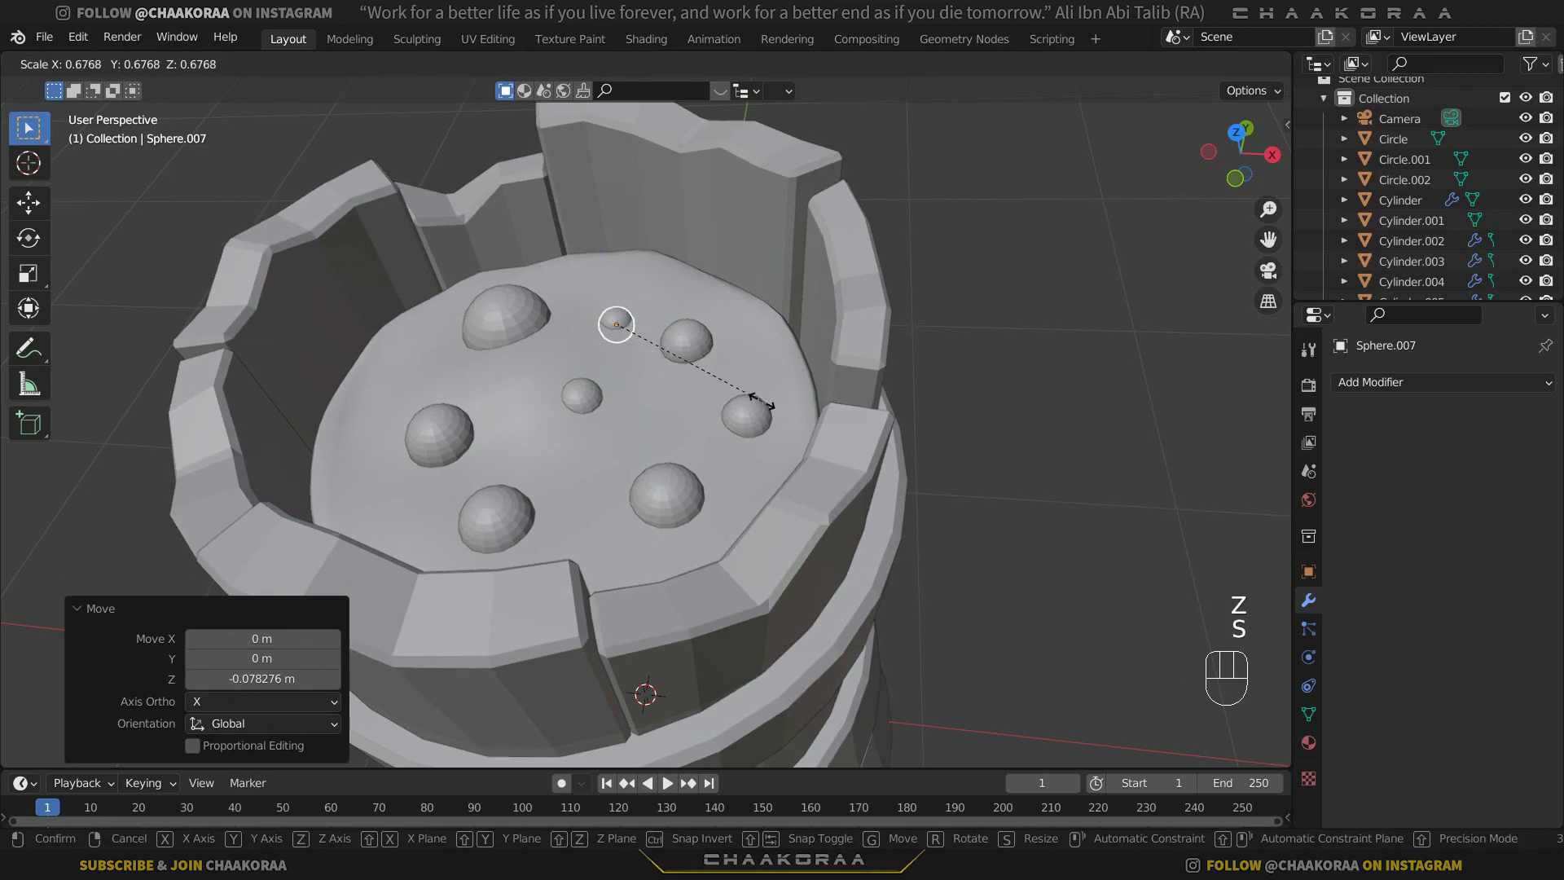
click(757, 402)
key(g)
click(754, 381)
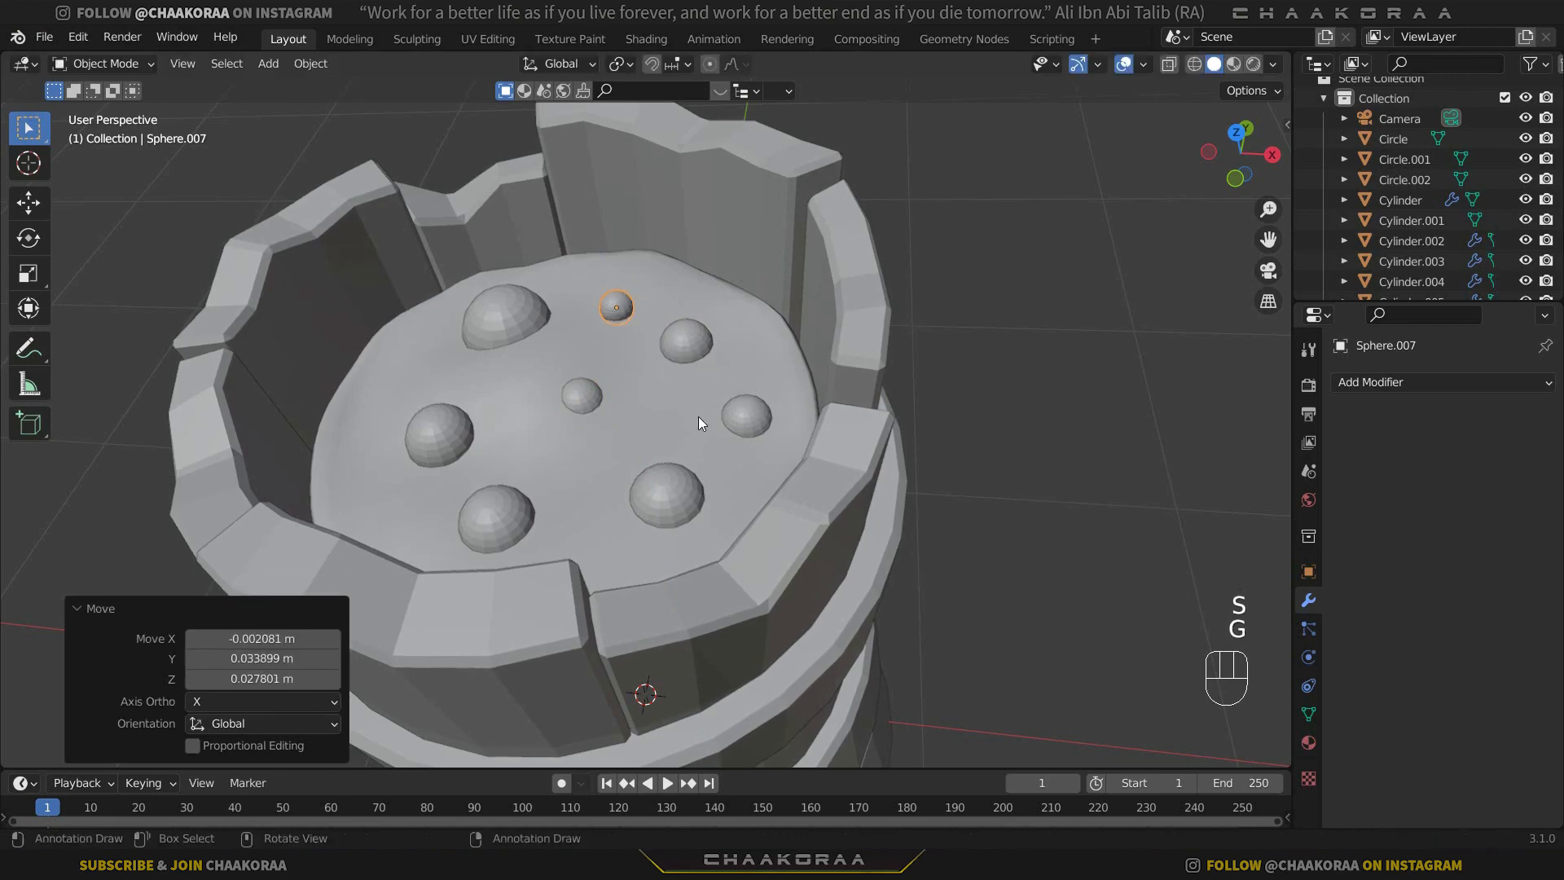
Add a 2 m cube at the world origin in right orthographic view.
scroll(848, 342, down, 3)
middle_drag(848, 342, 733, 340)
scroll(716, 388, down, 2)
middle_drag(669, 472, 648, 418)
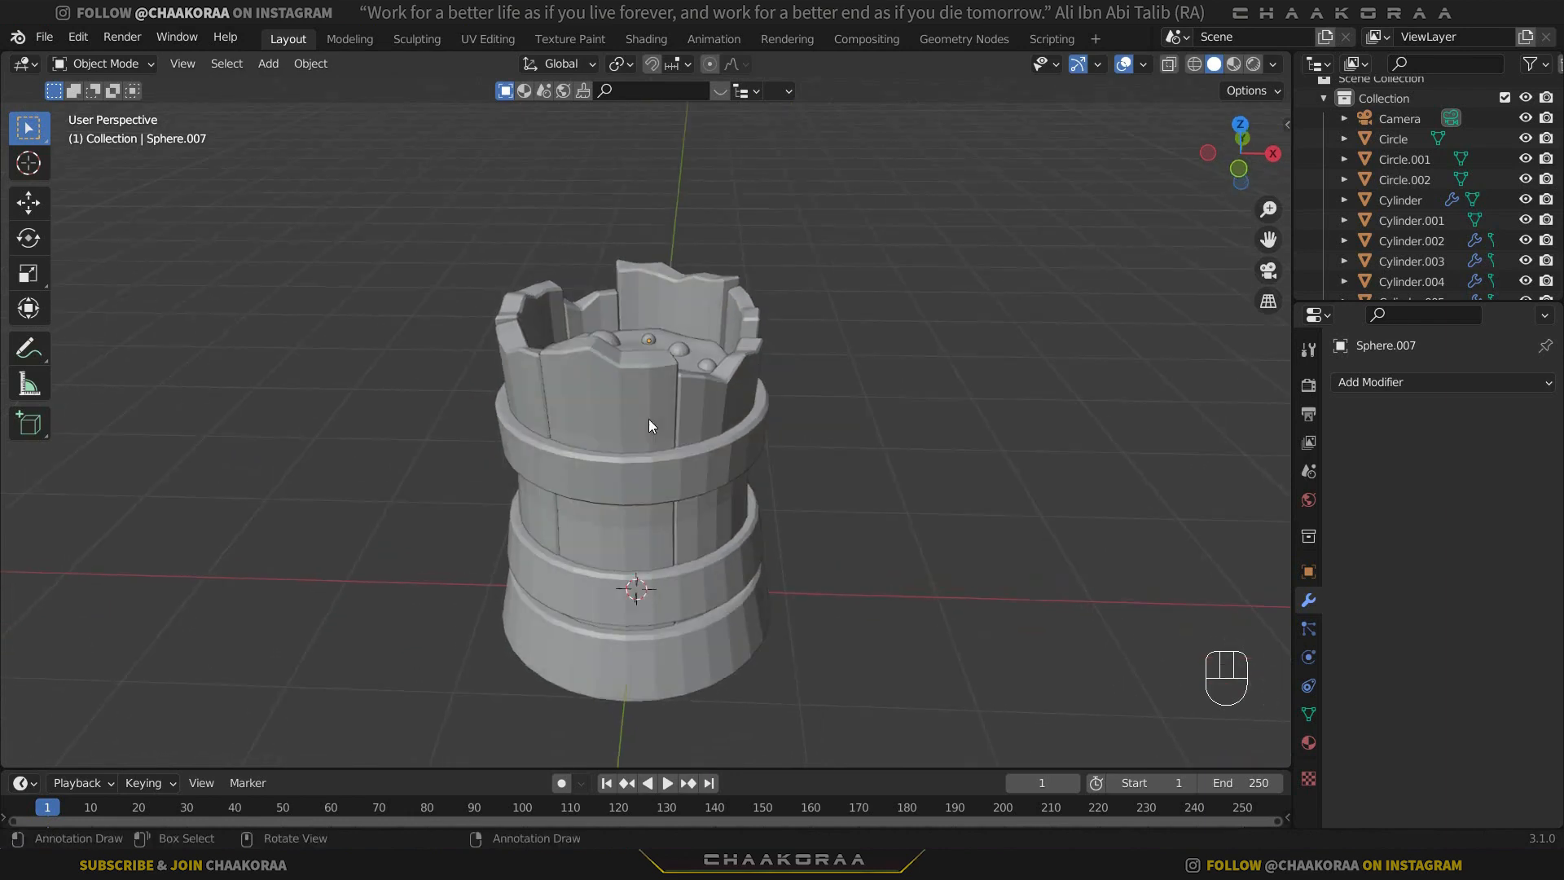
key(KP_3)
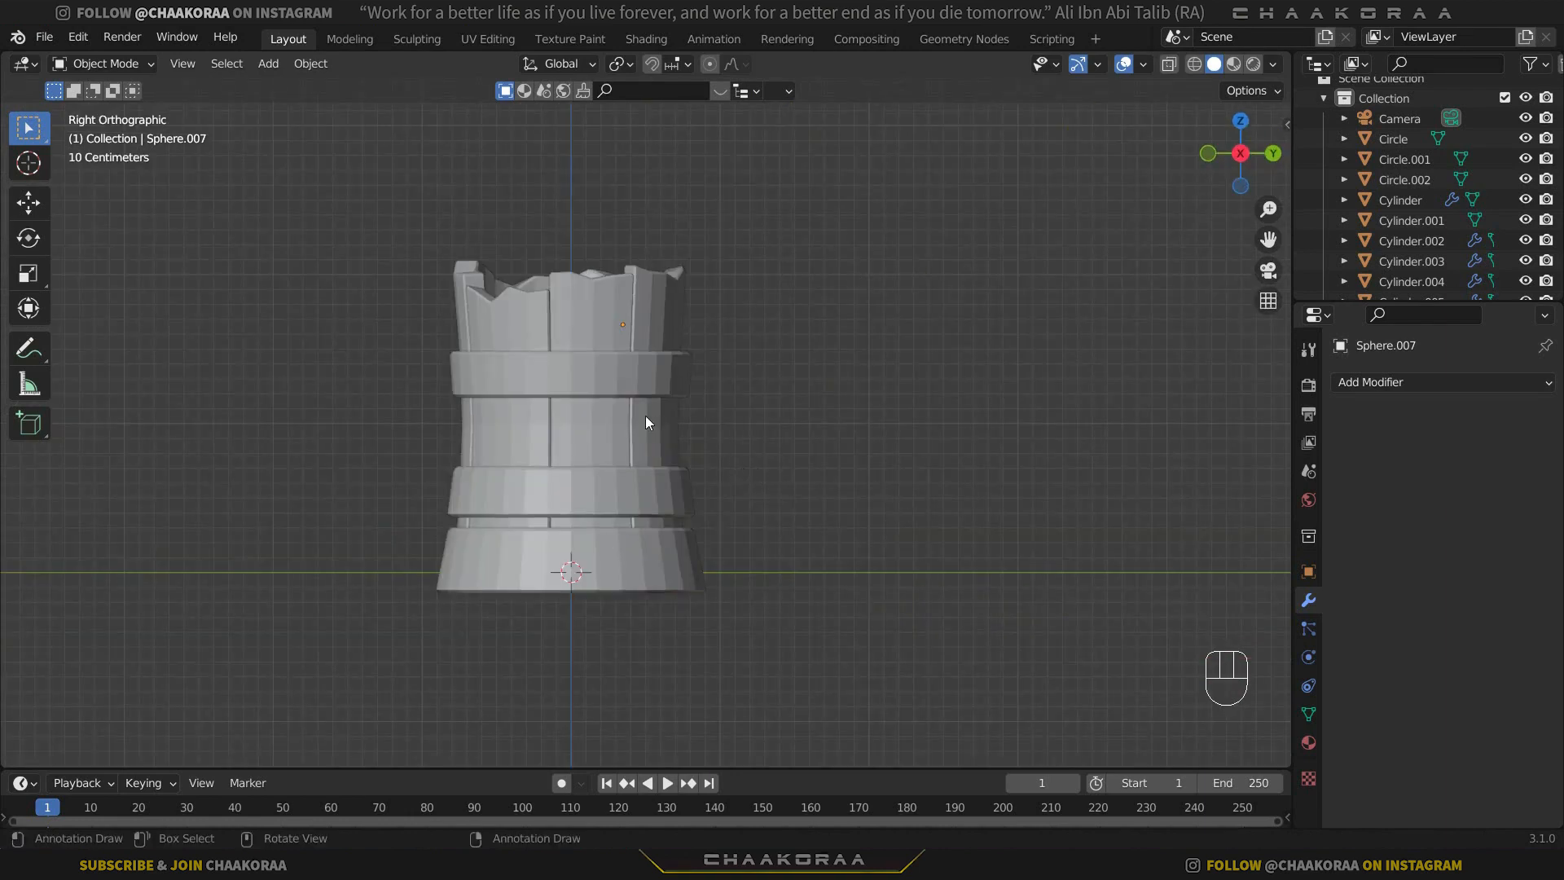
key(shift+a)
mouse_move(657, 412)
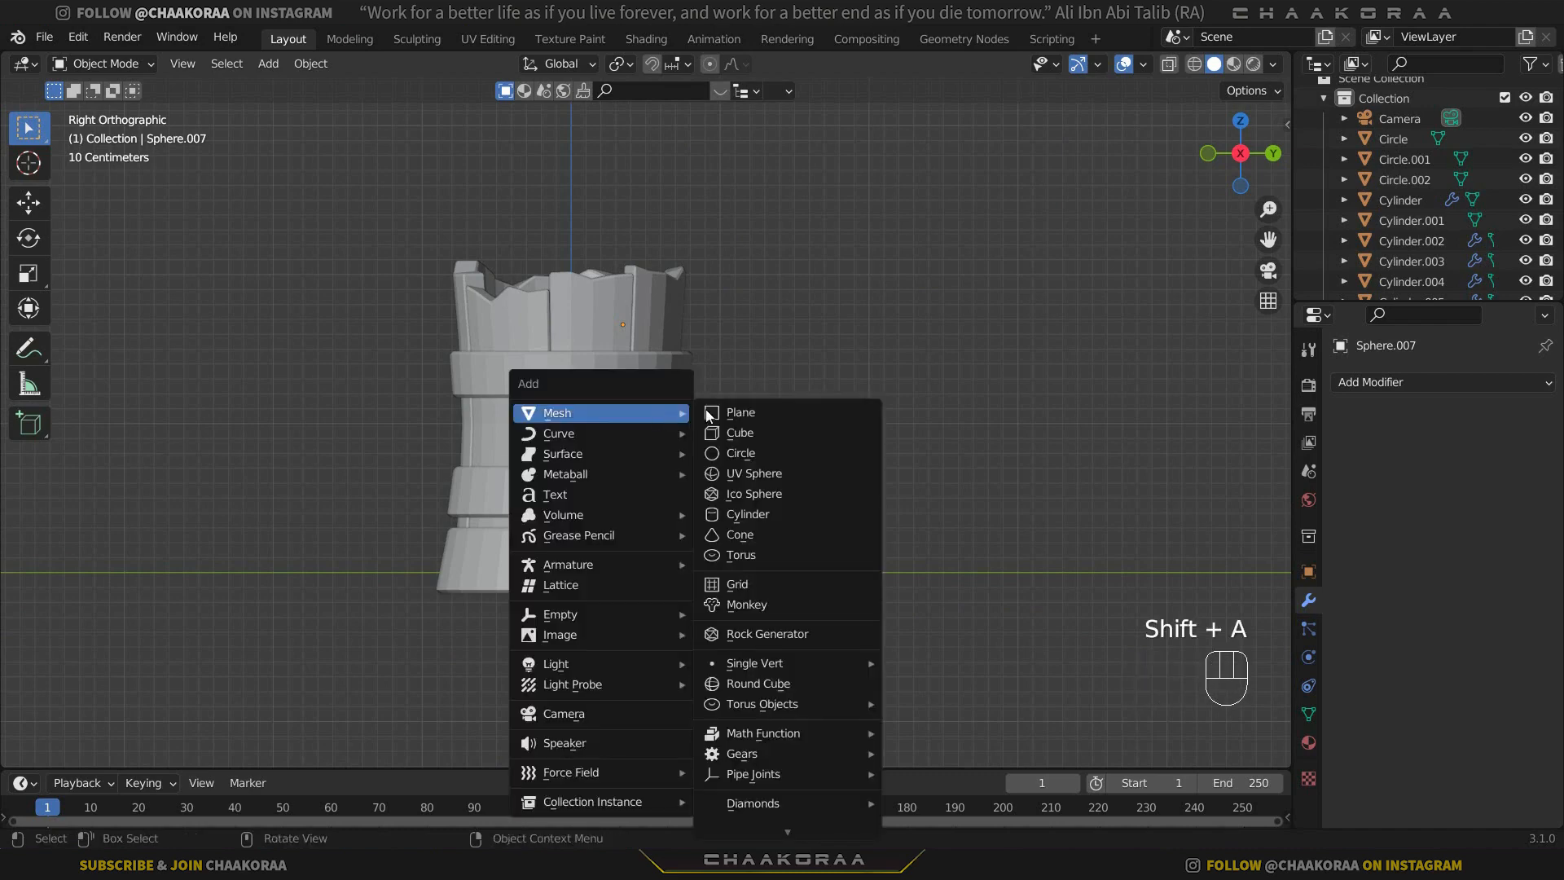
click(779, 434)
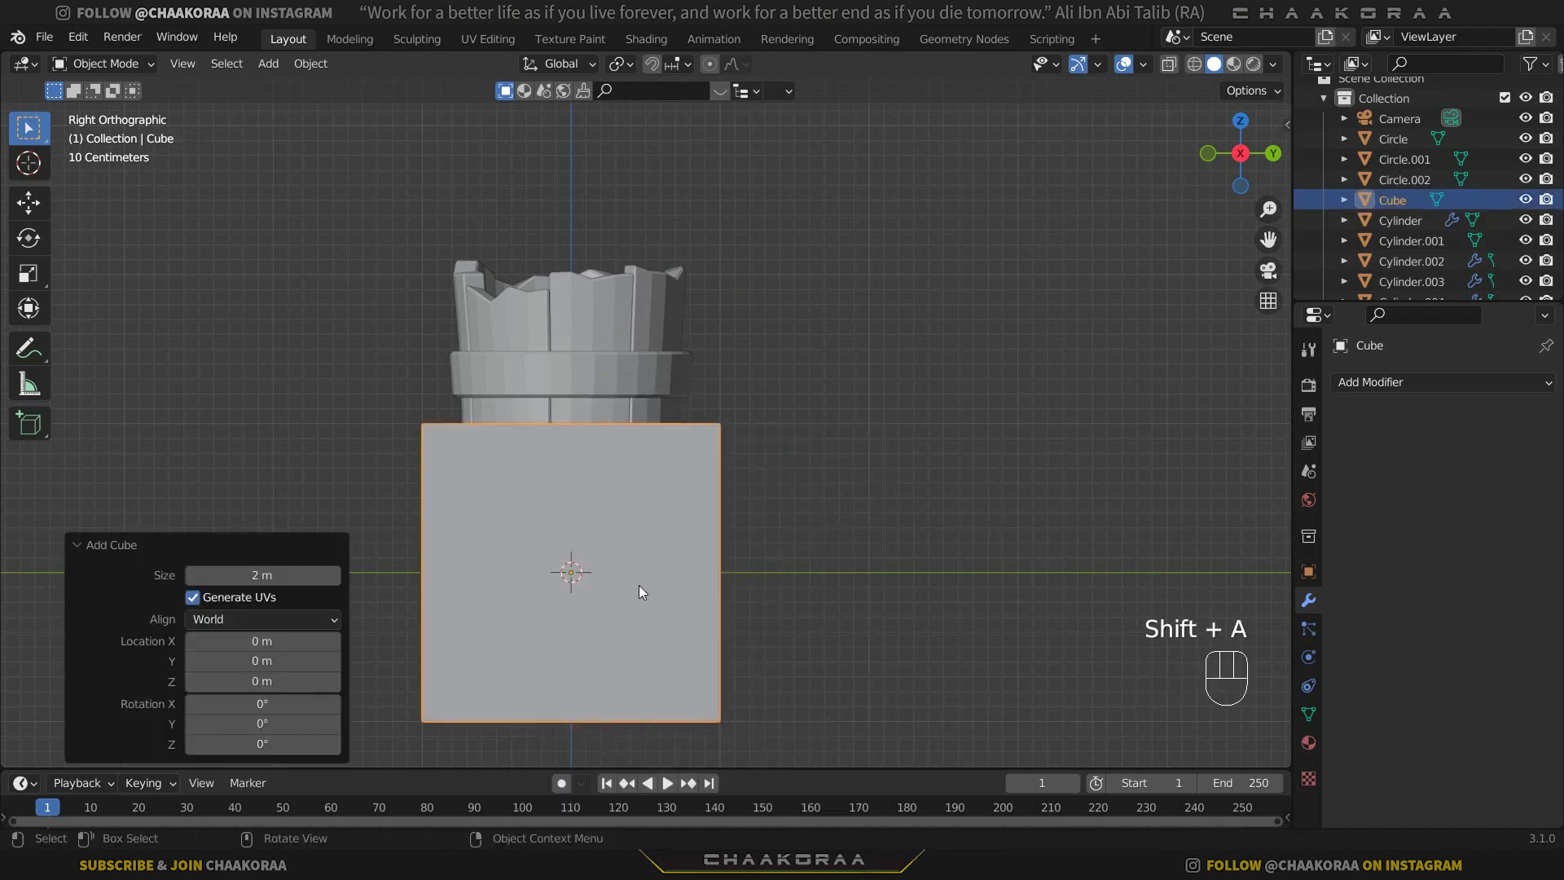
Shrink the cube to a small block and place it beside the upper wall, about 0.86 m in Y and 1.65 m in Z.
key(g)
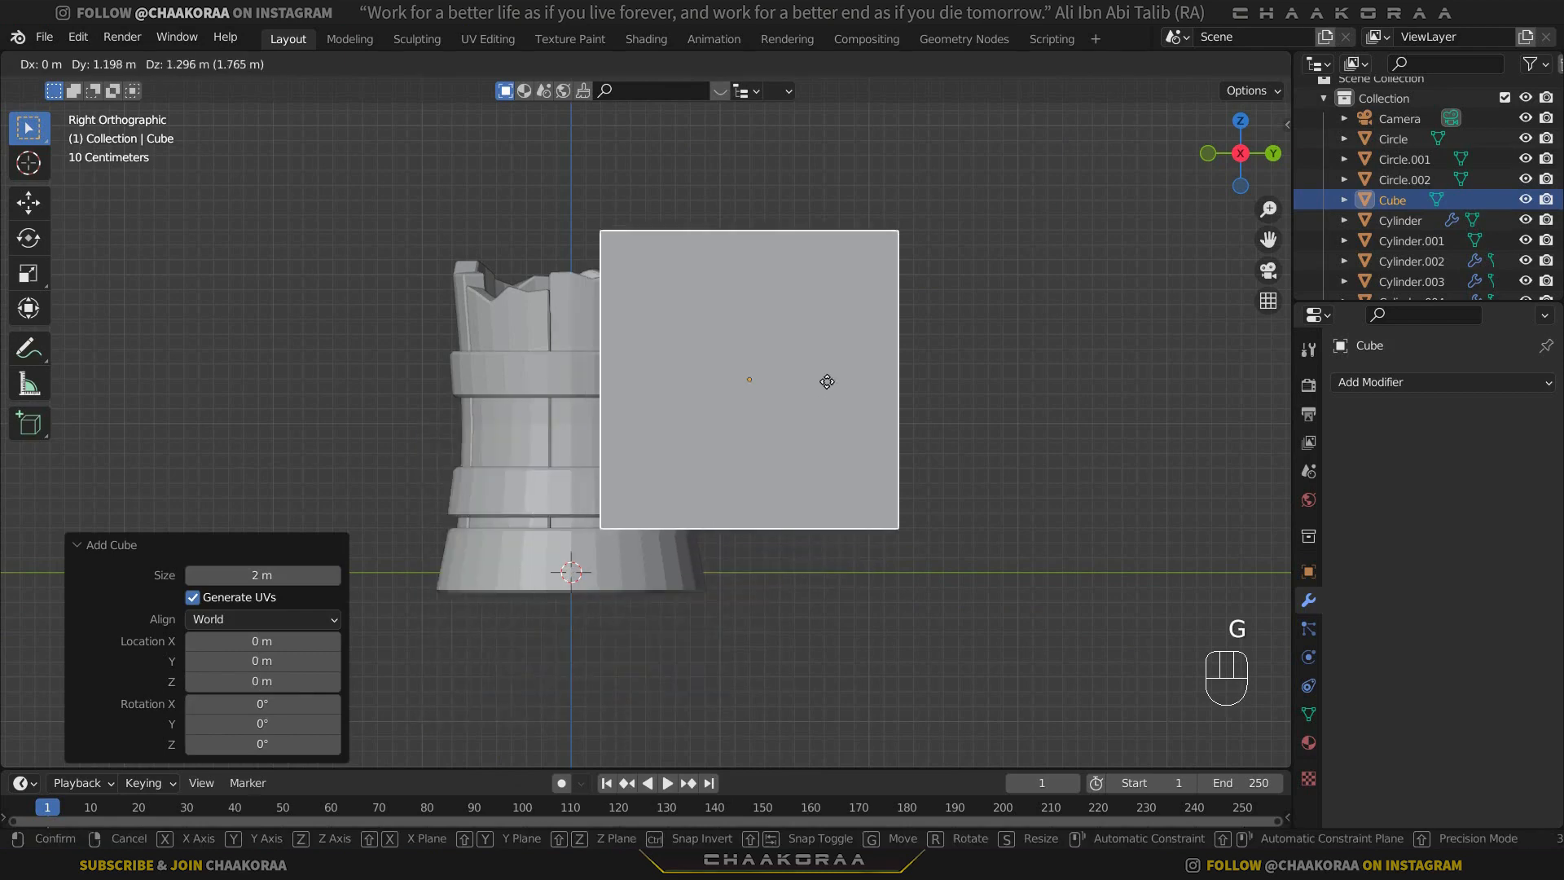
click(857, 374)
key(s)
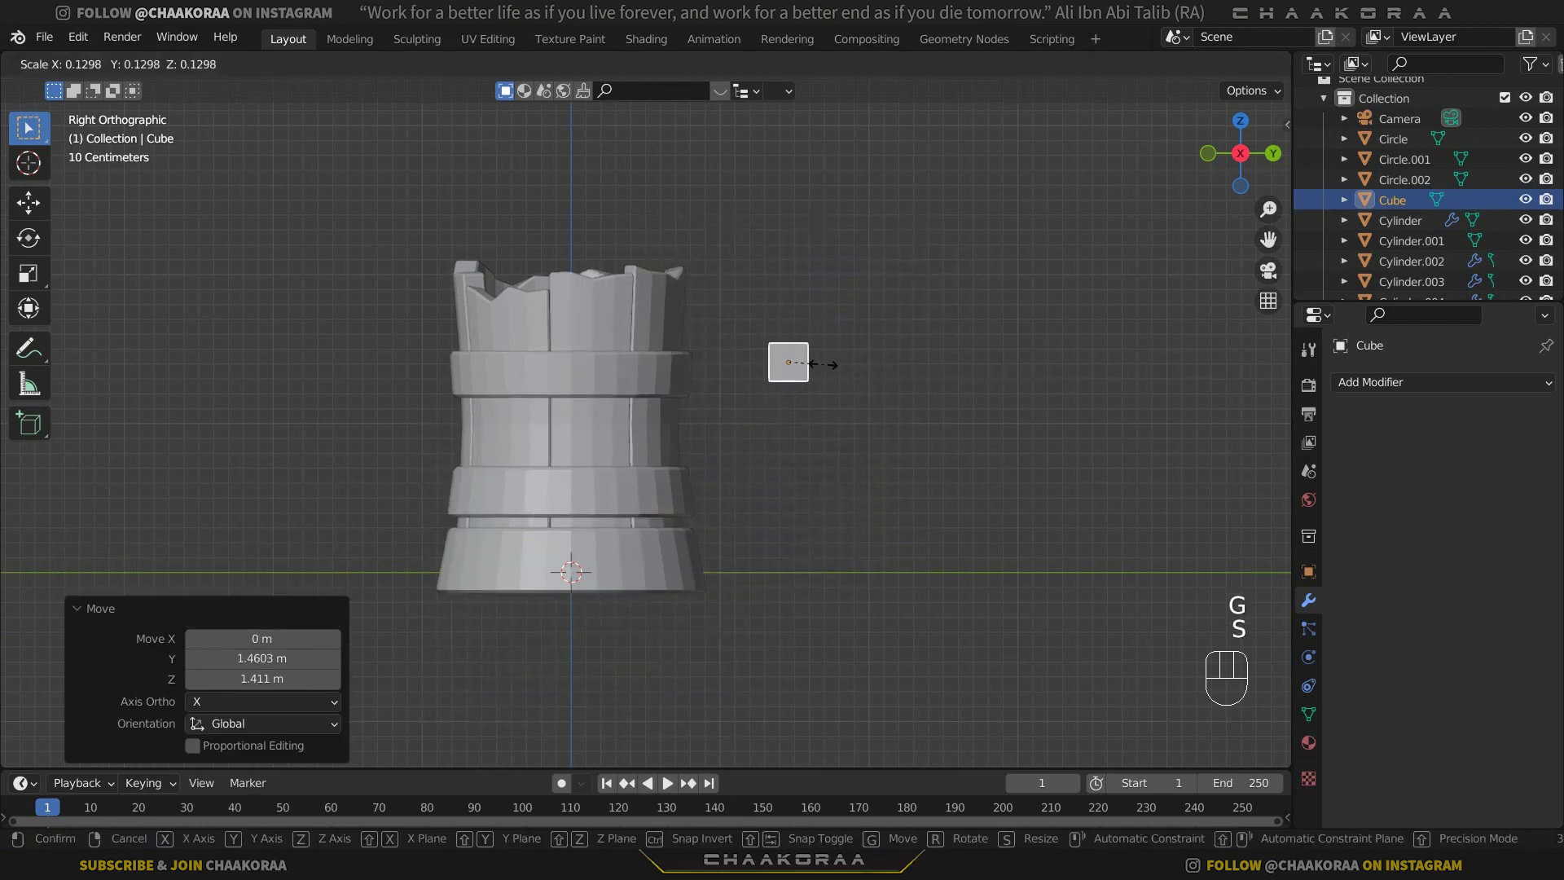
click(882, 442)
key(g)
click(751, 394)
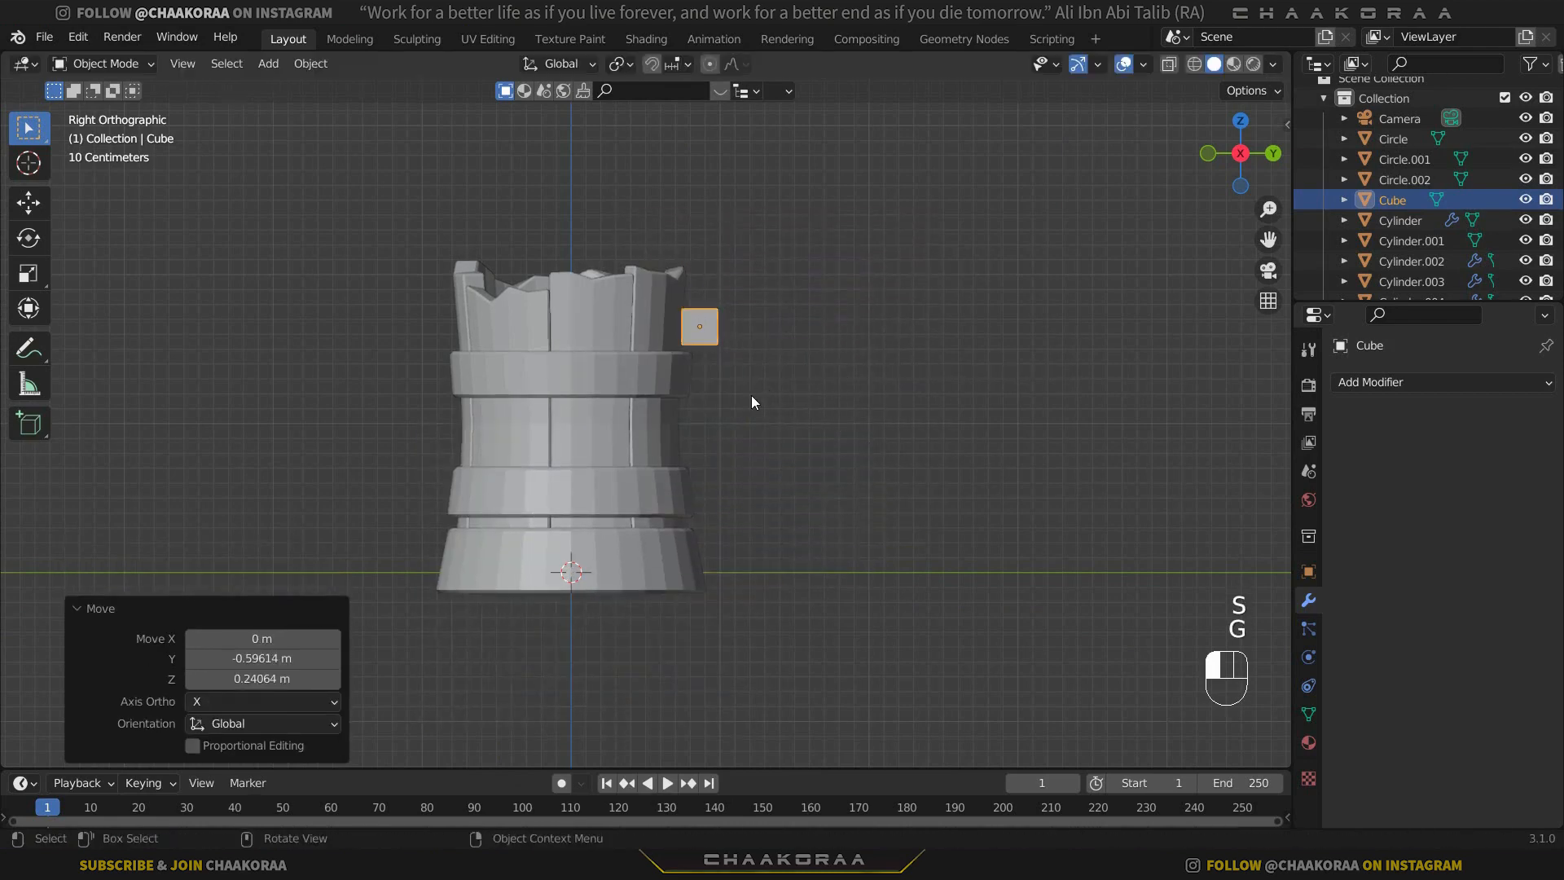
Apply the small cube's scale.
scroll(751, 394, up, 4)
shift+middle_drag(822, 362, 701, 428)
scroll(696, 420, down, 3)
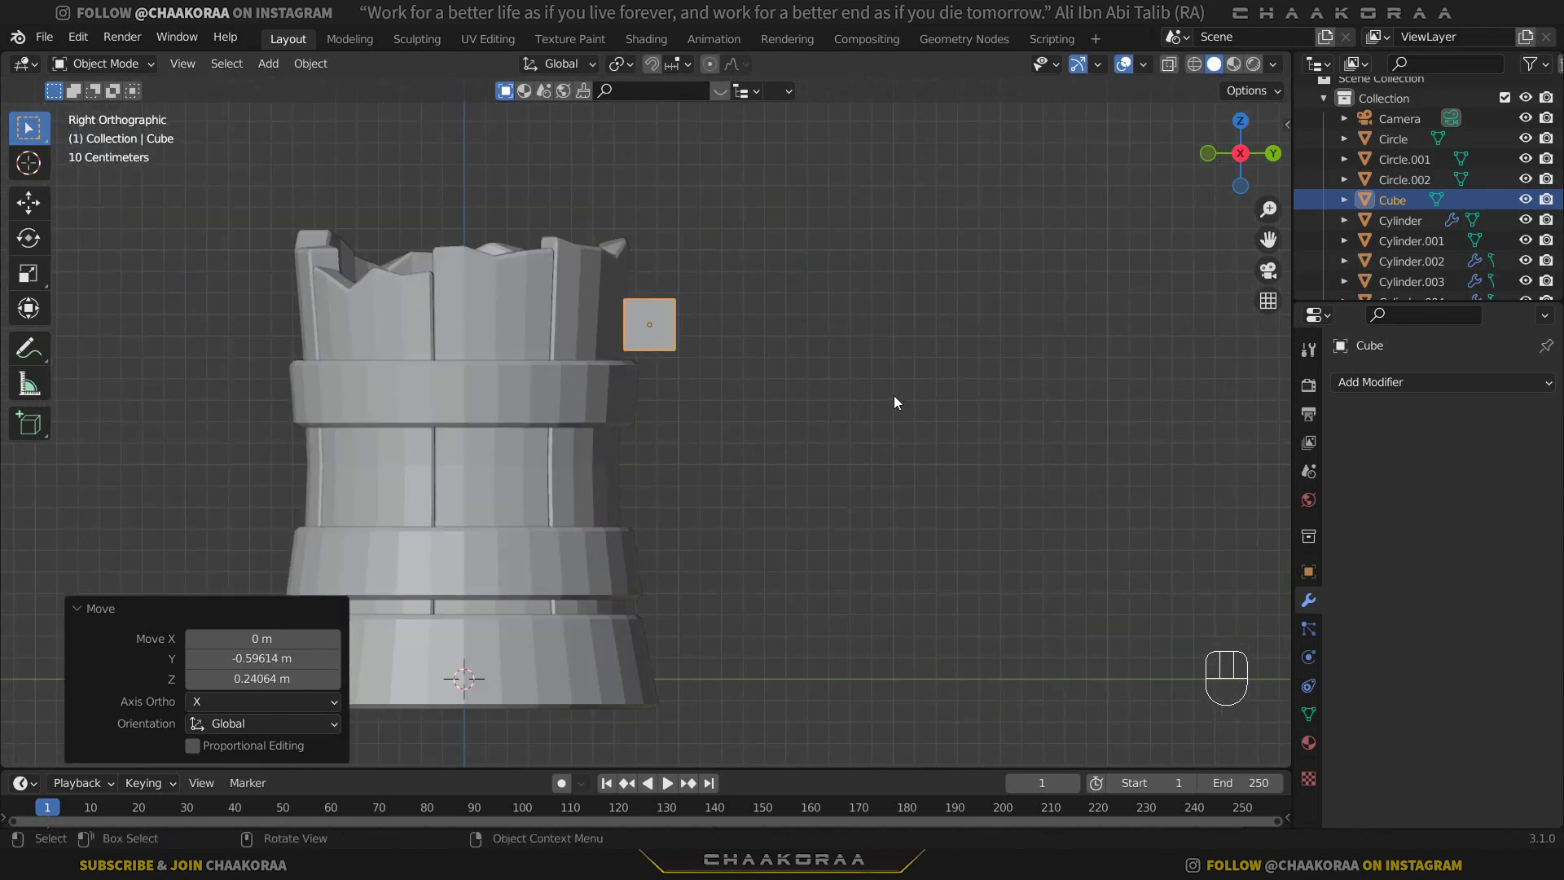
key(ctrl+a)
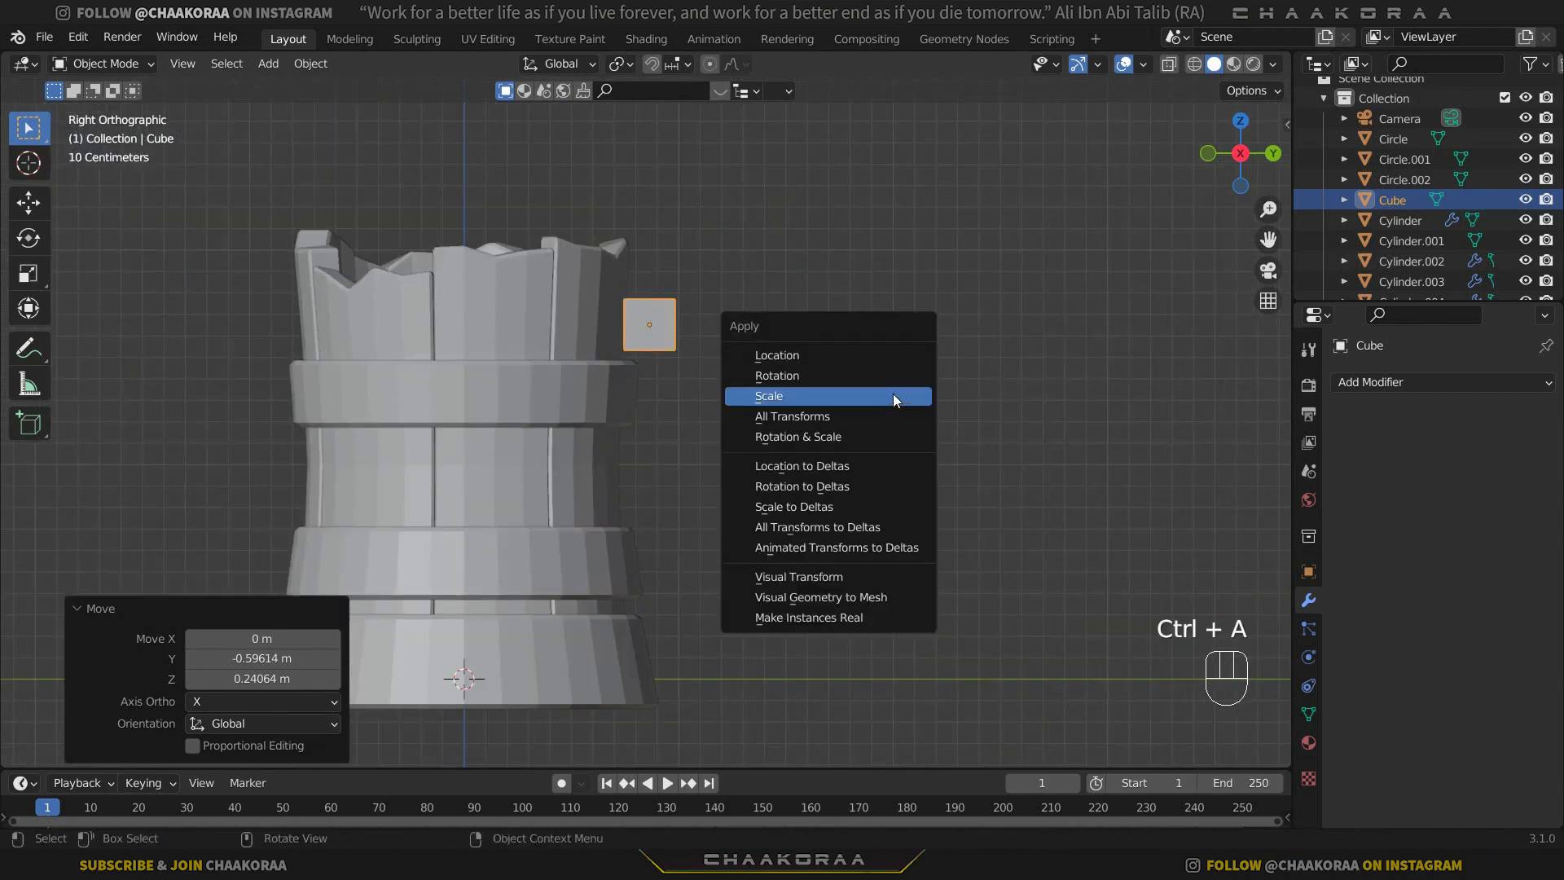
click(803, 397)
In Edit Mode with X-ray on, select the cube's wall-side vertices, rotate them about 4.95° and move them into the wall.
key(Tab)
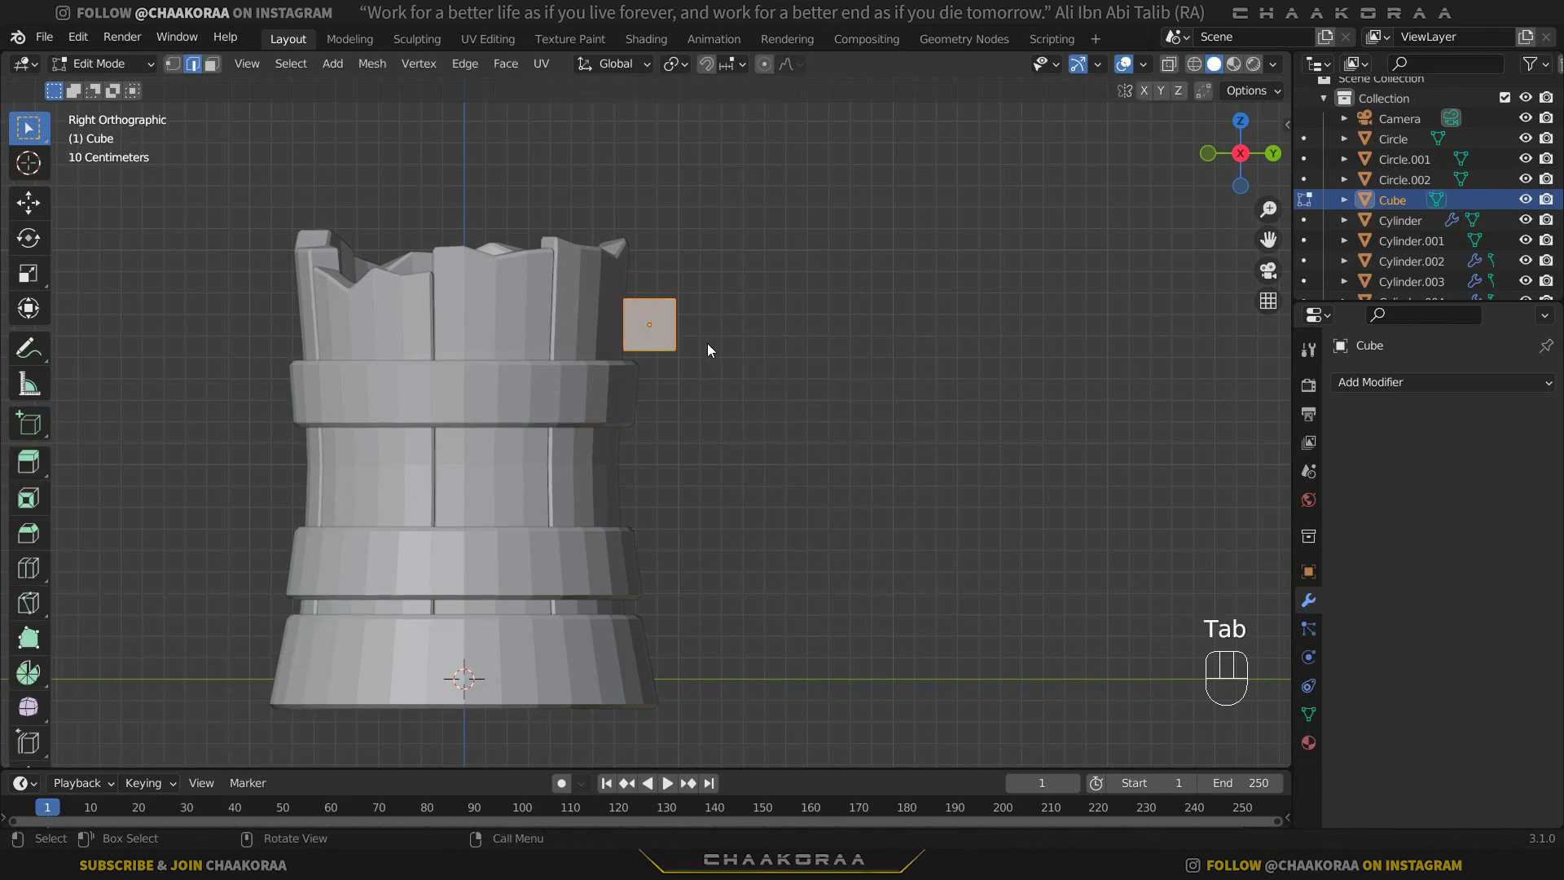
key(alt+z)
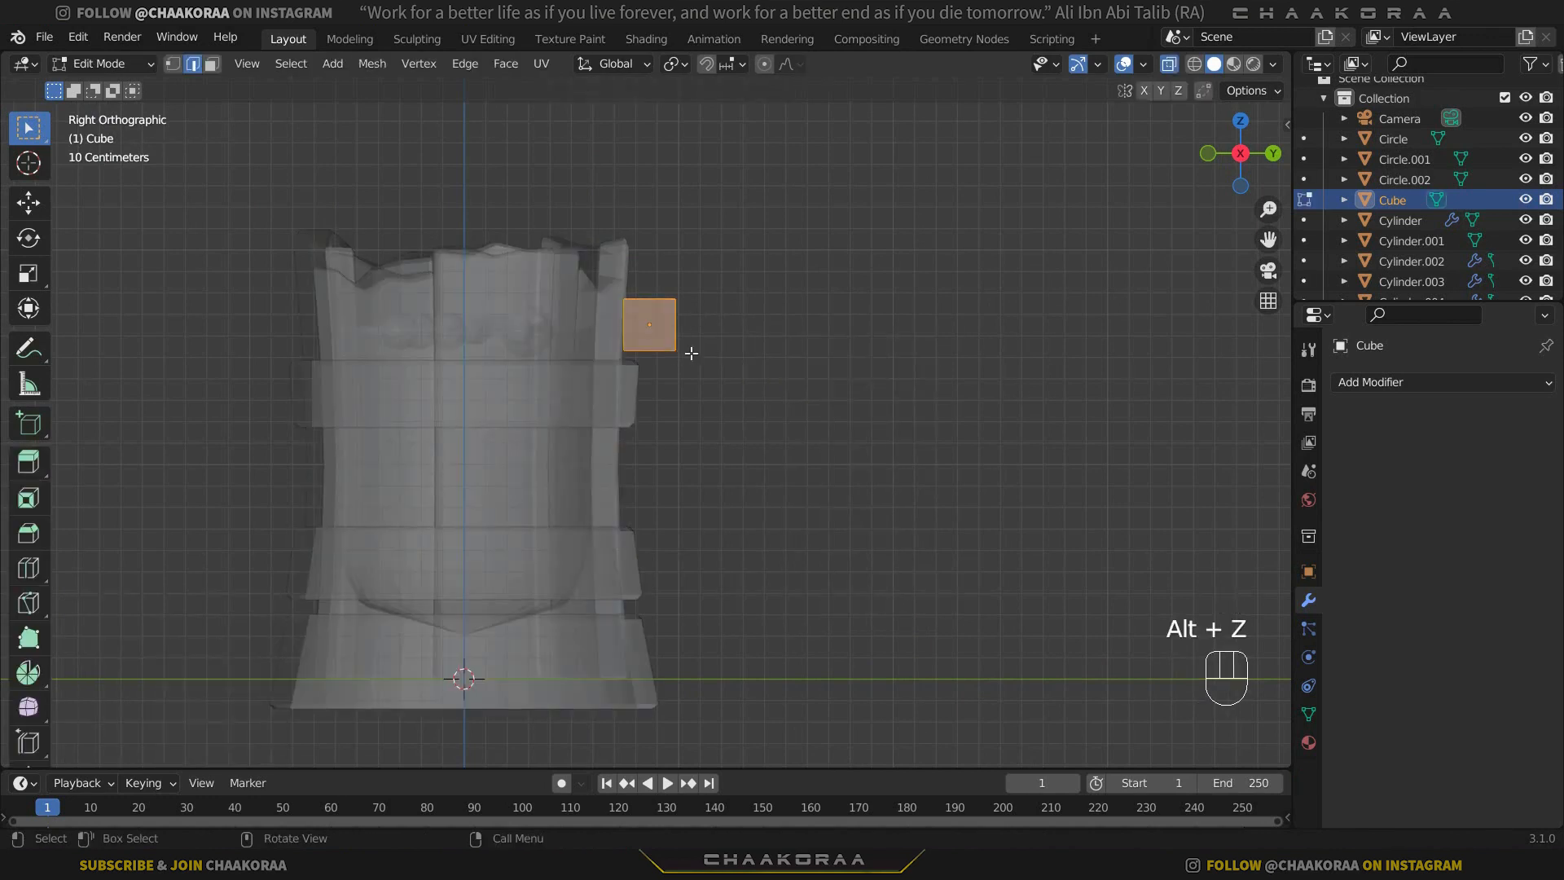
click(174, 65)
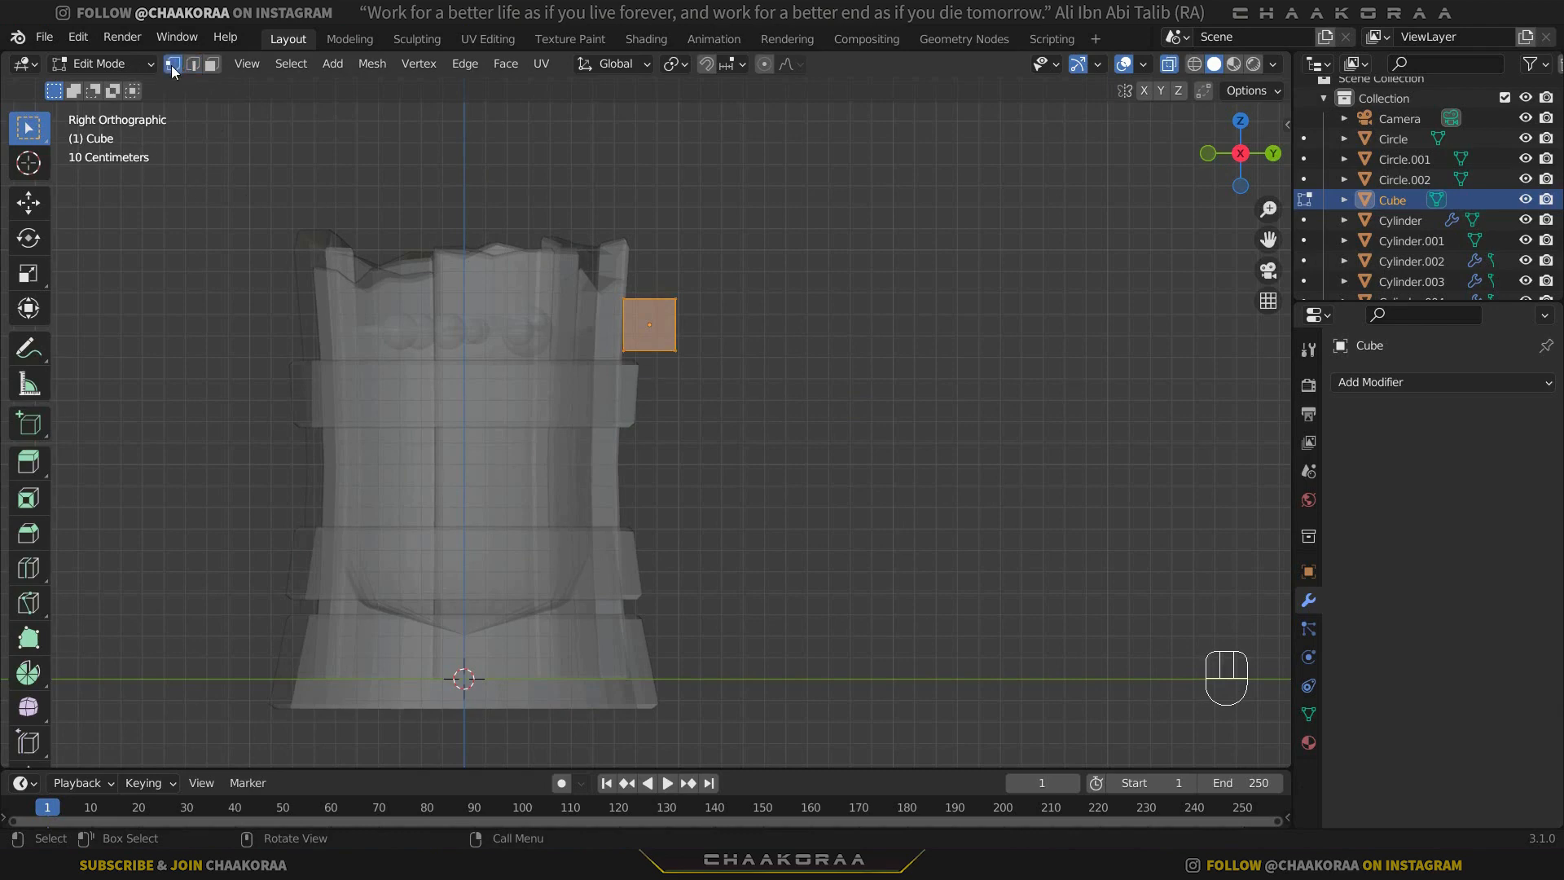
drag(642, 283, 571, 409)
scroll(741, 382, up, 1)
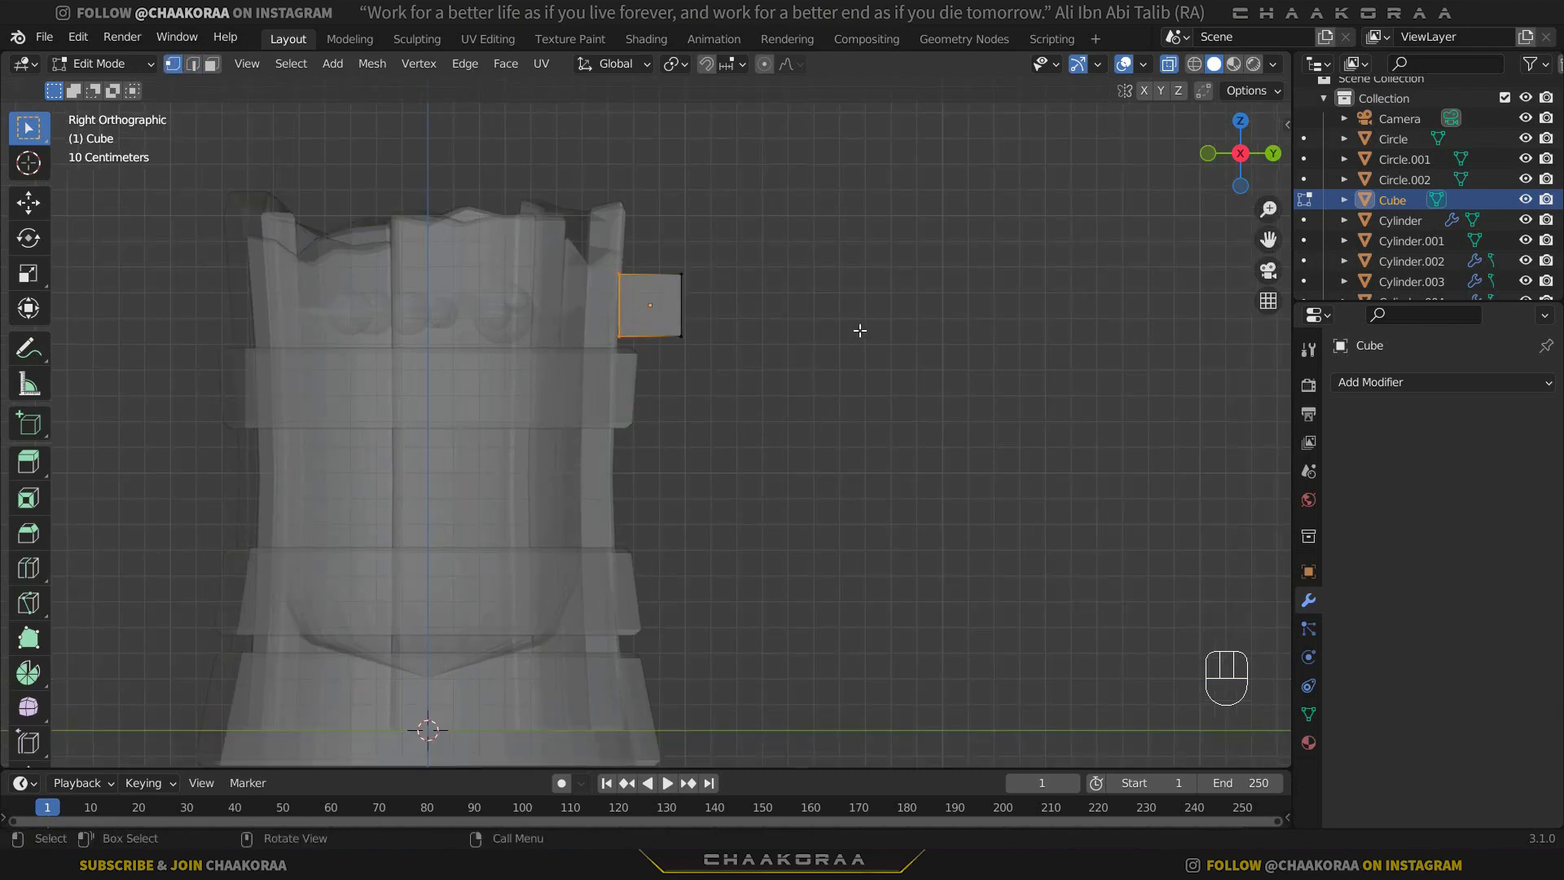
key(r)
click(865, 359)
key(g)
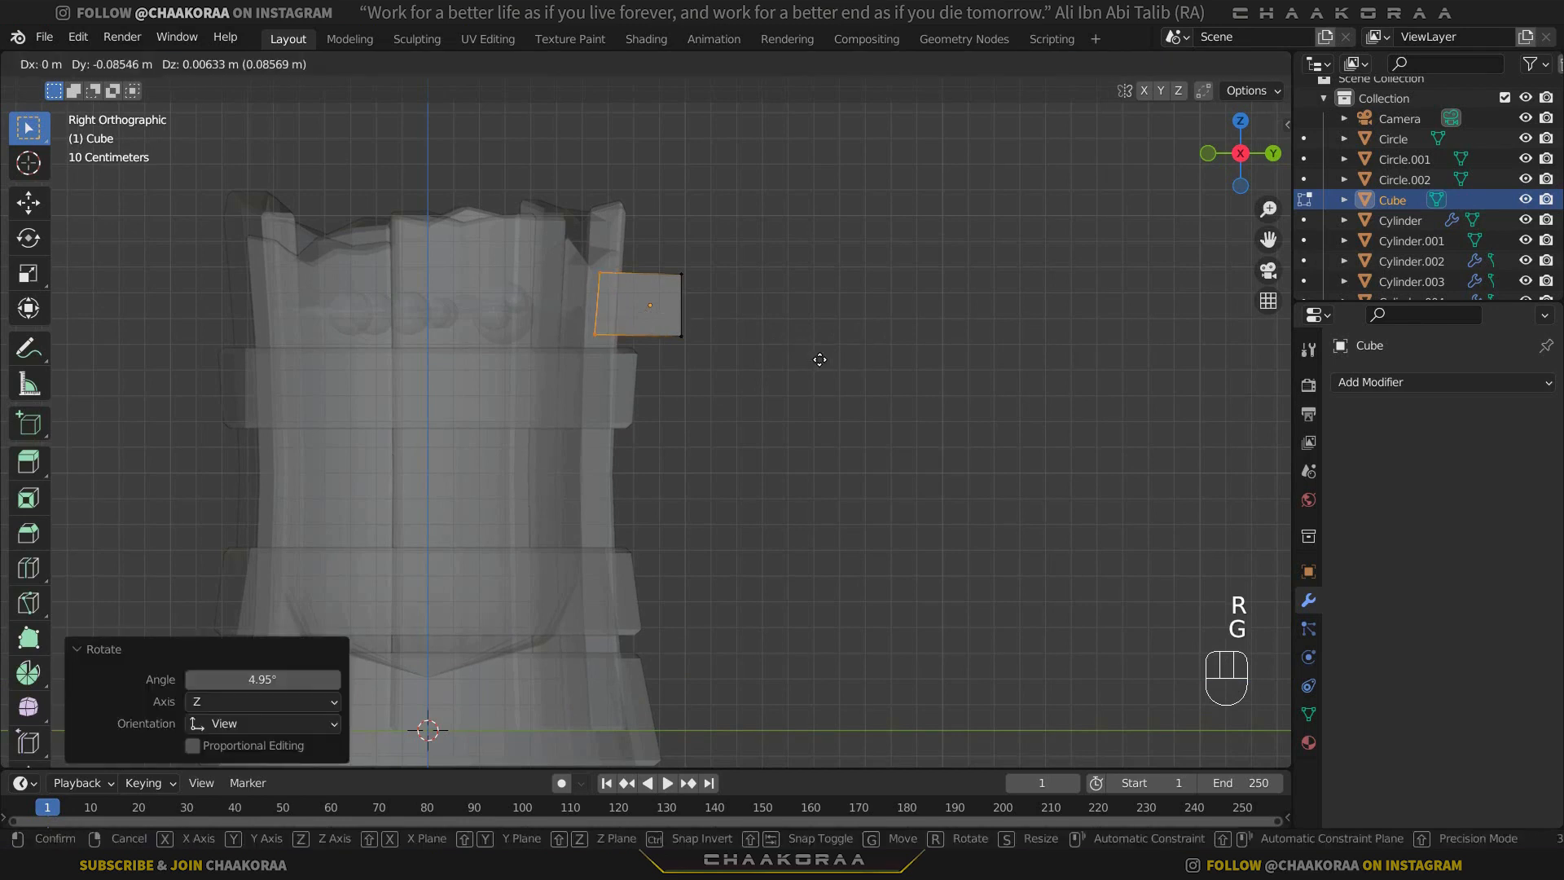
click(819, 359)
key(g)
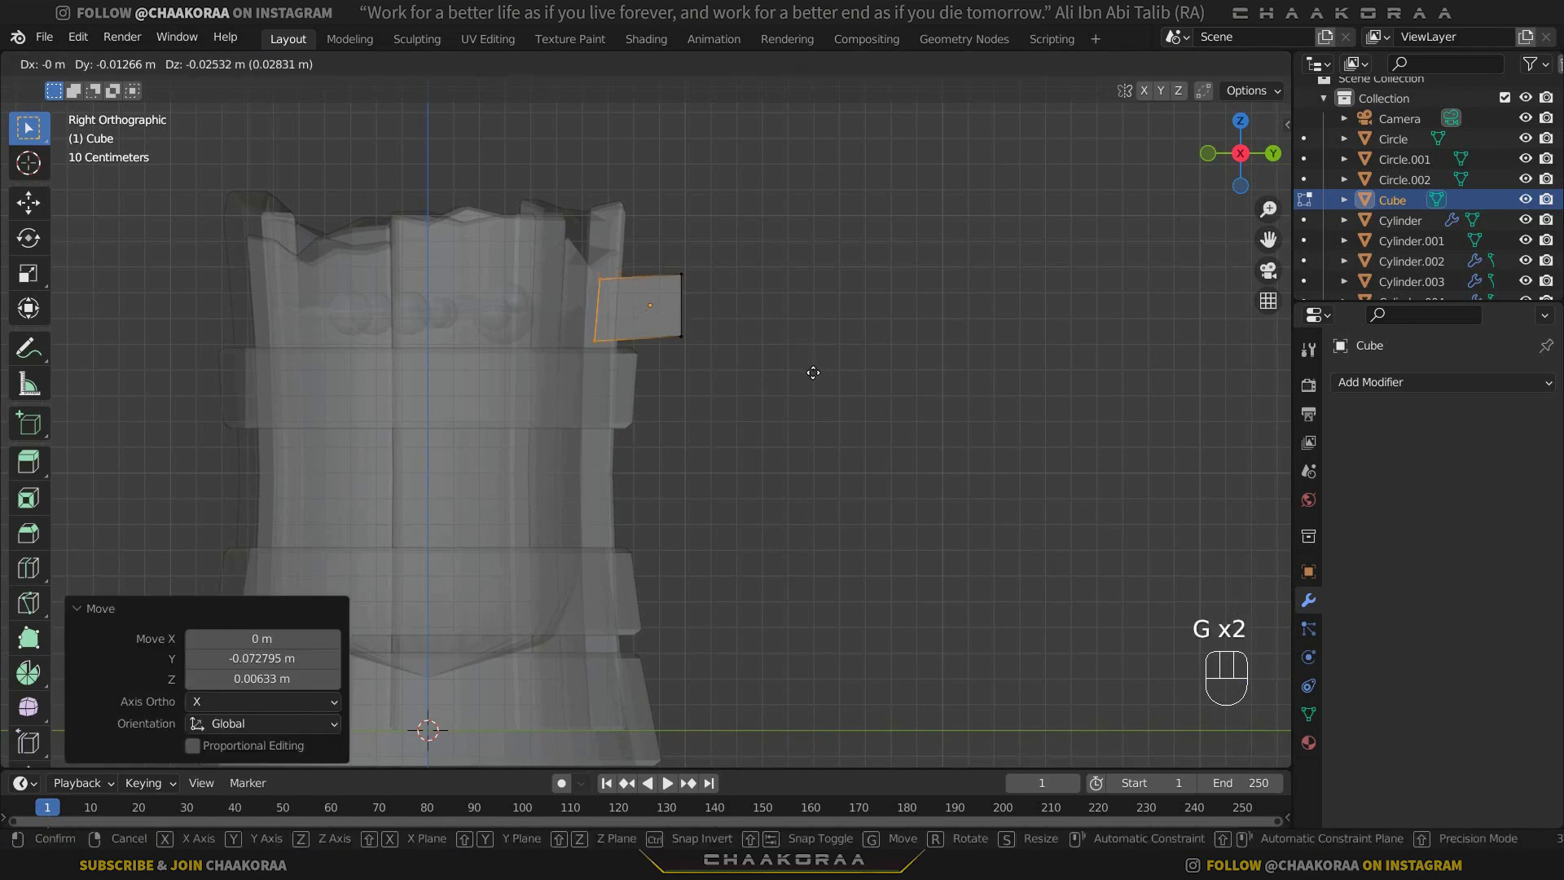
click(811, 371)
Move the cube's outer vertices about 0.03 m outward in Y and -0.03 m in Z.
drag(741, 251, 663, 375)
key(g)
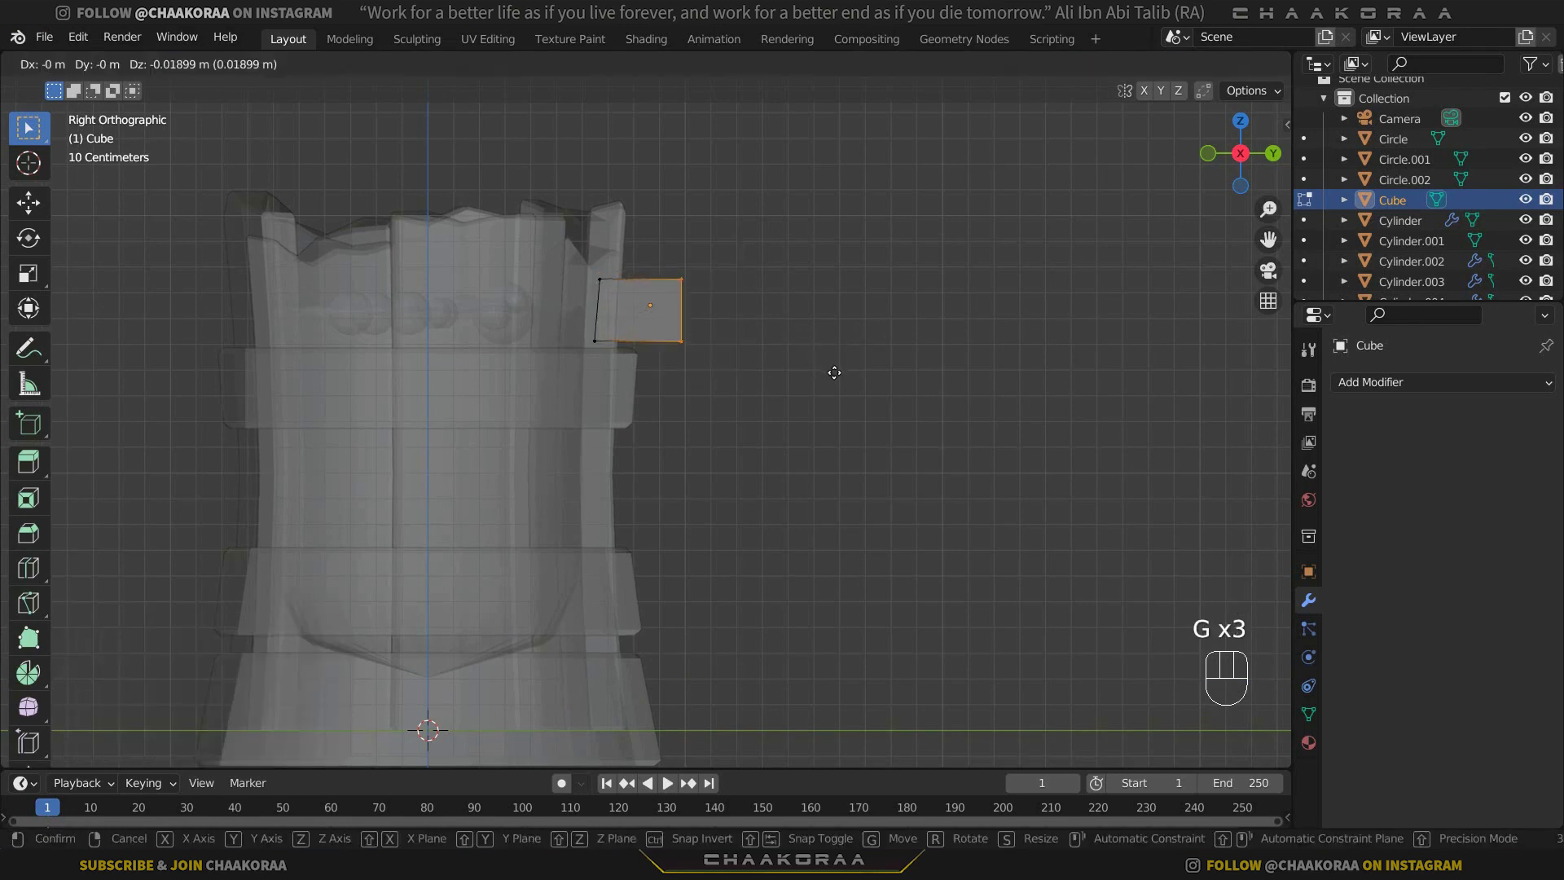
click(840, 373)
scroll(791, 342, down, 2)
shift+middle_drag(775, 395, 734, 367)
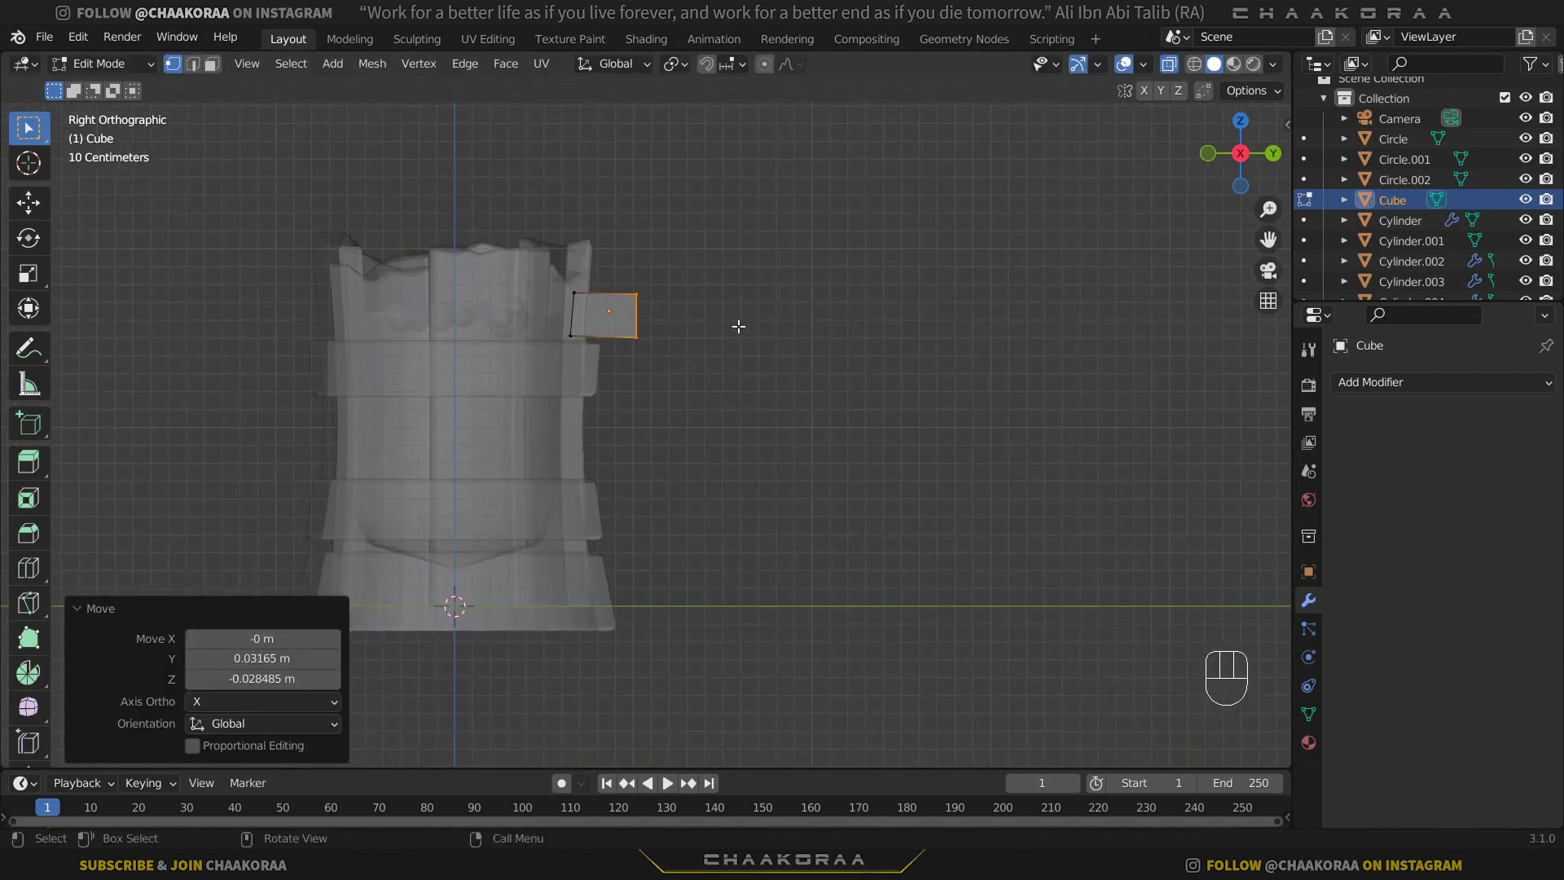
key(e)
click(766, 327)
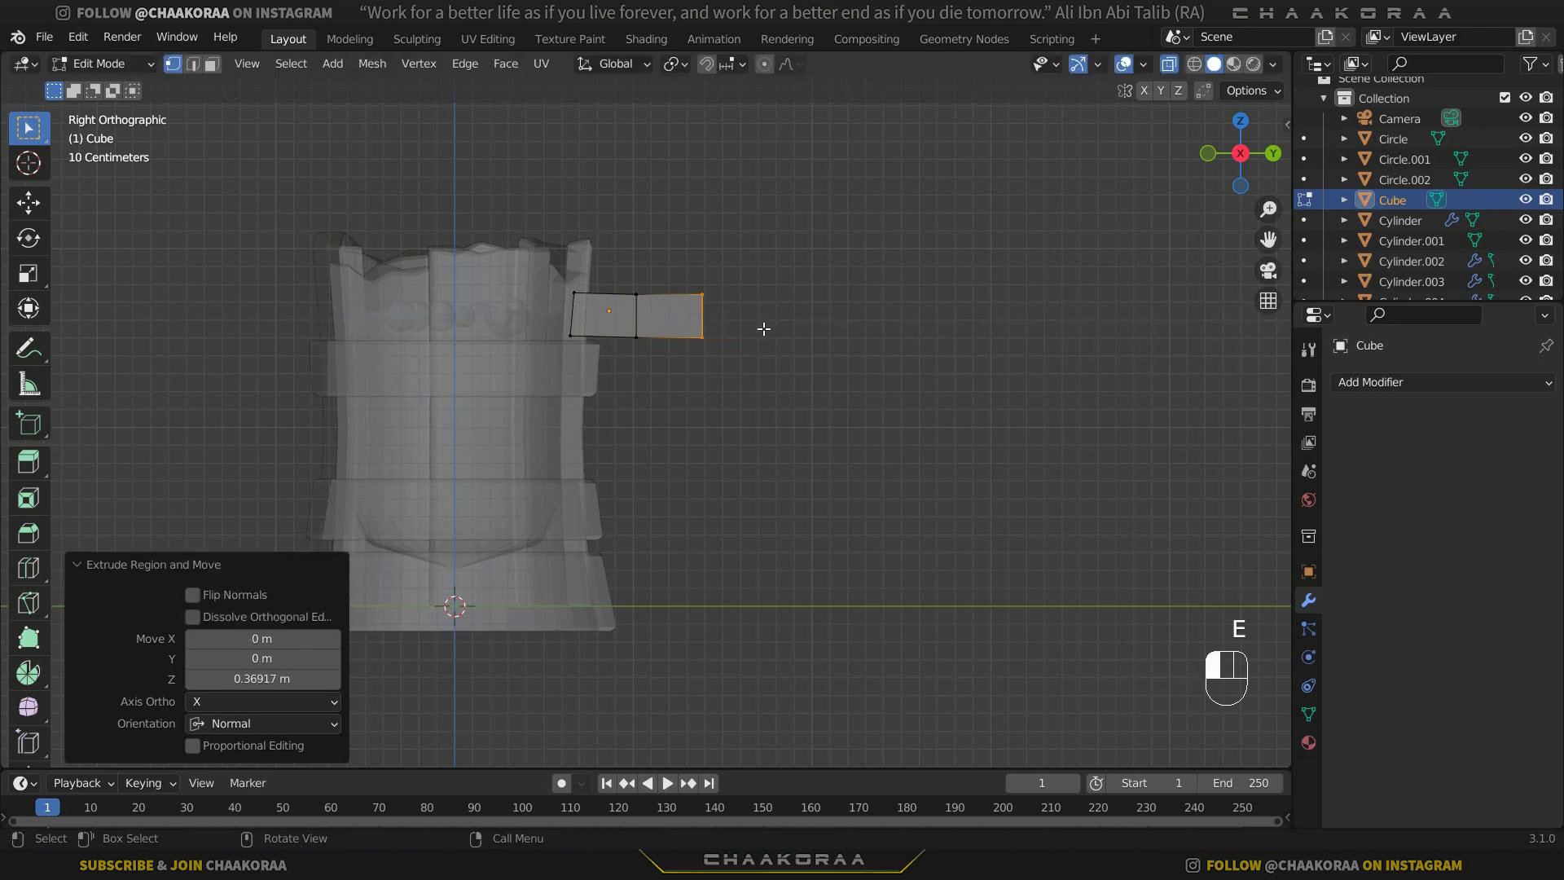
key(e)
right_click(884, 314)
key(ctrl+z)
key(ctrl+z)
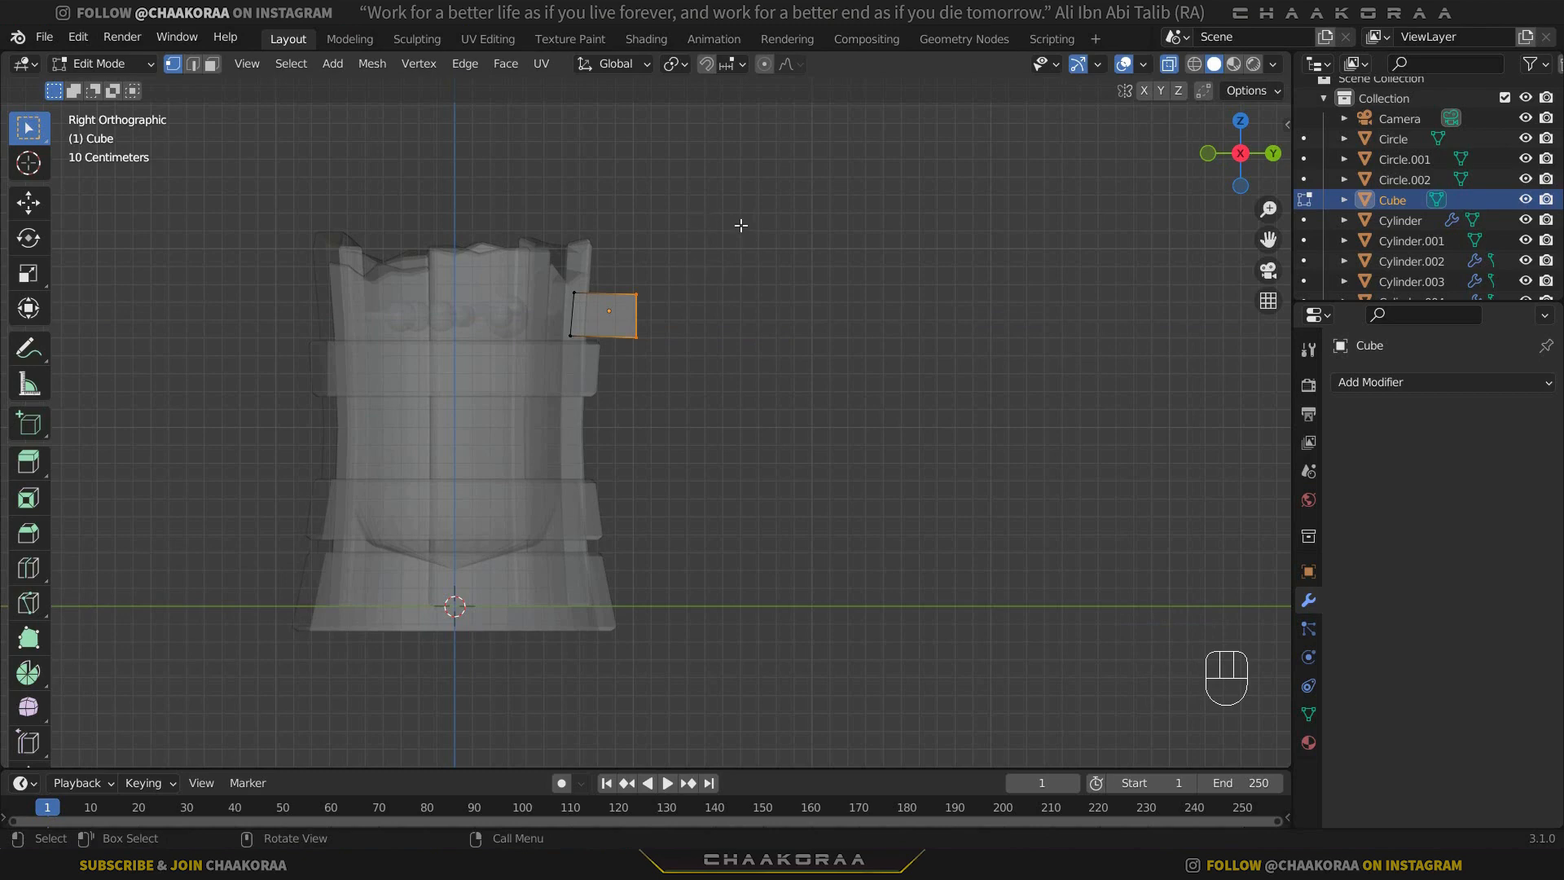
Try to extrude the cube's outer face to the cursor in four segments that rise outward and curve back down.
key(ctrl)
ctrl+right_click(719, 269)
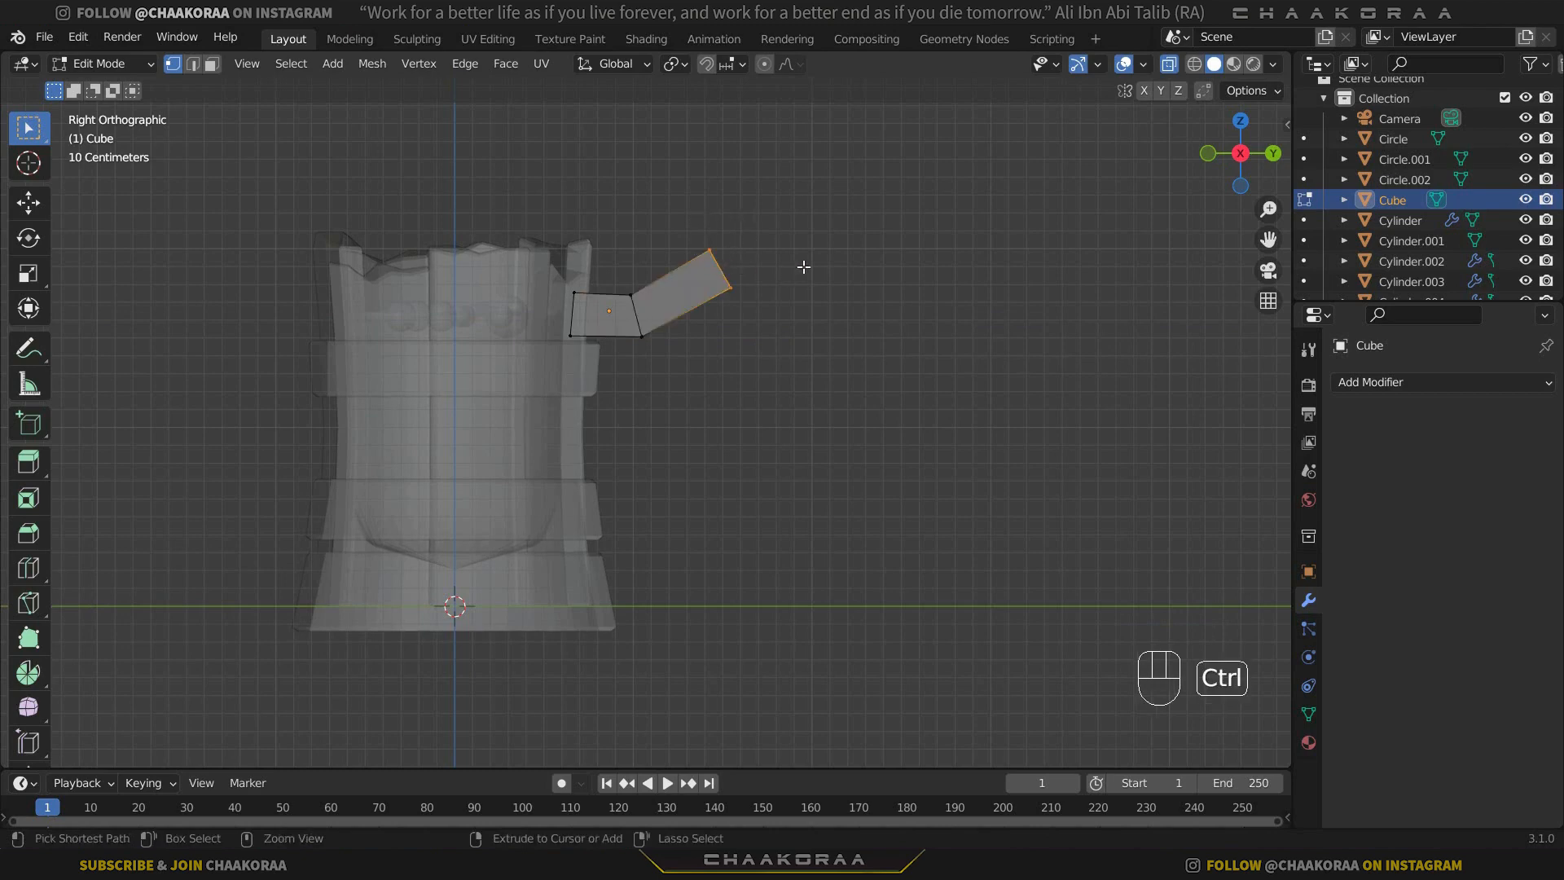
ctrl+right_click(812, 264)
ctrl+right_click(881, 353)
ctrl+right_click(851, 446)
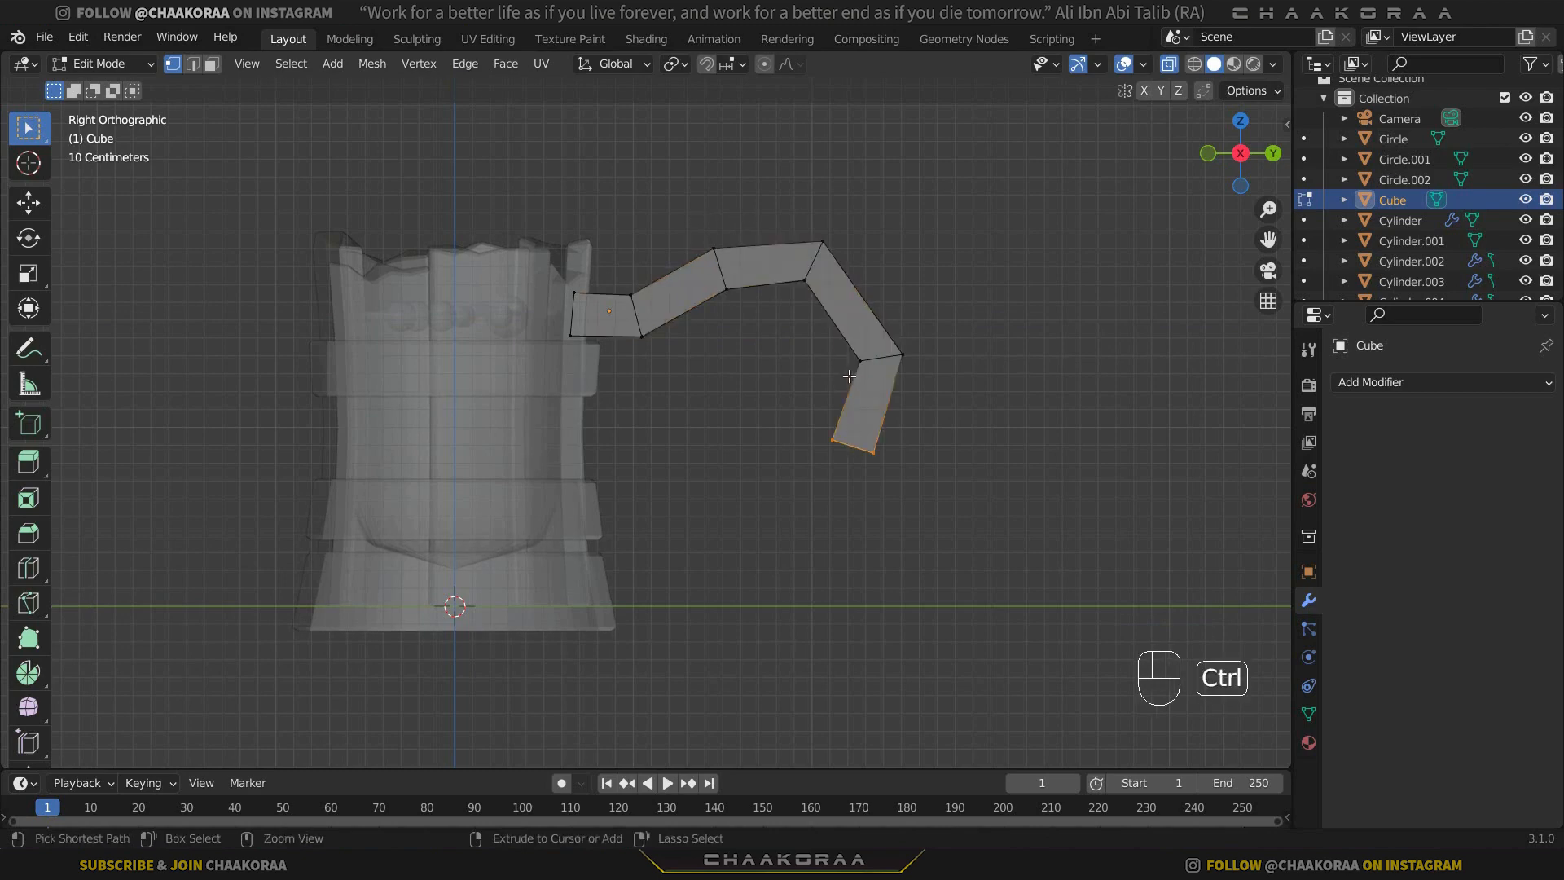
key(ctrl+z)
key(ctrl+z)
key(ctrl+z)
key(ctrl+z)
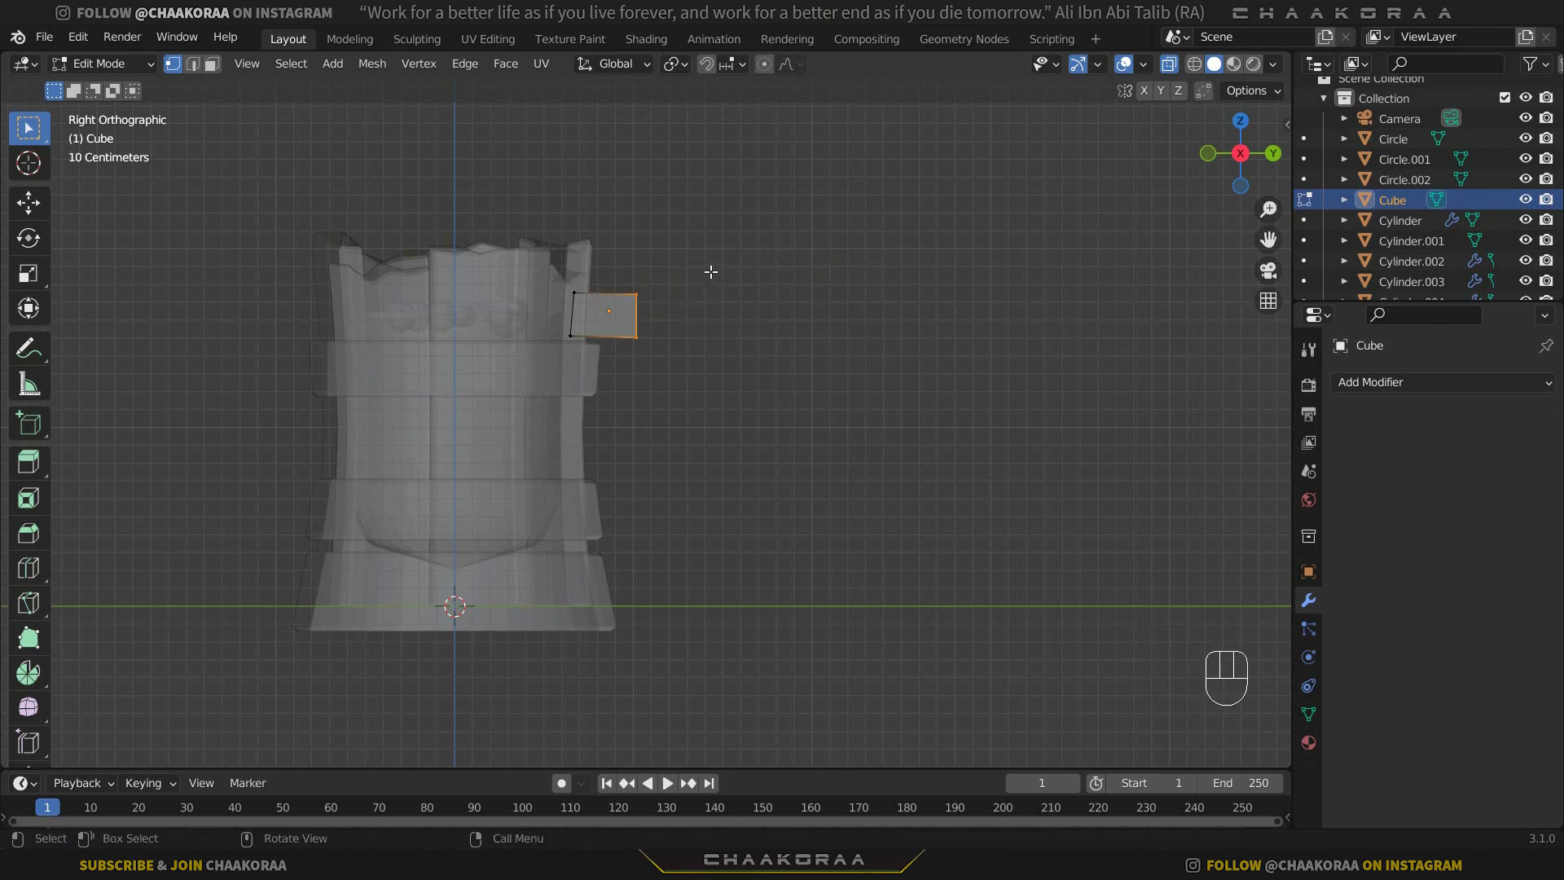
Extrude the cube's outer face to the cursor in three segments that rise outward from the wall, flattening toward the tip.
key(ctrl)
ctrl+right_click(710, 275)
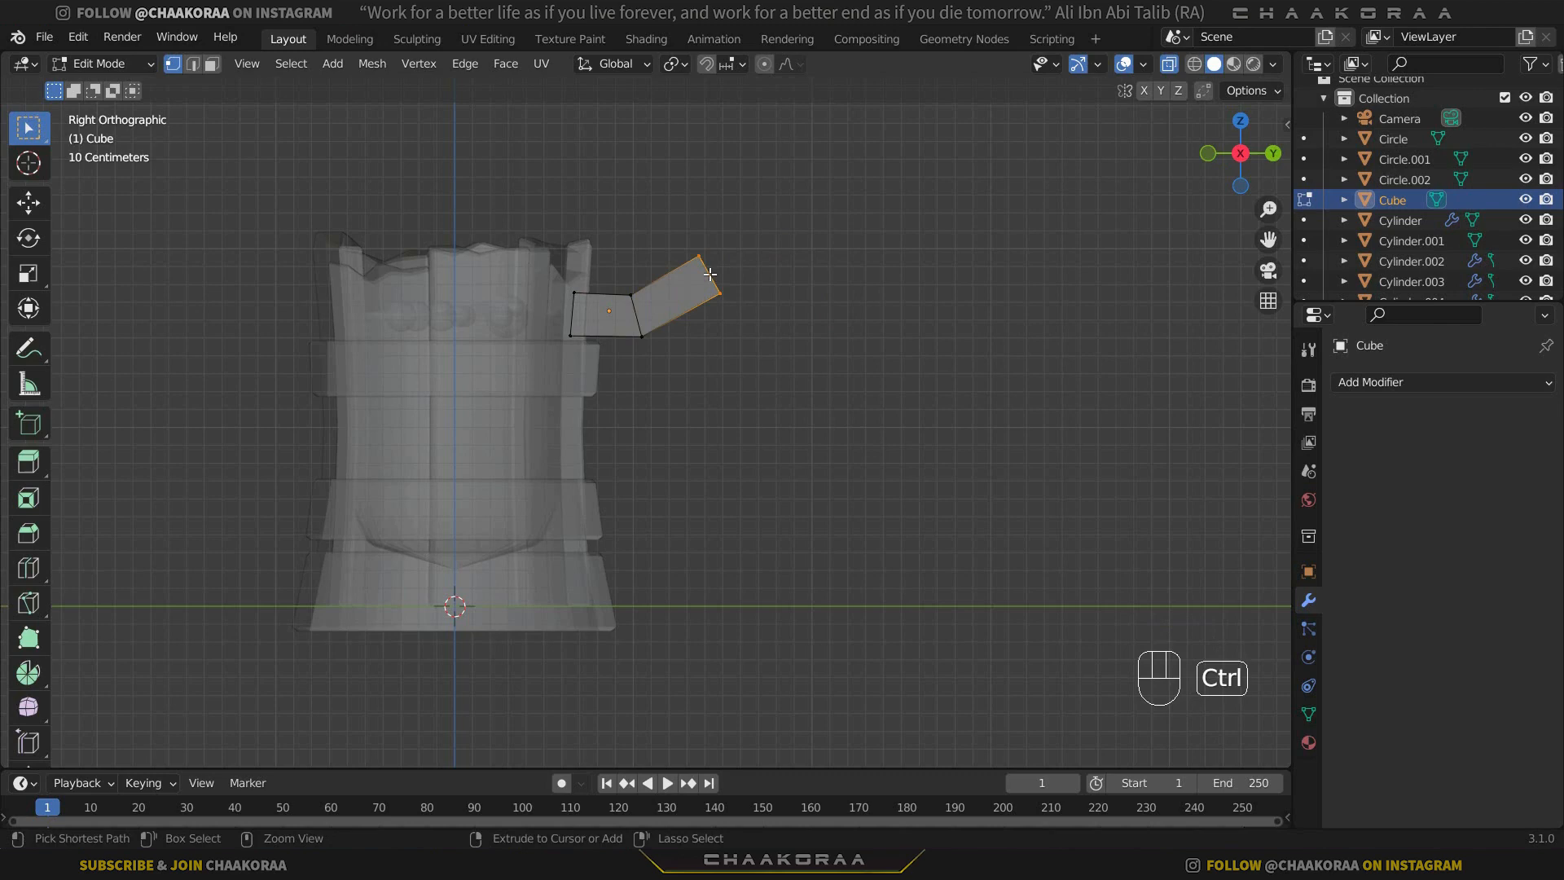
ctrl+right_click(775, 249)
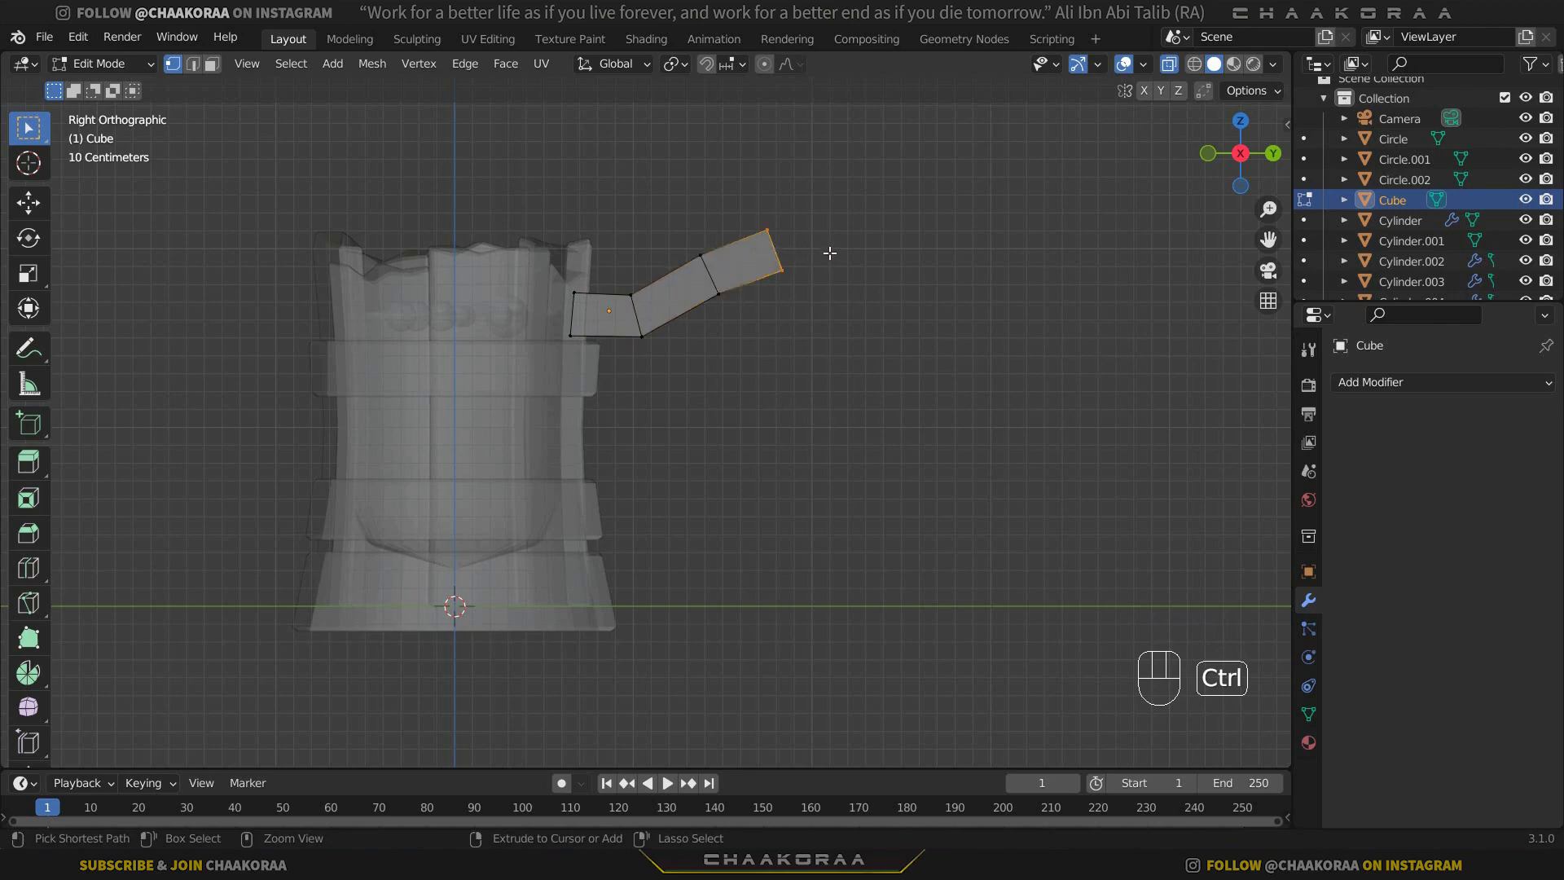
ctrl+right_click(829, 239)
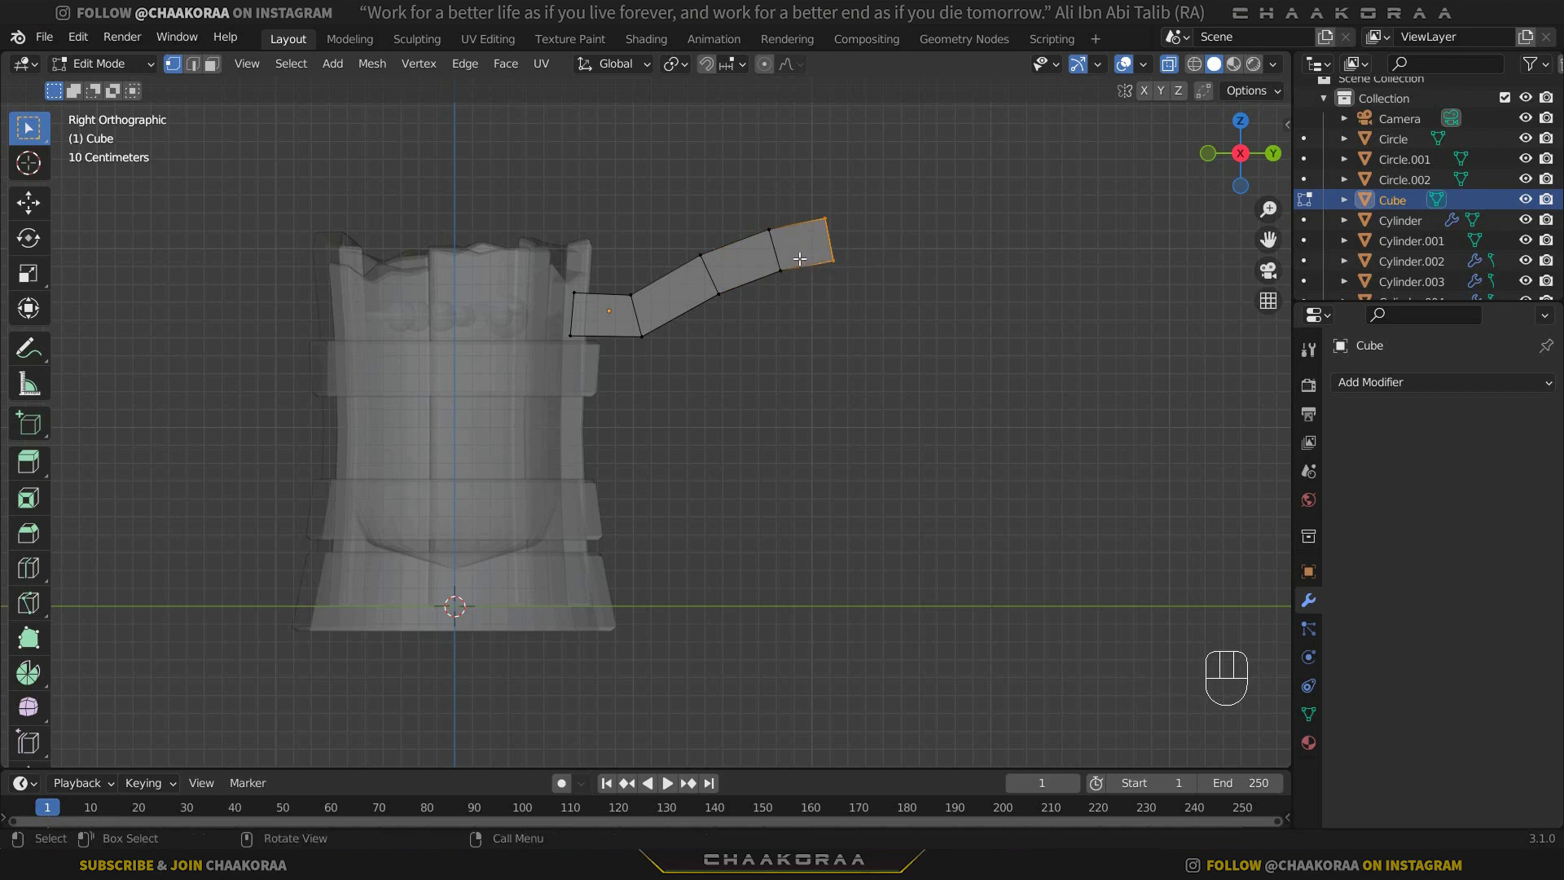
Select the underside of the arm's second extruded segment and extrude it in five segments, curving down and back toward the base.
drag(802, 257, 715, 312)
drag(713, 312, 714, 312)
ctrl+right_click(787, 324)
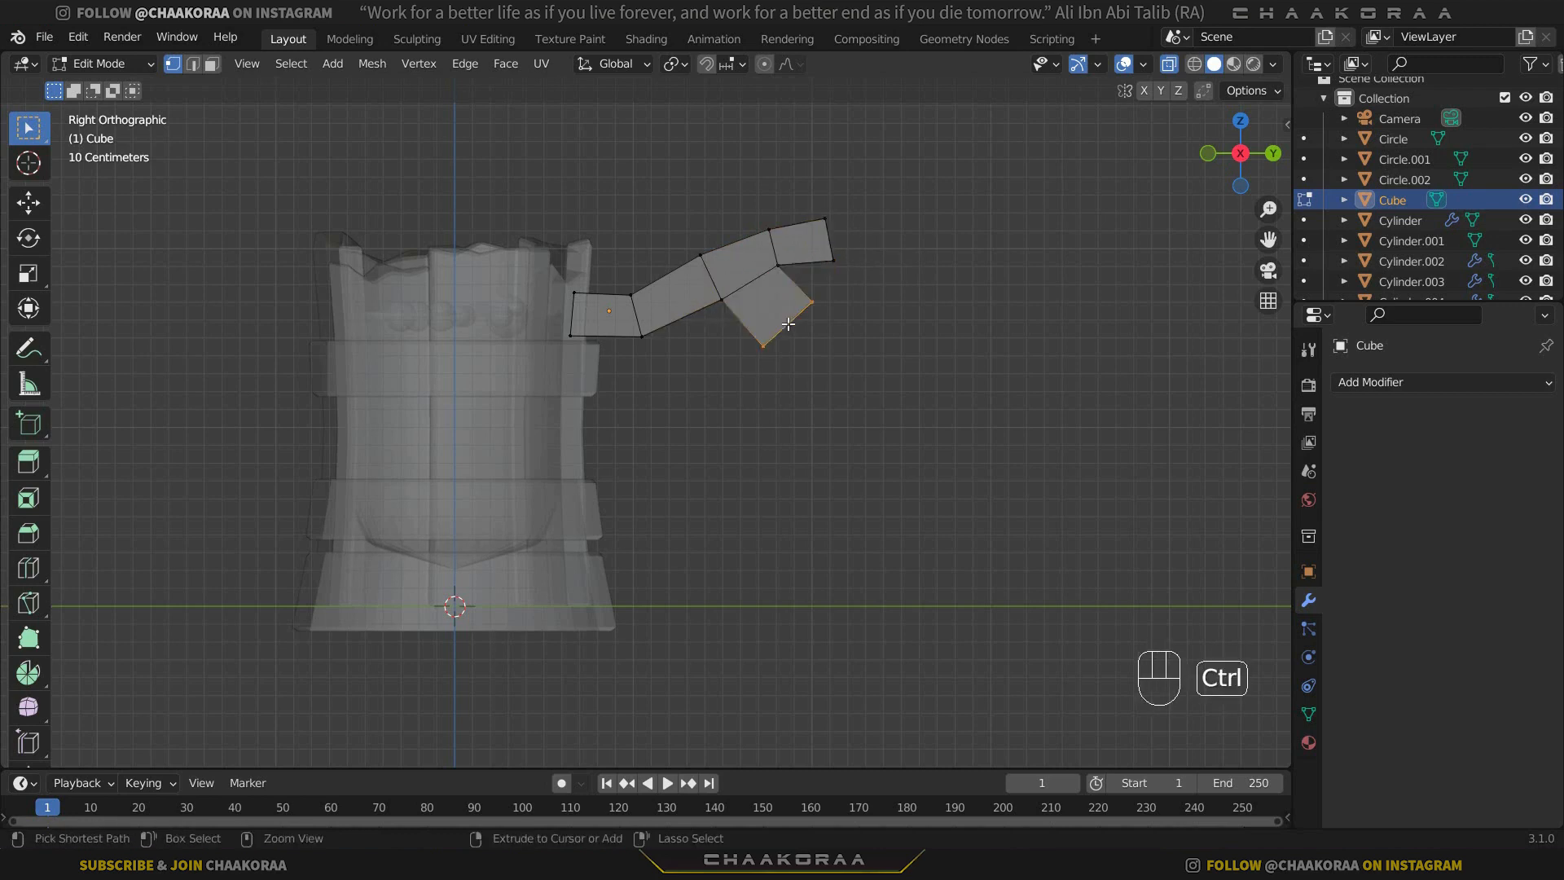
ctrl+right_click(821, 397)
ctrl+right_click(805, 480)
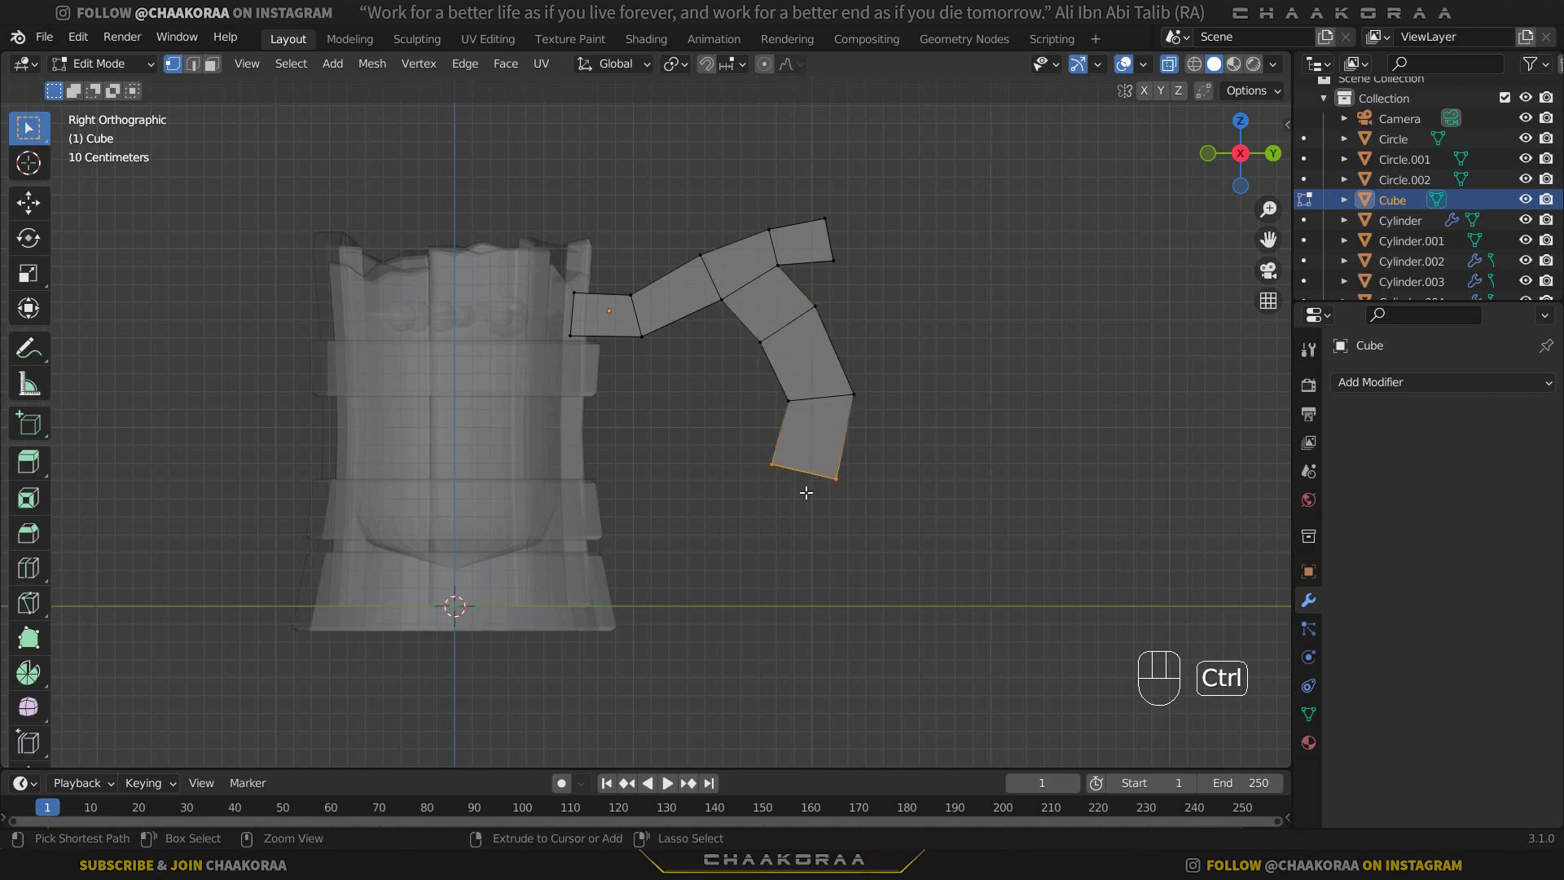
ctrl+right_click(774, 530)
ctrl+right_click(743, 570)
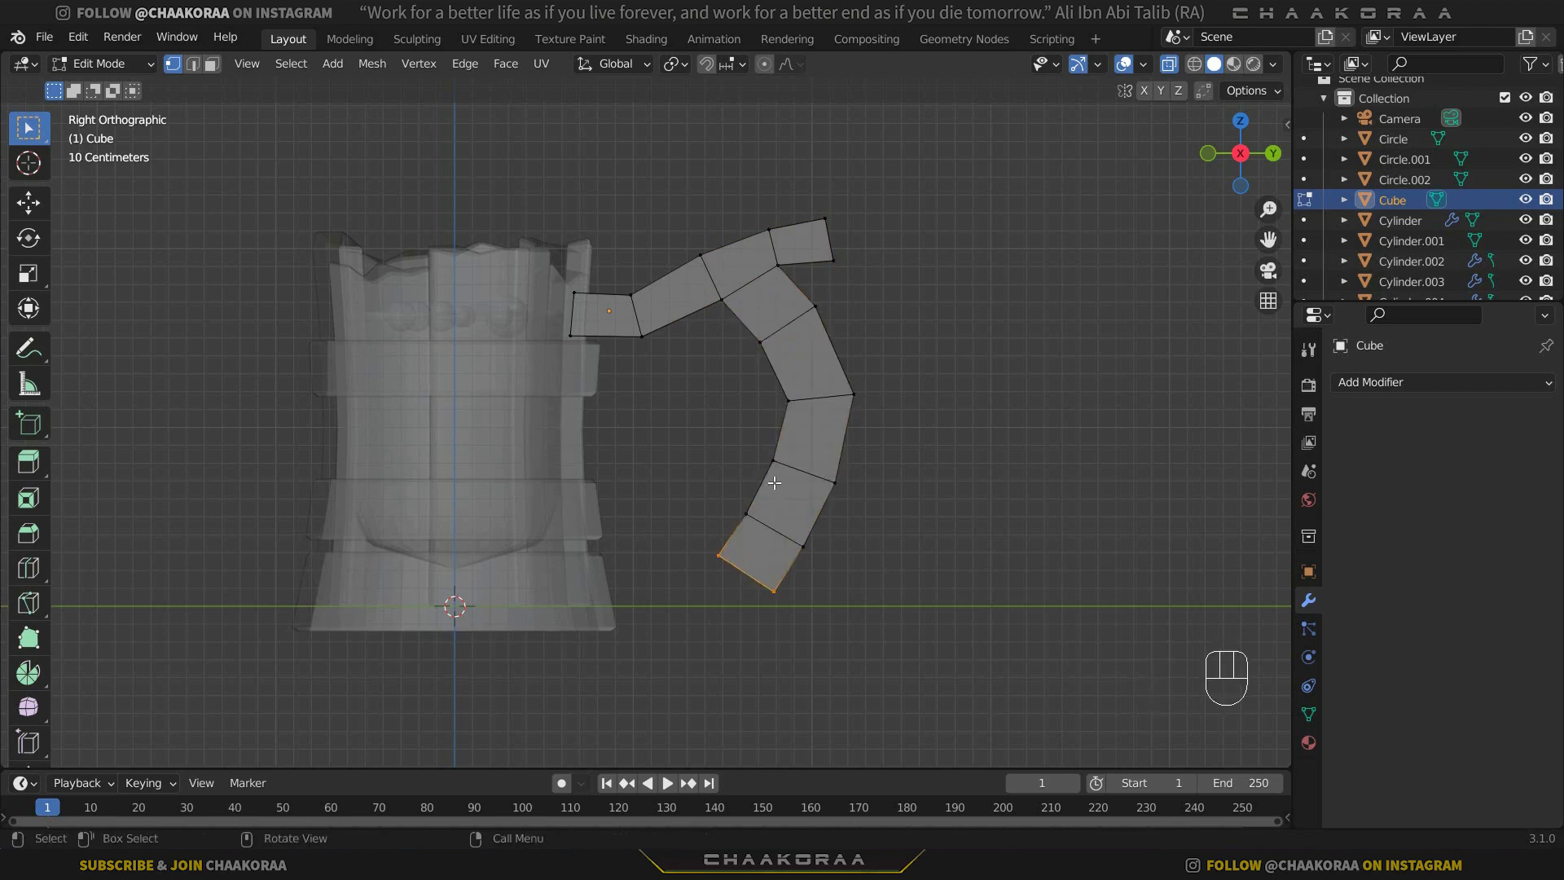
Select the inner side of the handle's next-to-last lower segment and extrude it to the cursor in three segments toward the mug's wall.
drag(786, 444, 719, 517)
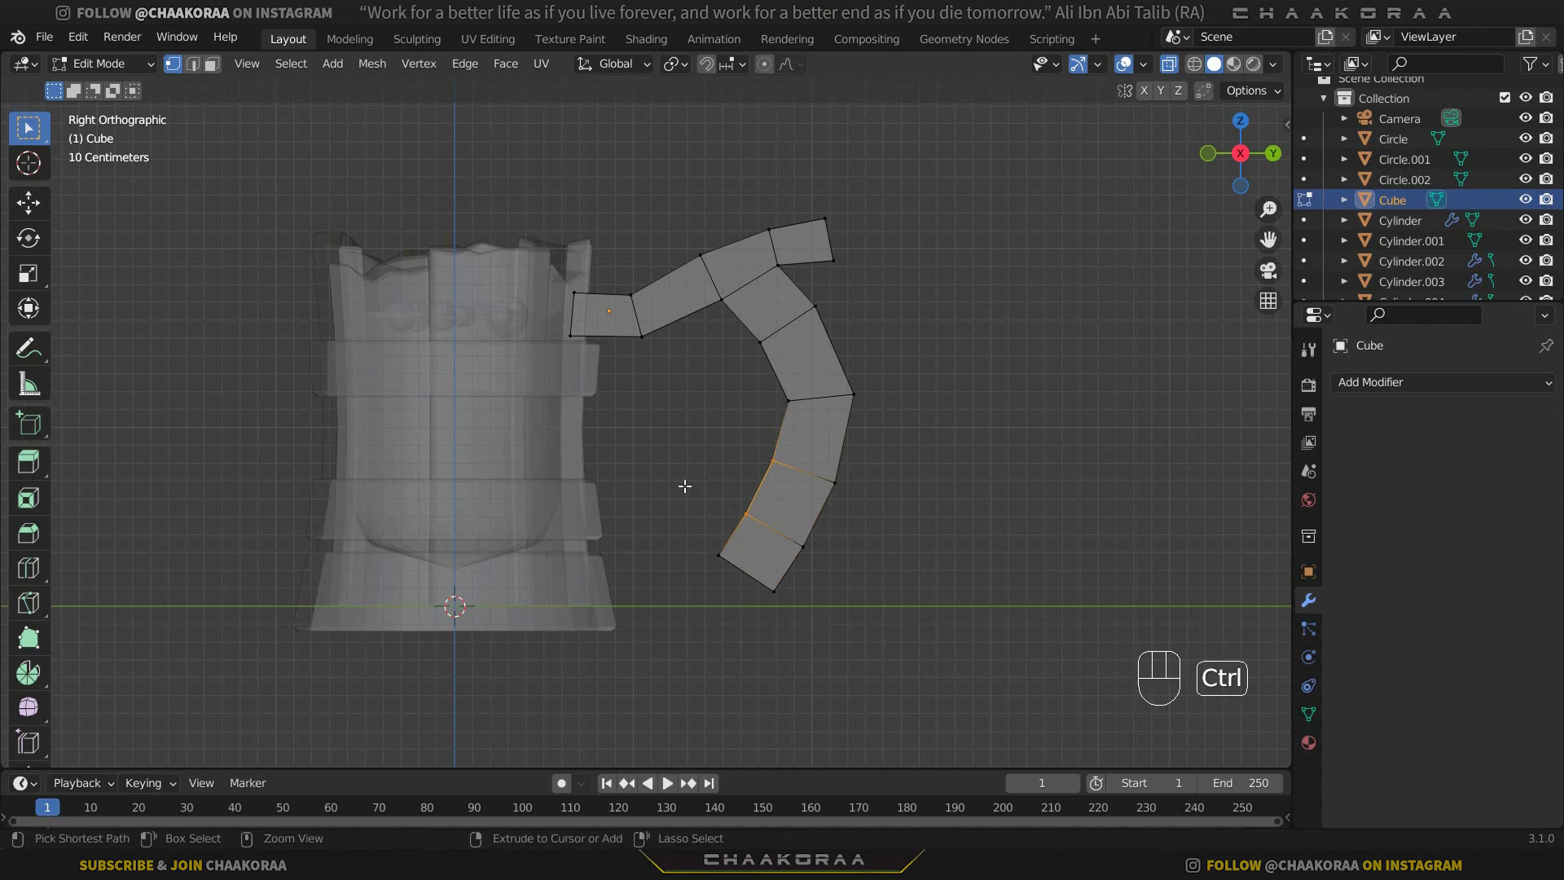
ctrl+right_click(684, 486)
ctrl+right_click(636, 501)
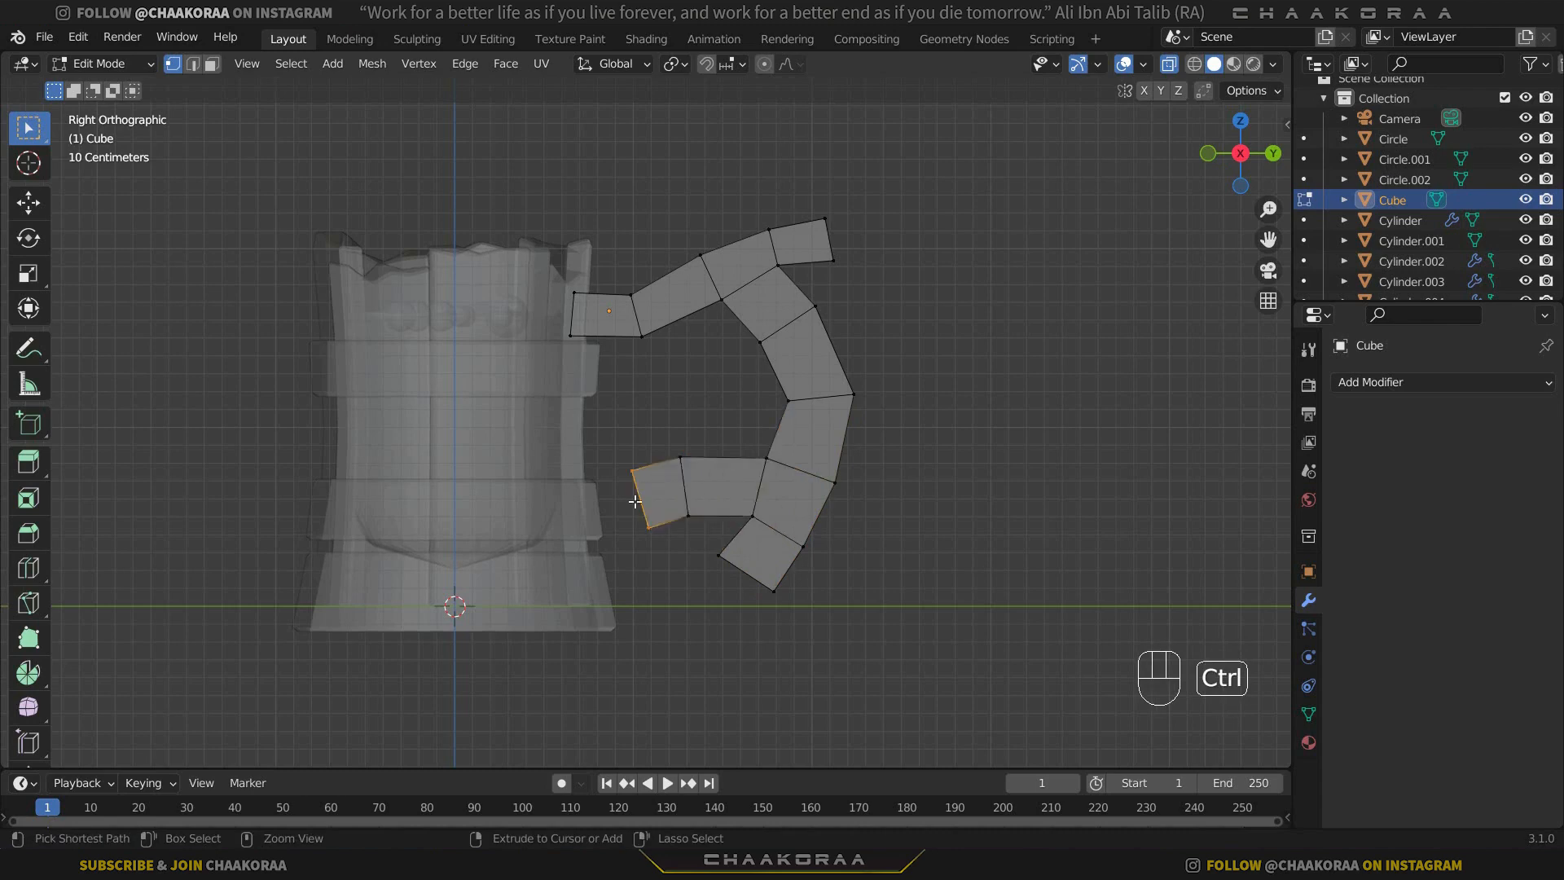
ctrl+right_click(585, 517)
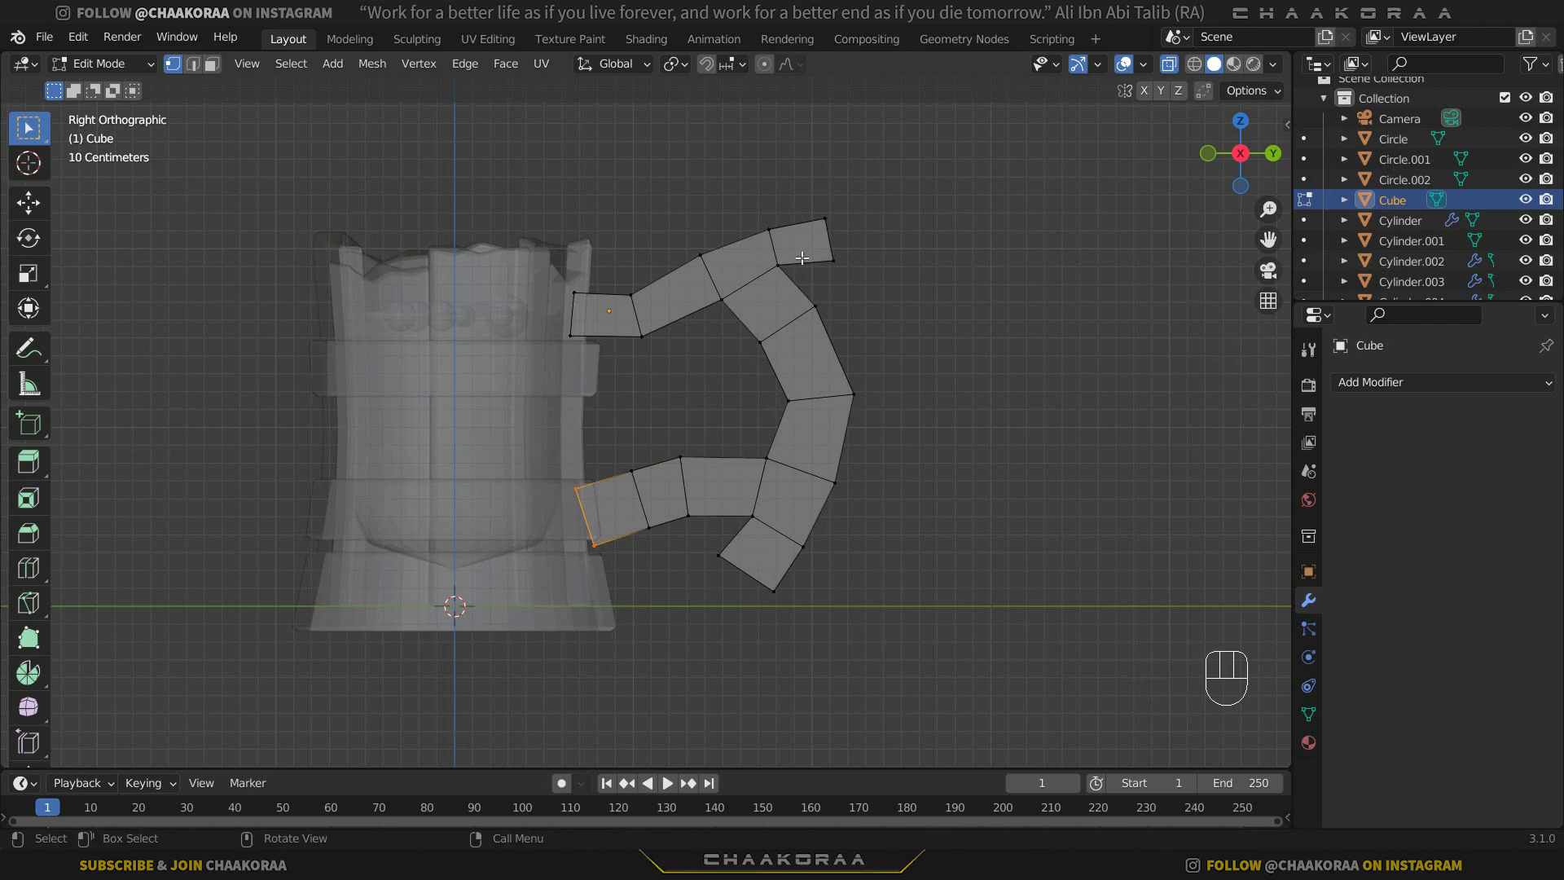
Move the upper tip's two corner vertices inward, the top one about -0.11 m in Y and 0.03 m in Z.
drag(829, 223, 806, 239)
scroll(778, 301, up, 2)
shift+middle_drag(771, 314, 699, 411)
key(g)
click(915, 267)
drag(869, 286, 823, 312)
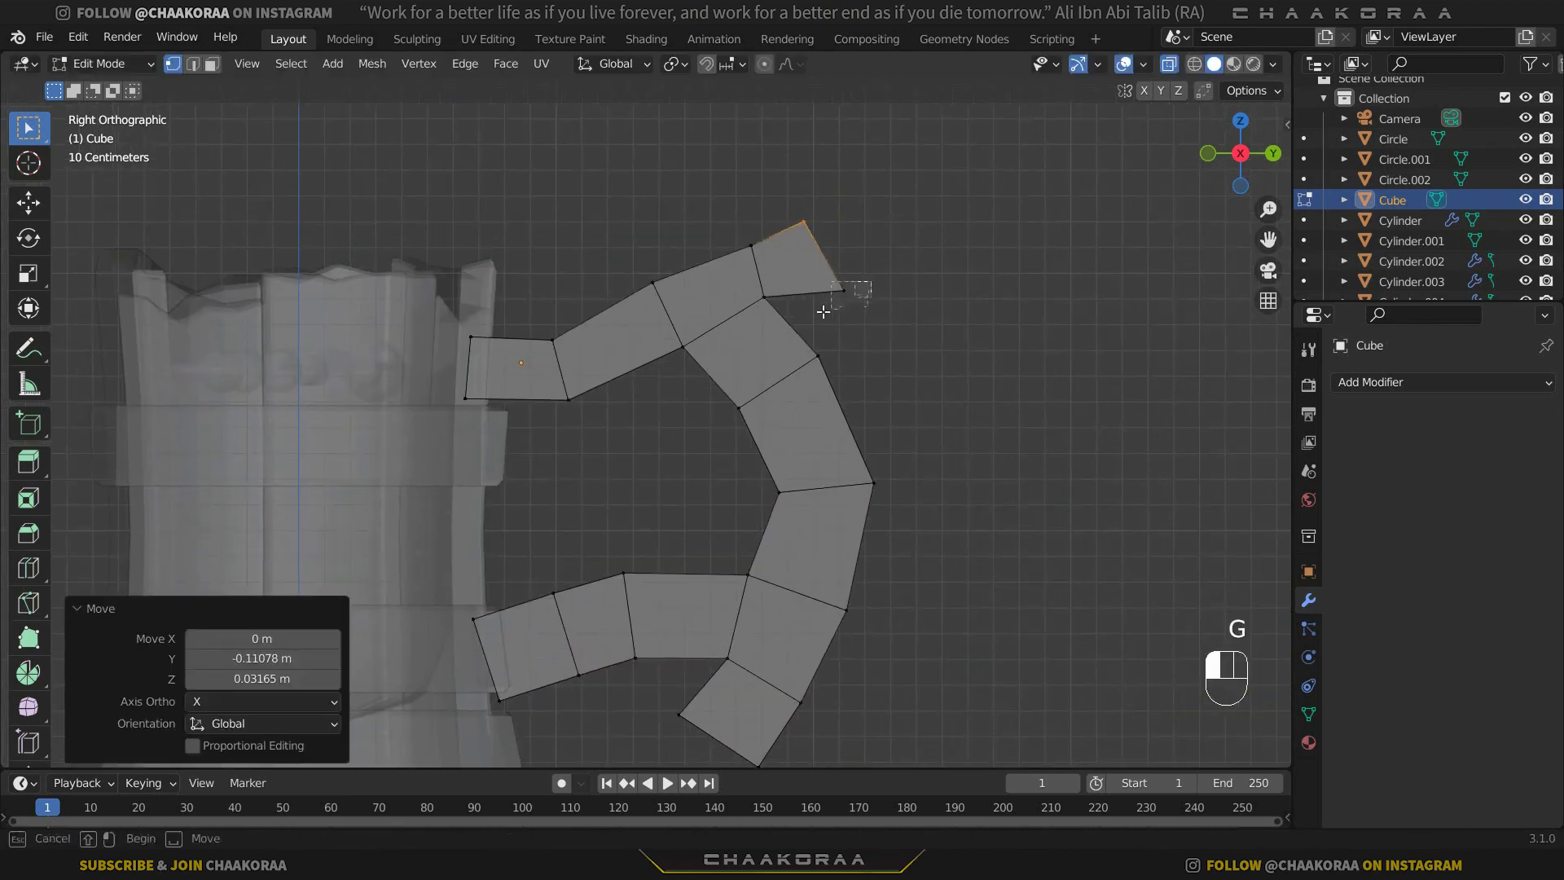
key(g)
click(776, 296)
Reposition the upper tip's vertices one by one to shape a short outward-pointing spike.
key(g)
drag(810, 211, 765, 250)
click(774, 251)
key(g)
click(720, 238)
key(g)
key(g)
click(763, 251)
key(g)
click(766, 278)
key(g)
click(805, 278)
key(g)
click(749, 272)
Raise the upper arm's joint vertices and move its lower wall-end vertex about 0.02 m in Y and -0.03 m in Z.
key(g)
click(765, 244)
drag(756, 215, 647, 289)
key(g)
click(721, 237)
key(g)
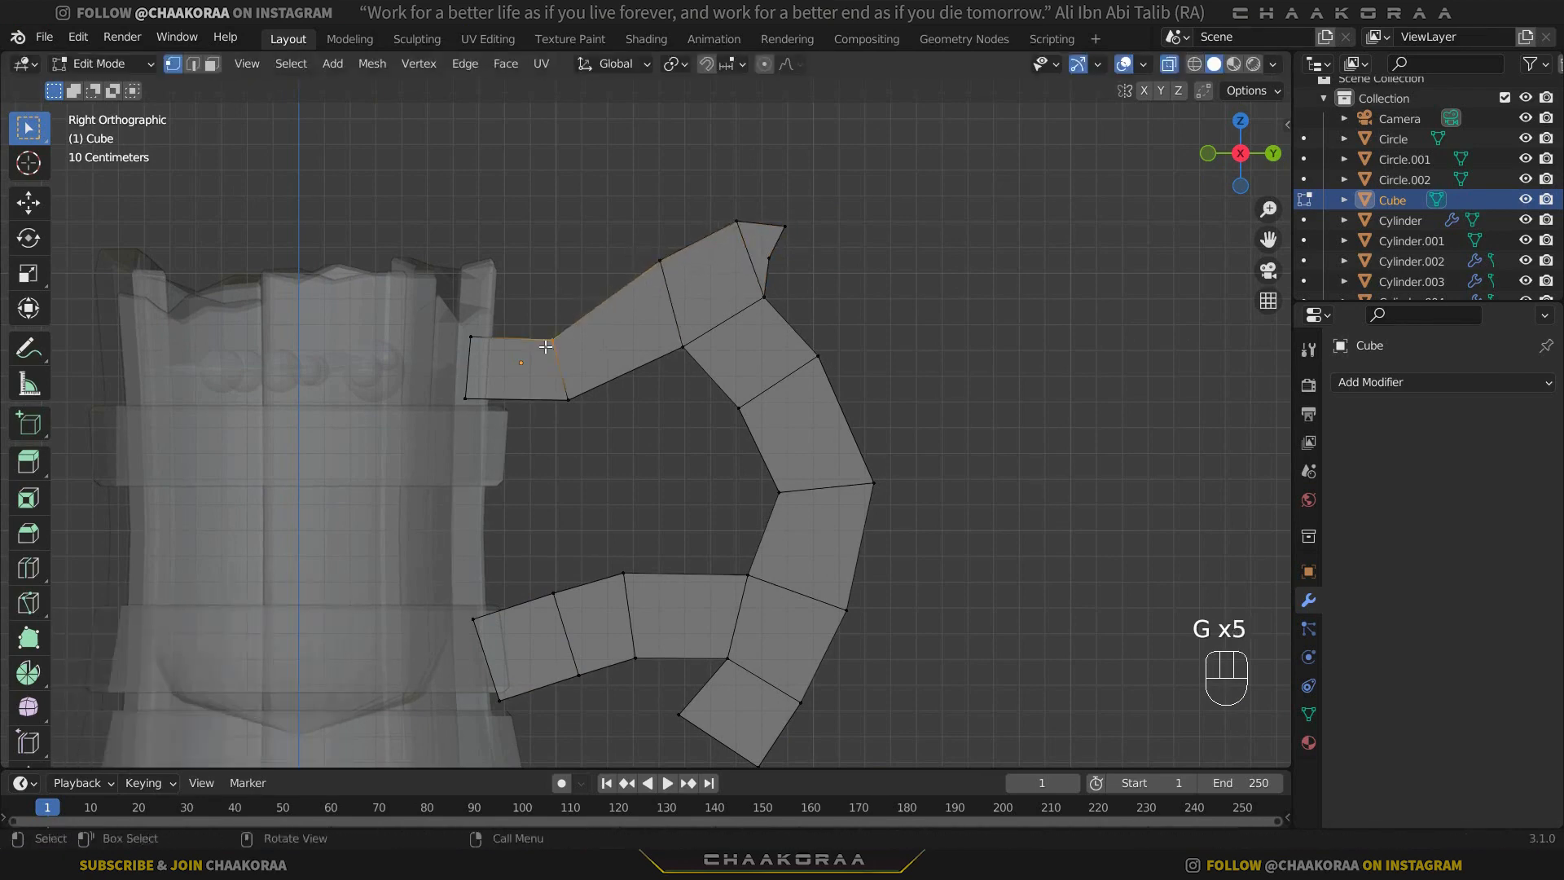
key(g)
click(546, 323)
drag(585, 376, 462, 407)
key(g)
click(542, 388)
Adjust the upper arm's joint vertices so its top and bottom edges slope evenly from the wall up to the spike.
key(g)
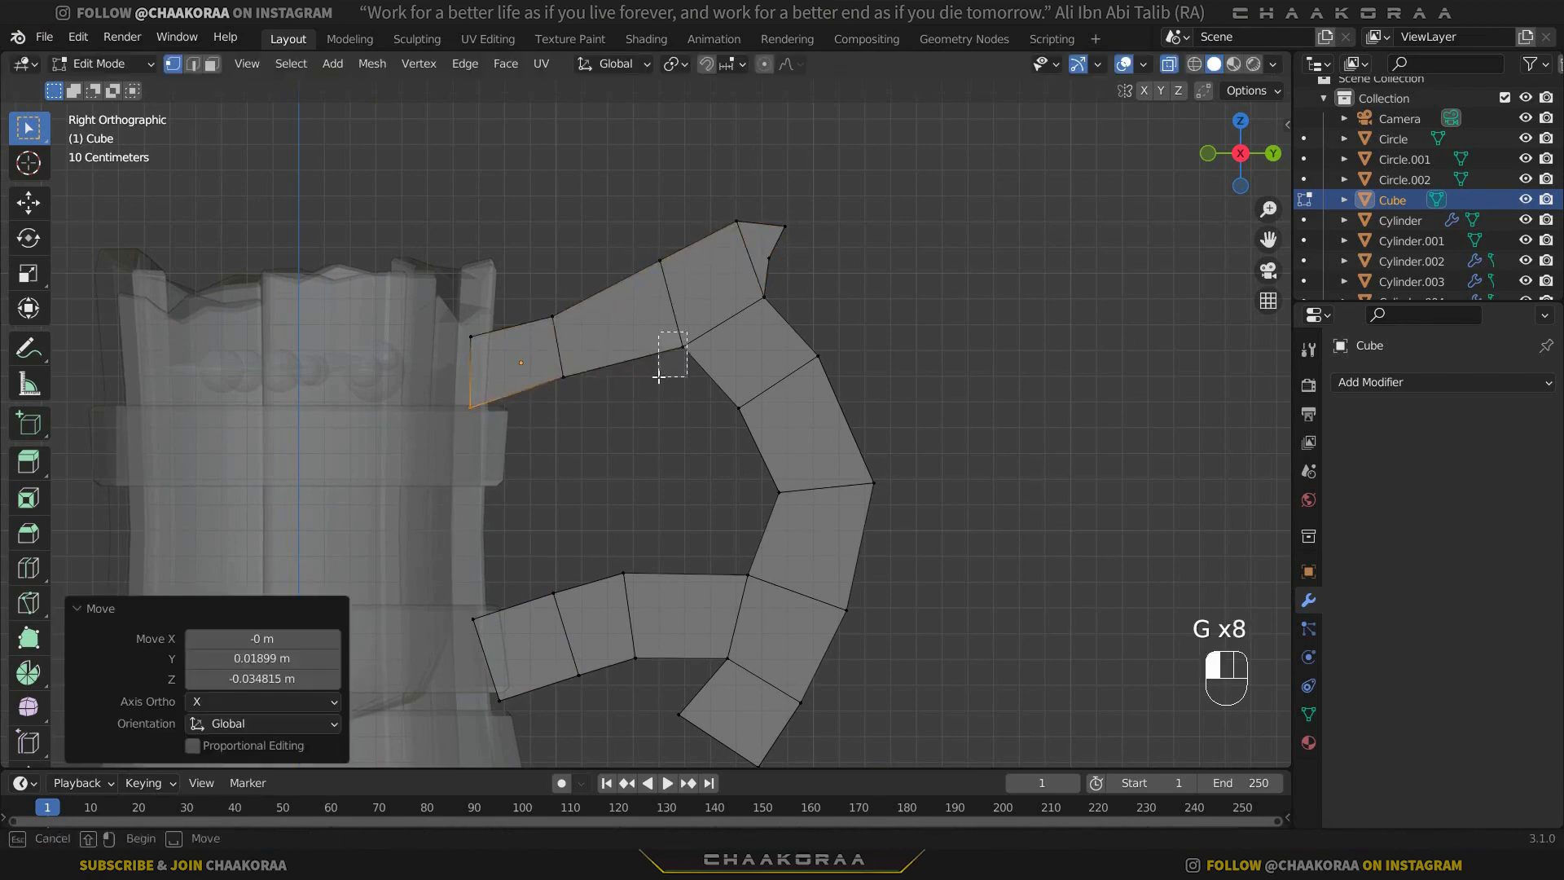
drag(658, 377, 658, 377)
key(g)
click(683, 333)
drag(575, 295, 534, 328)
key(g)
click(533, 308)
drag(686, 247, 645, 275)
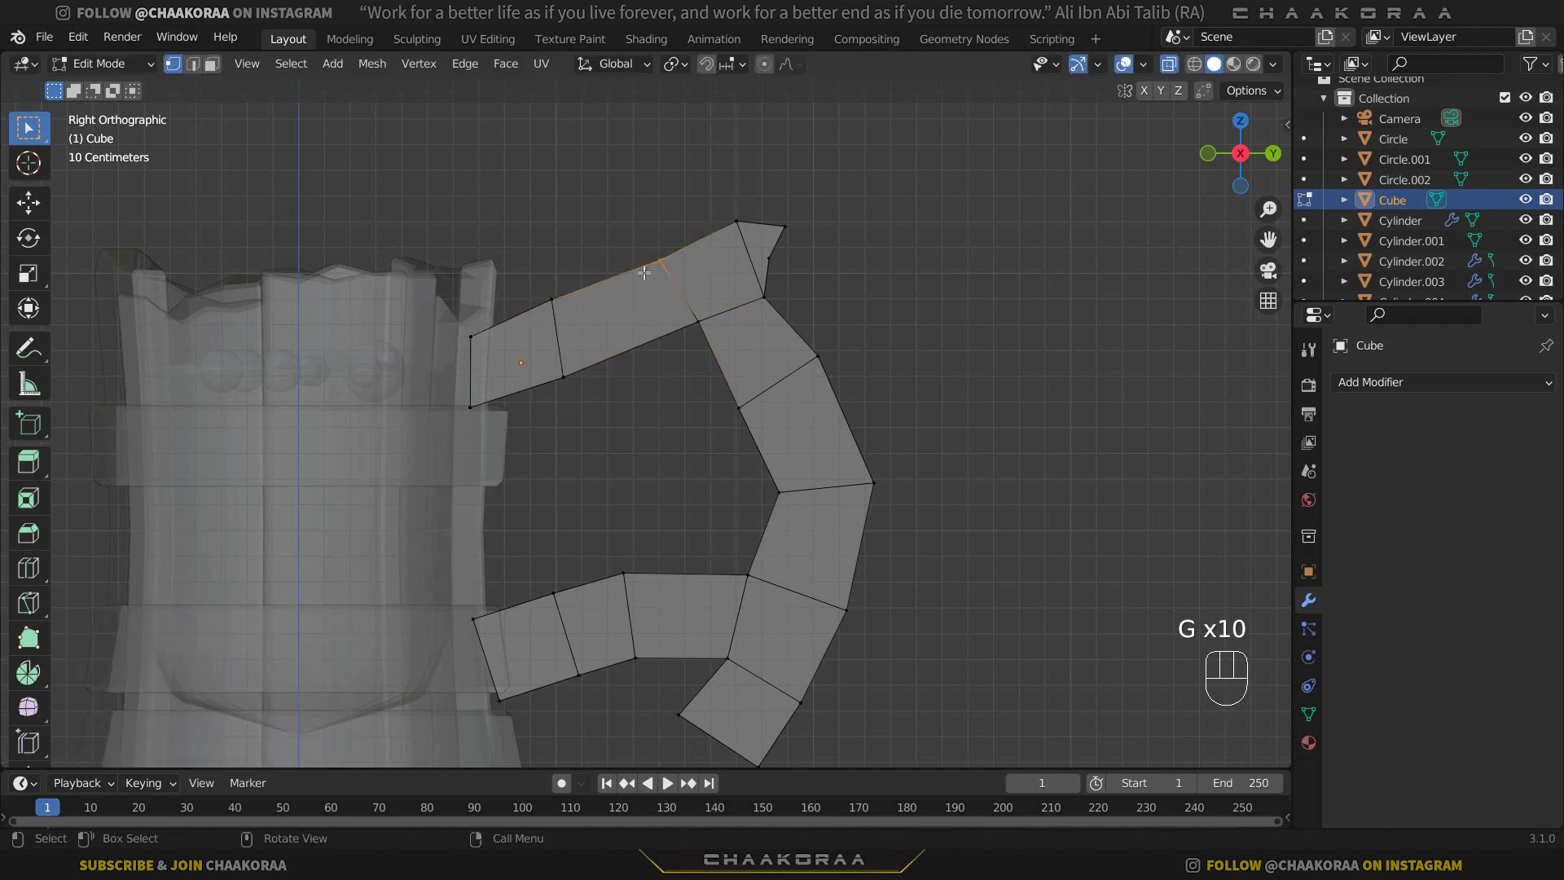
key(g)
click(641, 274)
drag(809, 193, 714, 277)
key(g)
click(712, 283)
Rework the upper spike's end vertices, moving the lower one about 0.07 m in Y and 0.03 m in Z.
drag(803, 210, 686, 332)
key(g)
click(832, 306)
drag(789, 251, 758, 279)
key(g)
click(775, 270)
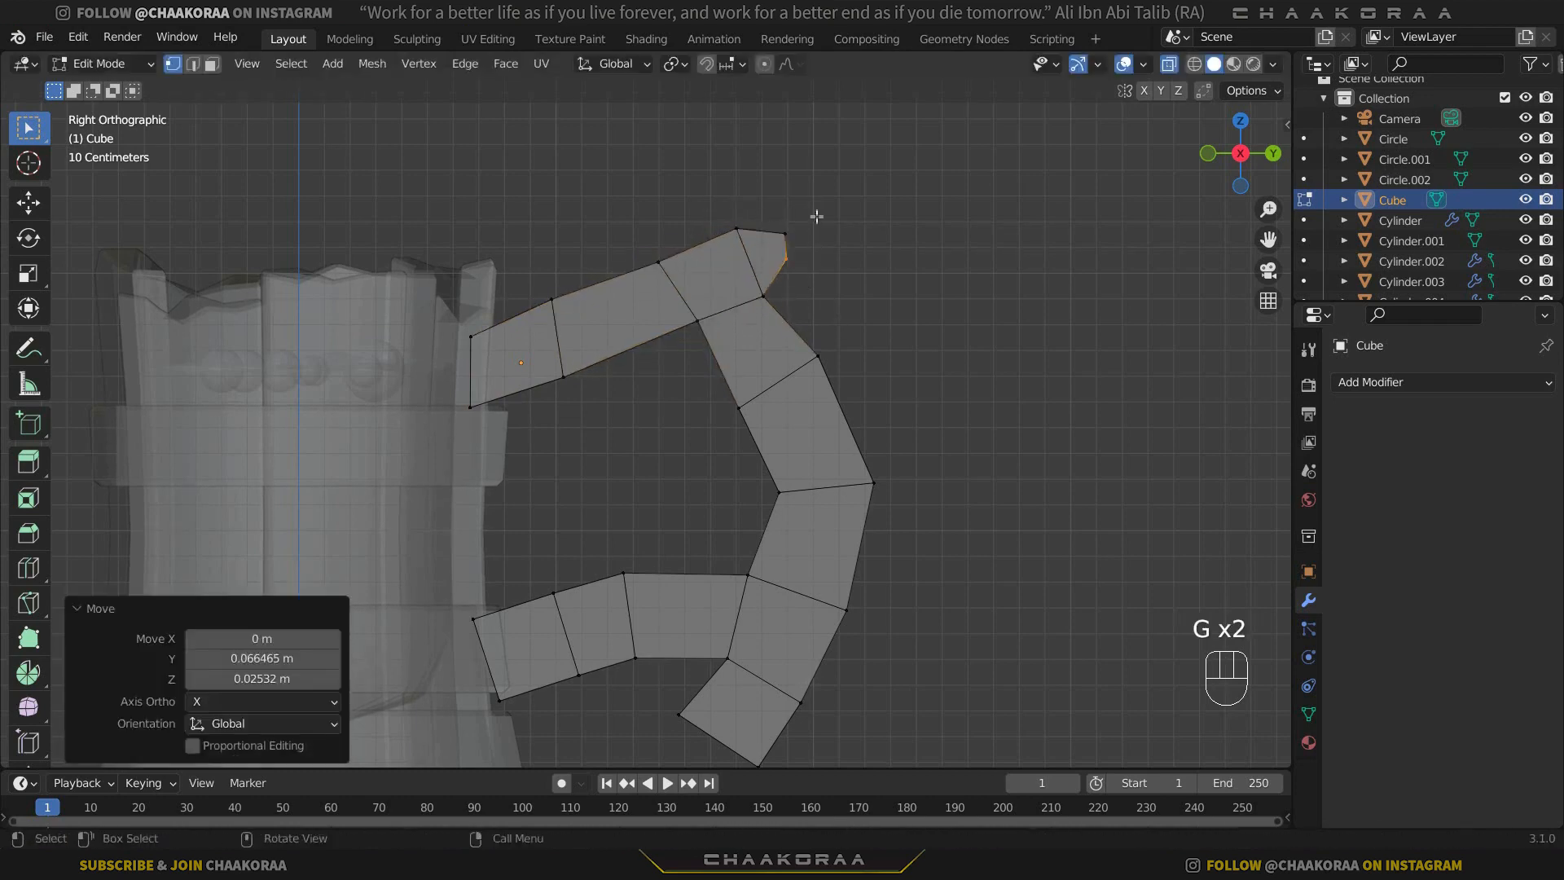
key(g)
drag(816, 216, 767, 274)
click(782, 240)
key(g)
click(767, 235)
key(g)
Sharpen the upper spike by pulling its lower corner inward and raising its end vertex to a point.
shift+middle_drag(784, 362, 769, 314)
scroll(769, 313, up, 2)
key(g)
click(763, 271)
drag(861, 241, 830, 259)
key(g)
click(784, 301)
key(g)
click(808, 283)
Adjust the outer and inner vertices at the handle's outermost bend, moving the inner one about 0.03 m in Y and Z.
drag(950, 383, 859, 457)
key(g)
click(850, 448)
drag(814, 405, 754, 456)
key(g)
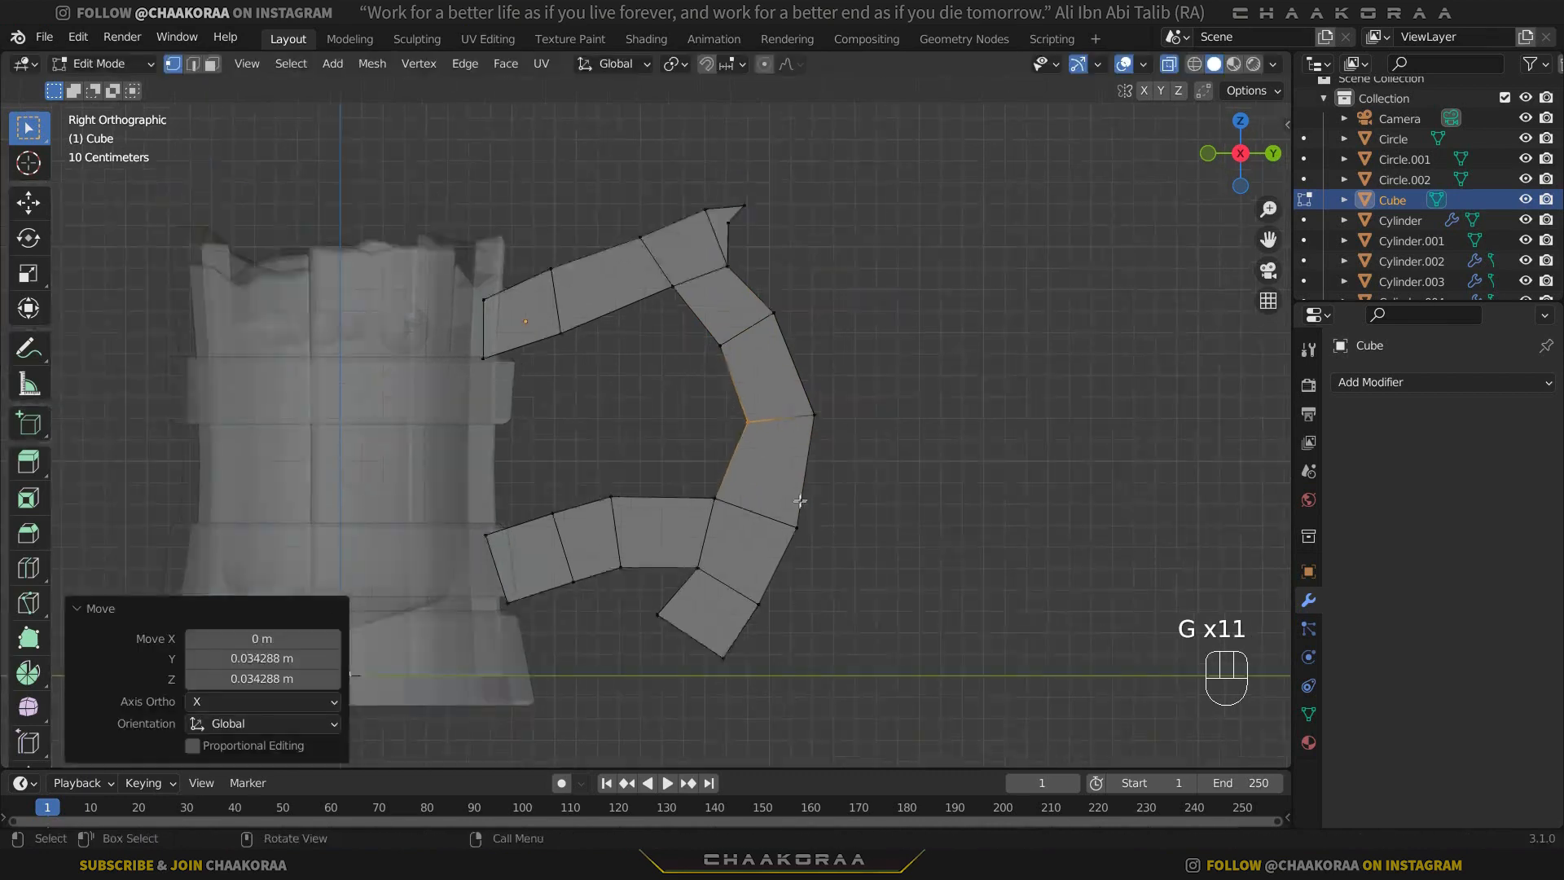
Form a lower spike by moving the bottom tip's inner corner about 0.17 m in Y and 0.07 m in Z, plus another 0.13 m in Y.
shift+middle_drag(799, 502, 862, 403)
drag(742, 491, 686, 534)
scroll(733, 525, up, 1)
key(g)
click(834, 517)
scroll(829, 391, down, 2)
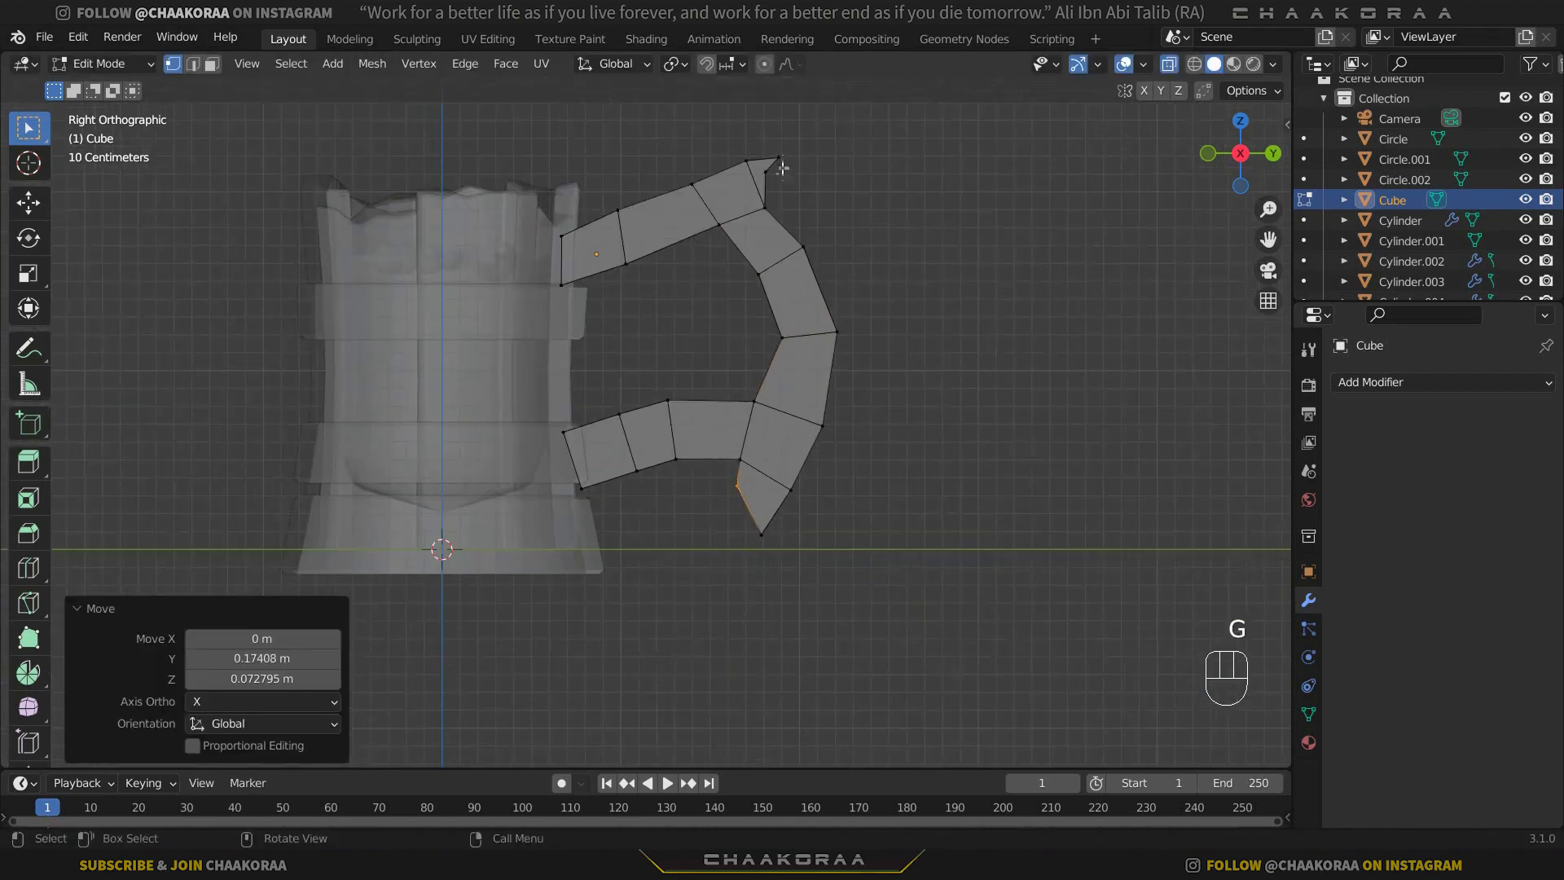
scroll(818, 345, up, 3)
key(g)
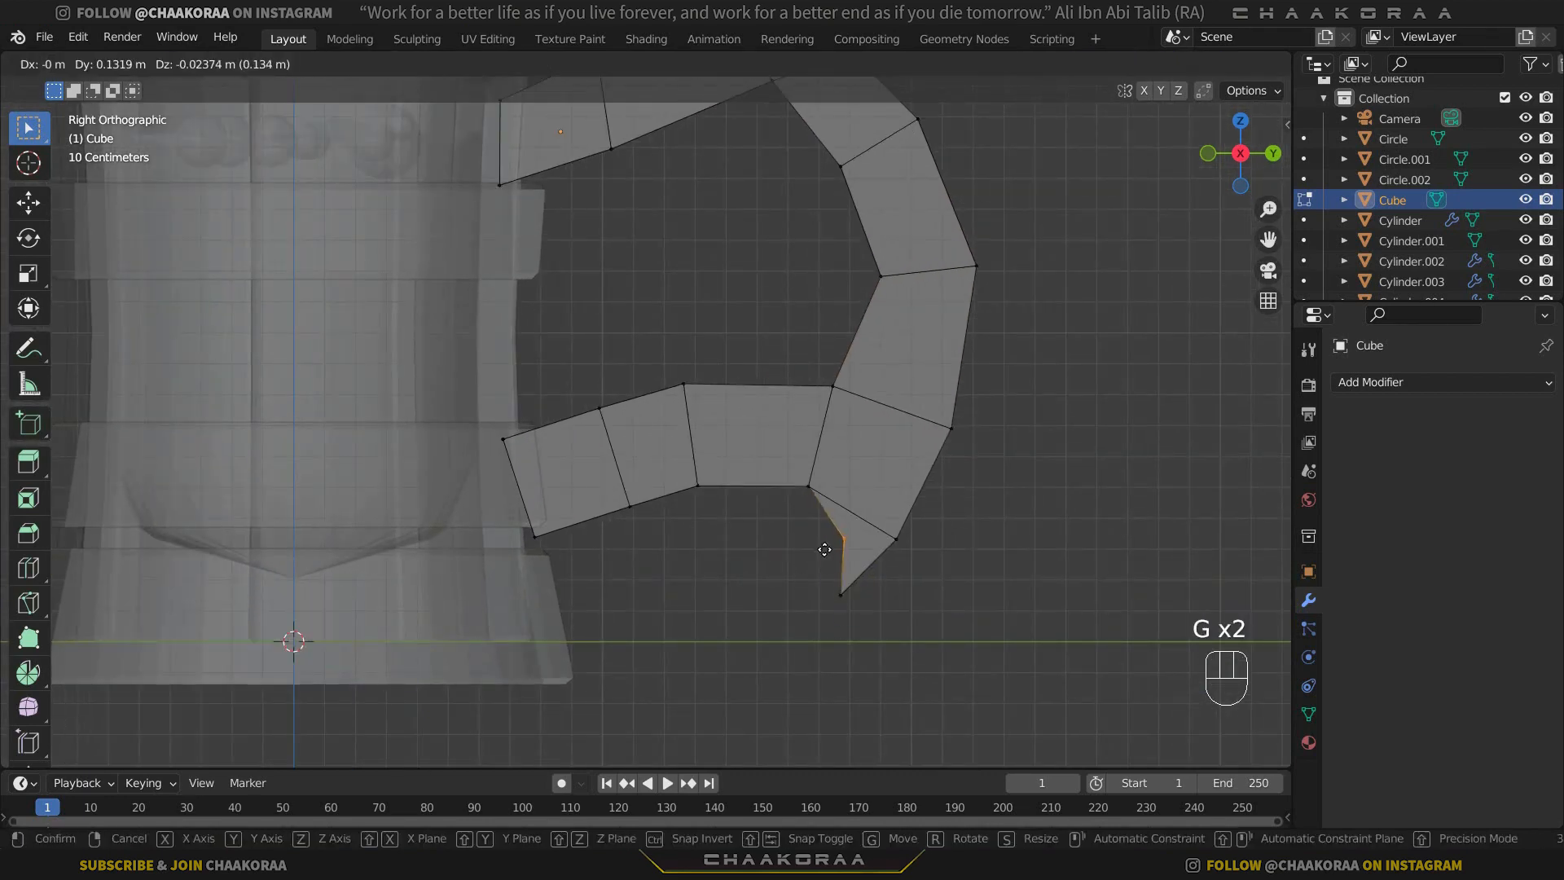
click(824, 549)
Move the lower arm's end face about -0.09 m in Y and -0.02 m in Z into the mug's wall, and rotate it upright.
scroll(865, 430, down, 4)
key(Tab)
middle_drag(869, 426, 766, 415)
scroll(793, 410, up, 3)
key(Tab)
key(KP_1)
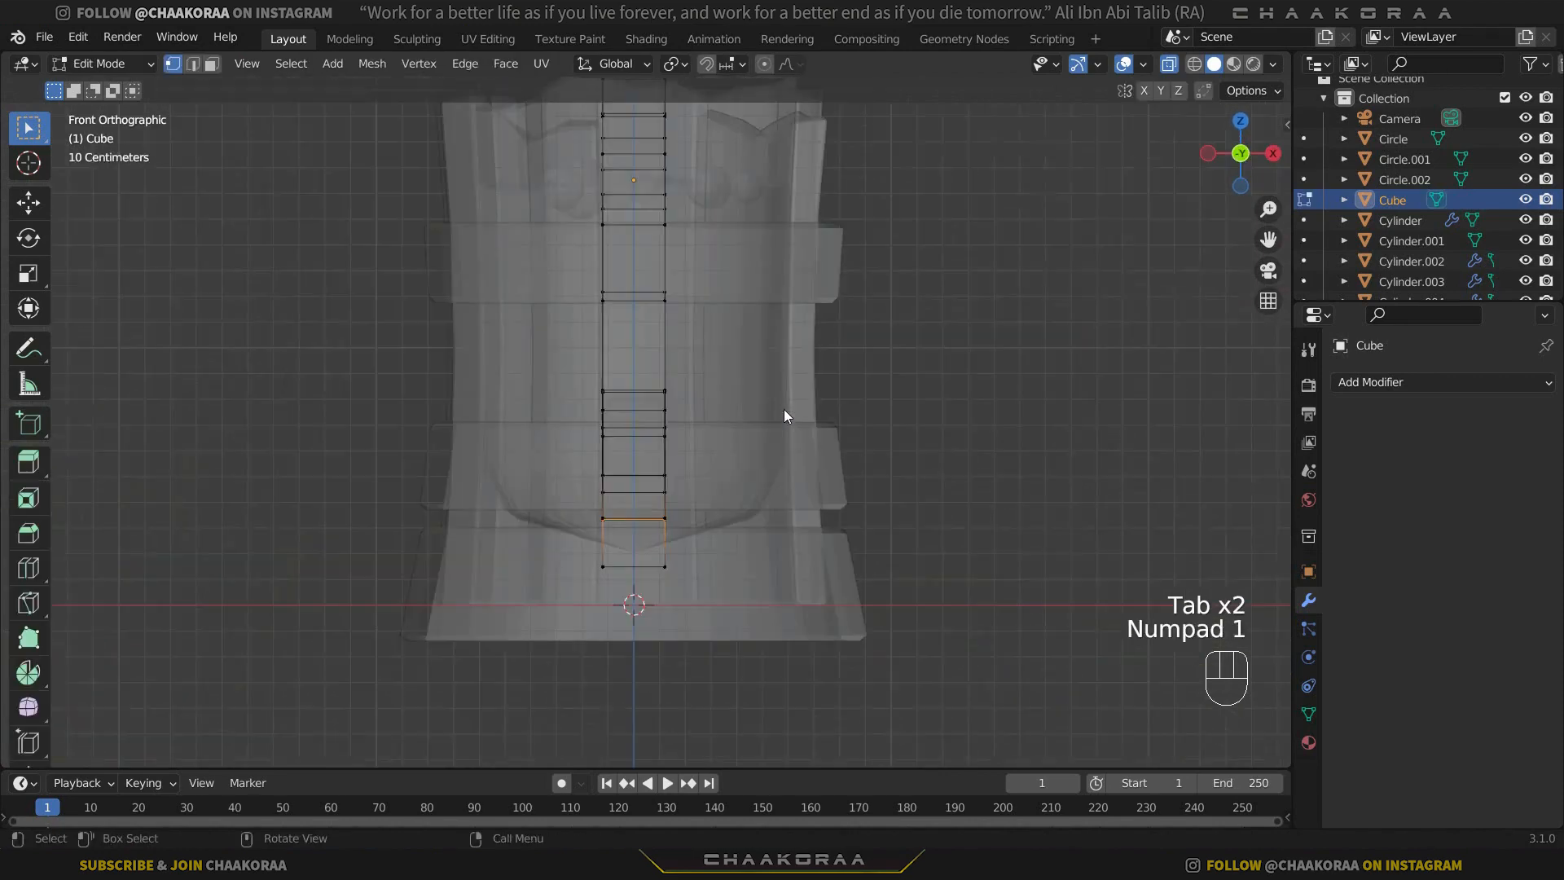
key(KP_3)
scroll(783, 409, up, 2)
drag(554, 392, 409, 644)
key(g)
click(749, 456)
key(r)
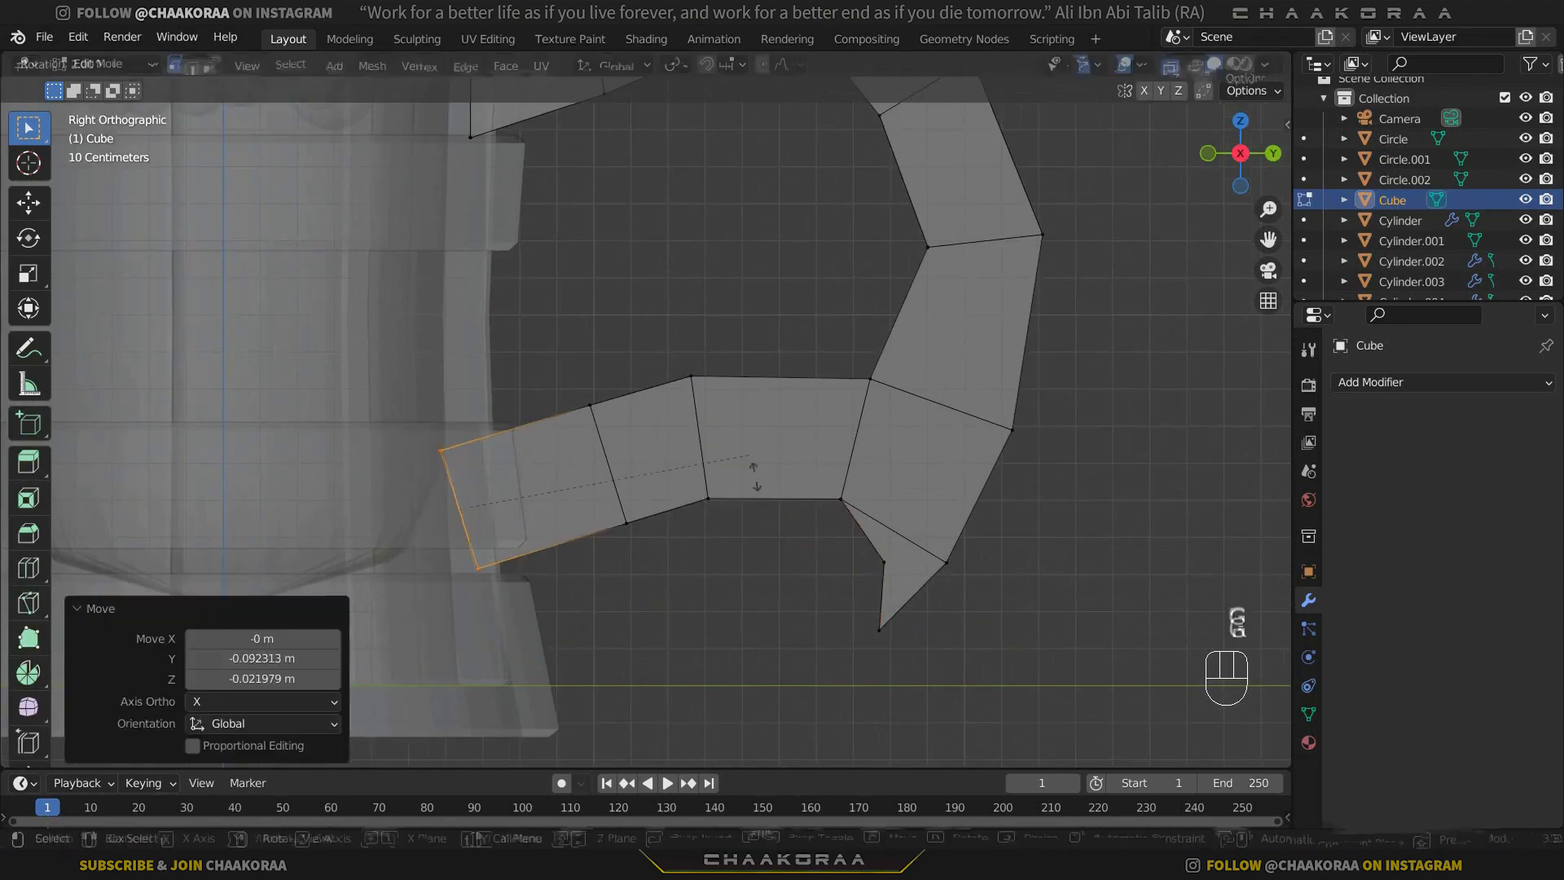
click(748, 531)
Reshape the lower arm's two joints vertex by vertex, moving the outer joint's top about 0.03 m in Y and -0.08 m in Z.
drag(560, 376, 626, 443)
key(g)
click(689, 483)
drag(720, 351, 670, 413)
key(g)
click(681, 447)
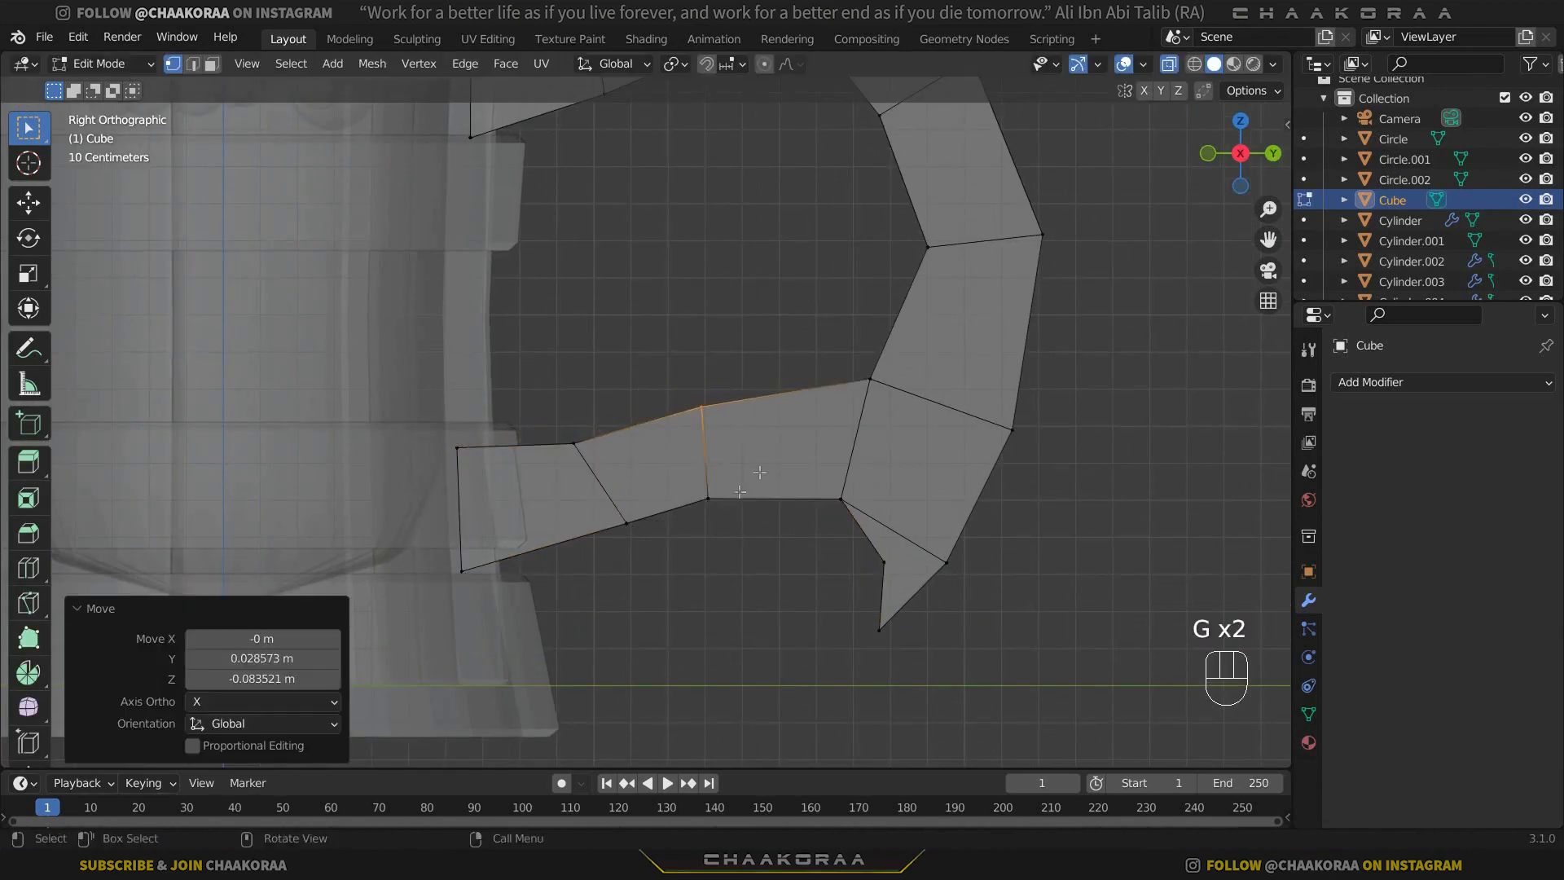
drag(739, 487, 690, 521)
key(g)
click(727, 504)
drag(726, 403, 681, 434)
key(g)
click(699, 413)
Move the handle's whole outer section, including both spikes, about -0.15 m in Y and -0.02 m in Z toward the mug.
scroll(699, 410, down, 4)
drag(893, 124, 704, 585)
key(g)
click(750, 365)
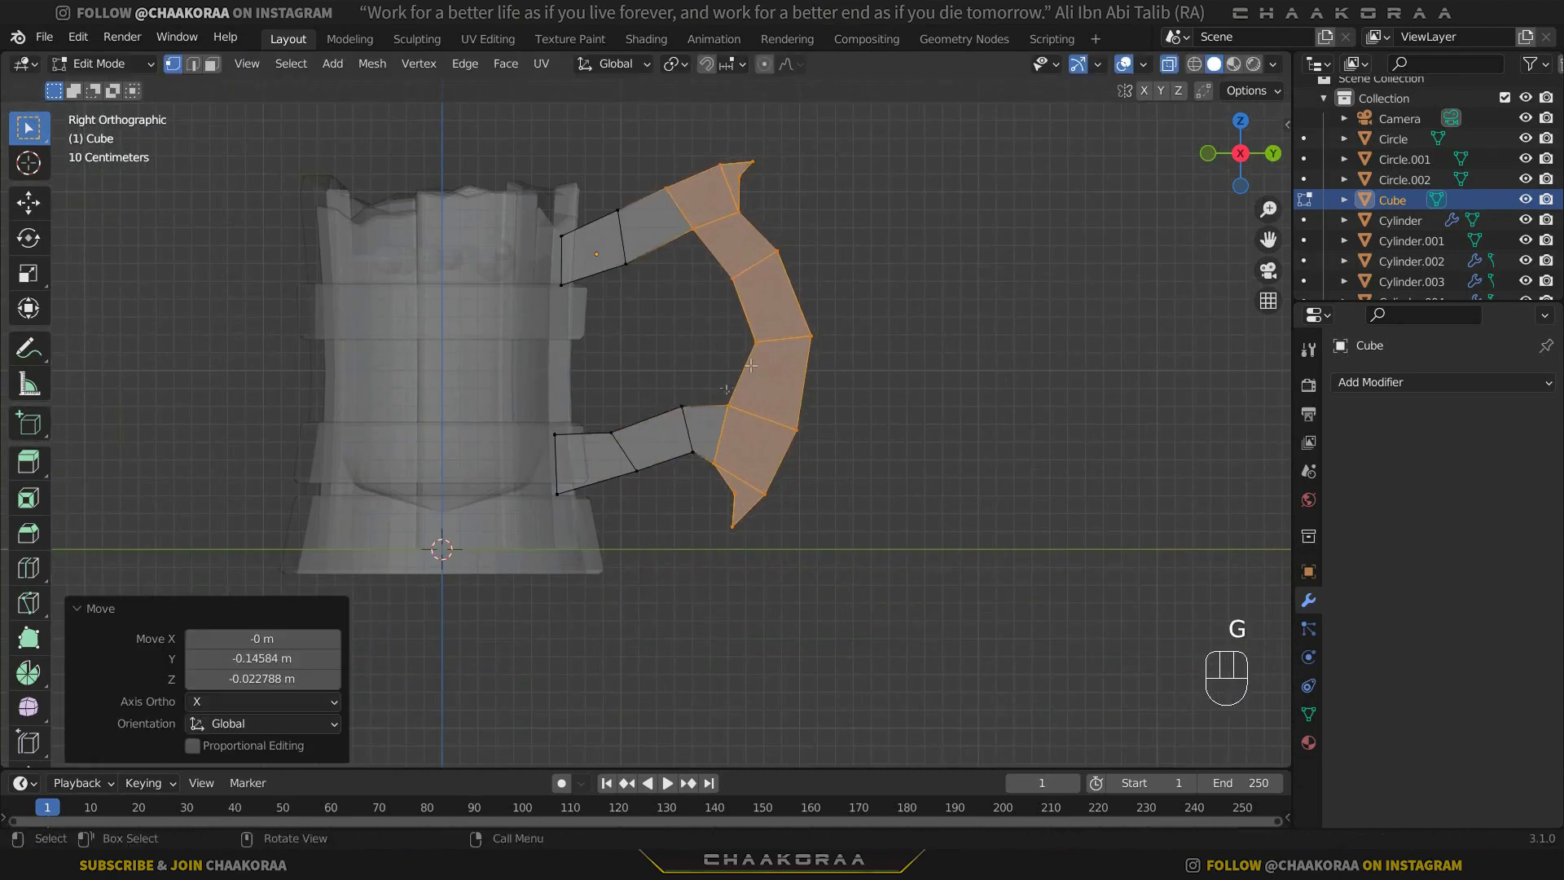
Reposition the lower arm's two joints, moving the outer one about -0.08 m in Y and -0.05 m in Z, and raising it about 0.07 m.
drag(661, 384, 710, 471)
key(g)
click(629, 461)
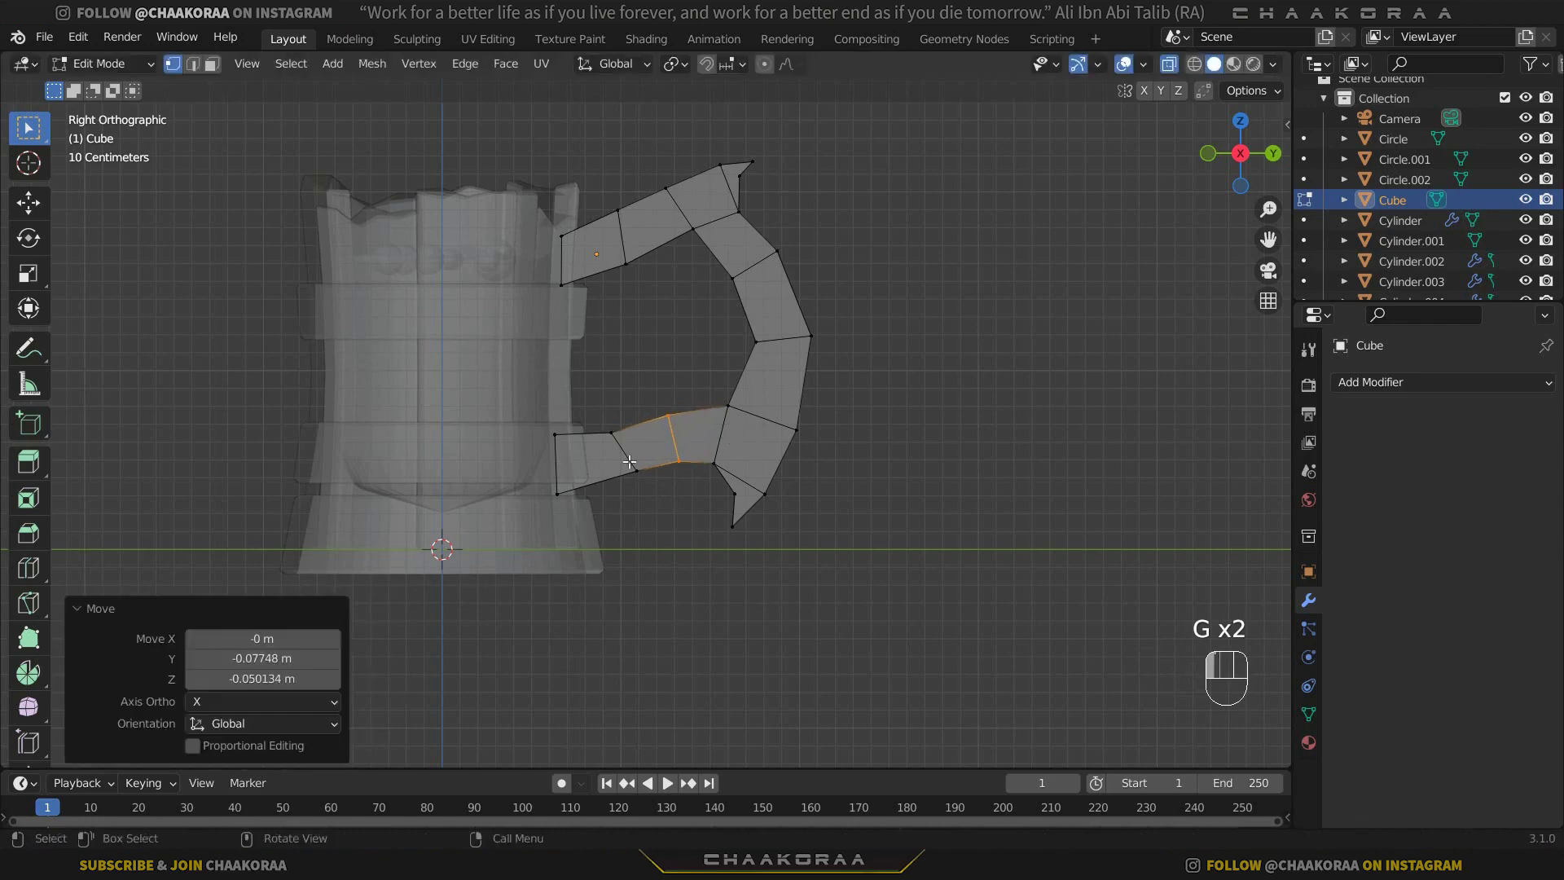
key(g)
click(629, 461)
key(g)
click(687, 415)
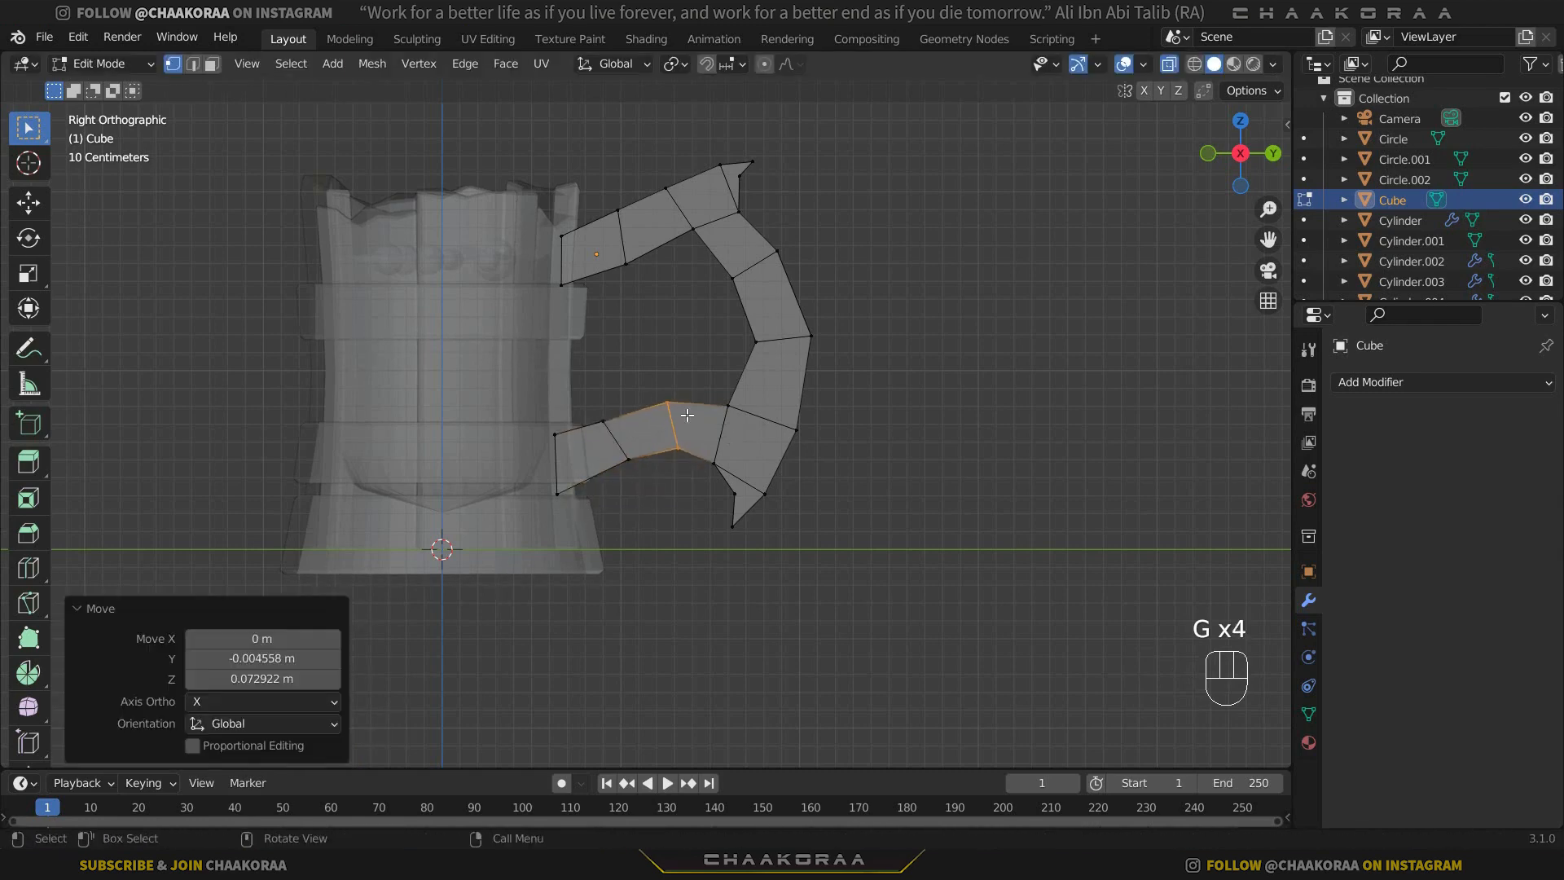
Smooth the handle's outer curve by moving the bend vertices, the outermost about 0.06 m in Y and 0.02 m in Z.
scroll(716, 389, up, 3)
shift+middle_drag(782, 331, 745, 440)
click(804, 397)
key(g)
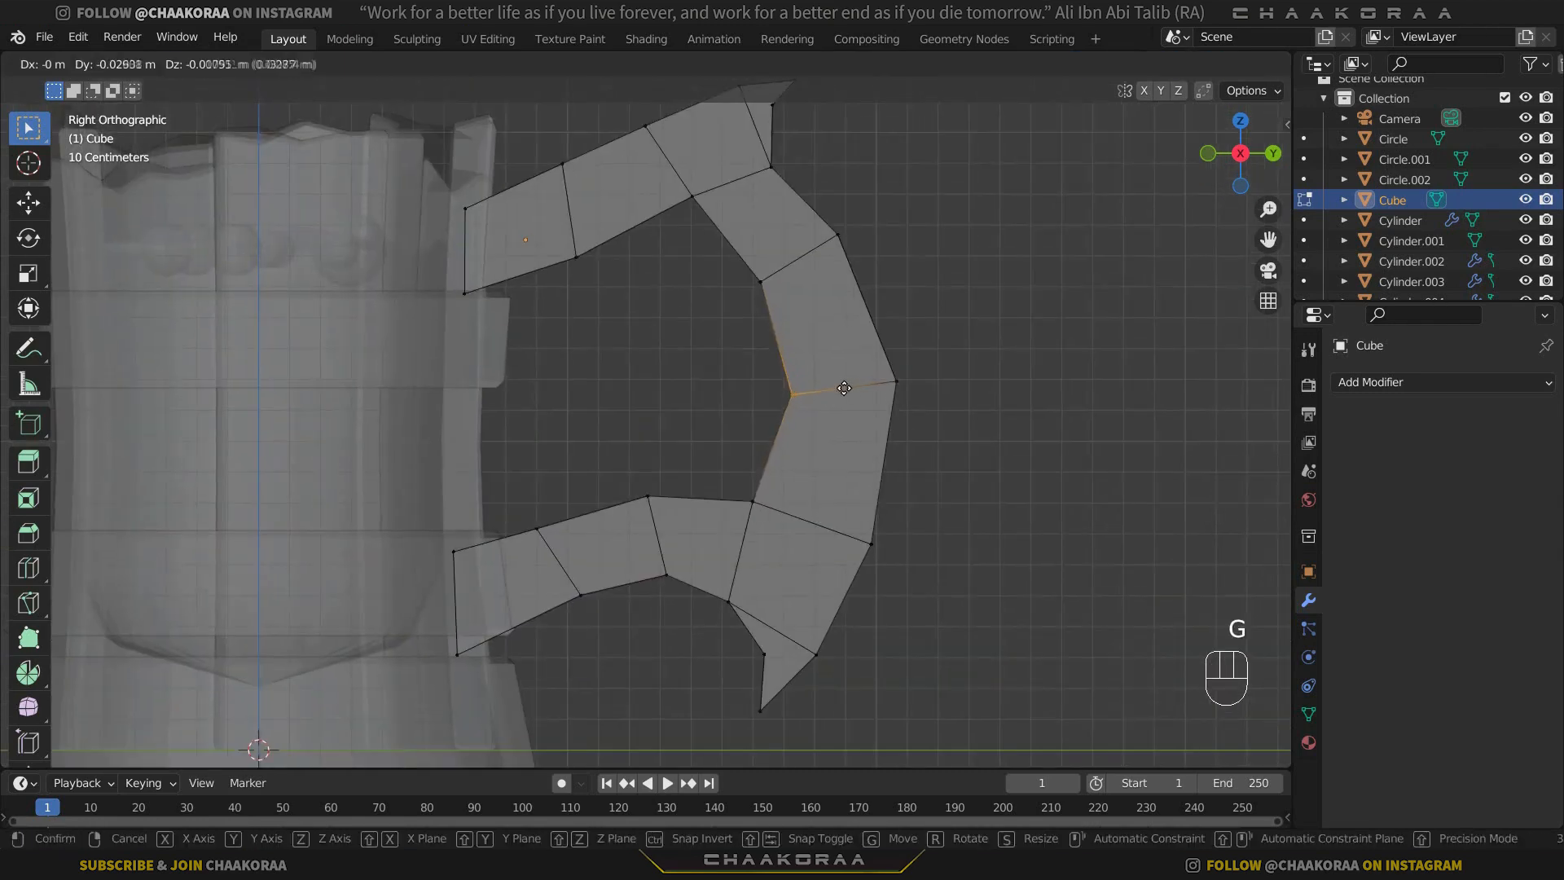
click(842, 387)
drag(775, 259, 717, 326)
key(g)
click(713, 319)
drag(873, 200, 817, 259)
key(g)
click(829, 251)
drag(918, 337, 855, 421)
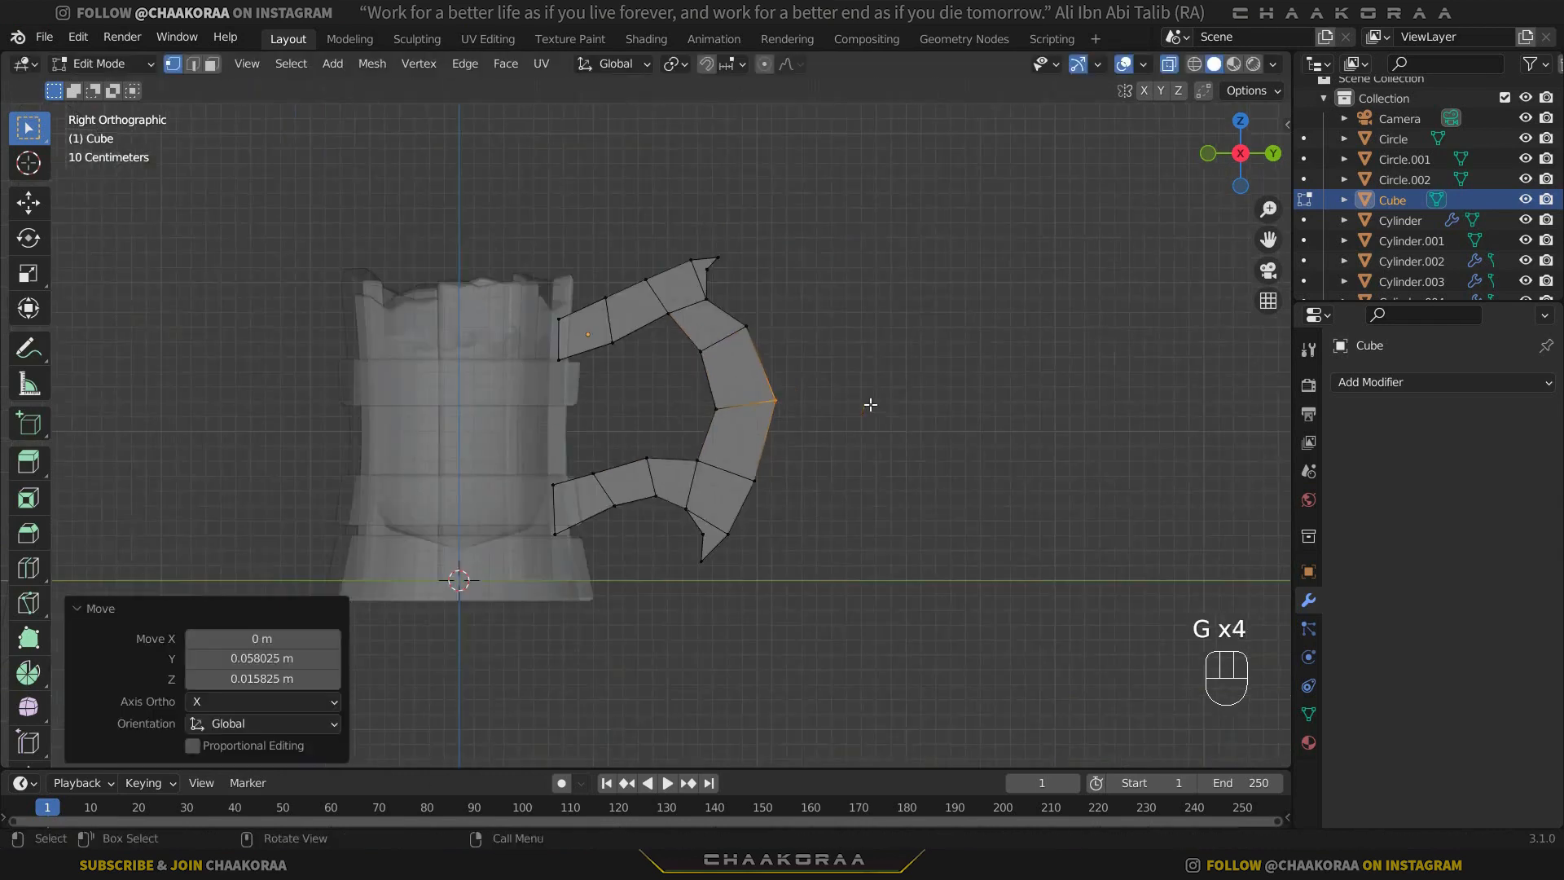
Arch the upper arm by raising its first joint's vertices and adjusting the top vertex of the second joint.
key(Tab)
key(Tab)
scroll(625, 307, up, 3)
drag(562, 254, 649, 318)
key(g)
click(640, 292)
drag(614, 173, 554, 233)
key(g)
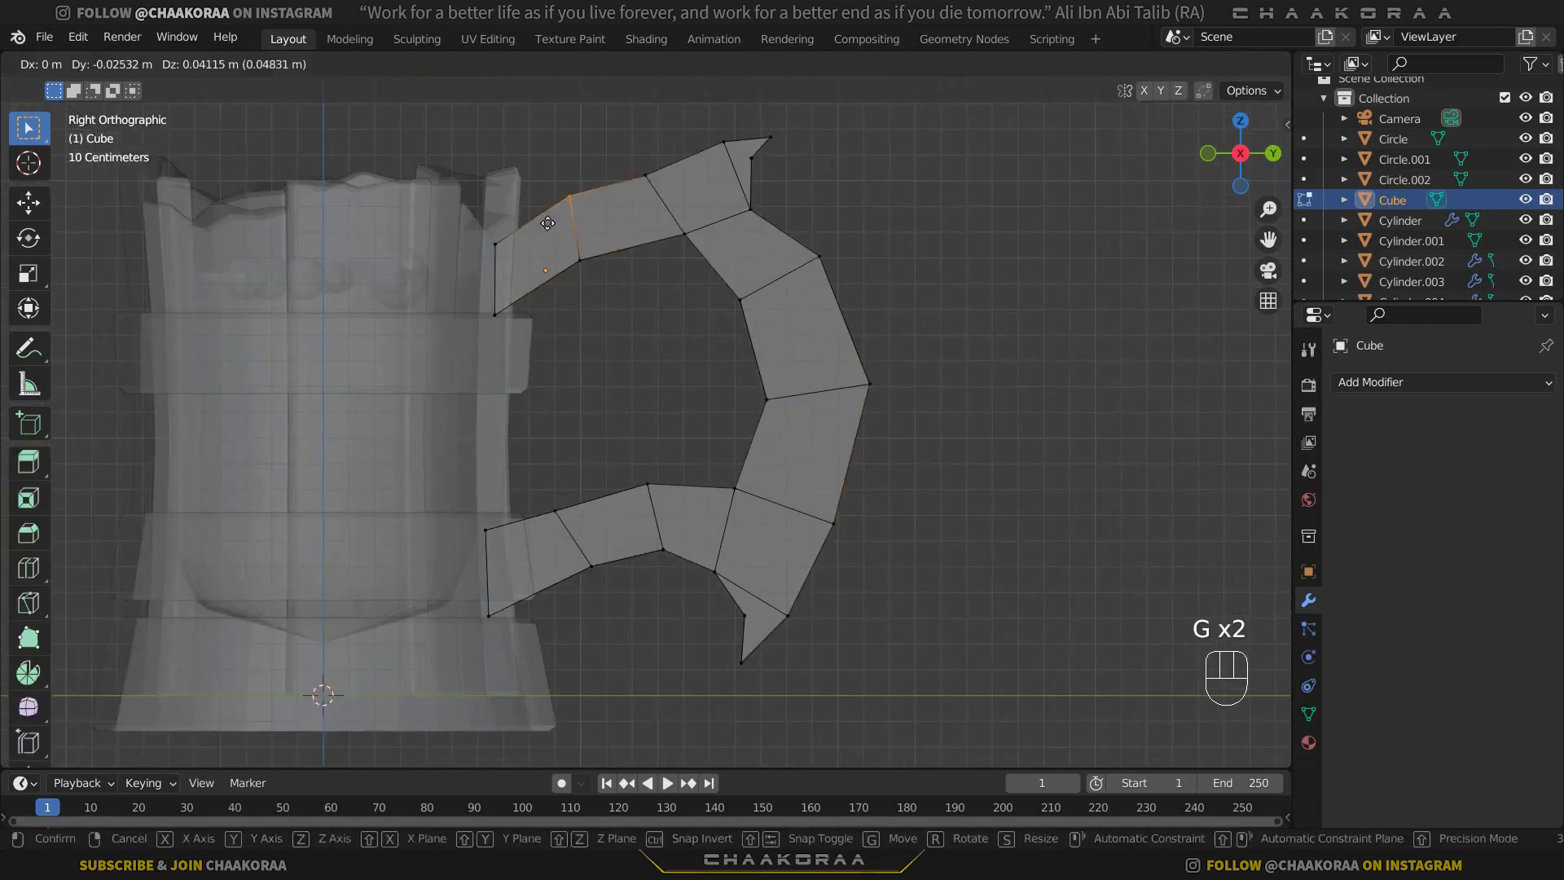
click(549, 220)
drag(682, 145, 622, 209)
key(g)
click(626, 202)
Leave Edit Mode and turn off X-ray to show the handle as a solid in perspective.
scroll(793, 238, down, 5)
key(Tab)
scroll(815, 359, up, 2)
mouse_move(855, 340)
middle_down()
mouse_move(817, 356)
mouse_move(820, 398)
mouse_move(684, 391)
mouse_move(530, 486)
mouse_move(663, 441)
mouse_move(839, 329)
mouse_move(834, 380)
middle_up()
key(alt+z)
Try a Bevel modifier on the handle, check its edges up close, and remove the modifier.
click(1347, 382)
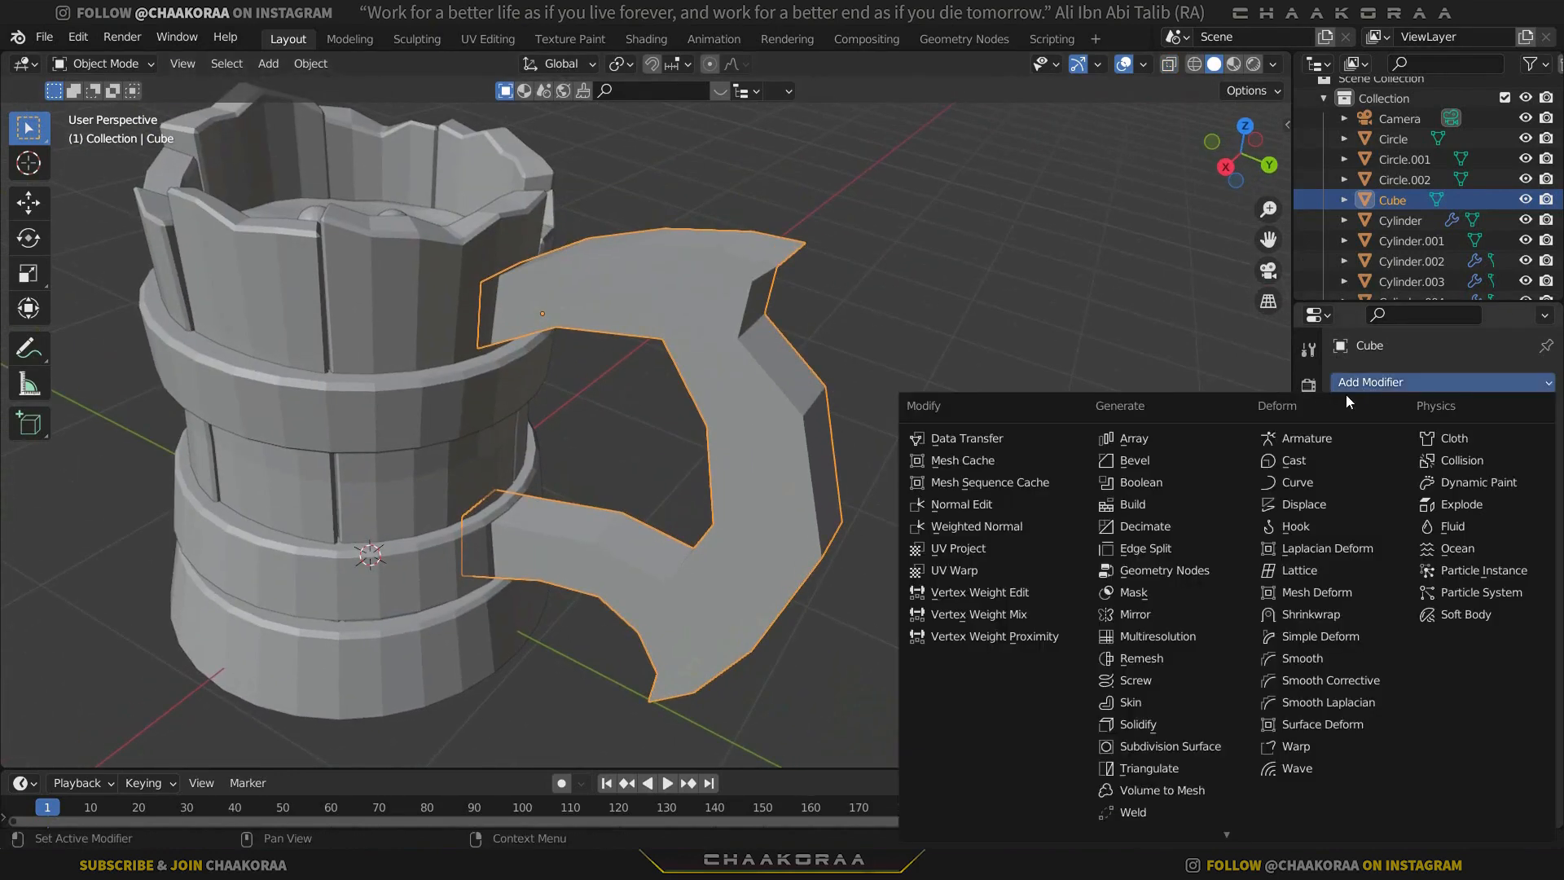
click(1178, 462)
scroll(891, 378, up, 2)
shift+middle_drag(891, 378, 783, 388)
scroll(862, 438, up, 2)
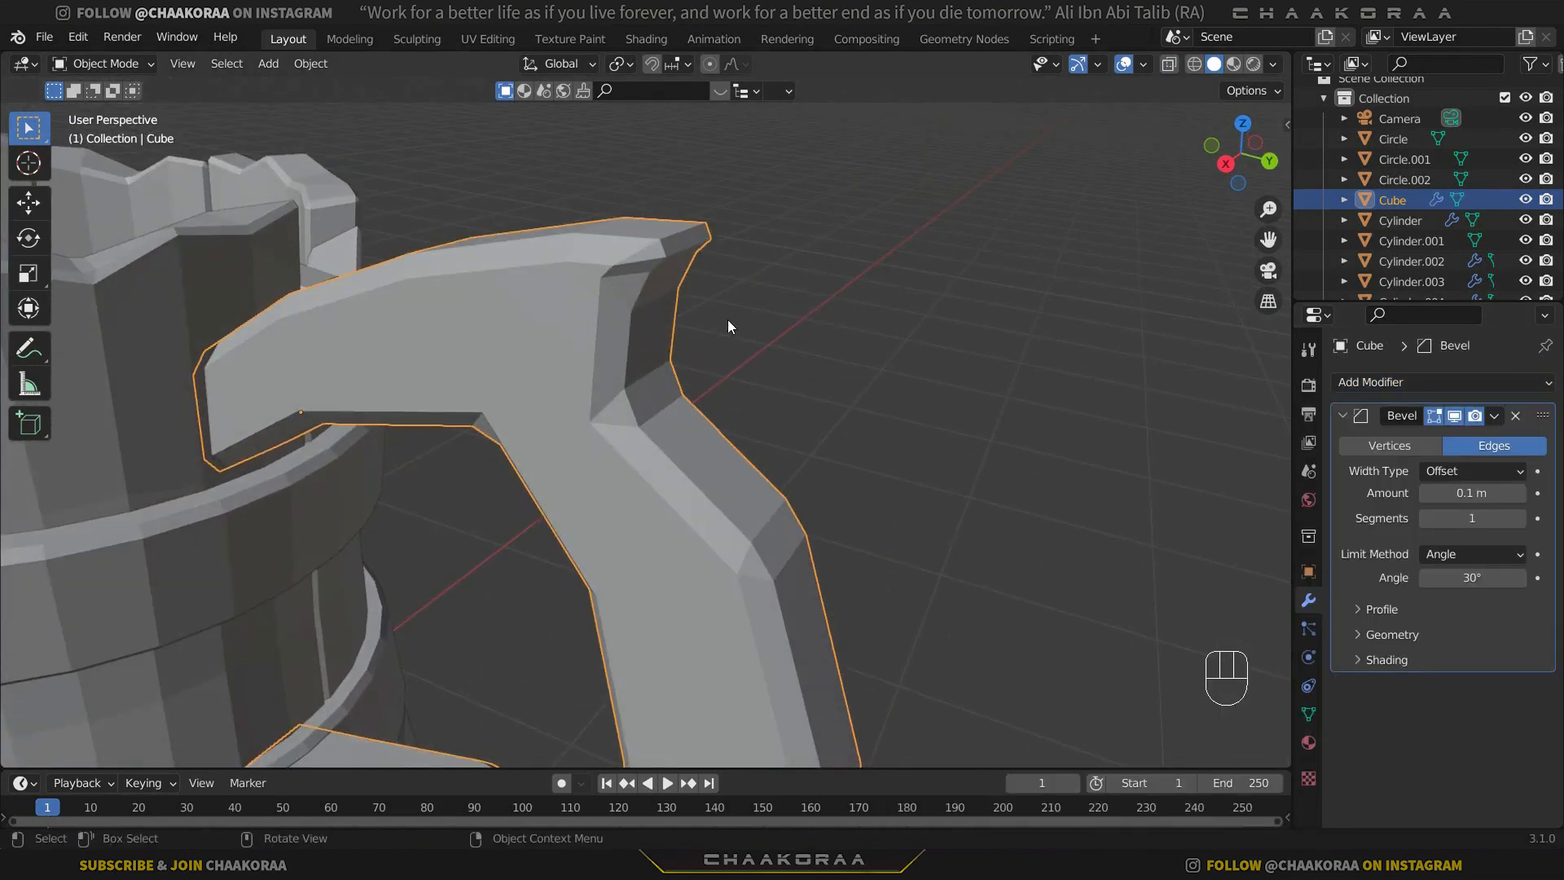
click(1515, 416)
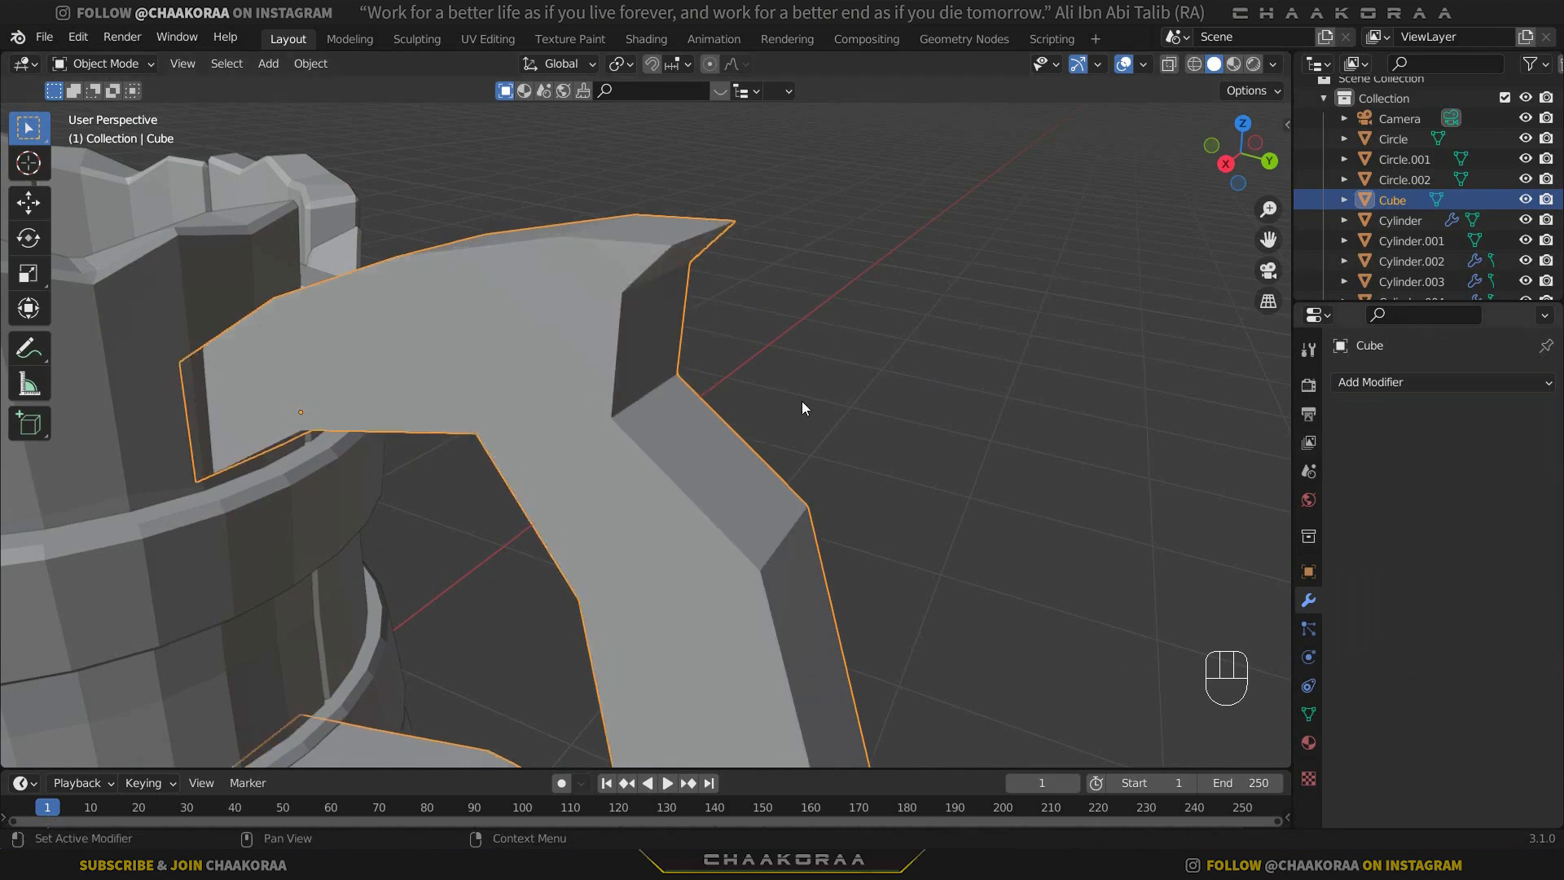
Apply the handle's scale and add a Bevel modifier to it.
key(ctrl+a)
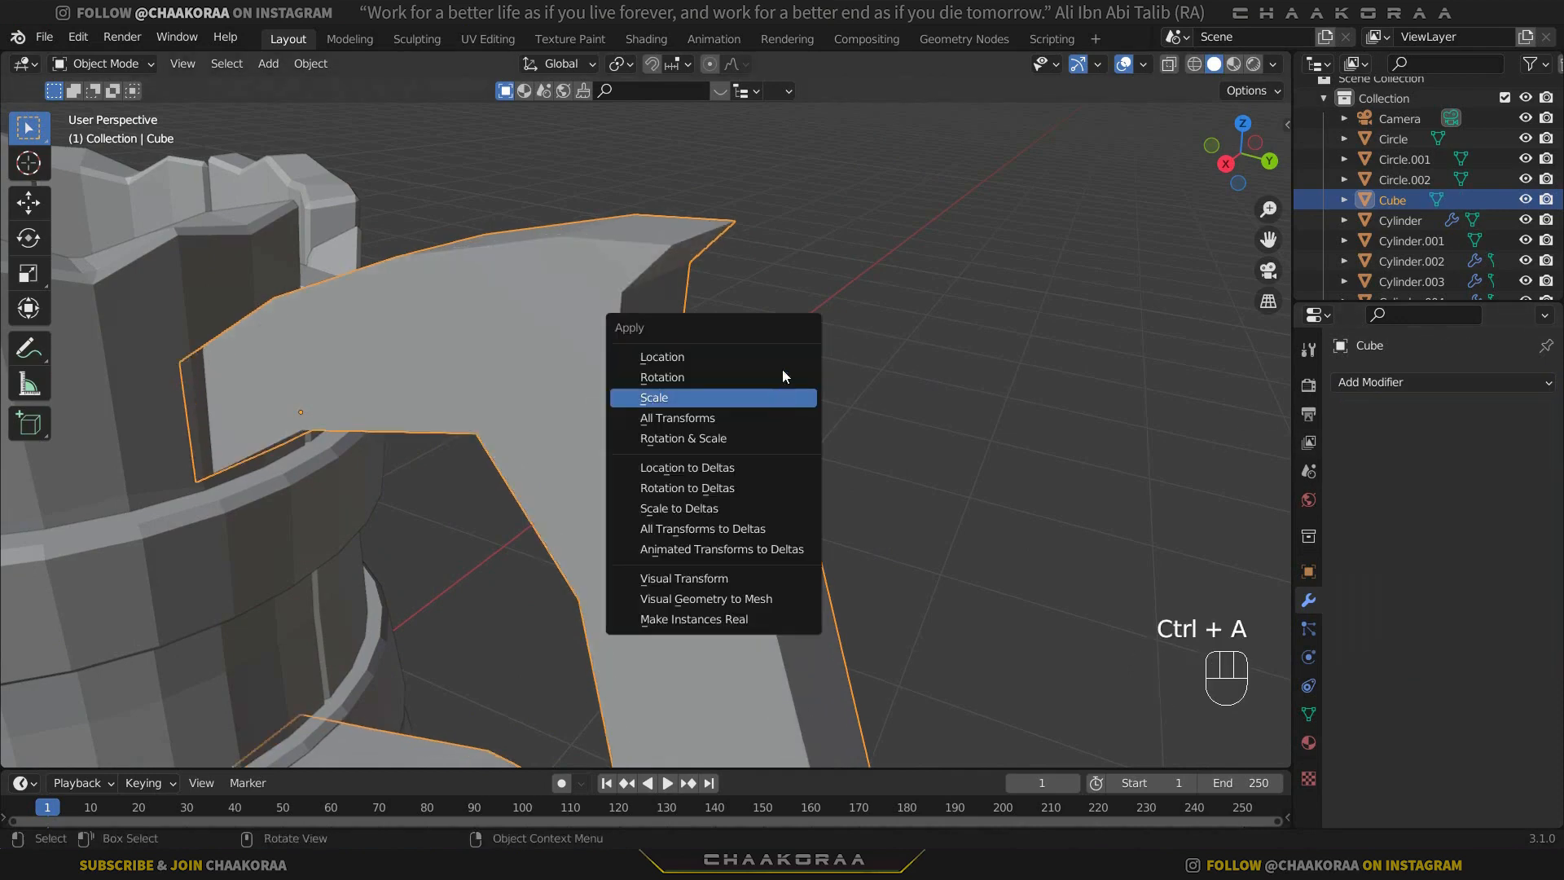
click(756, 393)
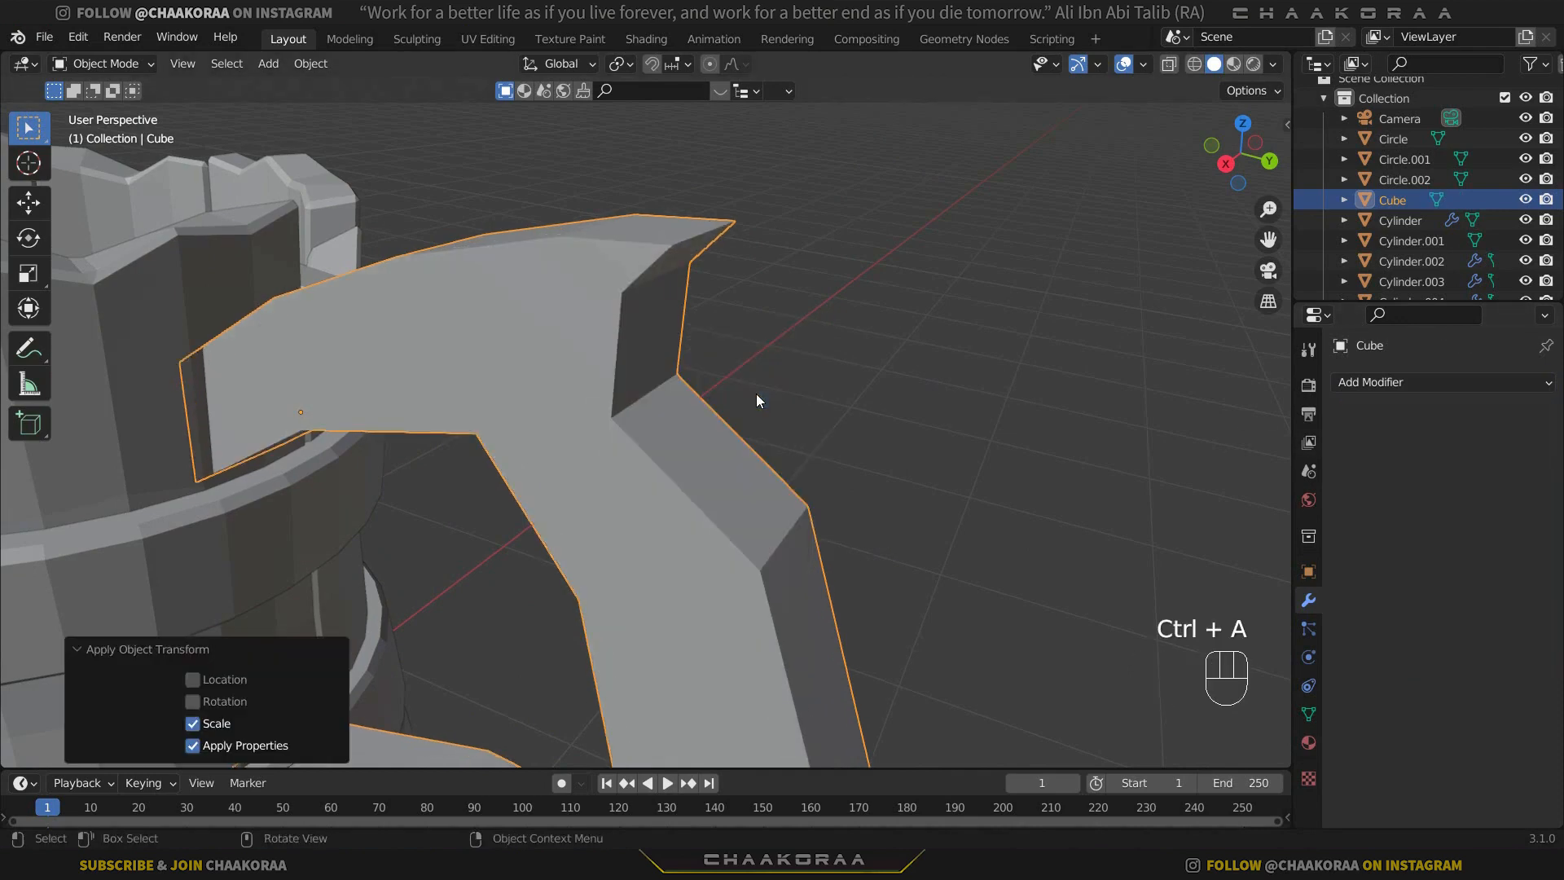
click(1369, 382)
click(1116, 461)
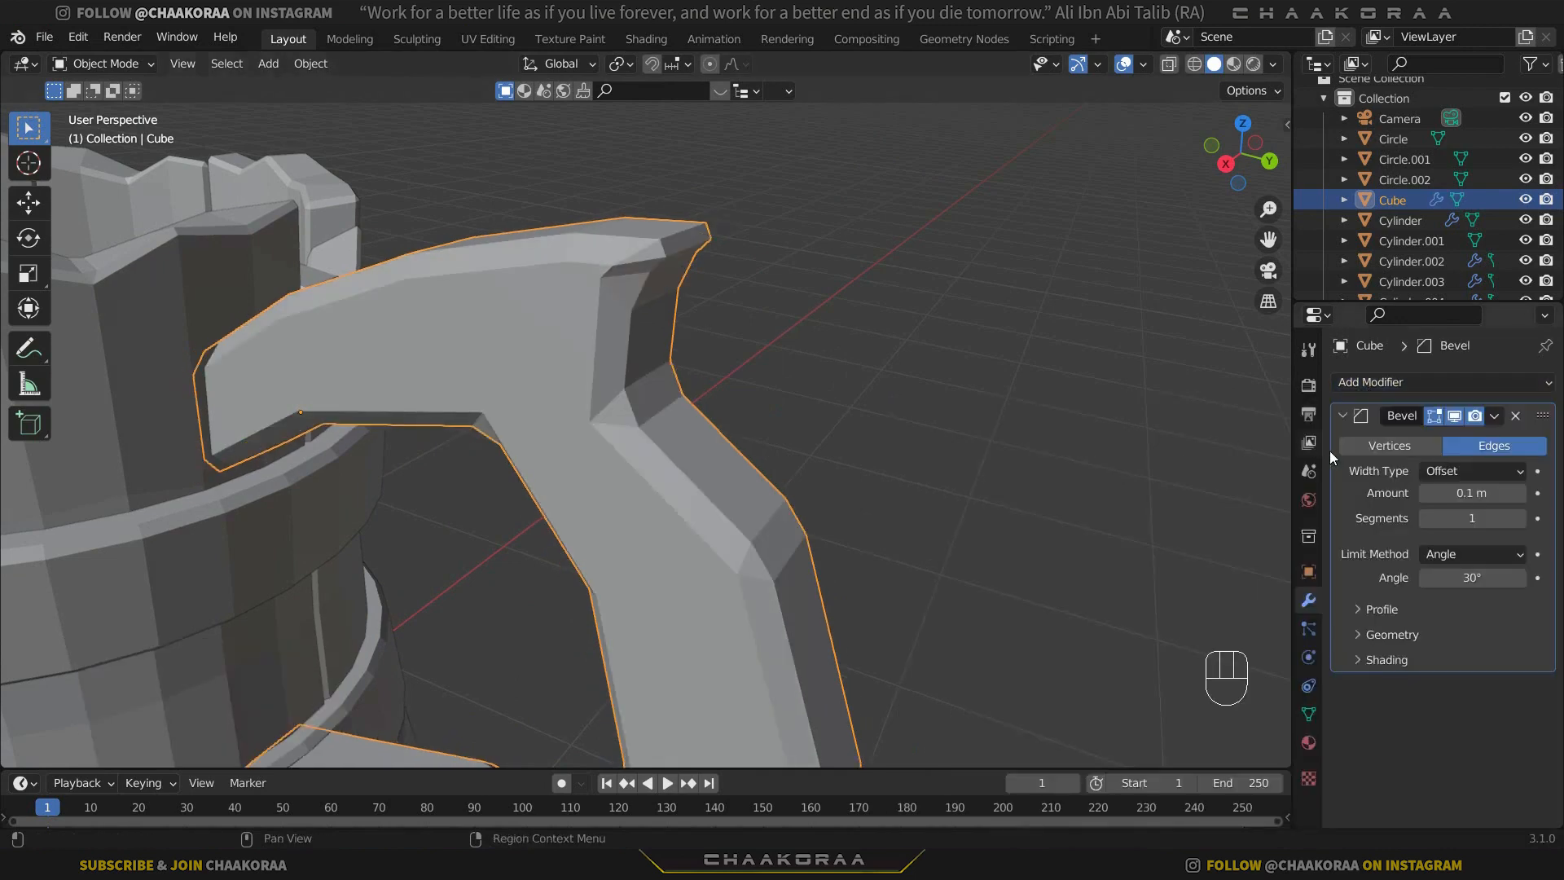
Reduce the handle's bevel amount to 0.018 m and check the narrower edges up close.
mouse_move(1471, 492)
shift+mouse_down()
mouse_move(1444, 492)
mouse_move(1471, 492)
shift+mouse_up()
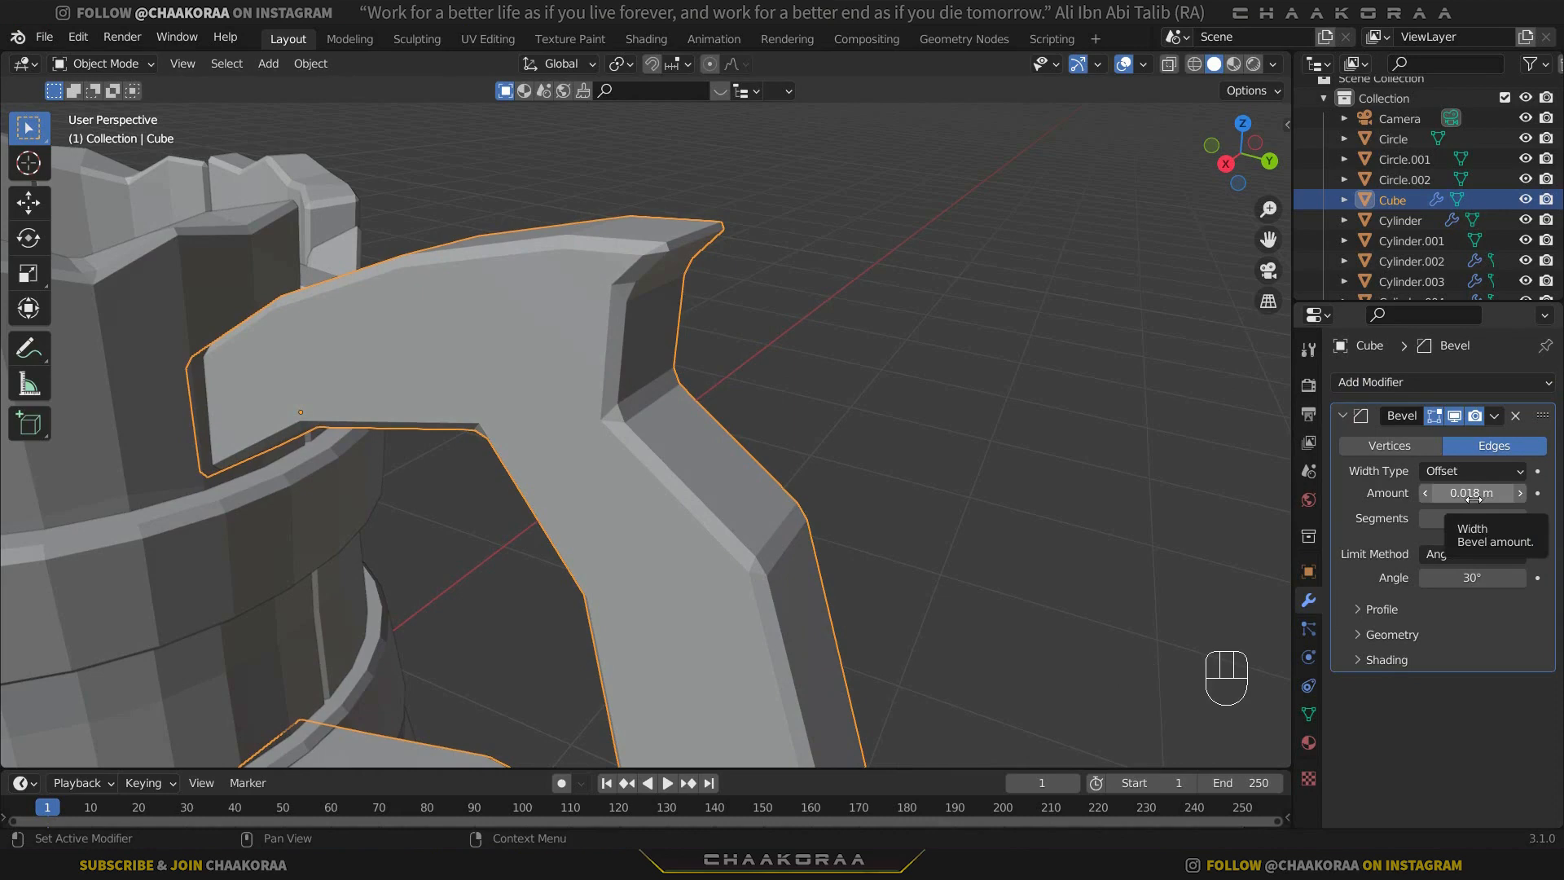
scroll(661, 319, up, 3)
middle_drag(661, 319, 749, 337)
scroll(832, 388, down, 2)
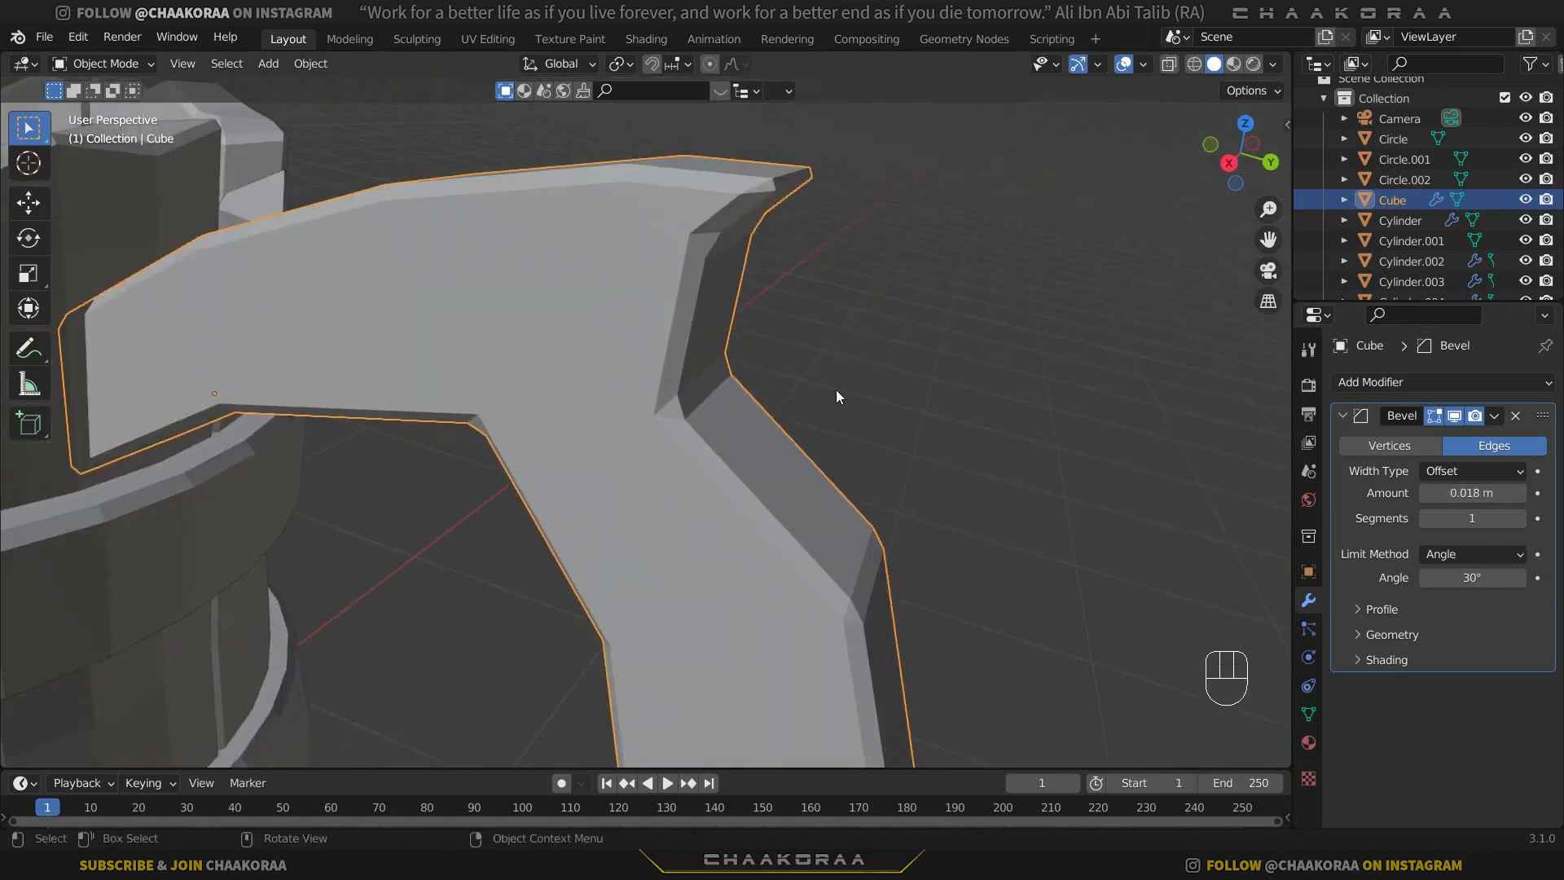
scroll(1047, 481, up, 1)
Set the bevel's outer miter to Arc and inspect the inner corner below the handle's upper spike.
click(1352, 635)
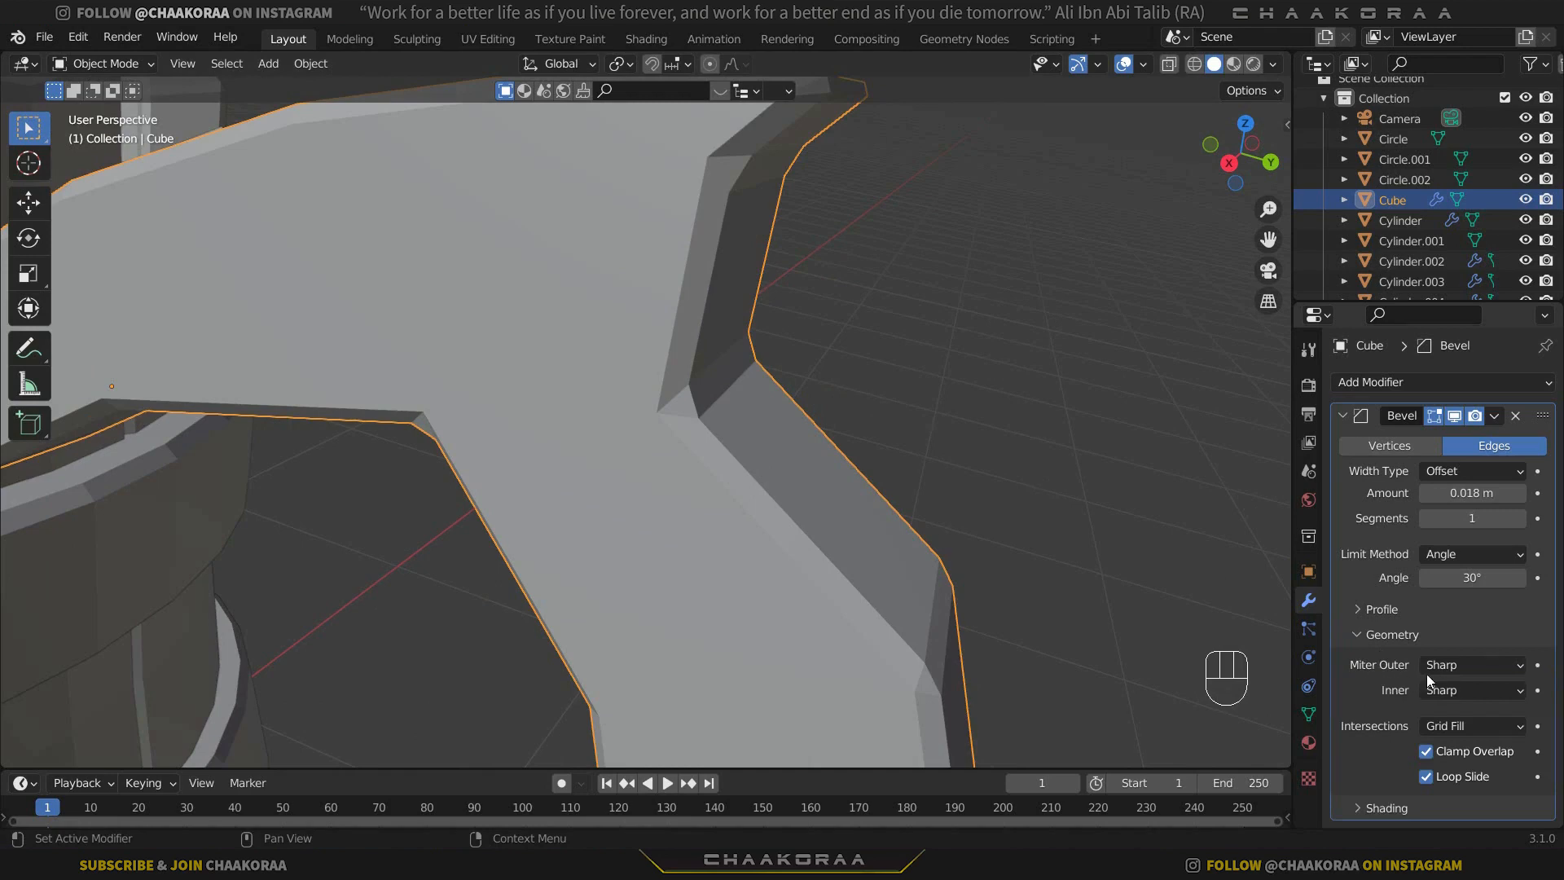
click(1483, 676)
click(1426, 732)
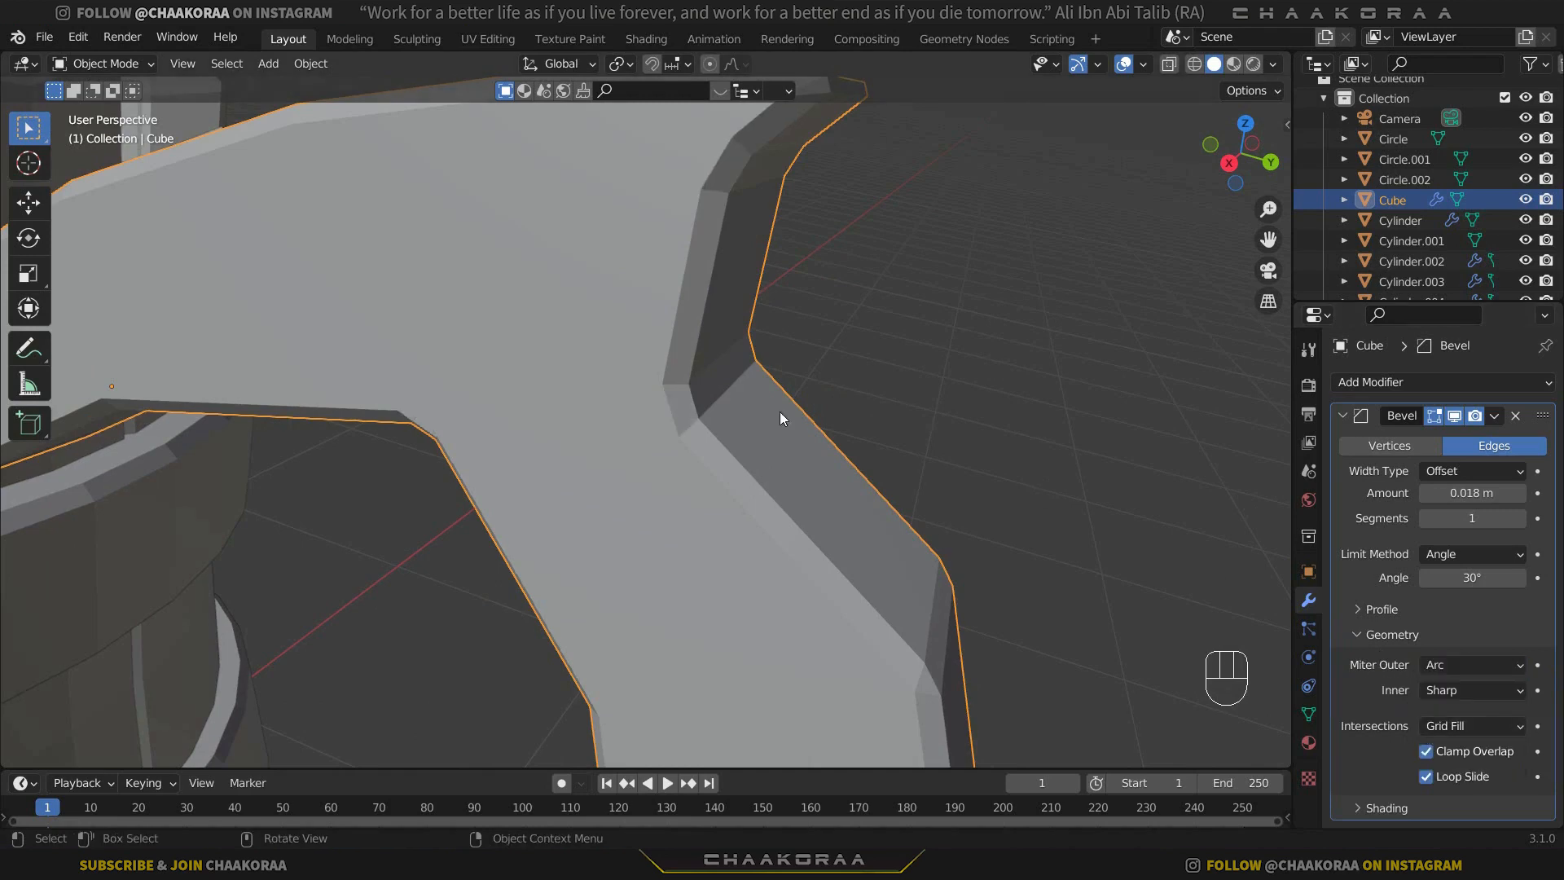
scroll(692, 386, down, 3)
scroll(705, 355, up, 5)
scroll(746, 415, down, 1)
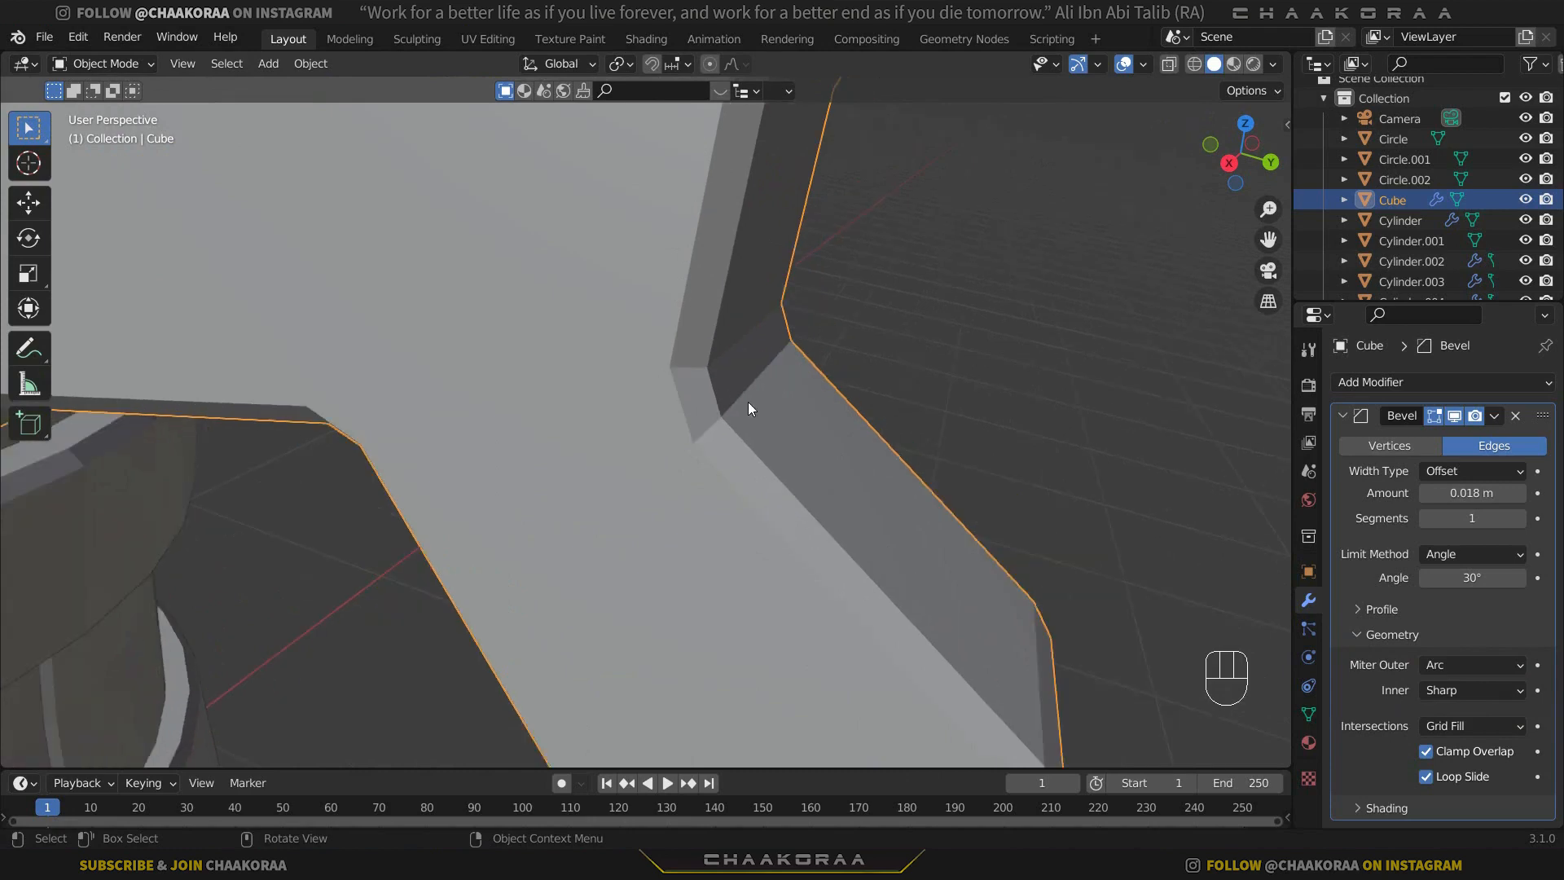
Switch the bevel's outer miter to Sharp for comparison, and set it back to Arc.
click(1436, 664)
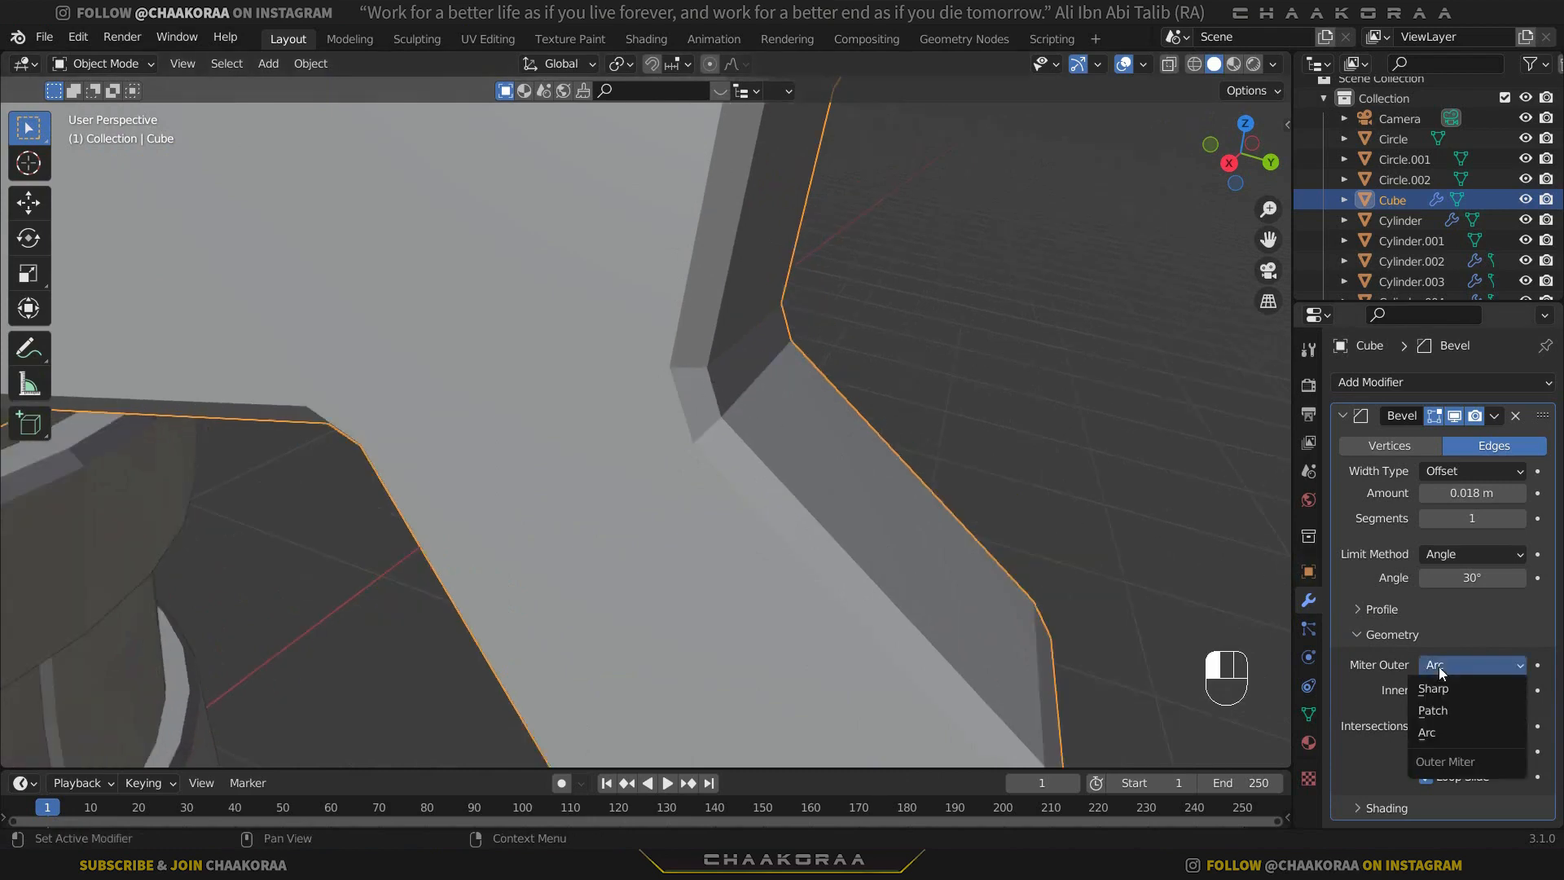
click(1457, 692)
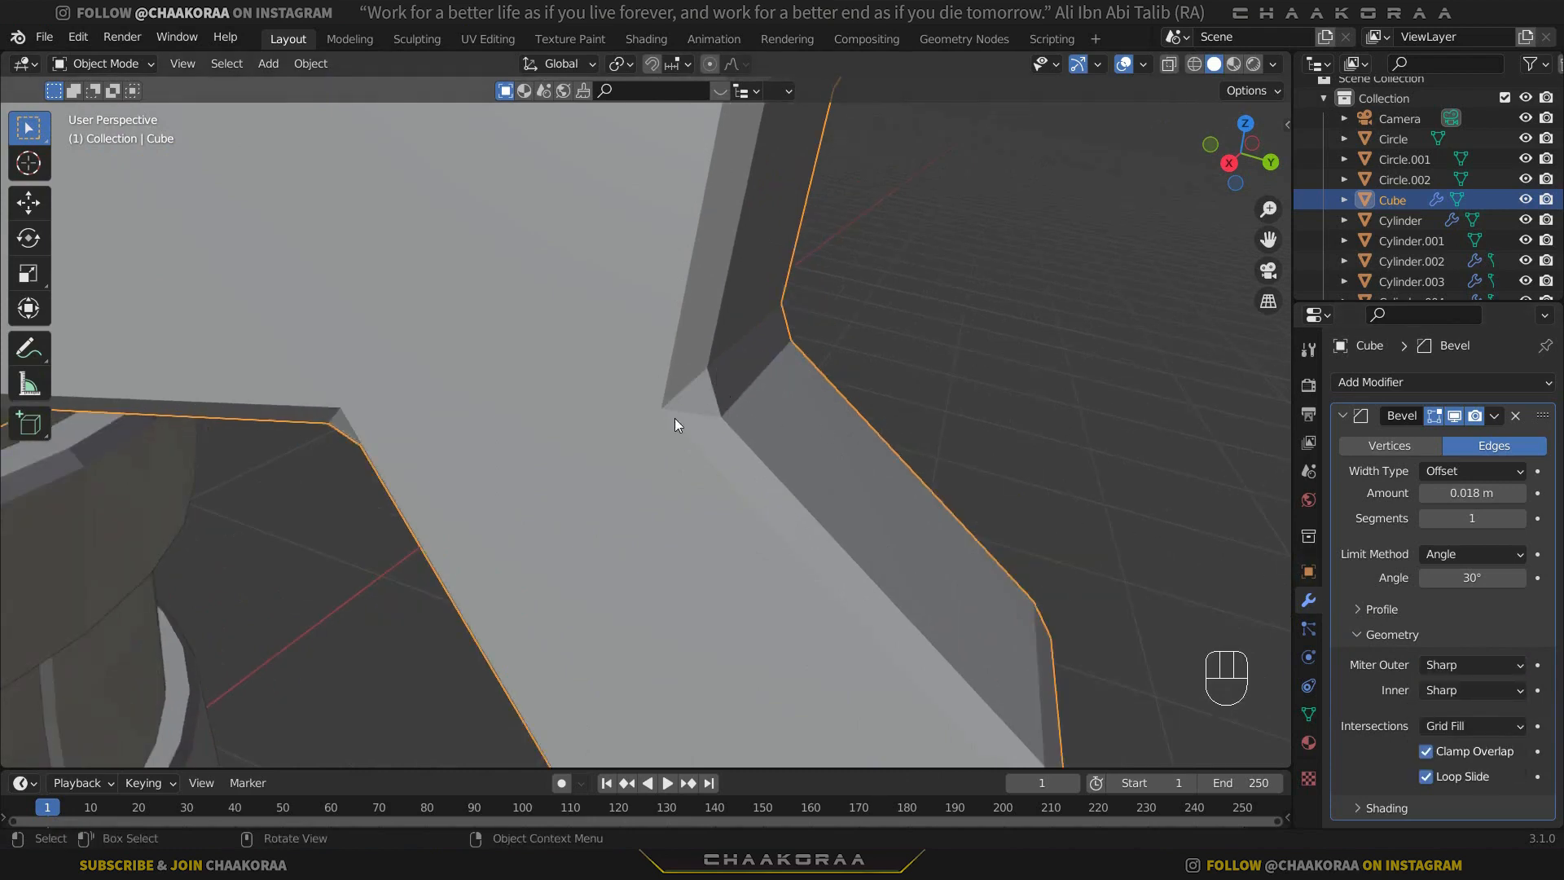
click(1442, 665)
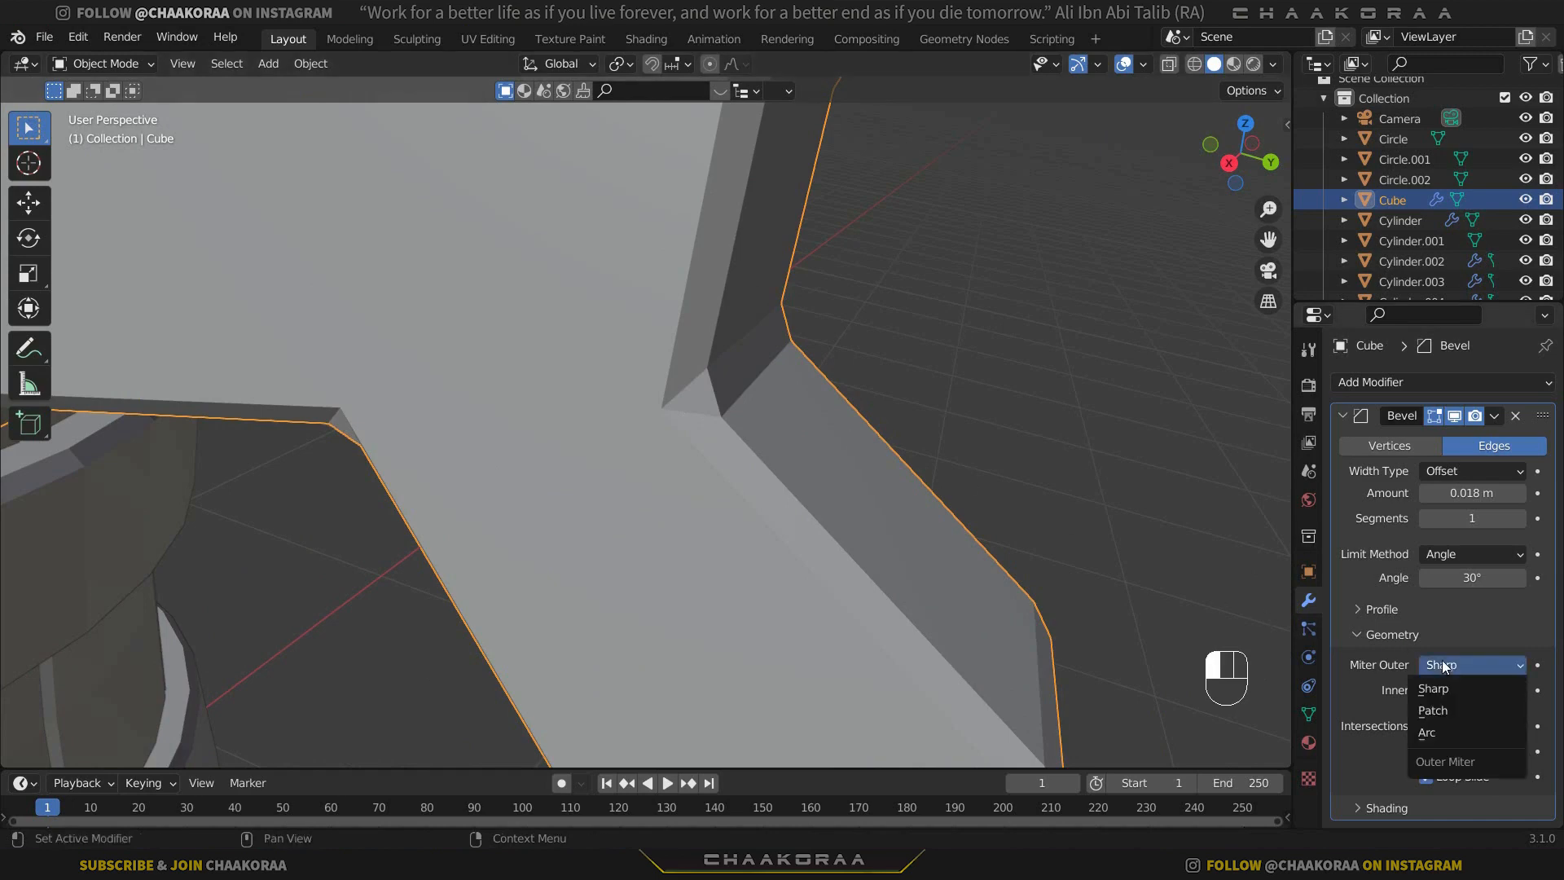
click(1427, 732)
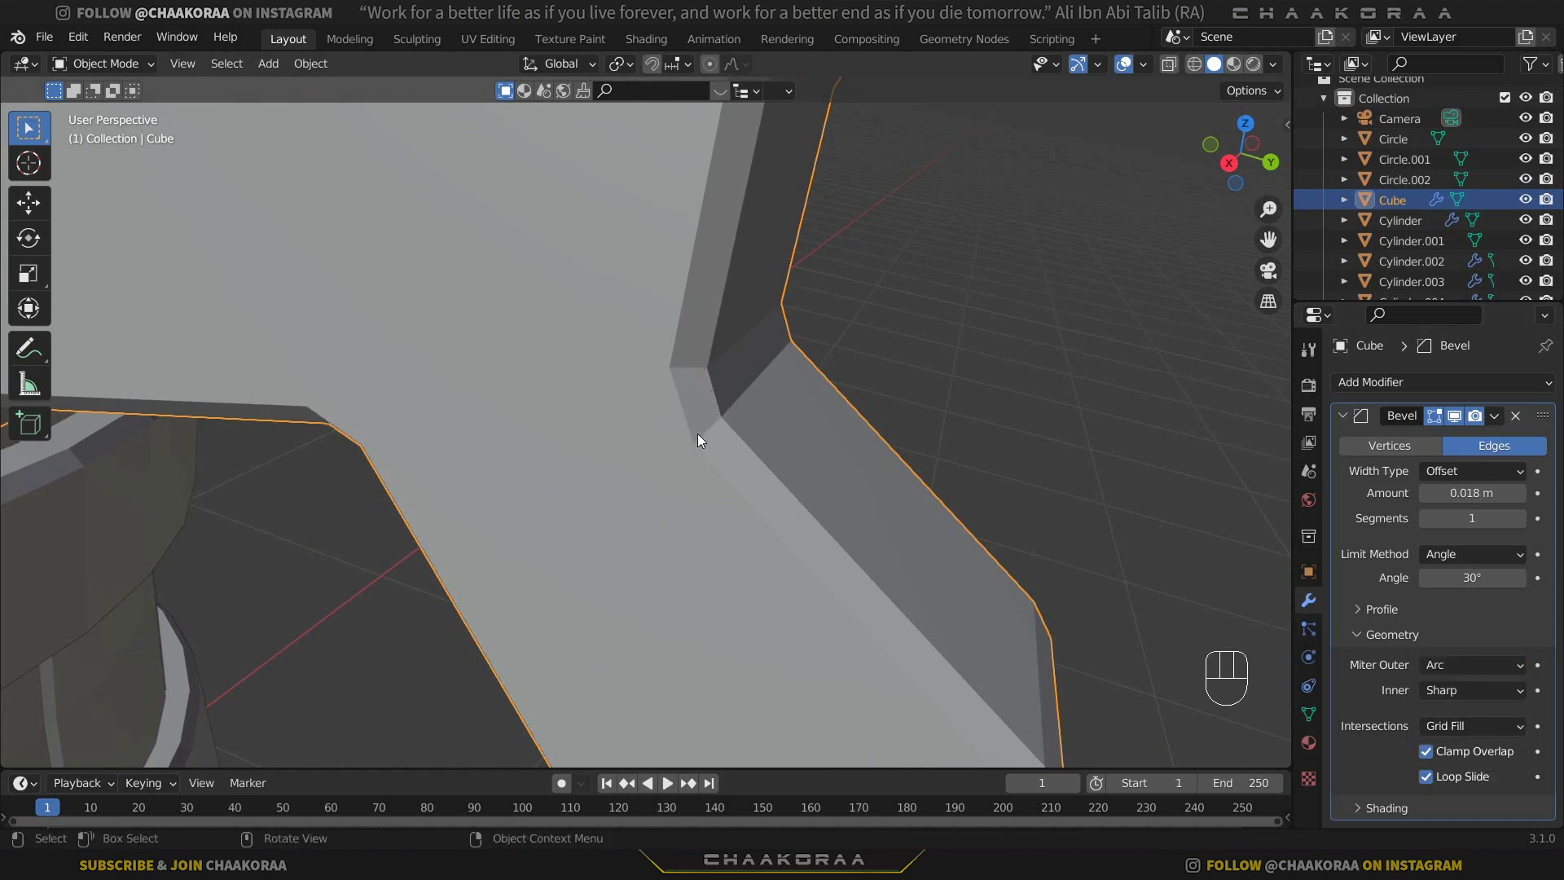
Examine the bevelled handle from several distances and from the side.
middle_drag(697, 434, 772, 437)
scroll(780, 345, down, 5)
click(780, 345)
scroll(742, 262, up, 4)
scroll(524, 487, down, 3)
scroll(770, 393, down, 4)
click(766, 440)
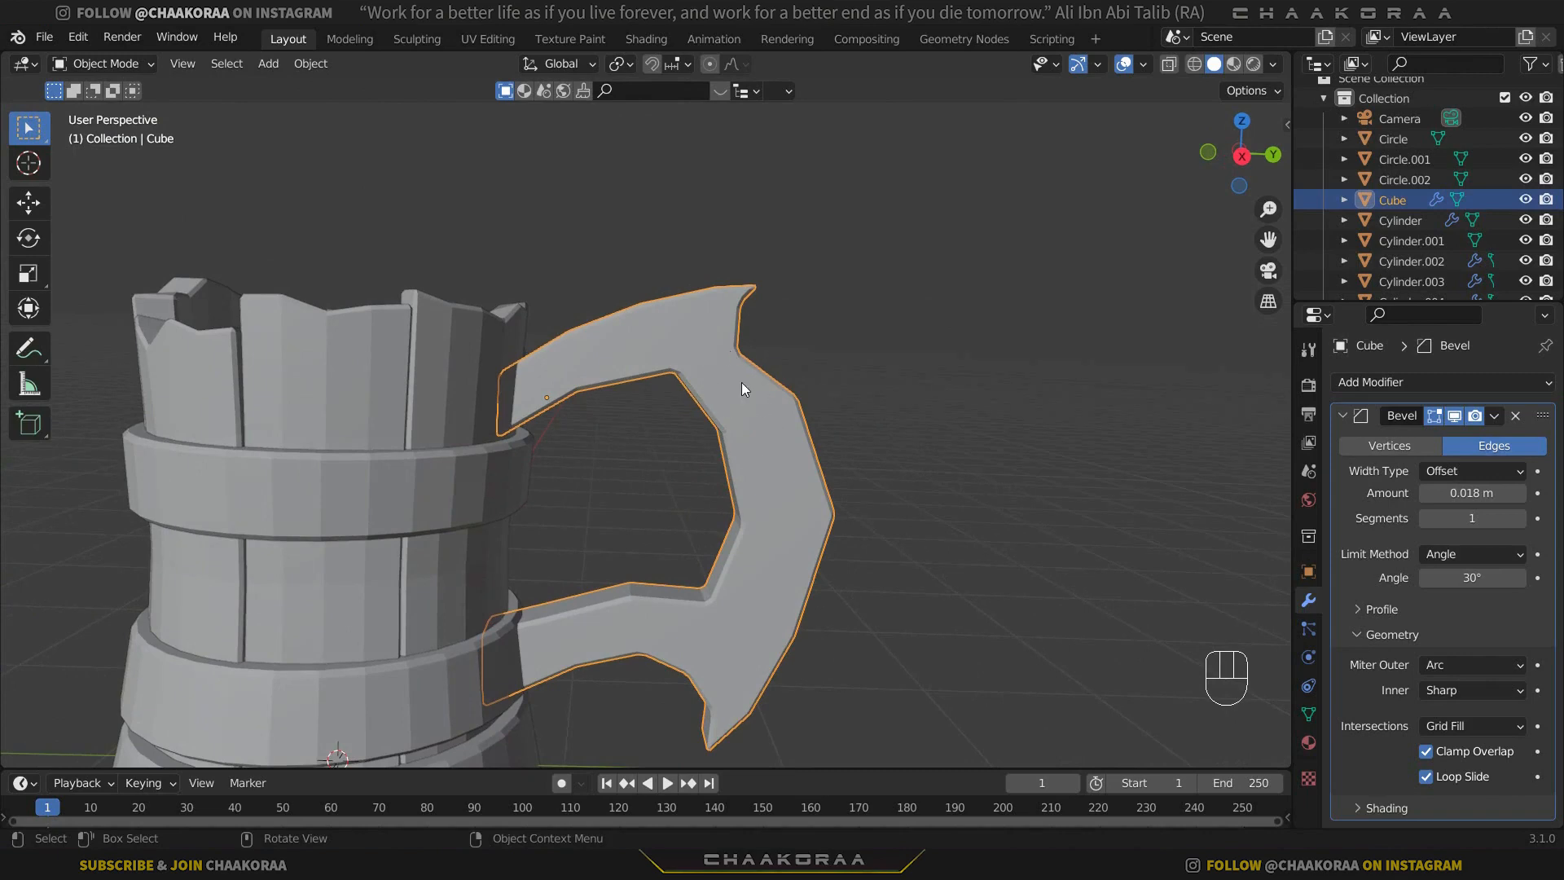
Enter Edit Mode on the handle with face selection and X-ray turned on.
key(Tab)
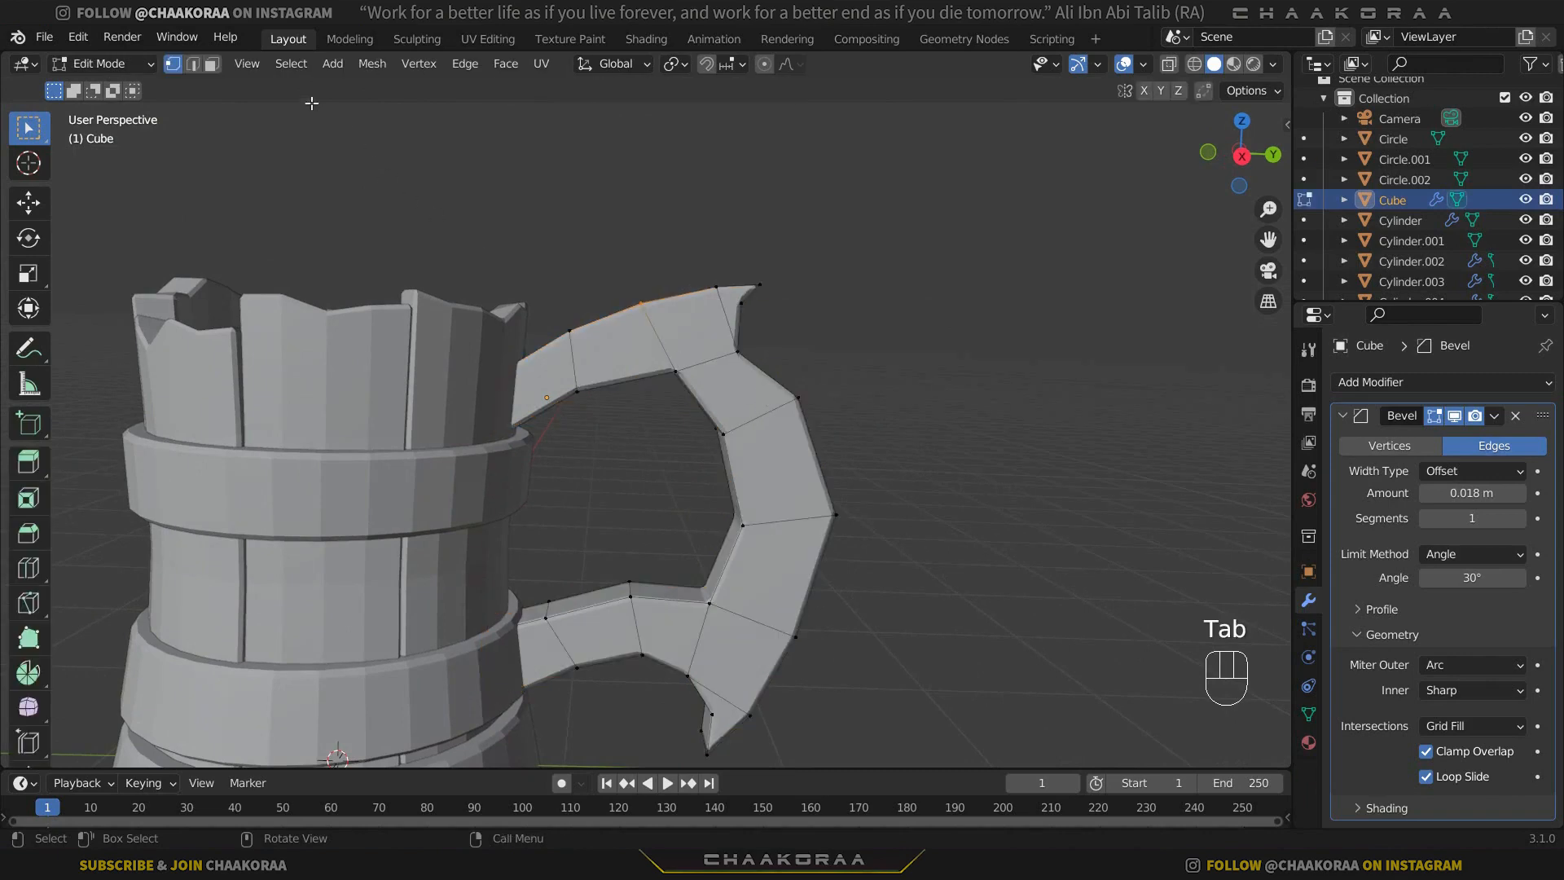
click(216, 64)
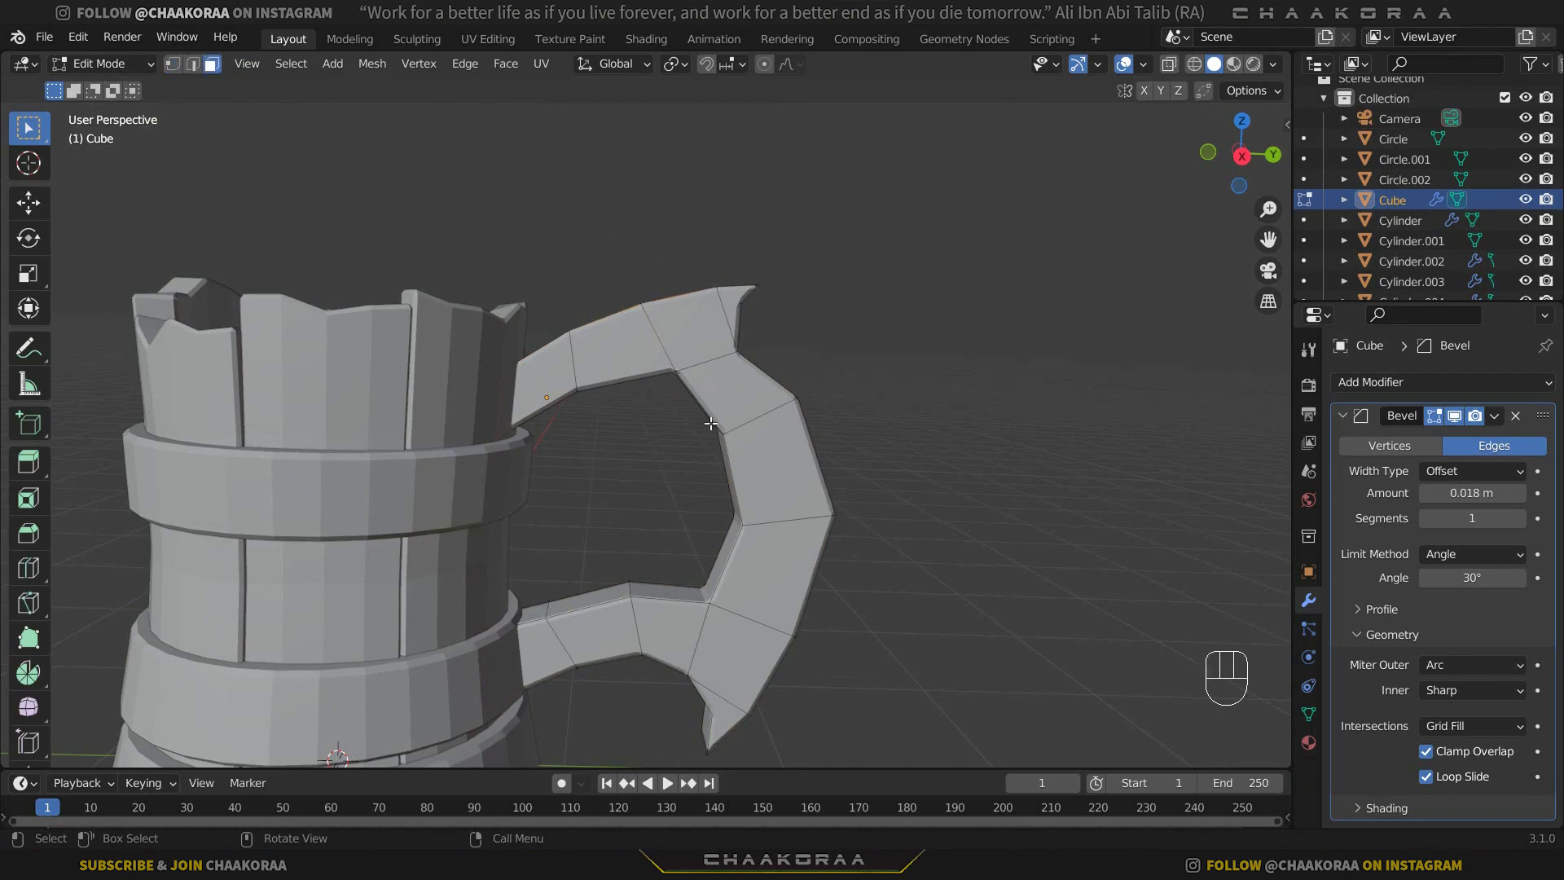
middle_drag(710, 422, 794, 412)
key(alt+z)
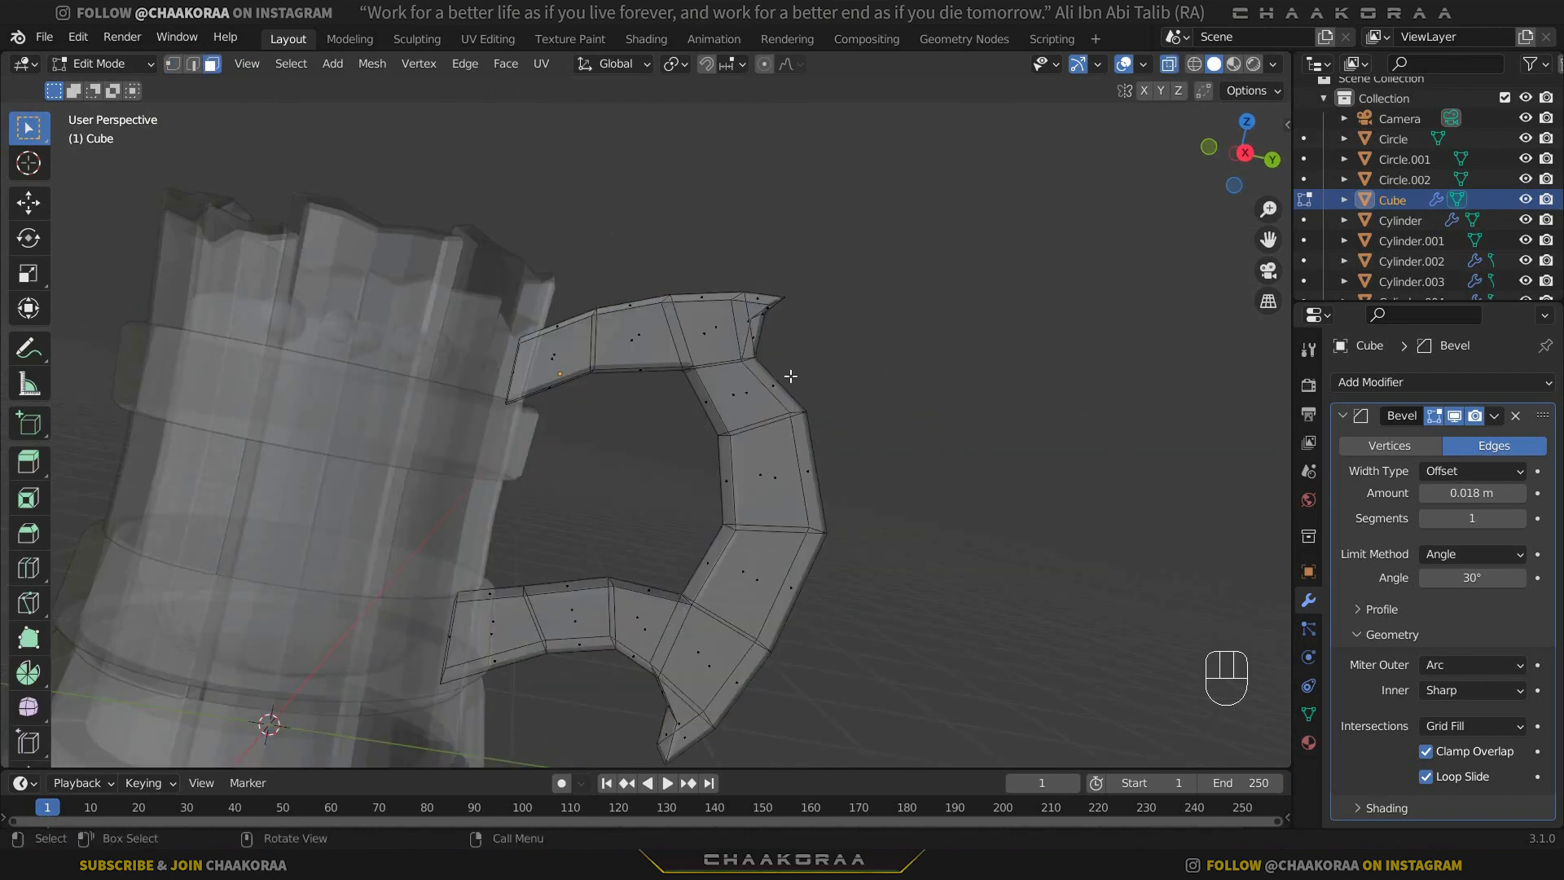
Duplicate the two outer-curve segments below the upper spike in place and separate them into their own object.
middle_drag(879, 425, 805, 441)
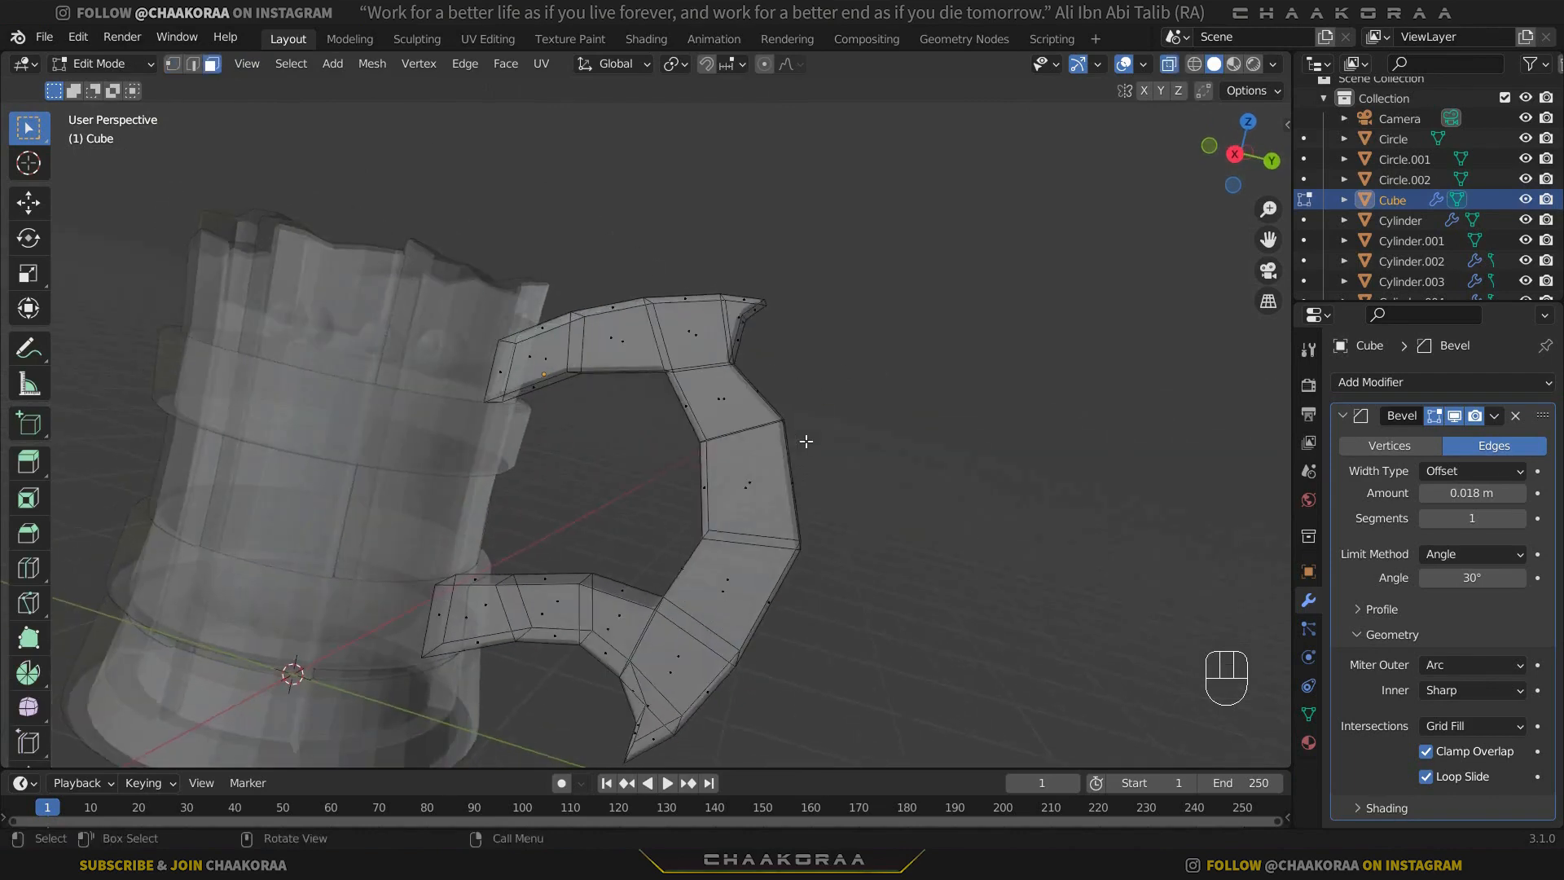
drag(838, 378, 638, 500)
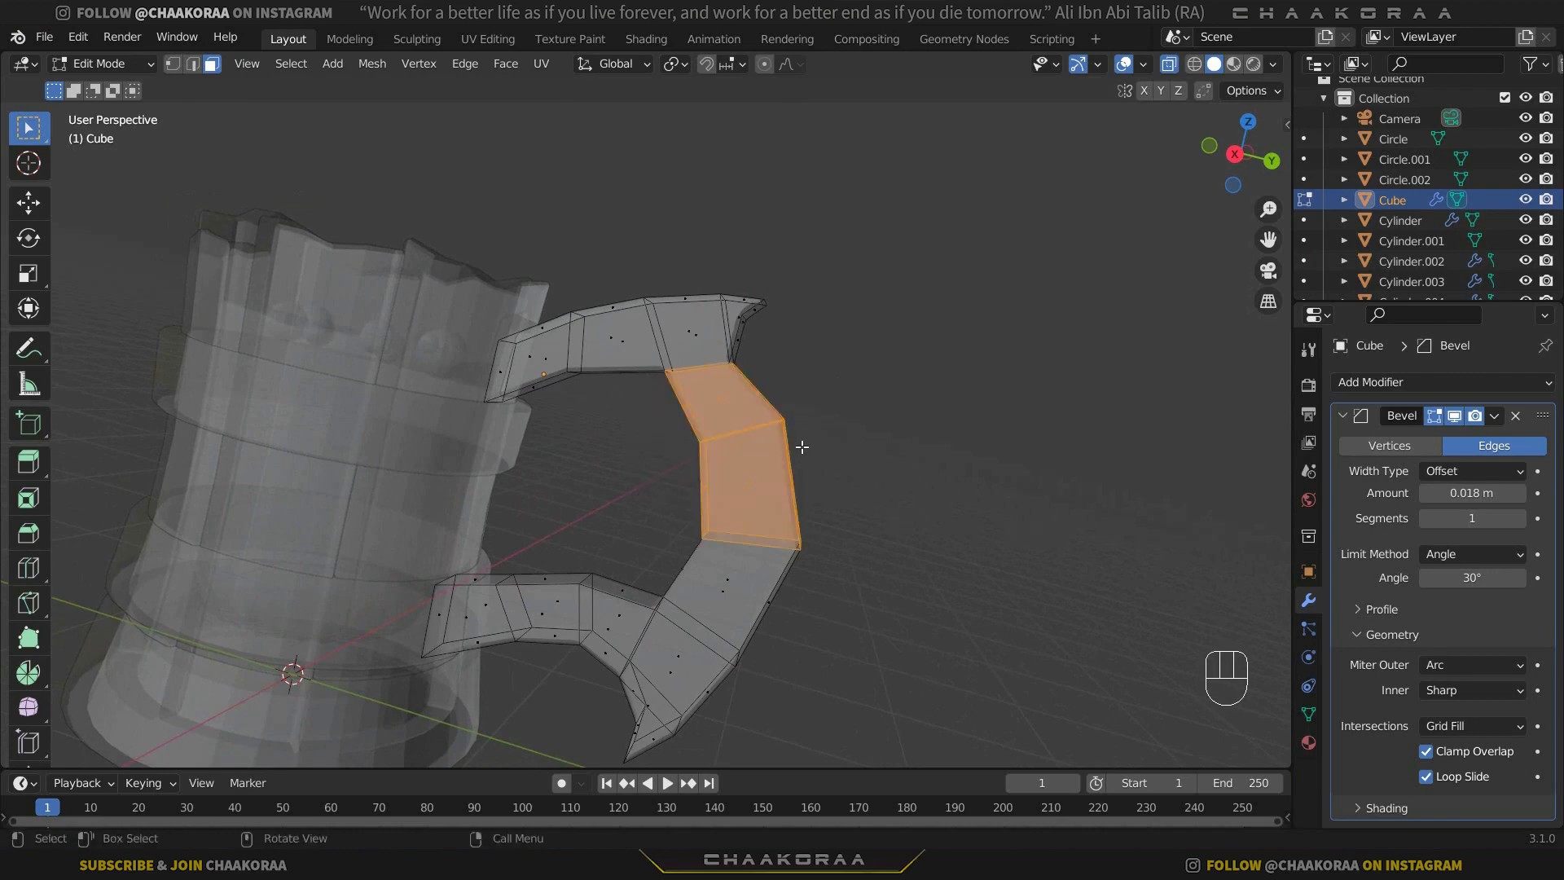
middle_drag(802, 453, 812, 453)
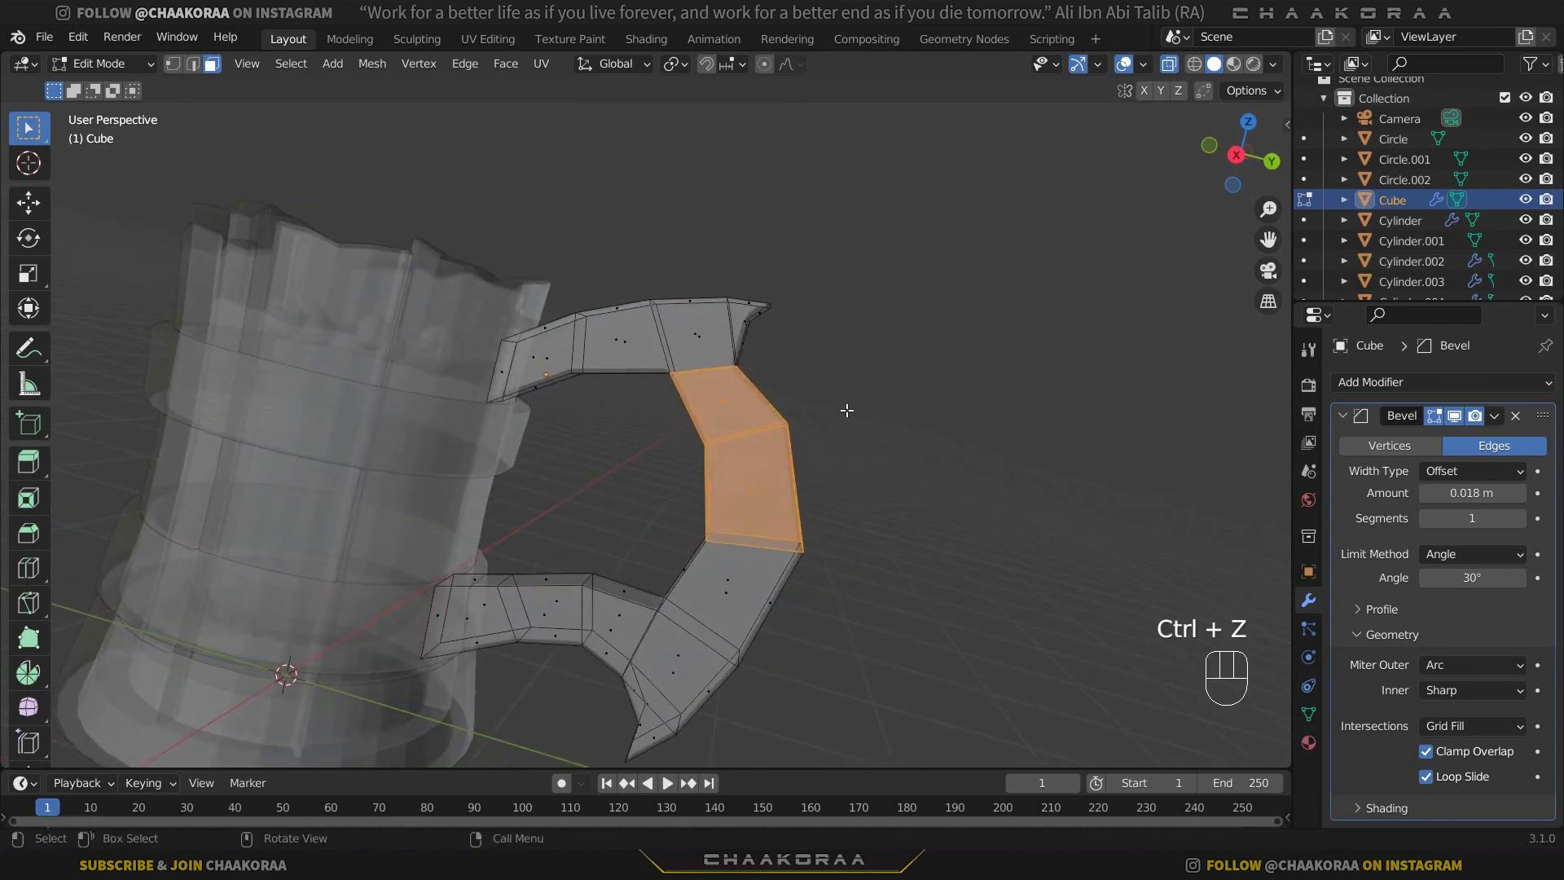
key(shift+d)
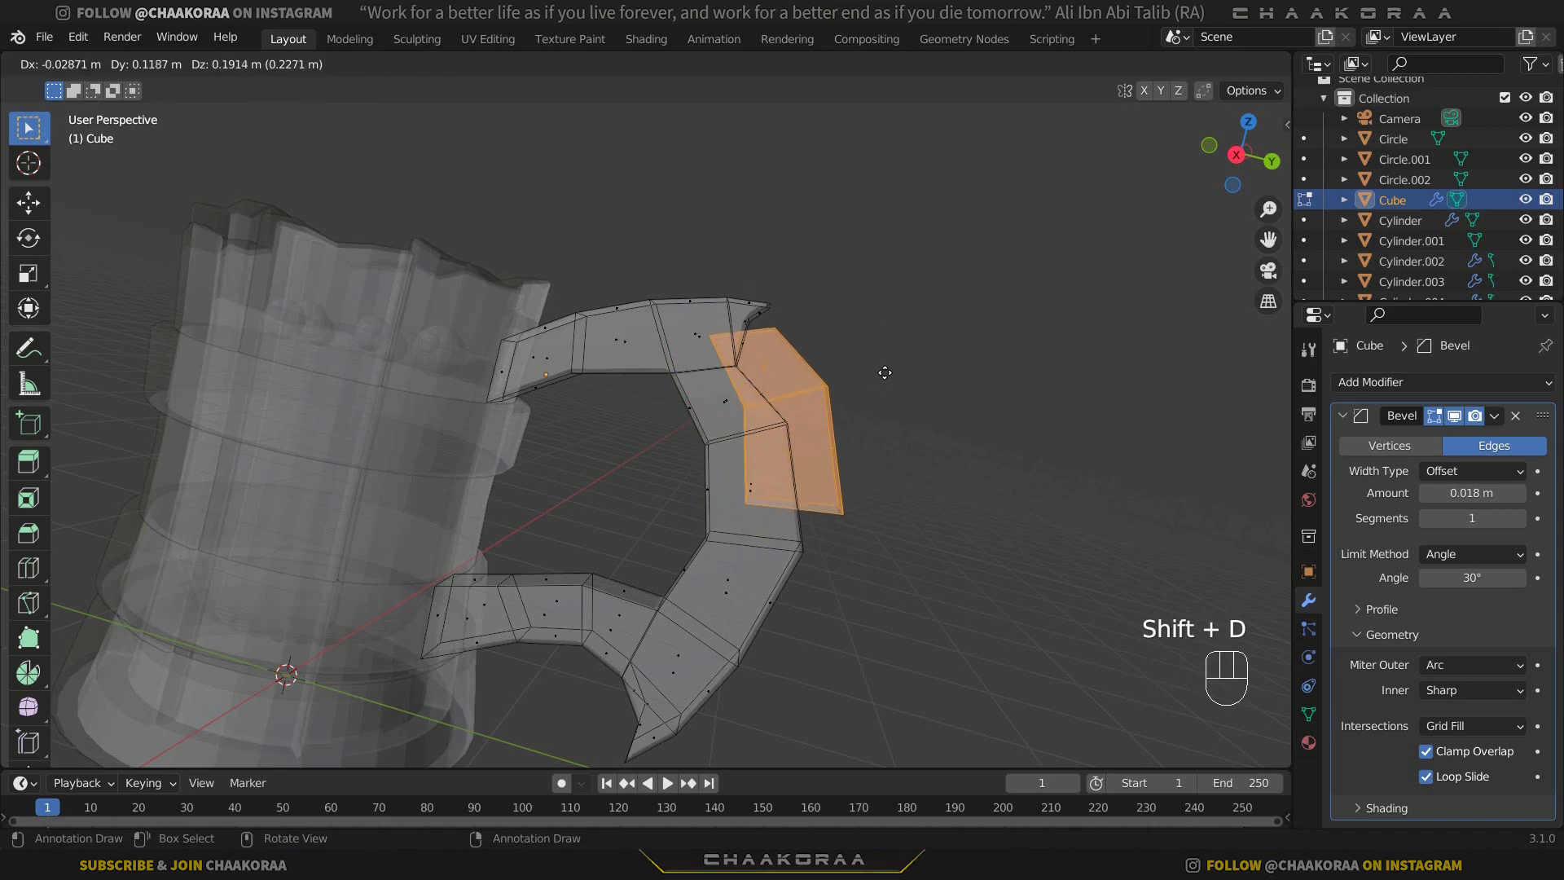
right_click(884, 372)
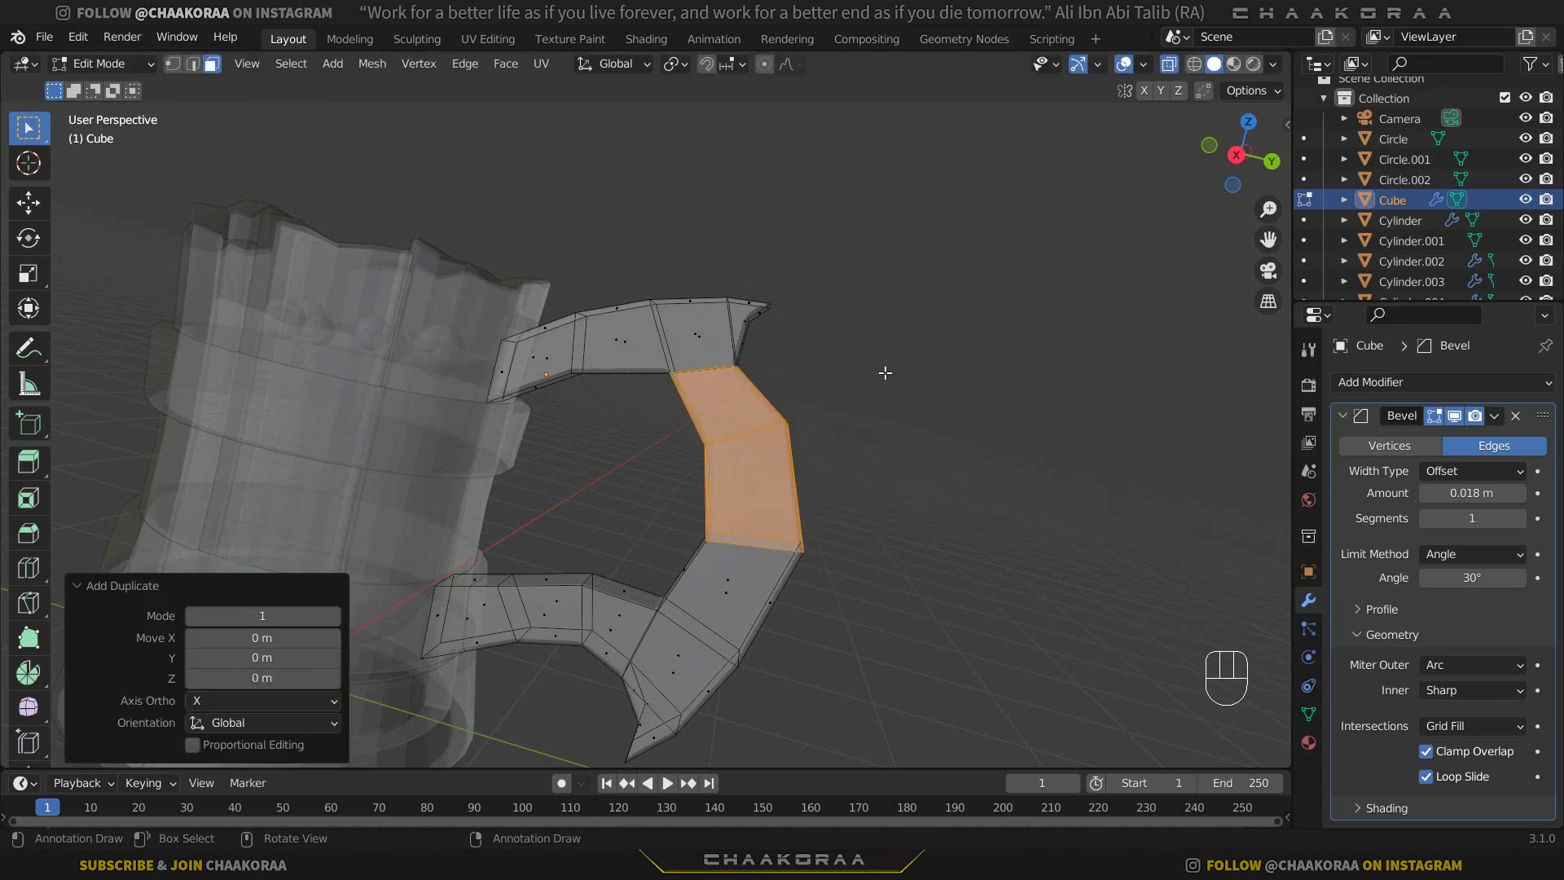
key(p)
click(885, 372)
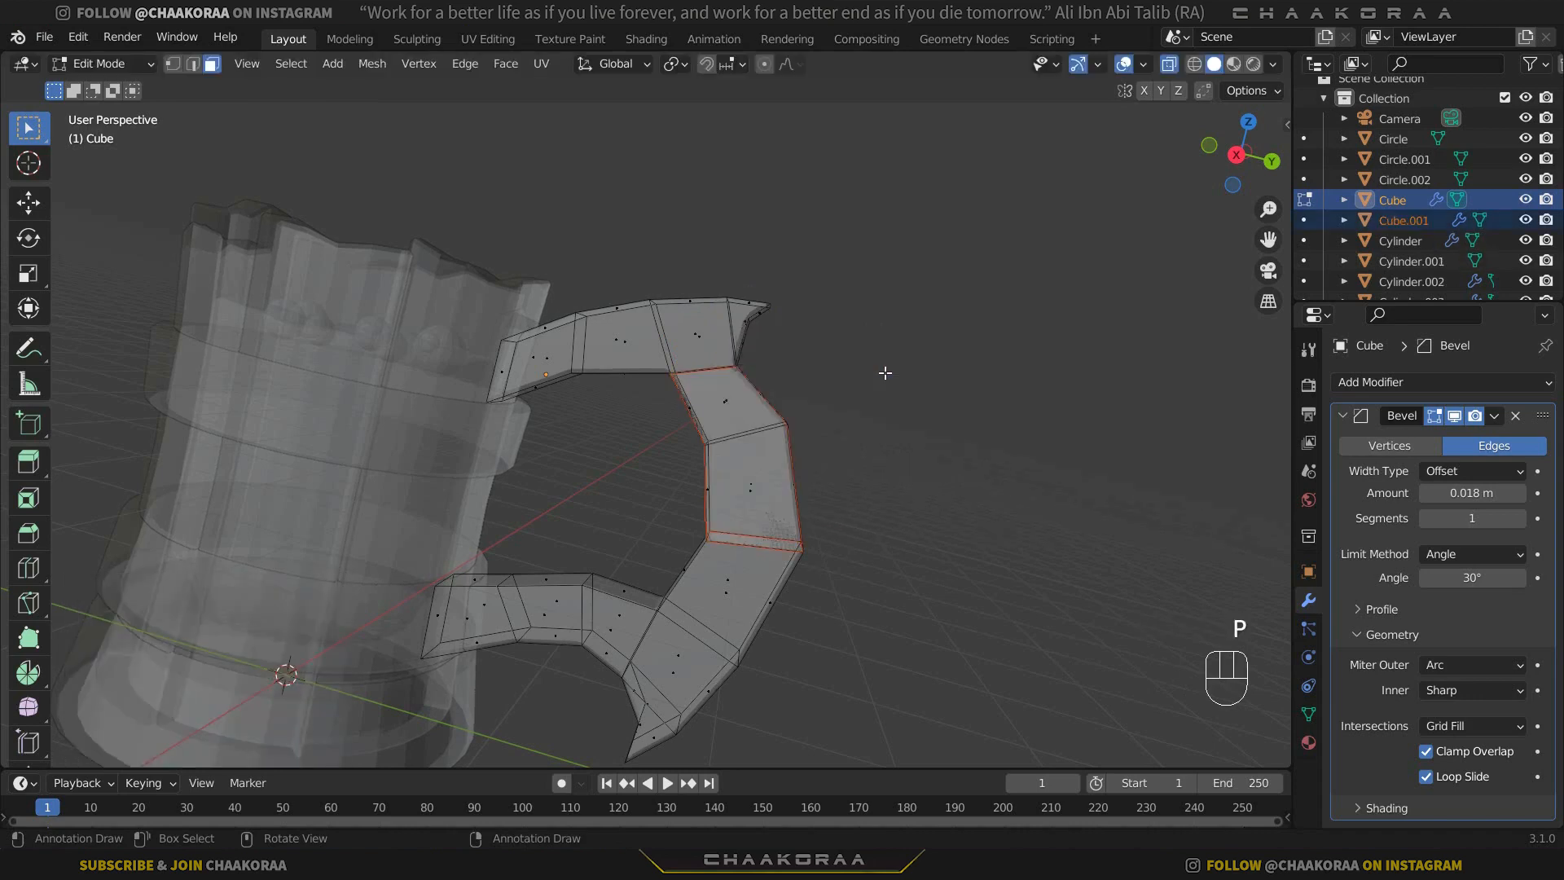
key(Tab)
click(753, 438)
middle_drag(826, 466, 800, 408)
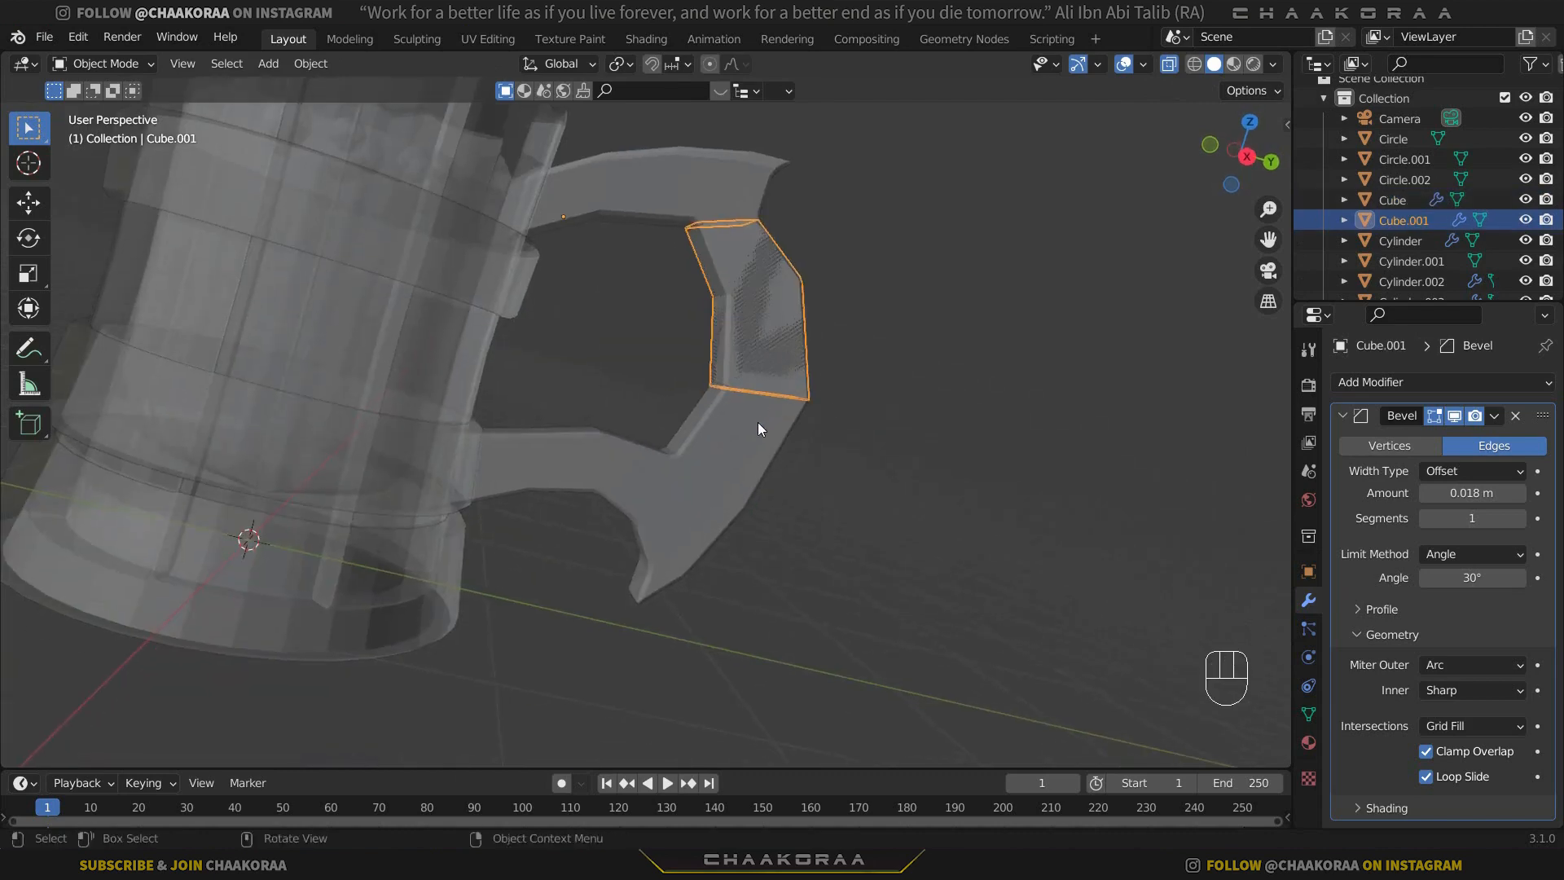
Duplicate the handle's lower outer-curve segment, just above the bottom spike section, in place and separate it into its own object.
click(742, 438)
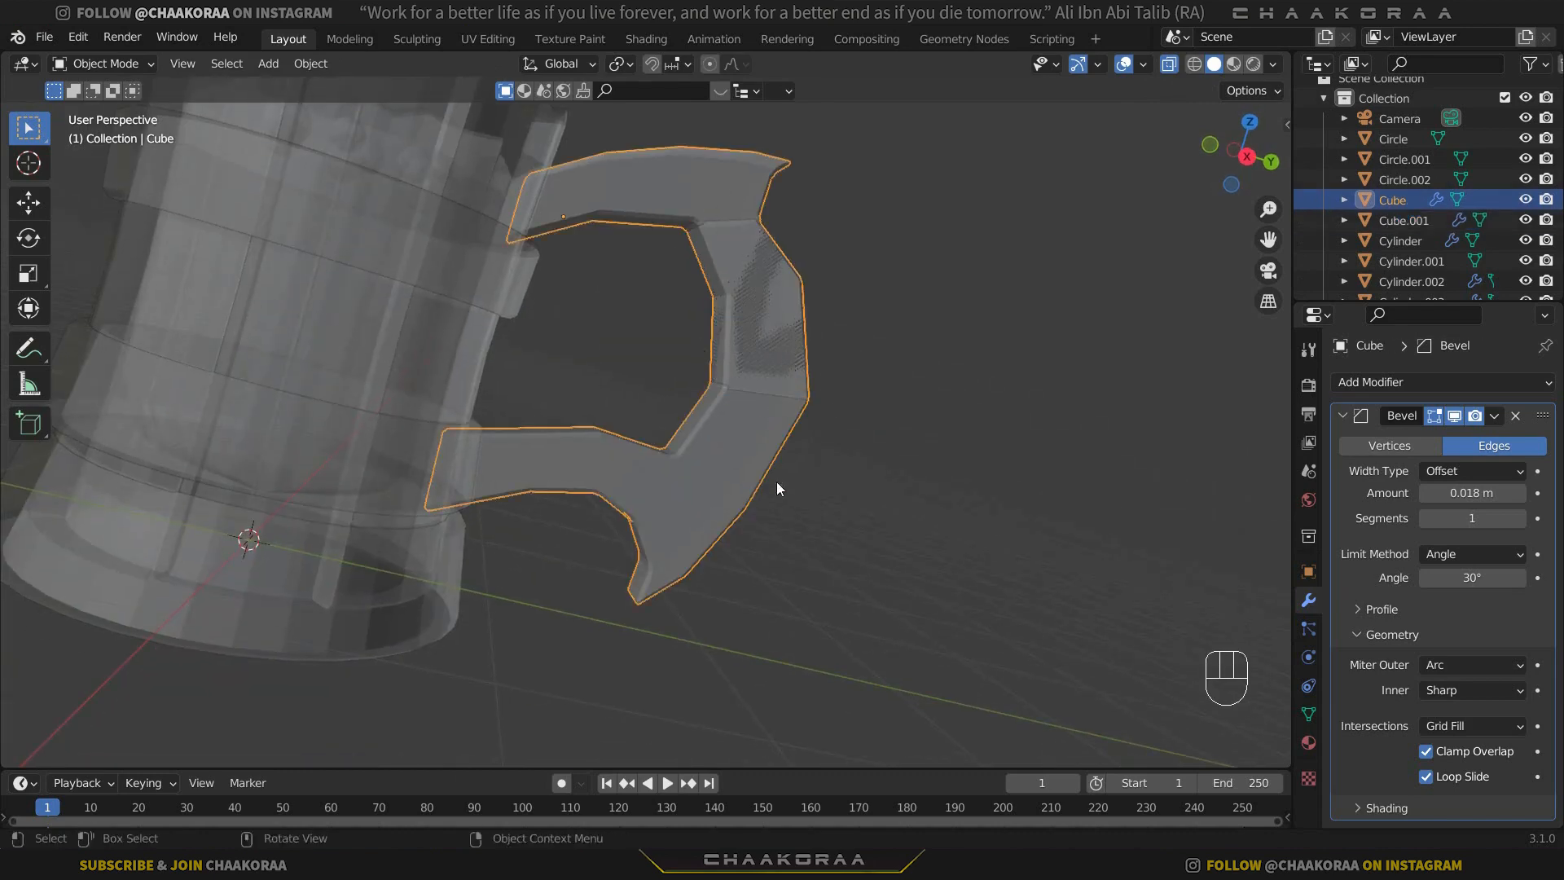
key(Tab)
click(685, 409)
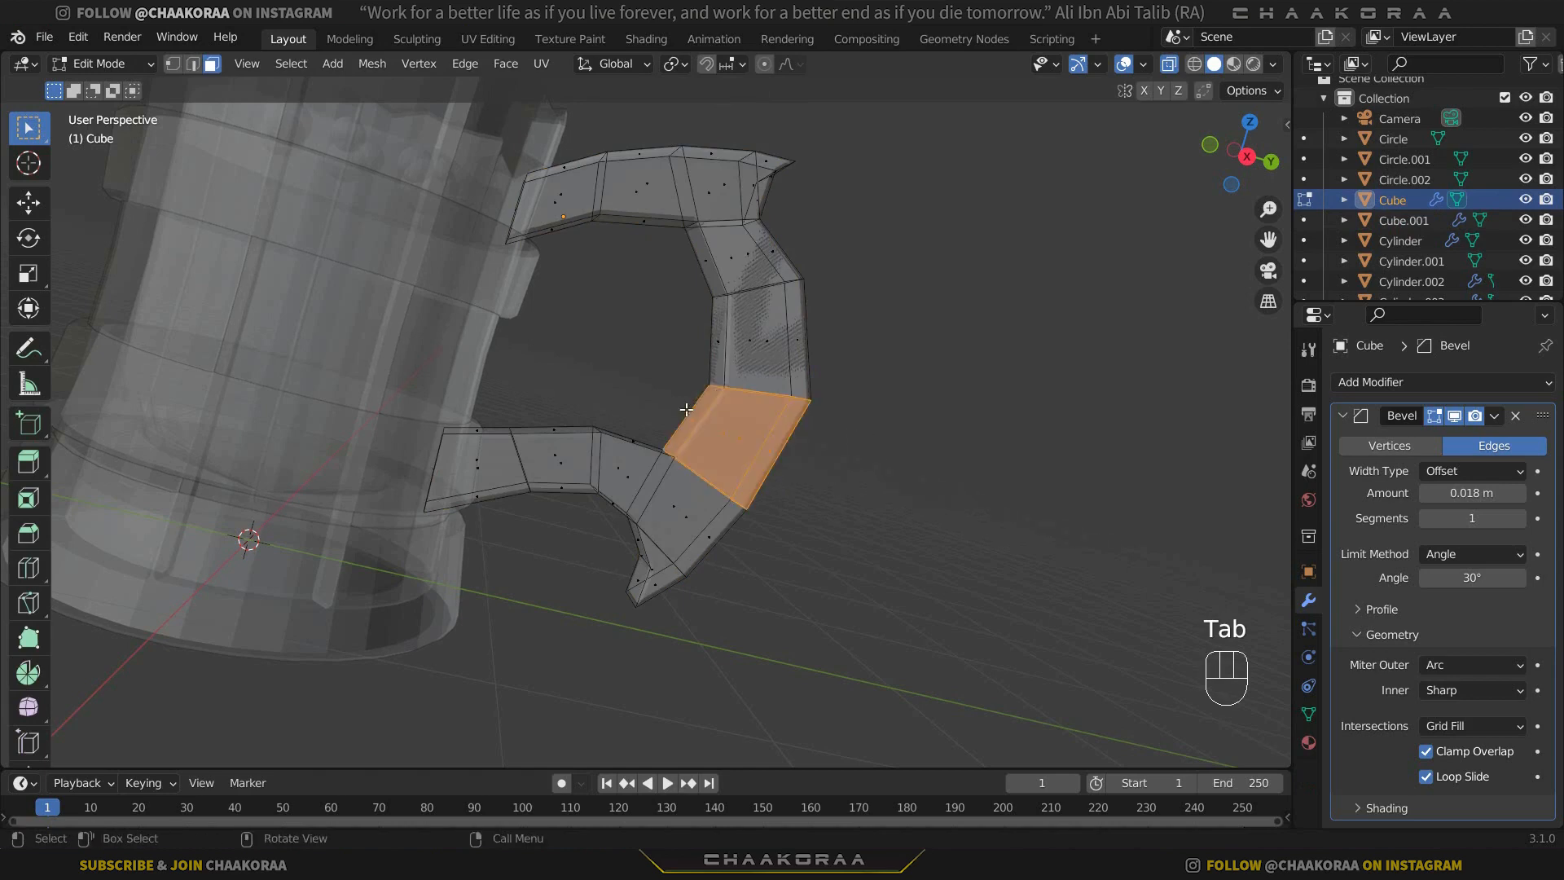
middle_drag(834, 464, 874, 490)
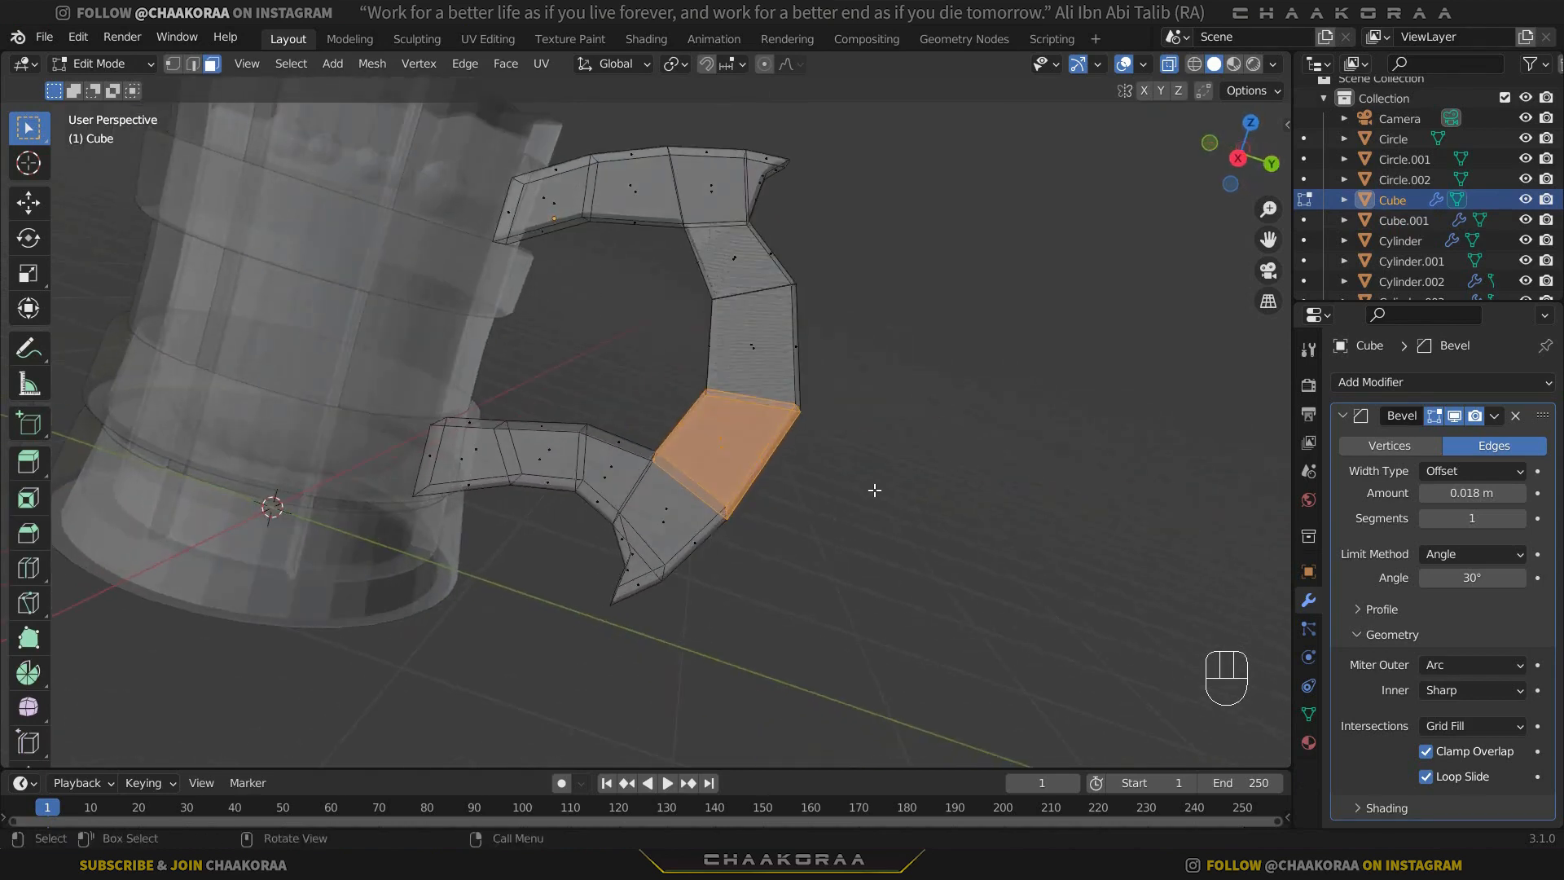
key(shift+d)
right_click(918, 430)
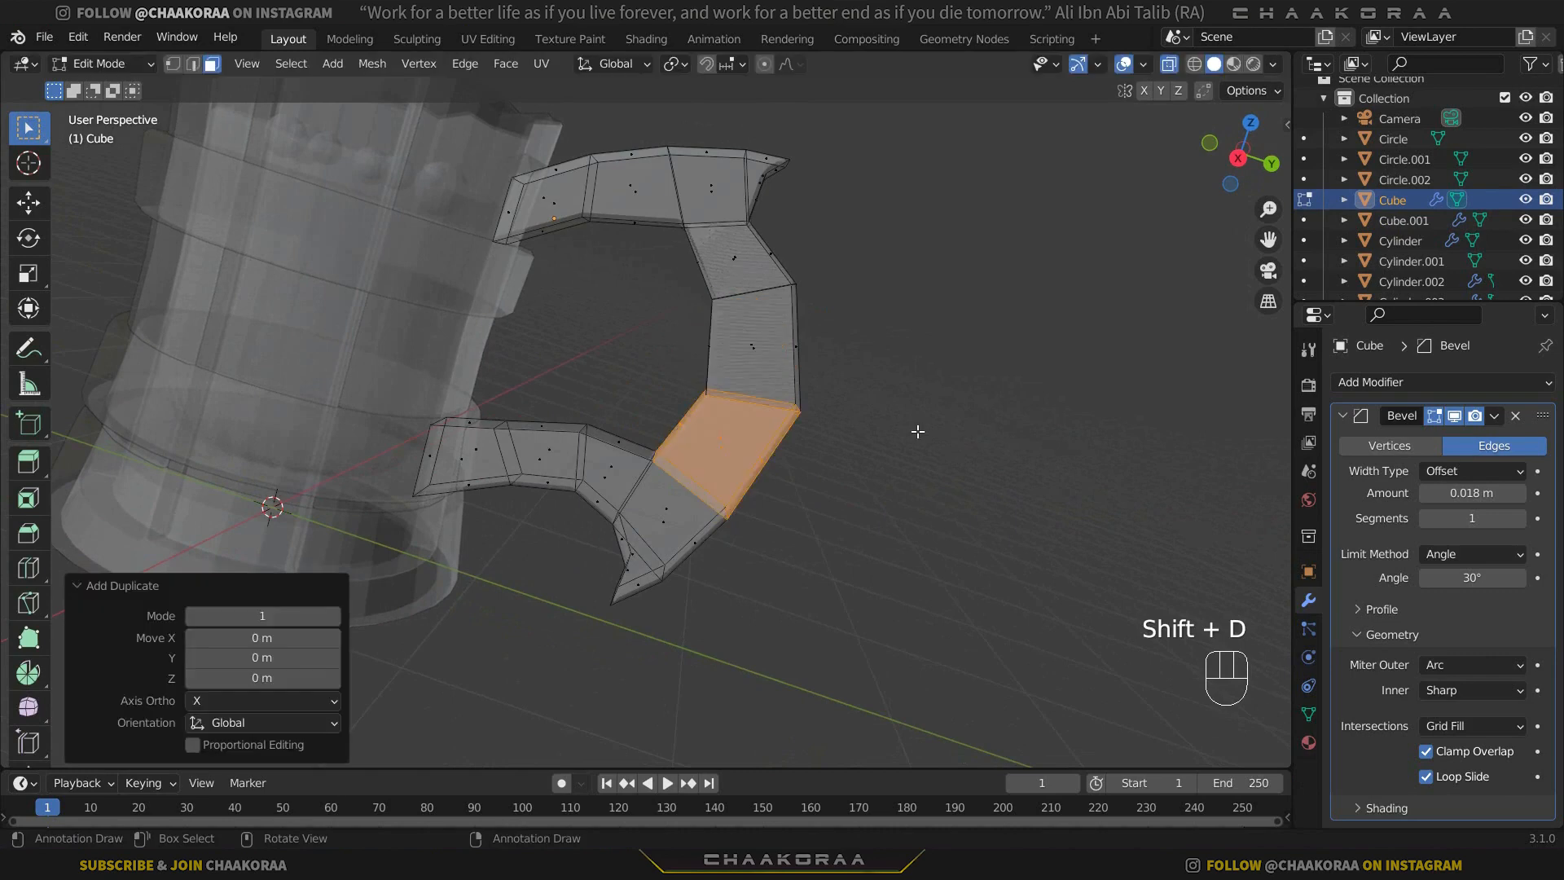
key(p)
click(918, 431)
key(Tab)
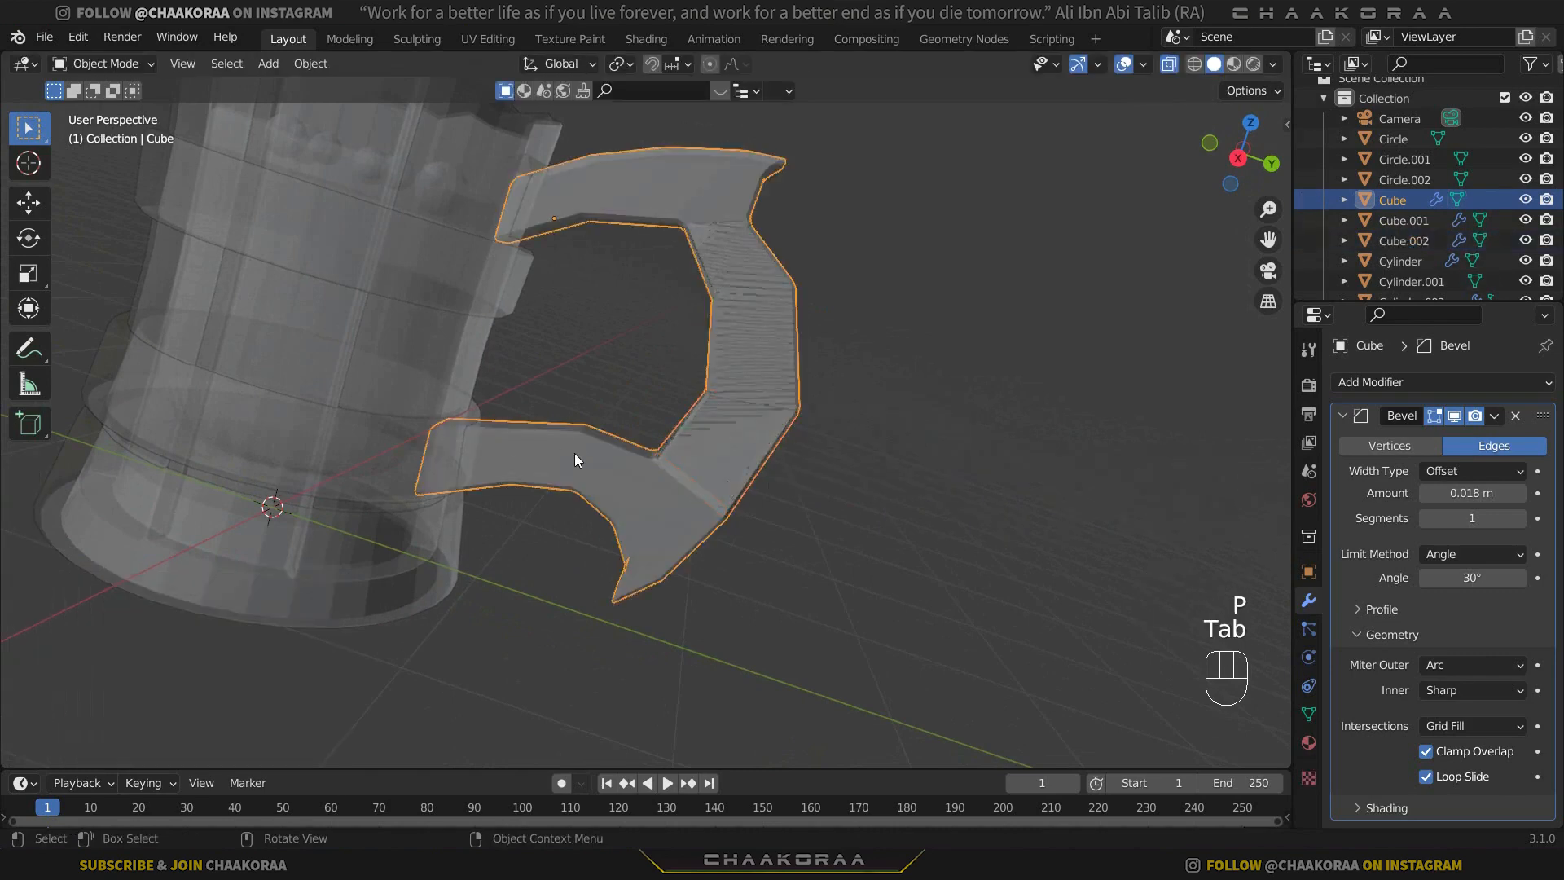
Duplicate the lower arm's second segment from the mug in place and separate it into its own object.
key(Tab)
middle_drag(586, 477, 565, 421)
drag(564, 395, 498, 550)
middle_drag(648, 459, 629, 438)
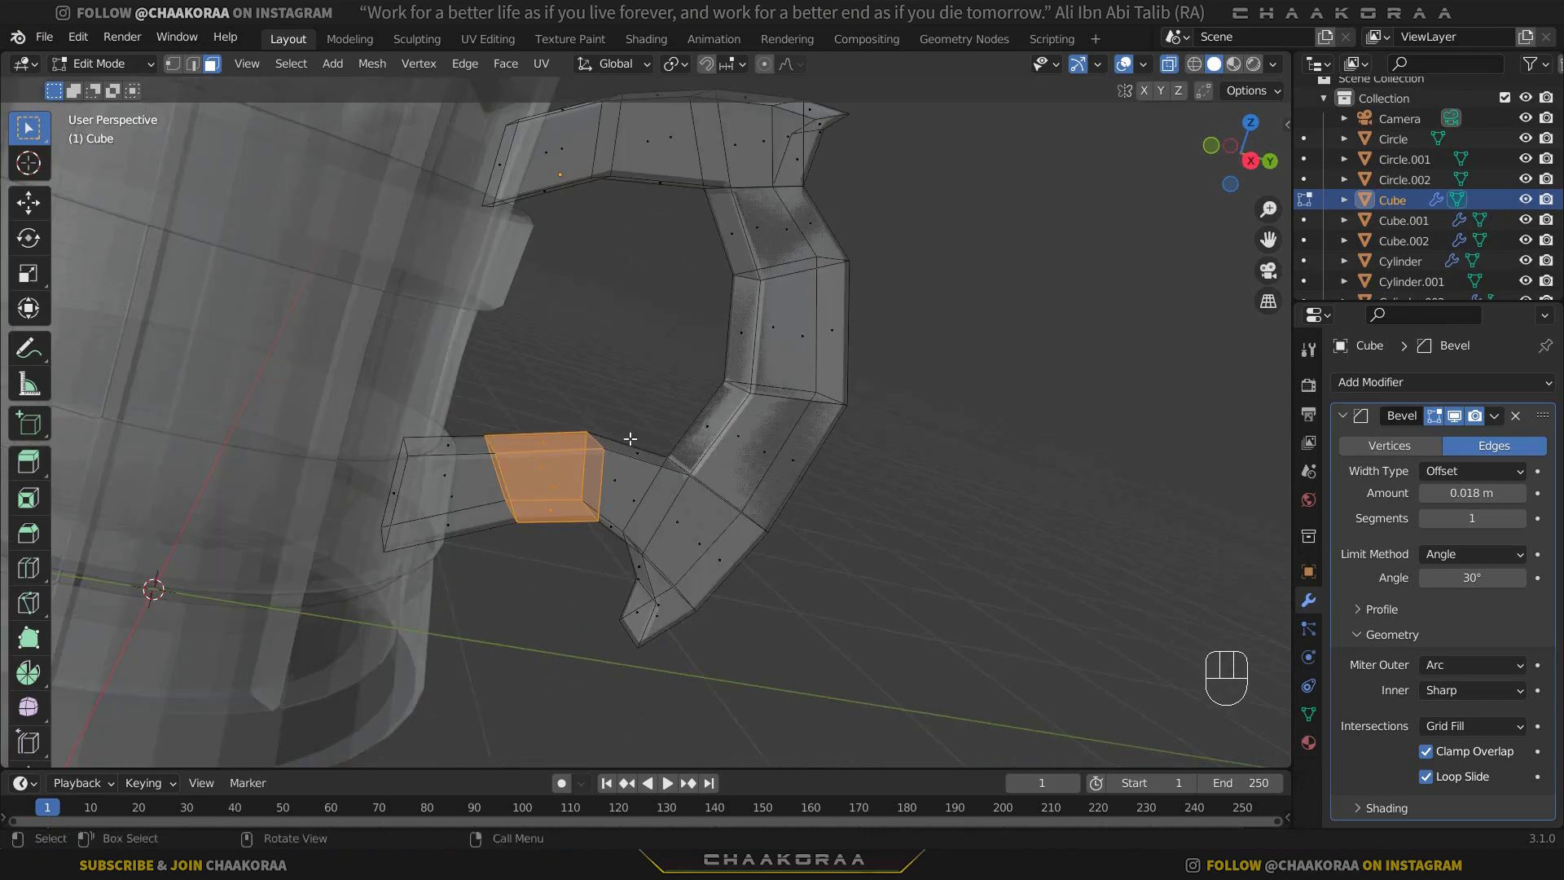
key(shift+d)
right_click(770, 430)
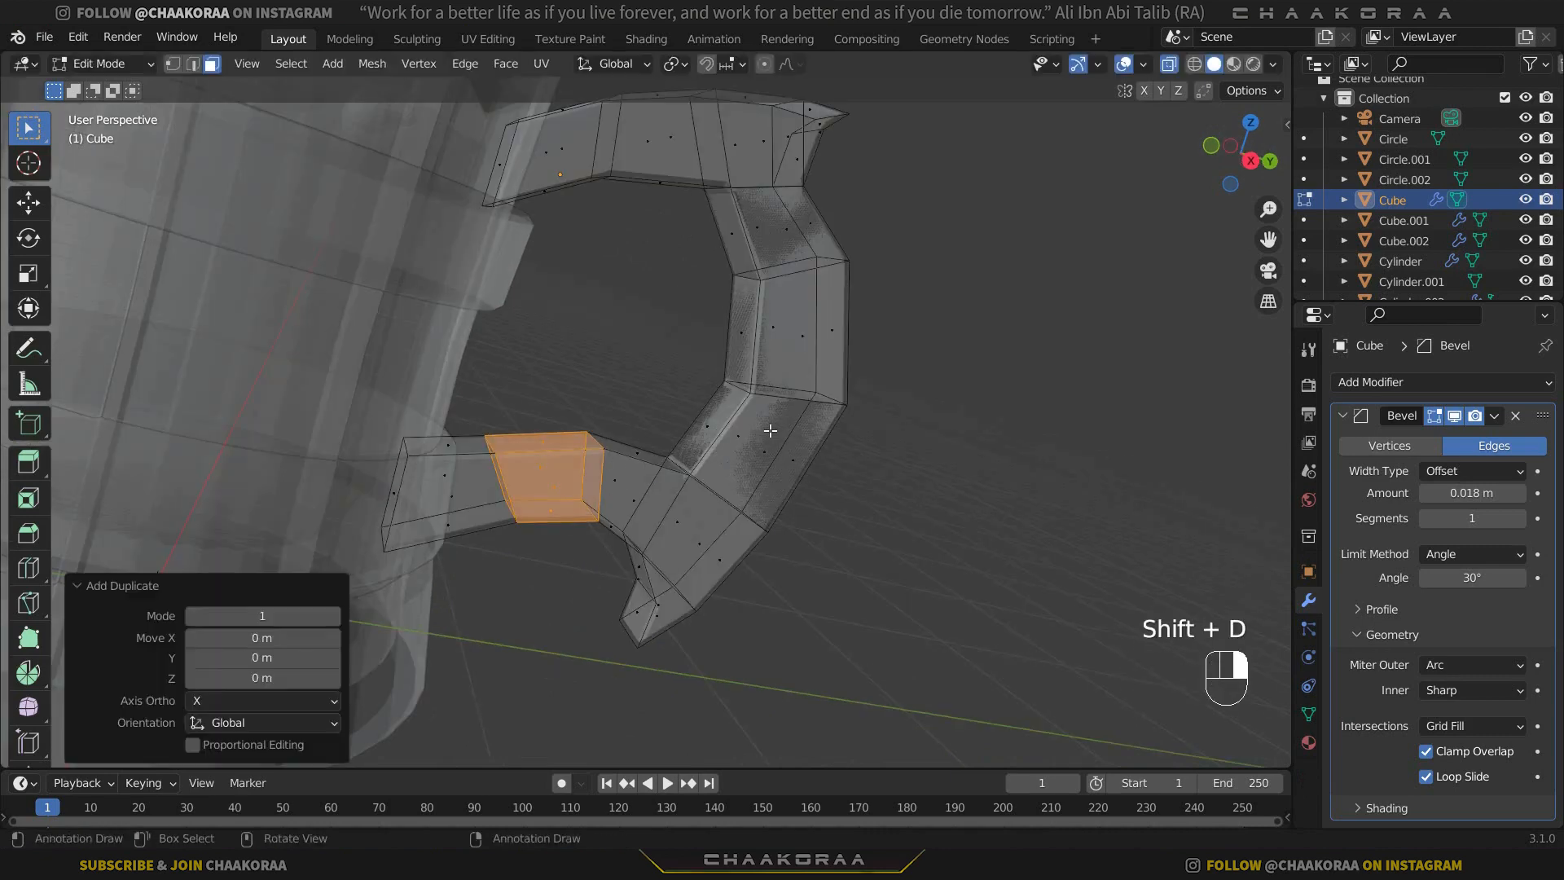
key(p)
click(771, 430)
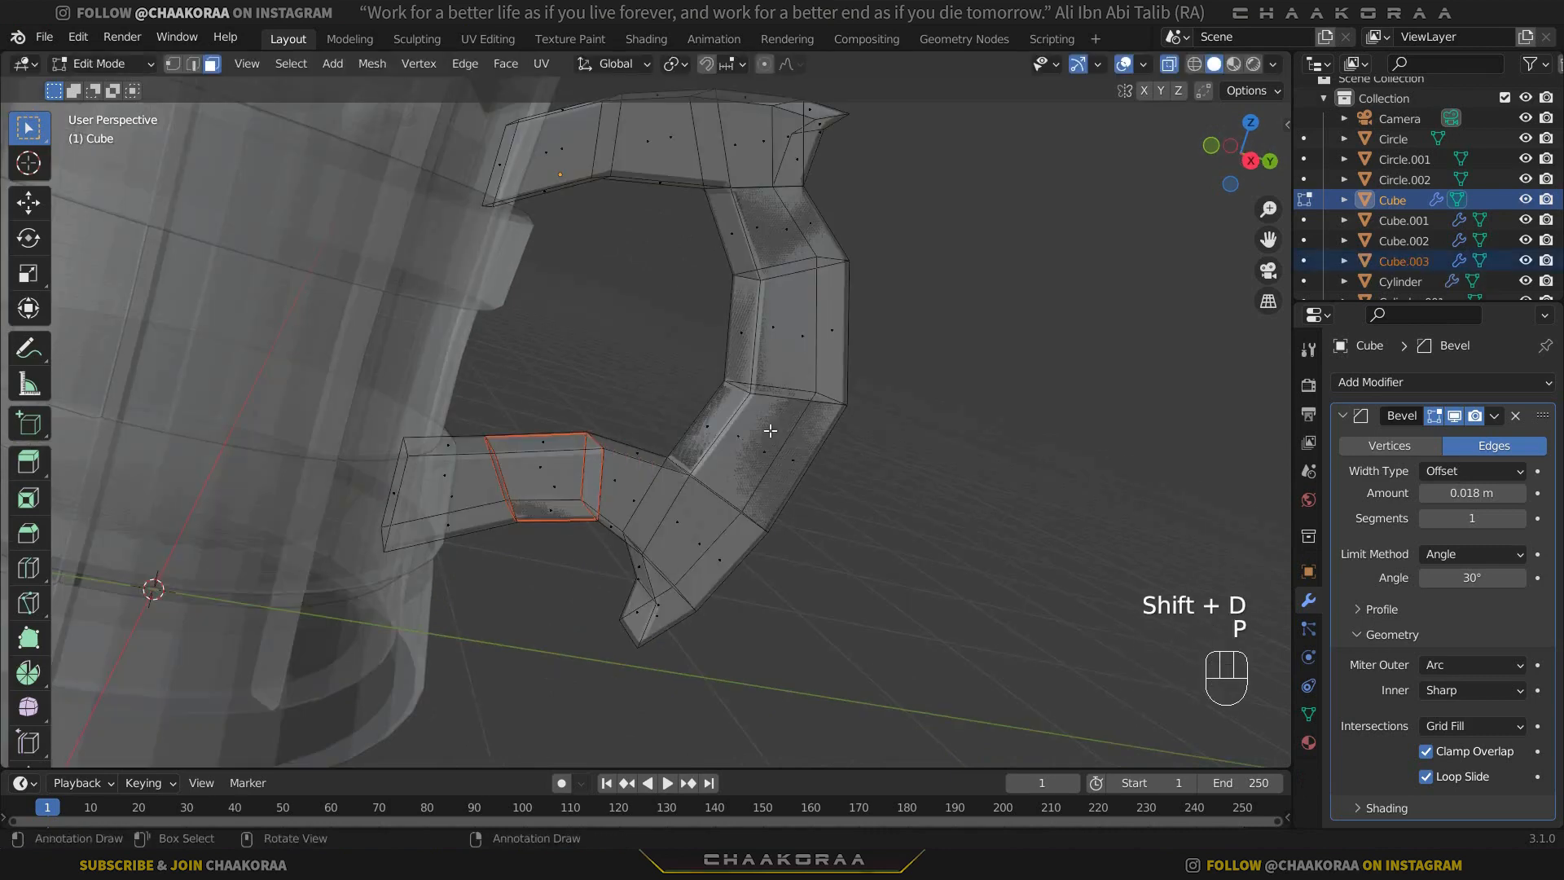
key(Tab)
key(Tab)
Duplicate the segment joining the lower arm to the bottom spike section in place and separate it into its own object.
middle_drag(656, 478, 608, 479)
drag(634, 409, 574, 527)
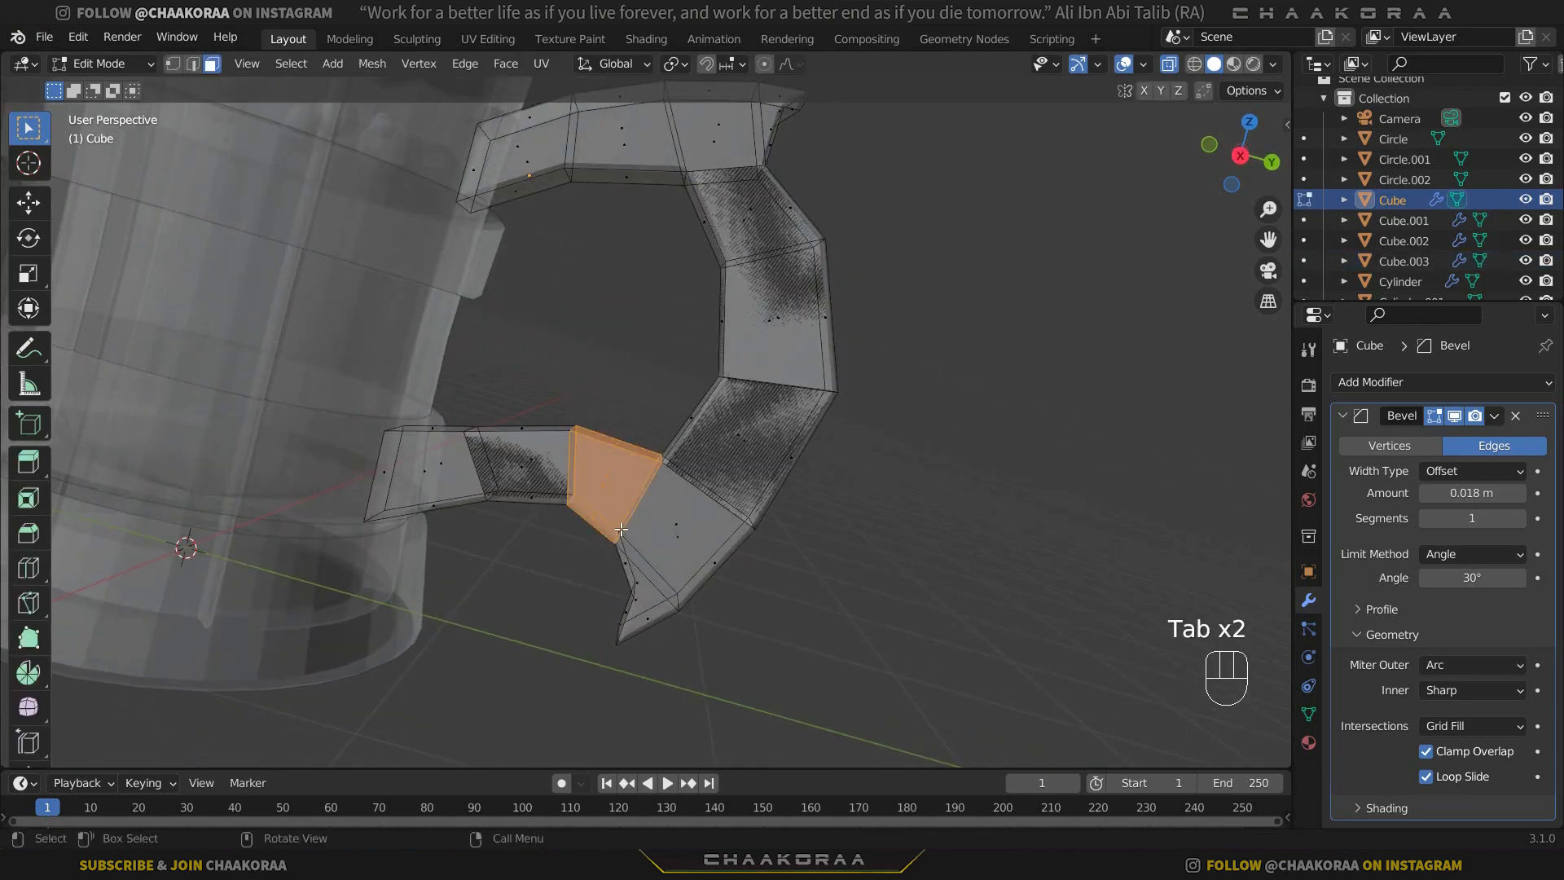
key(shift+d)
right_click(689, 425)
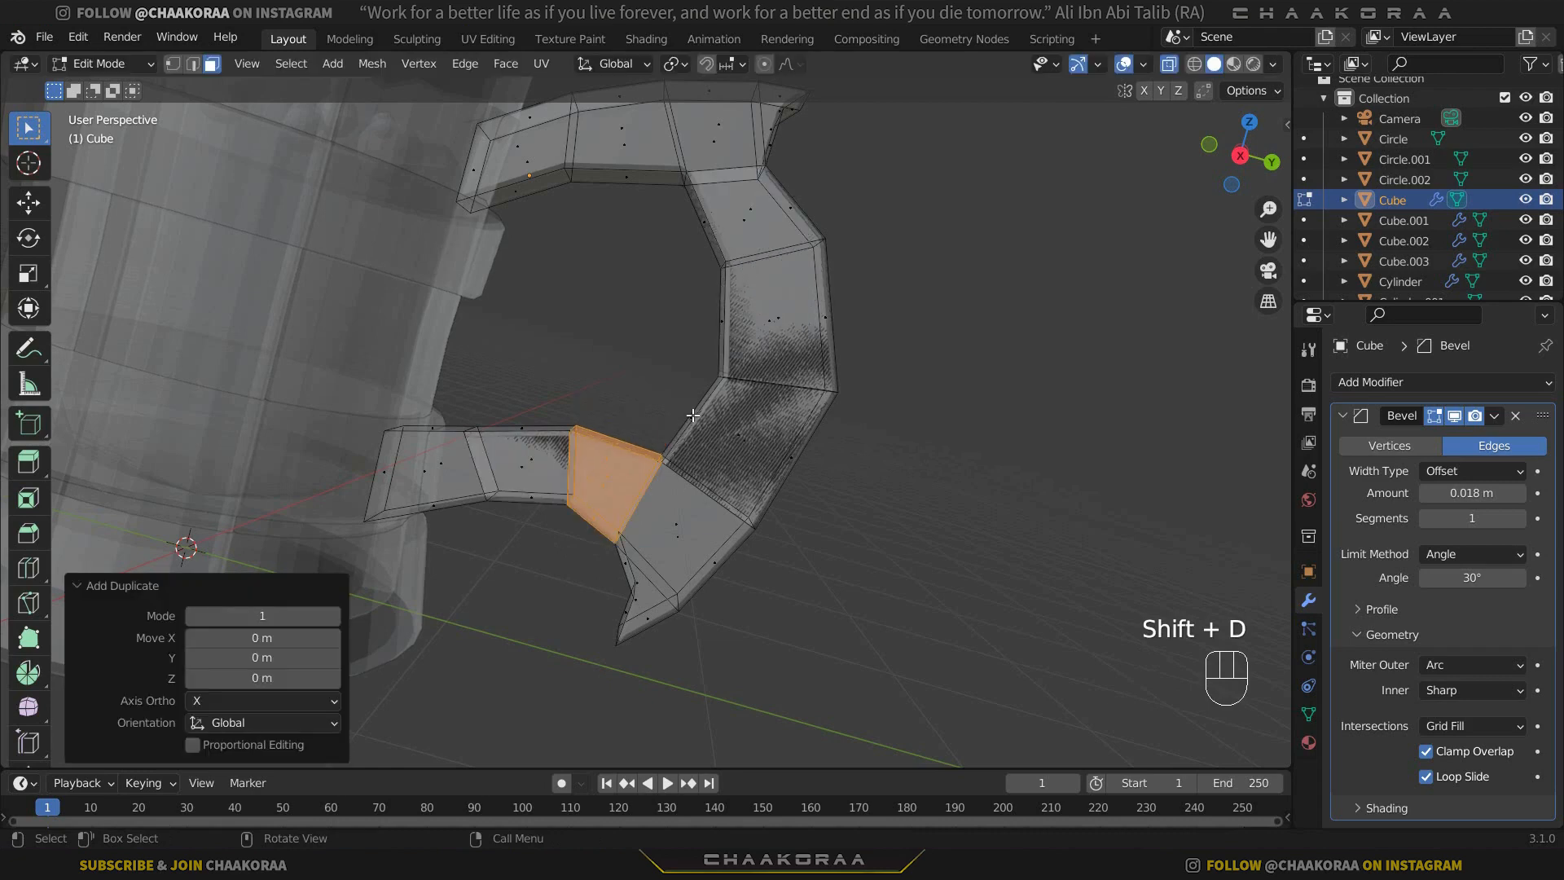
key(p)
click(692, 416)
key(Tab)
Turn off X-ray and add a Solidify modifier to the separated two-segment piece on the handle's outer curve.
shift+middle_drag(681, 318, 712, 372)
middle_drag(898, 481, 791, 440)
click(823, 415)
key(alt+z)
middle_drag(972, 389, 604, 360)
scroll(756, 451, up, 4)
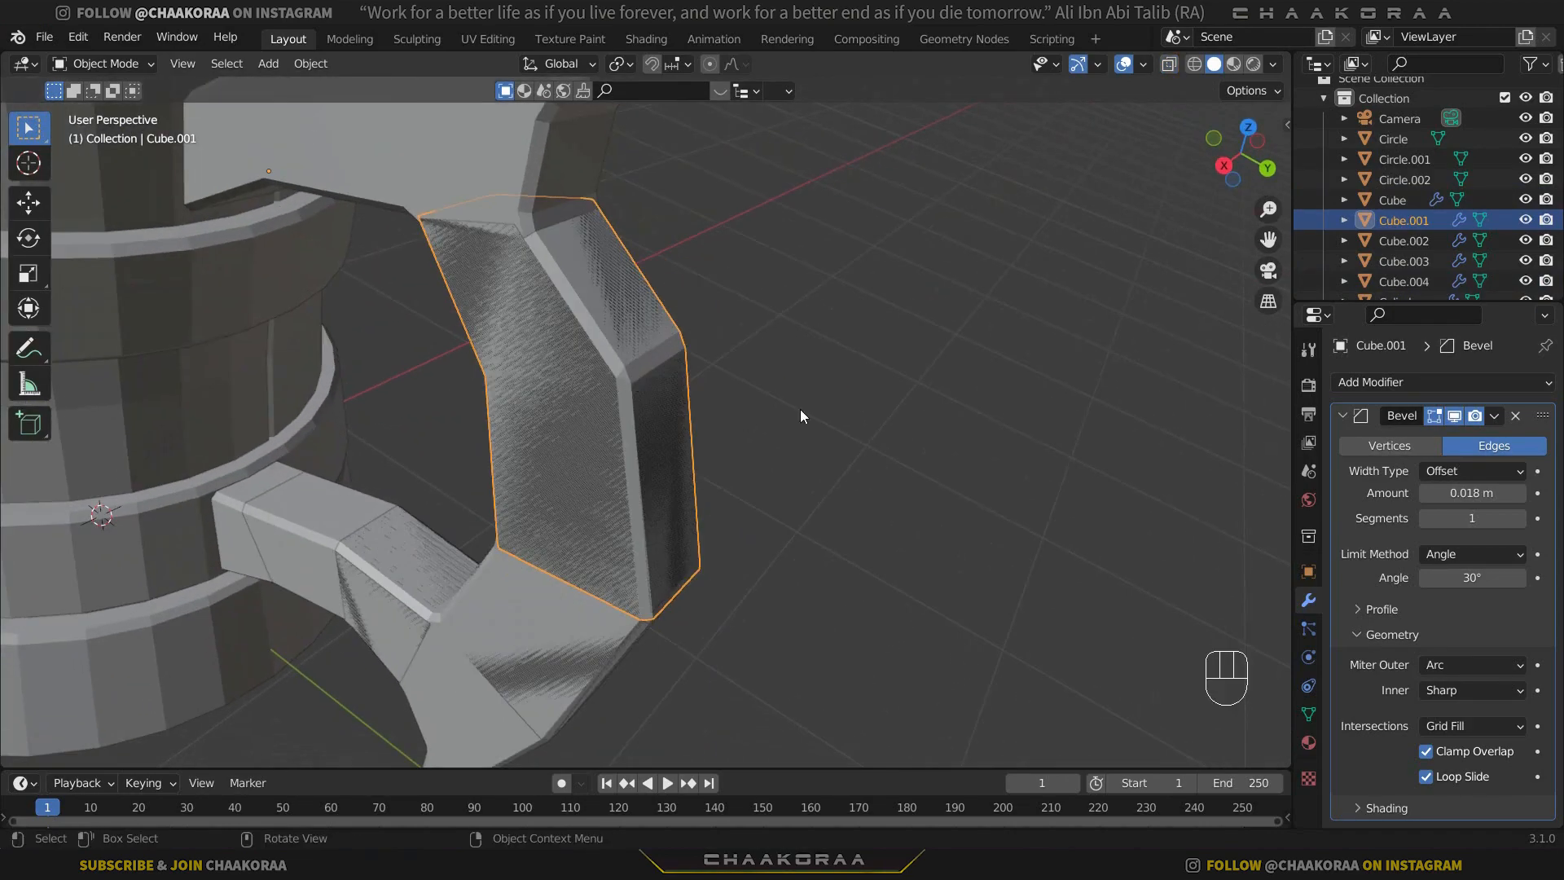
click(1342, 416)
click(1376, 384)
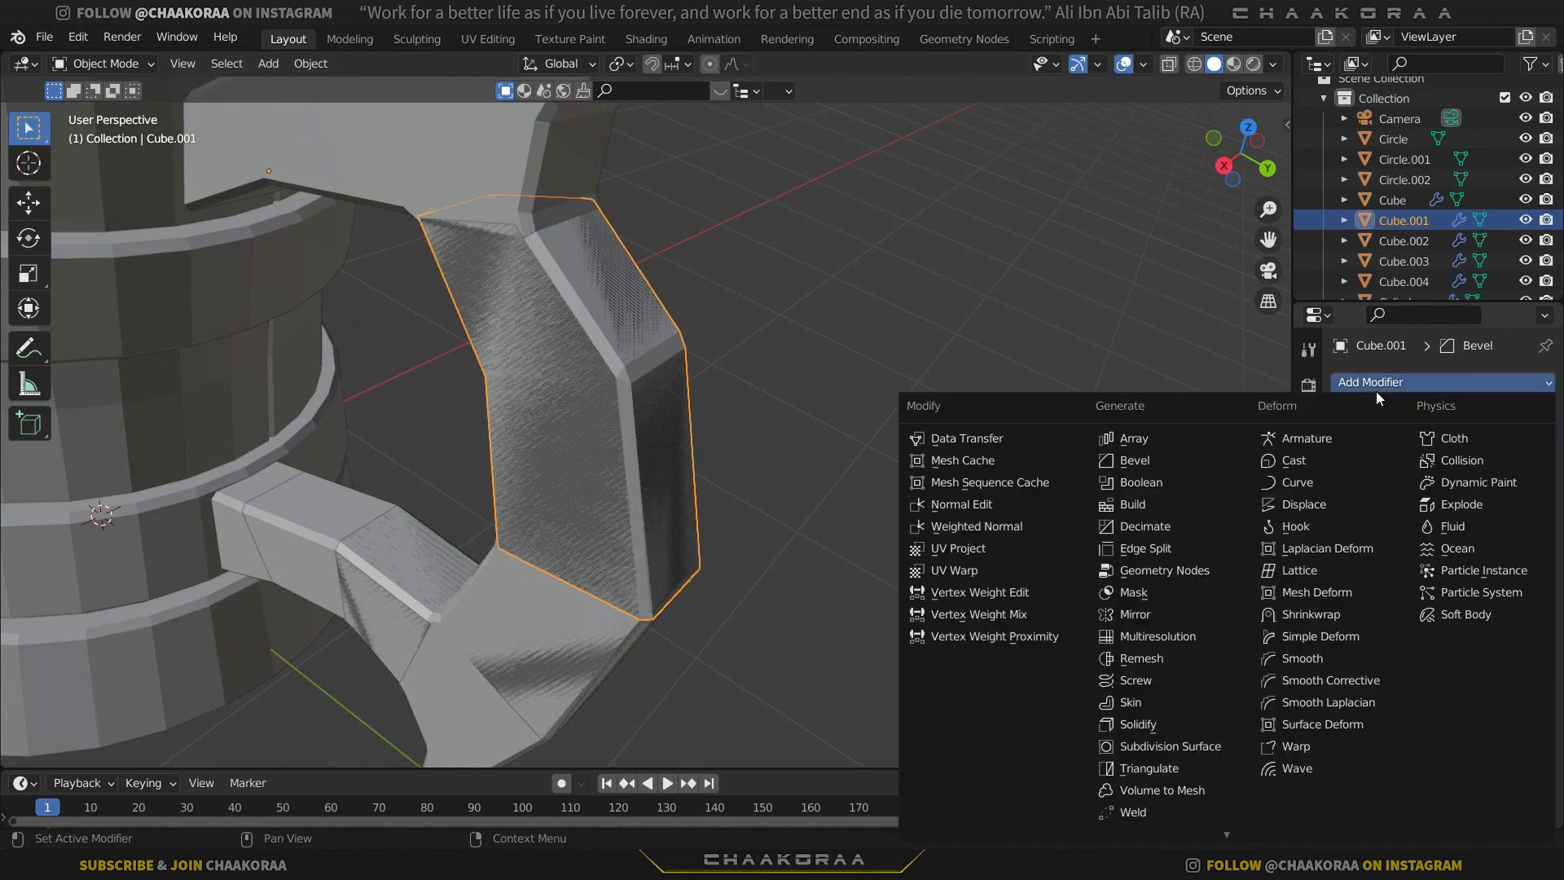
click(1172, 725)
middle_drag(765, 447, 798, 538)
scroll(798, 537, up, 4)
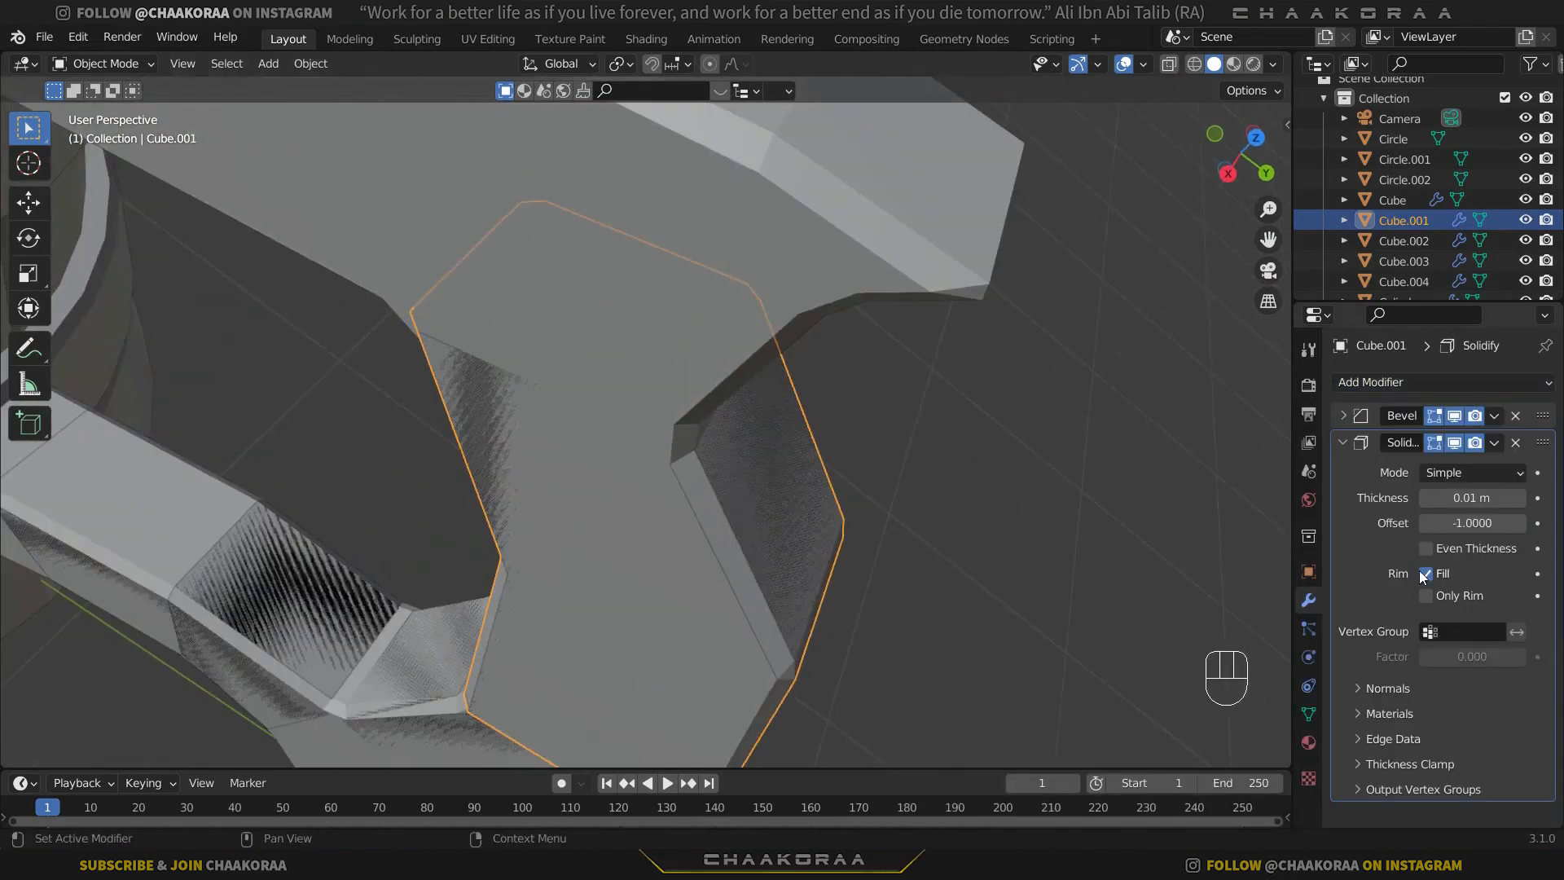
Try a Solidify thickness of 0.027 m on the outer-curve piece and undo it.
shift+drag(1462, 497, 1515, 497)
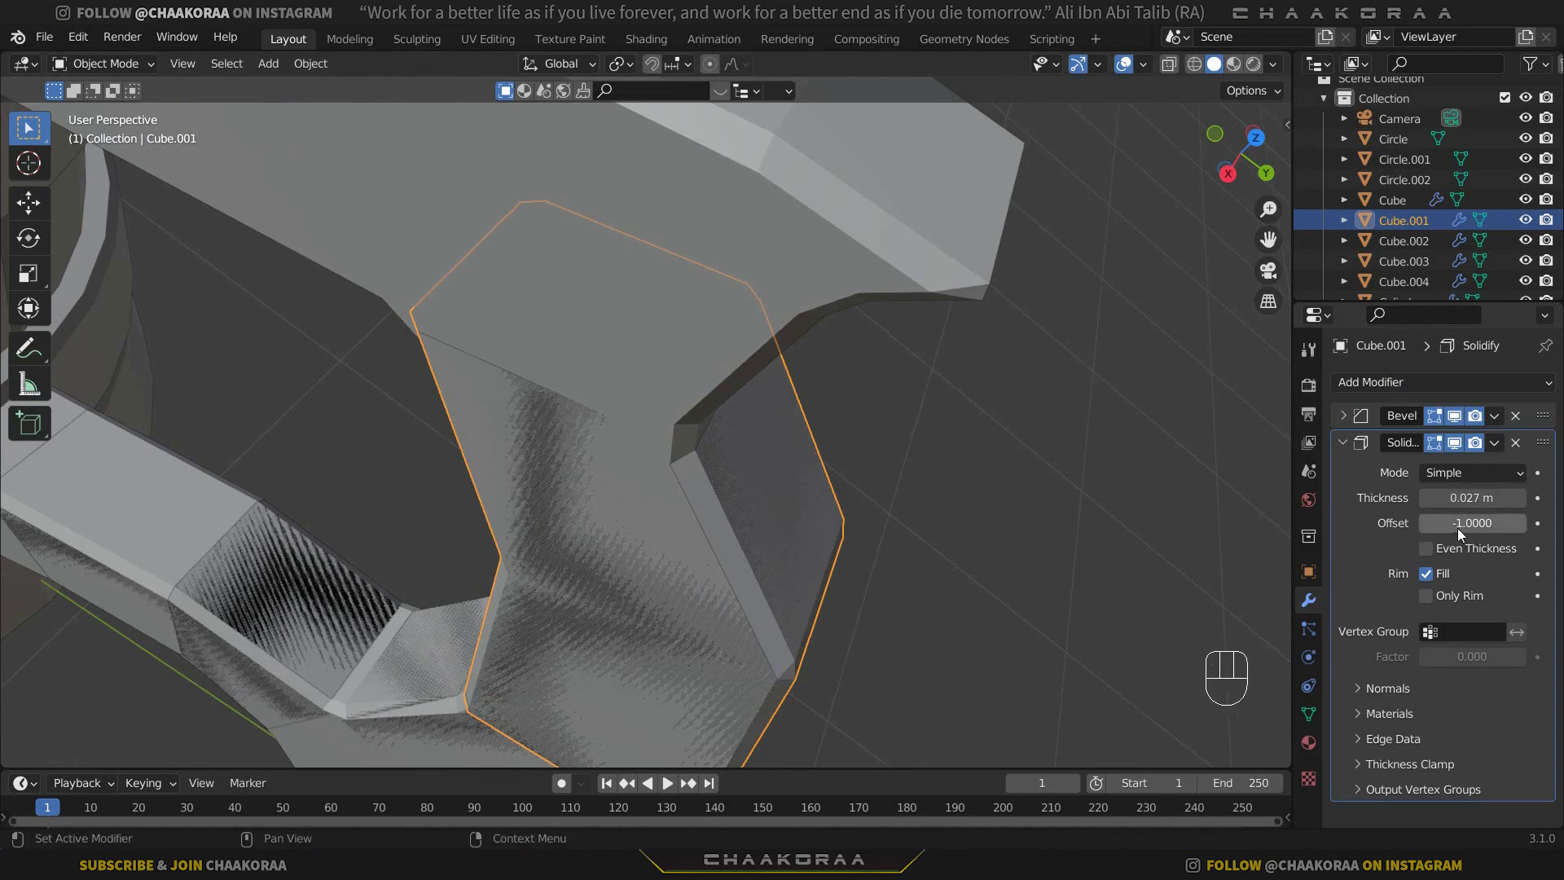
key(ctrl+z)
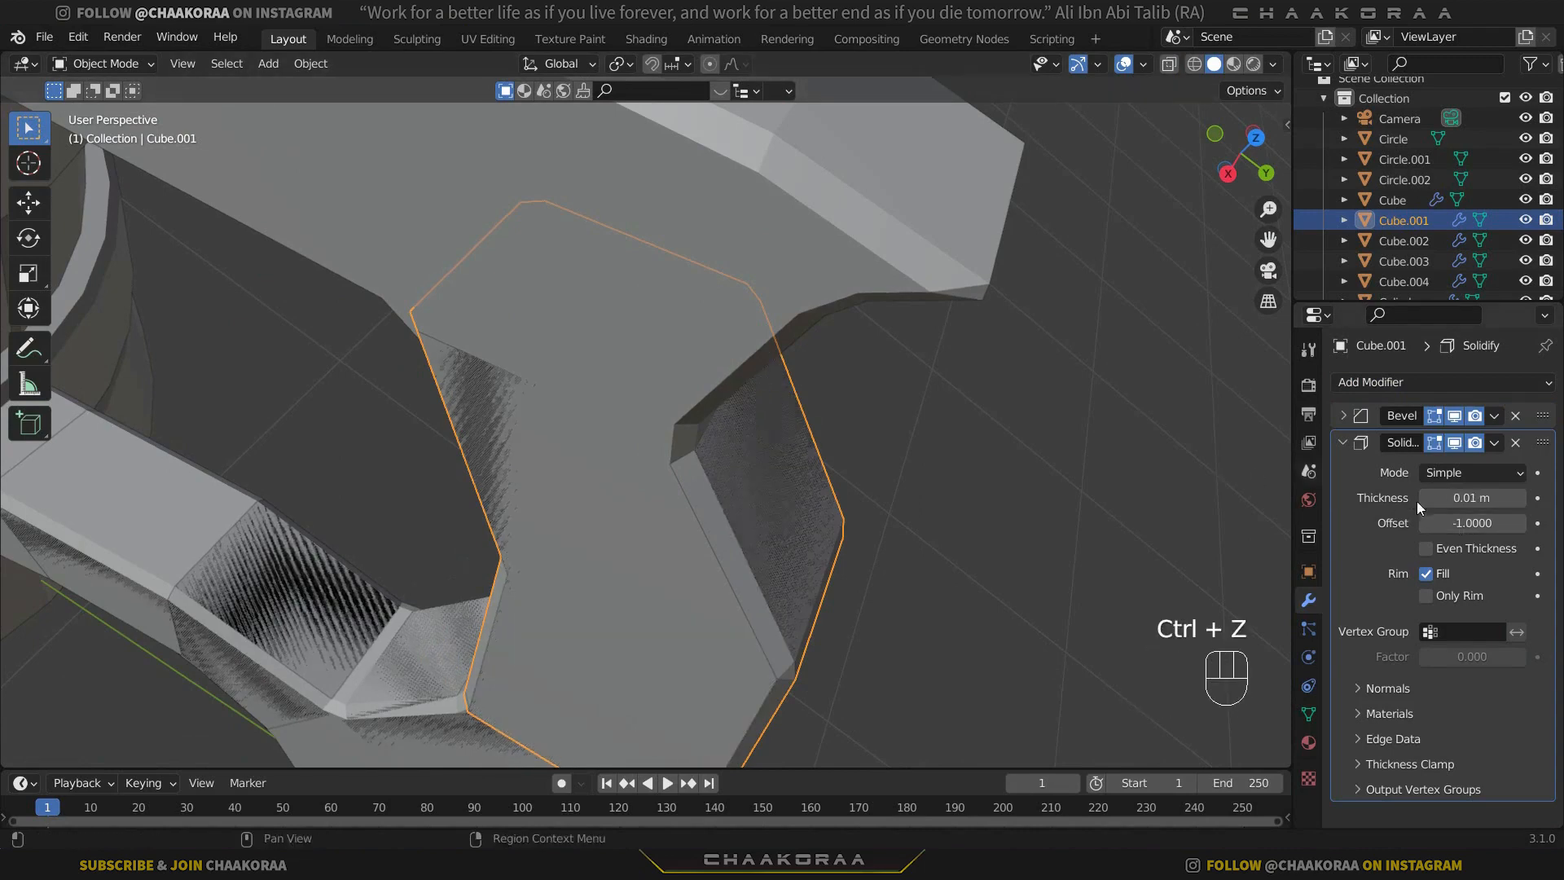
Set the outer-curve piece's Solidify offset to 1.0 and thickness to 0.027 m, leaving Even Thickness off.
mouse_move(1473, 526)
mouse_down()
mouse_move(1530, 526)
mouse_move(1489, 500)
mouse_move(1506, 500)
mouse_up()
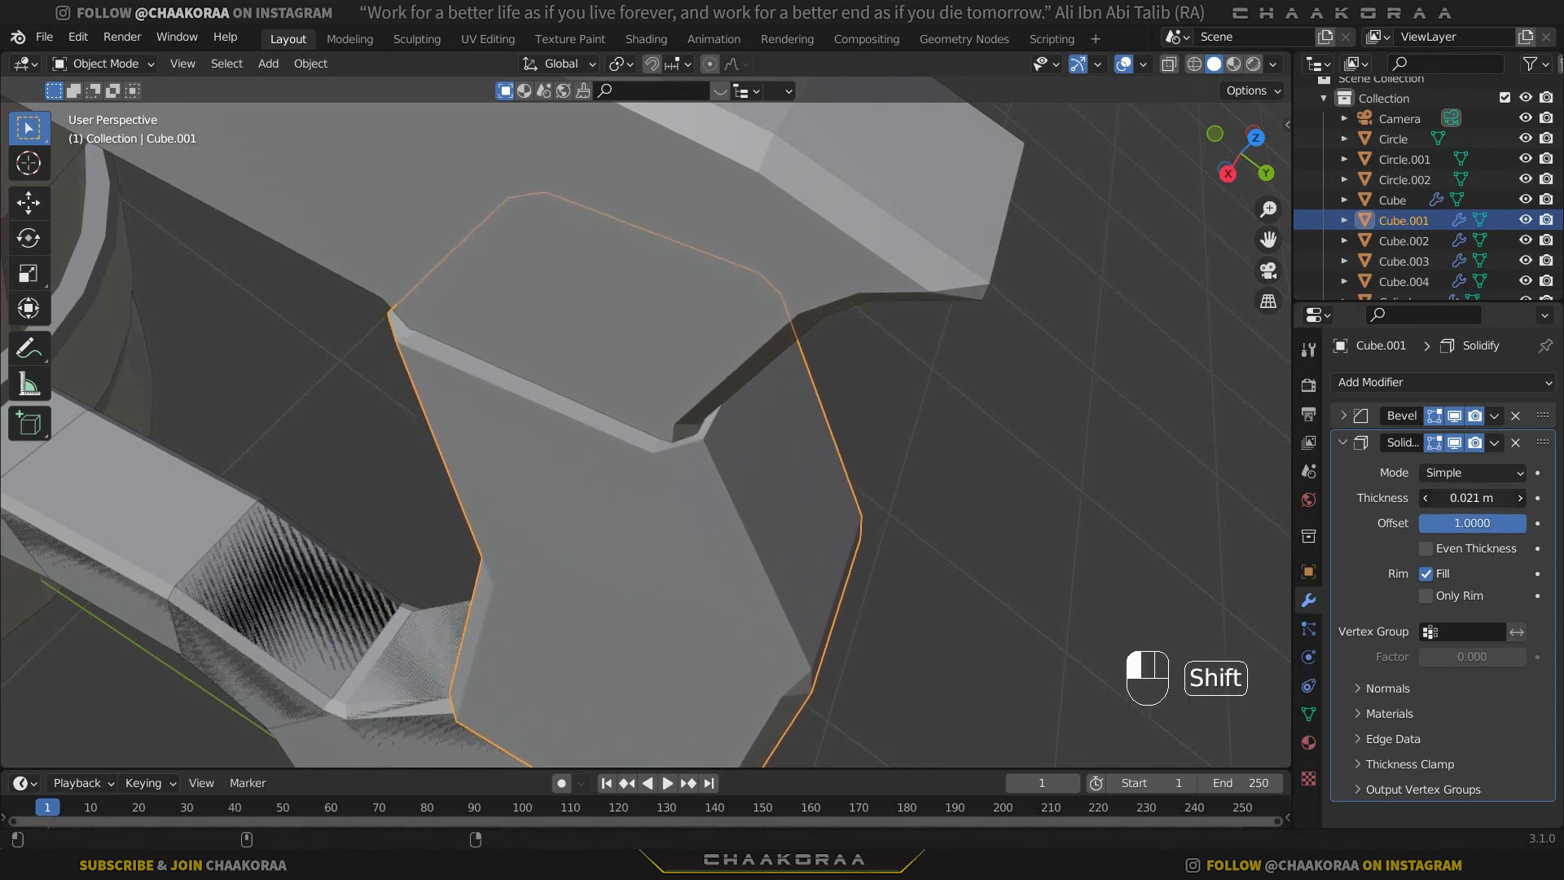
middle_drag(1002, 553, 831, 401)
scroll(831, 400, up, 5)
shift+drag(1442, 496, 1457, 497)
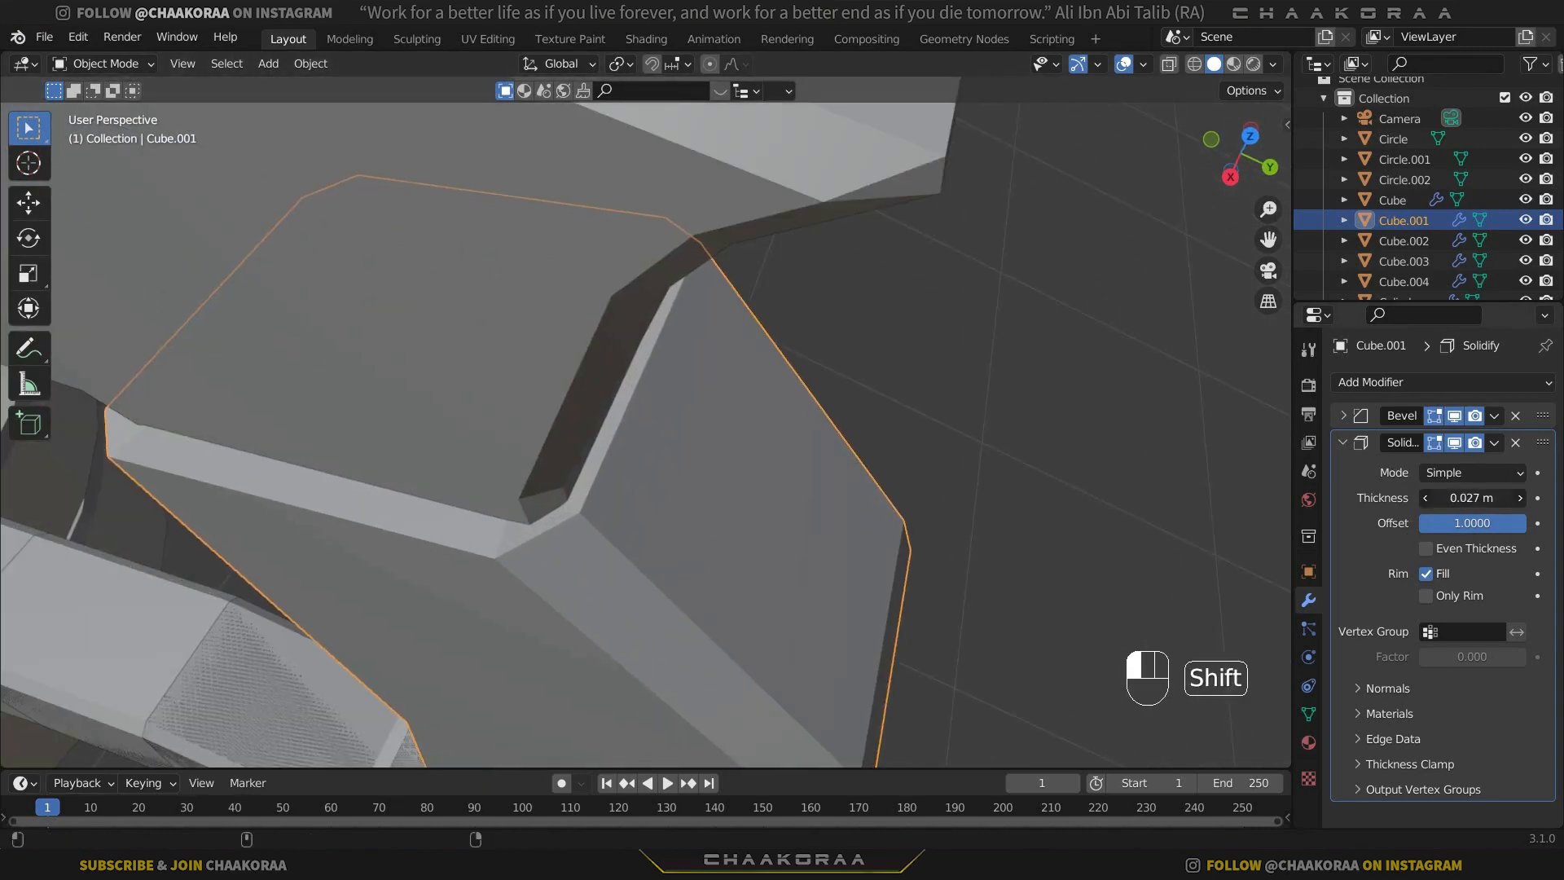
click(1429, 549)
click(1428, 549)
Copy the outer-curve piece's modifiers to the other three separated handle segments, leaving the main handle out of the selection.
scroll(736, 541, down, 3)
middle_drag(736, 541, 874, 420)
scroll(874, 420, down, 1)
scroll(873, 418, down, 2)
click(666, 588)
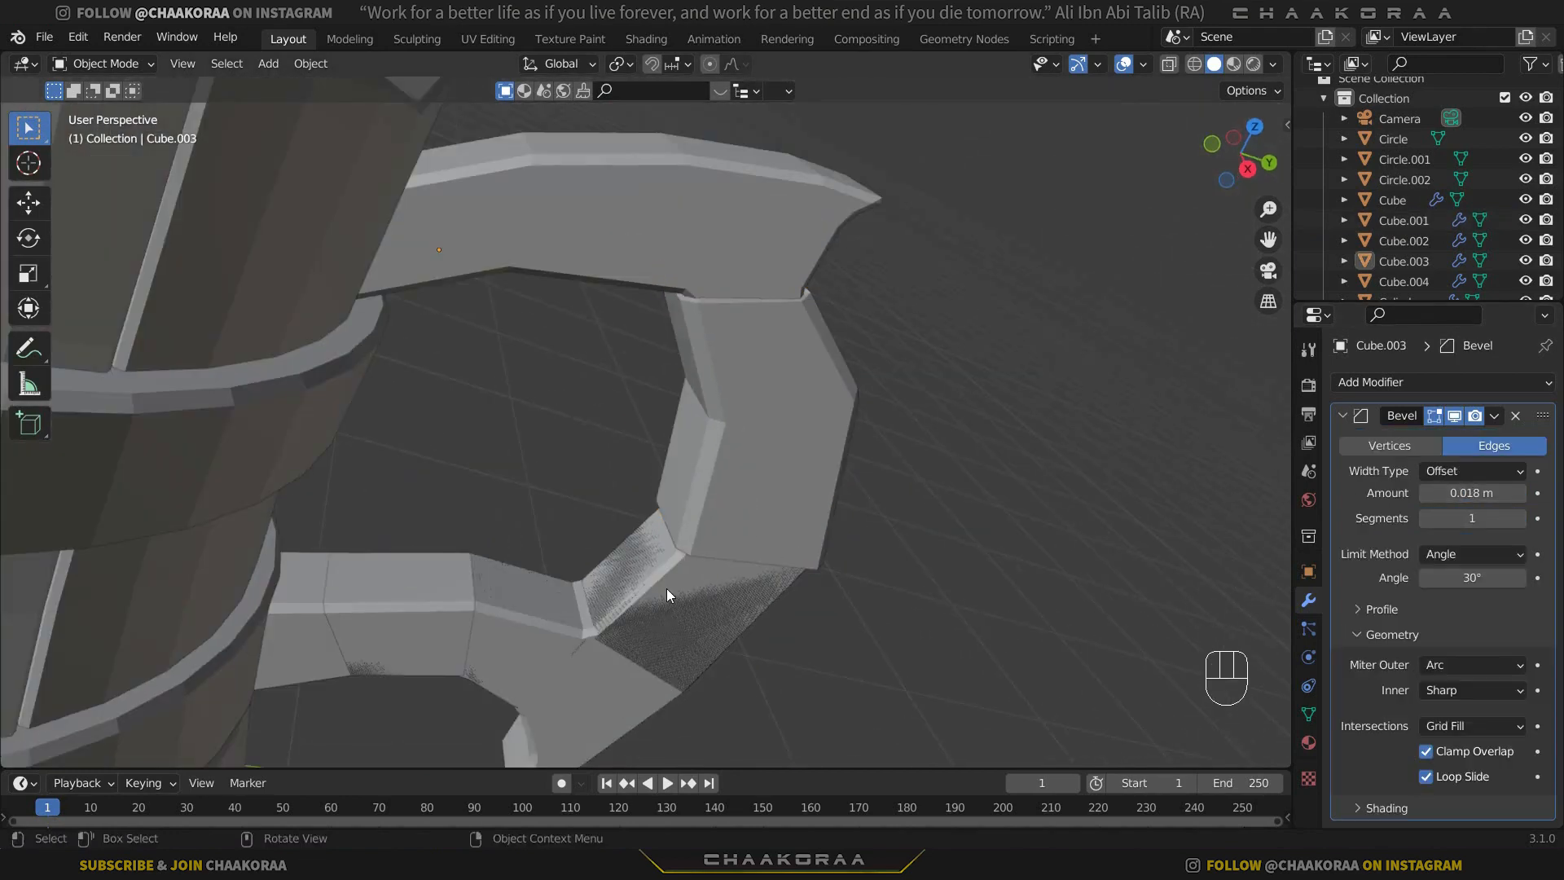
shift+click(534, 618)
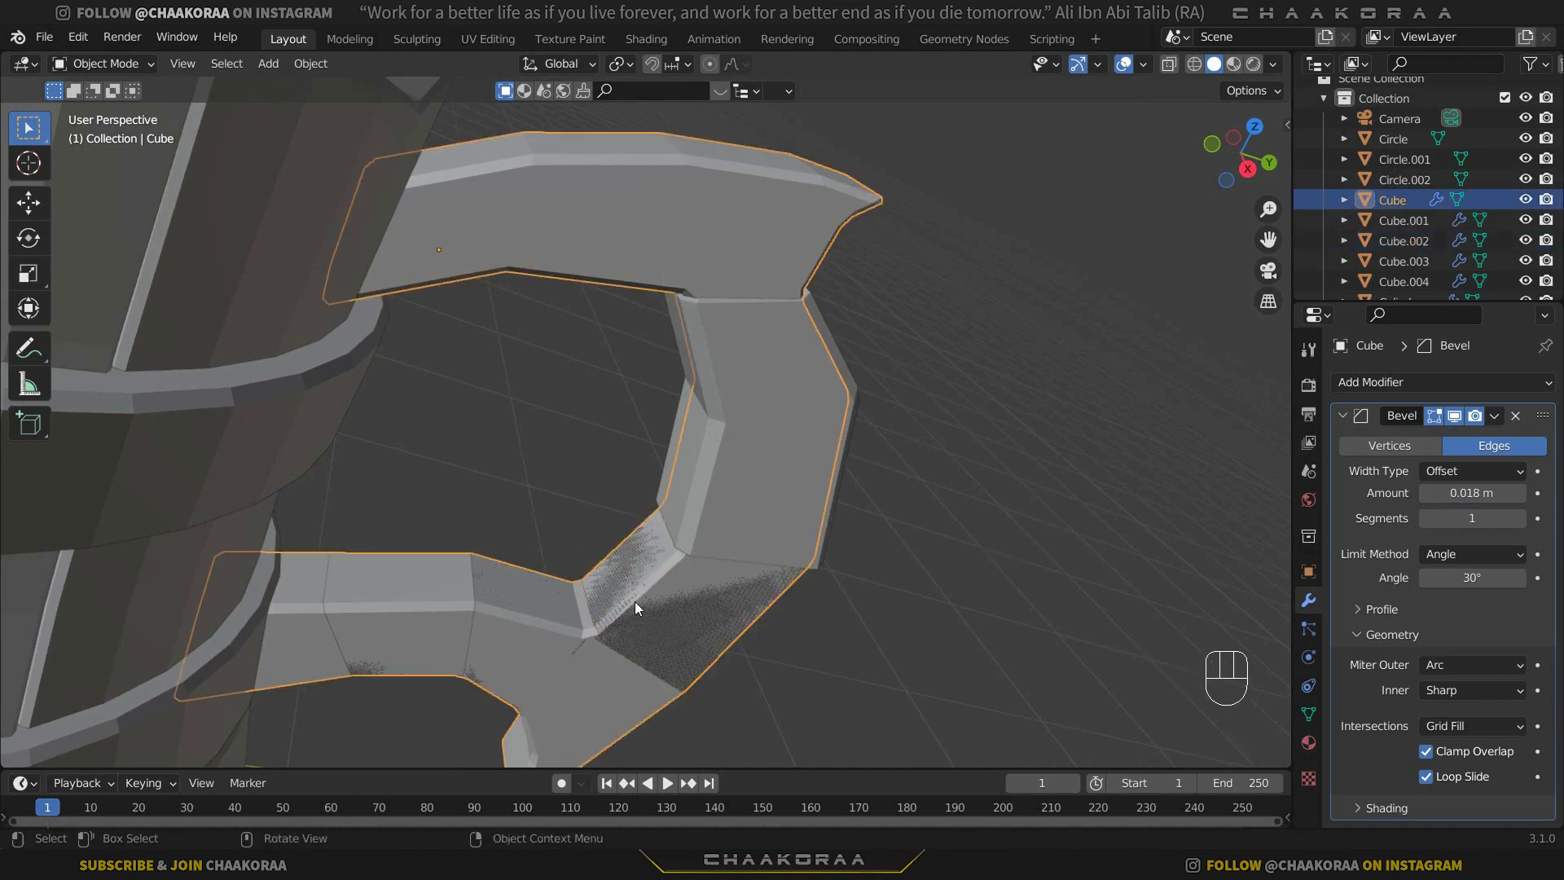
click(656, 608)
shift+click(438, 612)
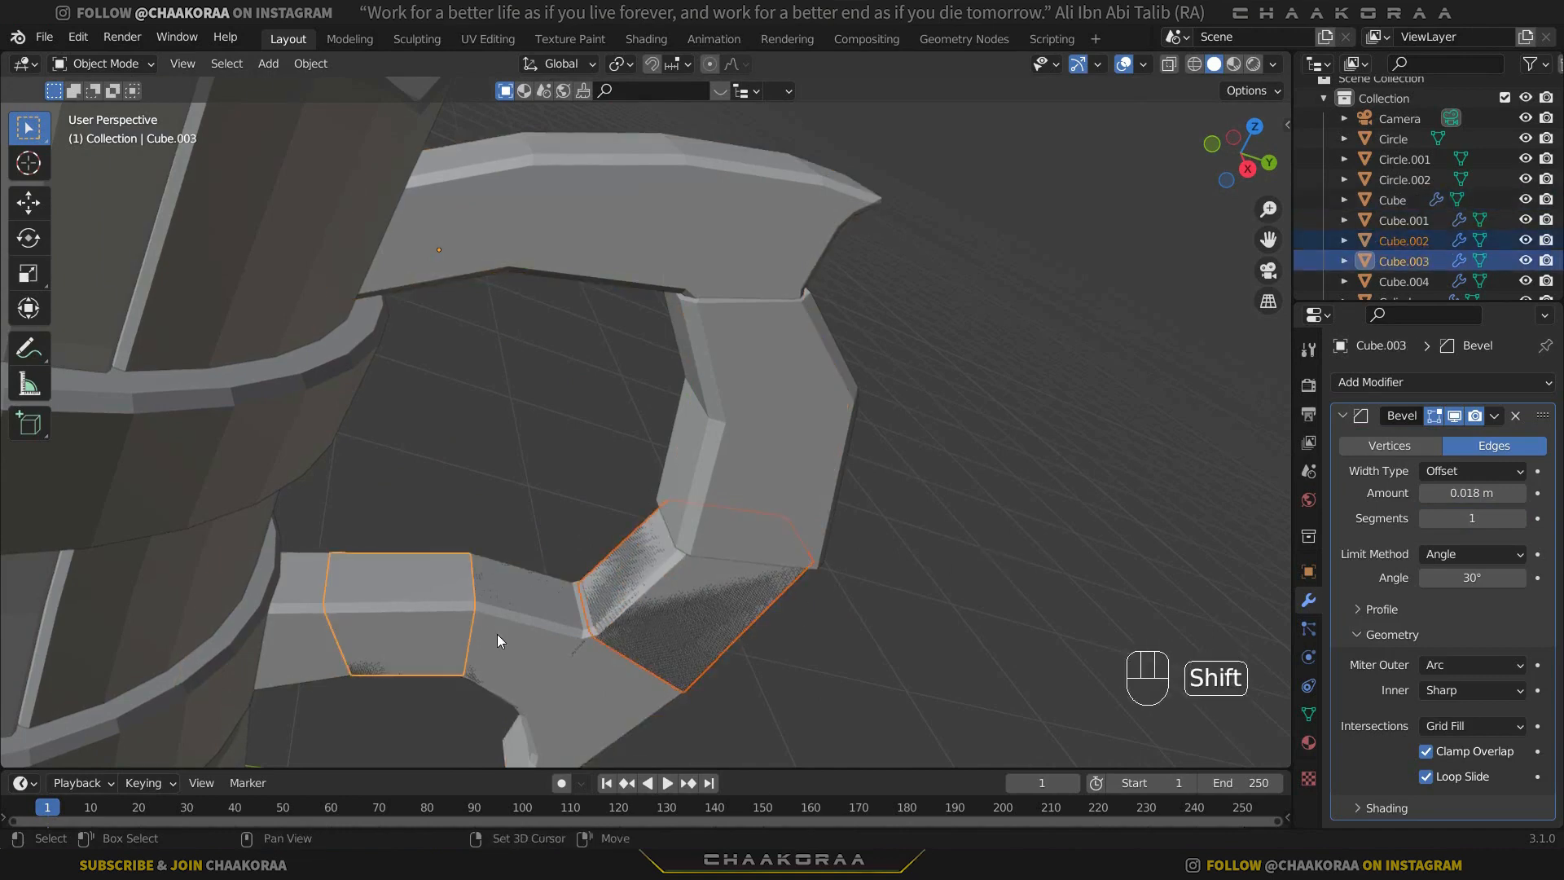
shift+click(497, 633)
shift+click(511, 630)
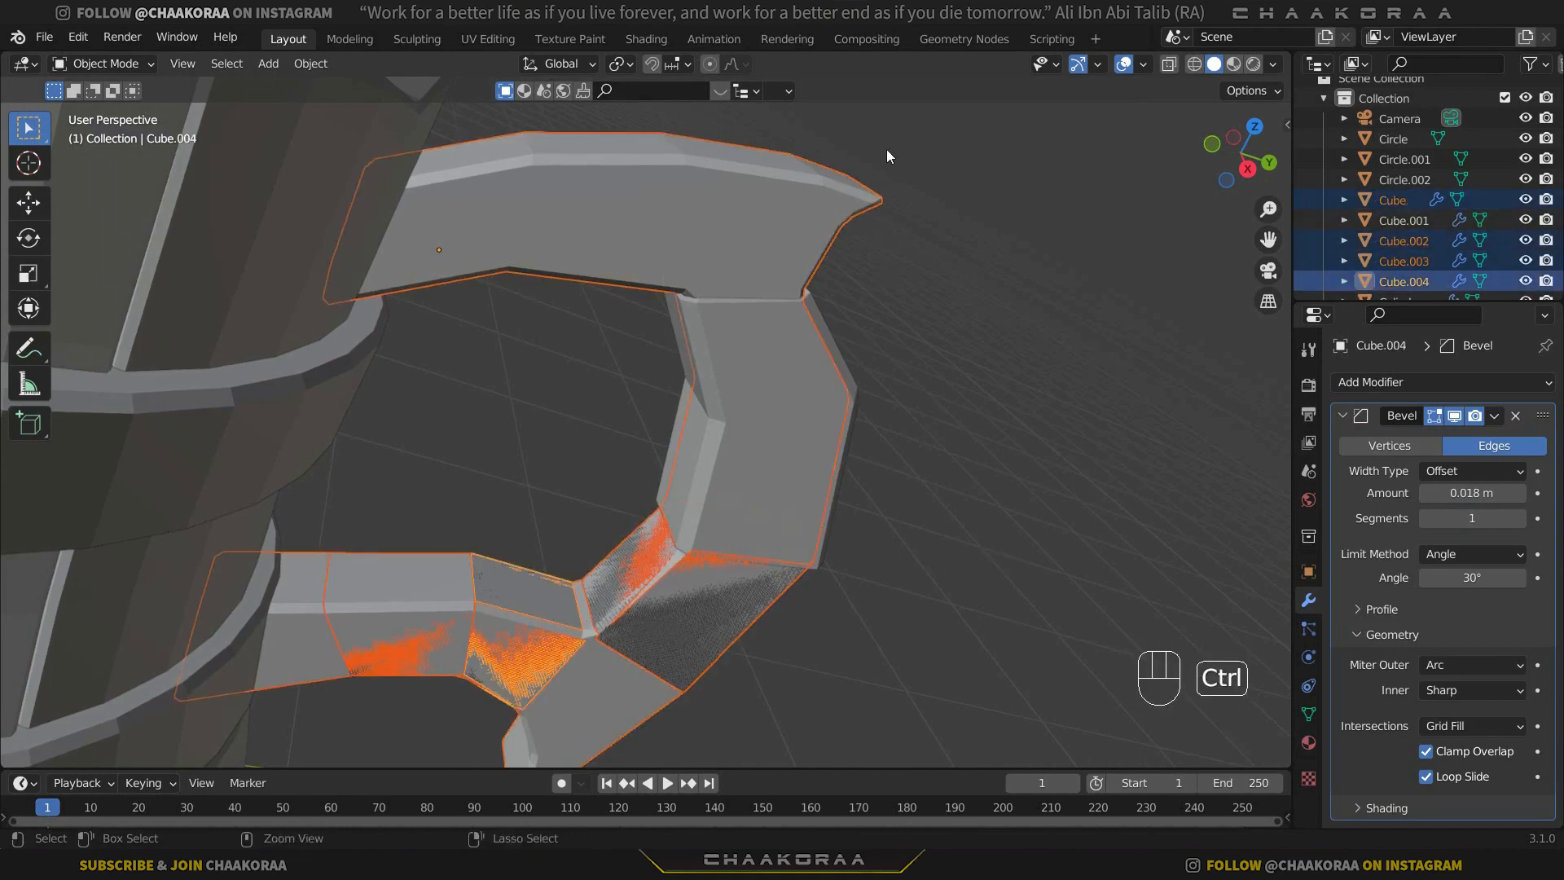
ctrl+click(750, 231)
shift+click(766, 401)
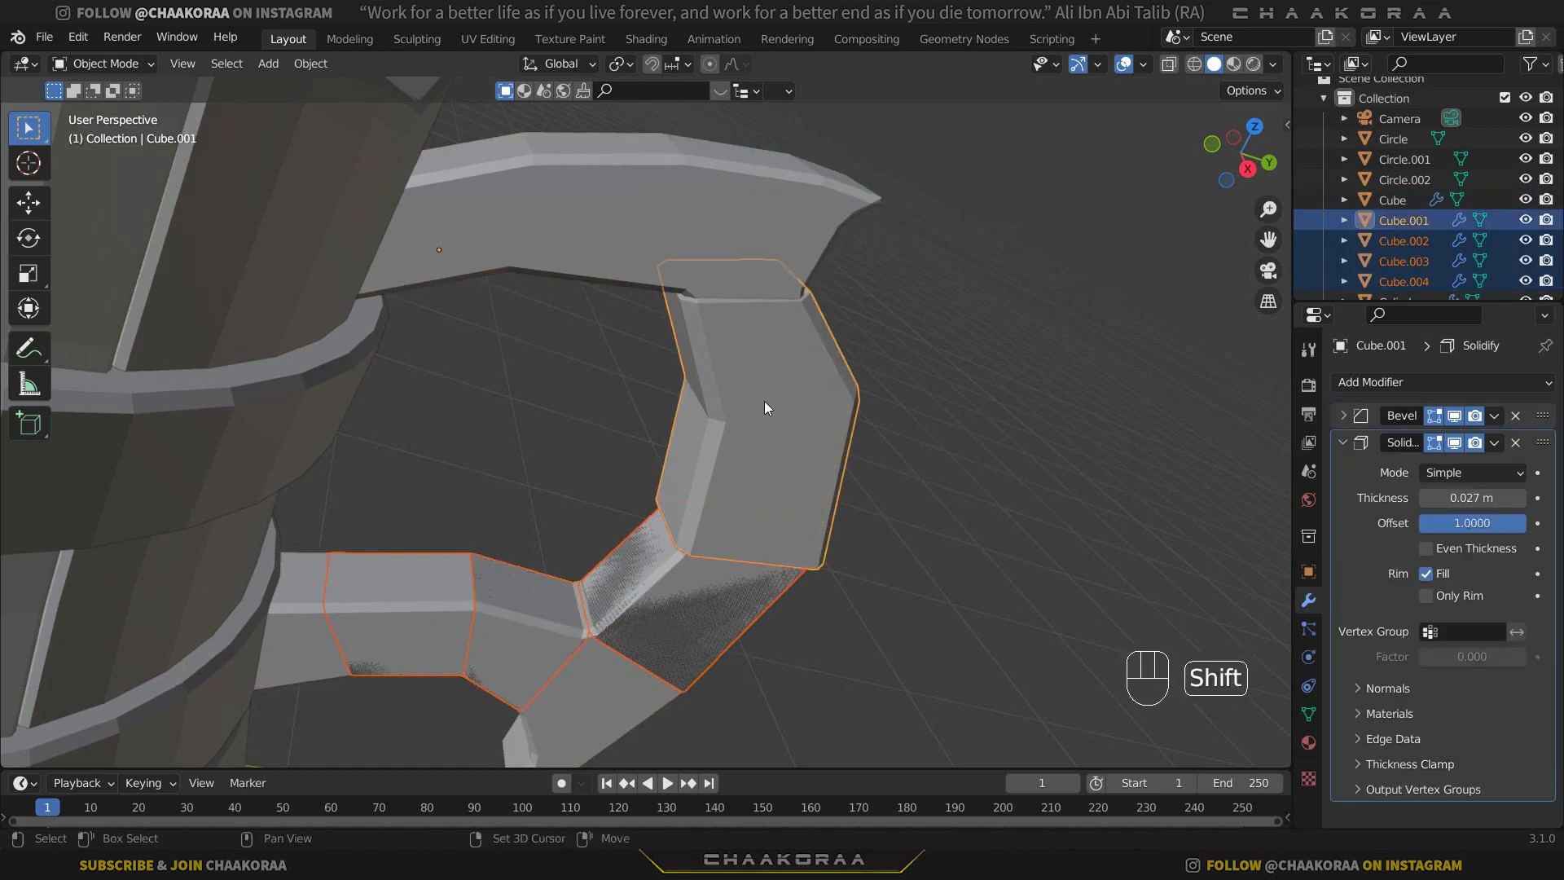
key(ctrl+l)
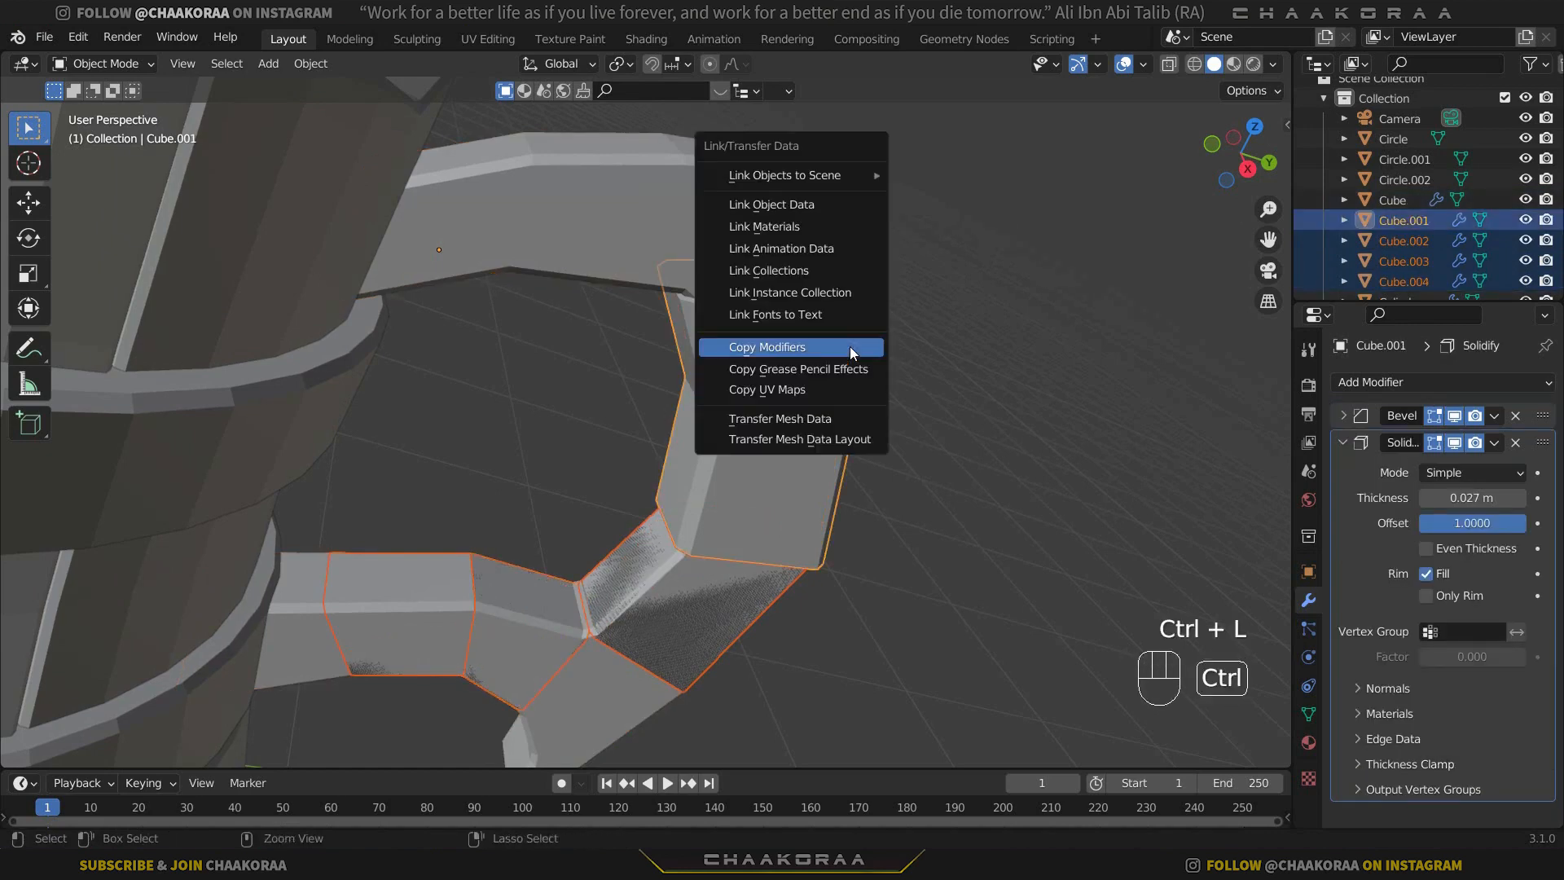
click(848, 345)
click(973, 399)
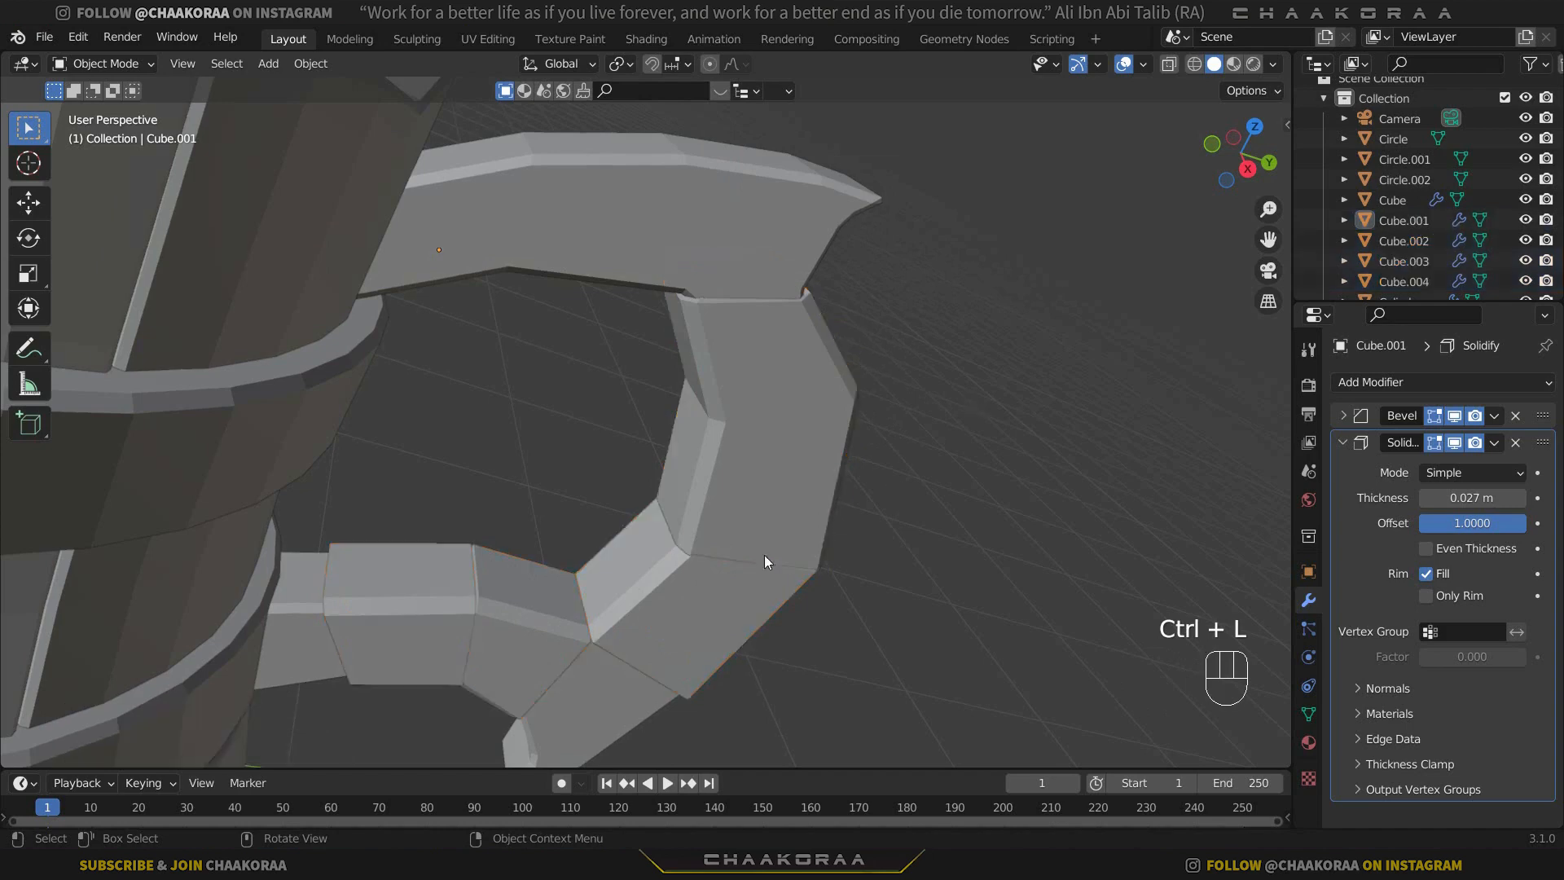
In X-ray vertex editing, slide the outer-curve piece's lower inner corner vertices up along their edges by a factor of 0.224.
middle_drag(764, 555, 683, 398)
click(682, 405)
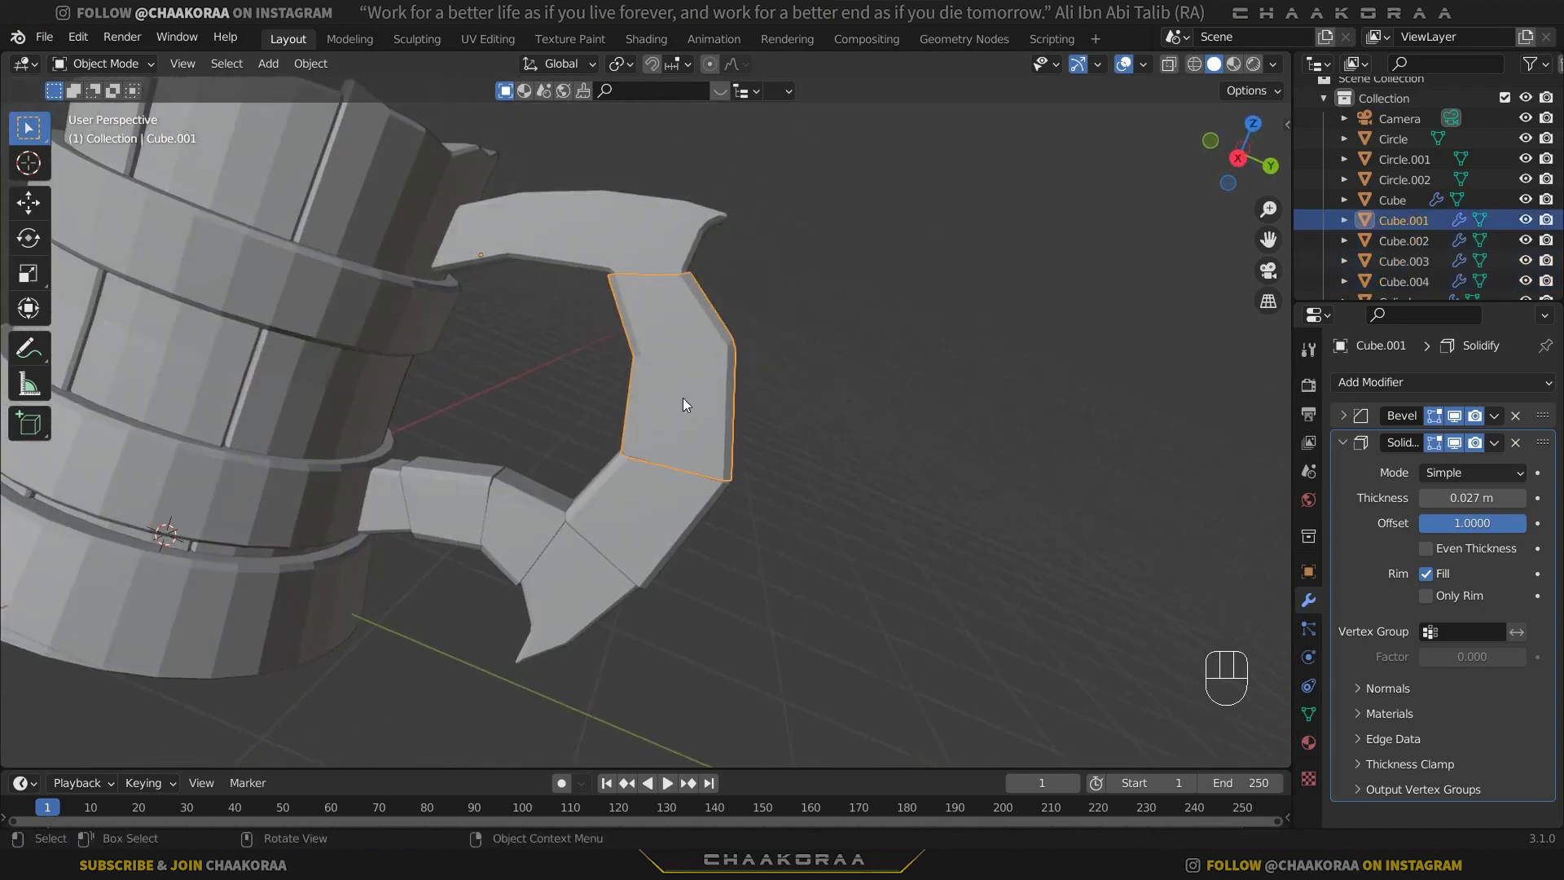
key(Tab)
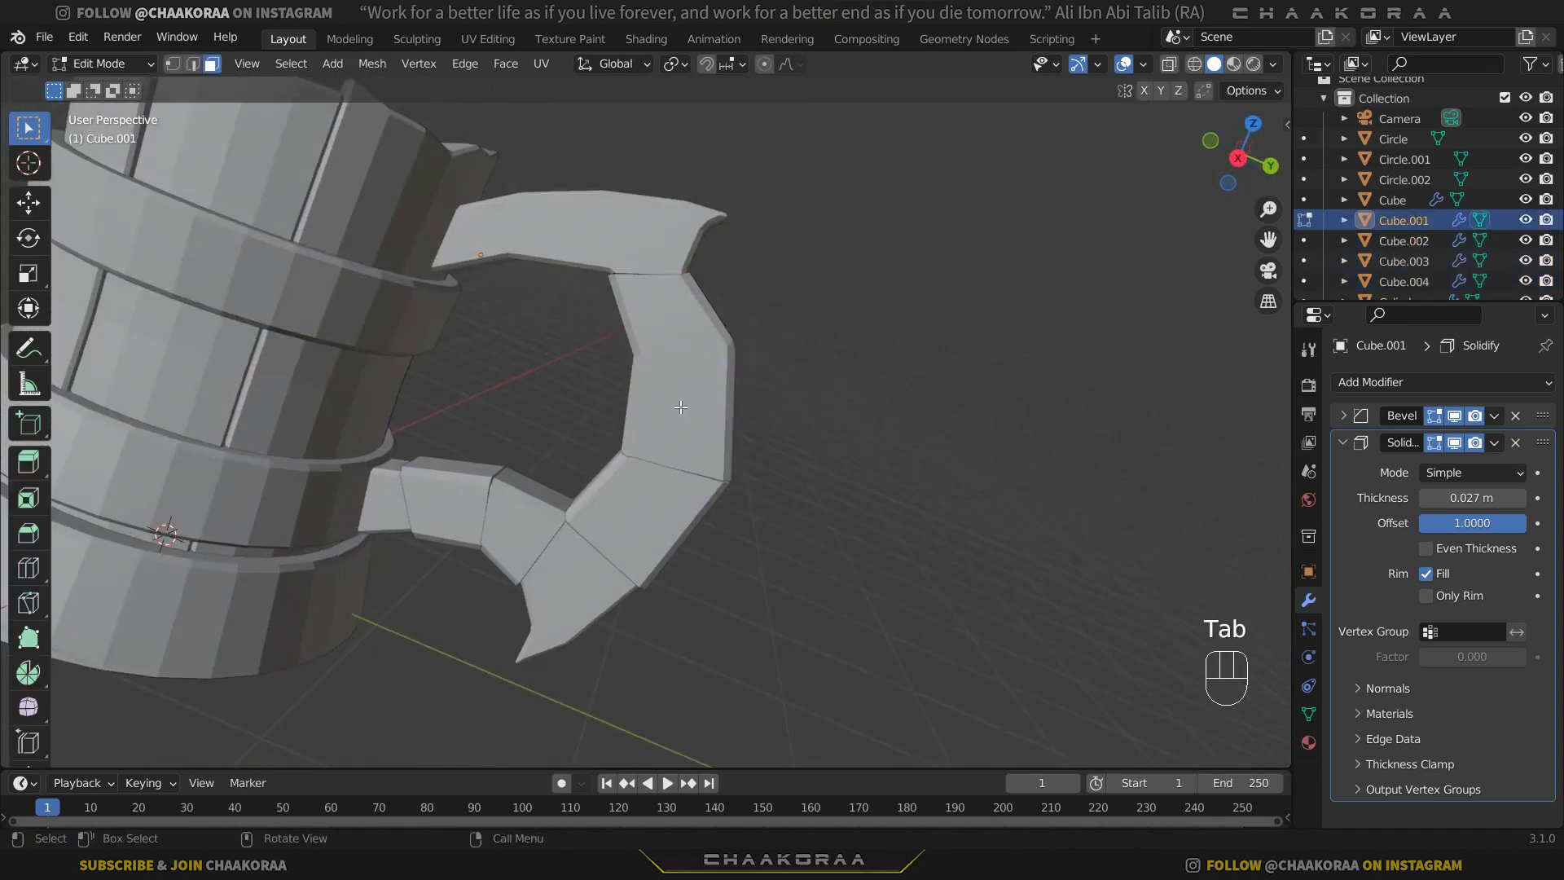
scroll(768, 409, up, 2)
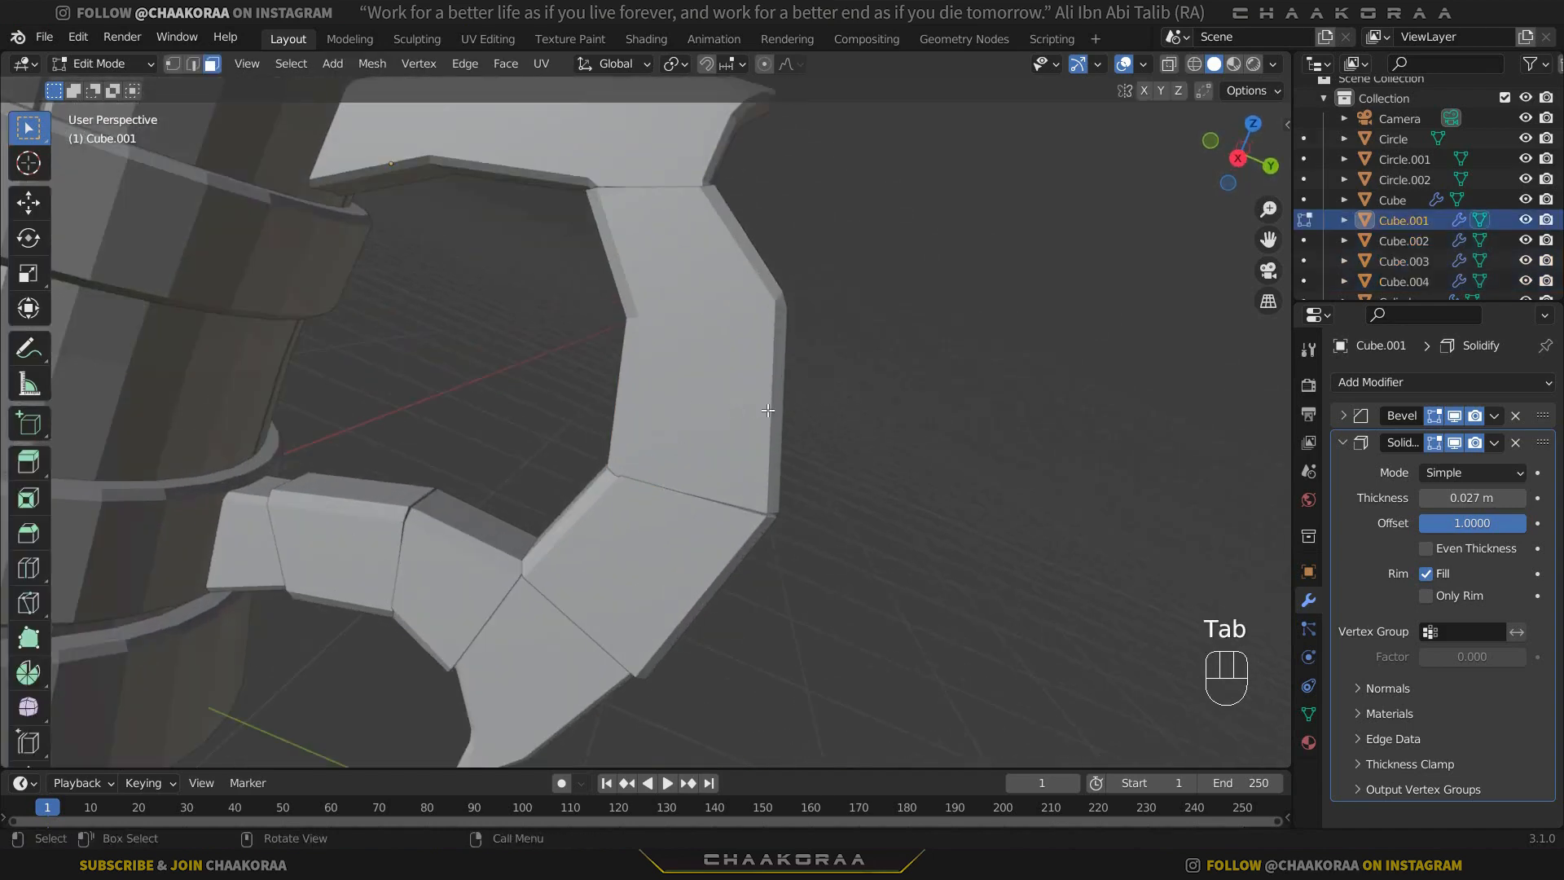
click(176, 70)
key(alt+z)
middle_drag(831, 430, 658, 401)
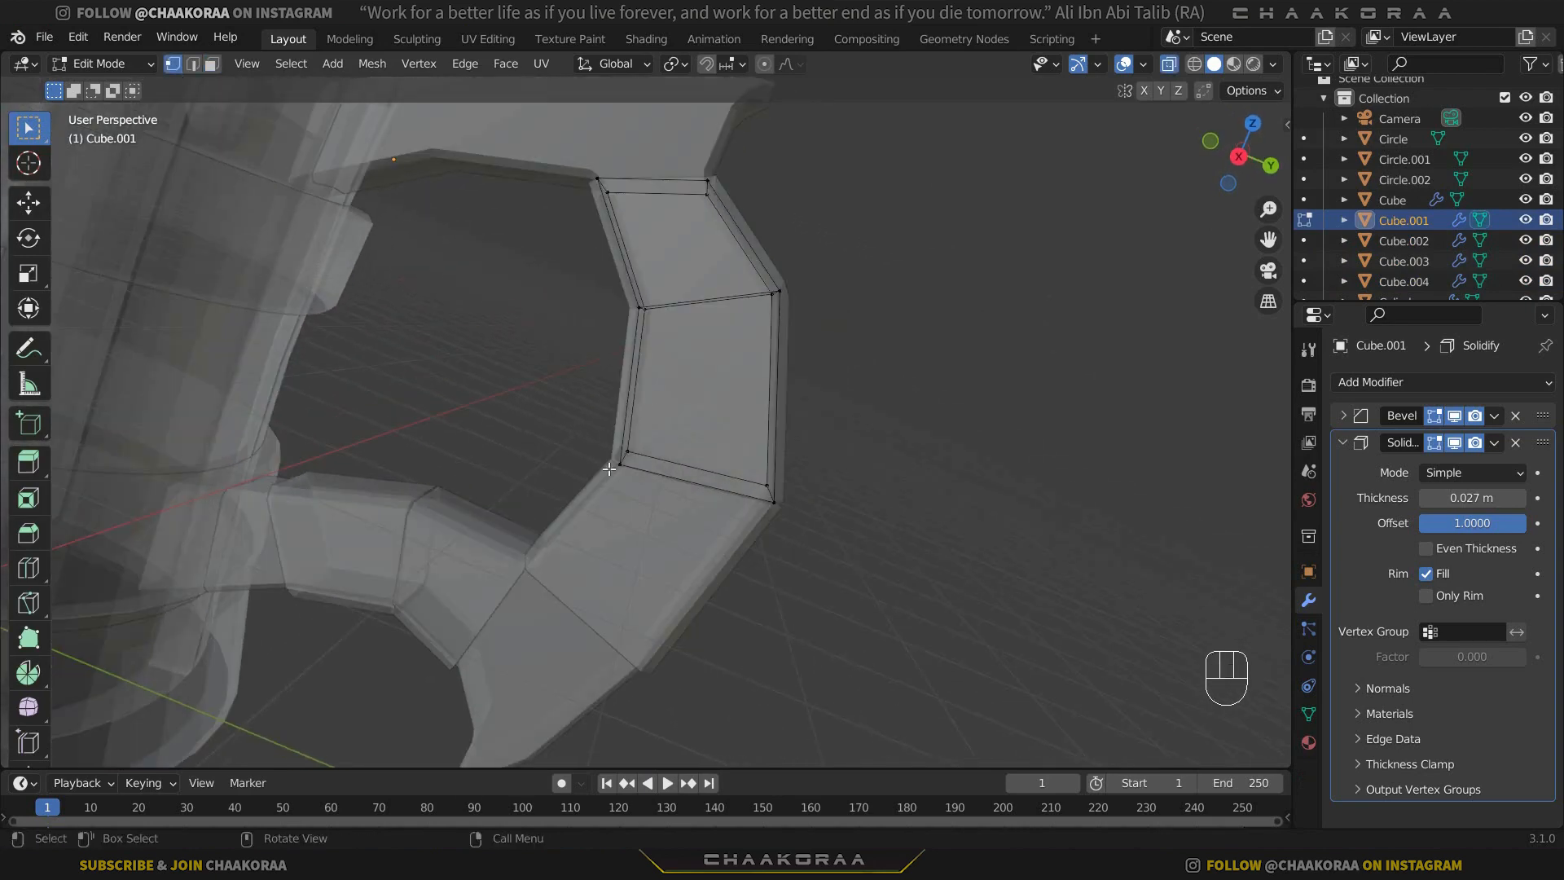
drag(658, 400, 583, 490)
key(g)
key(g)
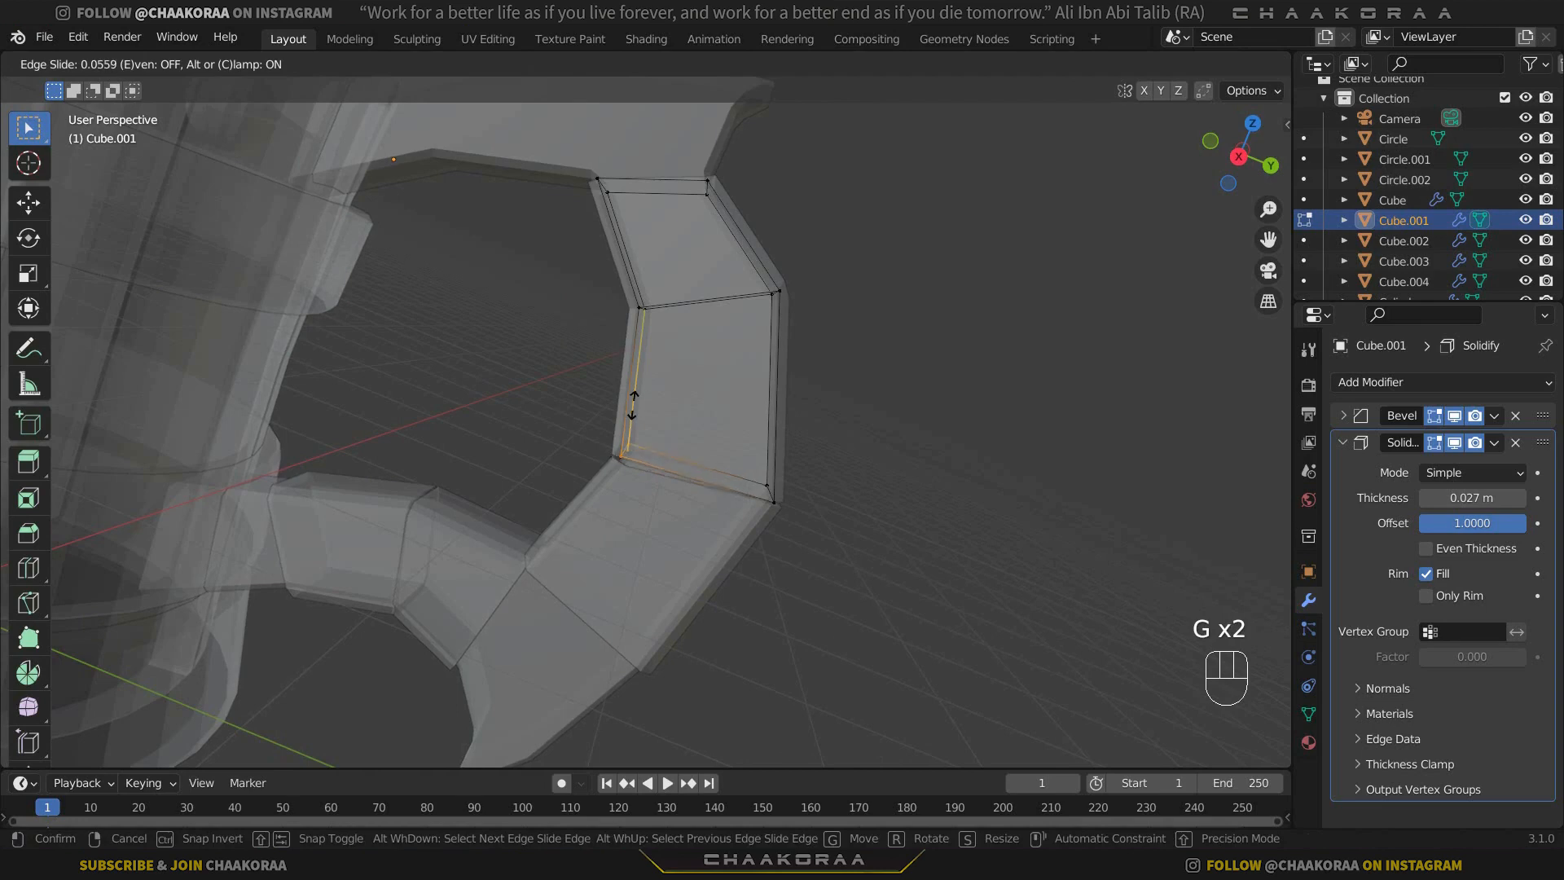
click(632, 391)
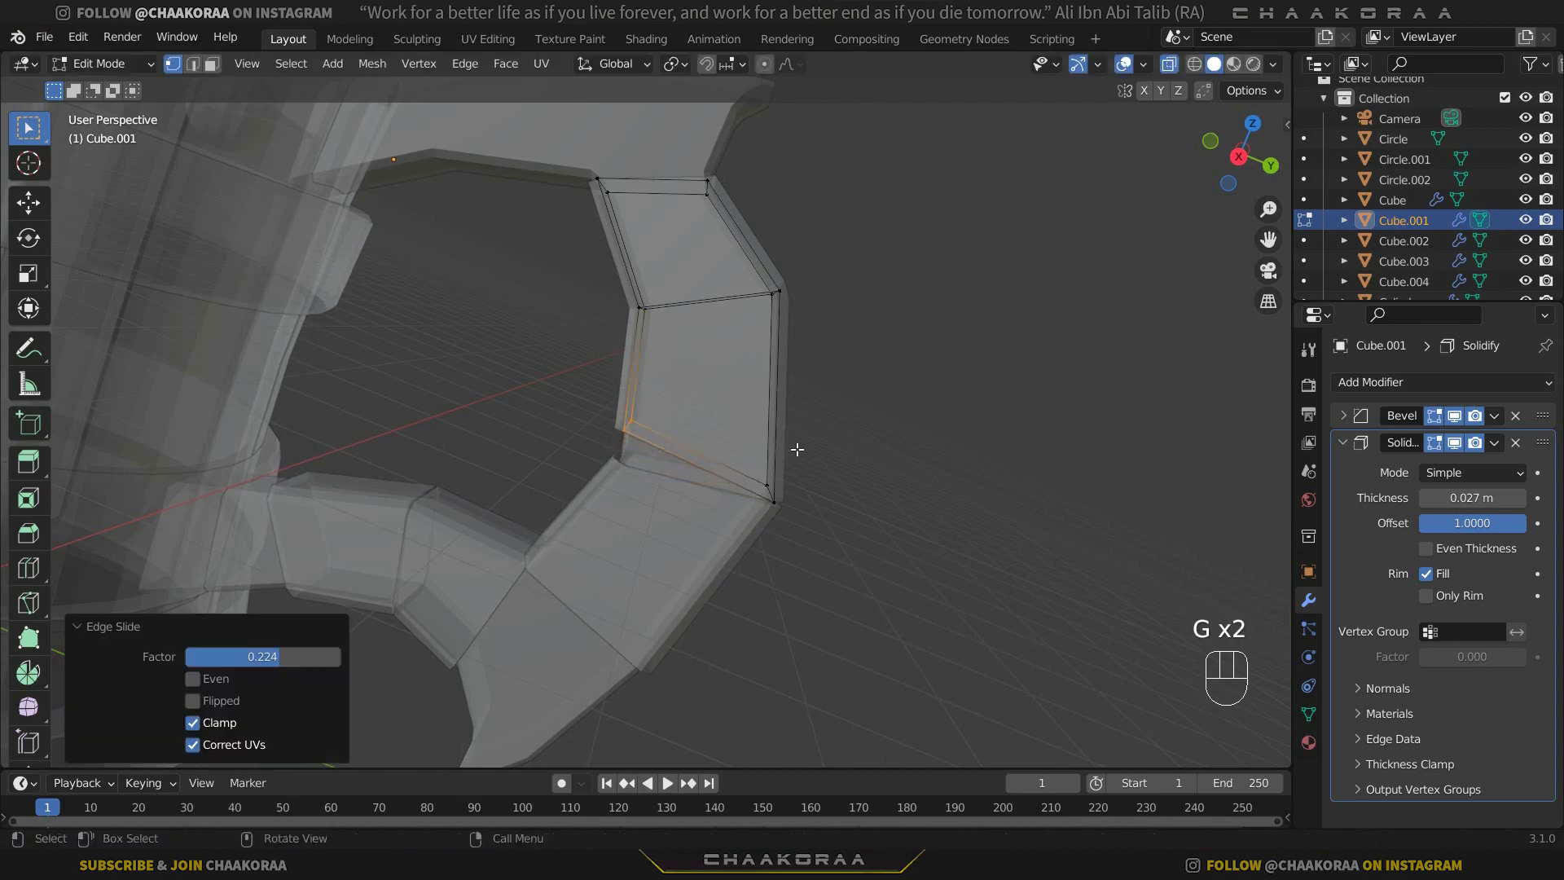
Slide the outer-curve piece's lower outer corner vertices up along their edges by a factor of 0.524.
drag(723, 438, 839, 507)
key(g)
key(g)
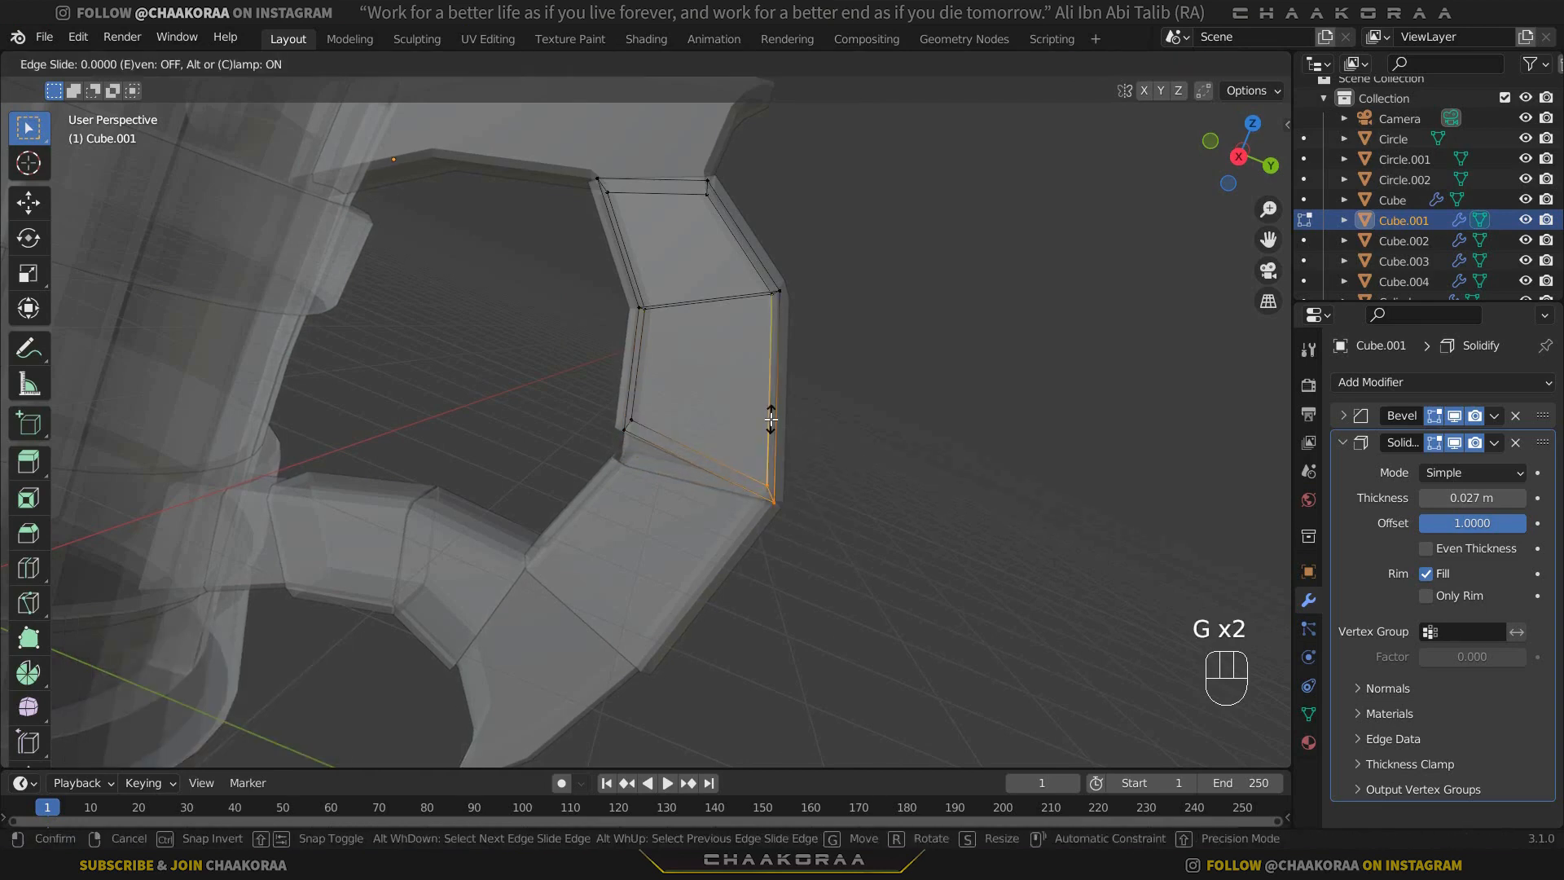
click(767, 371)
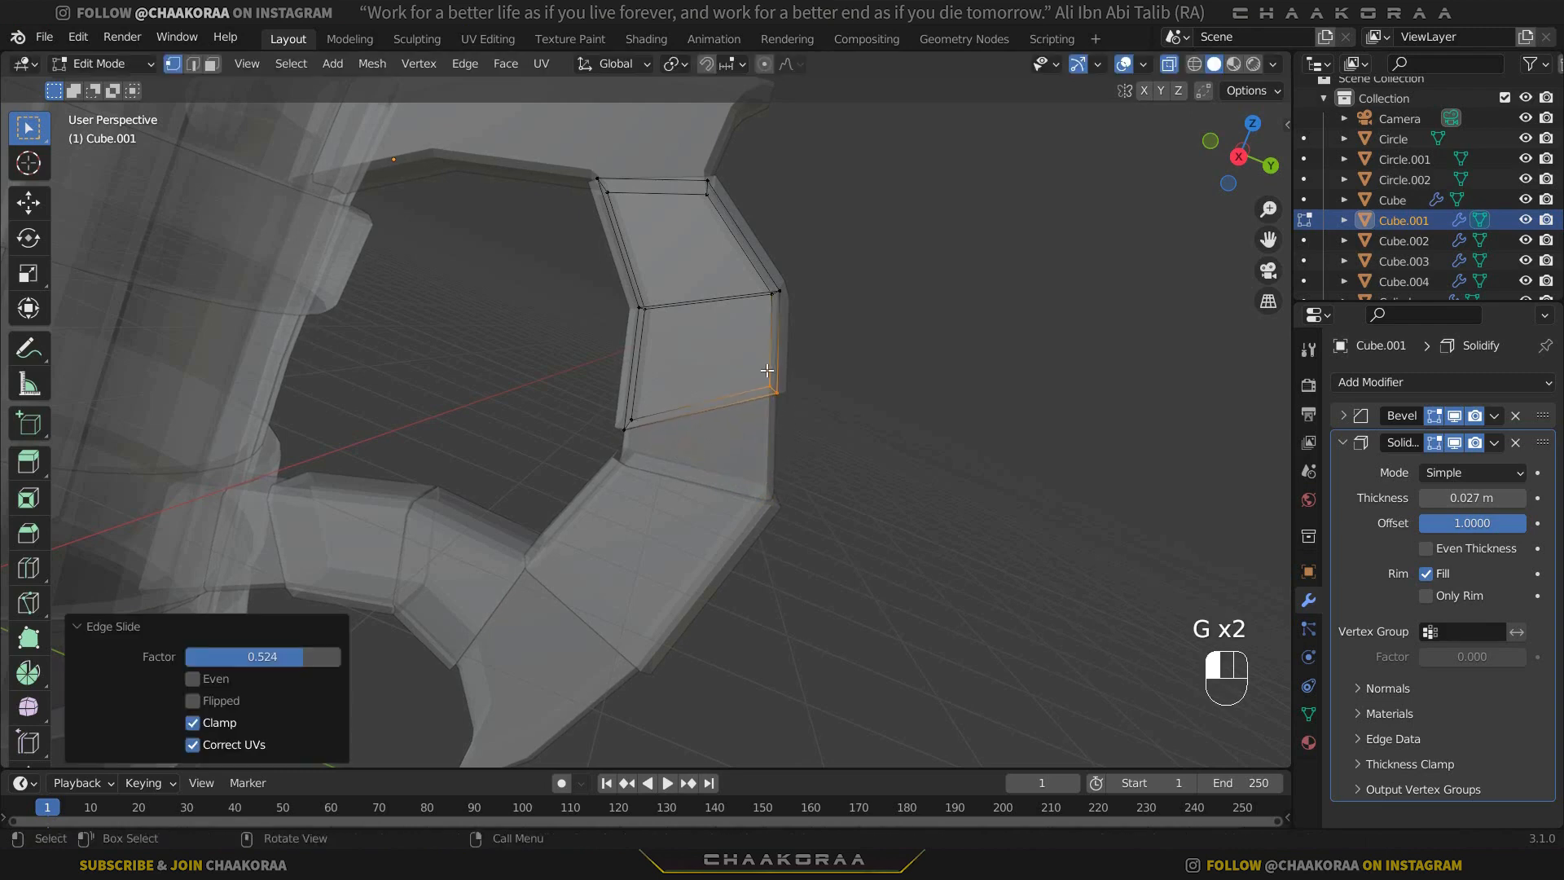
Slide the outer-curve piece's upper outer corner down by a factor of 0.234, slide the upper inner corner down too, and finish editing.
drag(683, 159, 732, 209)
key(g)
key(g)
click(739, 220)
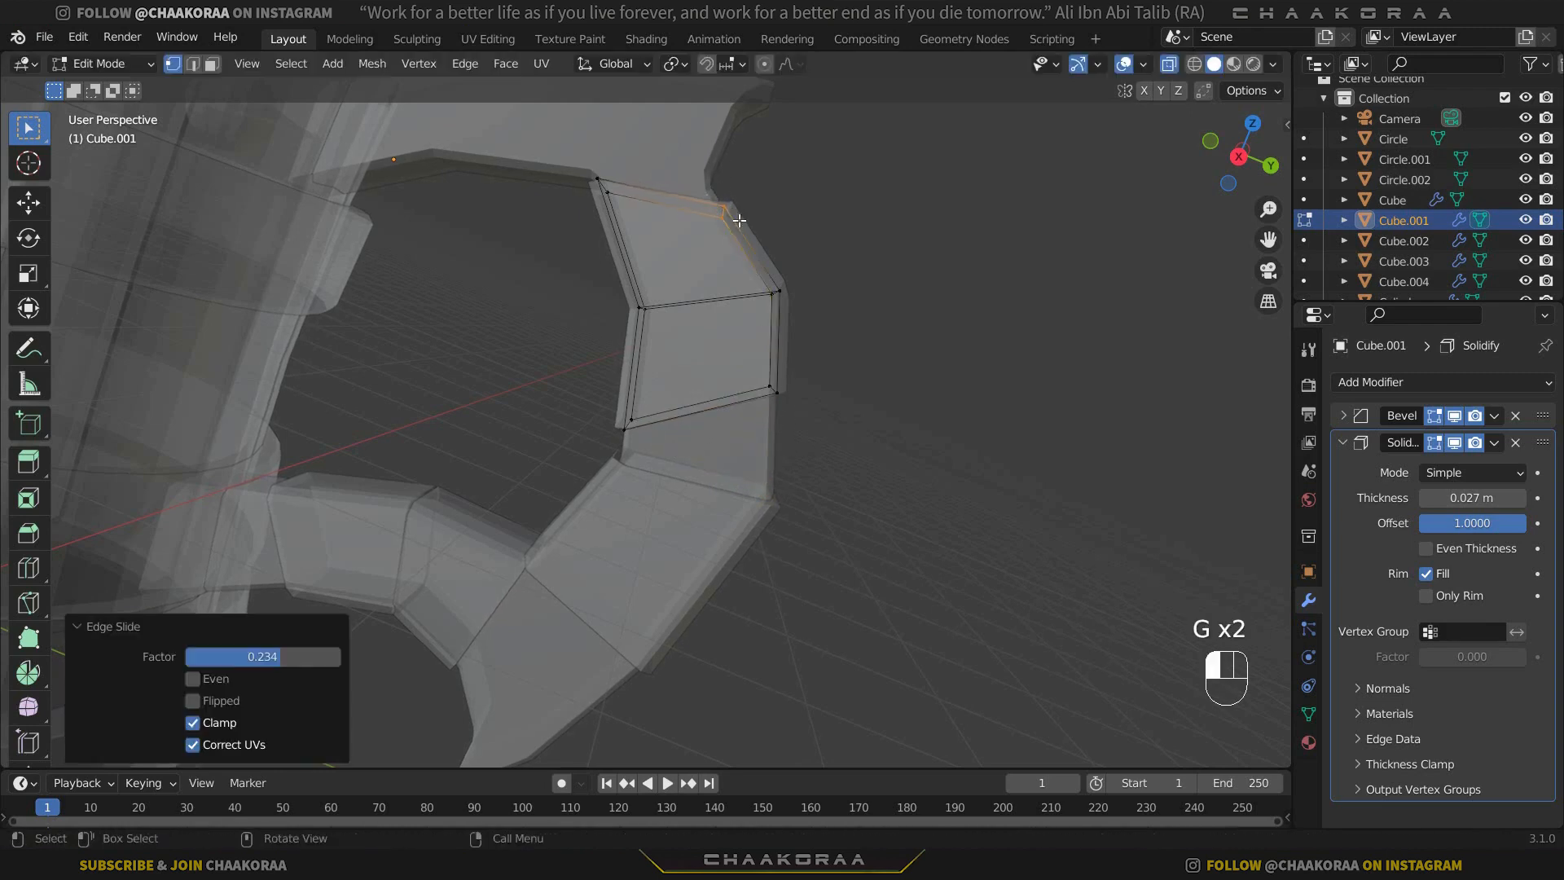
drag(644, 166, 578, 230)
key(g)
key(g)
click(599, 224)
key(Tab)
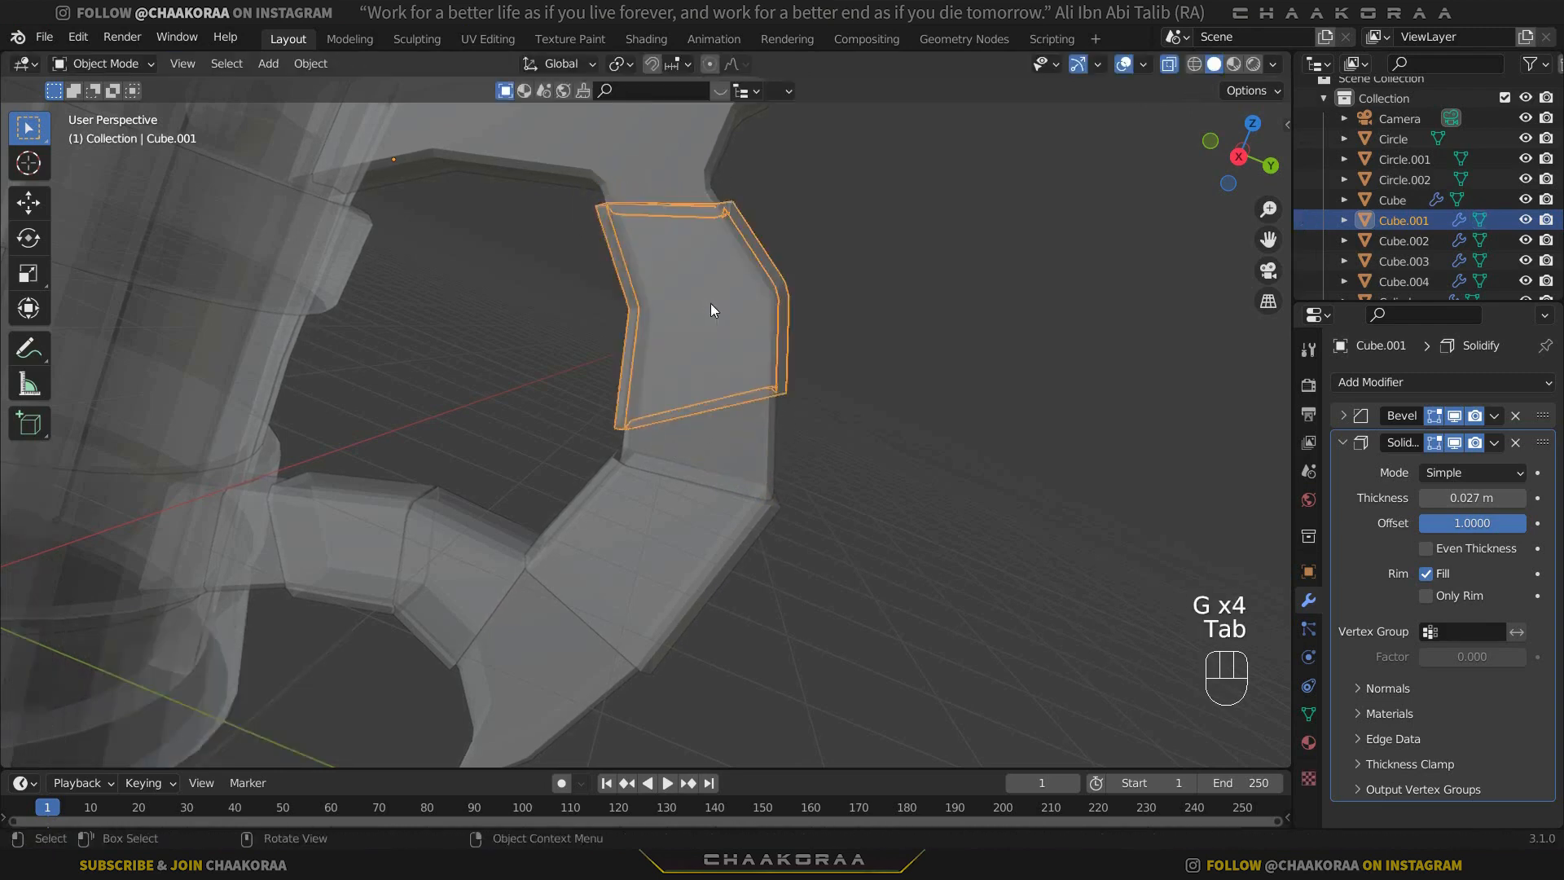
Edit the diagonal segment below the outer-curve piece in X-ray and slide its lower inner corner vertices up along their edges.
scroll(715, 362, down, 3)
key(alt+z)
middle_drag(765, 369, 824, 381)
click(821, 386)
click(698, 488)
scroll(717, 474, up, 3)
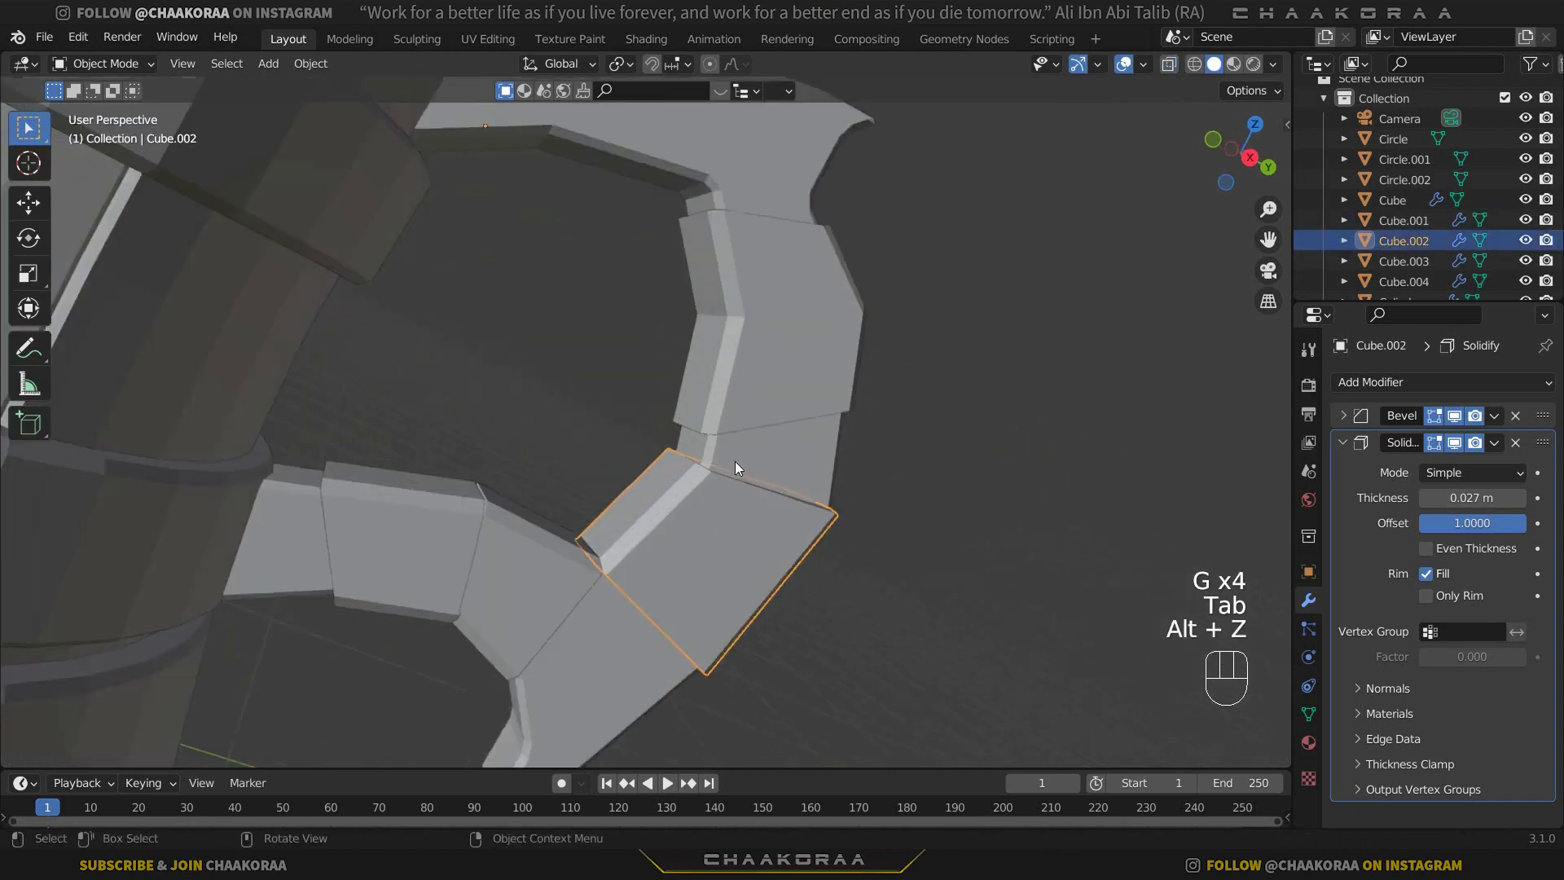
key(alt+z)
shift+middle_drag(785, 510, 677, 404)
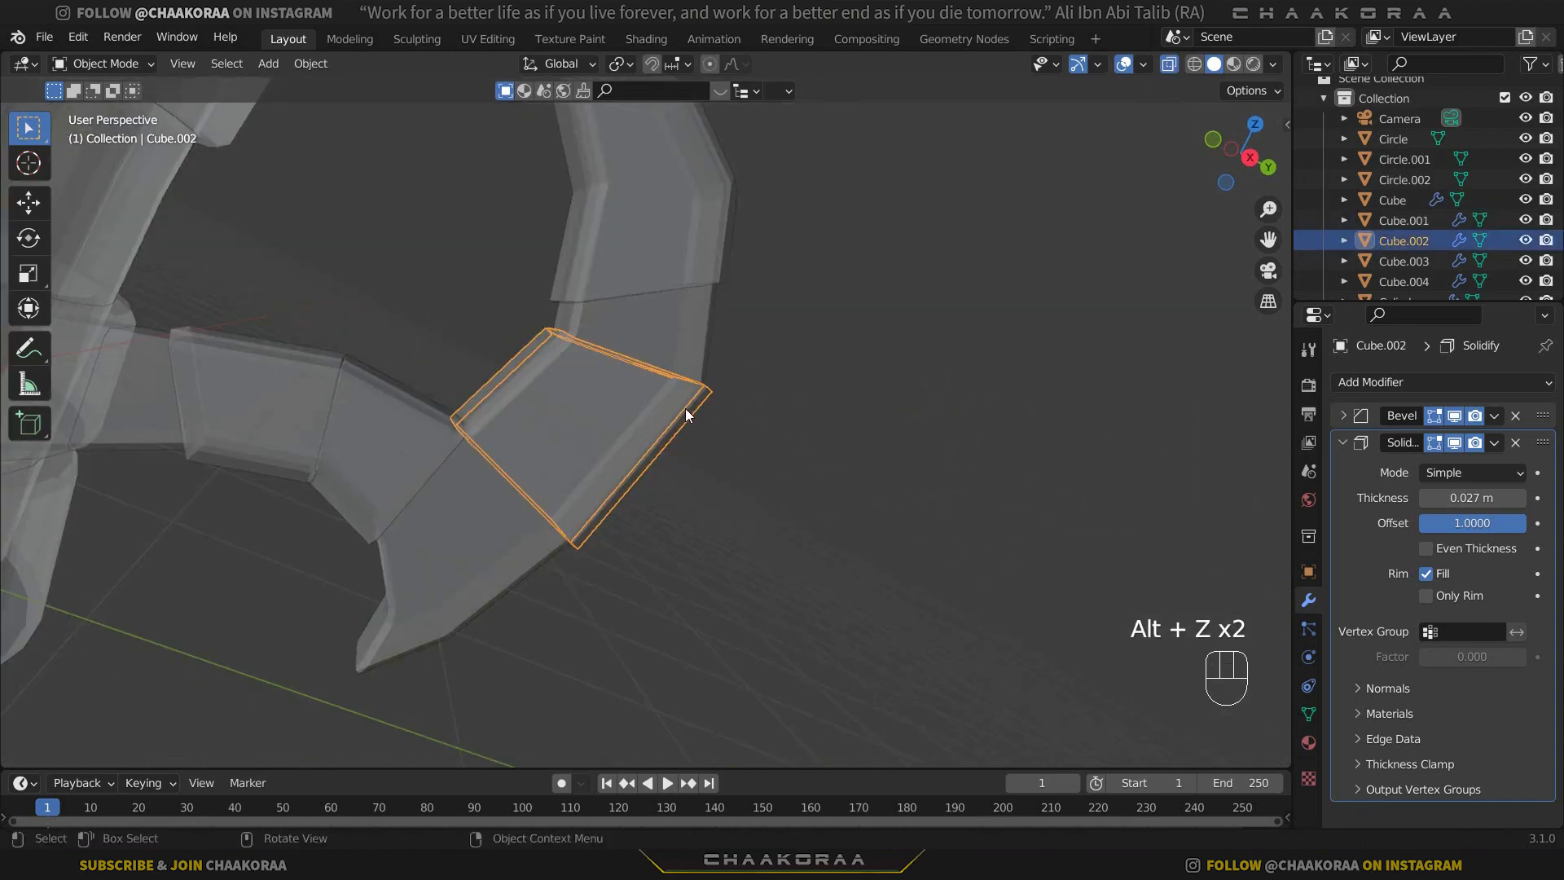
key(Tab)
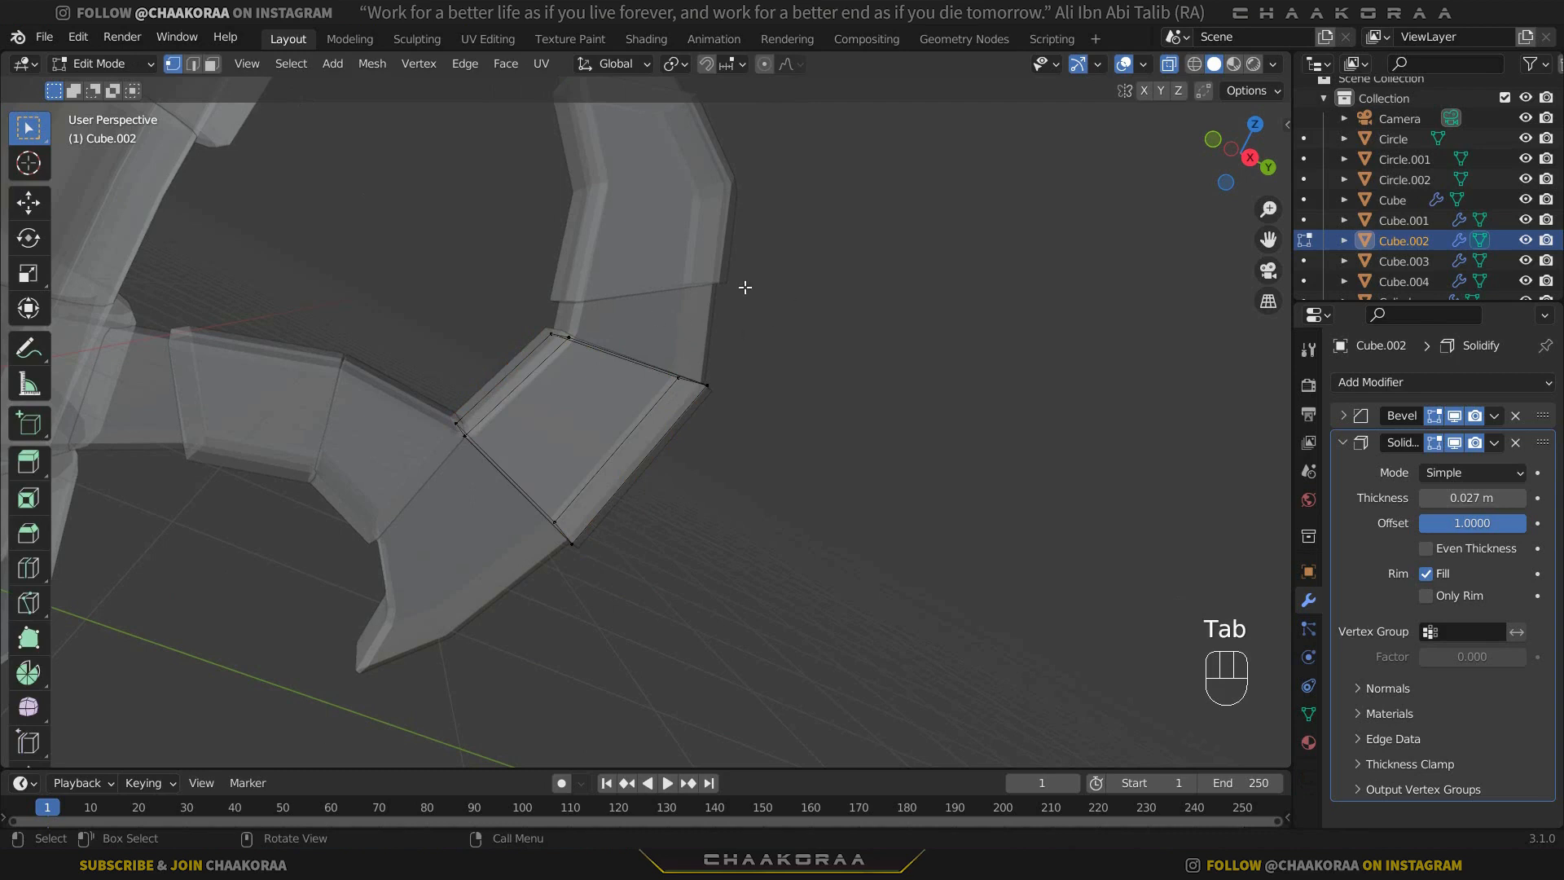
alt+click(498, 424)
key(g)
key(g)
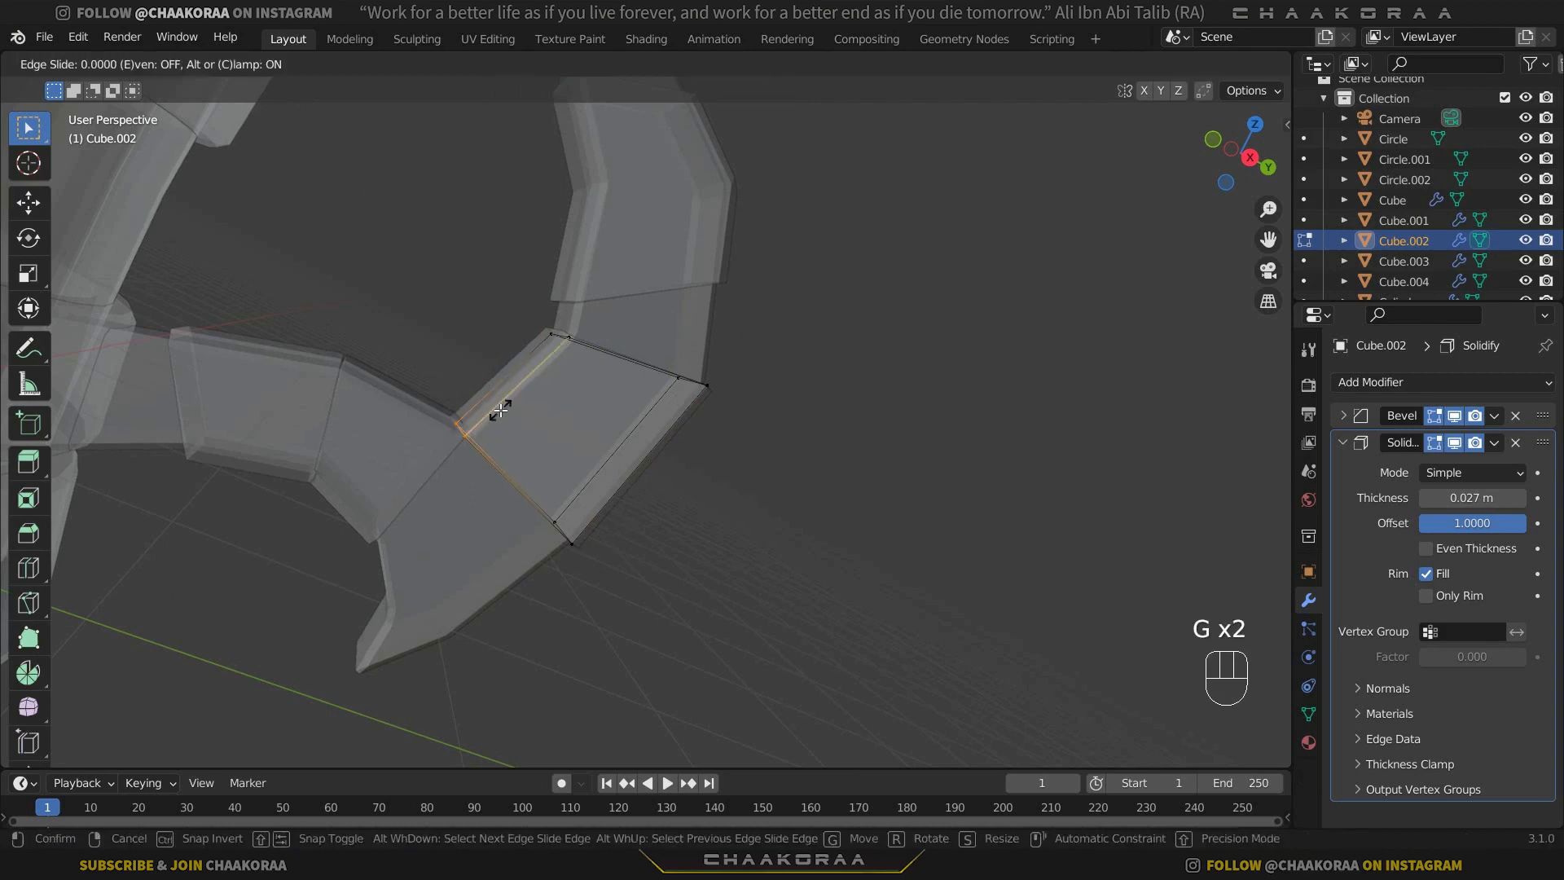
click(580, 511)
Slide the diagonal segment's lower outer and upper inner corner vertices along their edges, then finish editing it.
key(g)
key(g)
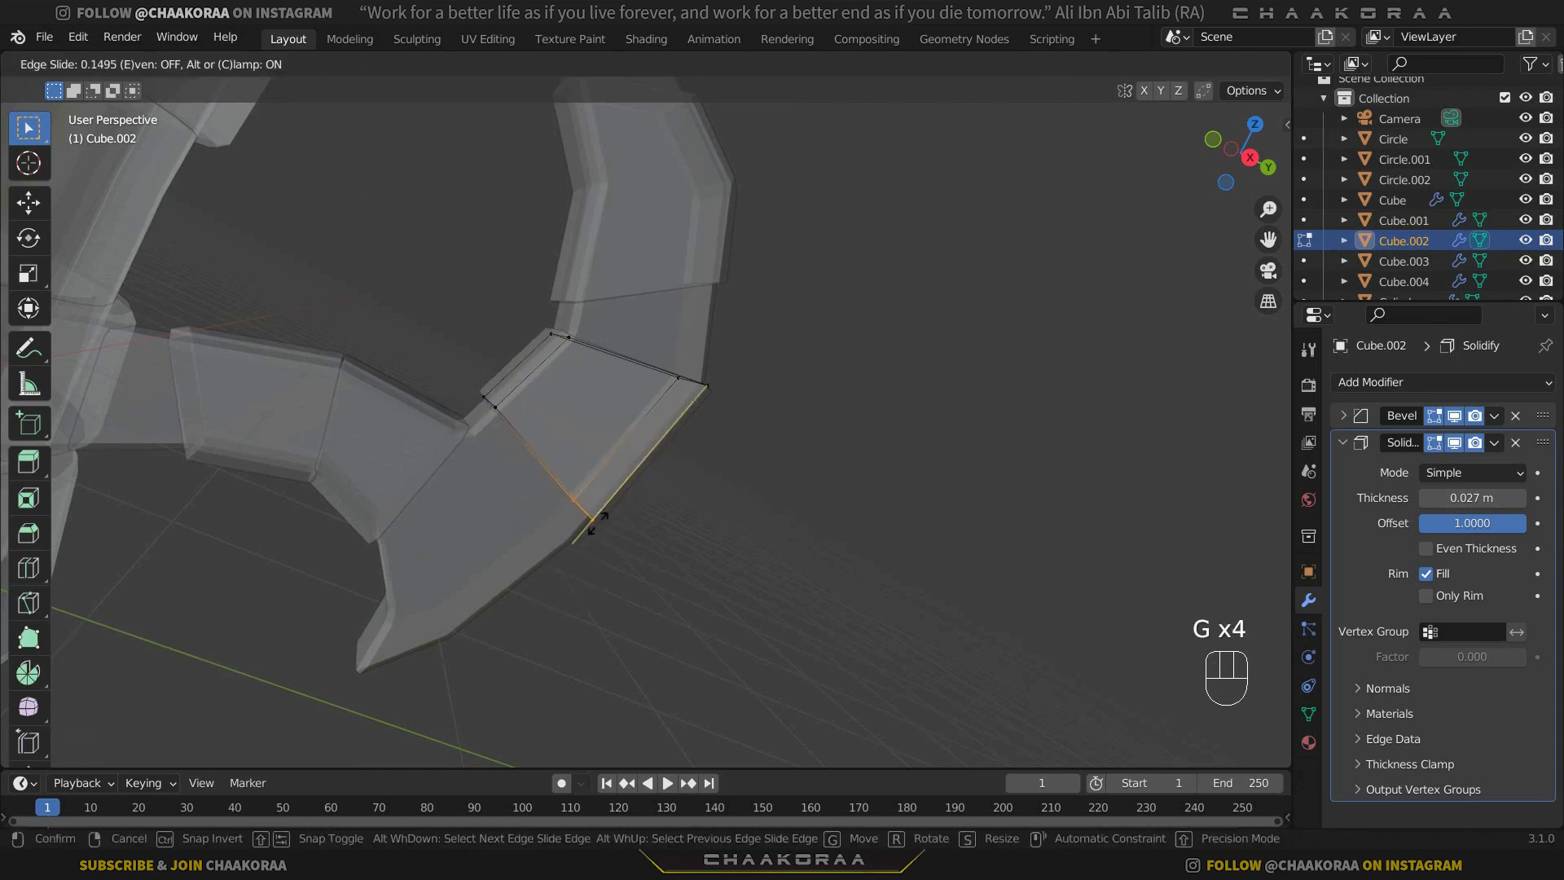
click(605, 502)
key(g)
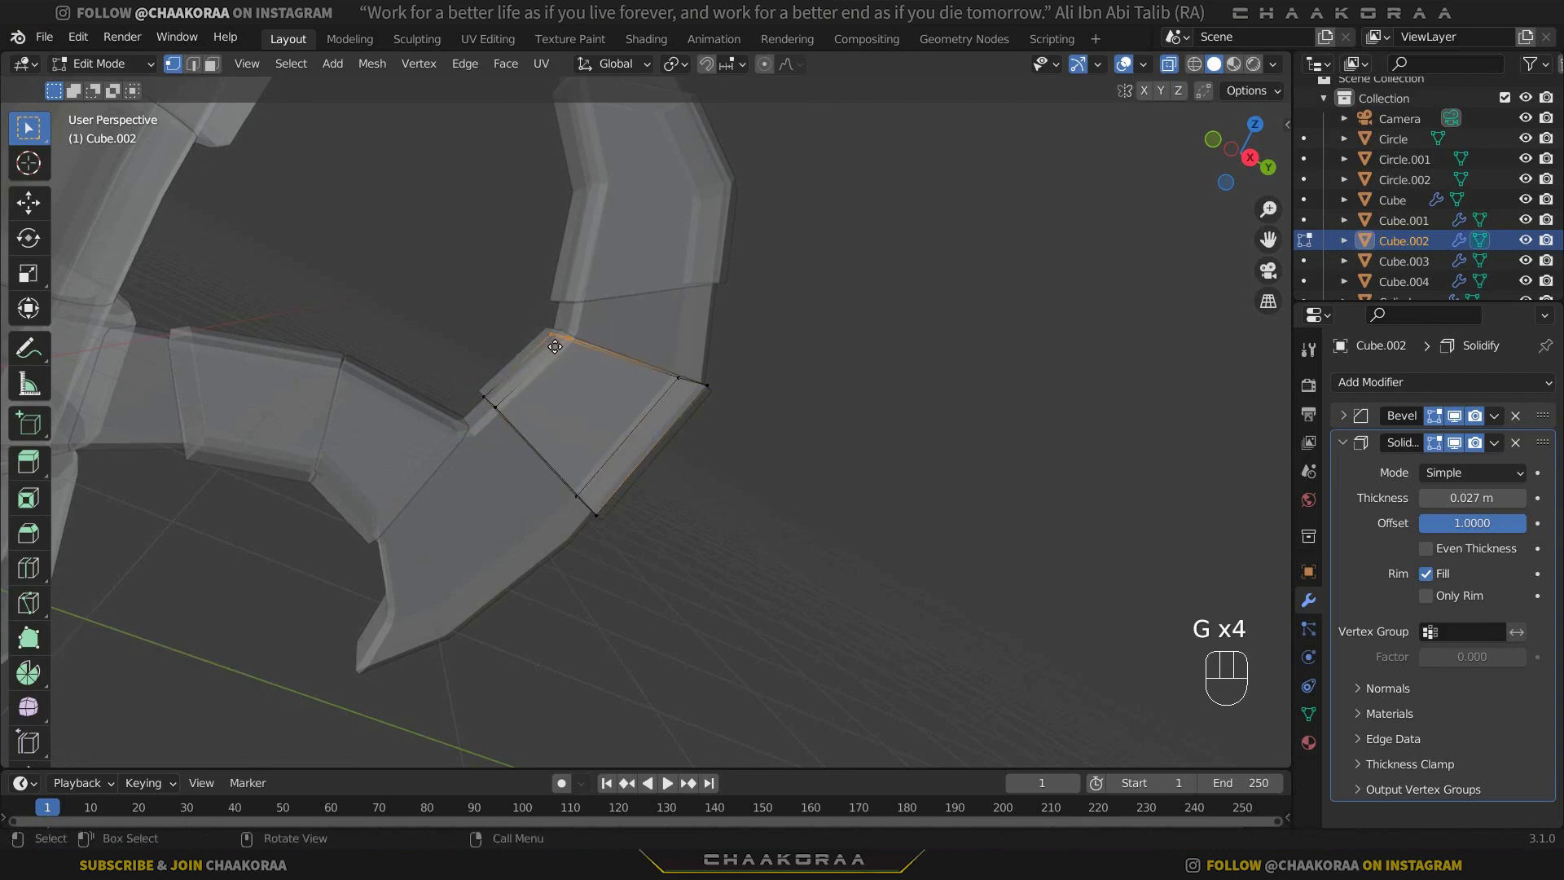
key(g)
click(627, 412)
key(Tab)
scroll(667, 424, down, 5)
click(714, 438)
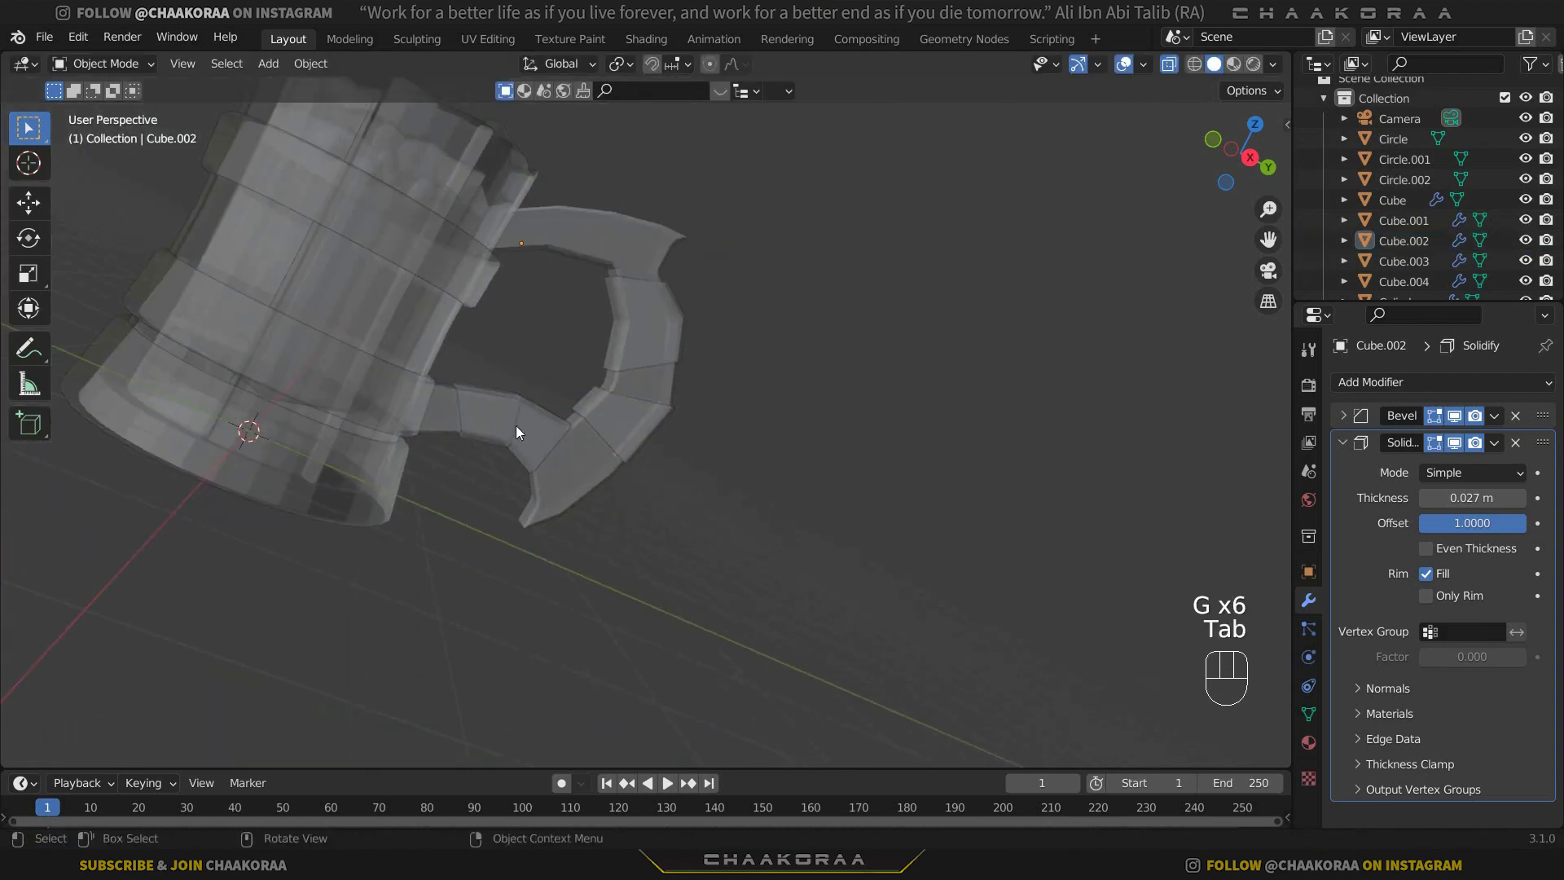
Edit the lower arm's separated segment nearest the mug and slide its mug-side end vertices toward the spike.
click(520, 425)
middle_drag(539, 432, 506, 412)
scroll(466, 412, up, 2)
key(Tab)
scroll(497, 419, up, 4)
shift+middle_drag(350, 370, 506, 381)
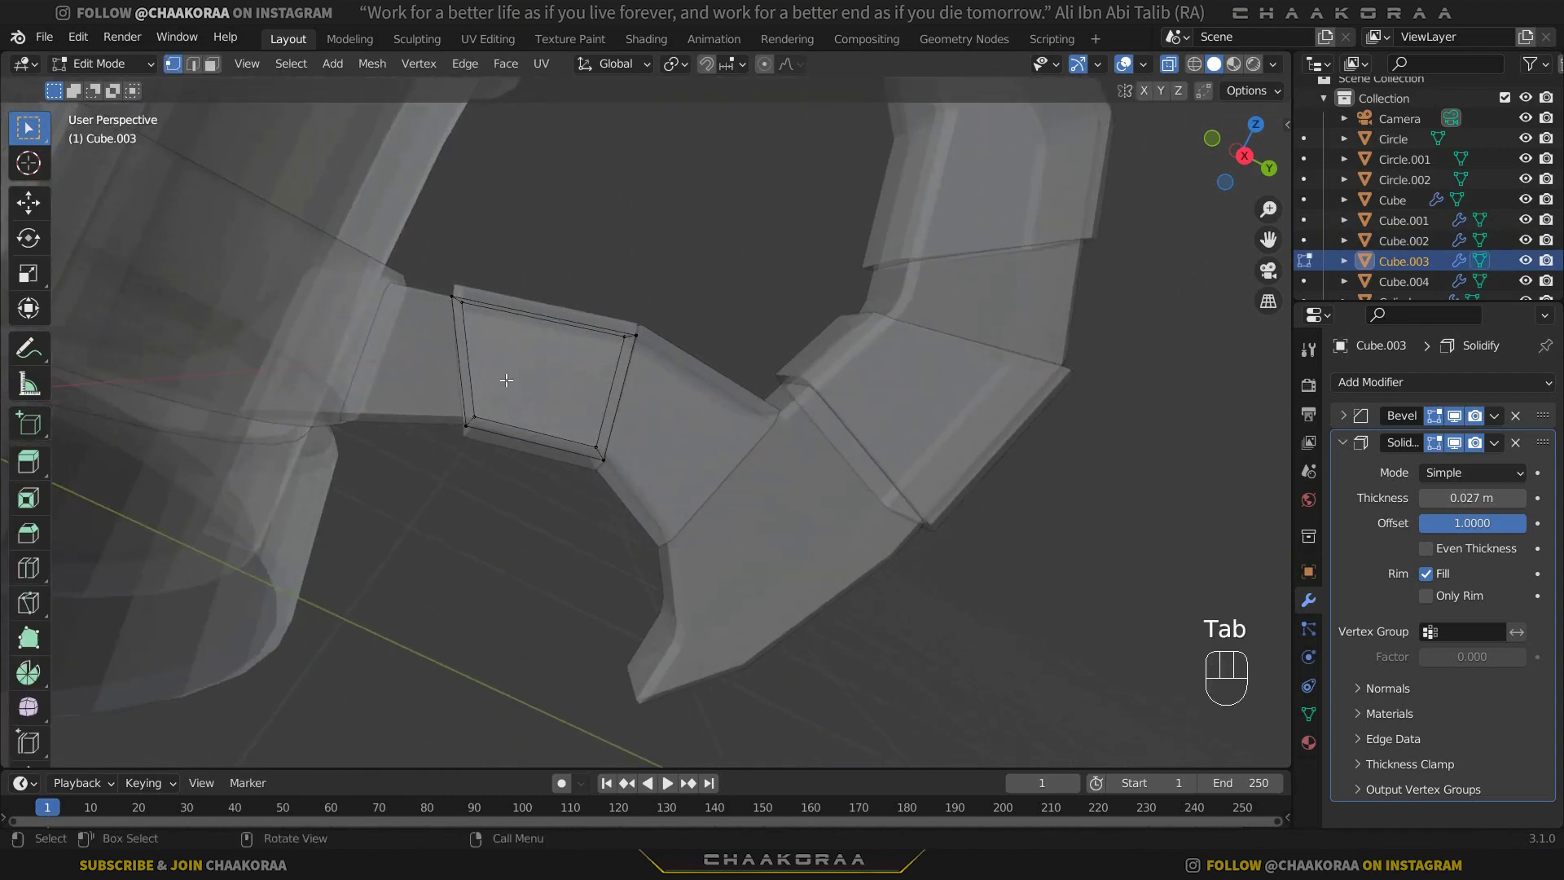
drag(501, 258, 426, 486)
key(g)
key(g)
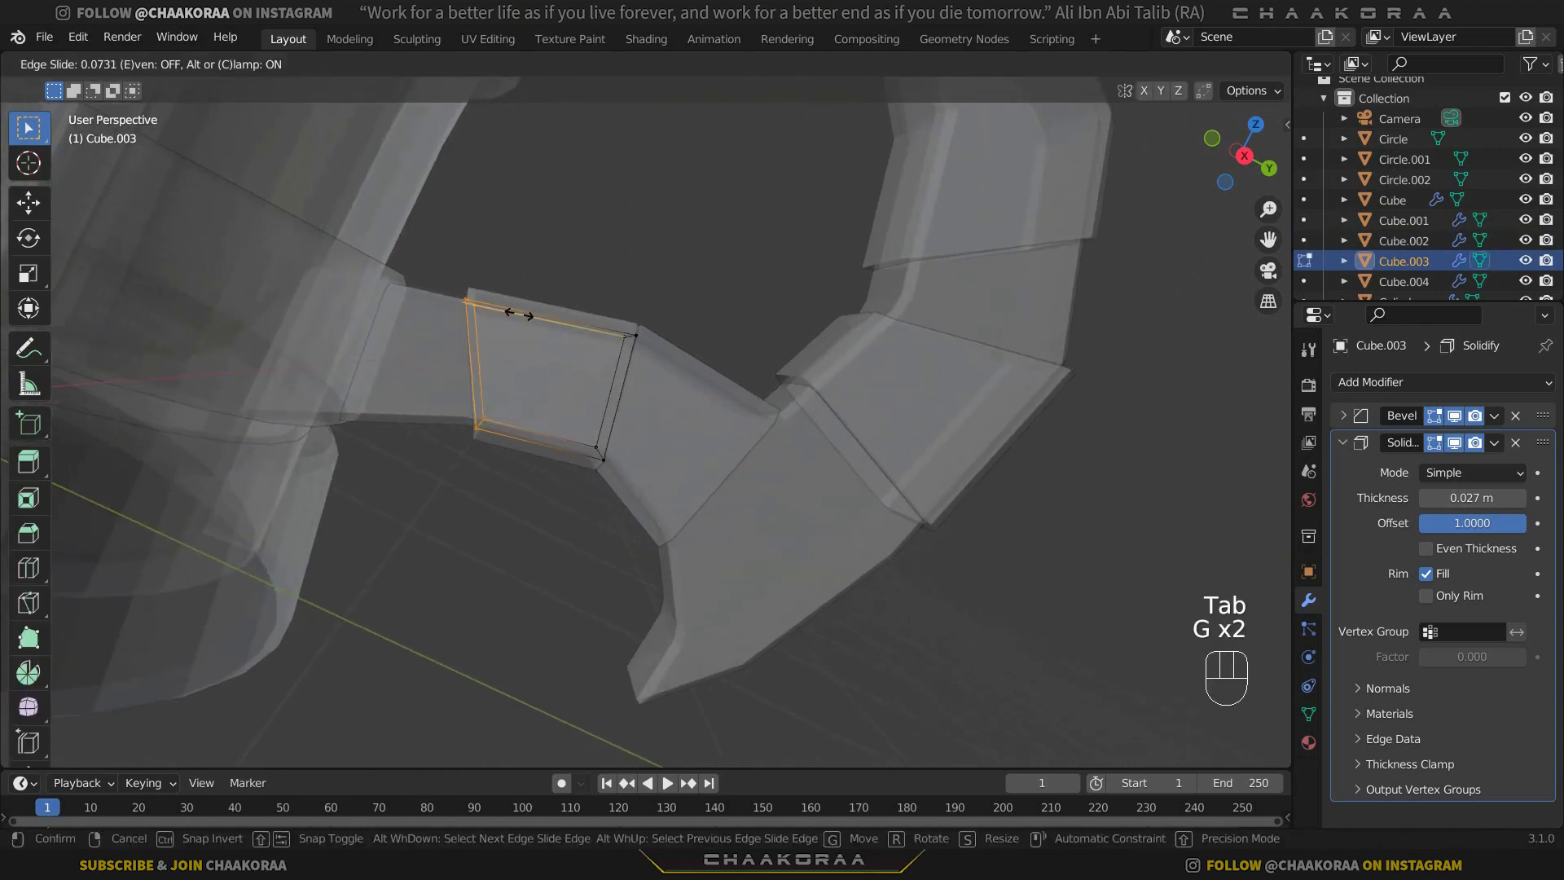
click(531, 315)
Slide the lower arm segment's spike-side end vertices toward the mug by a factor of 0.222.
alt+click(616, 413)
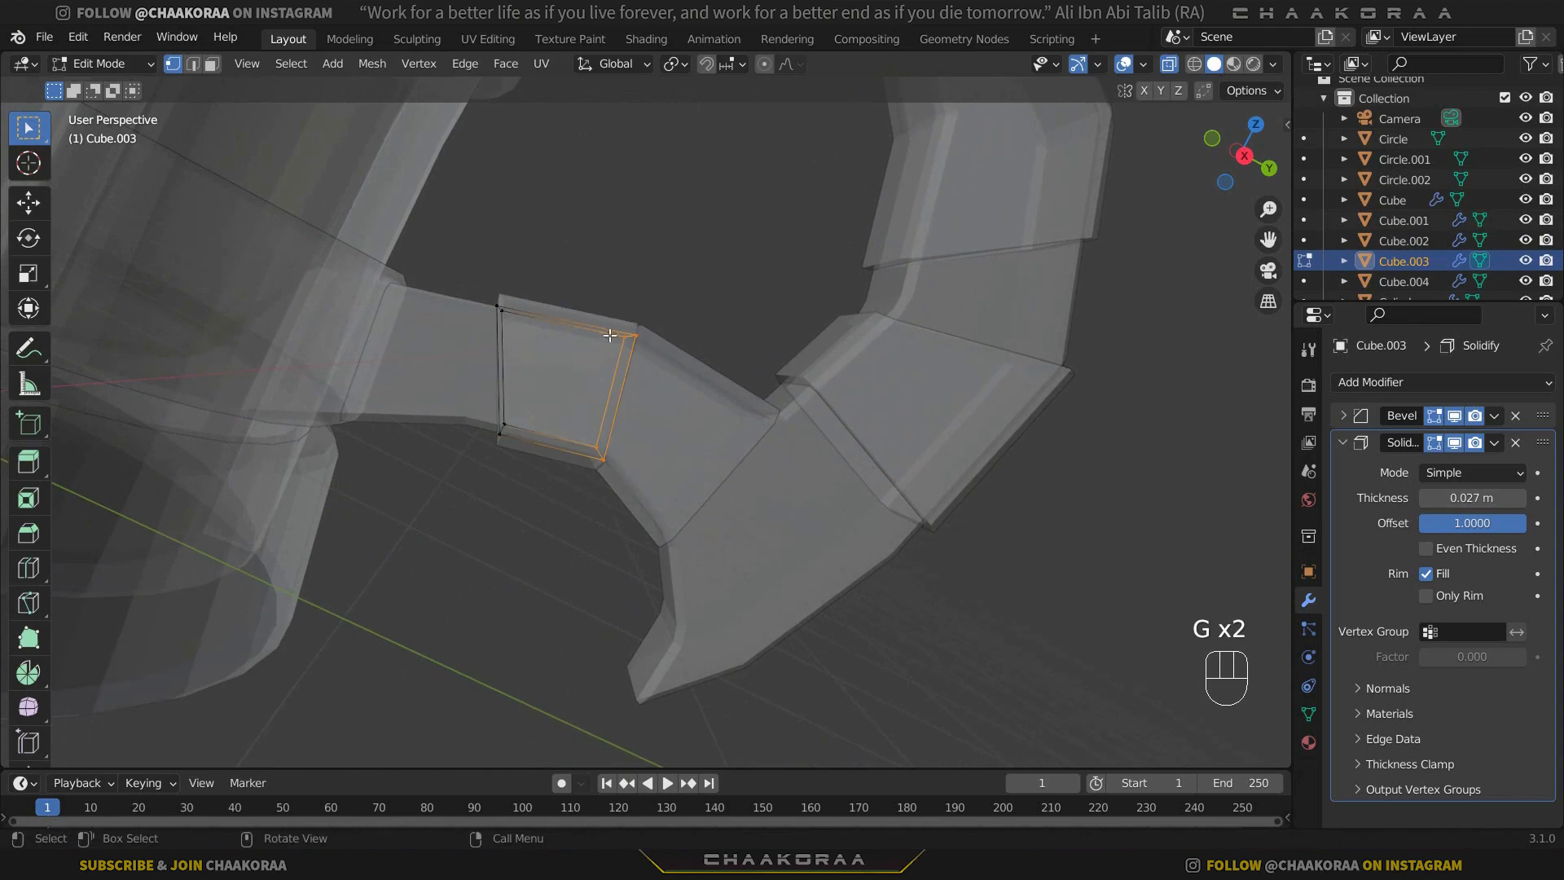
key(g)
key(g)
click(595, 332)
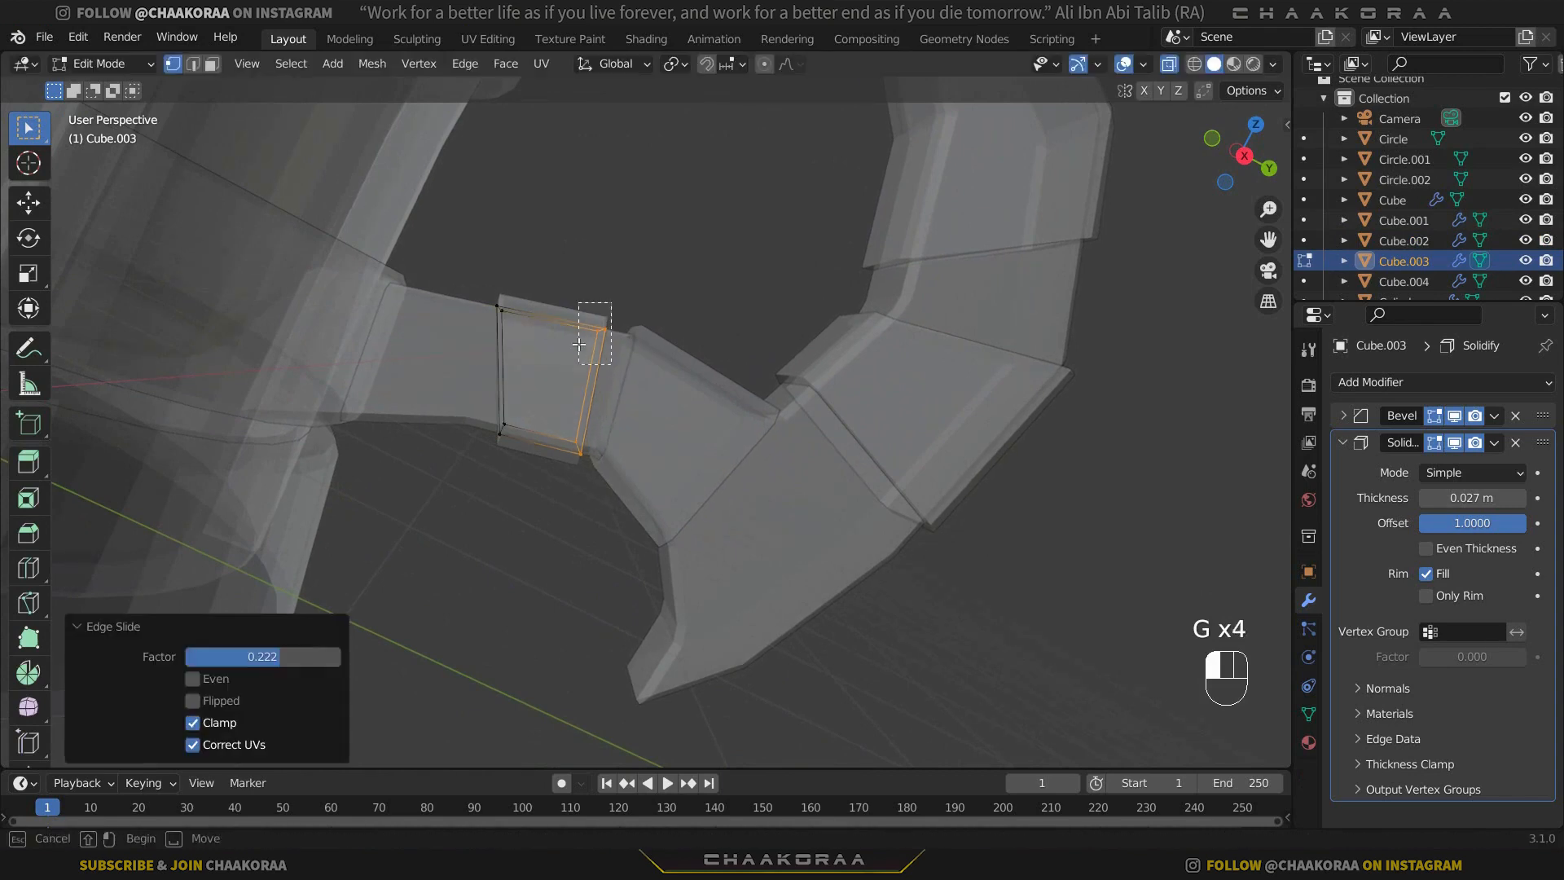
Slide the lower arm segment's upper spike-side corner vertices outward with clamping off, and finish editing the segment.
key(g)
key(g)
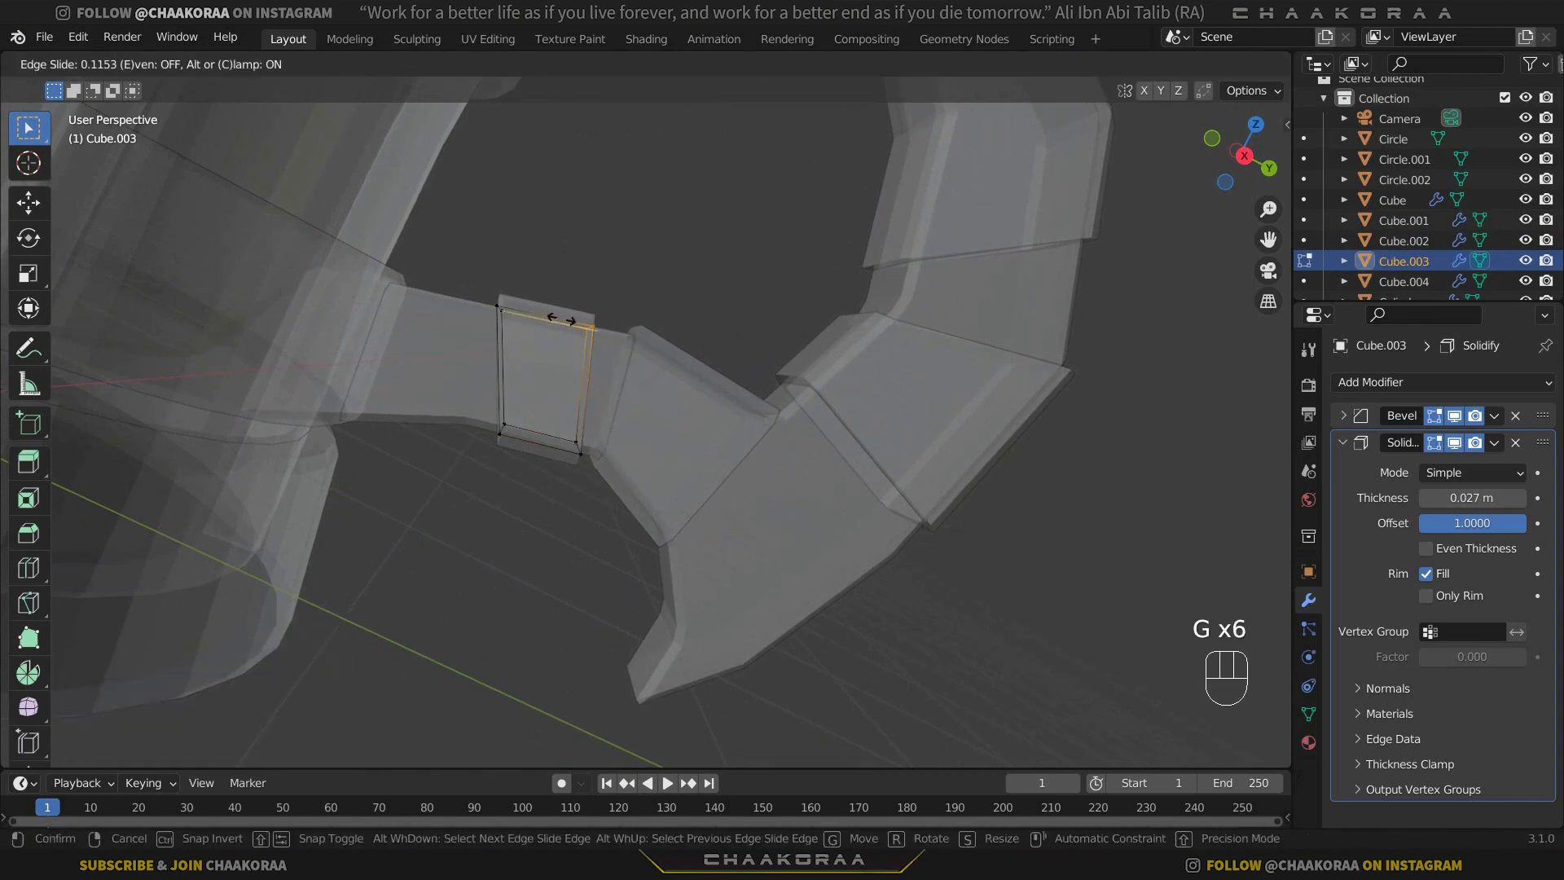
key(c)
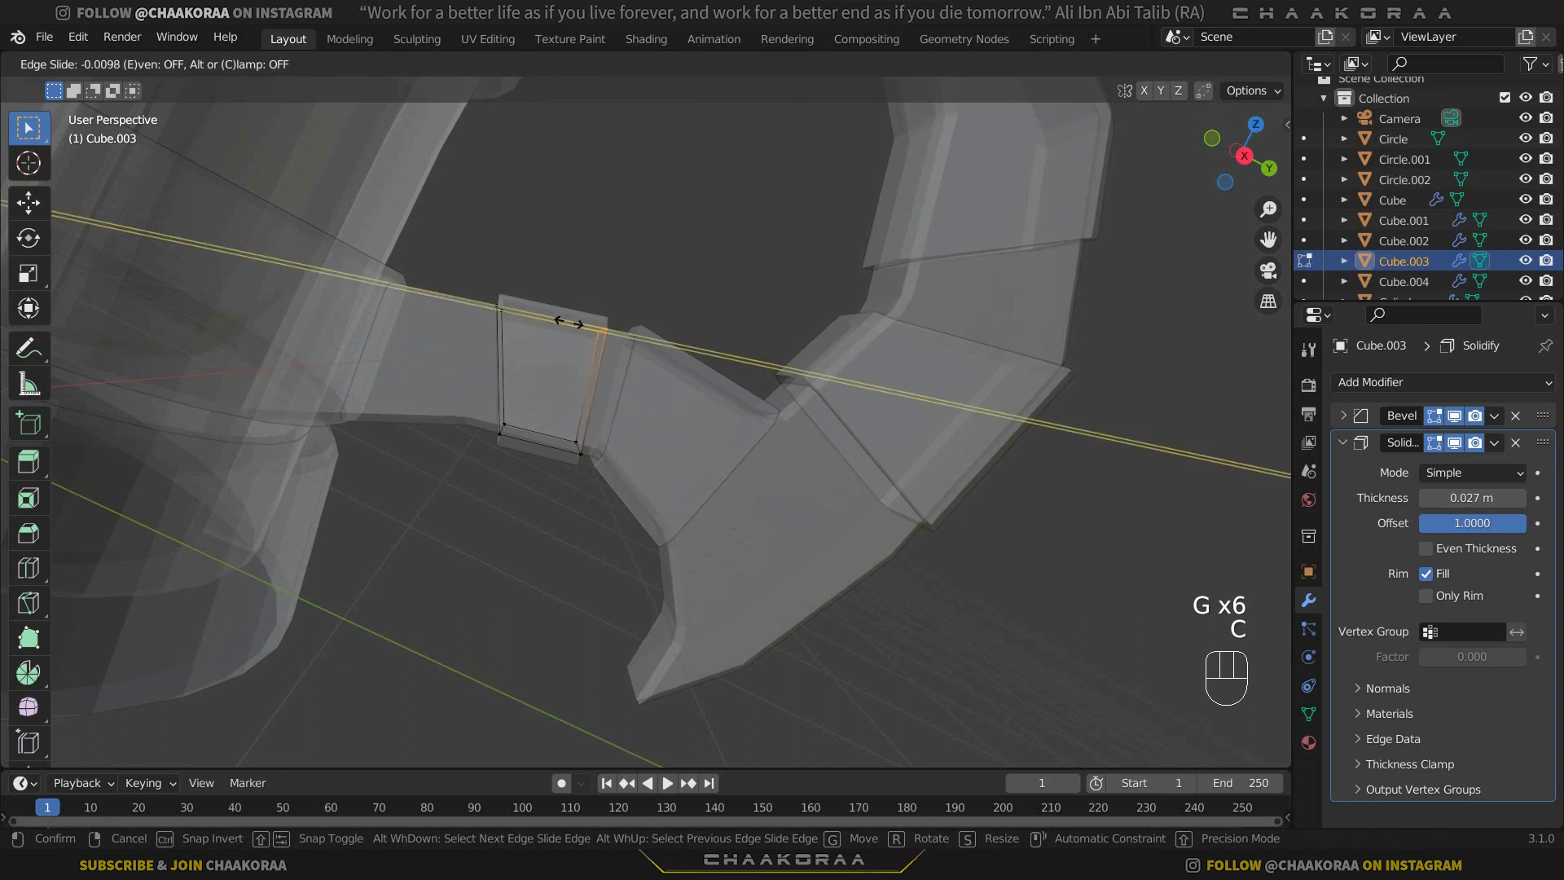
click(619, 338)
key(Tab)
Edit the lower arm's wrap segment beside the spike and slide its mug-side upper and lower vertices toward the spike.
middle_drag(637, 365, 618, 362)
click(637, 365)
key(Tab)
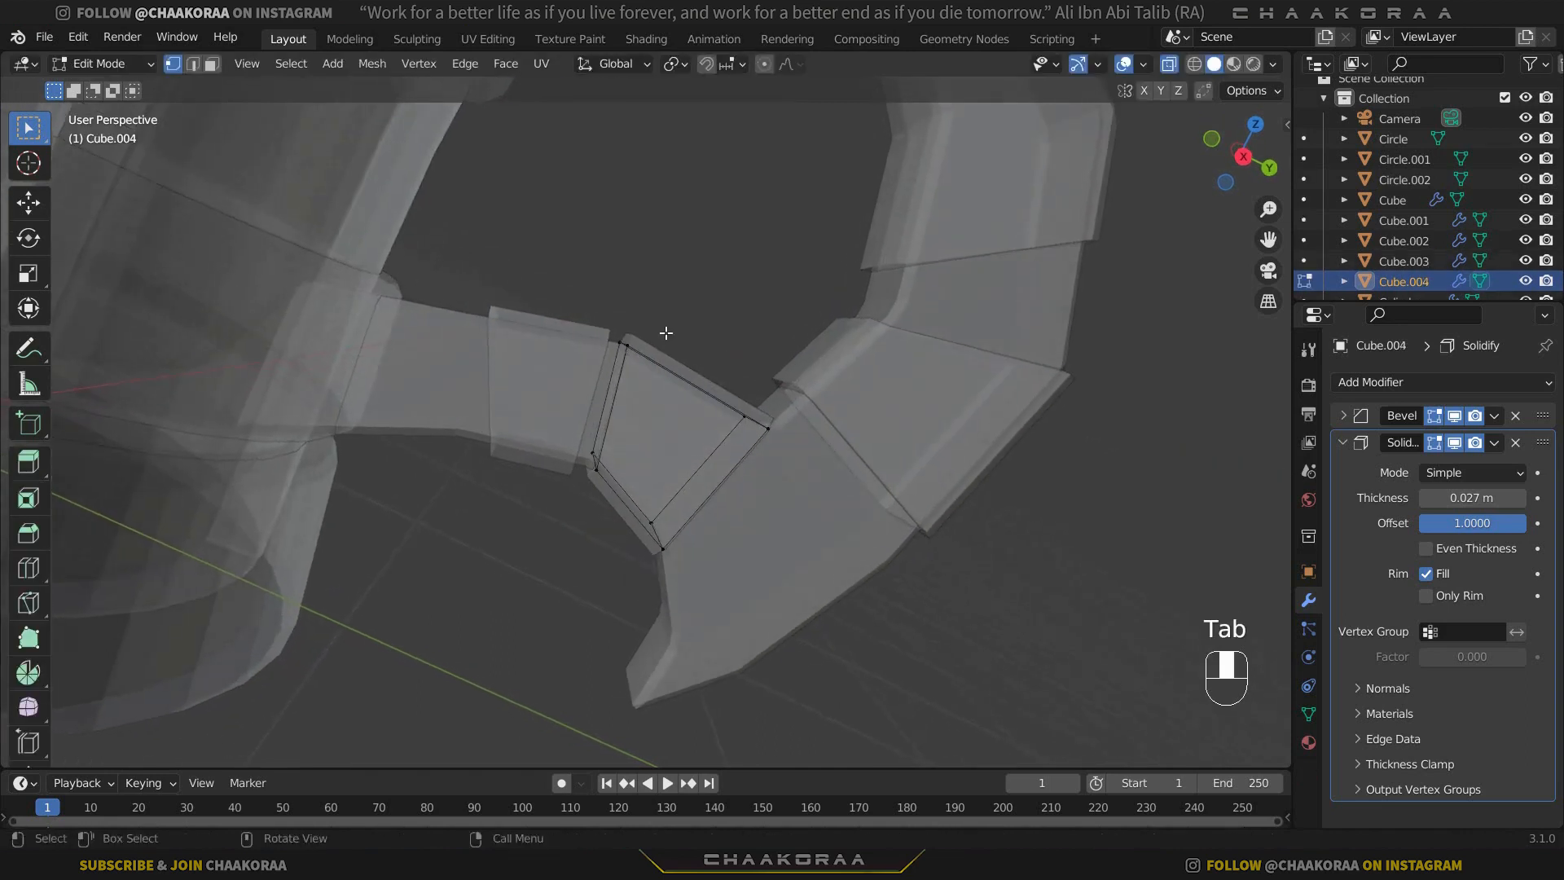
click(618, 362)
scroll(681, 333, up, 3)
key(g)
key(g)
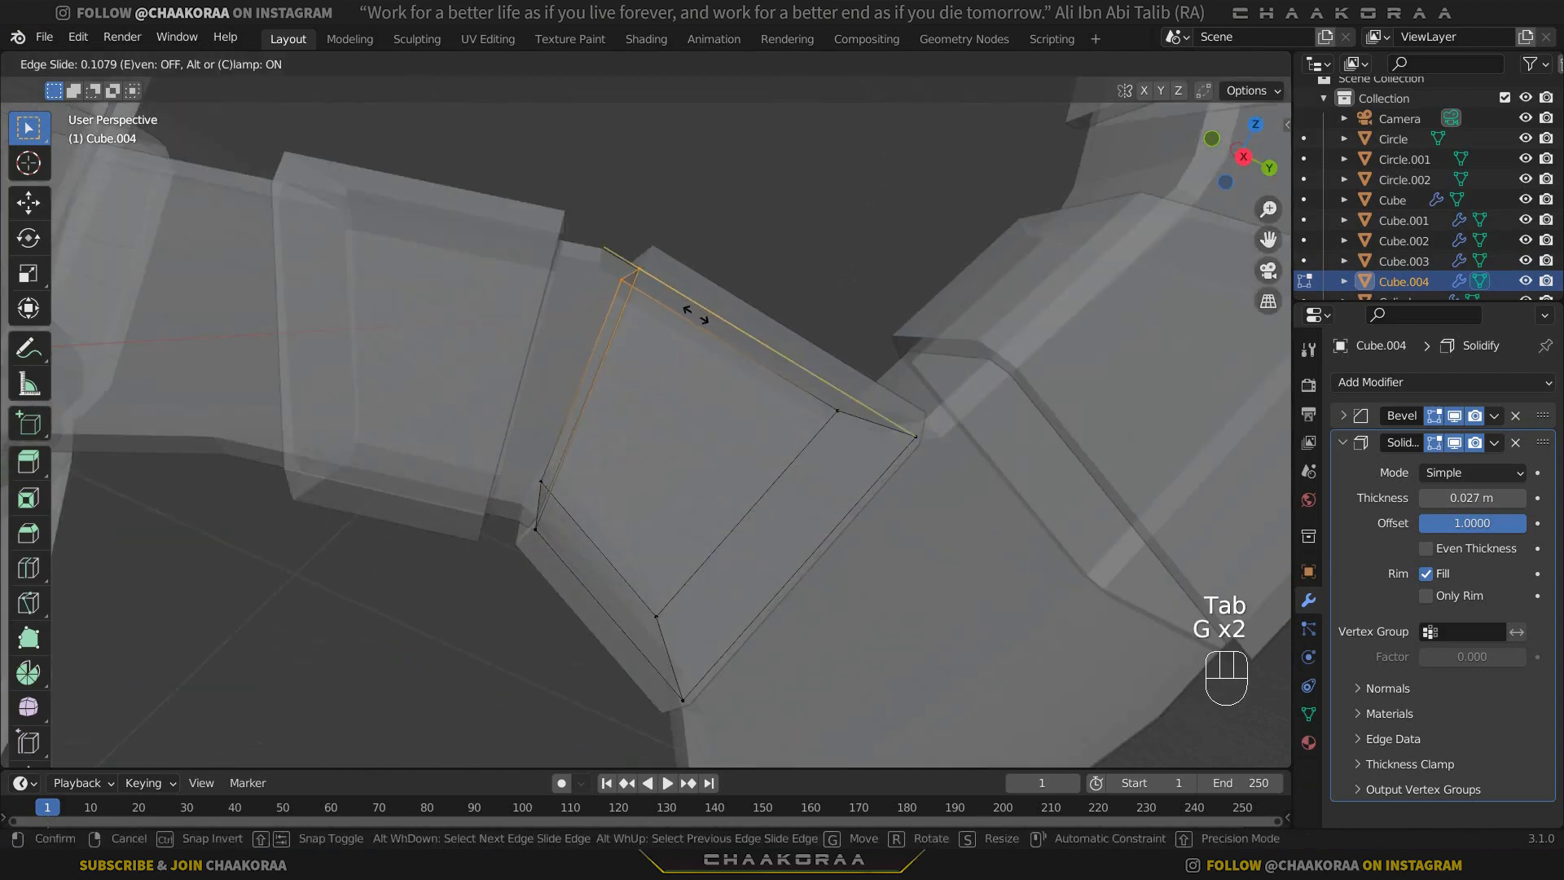
click(521, 559)
key(g)
Slide the segment's spike-side upper and lower vertices along their edges, then finish editing and turn off X-ray.
key(g)
click(564, 540)
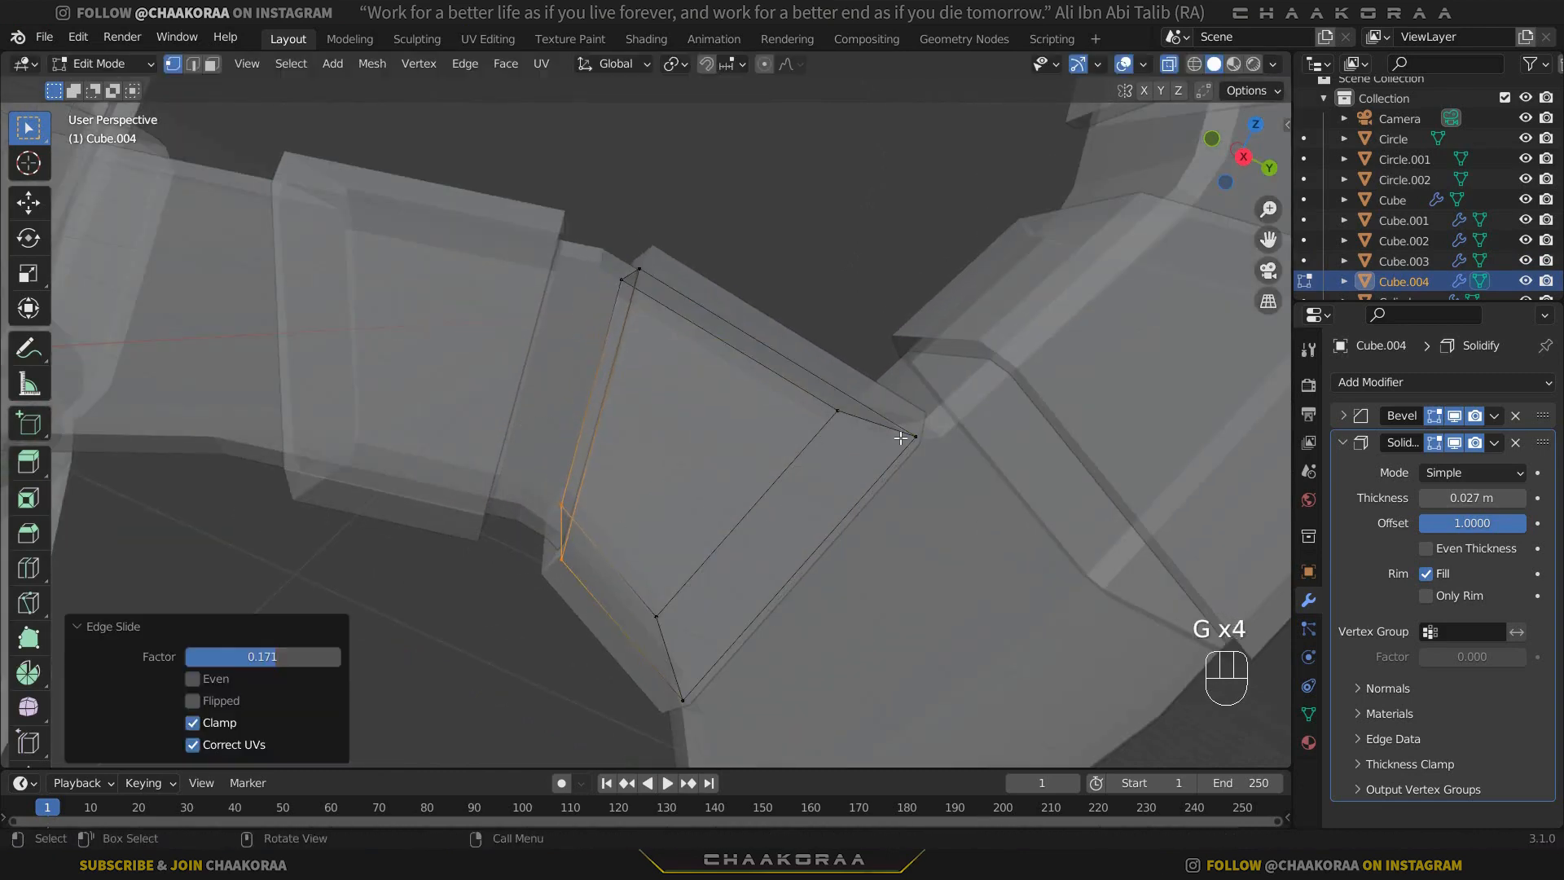
drag(943, 466, 814, 357)
key(g)
key(g)
click(787, 381)
drag(715, 741, 613, 599)
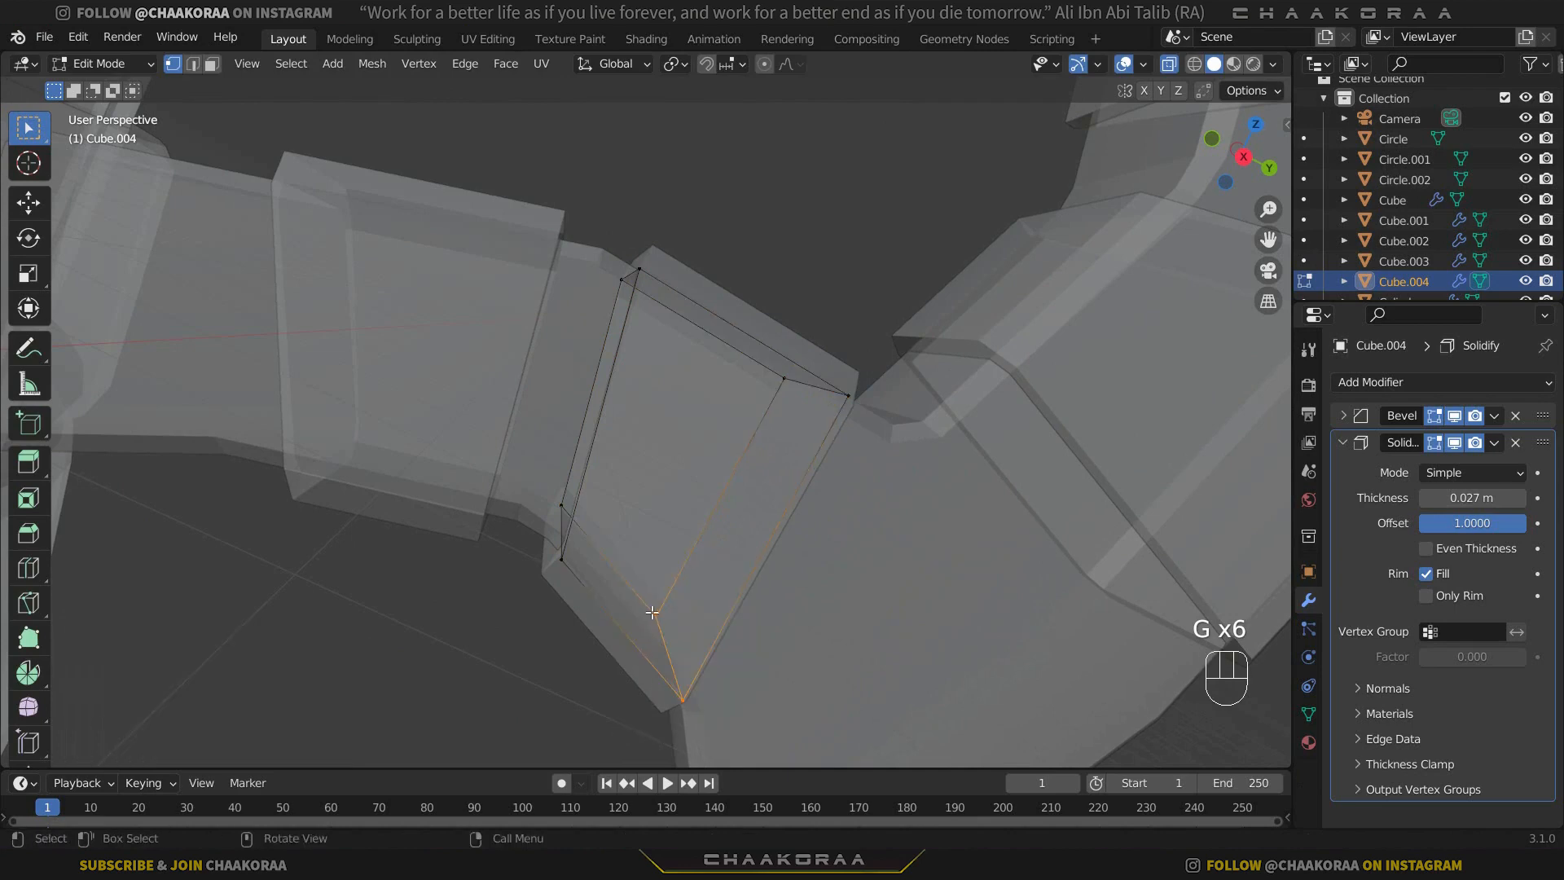
key(g)
key(g)
click(647, 599)
key(Tab)
key(alt+z)
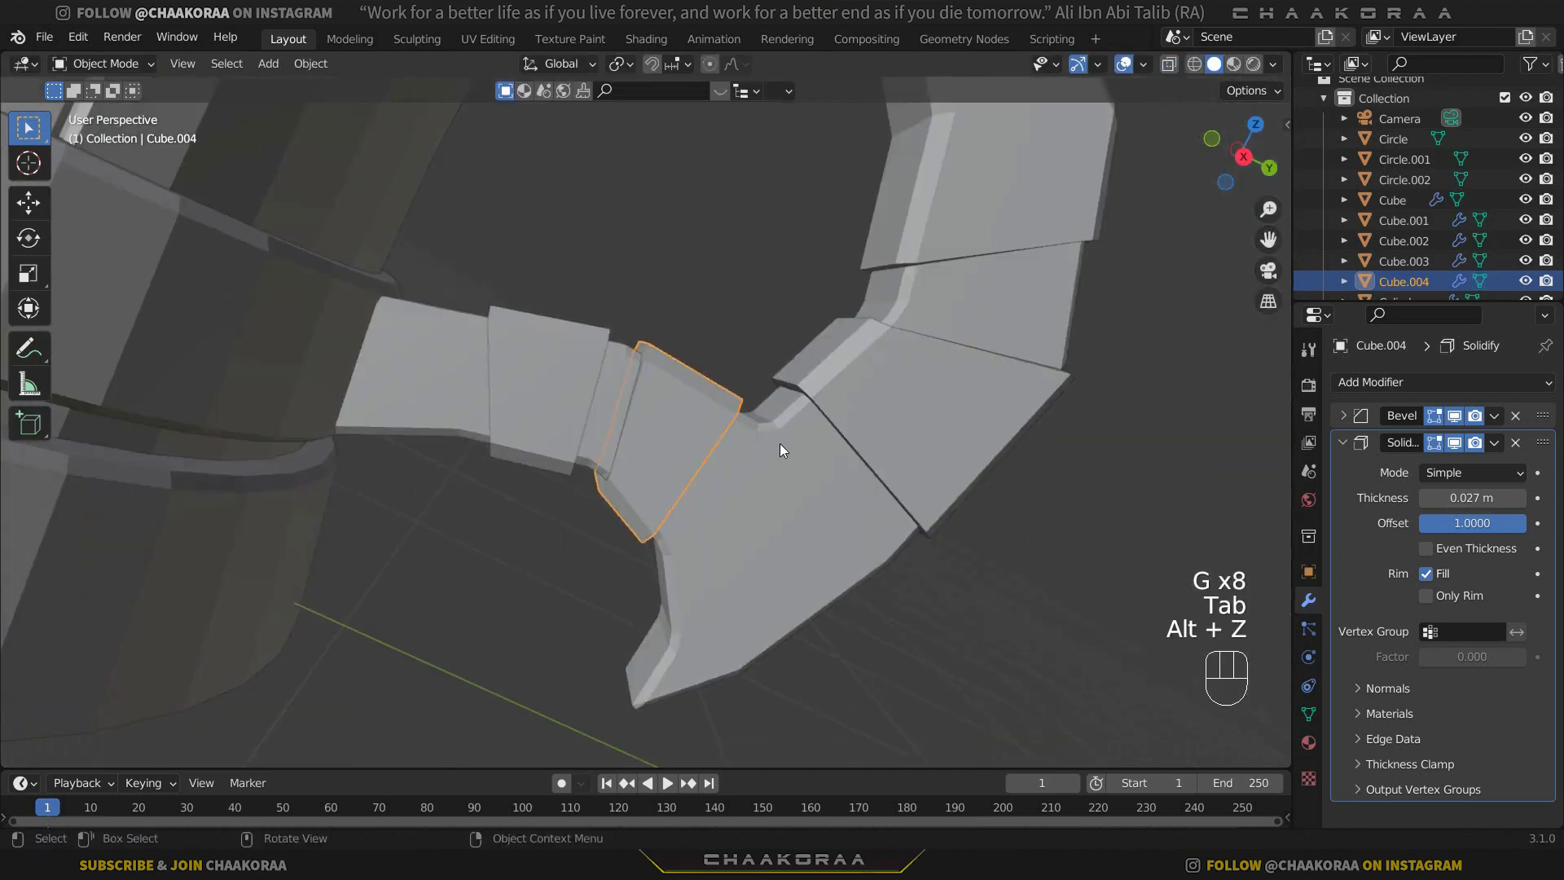
Re-edit the same segment in X-ray and slide its upper spike-side vertices further toward the mug, then return to the solid object view.
scroll(780, 444, down, 3)
middle_drag(773, 444, 706, 424)
scroll(707, 434, up, 5)
key(Tab)
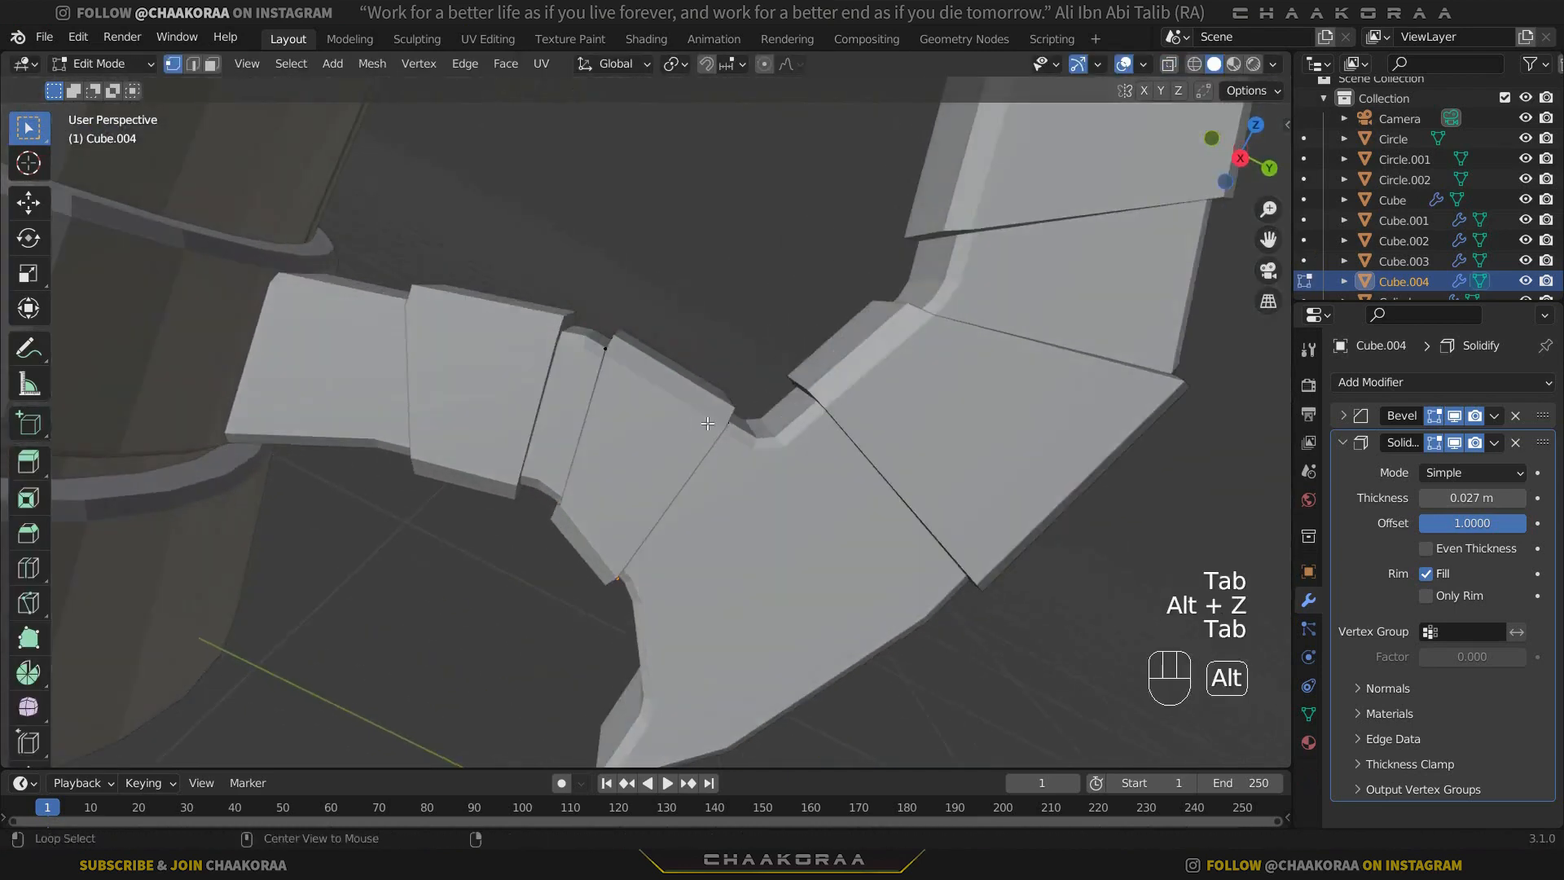
key(alt+z)
alt+click(705, 389)
key(g)
key(g)
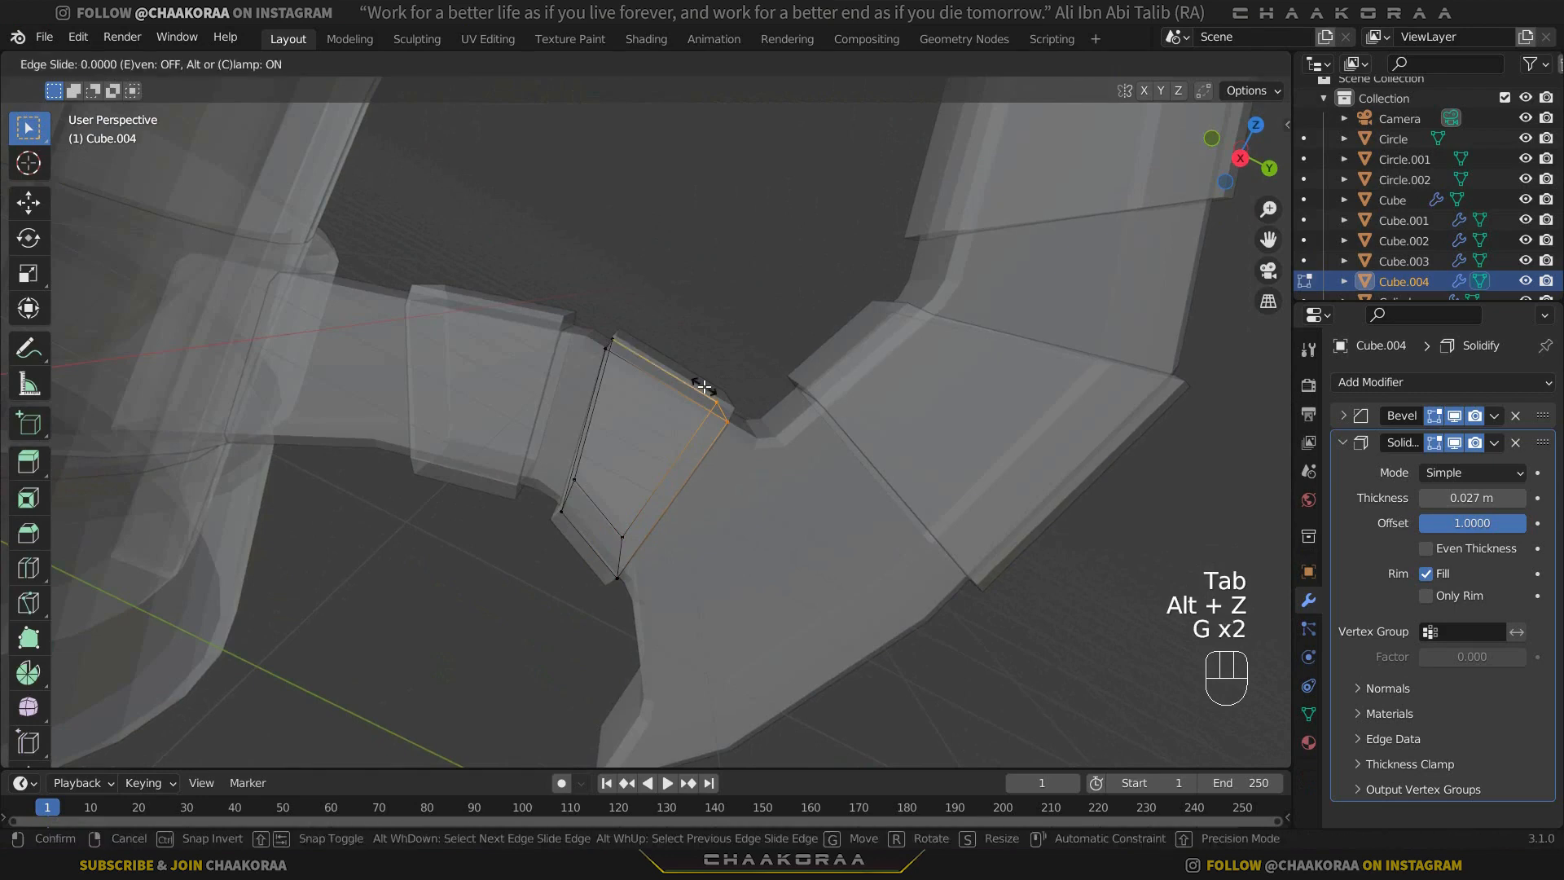
click(673, 414)
key(Tab)
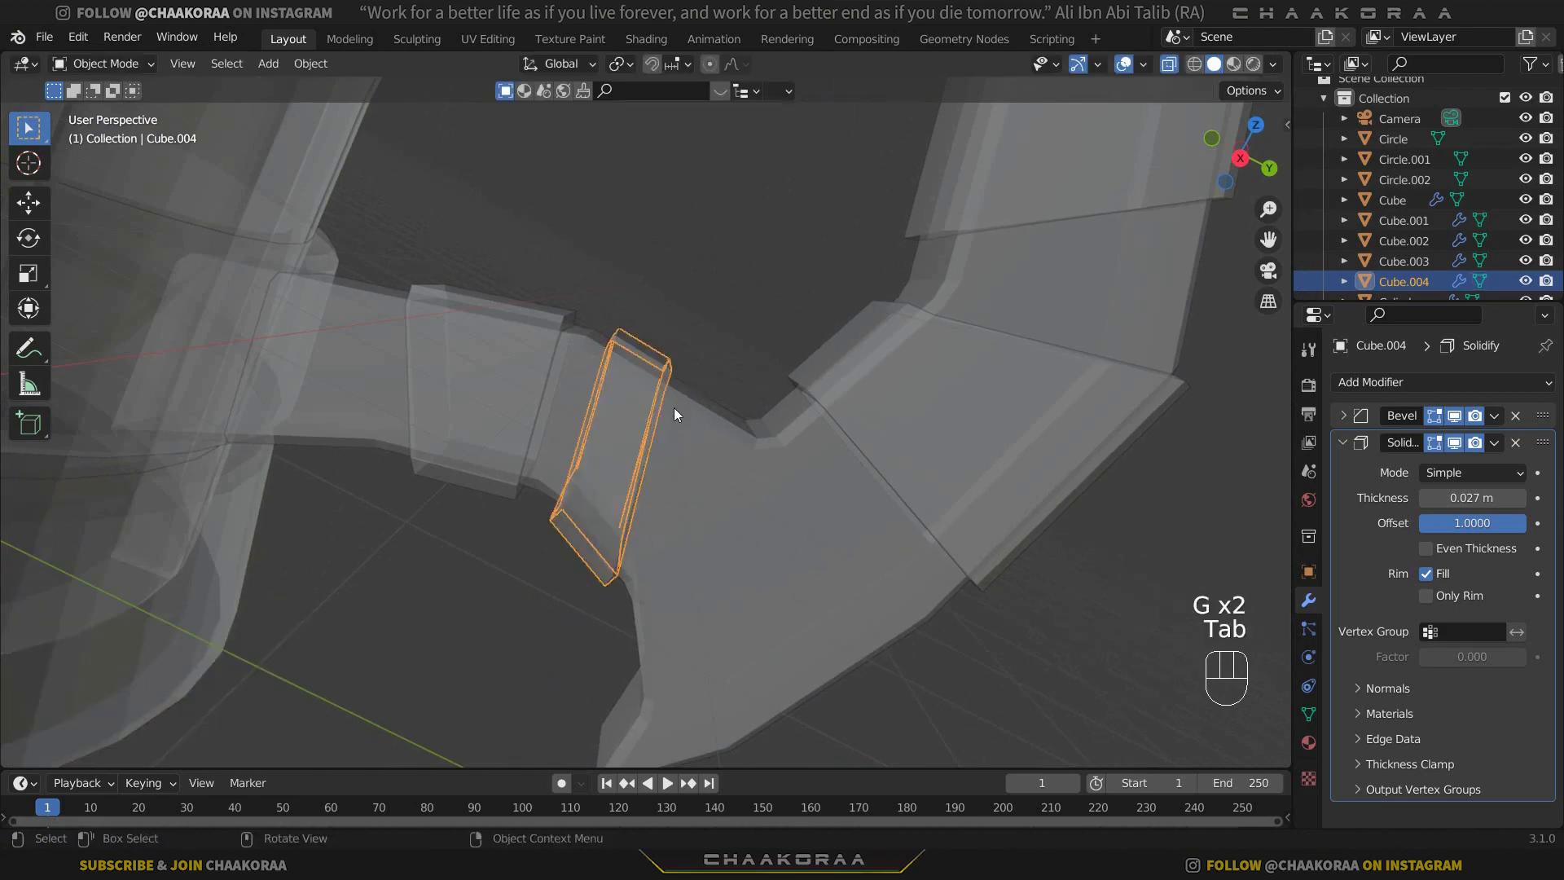
key(alt+z)
Save the mug project file.
scroll(888, 452, down, 4)
middle_drag(888, 453, 456, 452)
scroll(501, 432, down, 2)
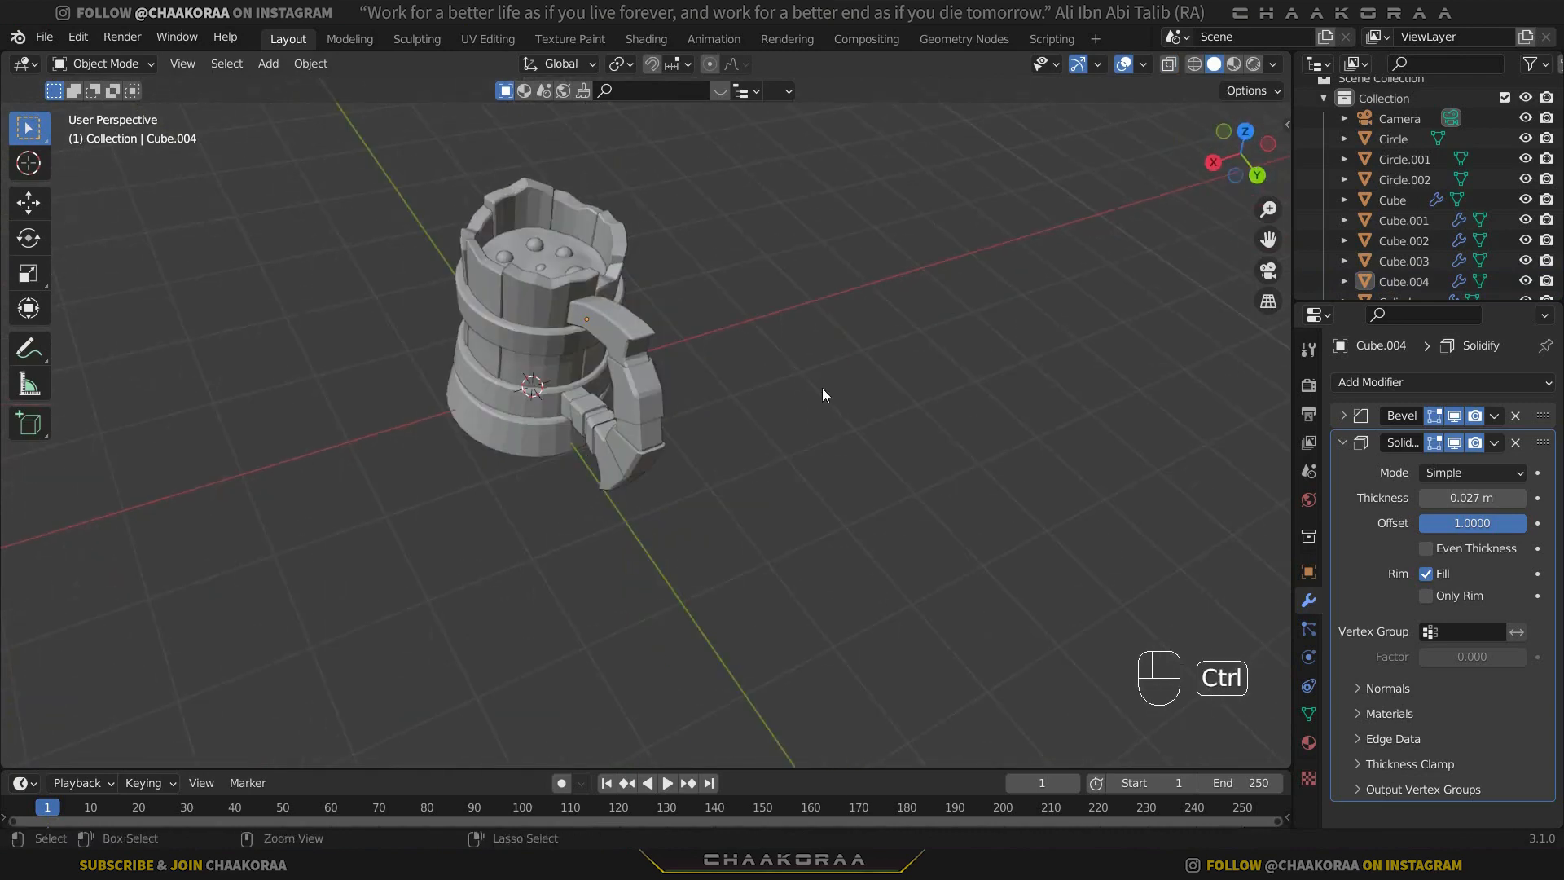
key(ctrl+s)
Add a plane at the world origin and move it 2.41 m up along Z, above the mug's rim.
middle_drag(619, 469, 838, 427)
shift+middle_drag(651, 480, 806, 481)
click(708, 367)
click(549, 295)
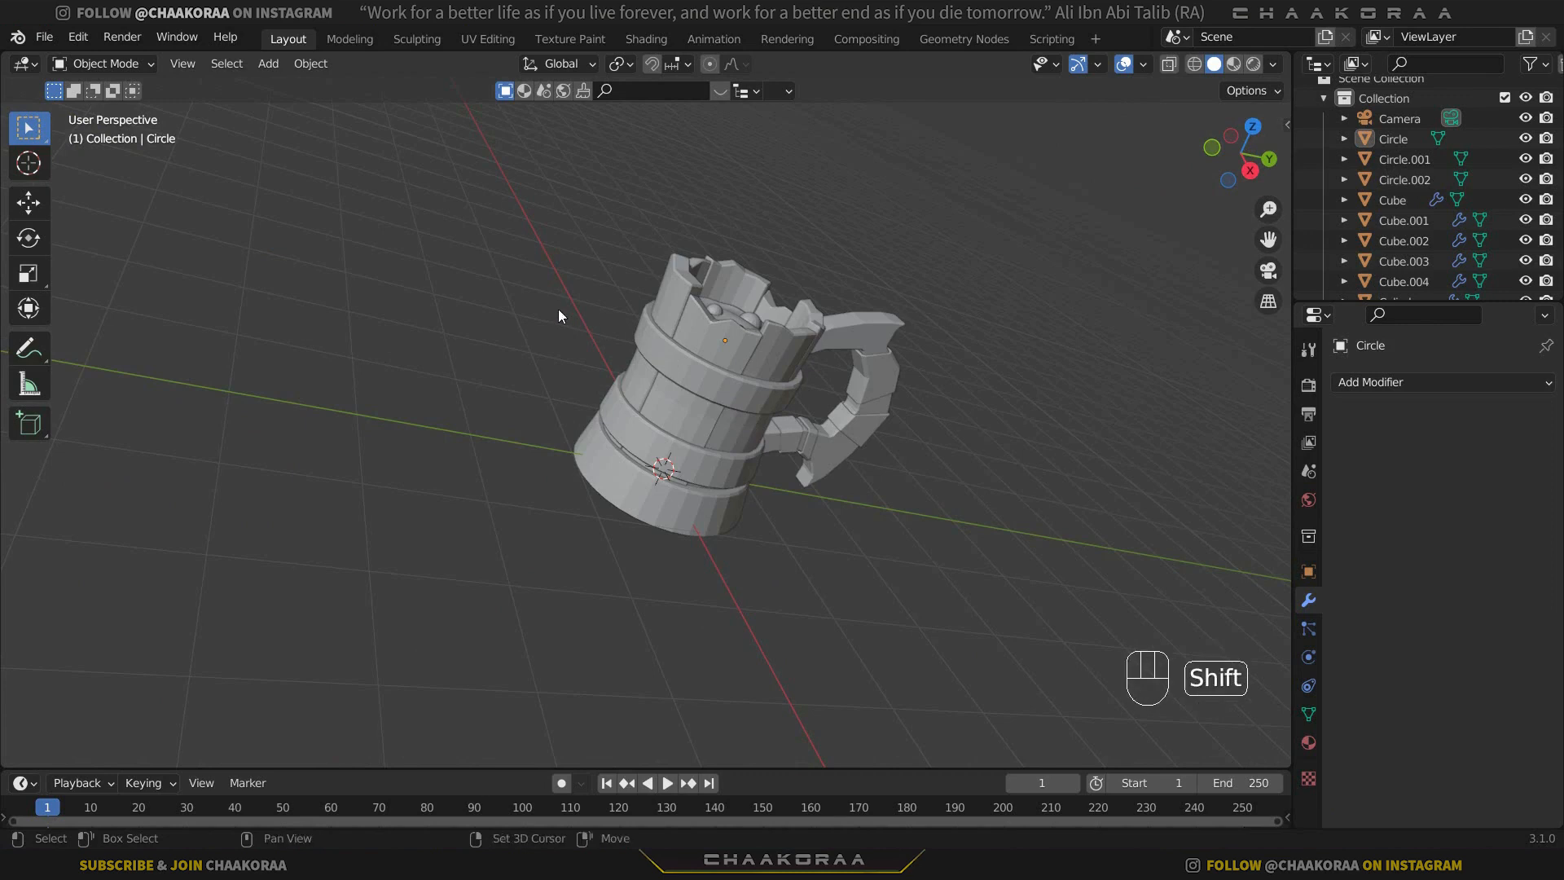
key(shift+a)
click(681, 312)
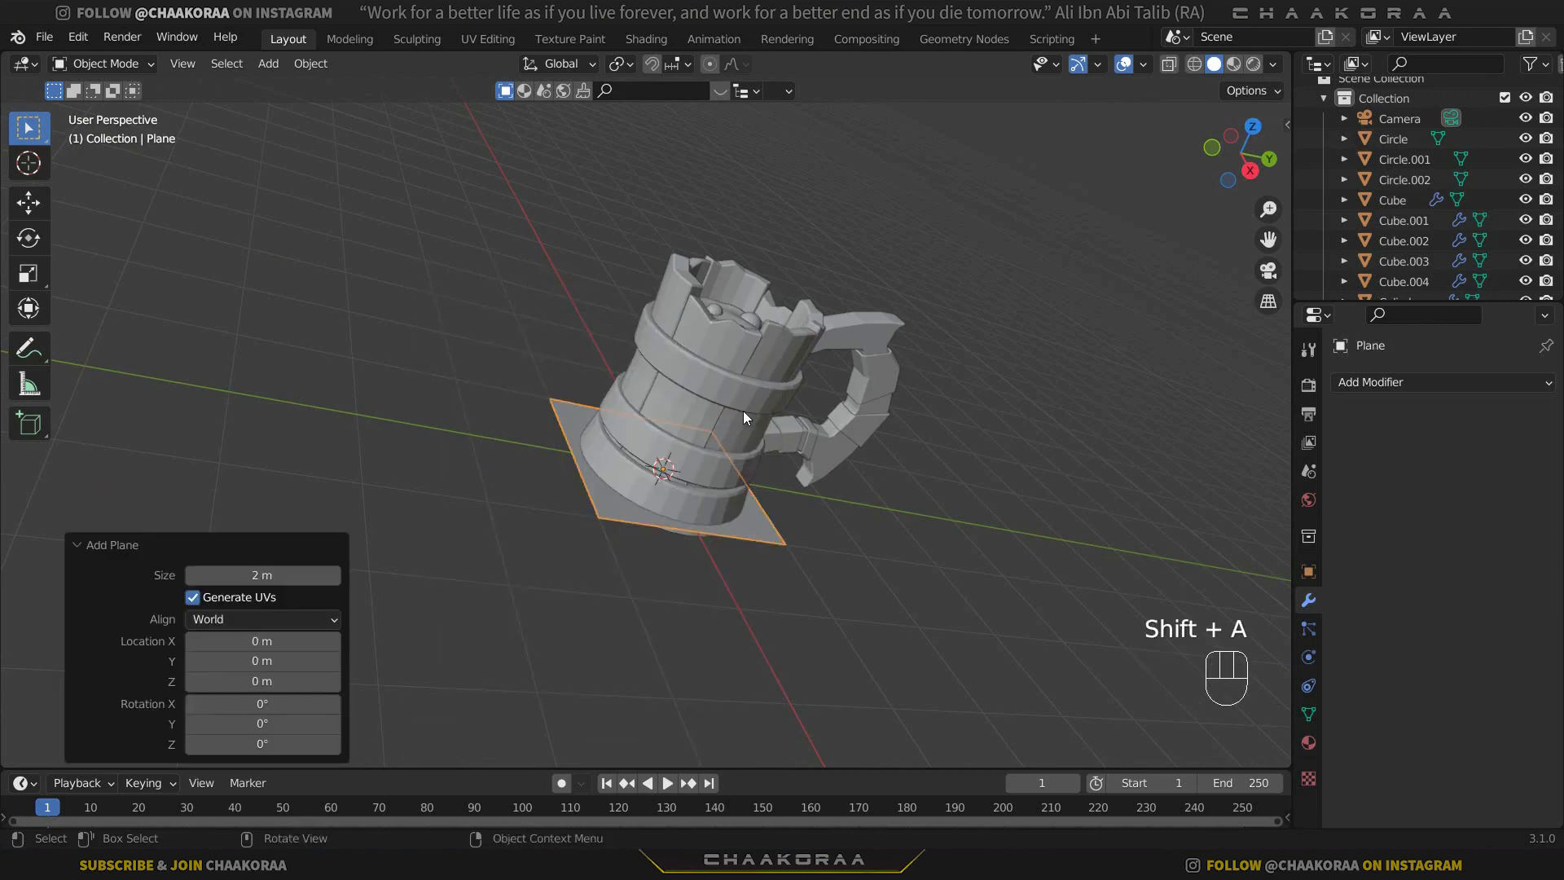
key(g)
key(z)
click(862, 268)
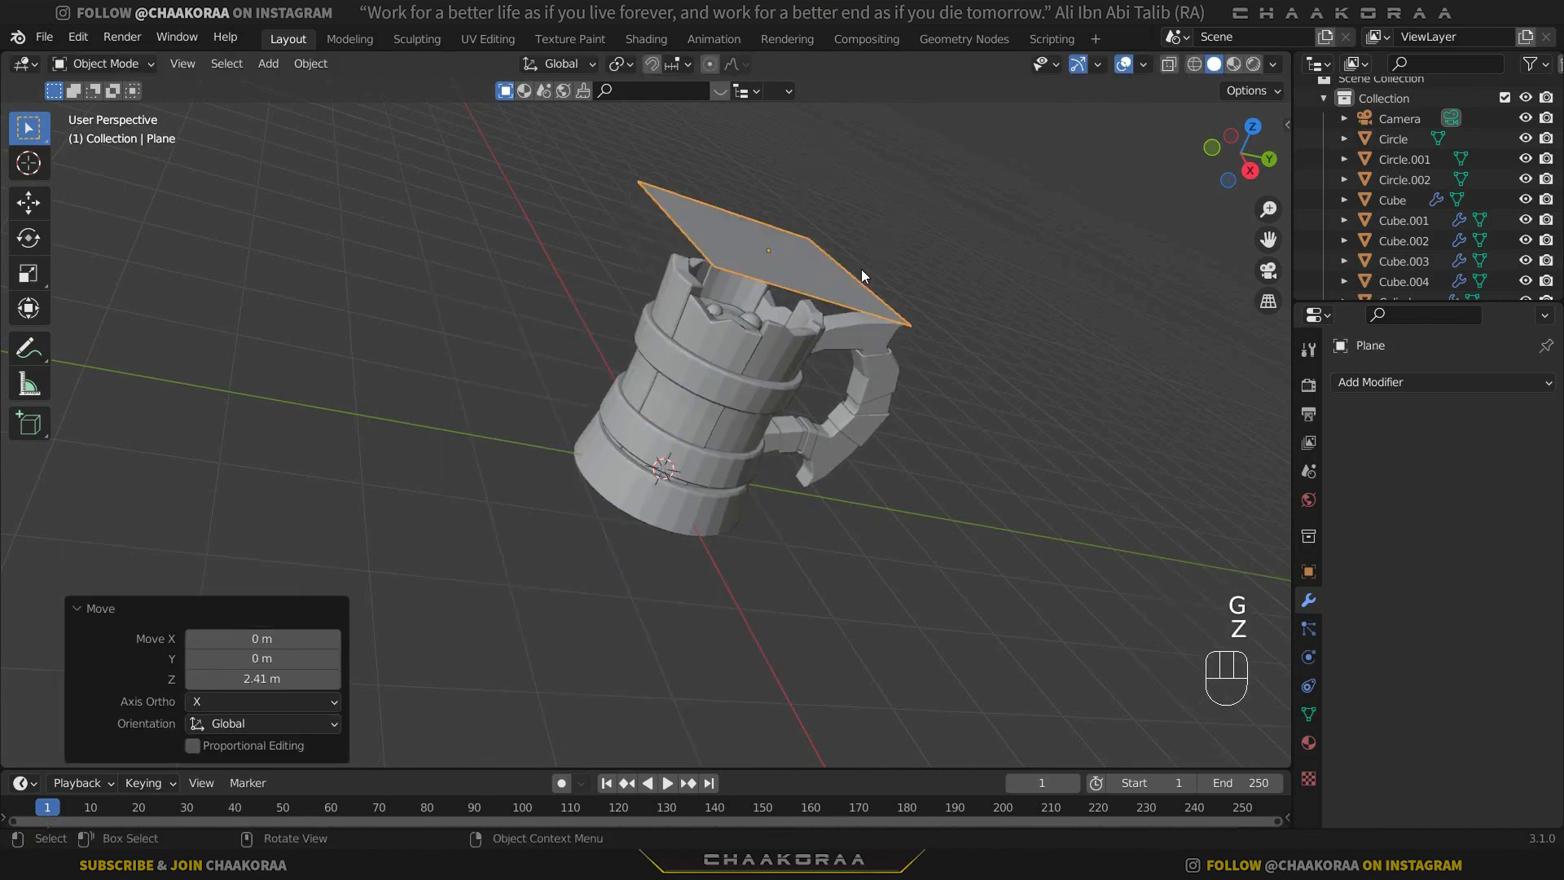
Scale the plane to about 0.125 and extrude its face upward about 0.226 m.
key(s)
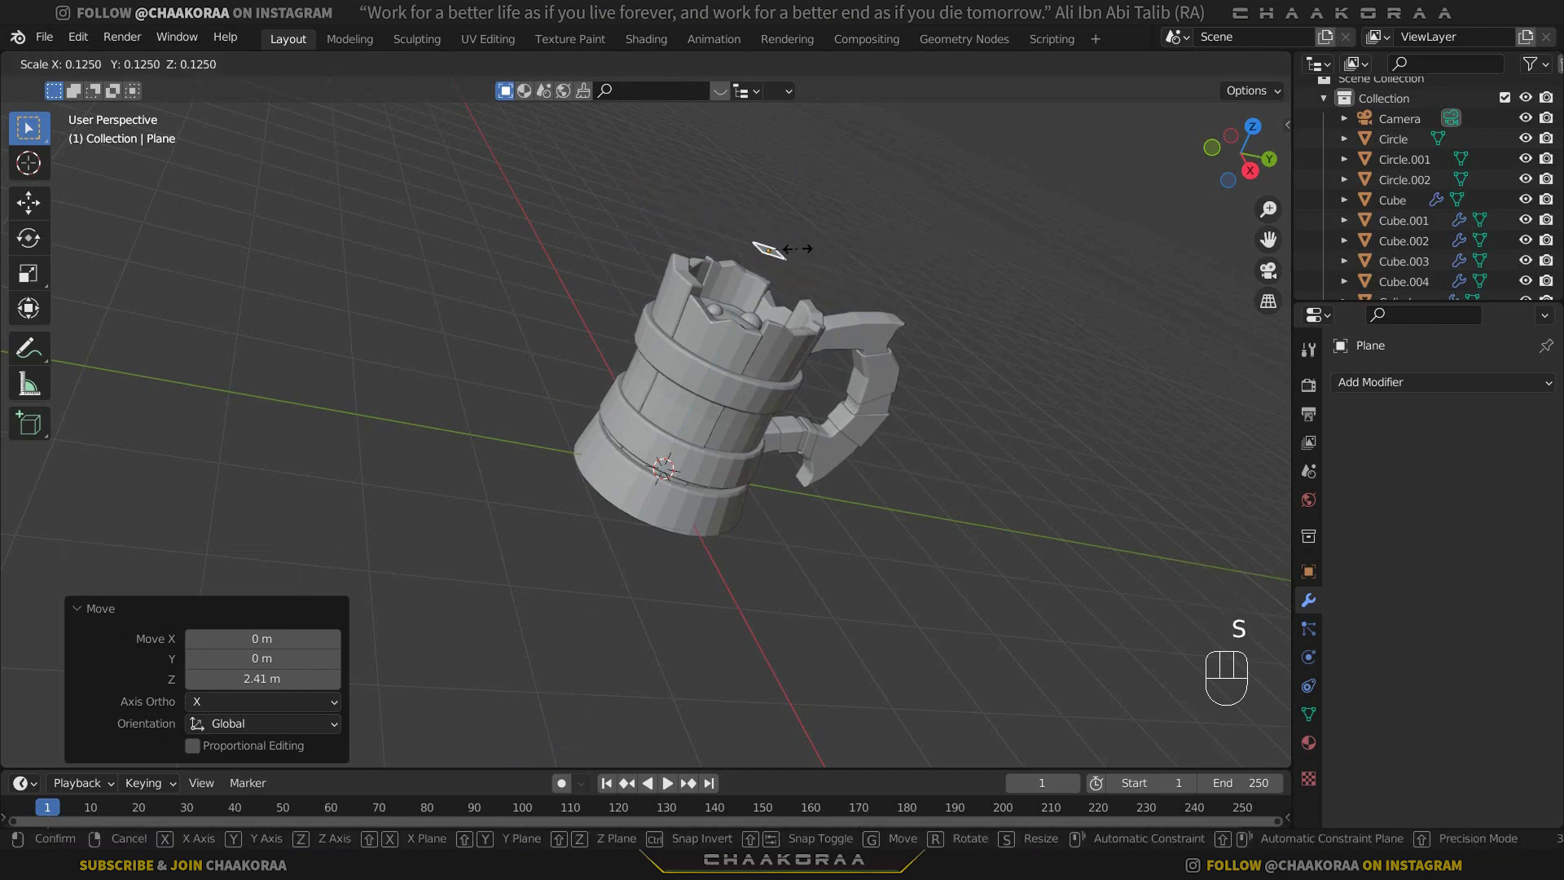
click(798, 248)
shift+middle_drag(873, 247, 539, 208)
scroll(636, 294, up, 3)
shift+middle_drag(549, 245, 694, 471)
scroll(626, 343, up, 1)
key(Tab)
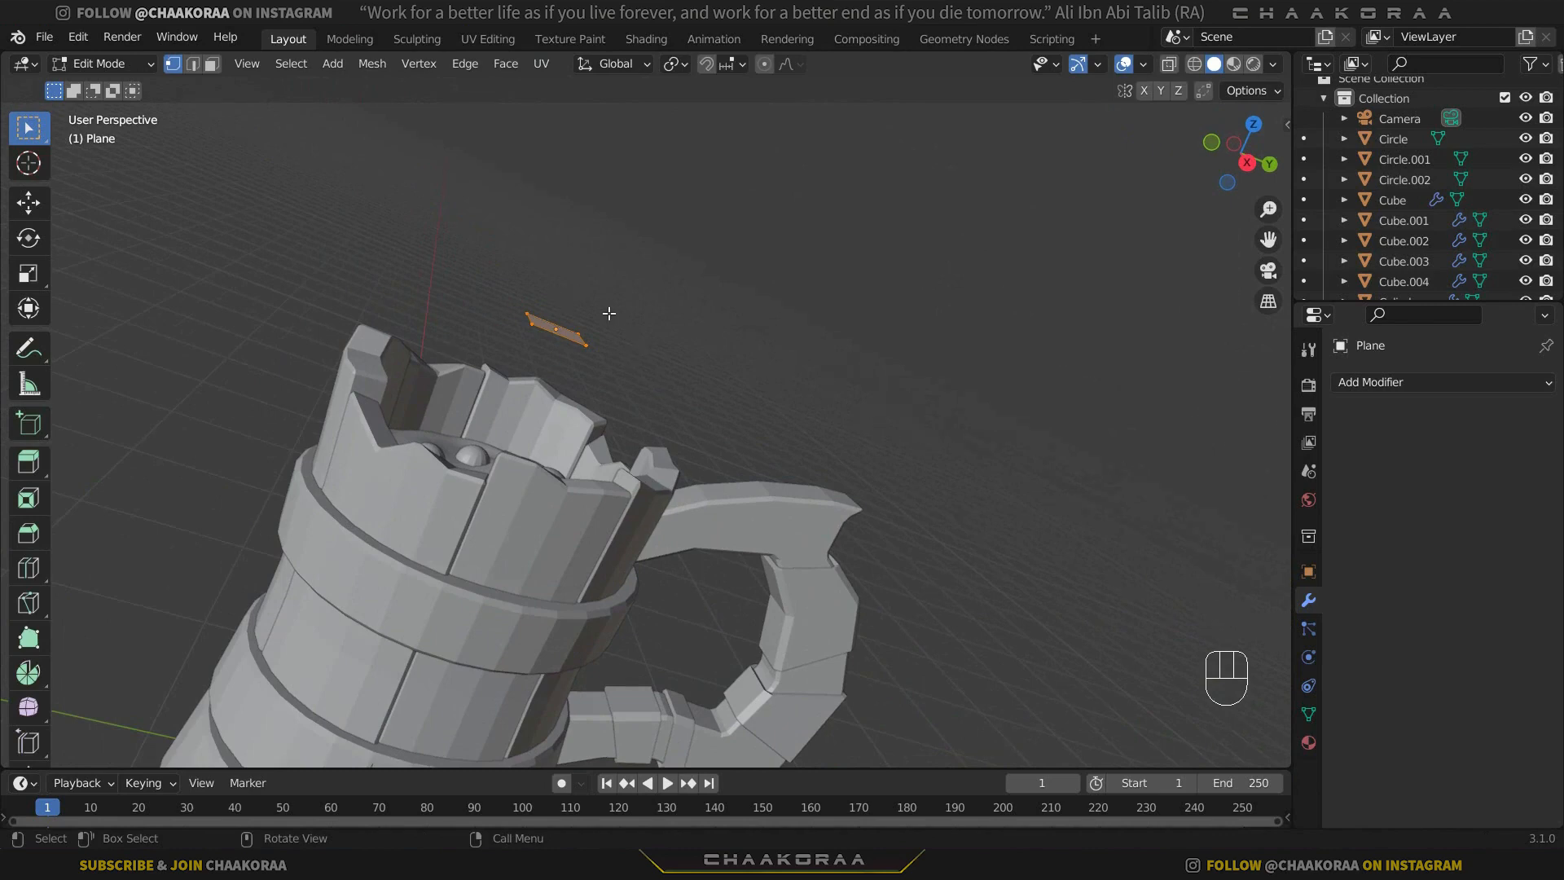
key(e)
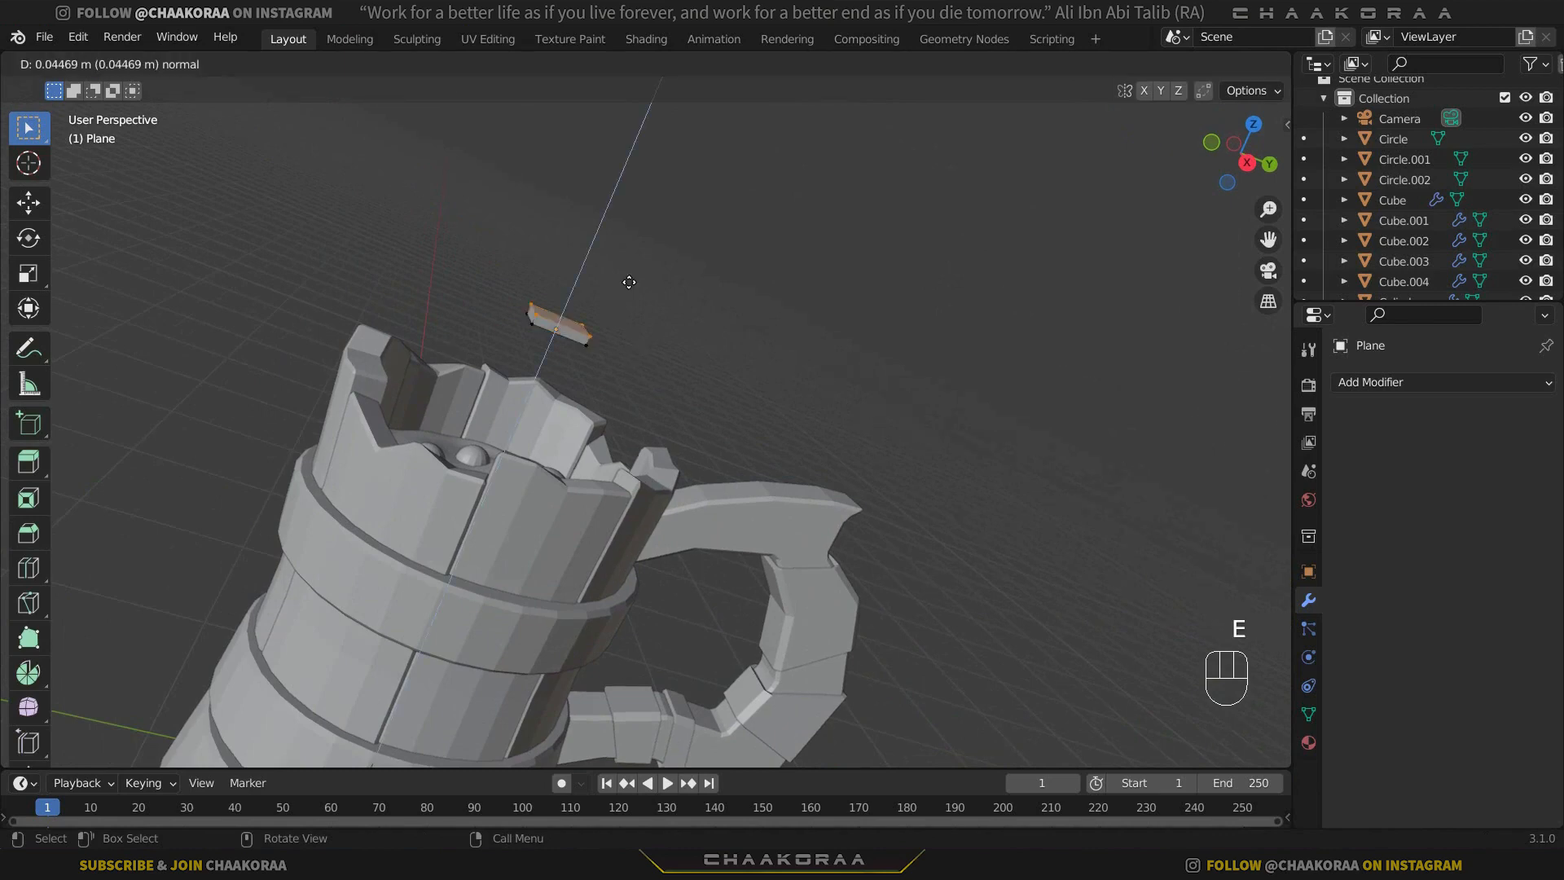
click(636, 269)
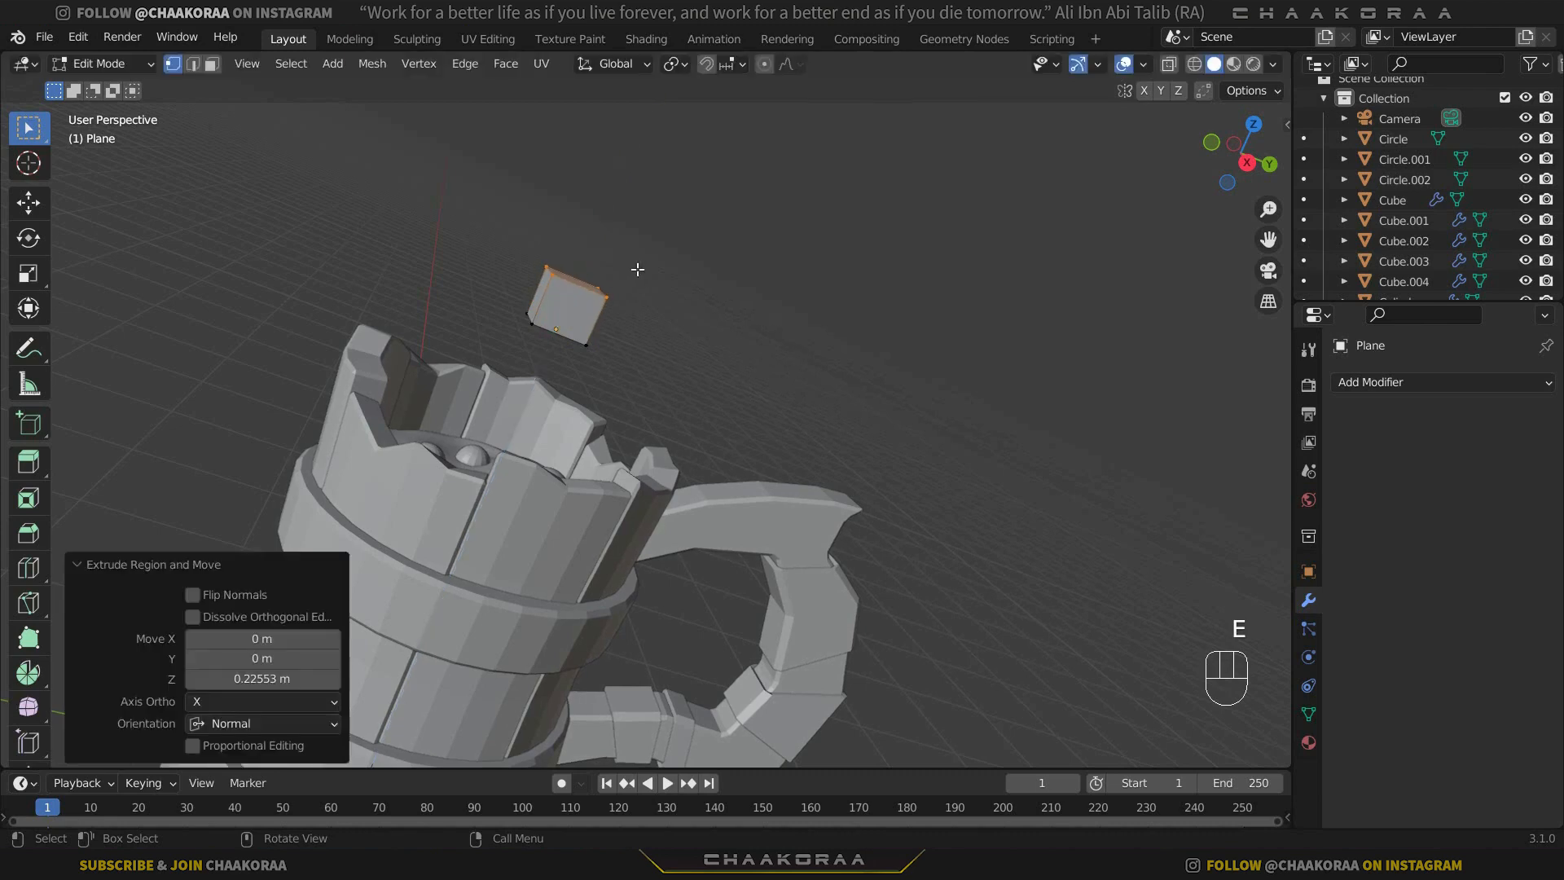
Merge the extruded top vertices at their center to form a pyramid and adjust the apex height along Z.
key(m)
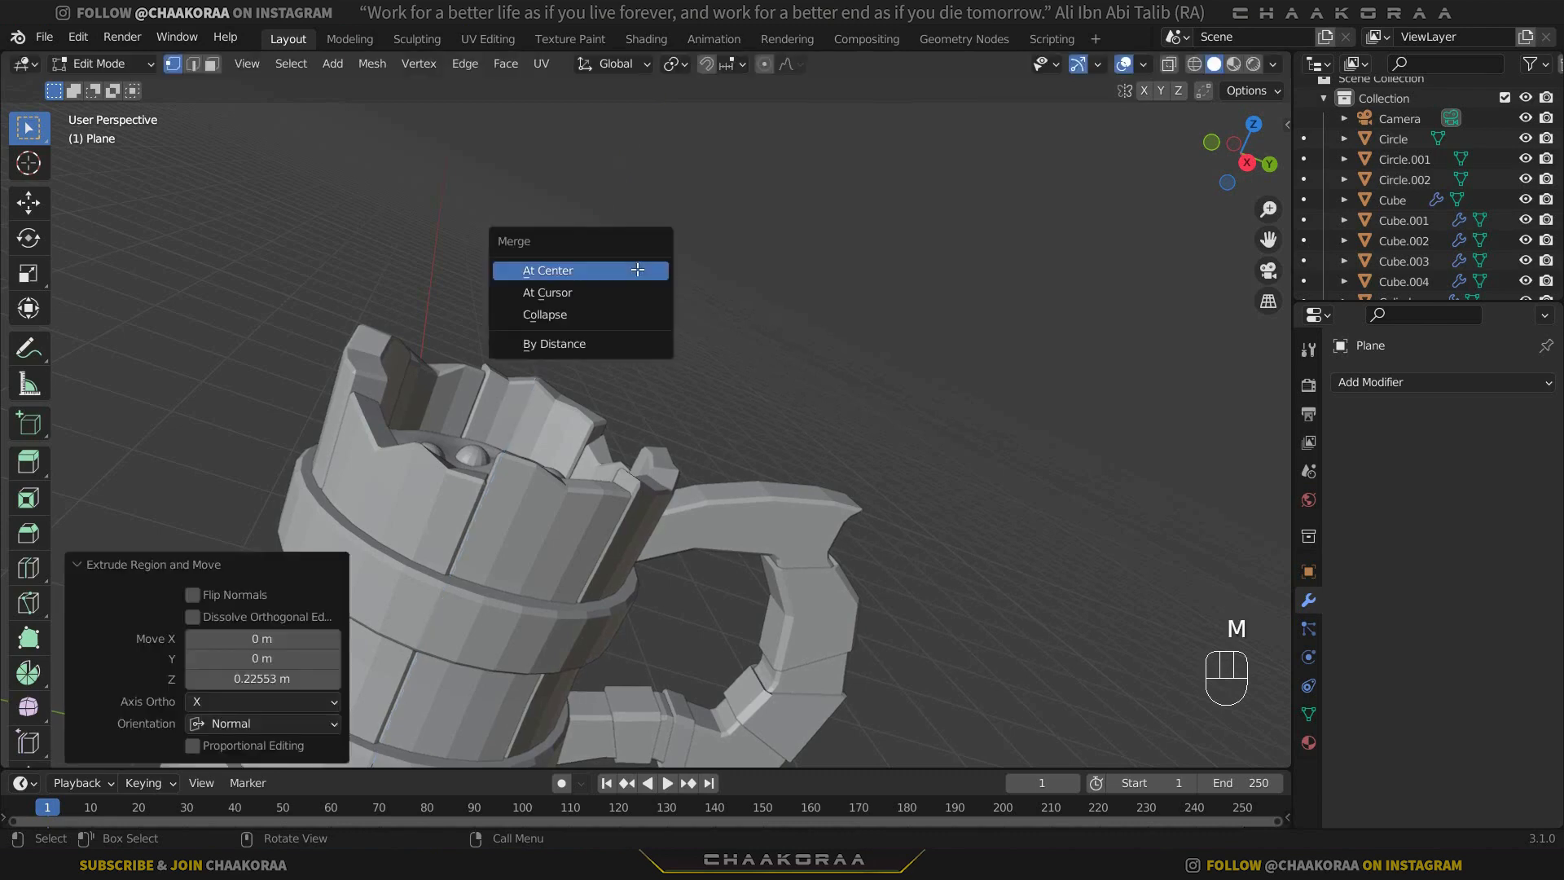
click(637, 269)
middle_drag(637, 269, 611, 374)
key(g)
key(z)
click(530, 356)
Raise the pyramid's apex about 0.035 m along Z and finish editing the mesh.
key(Tab)
middle_drag(614, 428, 713, 374)
key(Tab)
key(g)
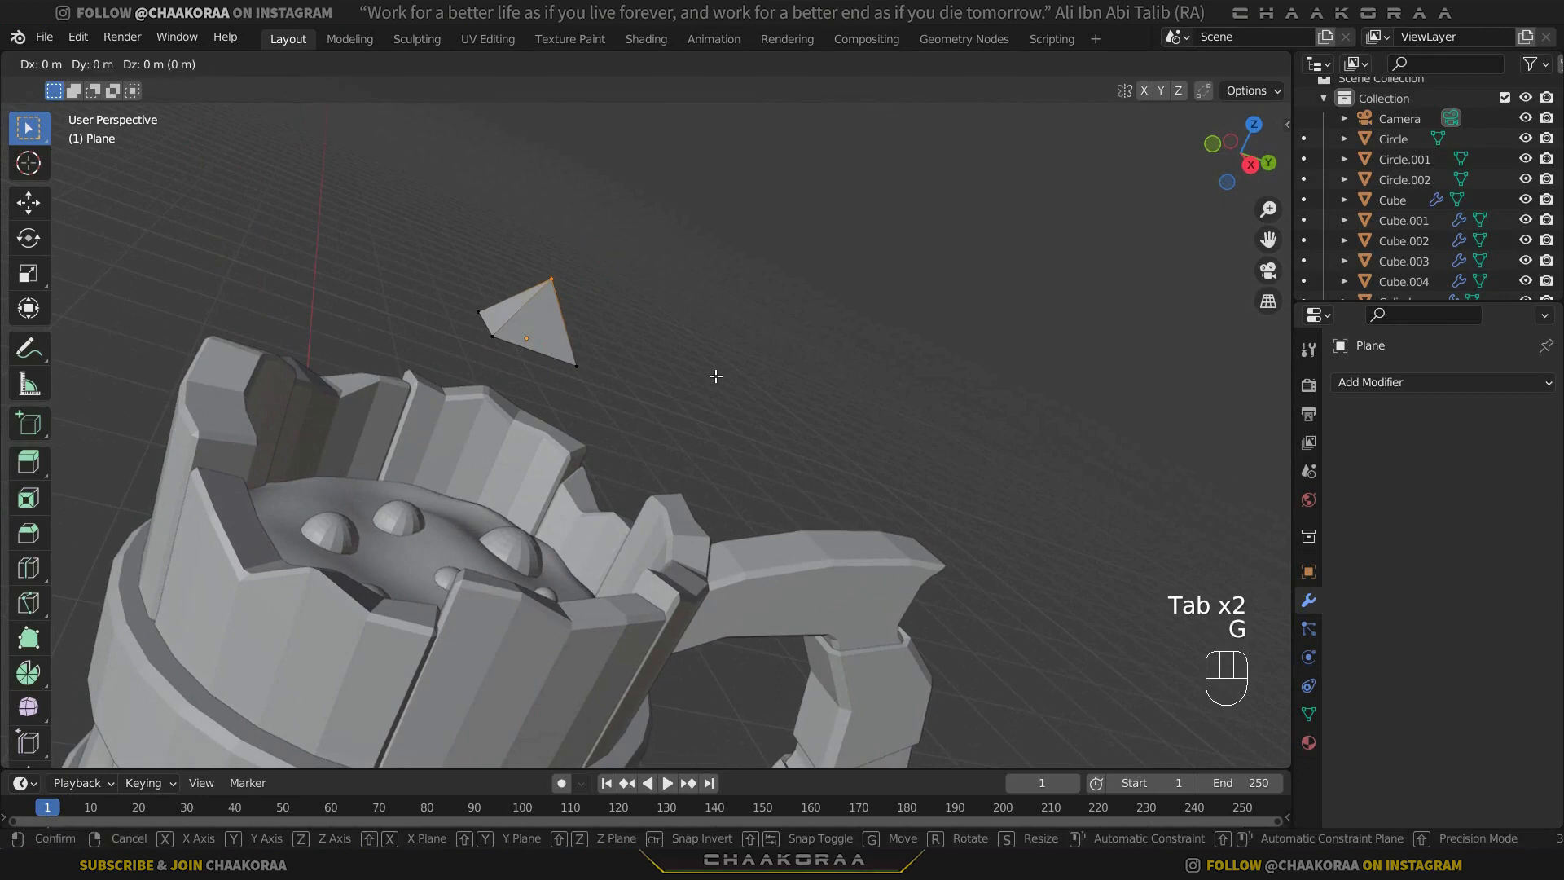
key(z)
right_click(722, 359)
key(g)
key(z)
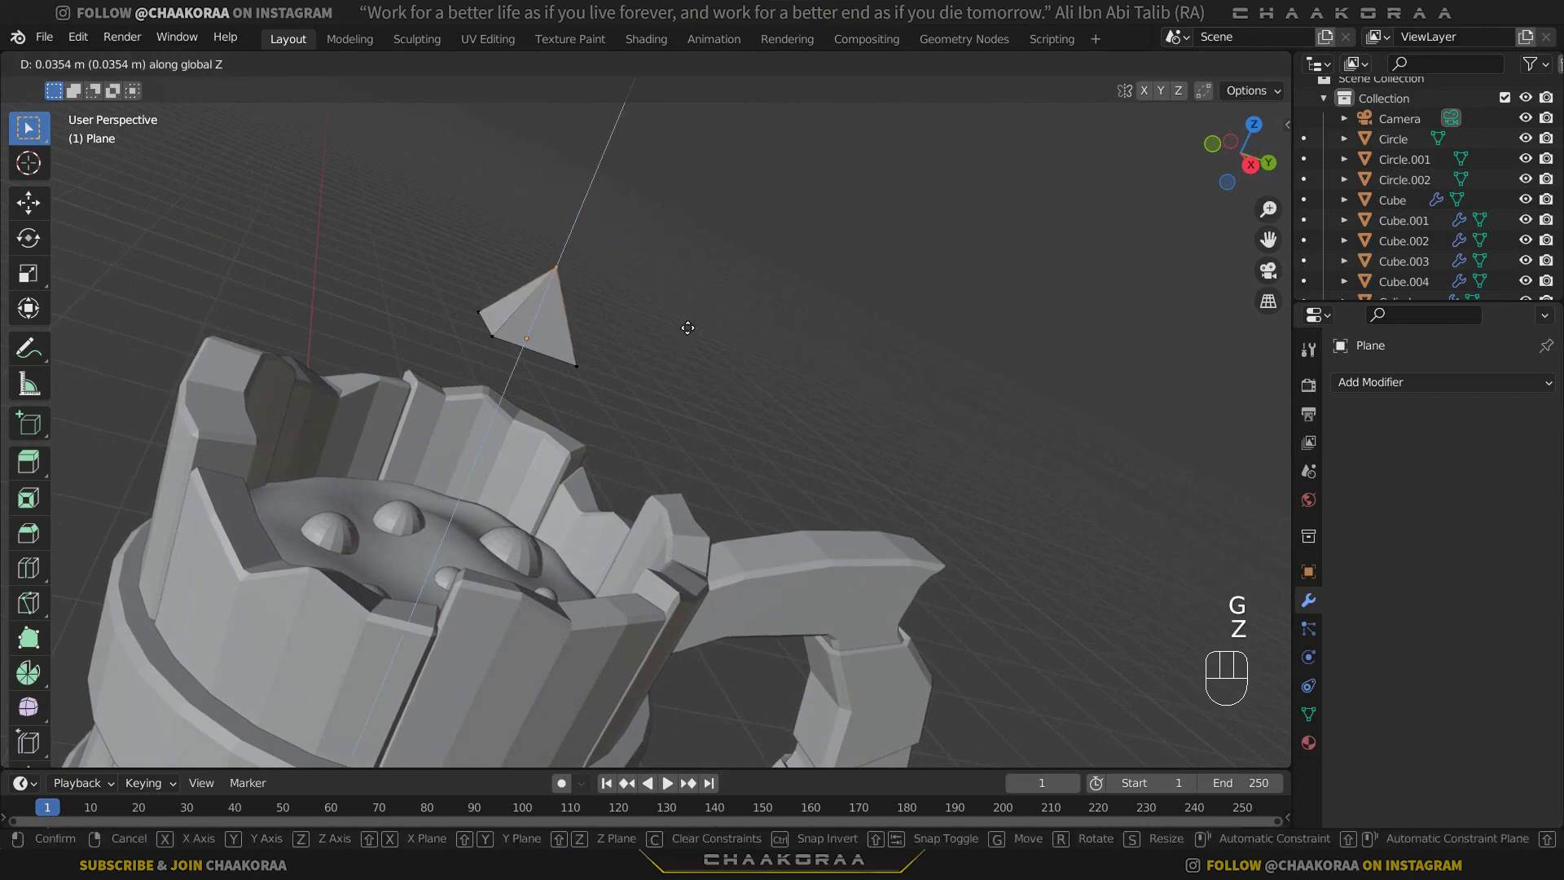
click(684, 329)
key(Tab)
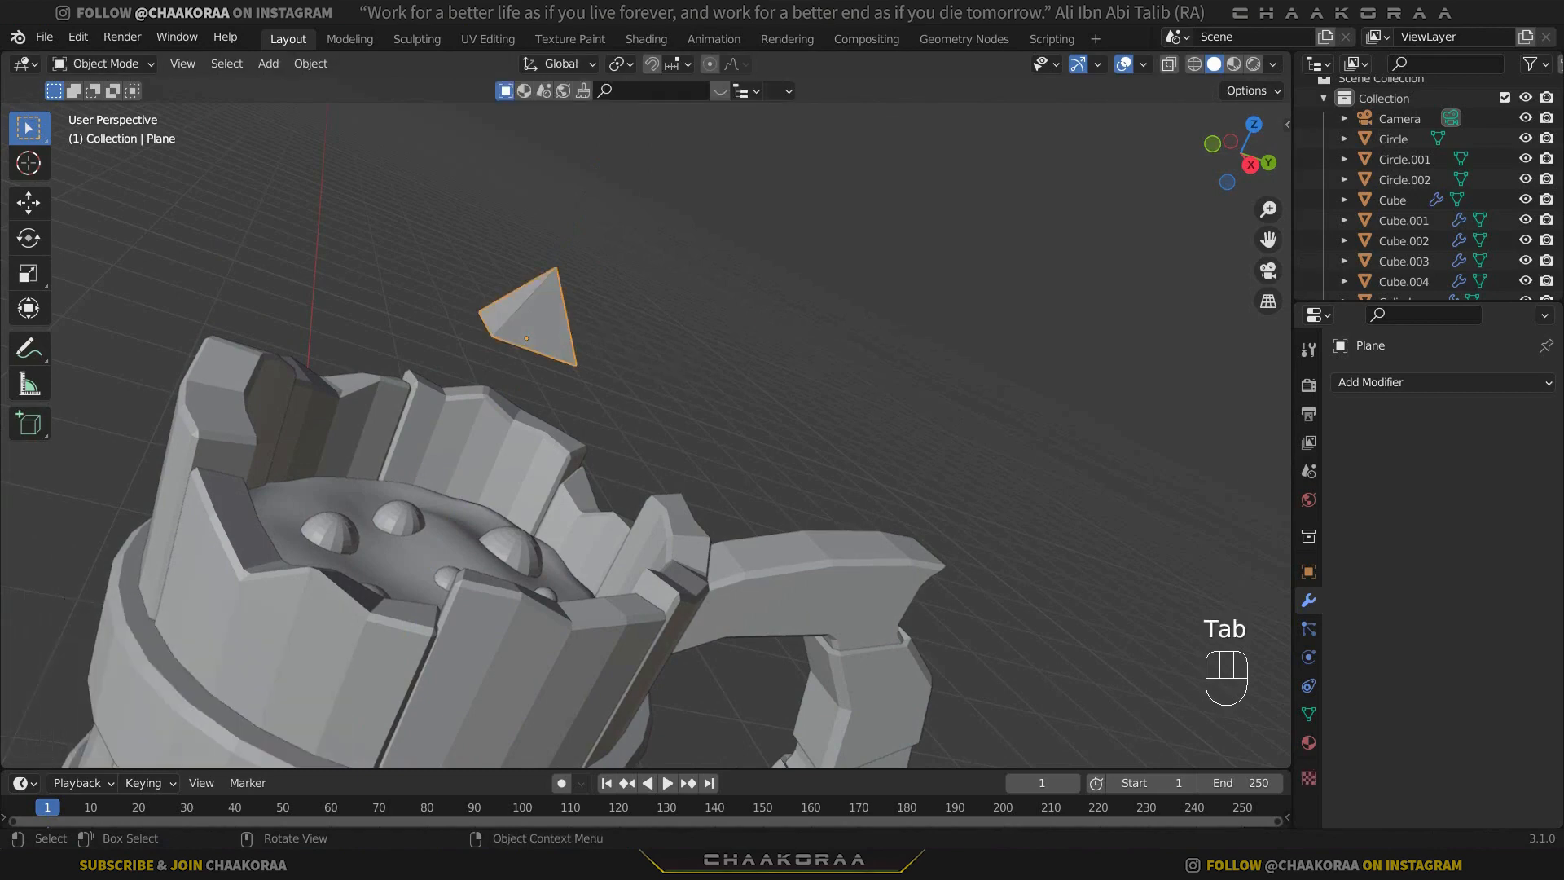
Scale the pyramid by 0.572 and apply its scale.
key(s)
click(658, 324)
middle_drag(658, 322, 562, 356)
scroll(563, 353, up, 1)
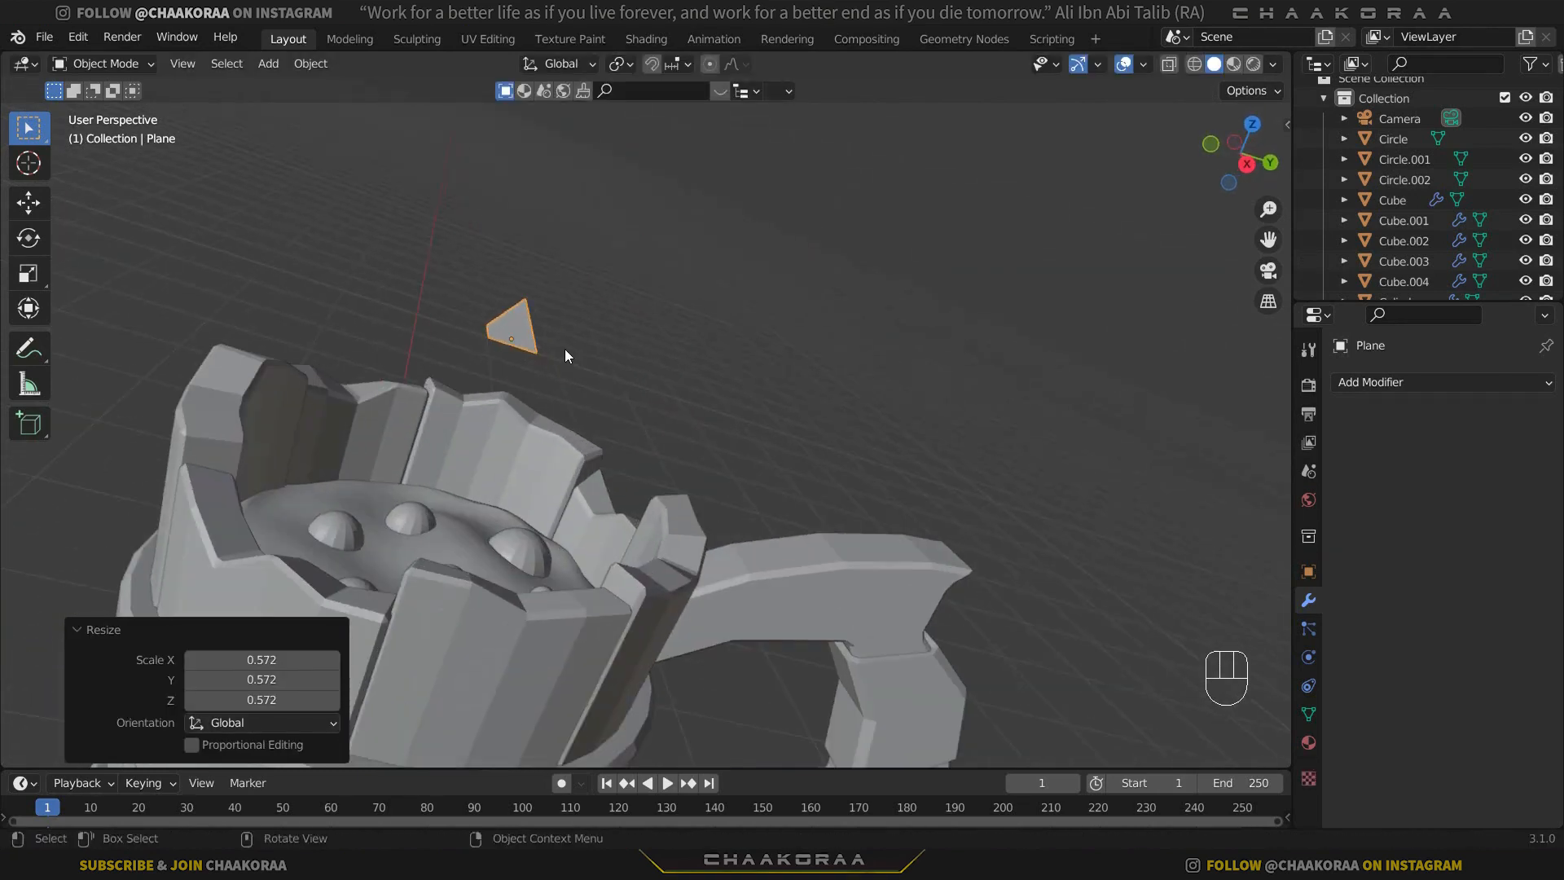
key(ctrl+a)
click(606, 326)
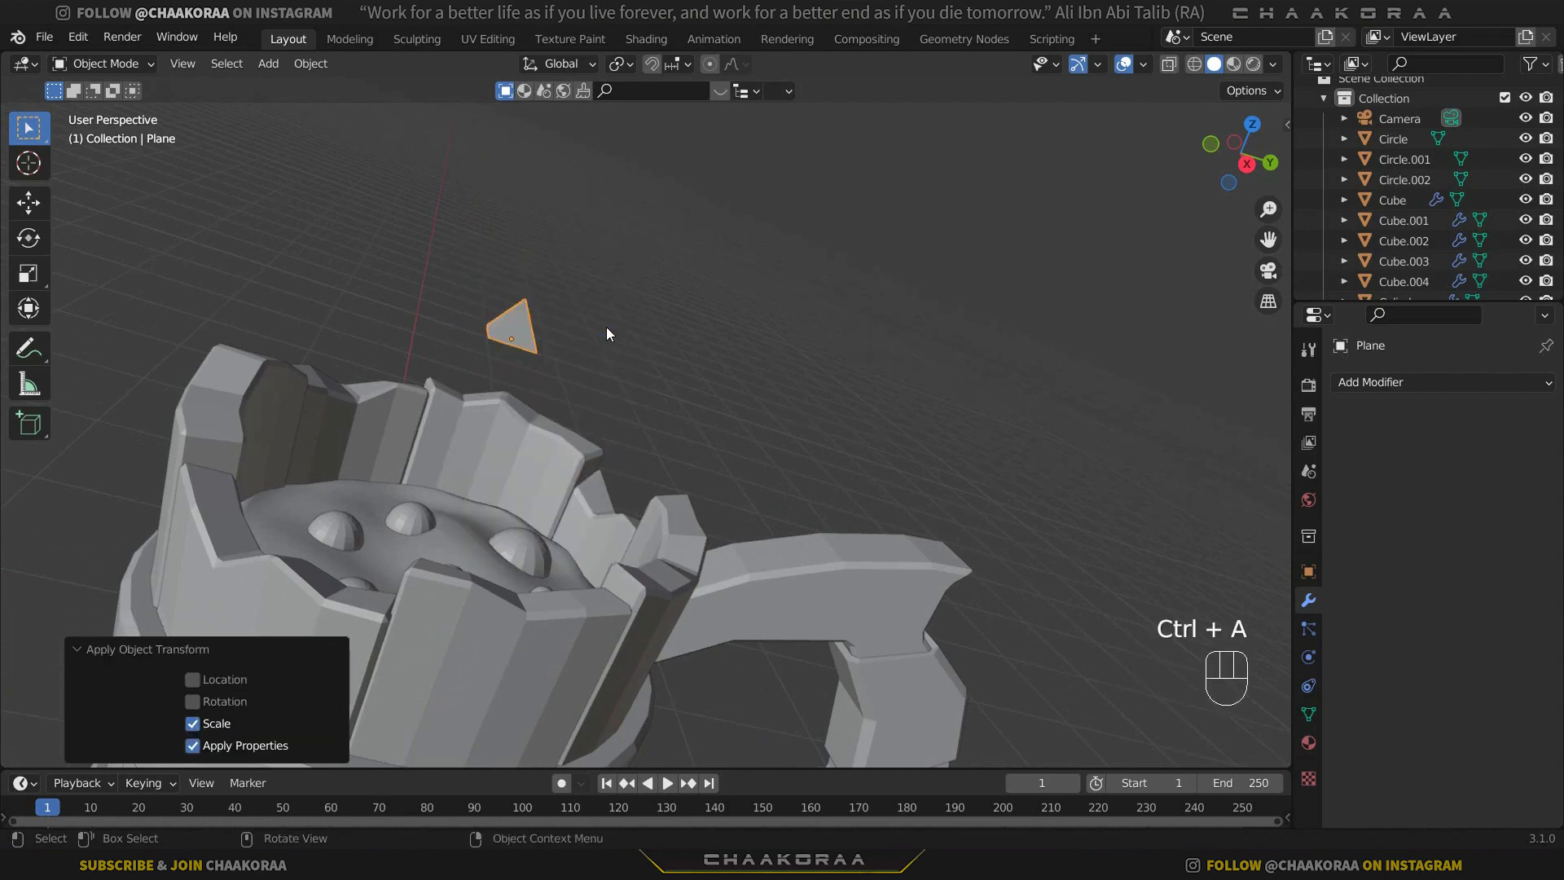
In the right view, move the pyramid about -0.955 m in Y and -1.084 m in Z beside the upper band, rotated -97.2°.
key(KP_3)
shift+middle_drag(618, 502, 931, 292)
key(g)
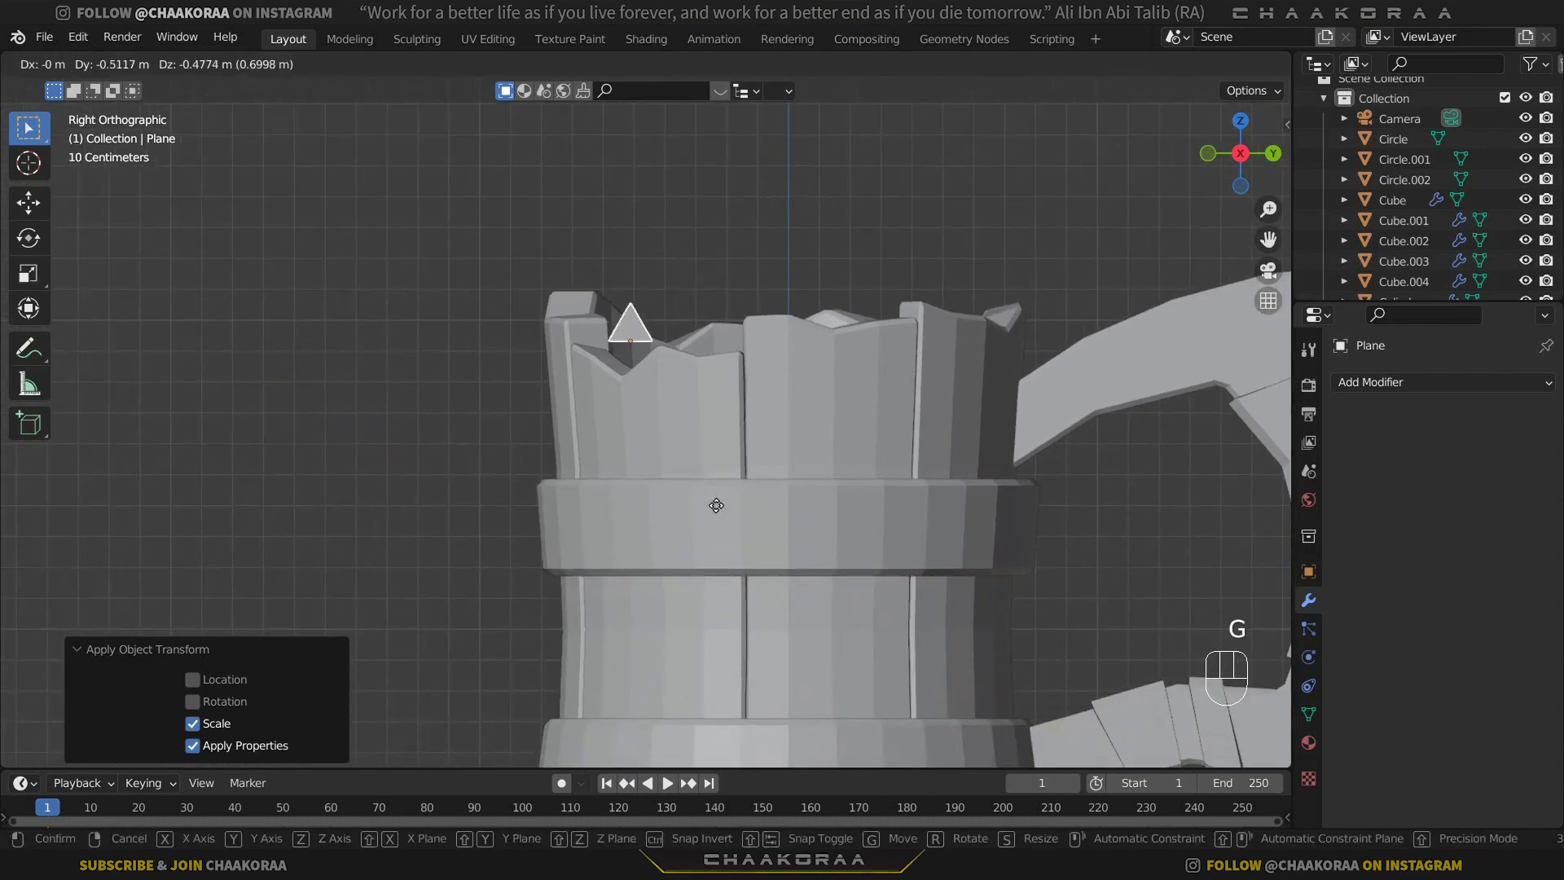
click(673, 546)
key(r)
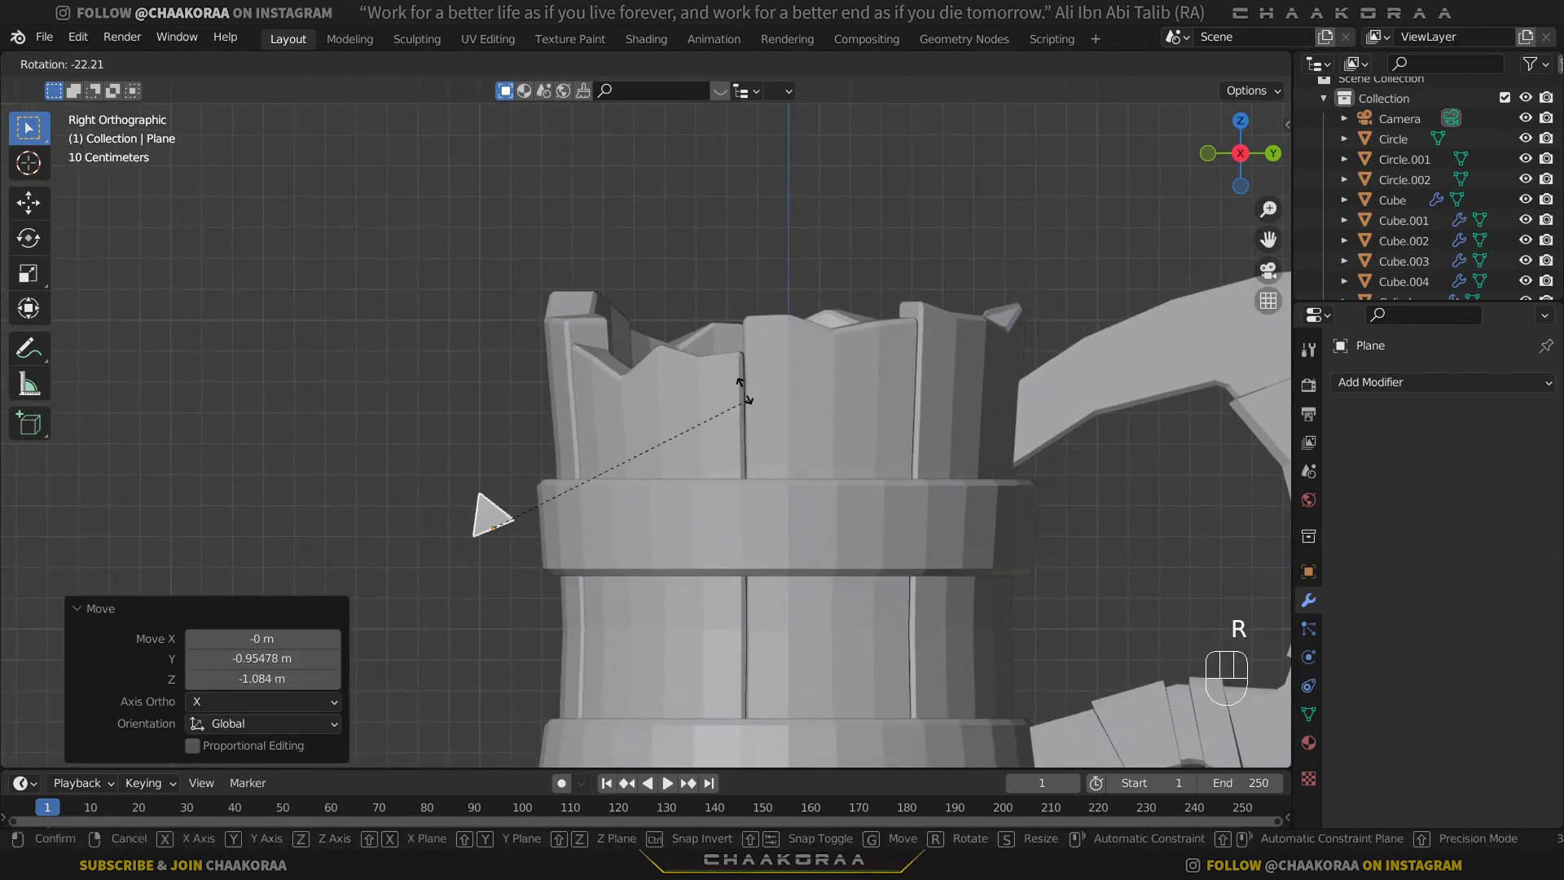
click(468, 395)
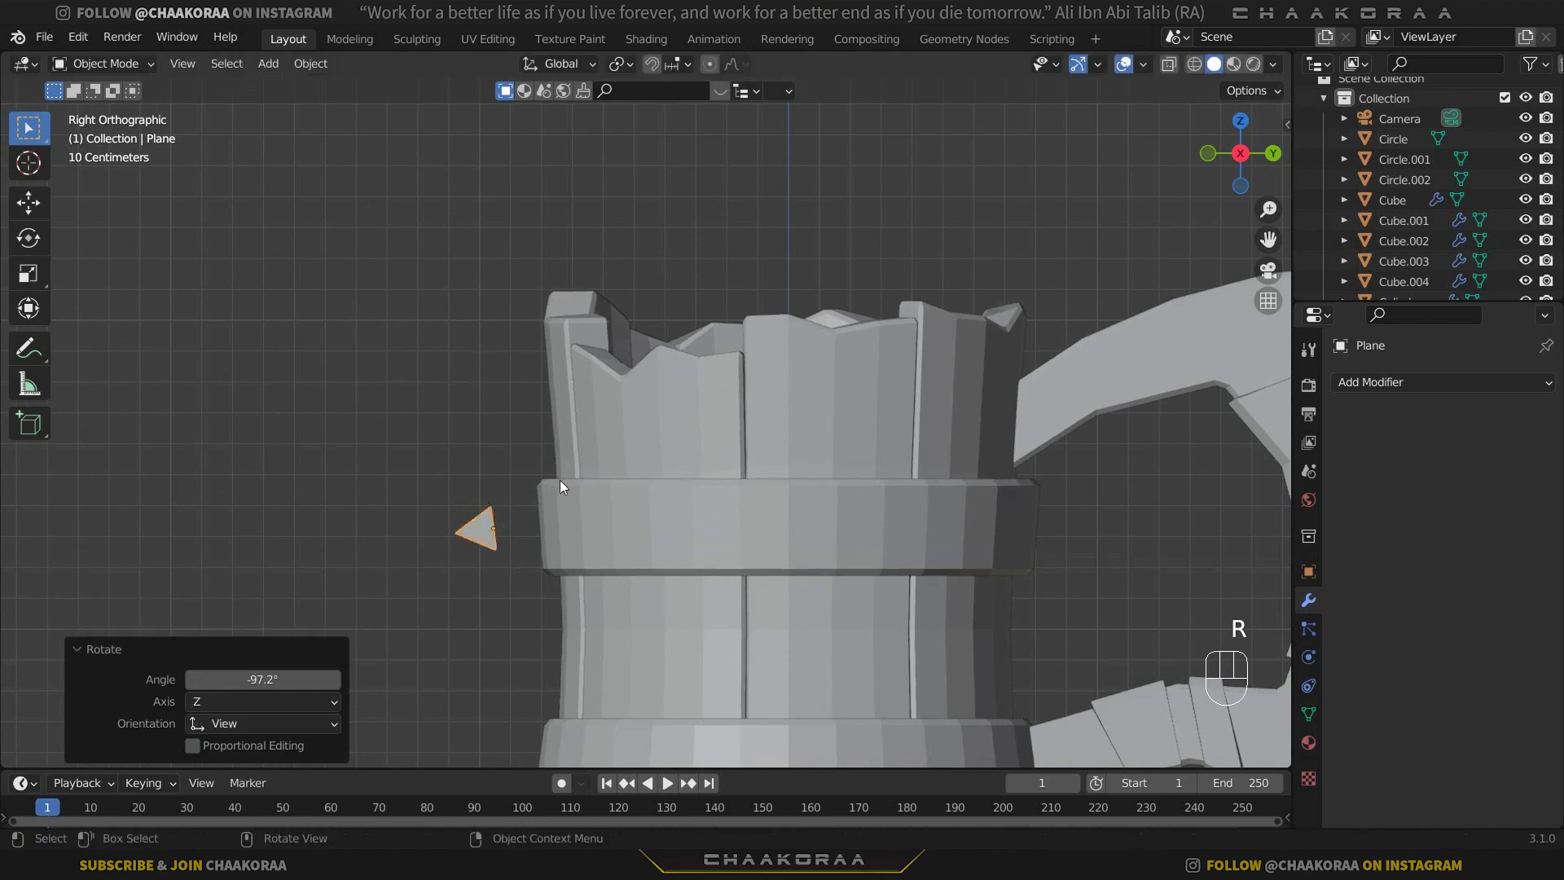
Move the pyramid against the upper band's outer face, tilt it about 3.5° to match, and nudge its base slightly into the band.
key(g)
click(608, 472)
scroll(570, 513, up, 3)
scroll(540, 551, up, 3)
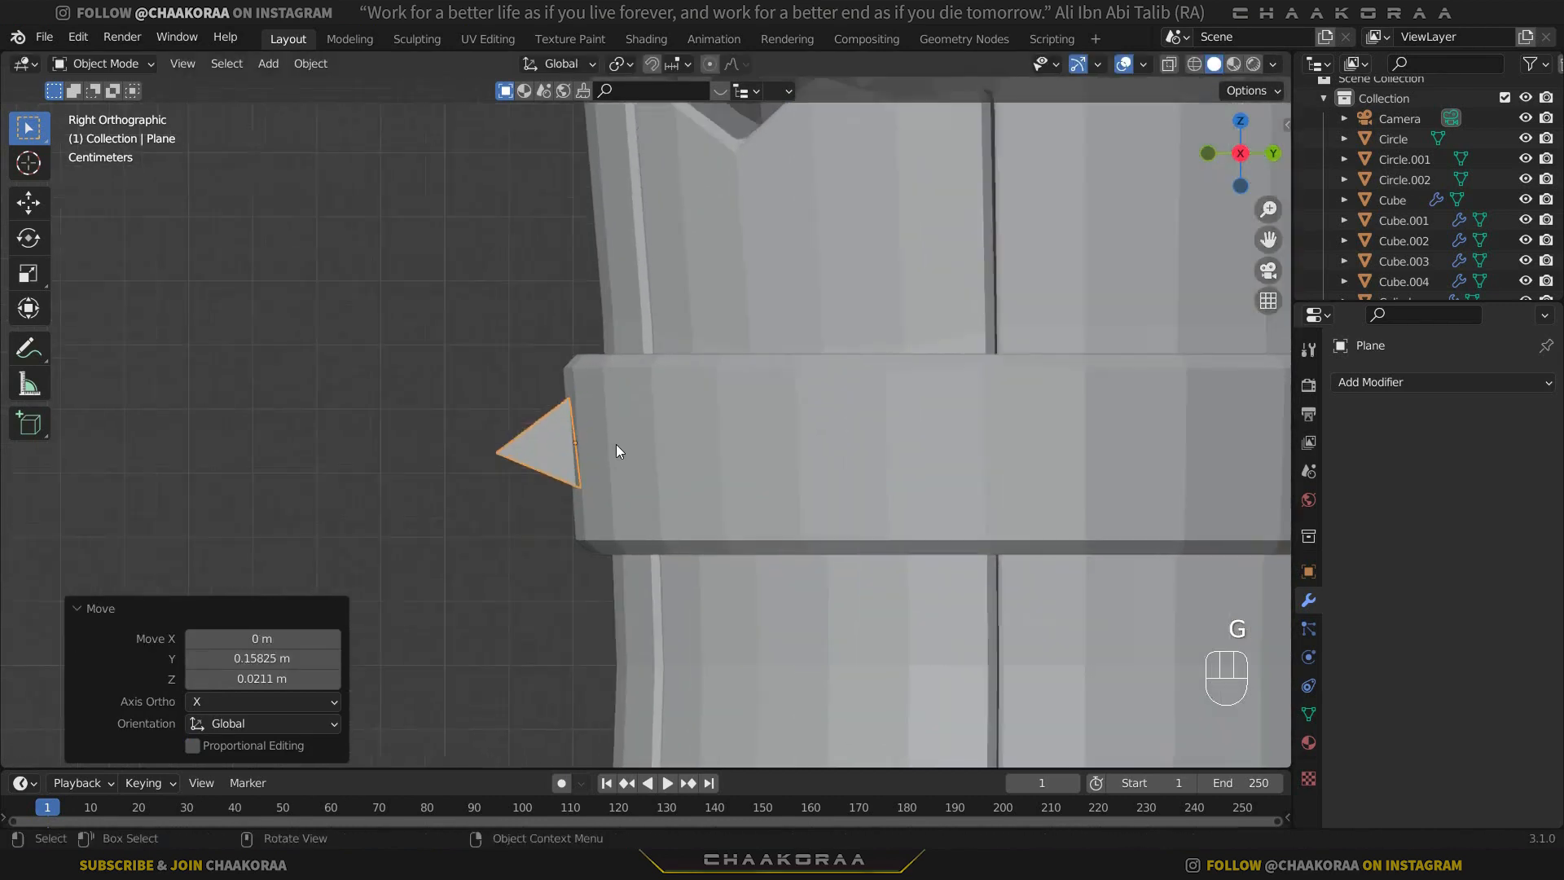
key(r)
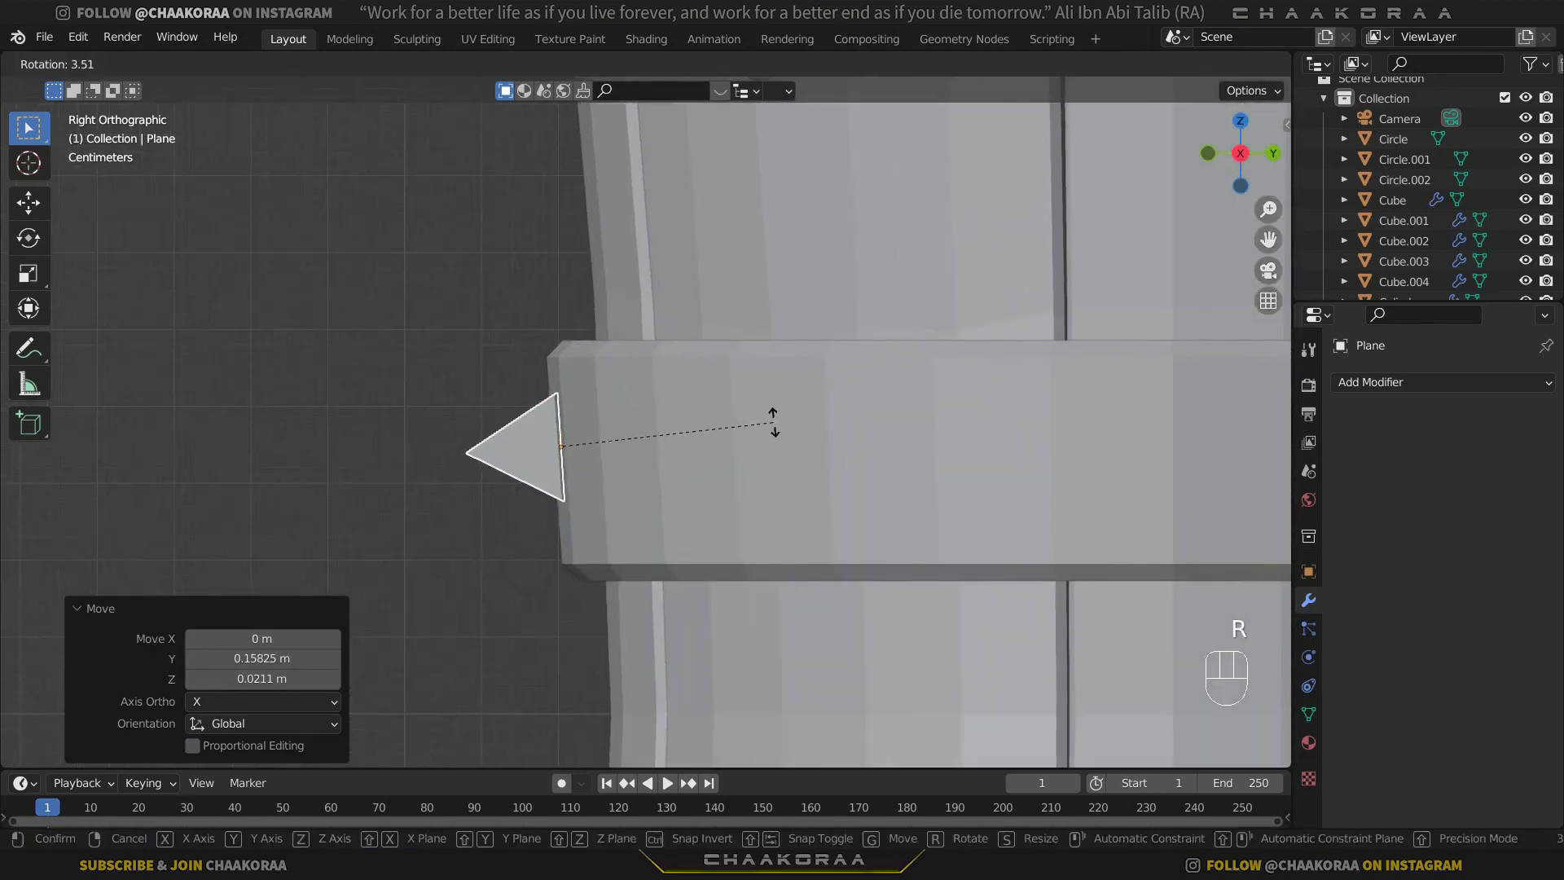
click(773, 421)
key(g)
click(689, 421)
scroll(469, 417, down, 1)
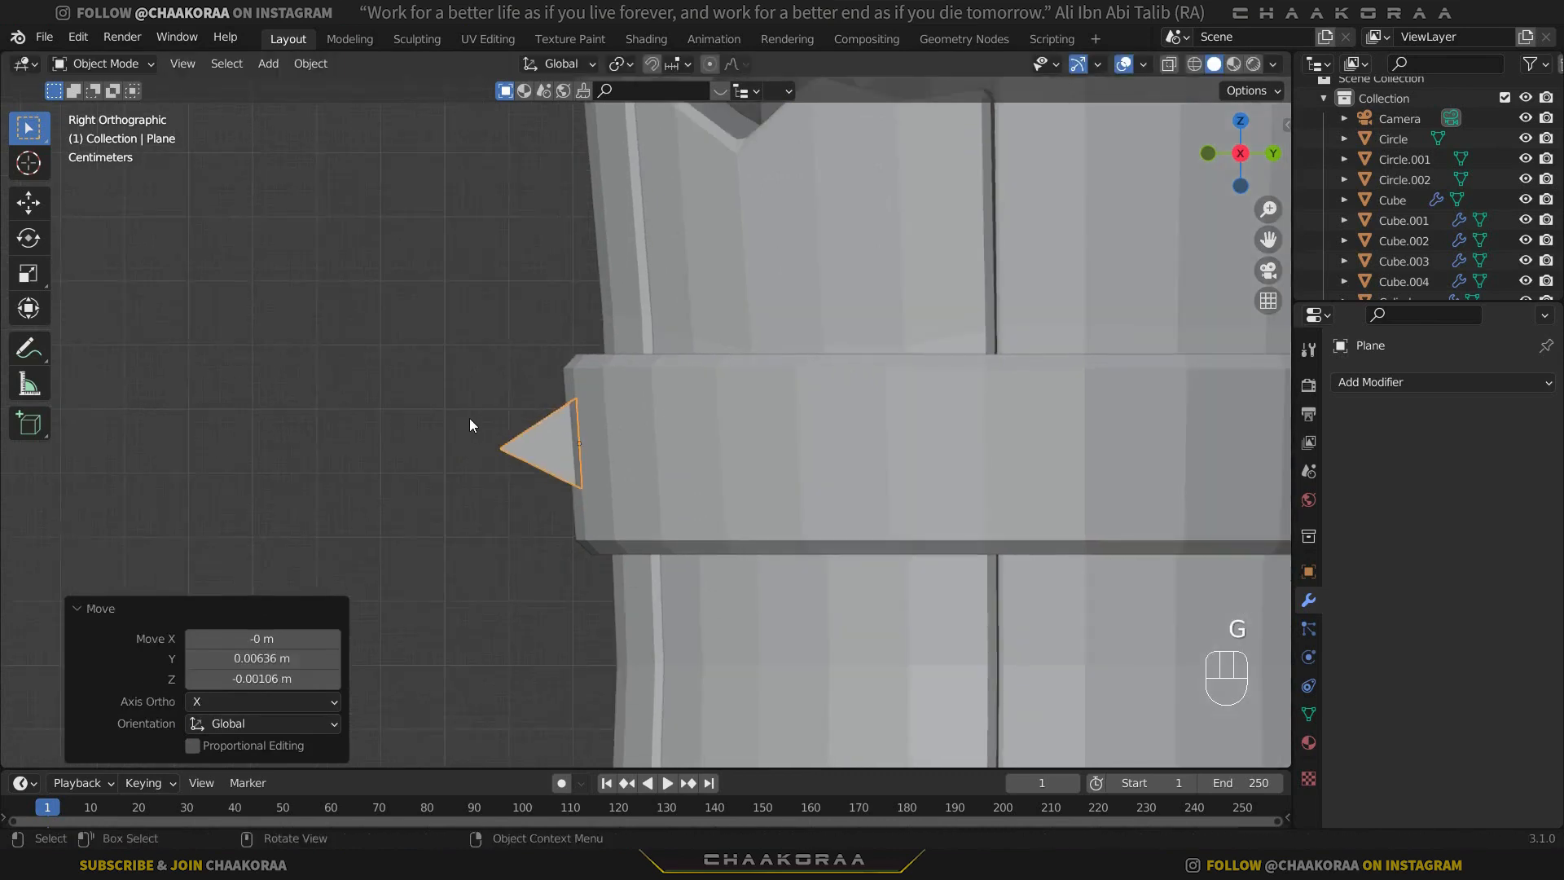
Nudge the pyramid stud about 0.0023 m along Y to seat it in the upper band.
middle_drag(469, 418, 799, 440)
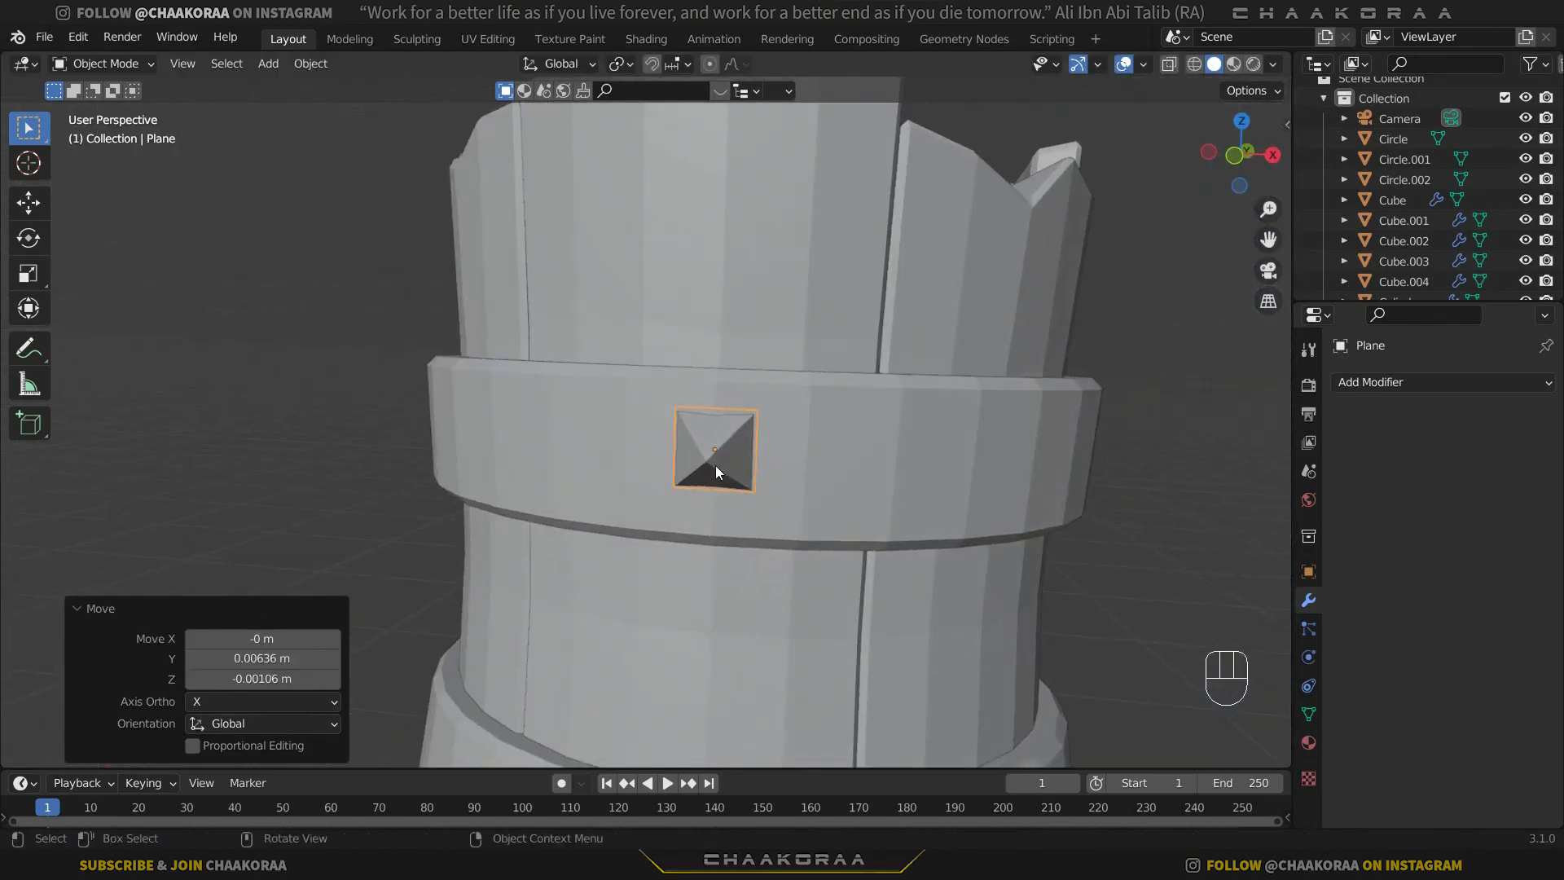
middle_drag(715, 465, 775, 436)
key(g)
key(y)
click(611, 471)
Rotate the pyramid stud 45° about the global Y axis into a diamond orientation.
key(r)
key(y)
key(KP_4)
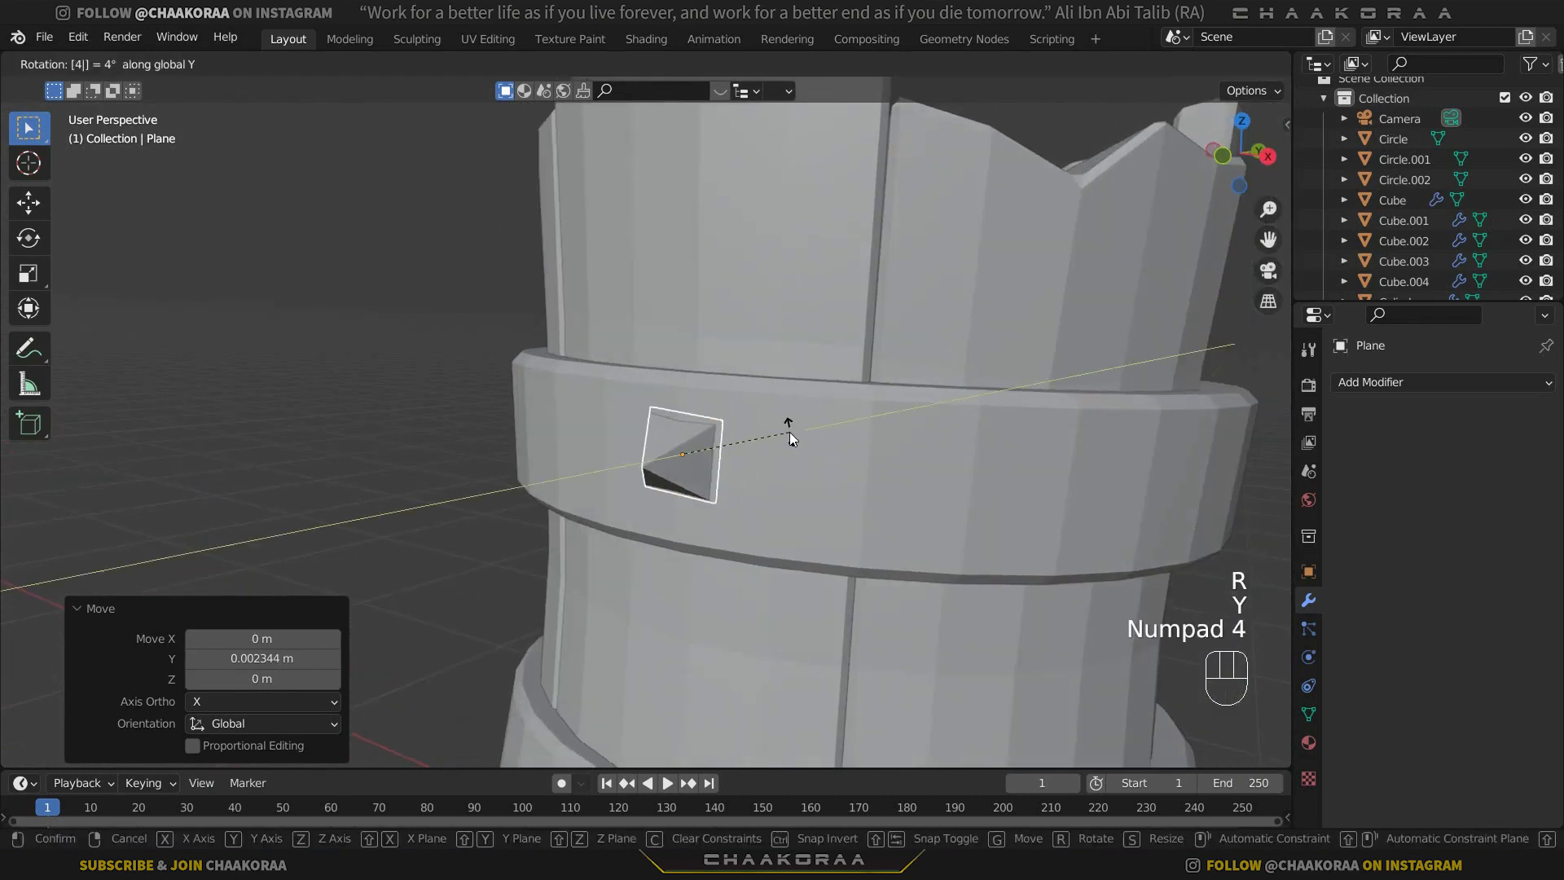
key(KP_5)
key(KP_Enter)
Show the mug in top view and set the transform pivot point to the 3D Cursor.
middle_drag(589, 417, 632, 426)
scroll(632, 427, down, 6)
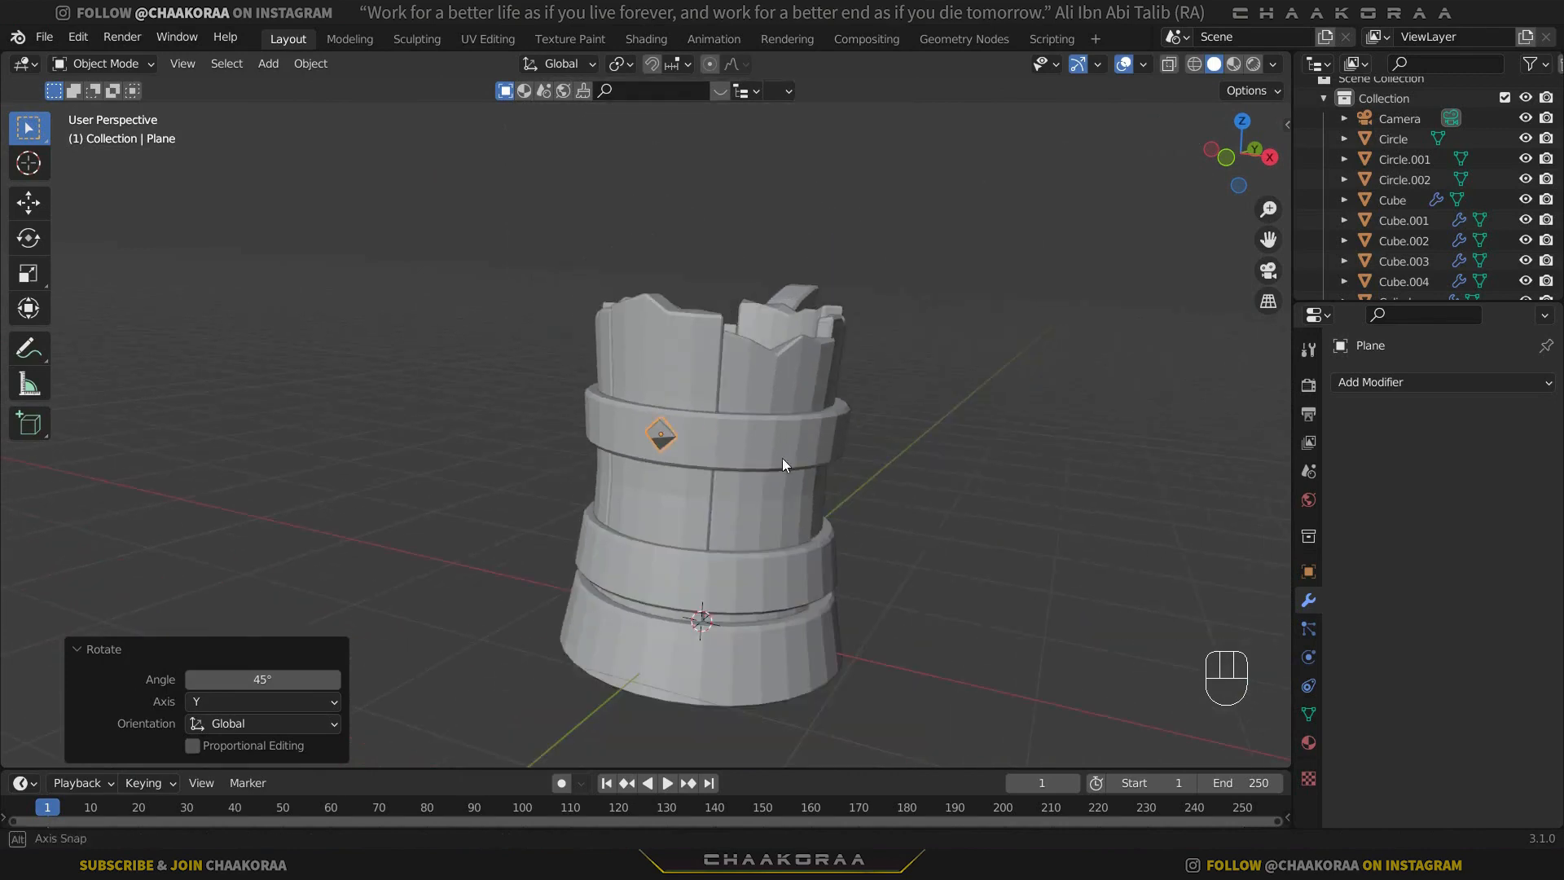
middle_drag(782, 457, 862, 388)
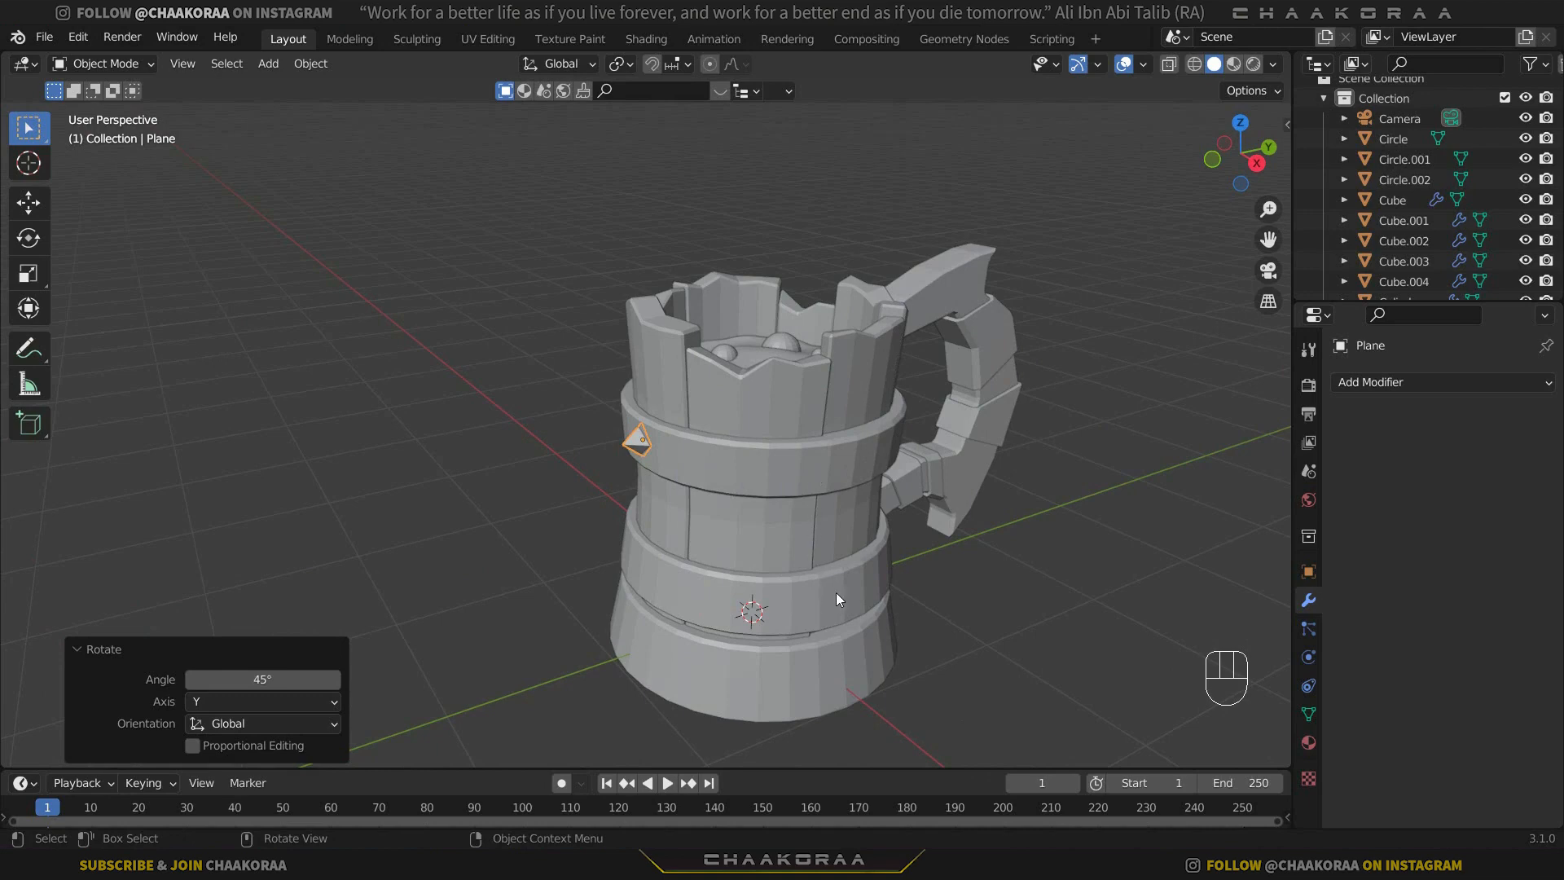
key(KP_7)
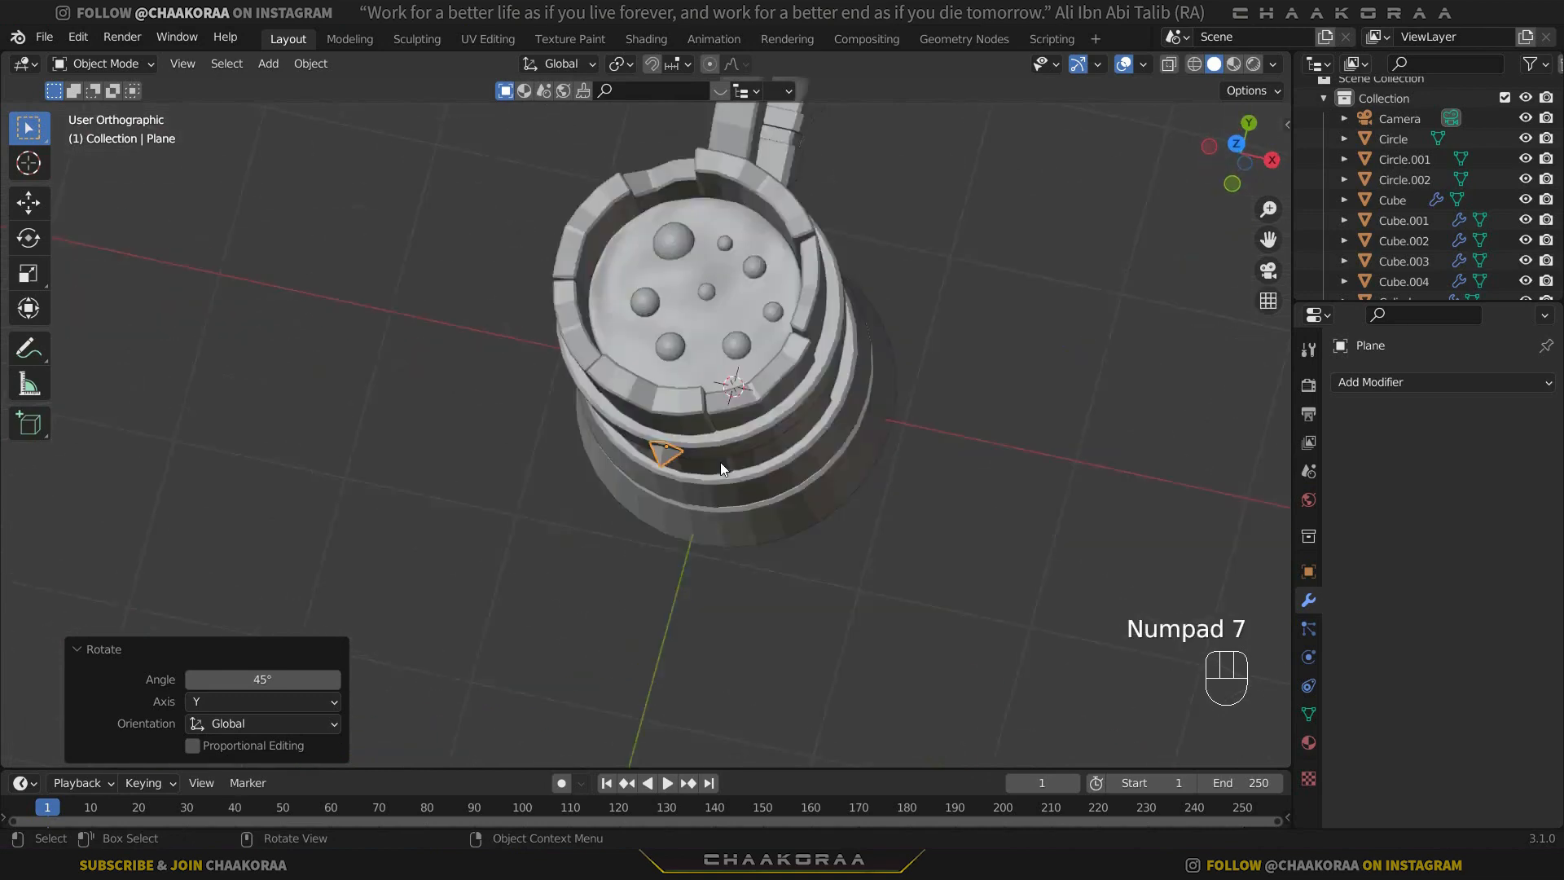
click(624, 69)
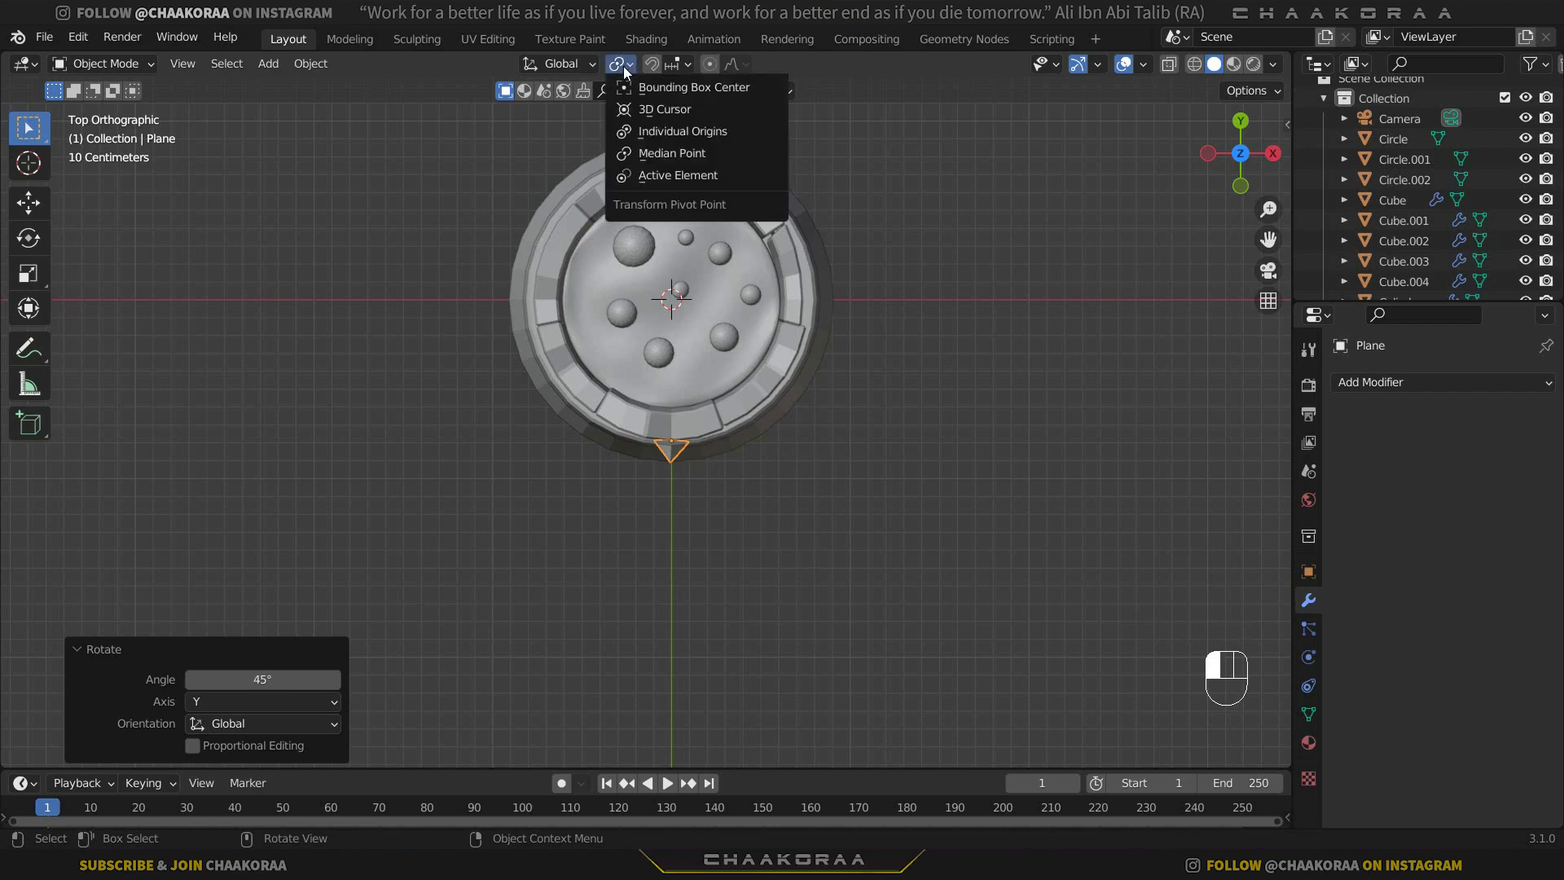
click(655, 110)
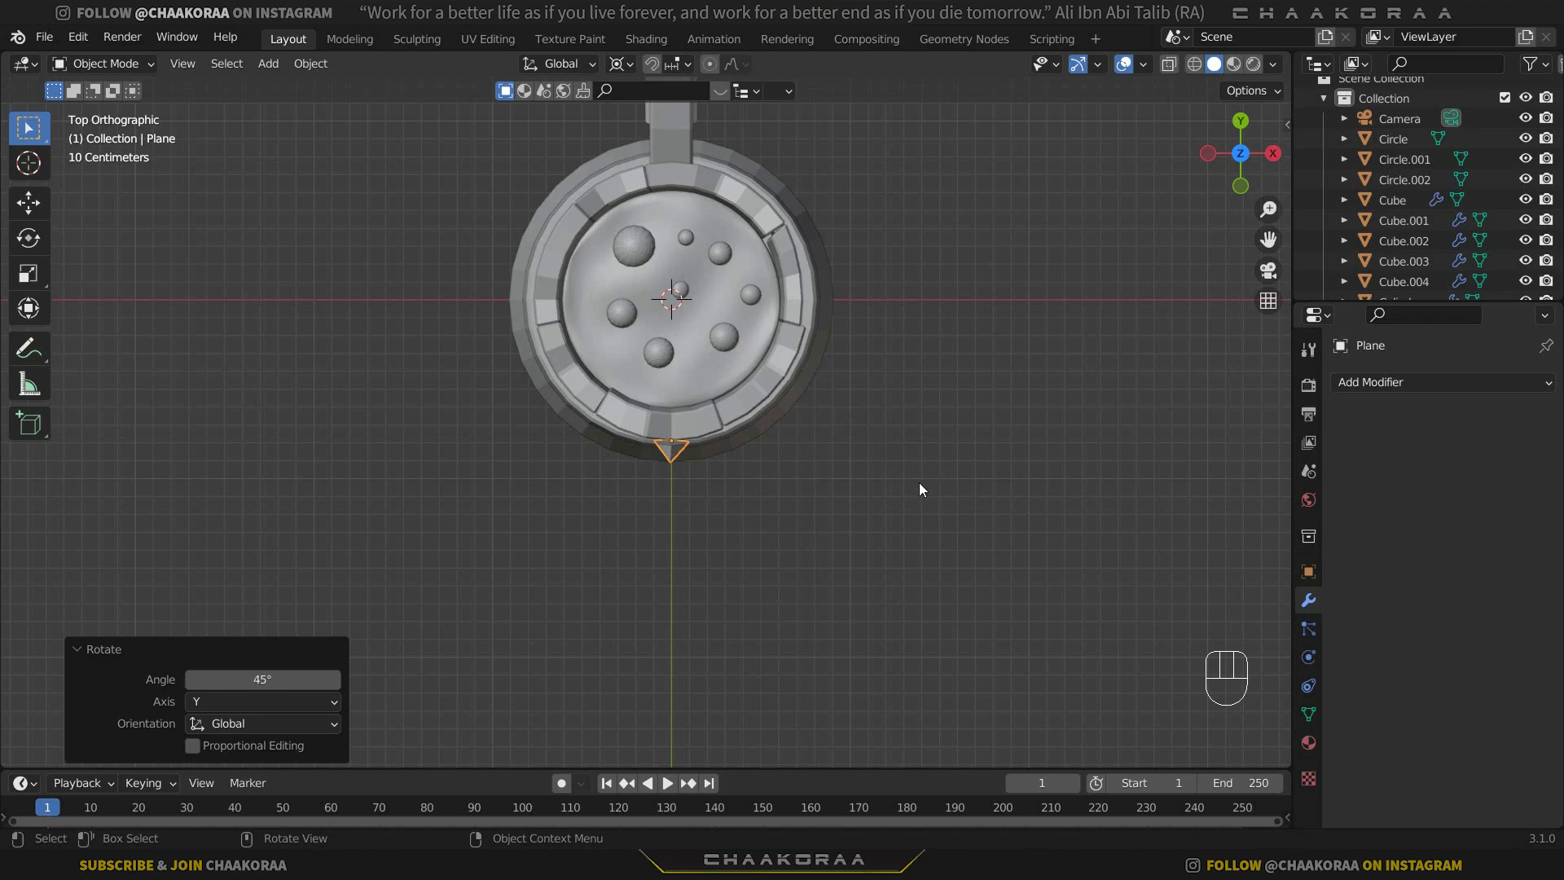
Duplicate the pyramid stud and rotate the copy 45° around the 3D cursor along the upper band.
key(shift+d)
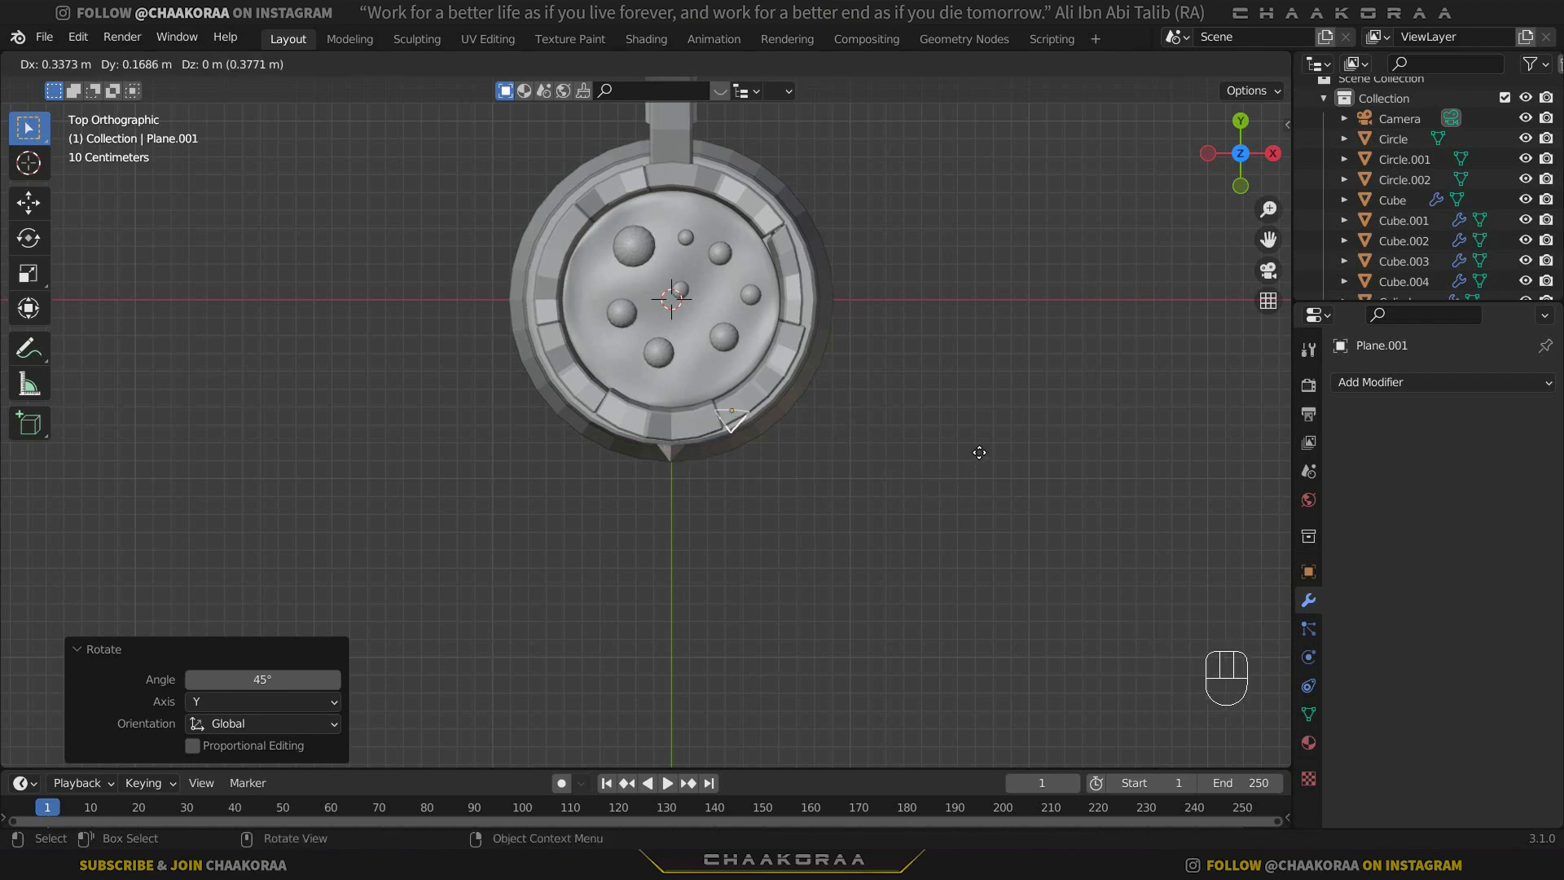
key(r)
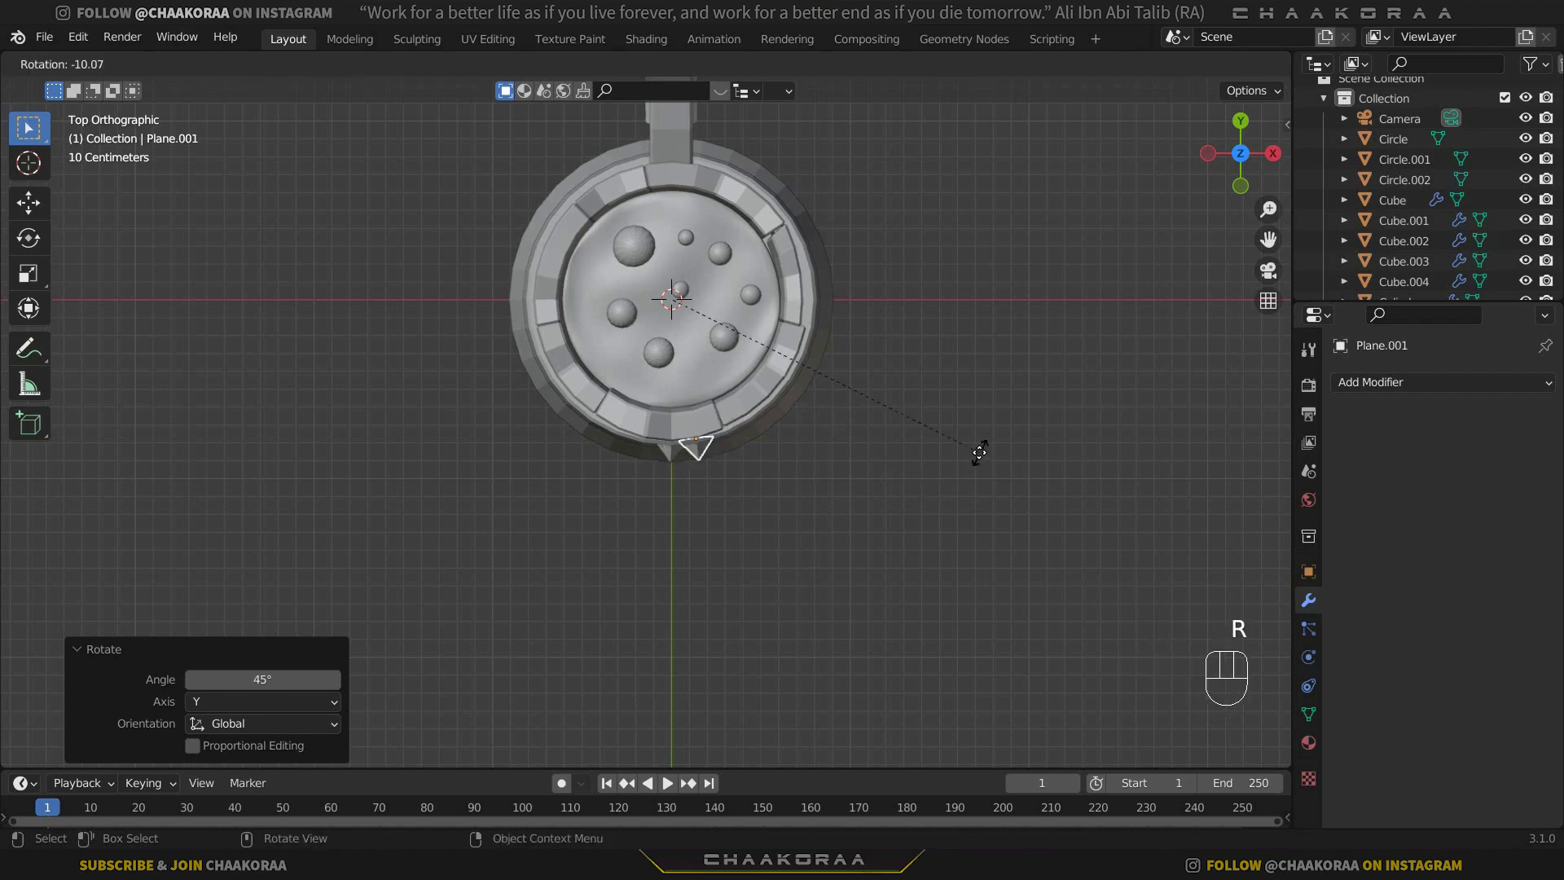
key(KP_4)
key(KP_0)
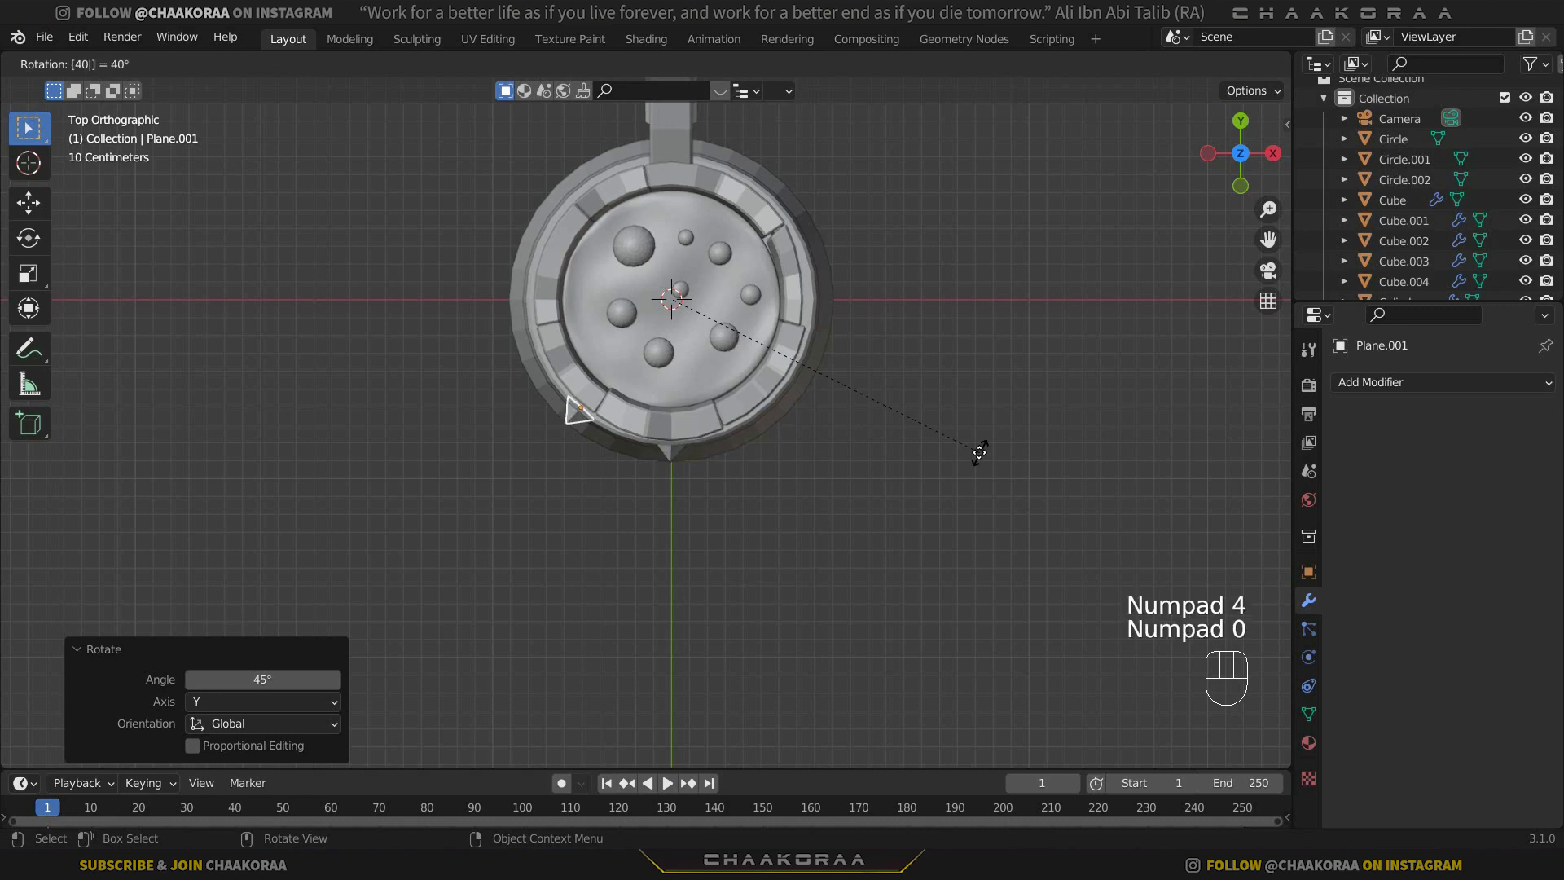
key(BackSpace)
key(BackSpace)
key(BackSpace)
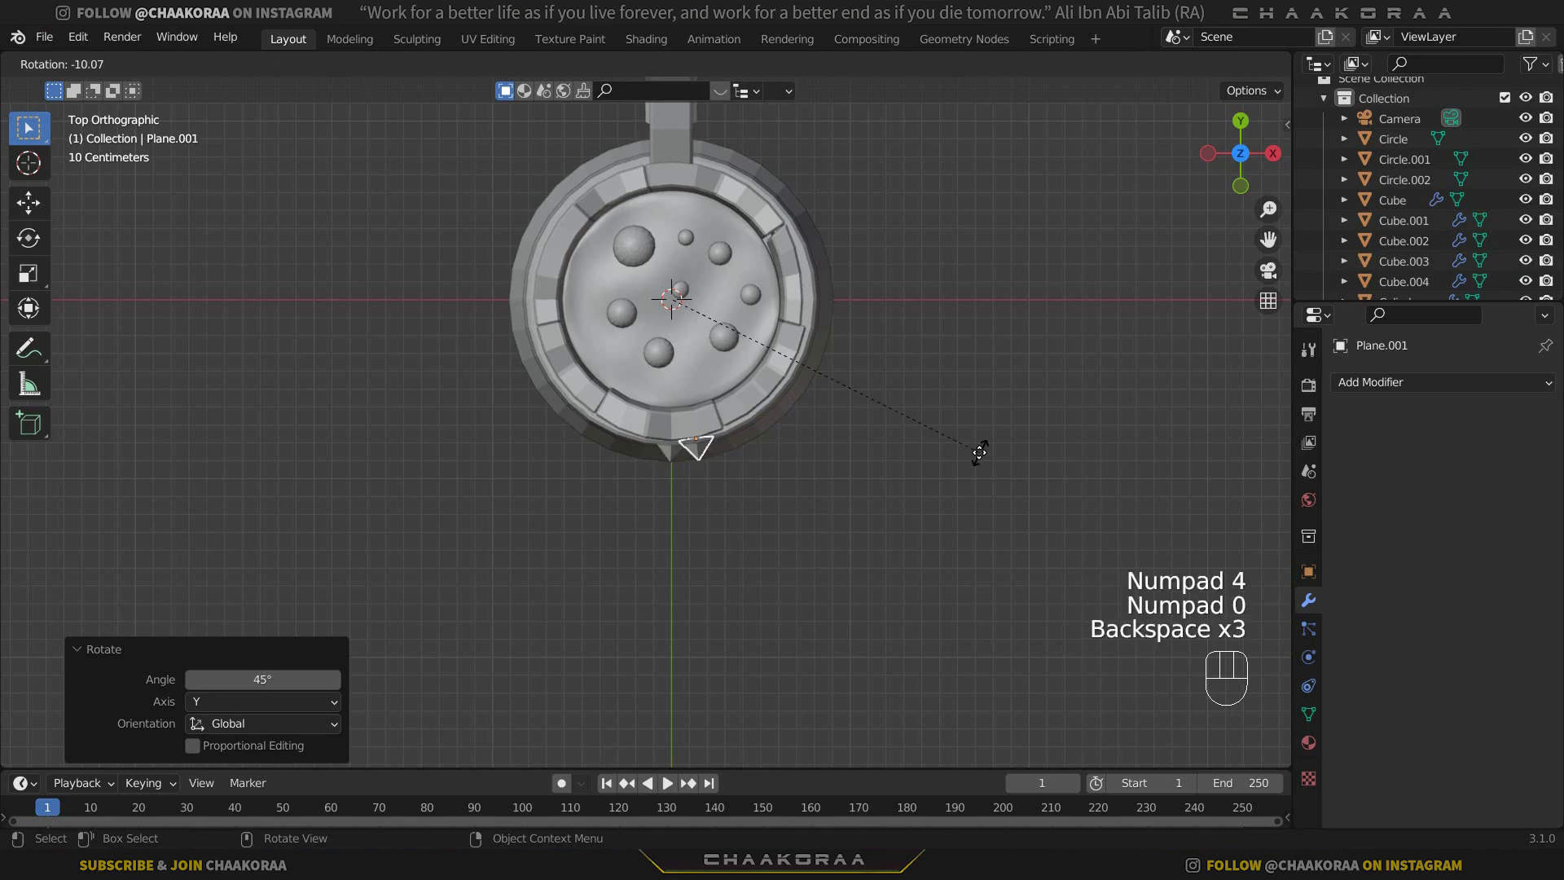
key(KP_4)
key(KP_5)
key(KP_Enter)
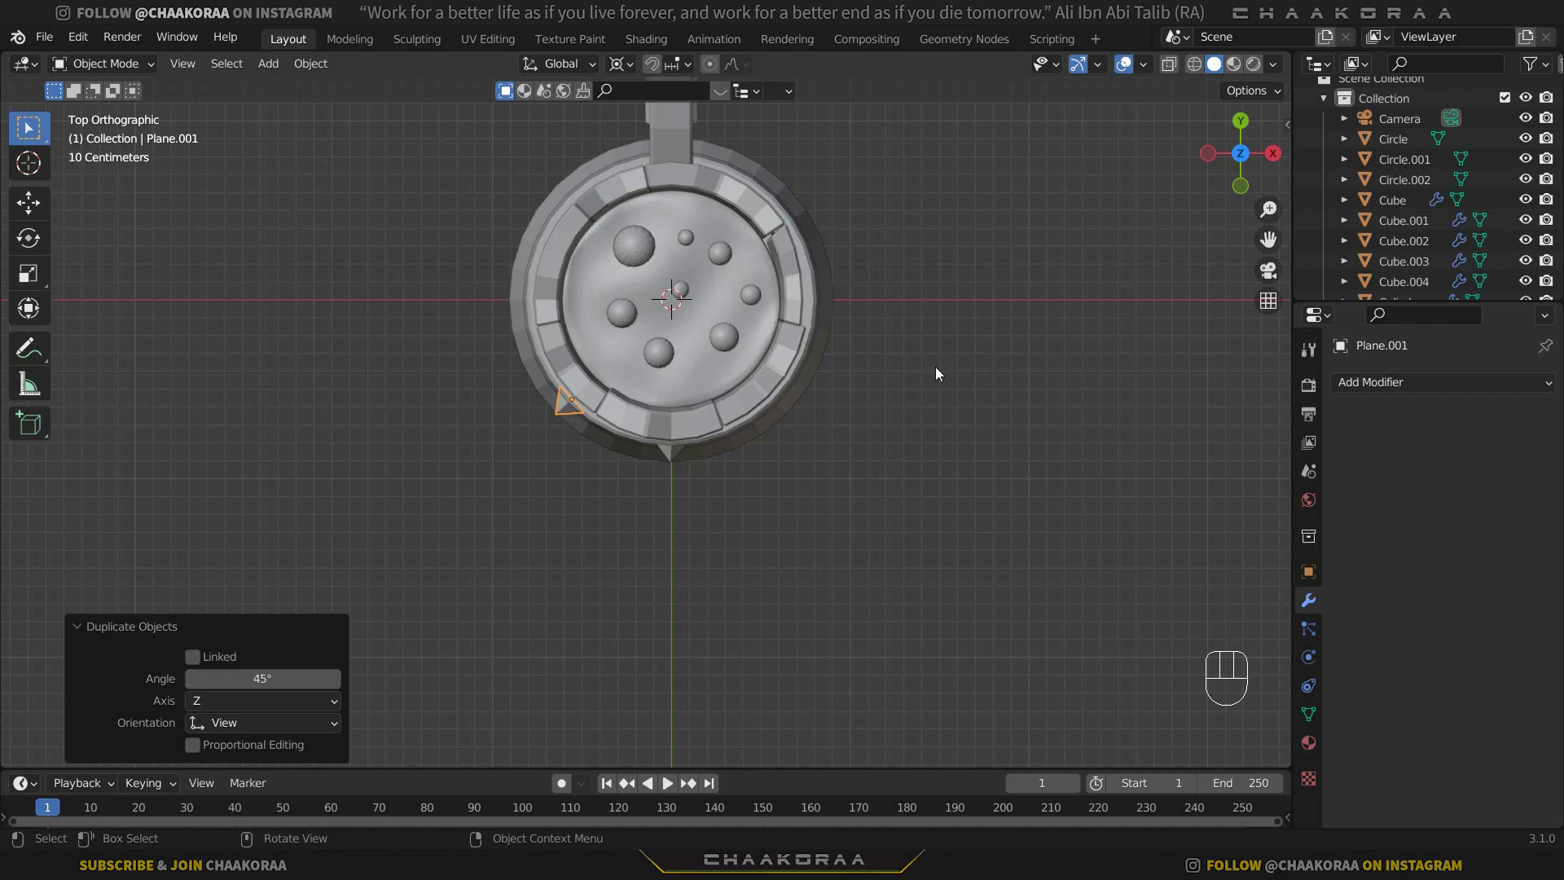
Repeat the 45° duplication six more times so eight studs ring the upper band.
key(shift)
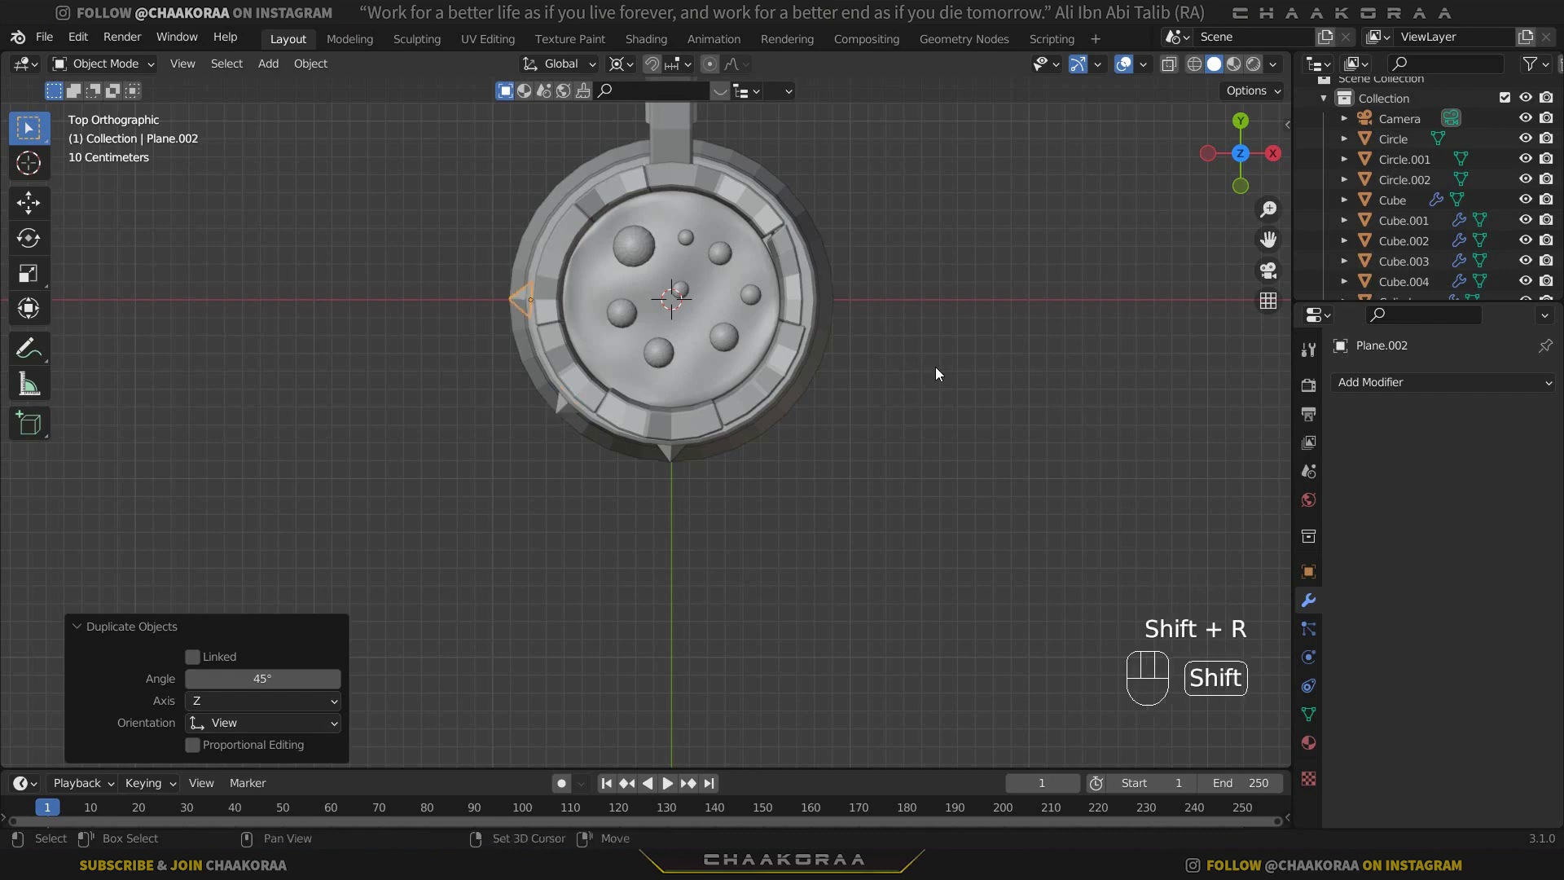
key(shift+r)
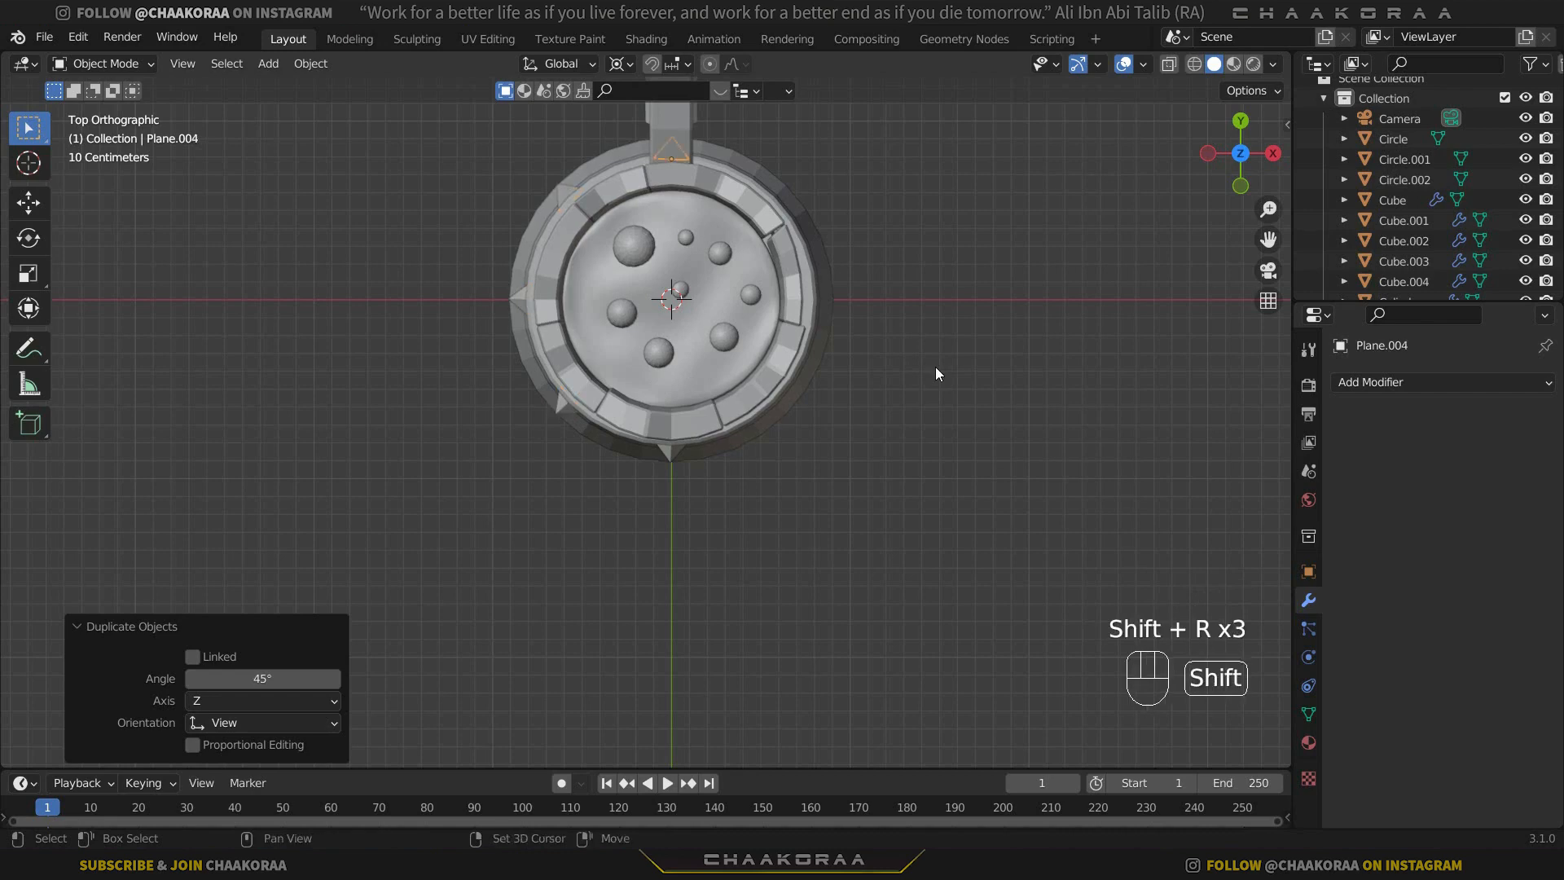
key(shift+r)
key(shift+r)
key(shift+r)
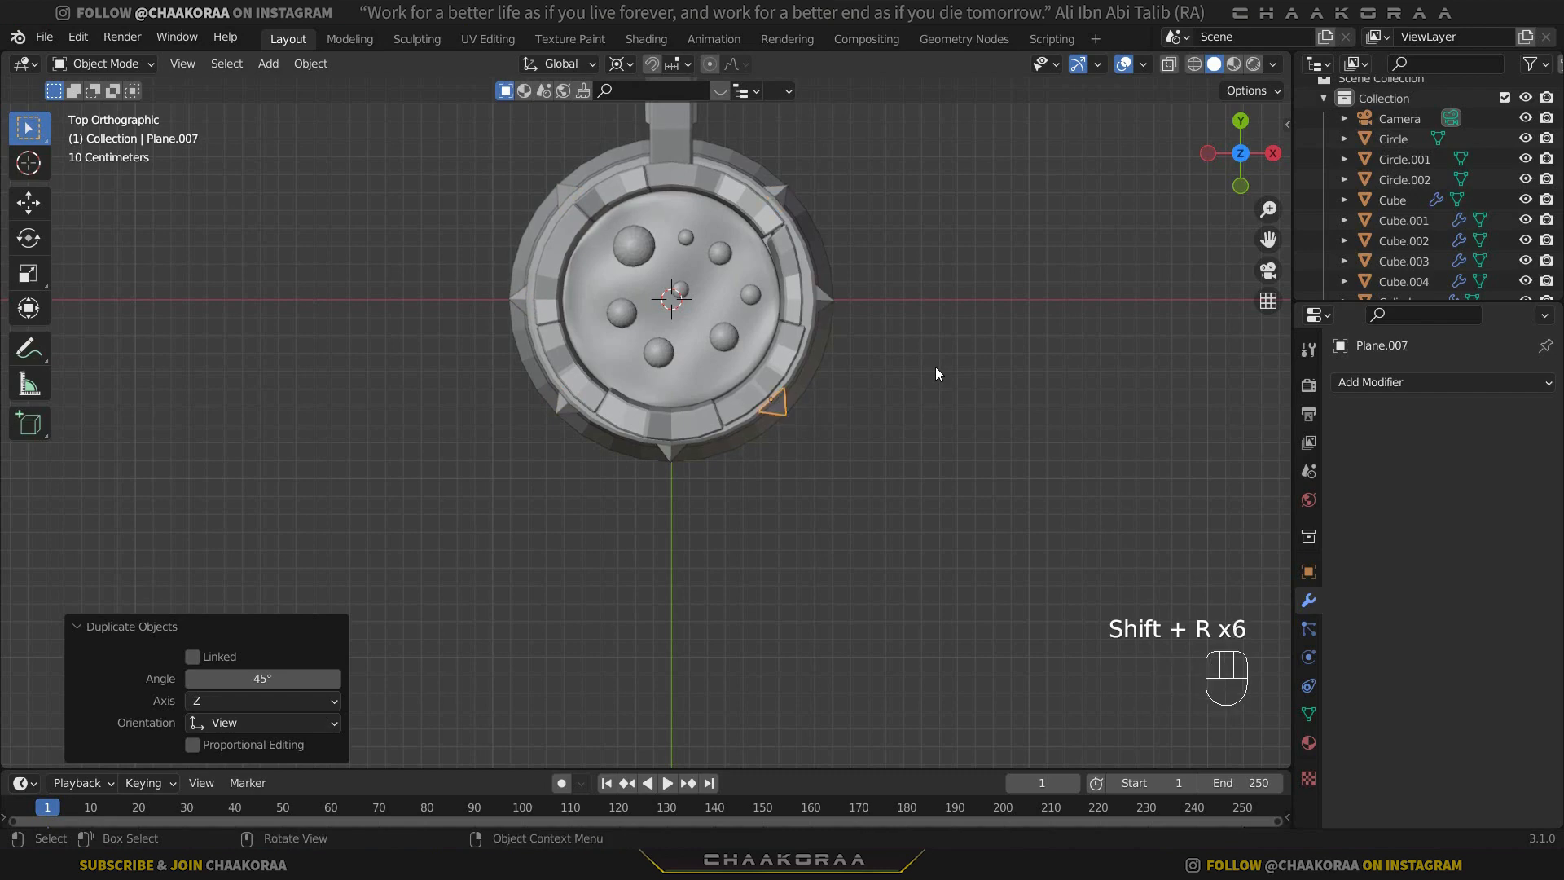
Select all the upper band studs and duplicate them about 0.86 m down along Z onto the lower band.
middle_drag(682, 347, 672, 425)
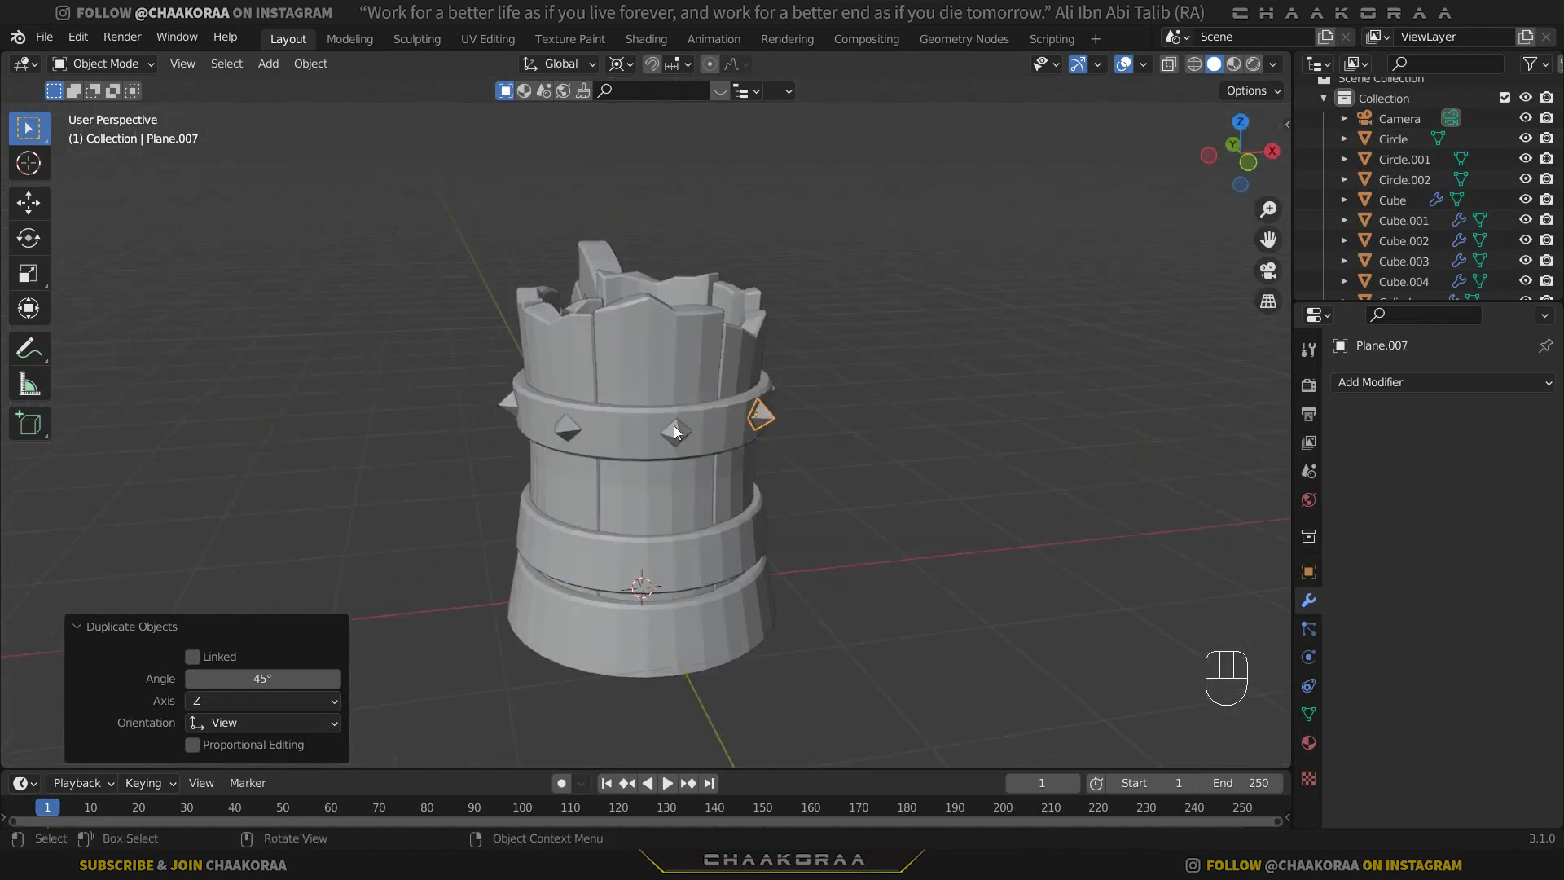
click(672, 430)
shift+click(566, 427)
shift+click(508, 405)
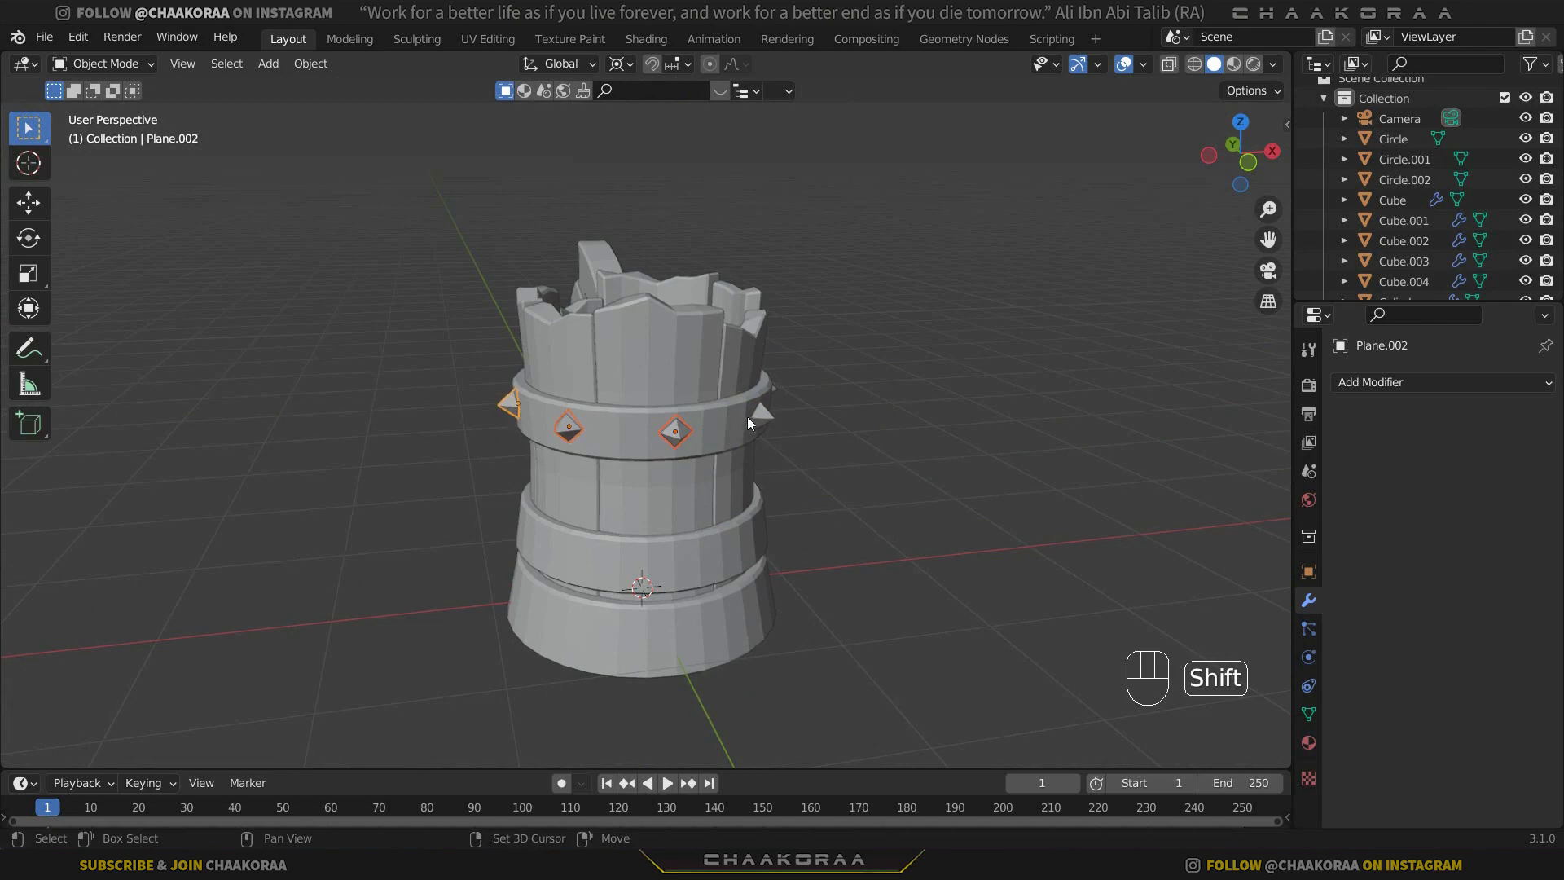
middle_drag(817, 417, 720, 451)
shift+click(863, 391)
shift+click(873, 359)
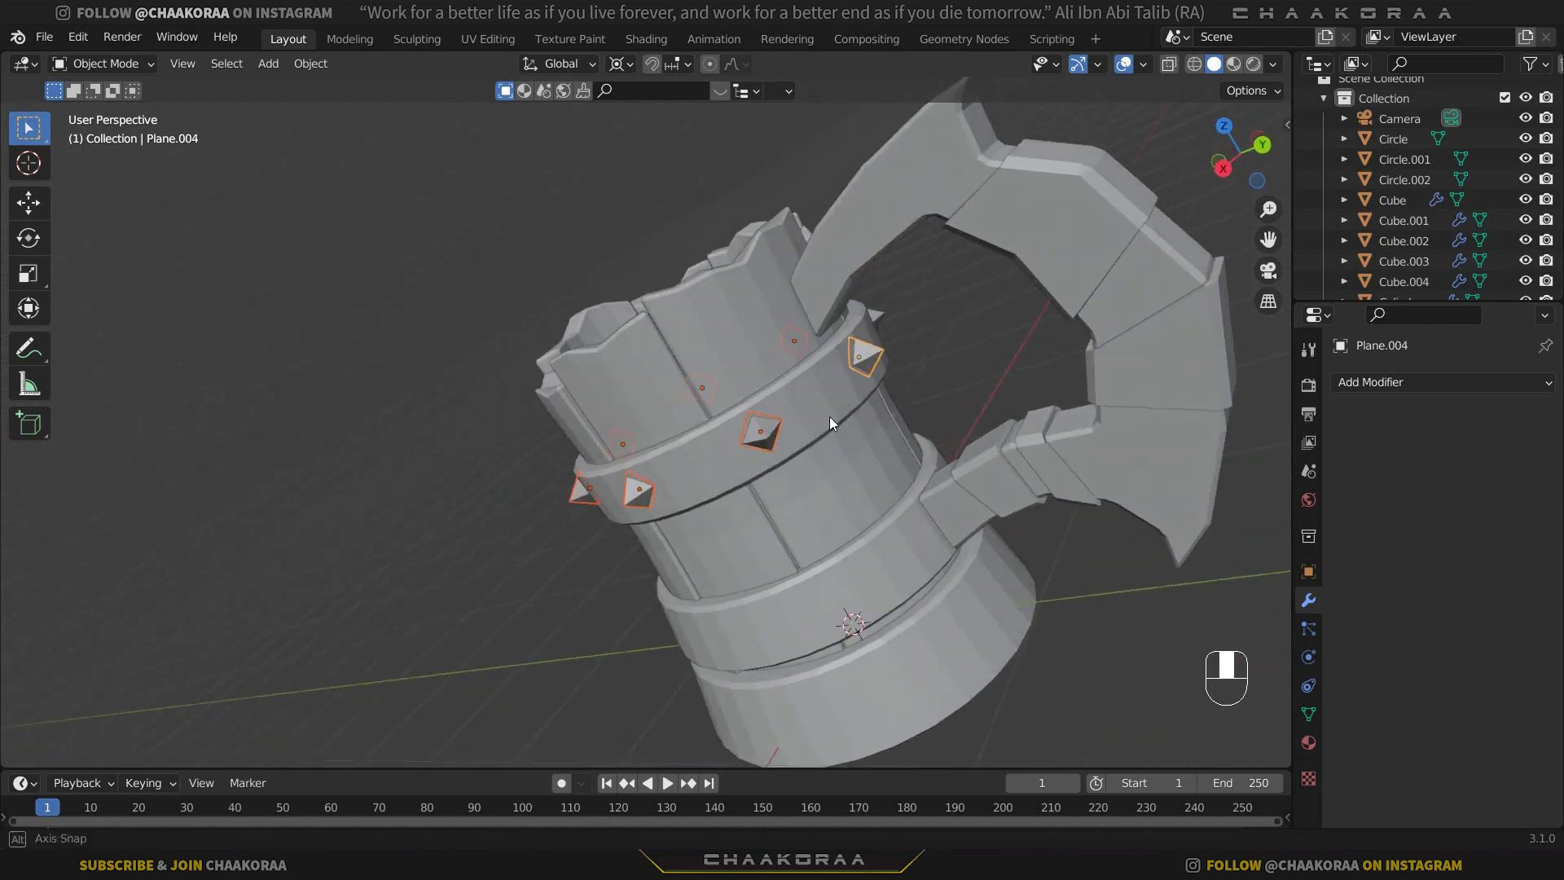
middle_drag(829, 417, 678, 504)
key(shift+d)
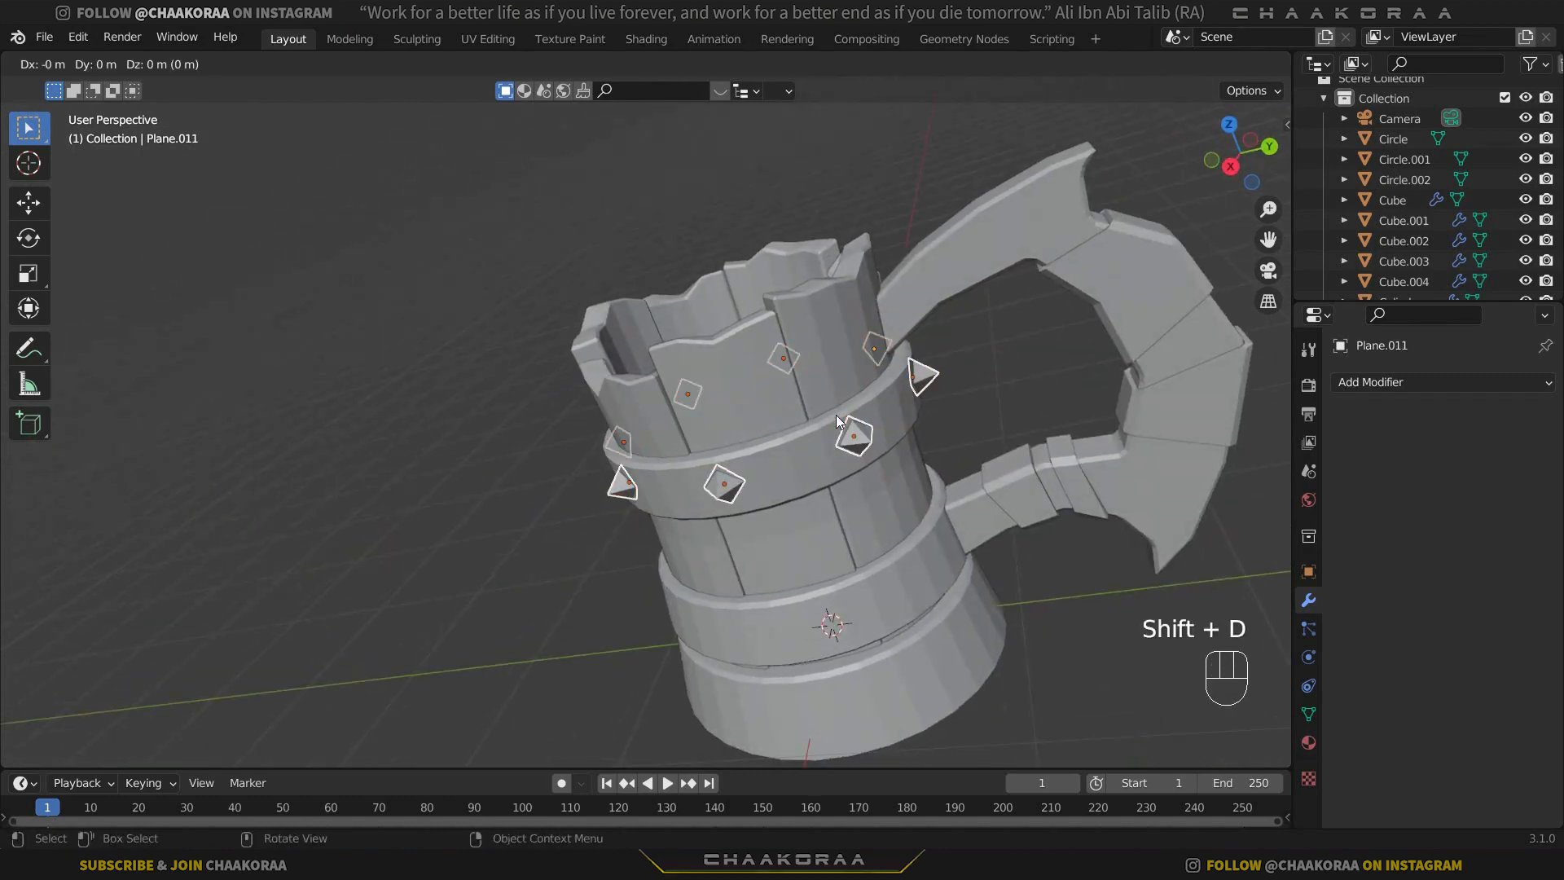
key(z)
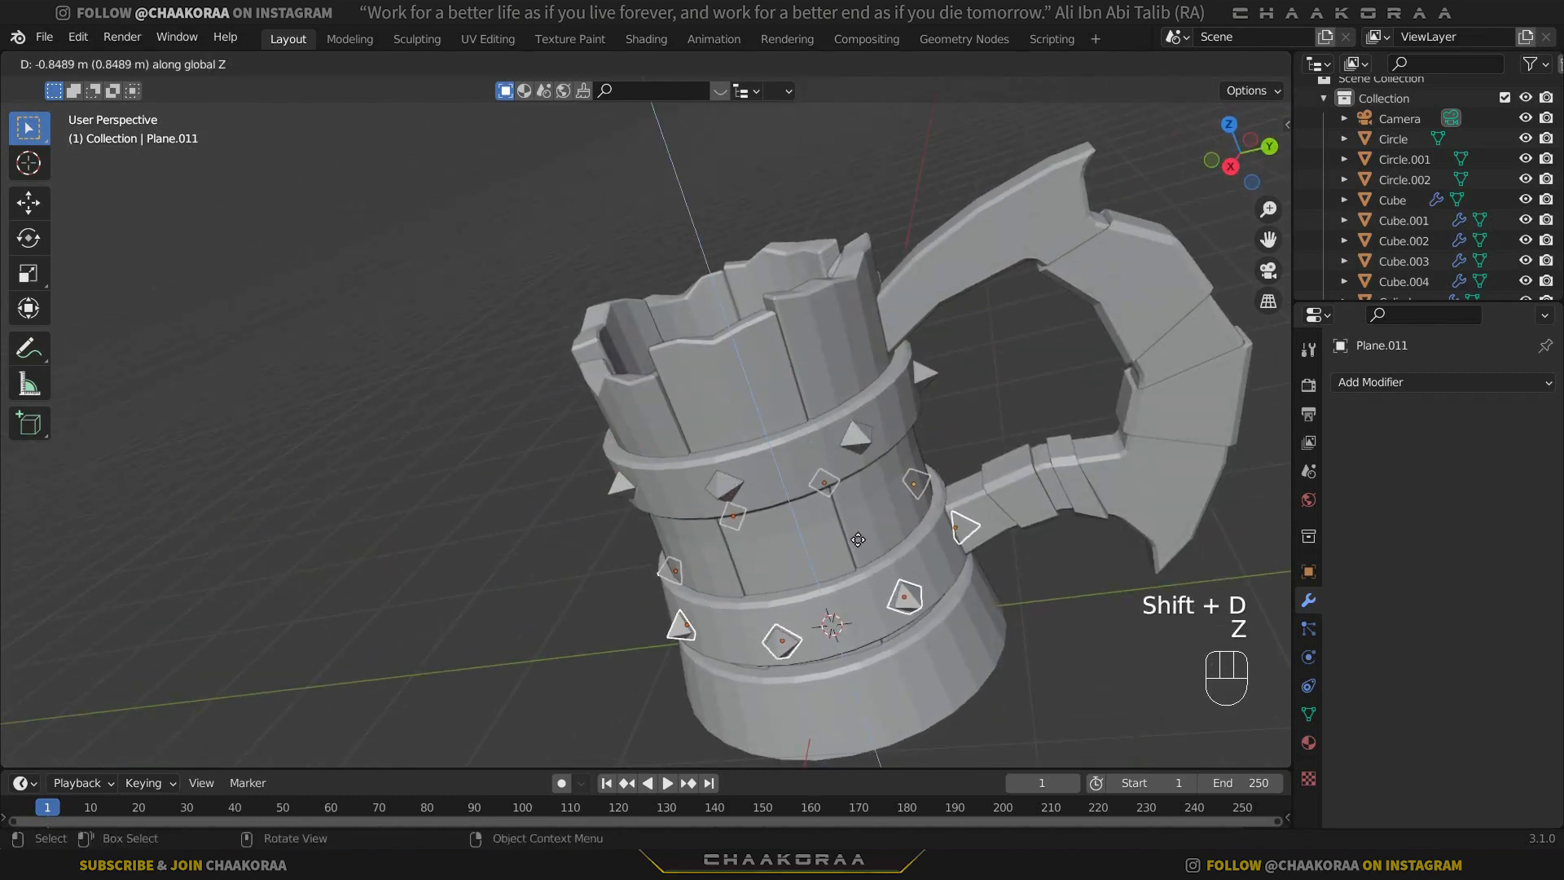
click(857, 539)
Rotate the lower band studs -27° about the global Z axis to stagger them against the upper ones.
middle_drag(870, 526, 765, 528)
key(r)
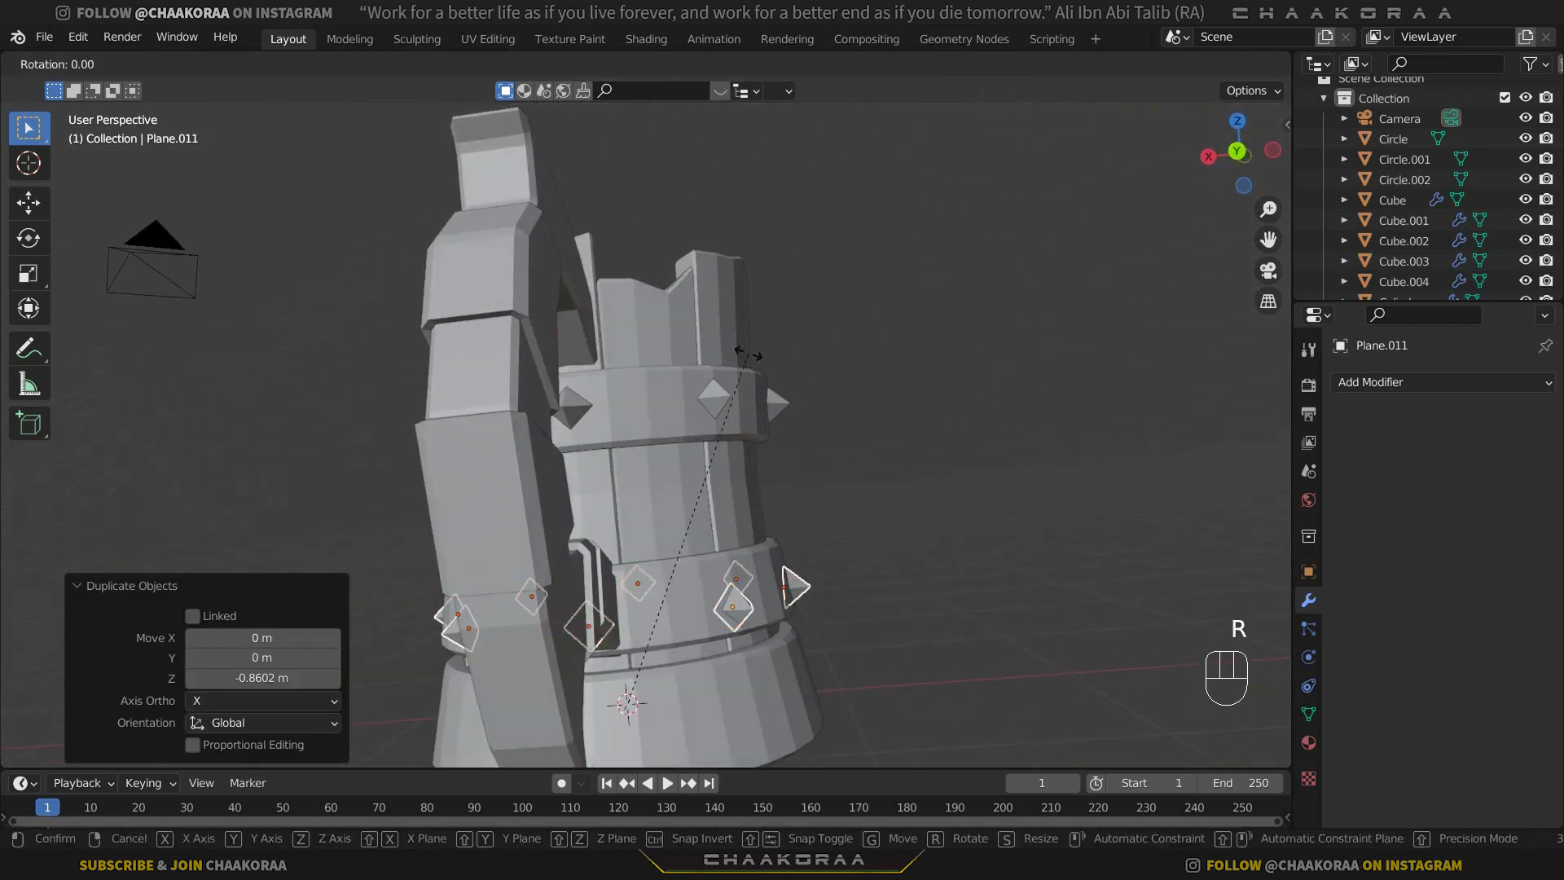
key(z)
click(975, 382)
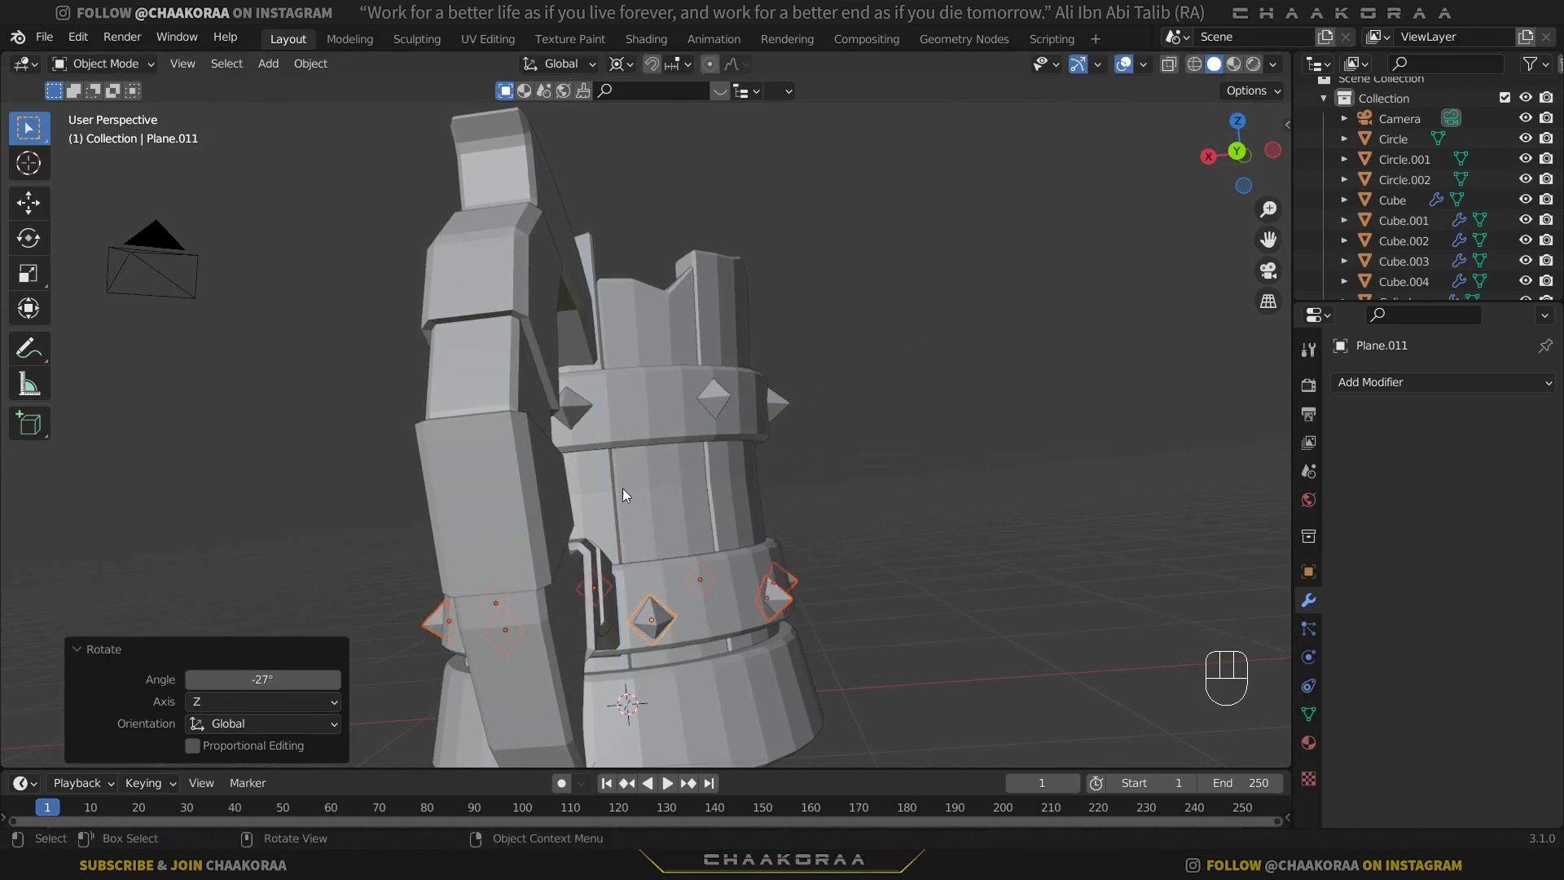
Raise the lower studs about 0.049 m along Z, and set the transform pivot point to Median Point.
middle_drag(623, 487, 868, 432)
key(g)
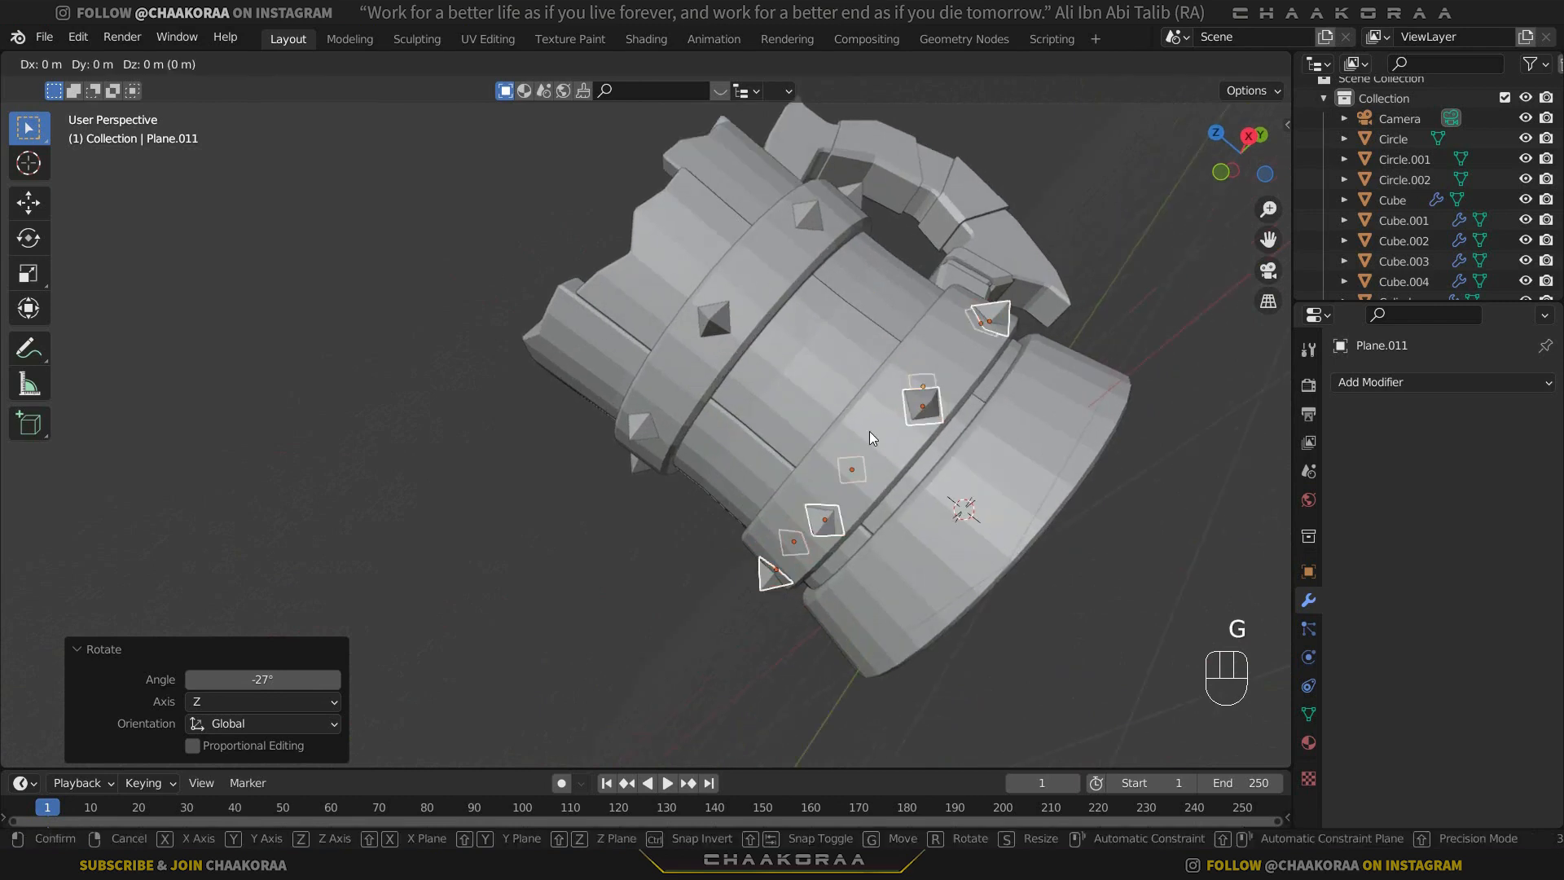
key(z)
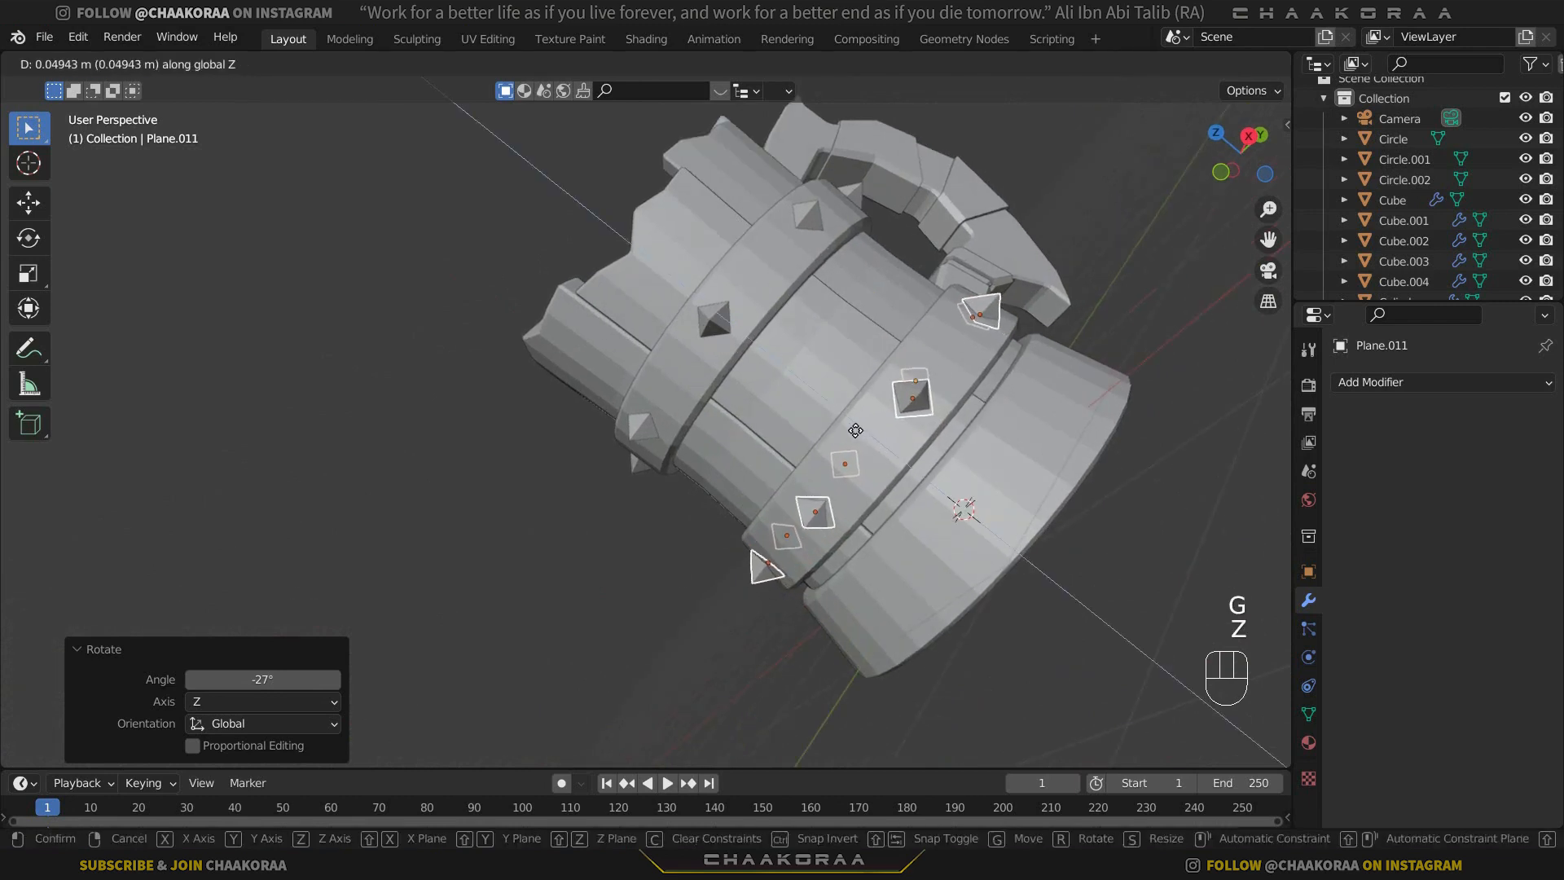
click(855, 430)
click(627, 66)
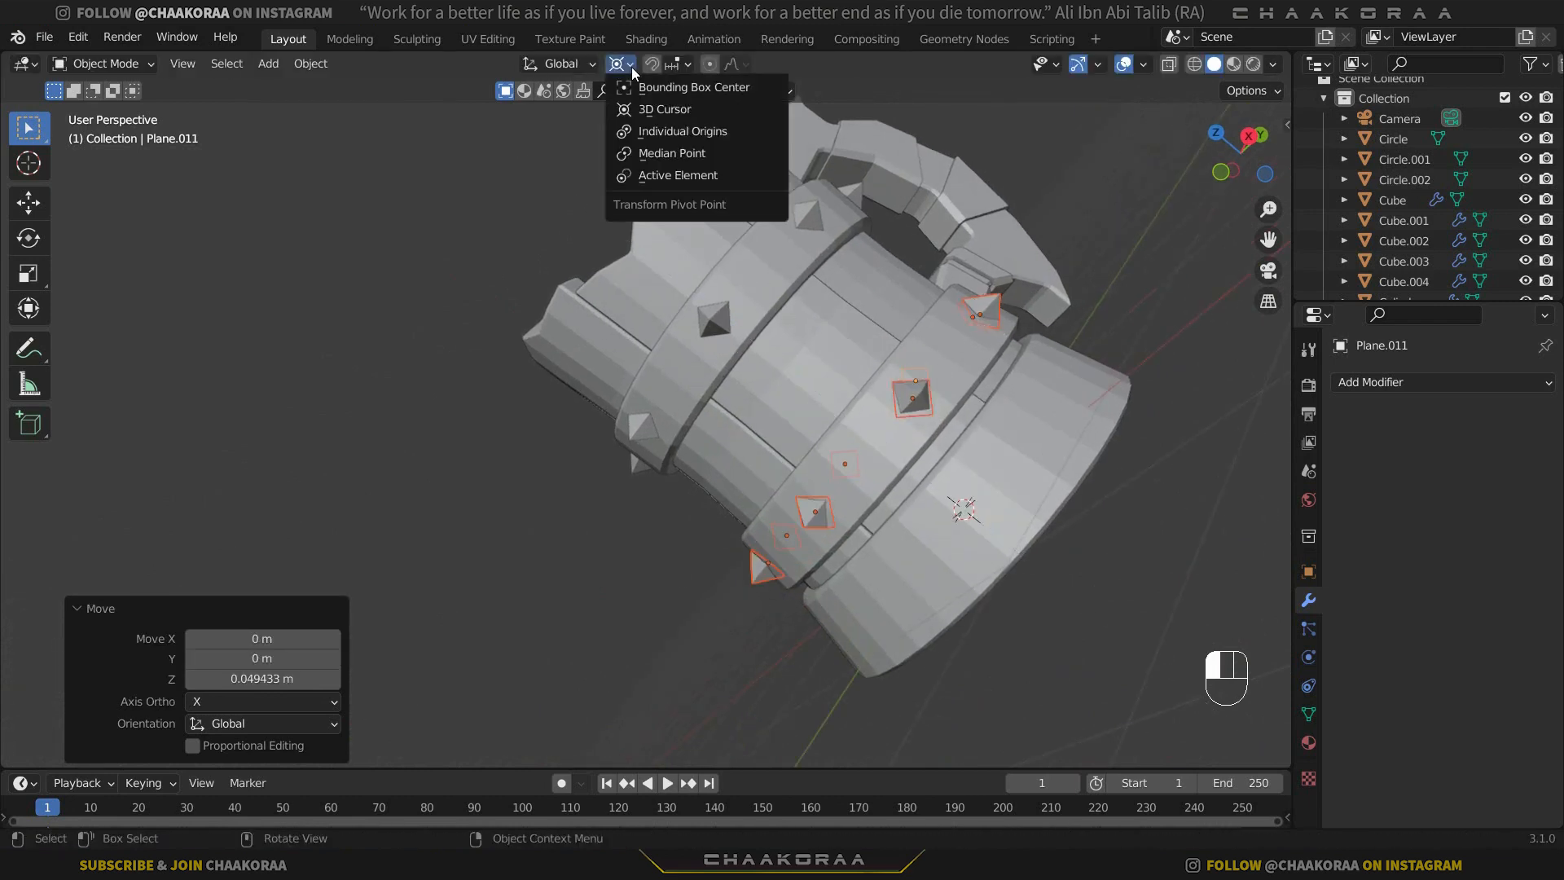
click(657, 151)
Select the mug's flared base ring and open it for mesh editing in right orthographic view.
middle_drag(468, 235, 736, 423)
drag(737, 424, 746, 419)
middle_drag(746, 419, 573, 419)
click(891, 340)
scroll(906, 375, down, 1)
key(KP_3)
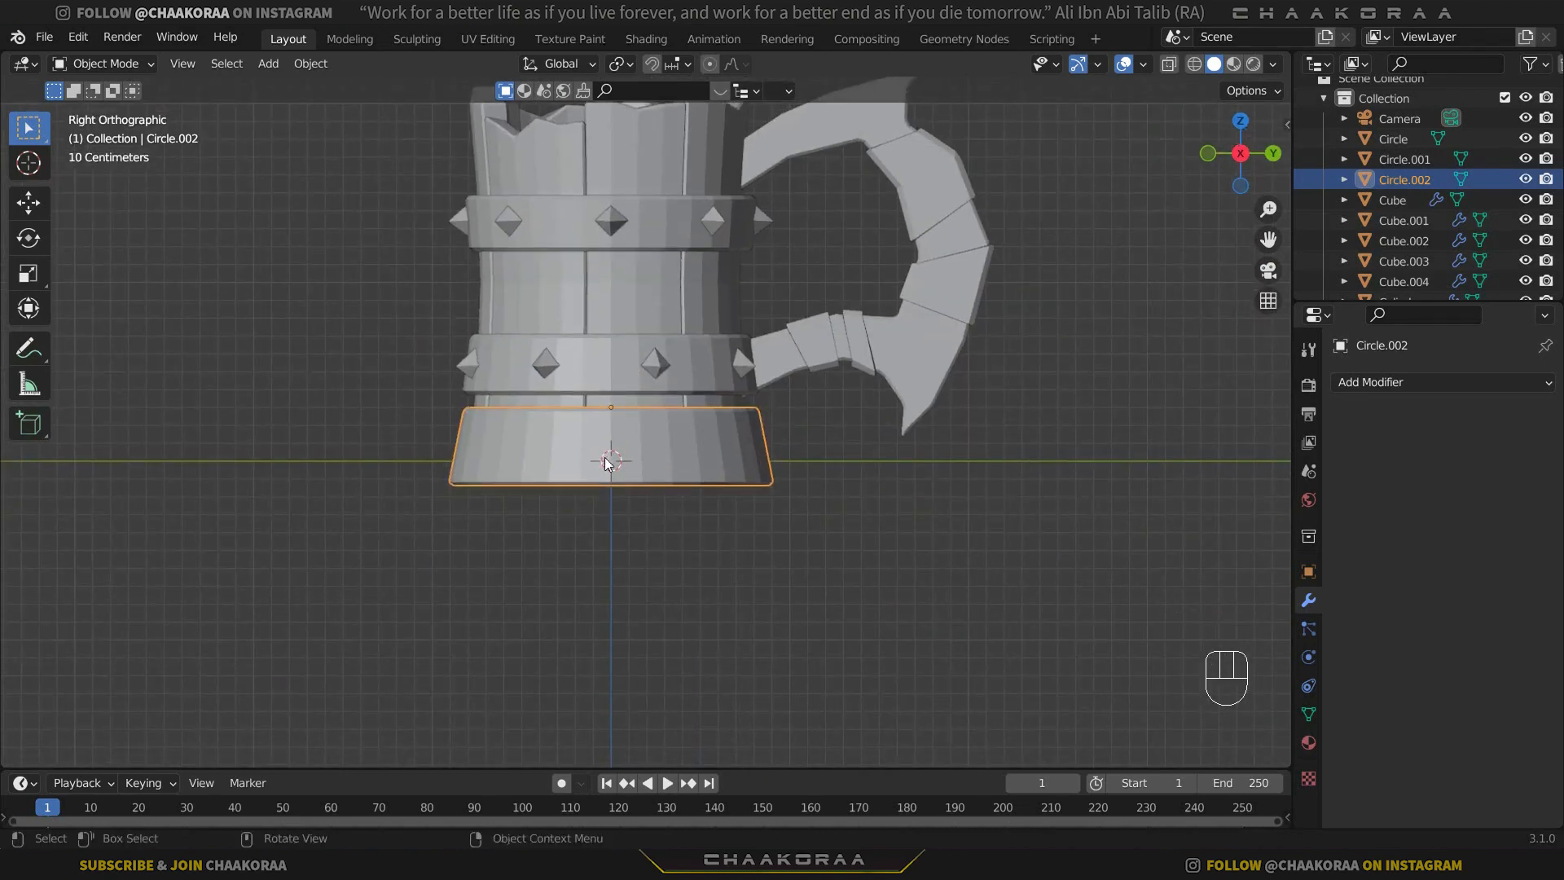
key(Tab)
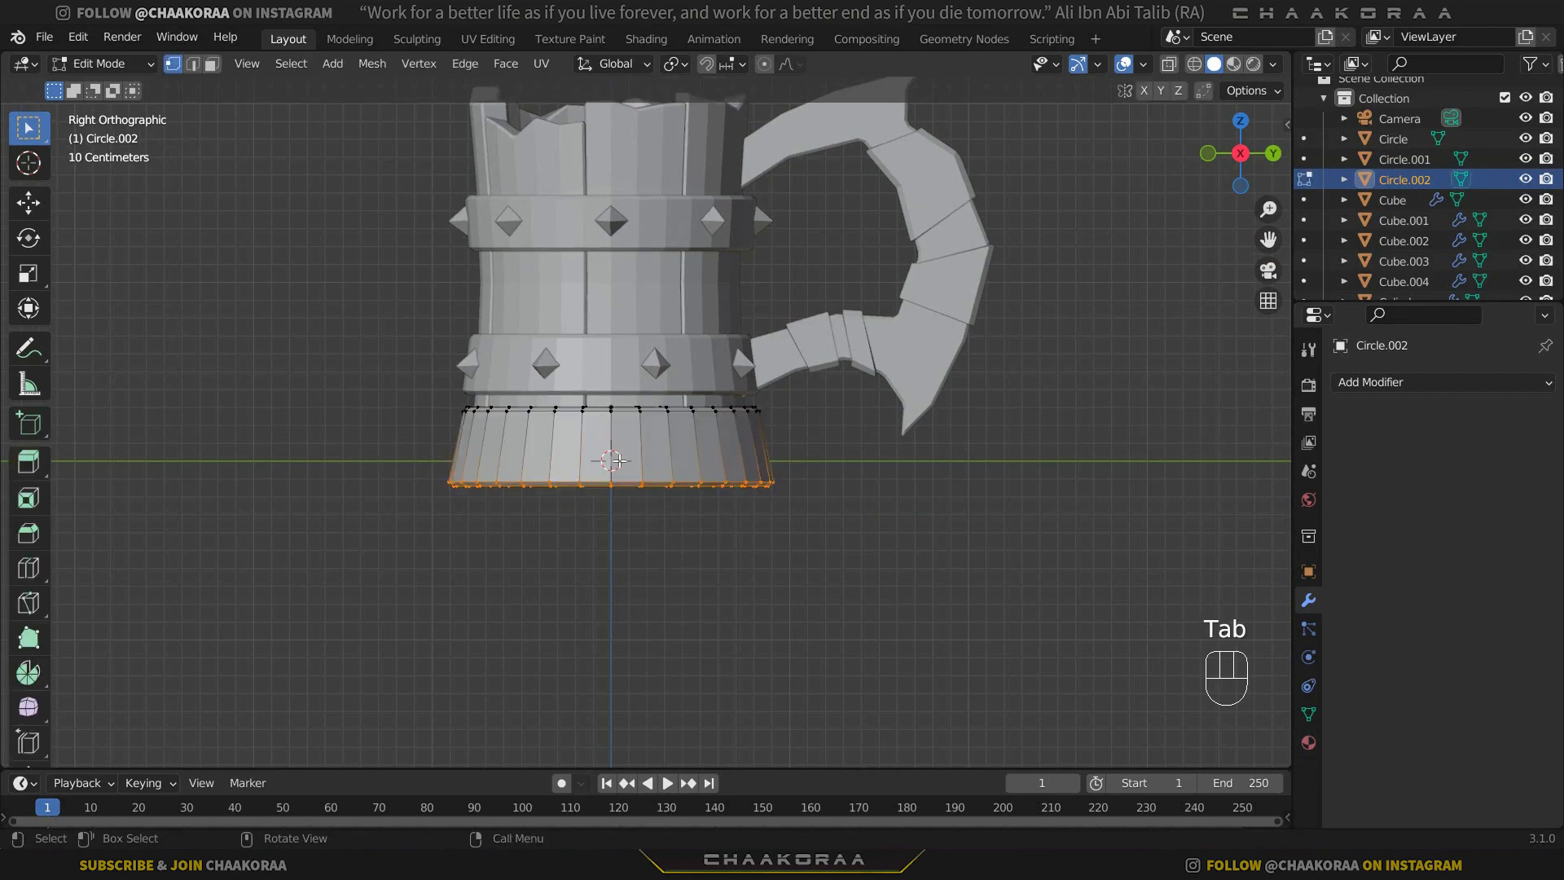
Inset the four central side faces of the base ring by about 0.064 m as one region.
scroll(624, 459, up, 2)
shift+middle_drag(631, 457, 712, 465)
scroll(714, 465, up, 2)
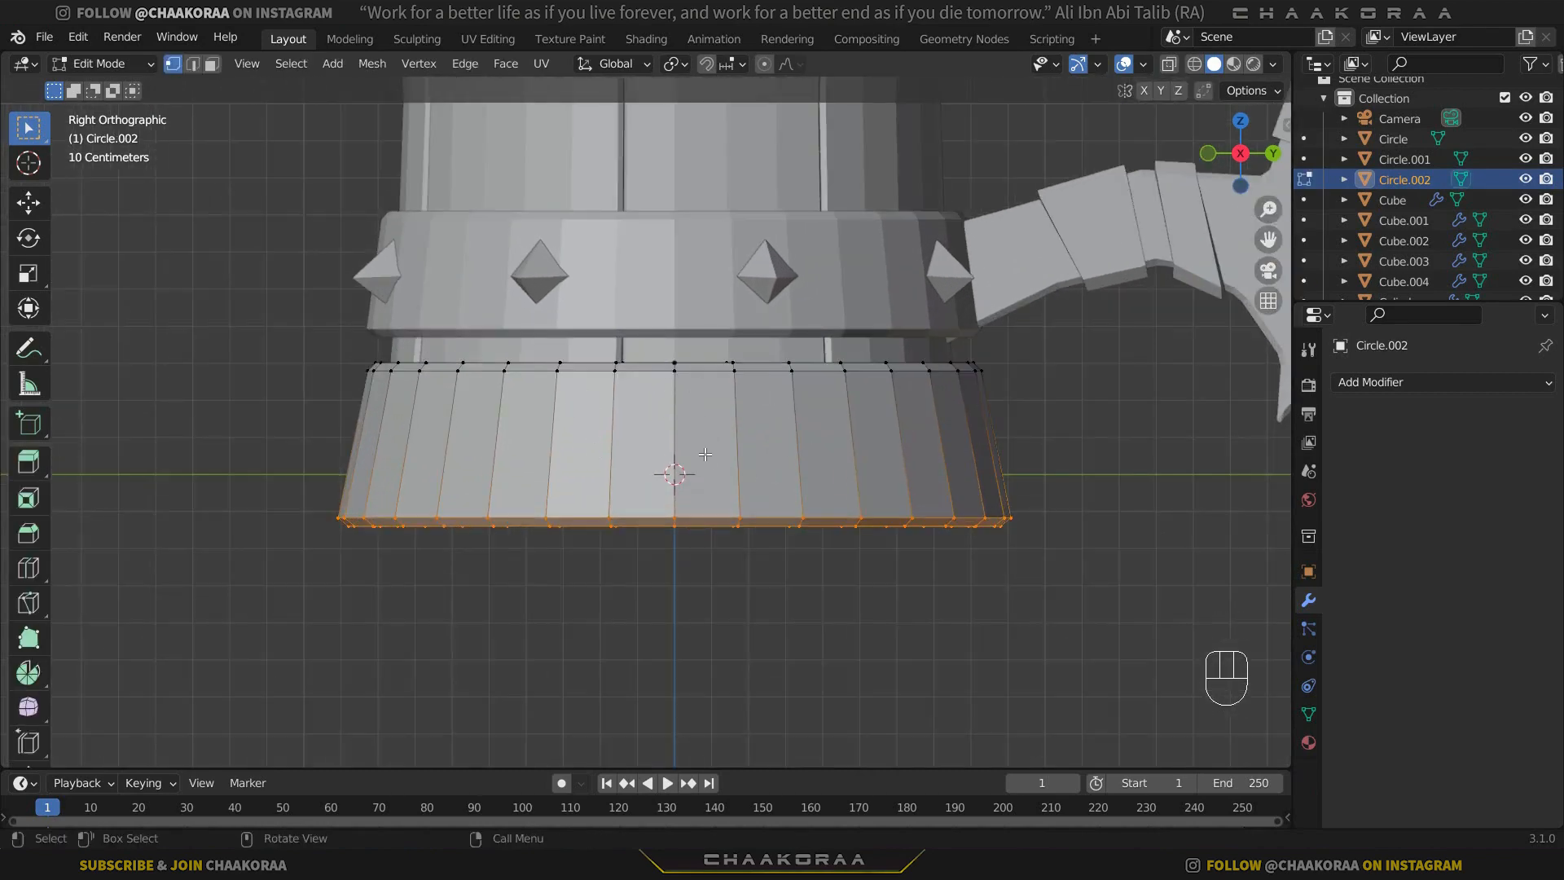
key(3)
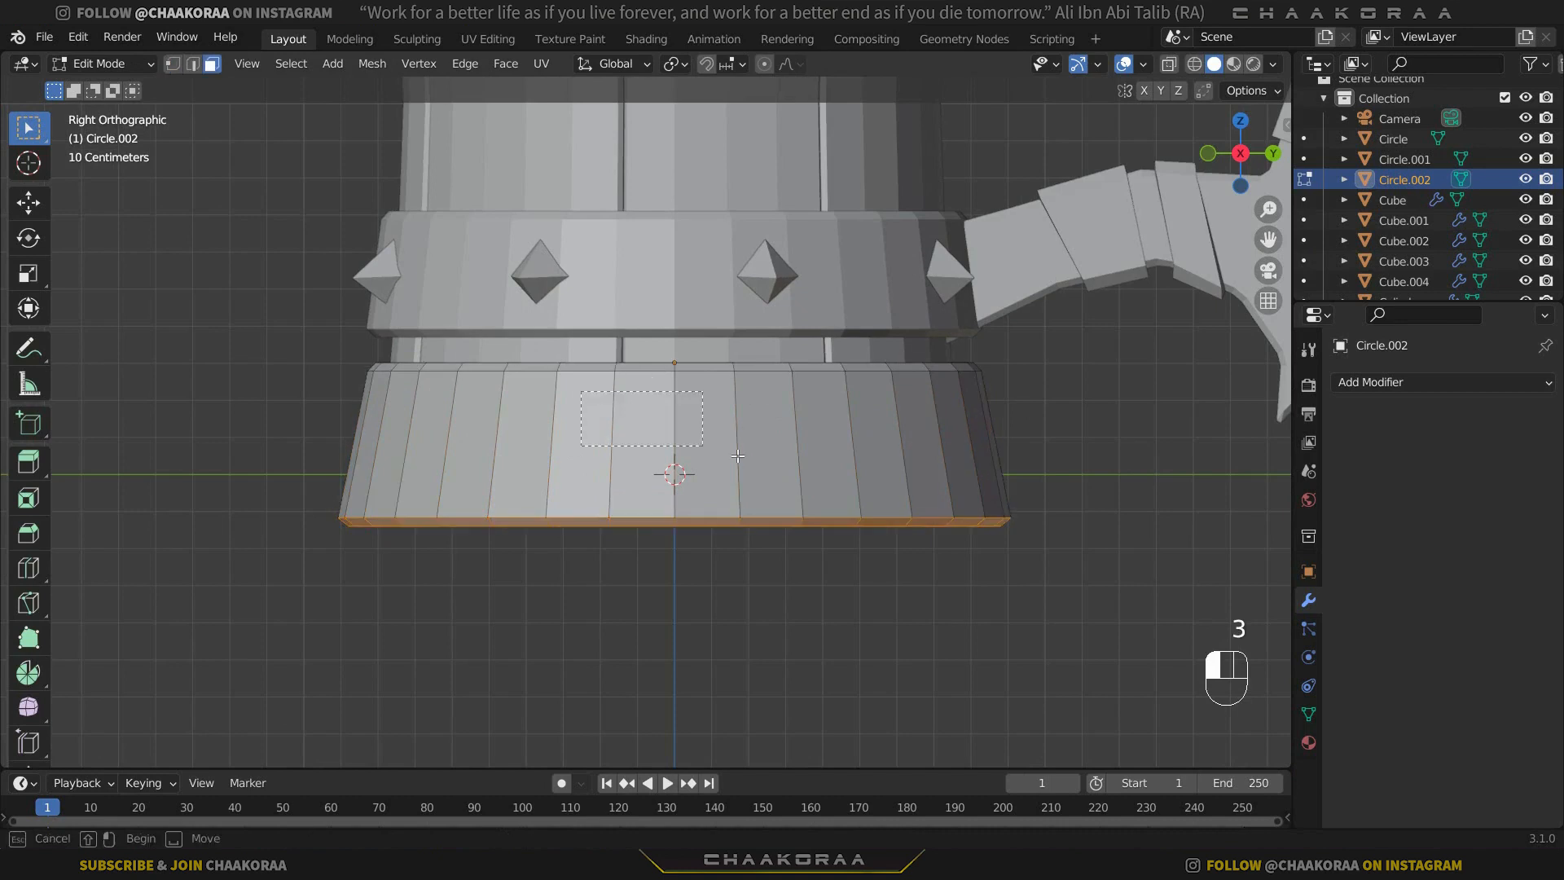
drag(759, 462, 760, 461)
scroll(833, 376, up, 2)
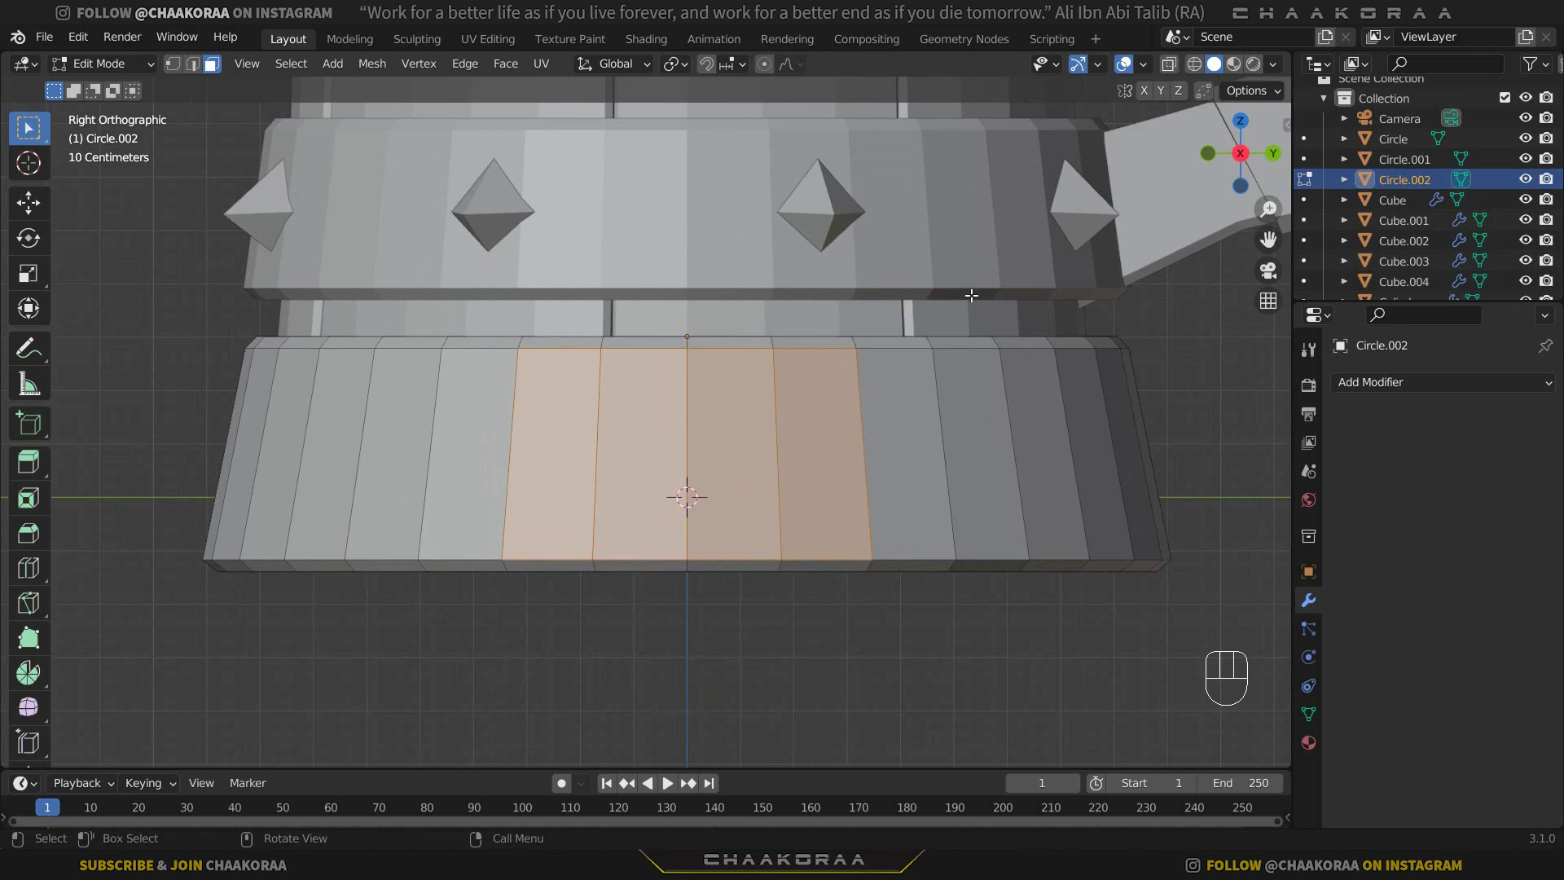
key(i)
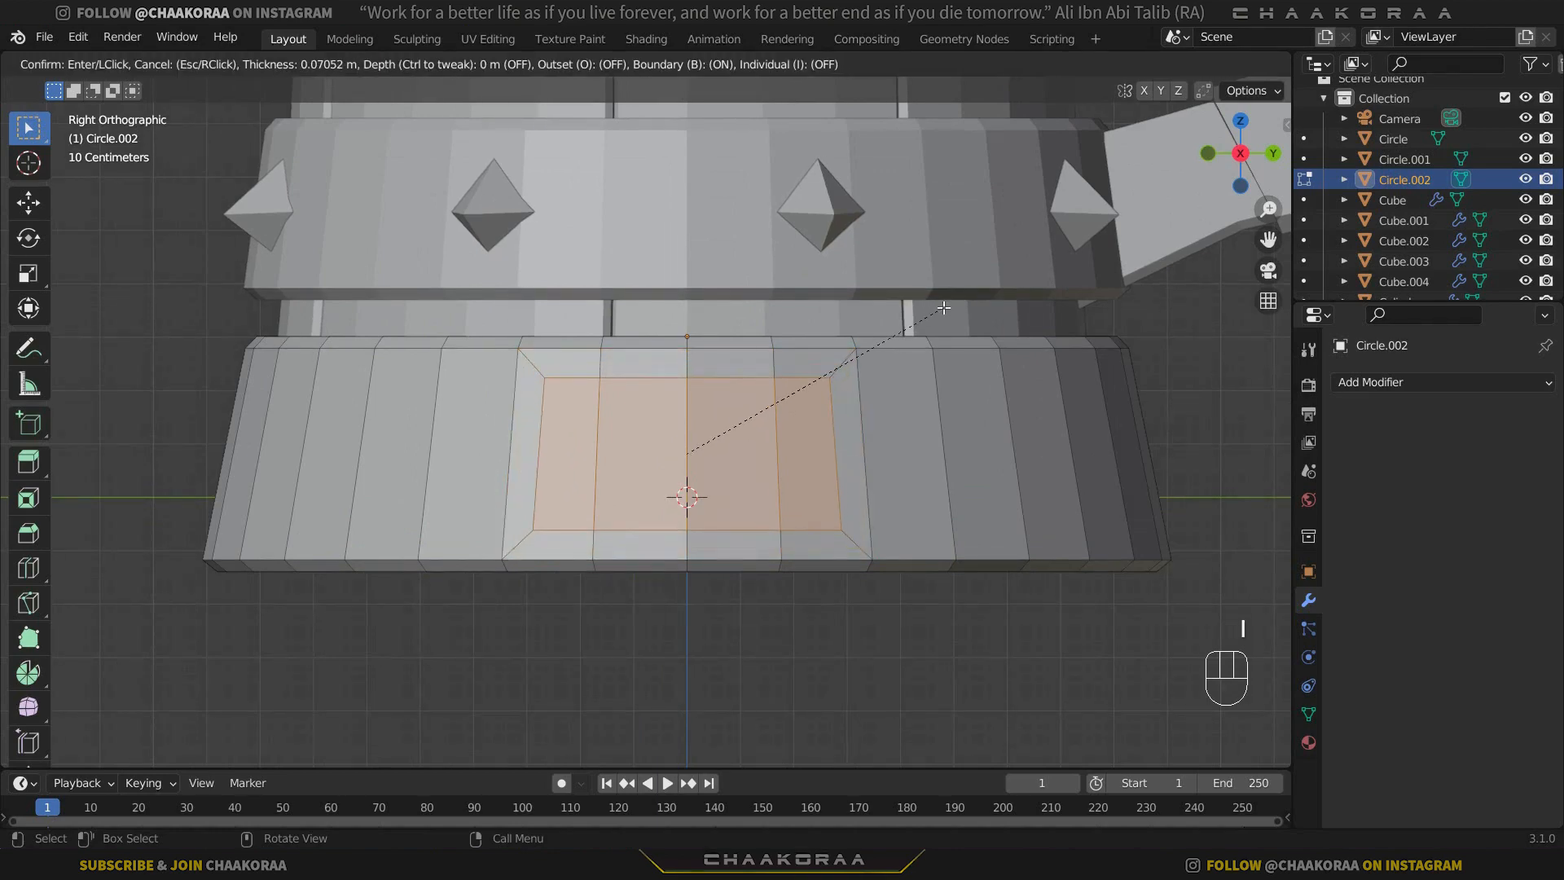
click(946, 307)
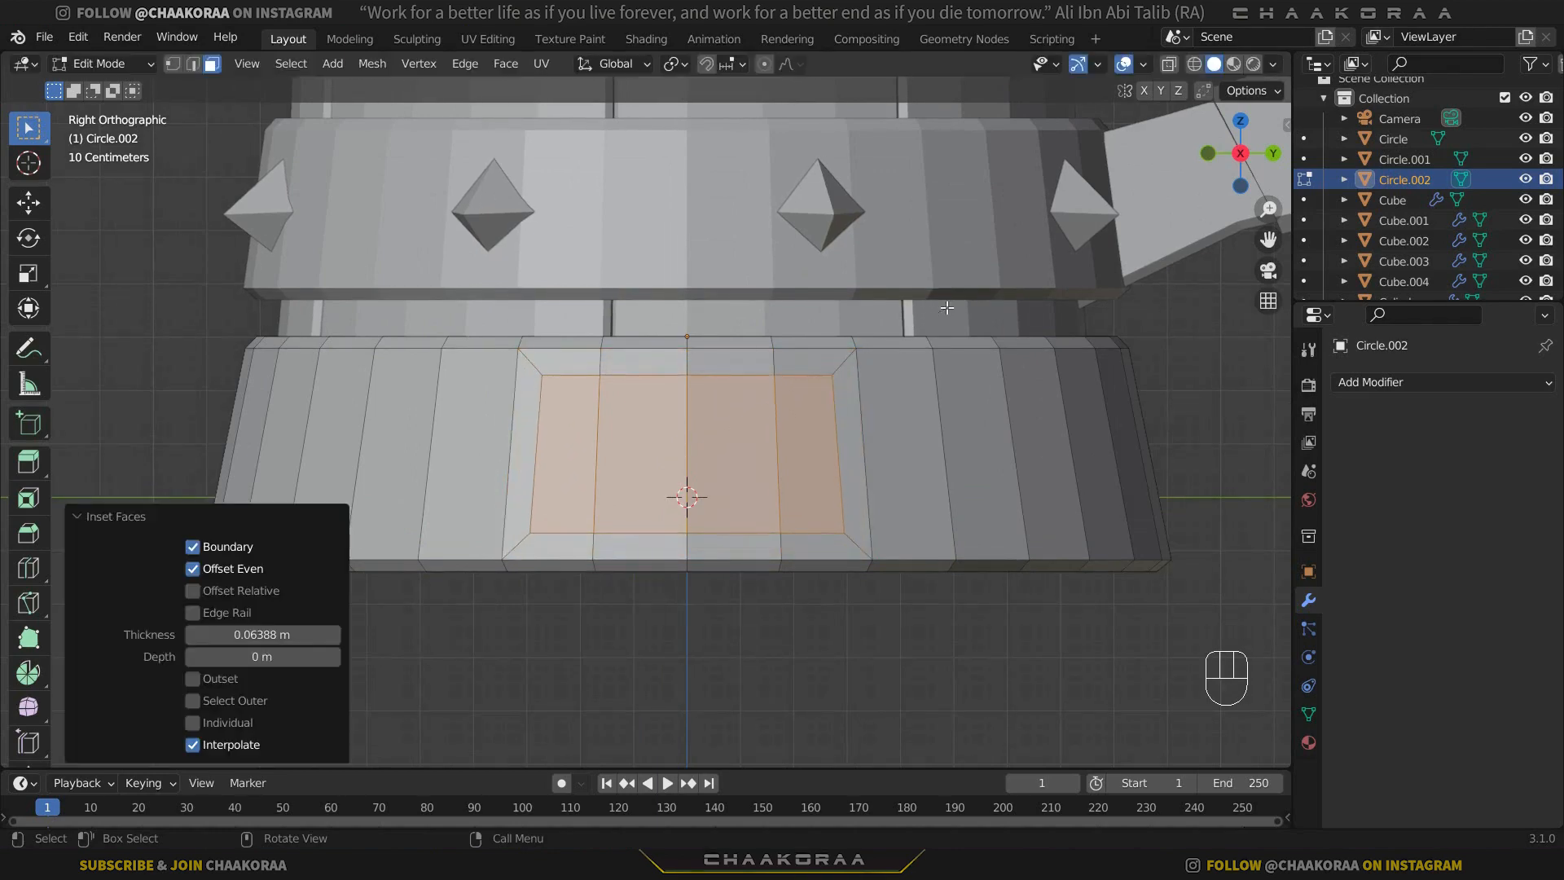
Extrude the inset base faces about 0.066 m inward and inset the recessed faces by about 0.044 m.
middle_drag(914, 373, 1036, 423)
key(e)
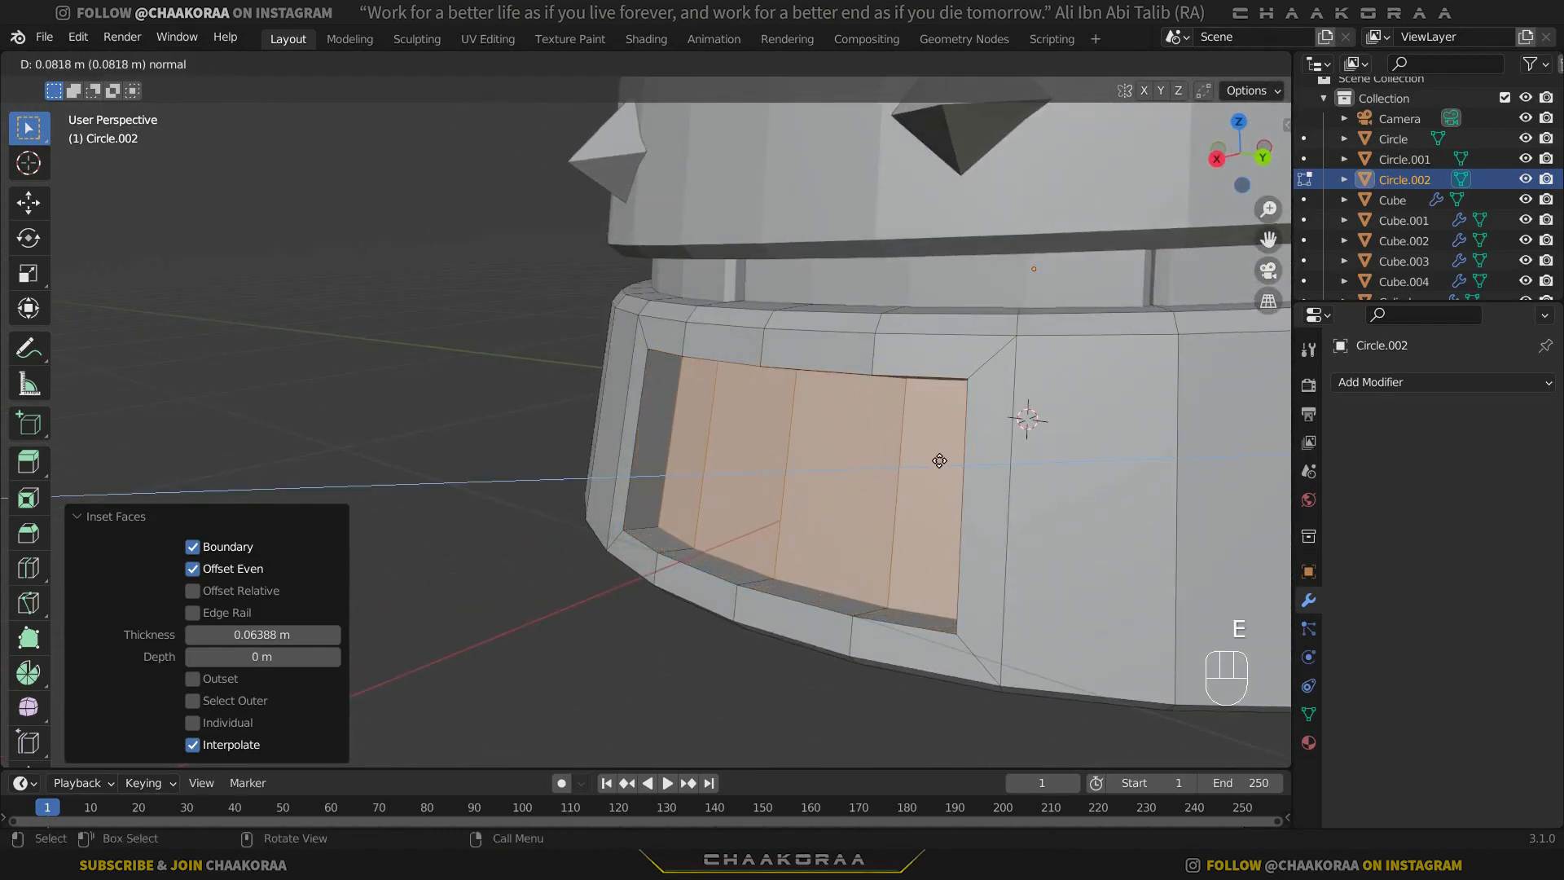
click(928, 465)
middle_drag(928, 465, 945, 455)
key(i)
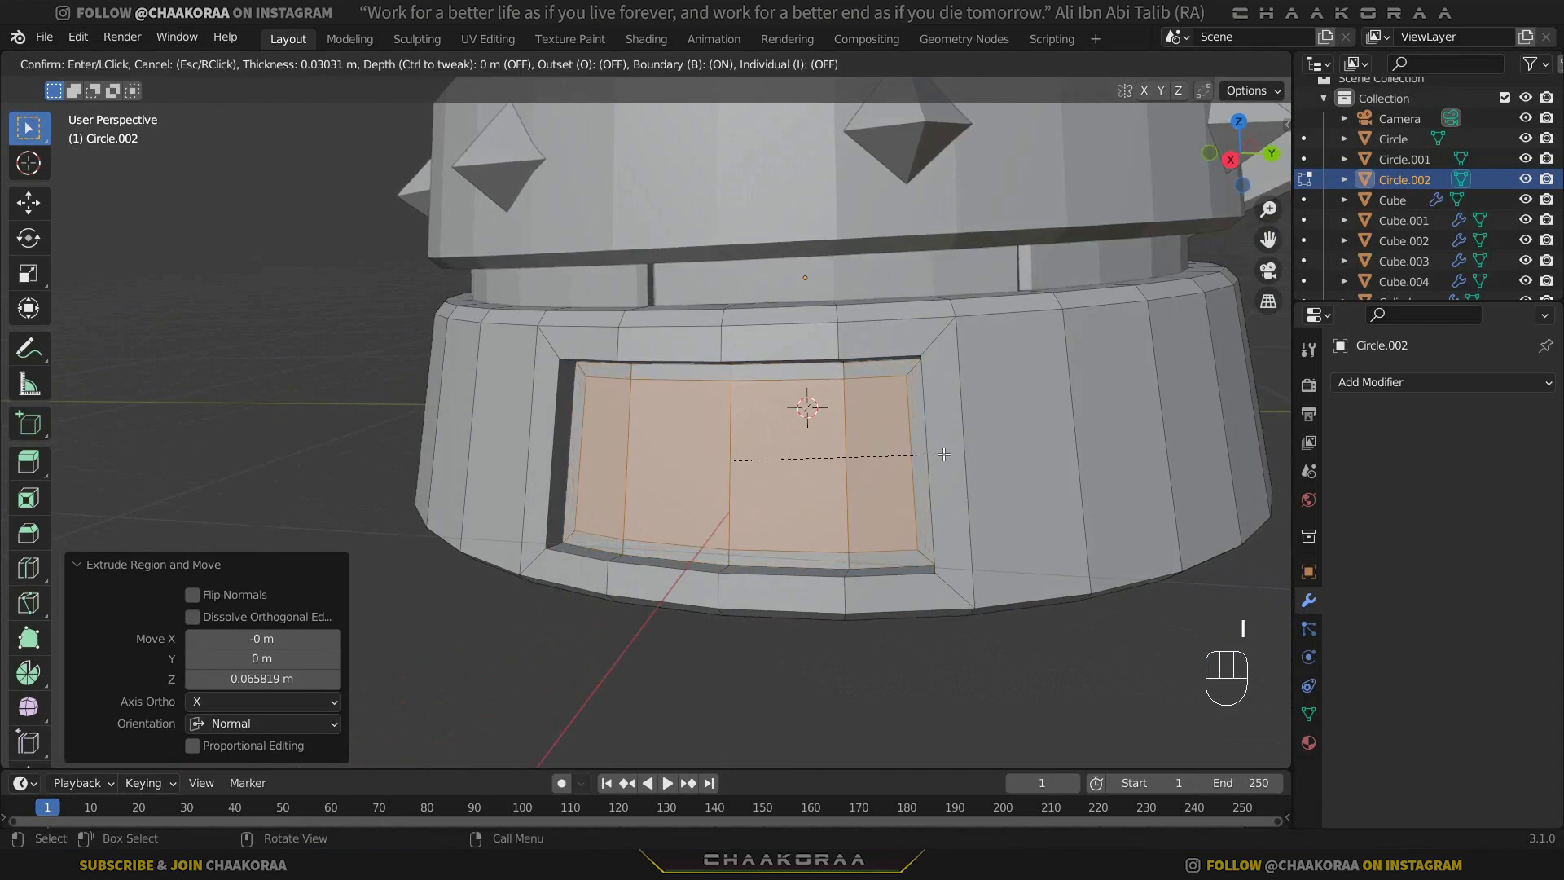
click(936, 455)
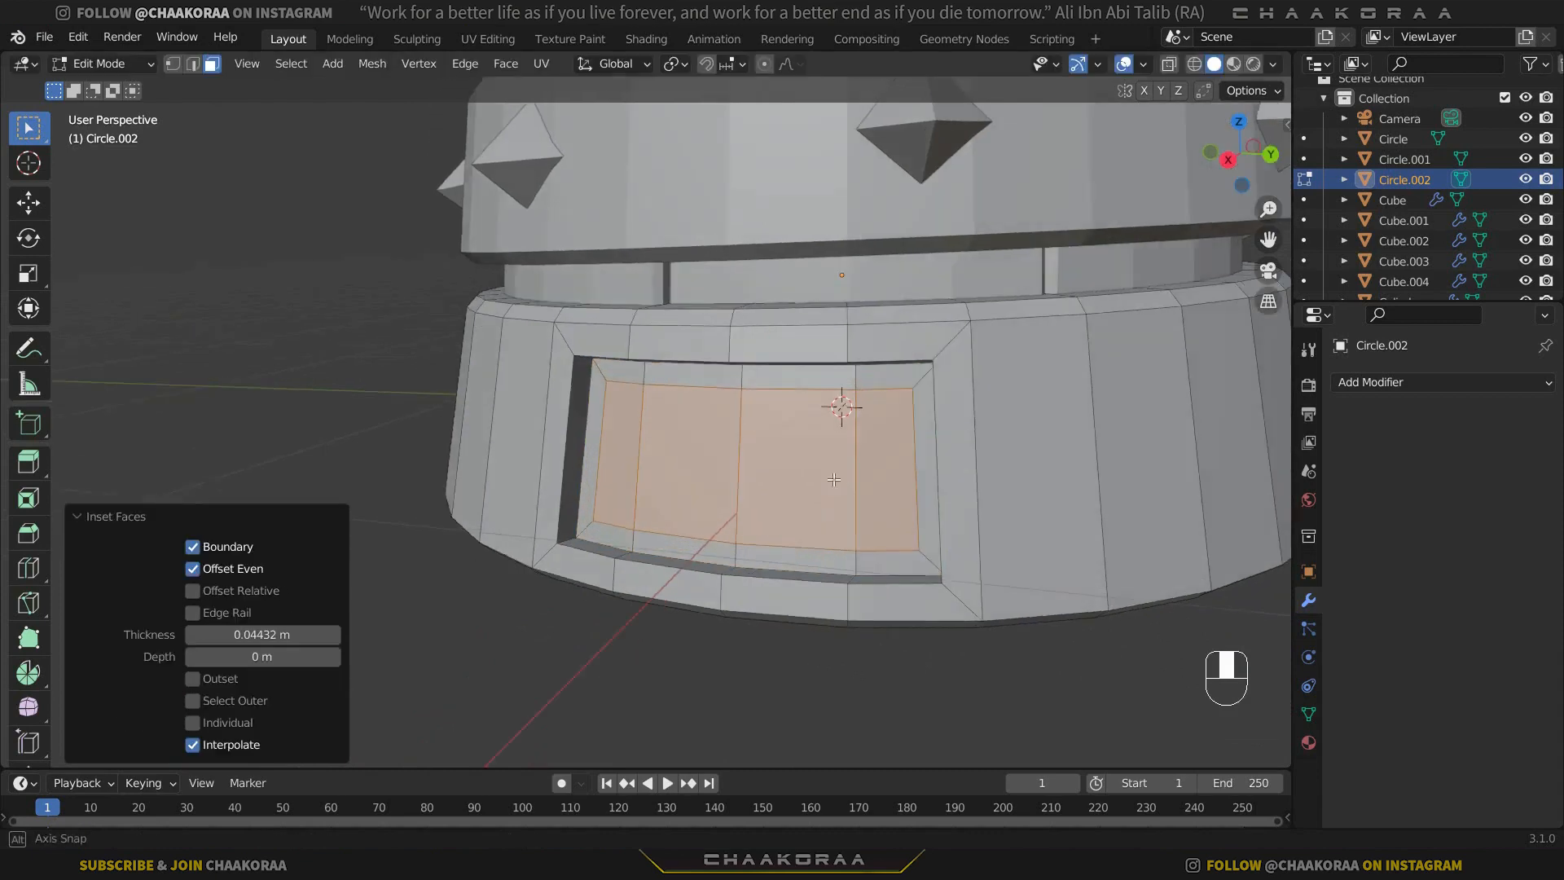
Try extruding the recessed panel faces about 0.04 m back outward.
mouse_move(936, 454)
middle_down()
mouse_move(978, 455)
mouse_move(838, 460)
mouse_move(930, 459)
middle_up()
key(e)
click(981, 444)
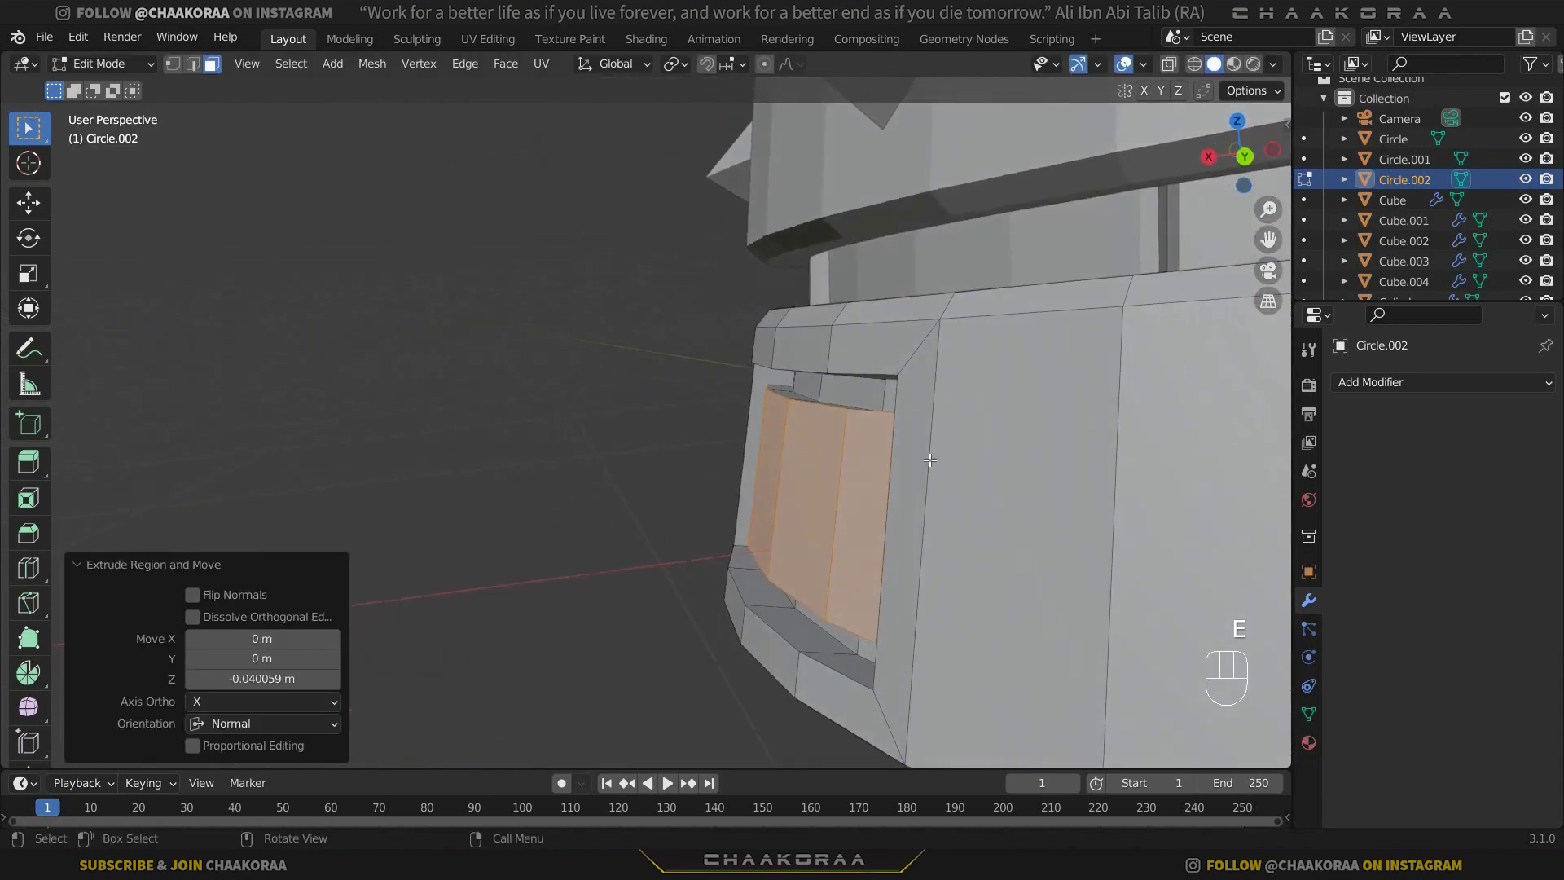
key(ctrl+z)
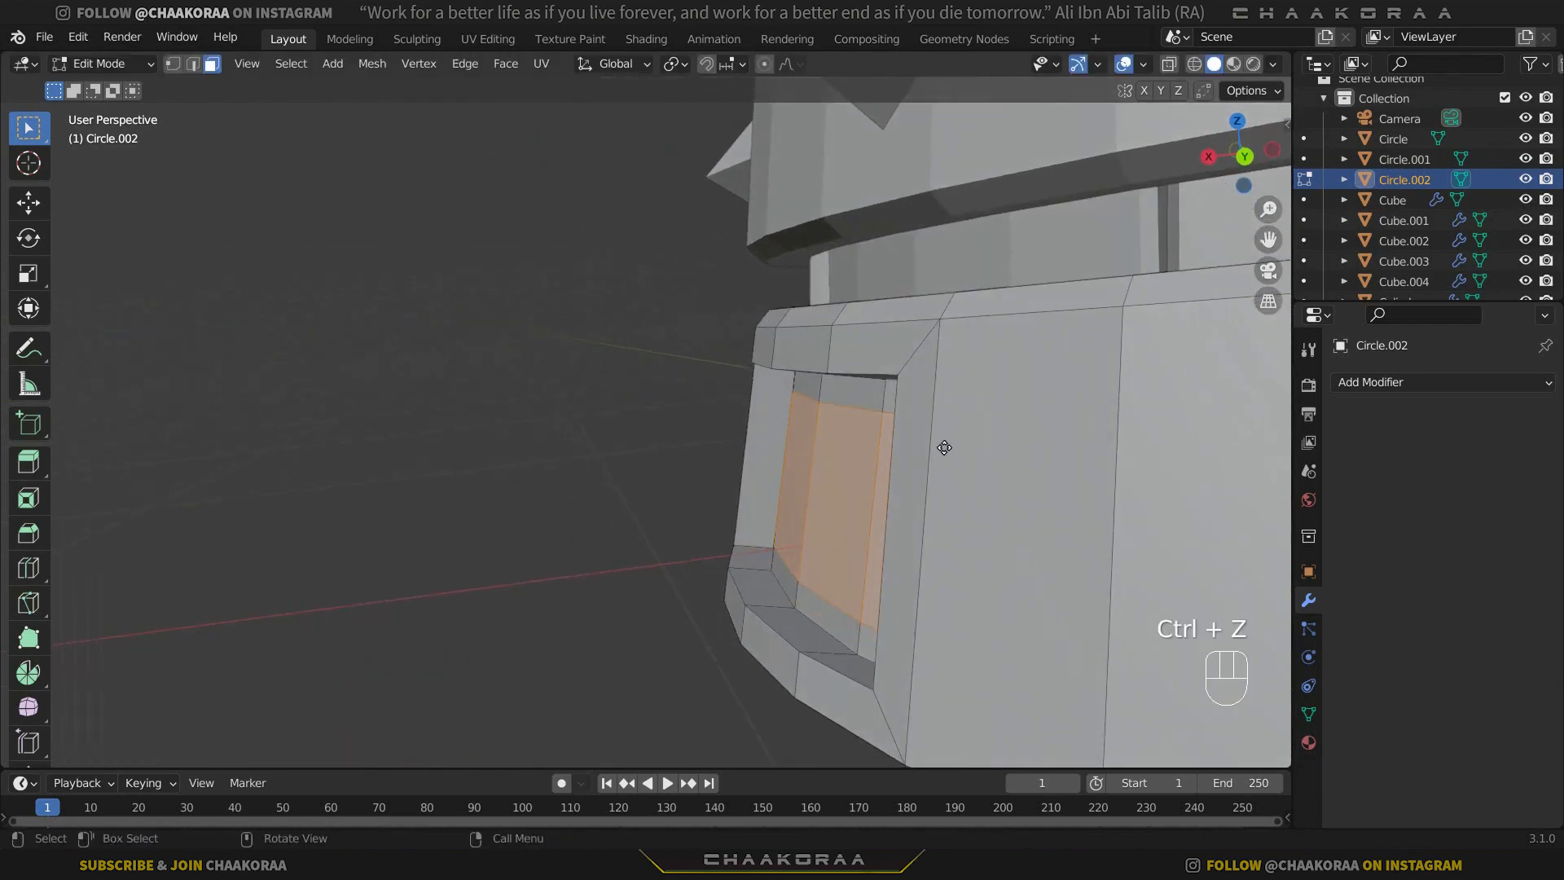
Extrude the recessed panel faces about 0.049 m outward and inset the raised faces by about 0.064 m.
key(e)
click(716, 443)
middle_drag(717, 444, 779, 376)
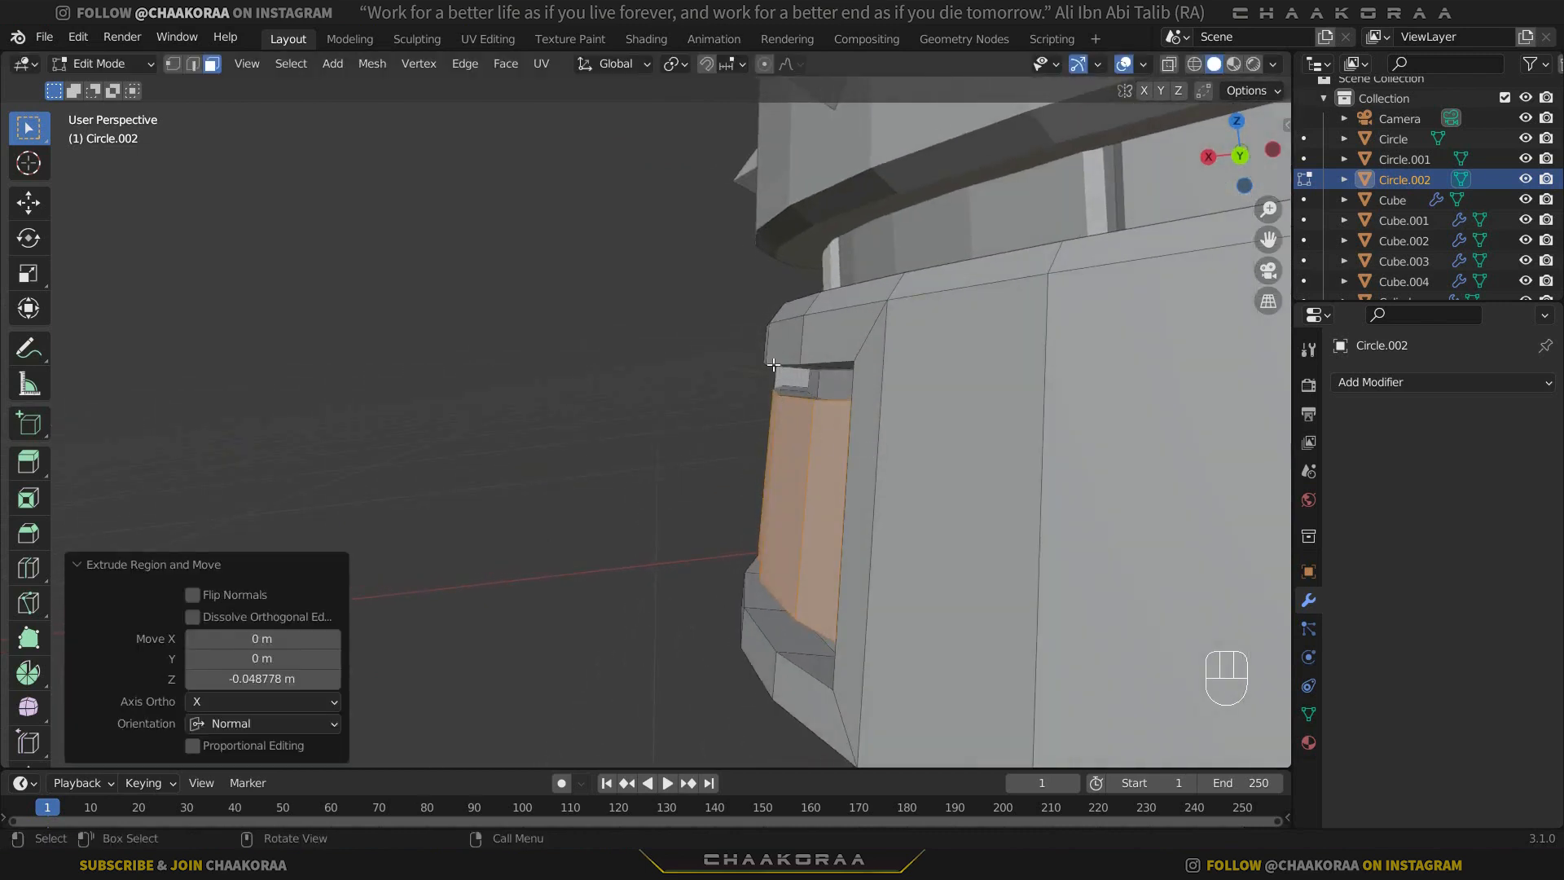
middle_drag(865, 478, 962, 494)
key(i)
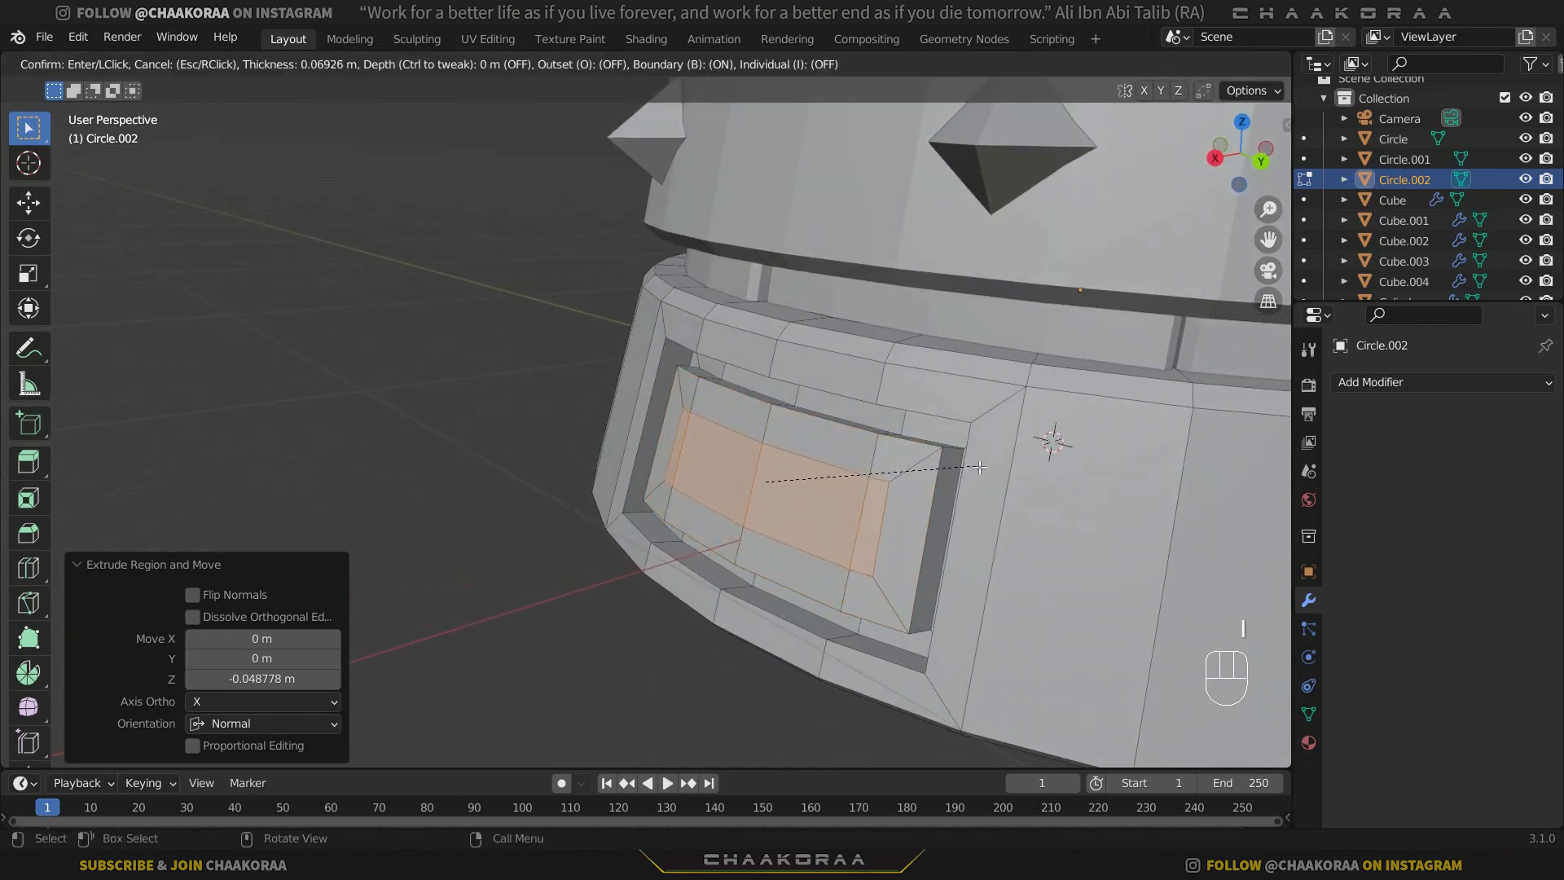
click(894, 493)
Extrude the raised panel's inner faces about 0.036 m inward and scale them uniformly to 0.918.
middle_drag(894, 494, 904, 499)
key(e)
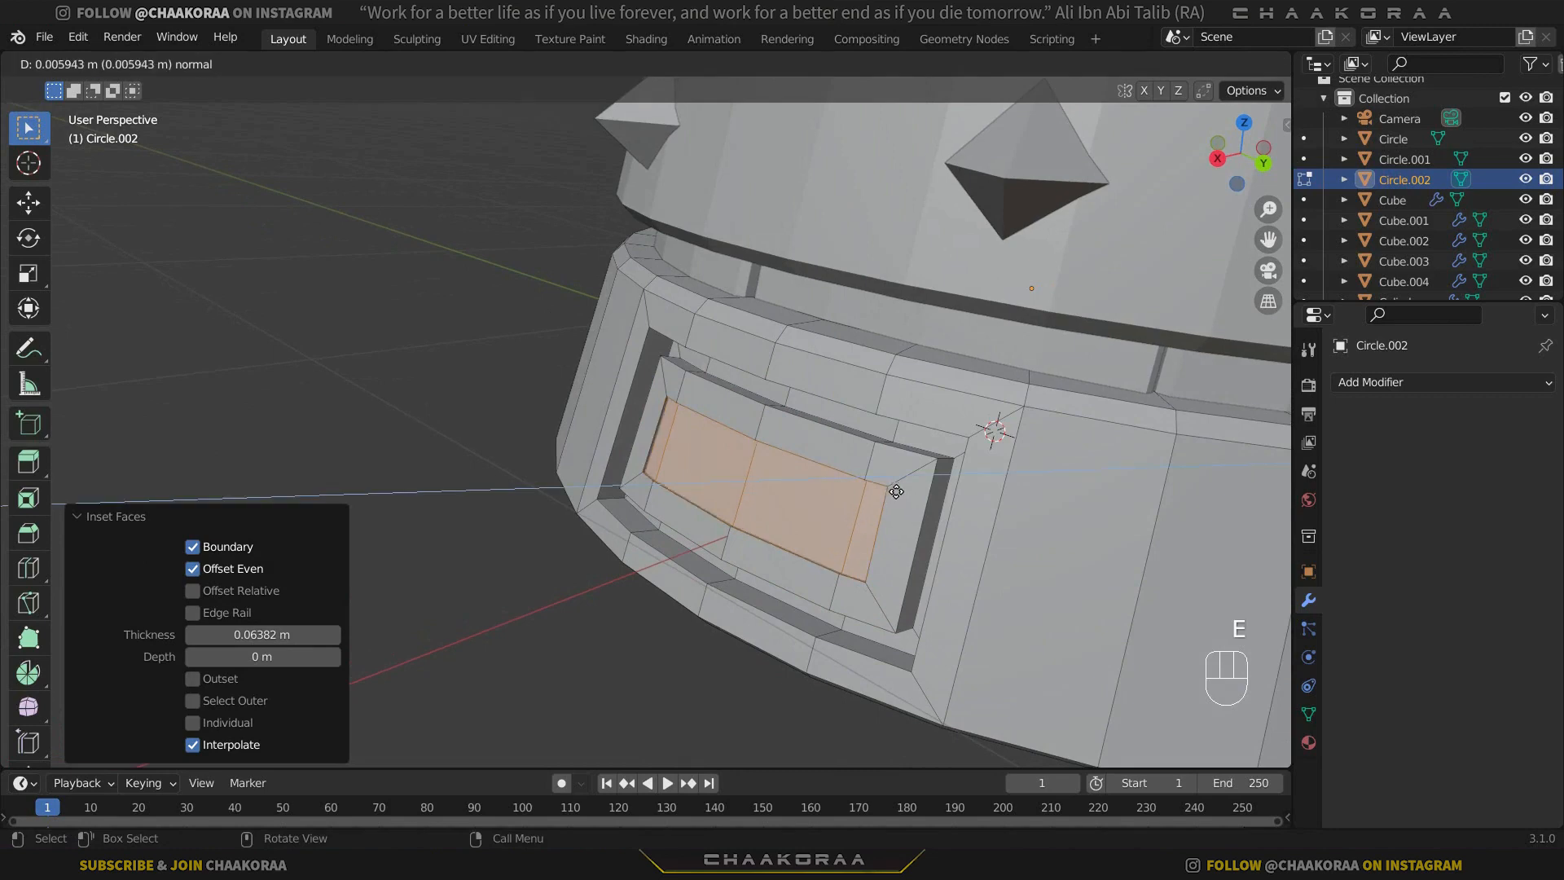
click(906, 489)
middle_drag(906, 489, 843, 472)
scroll(844, 472, up, 3)
key(s)
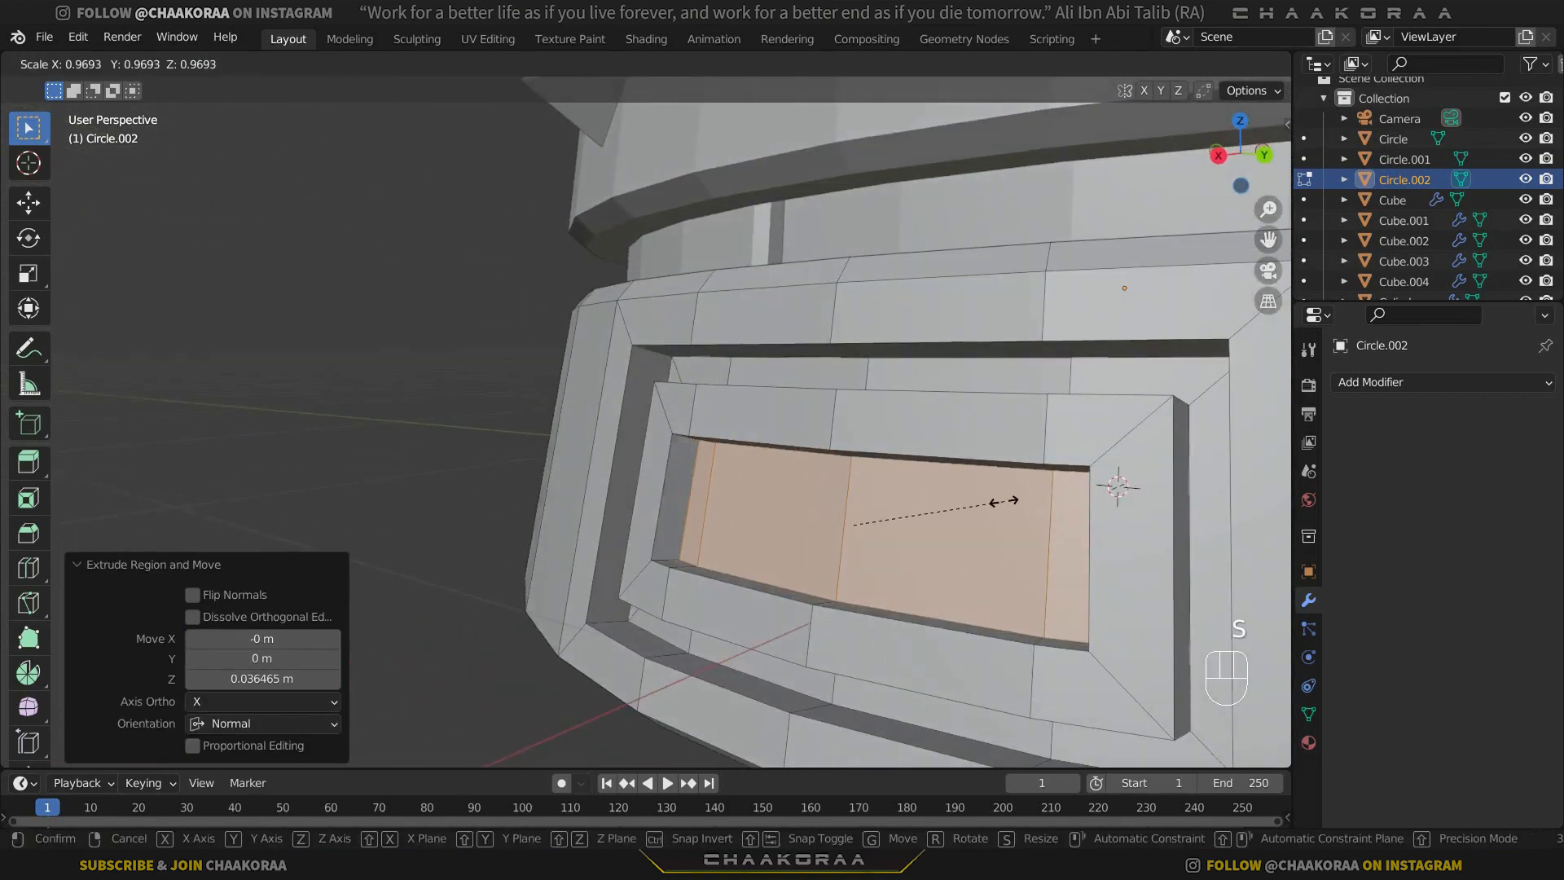
click(1008, 513)
scroll(896, 425, down, 3)
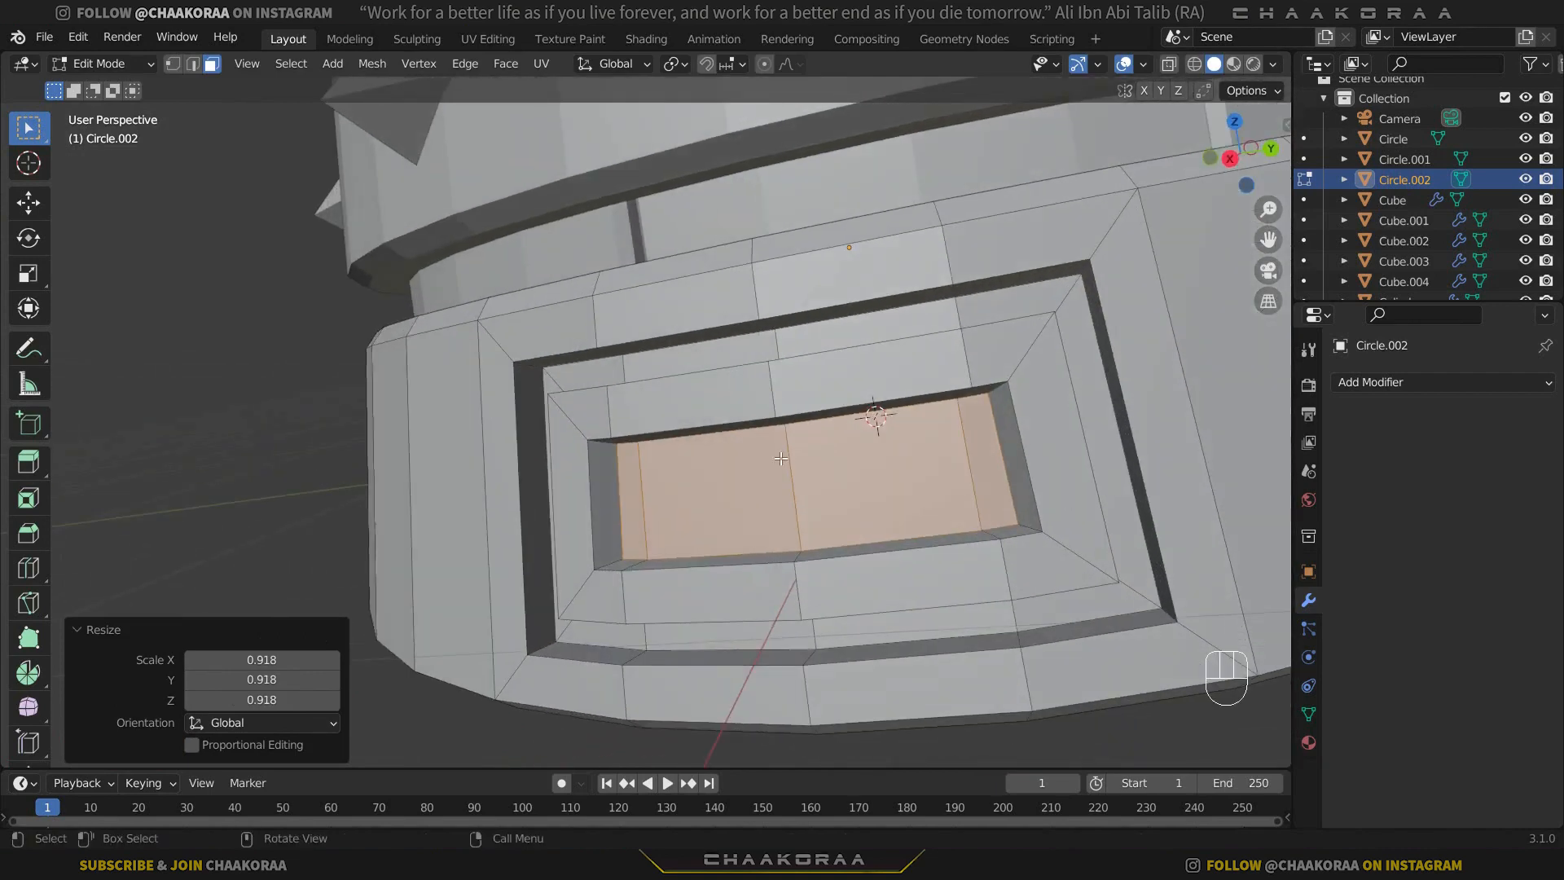
Leave mesh editing, duplicate the disc inside the mug's bottom, and move the copy about 0.365 m down along Z.
scroll(782, 457, down, 2)
middle_drag(782, 457, 725, 456)
key(Tab)
scroll(725, 456, down, 3)
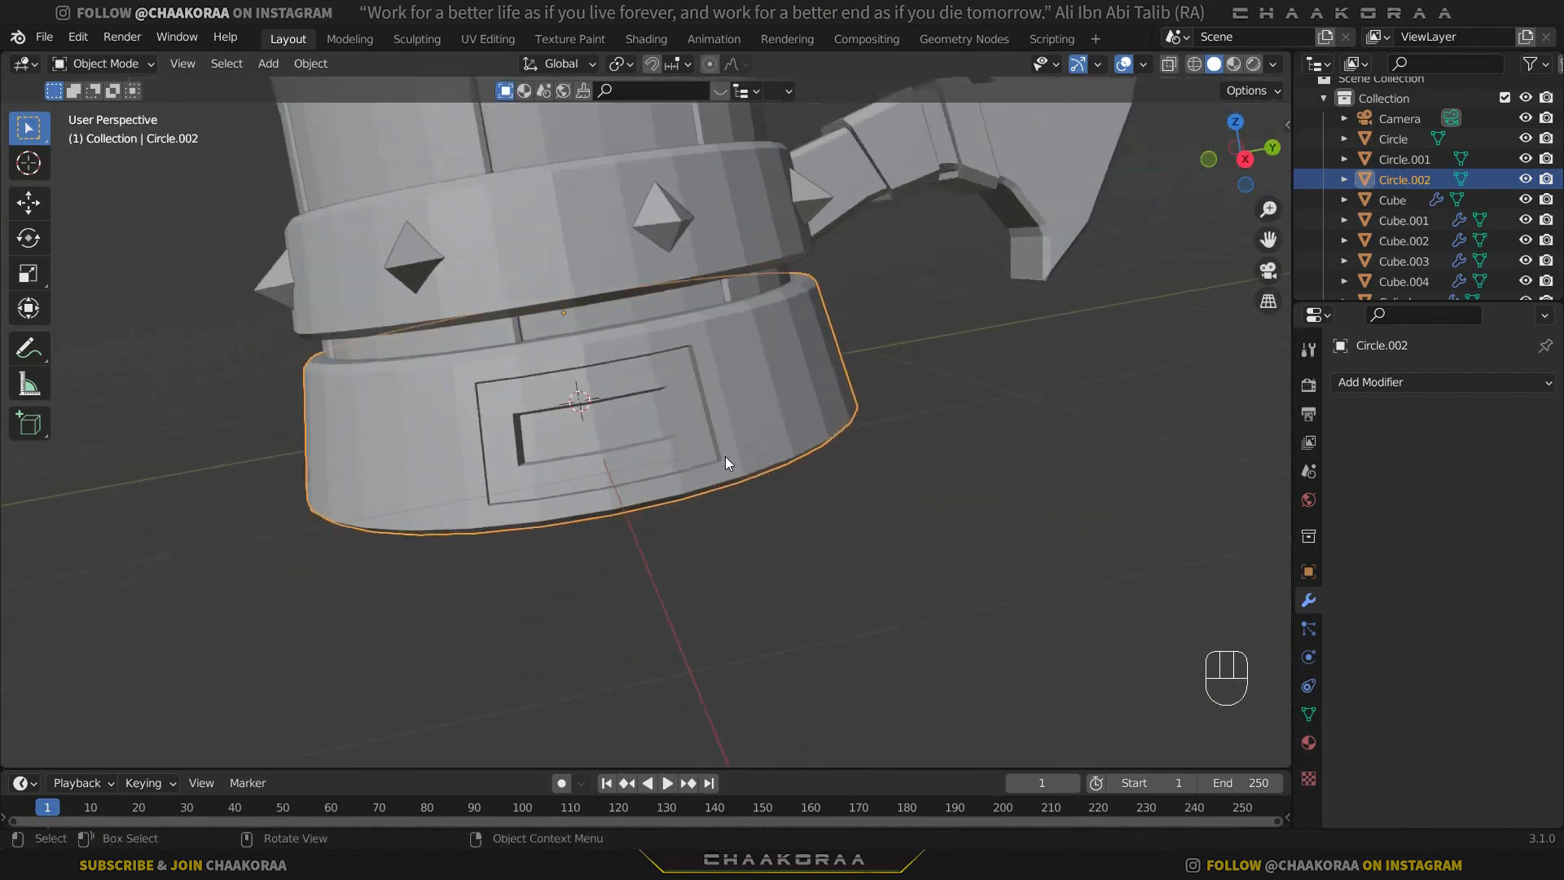
middle_drag(626, 377, 602, 415)
click(515, 389)
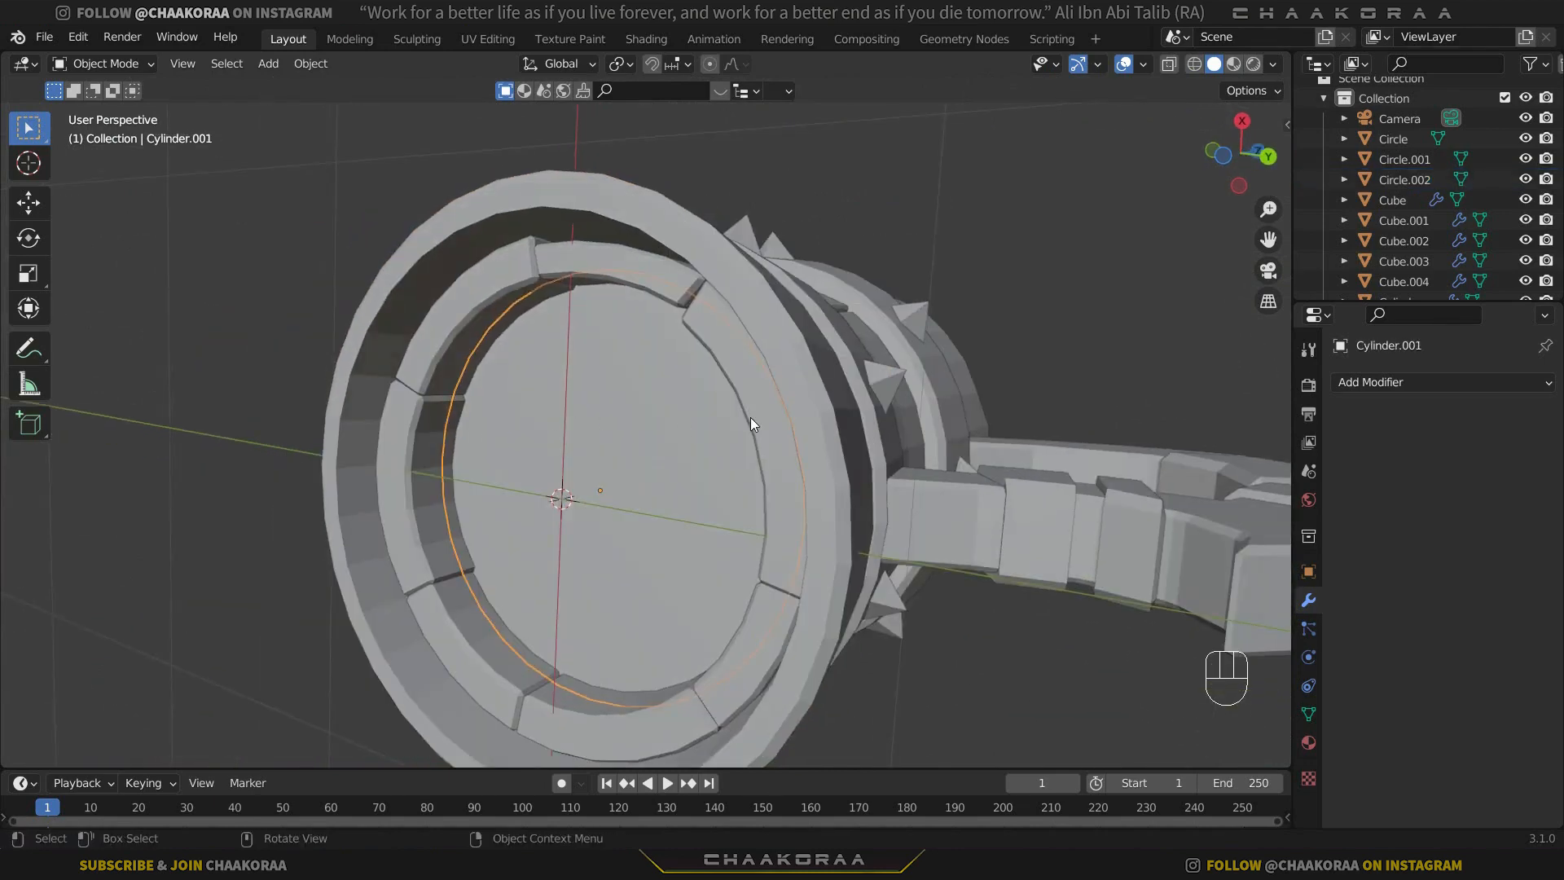
key(shift+d)
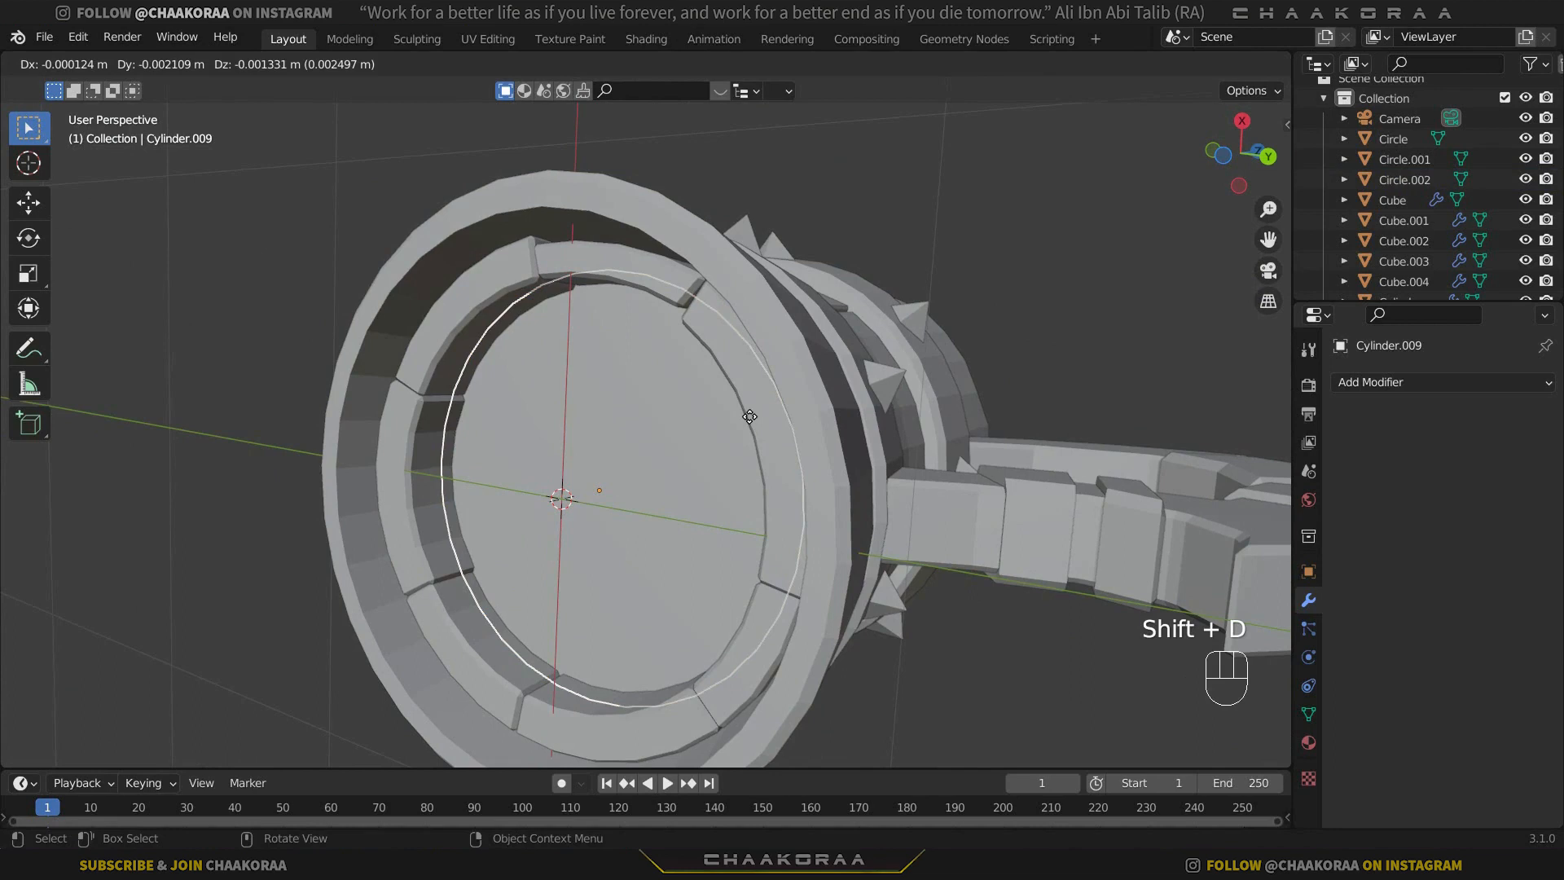
key(z)
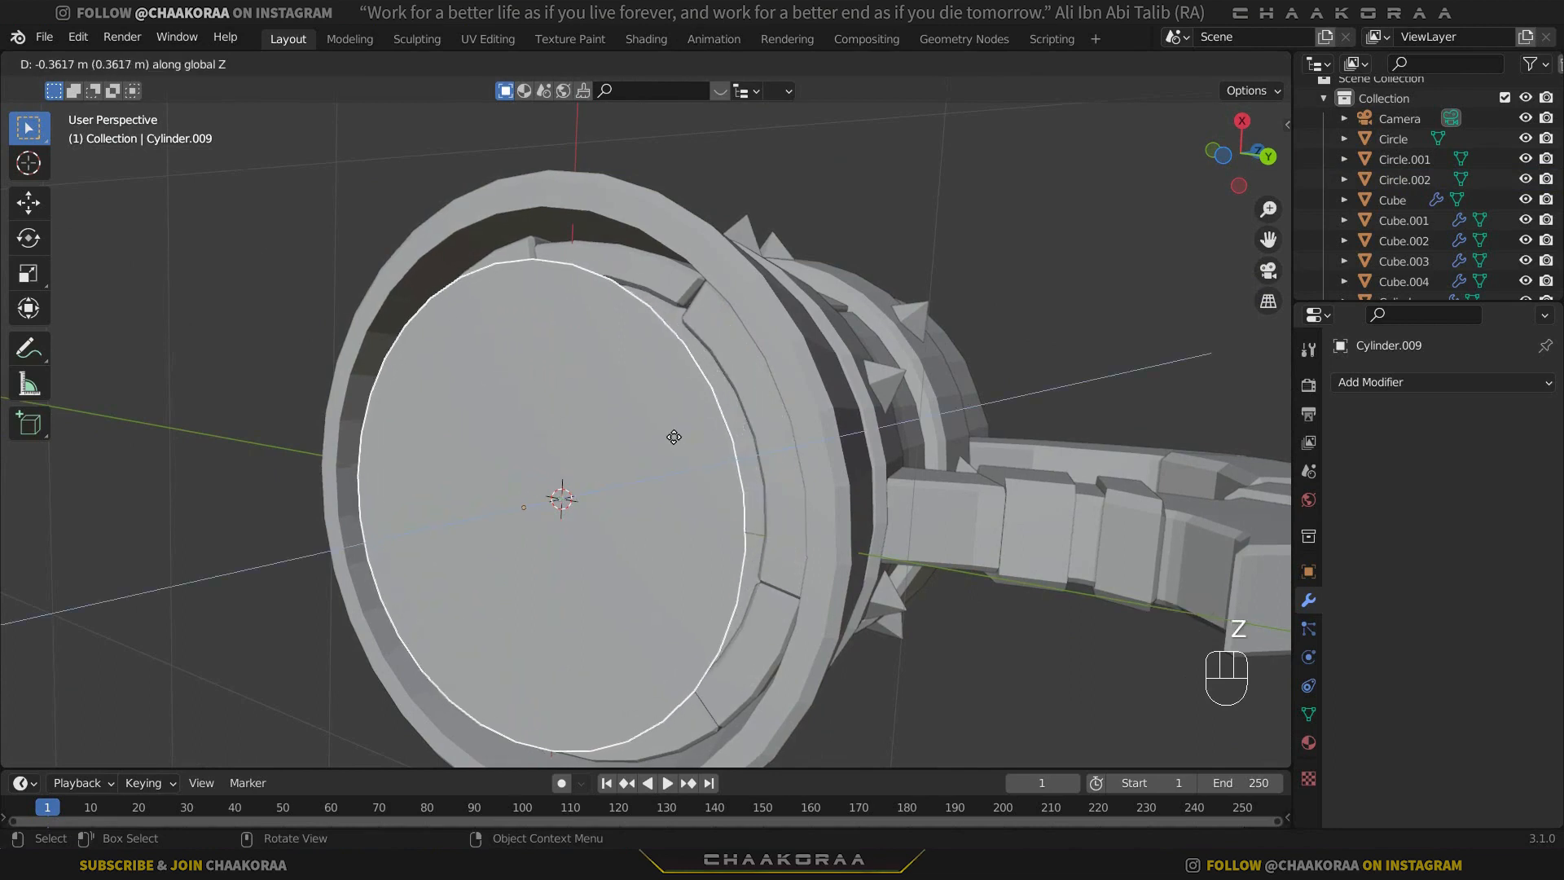
click(676, 437)
Scale the duplicated disc uniformly to 1.203 and move it about 0.06 m up along Z into the base ring.
key(s)
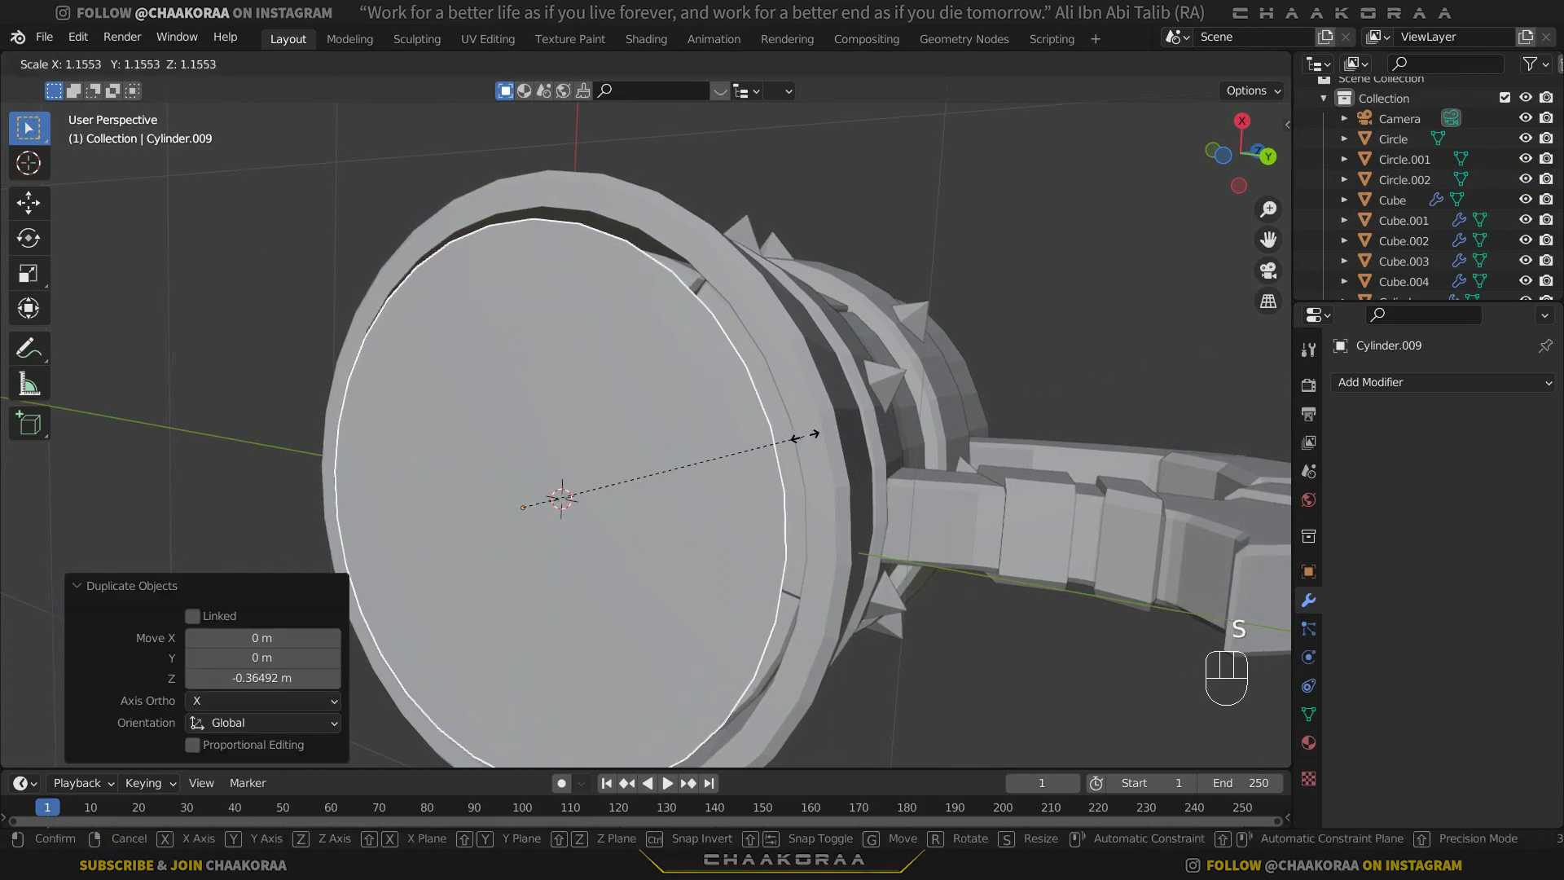
click(814, 435)
key(g)
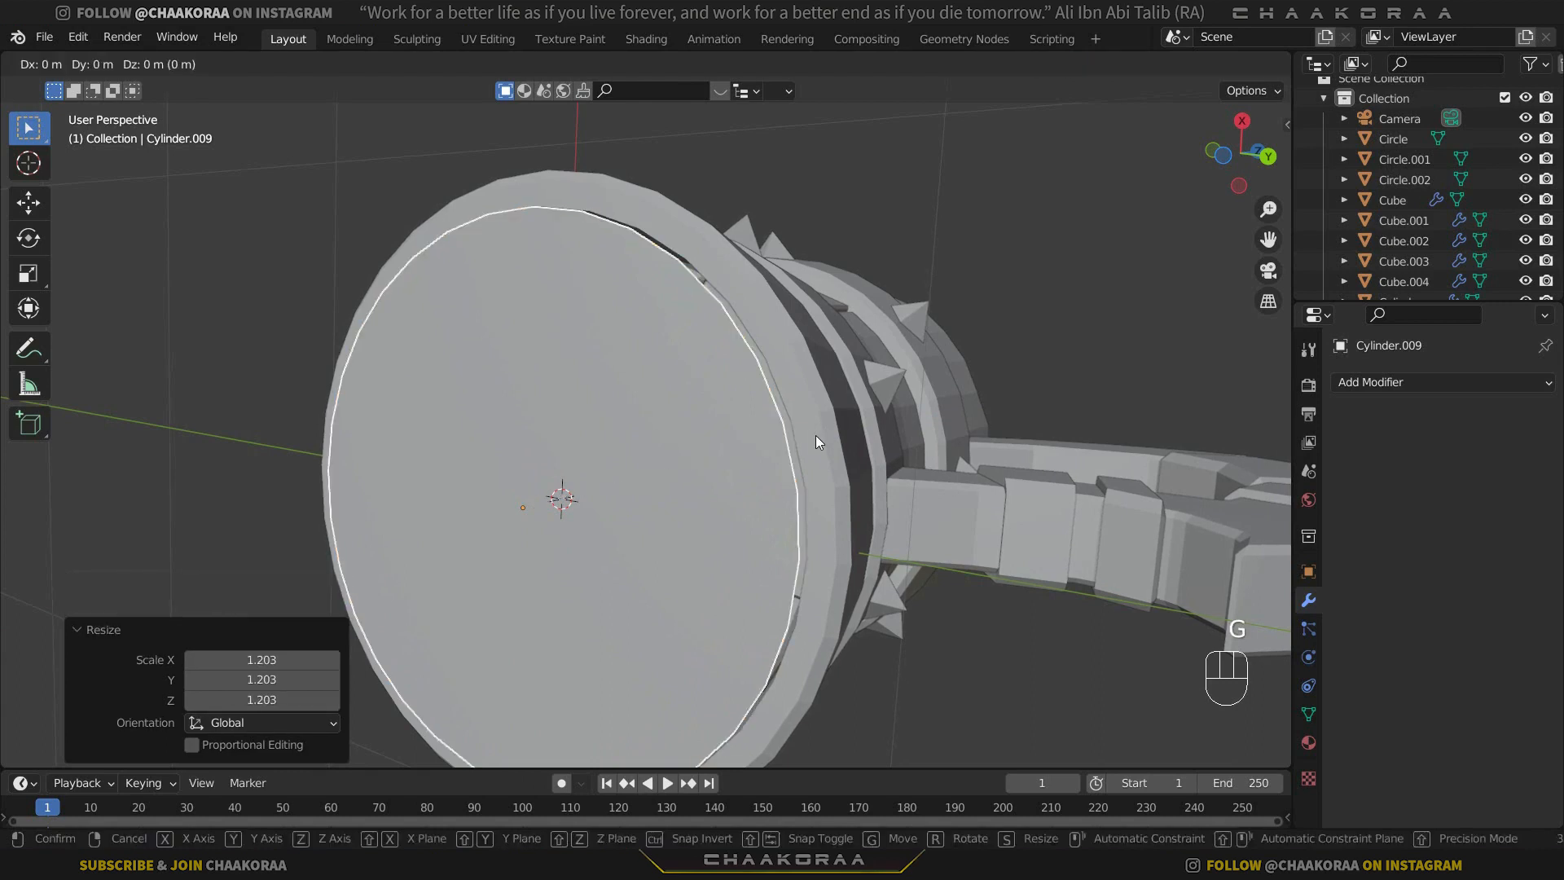
key(z)
click(830, 441)
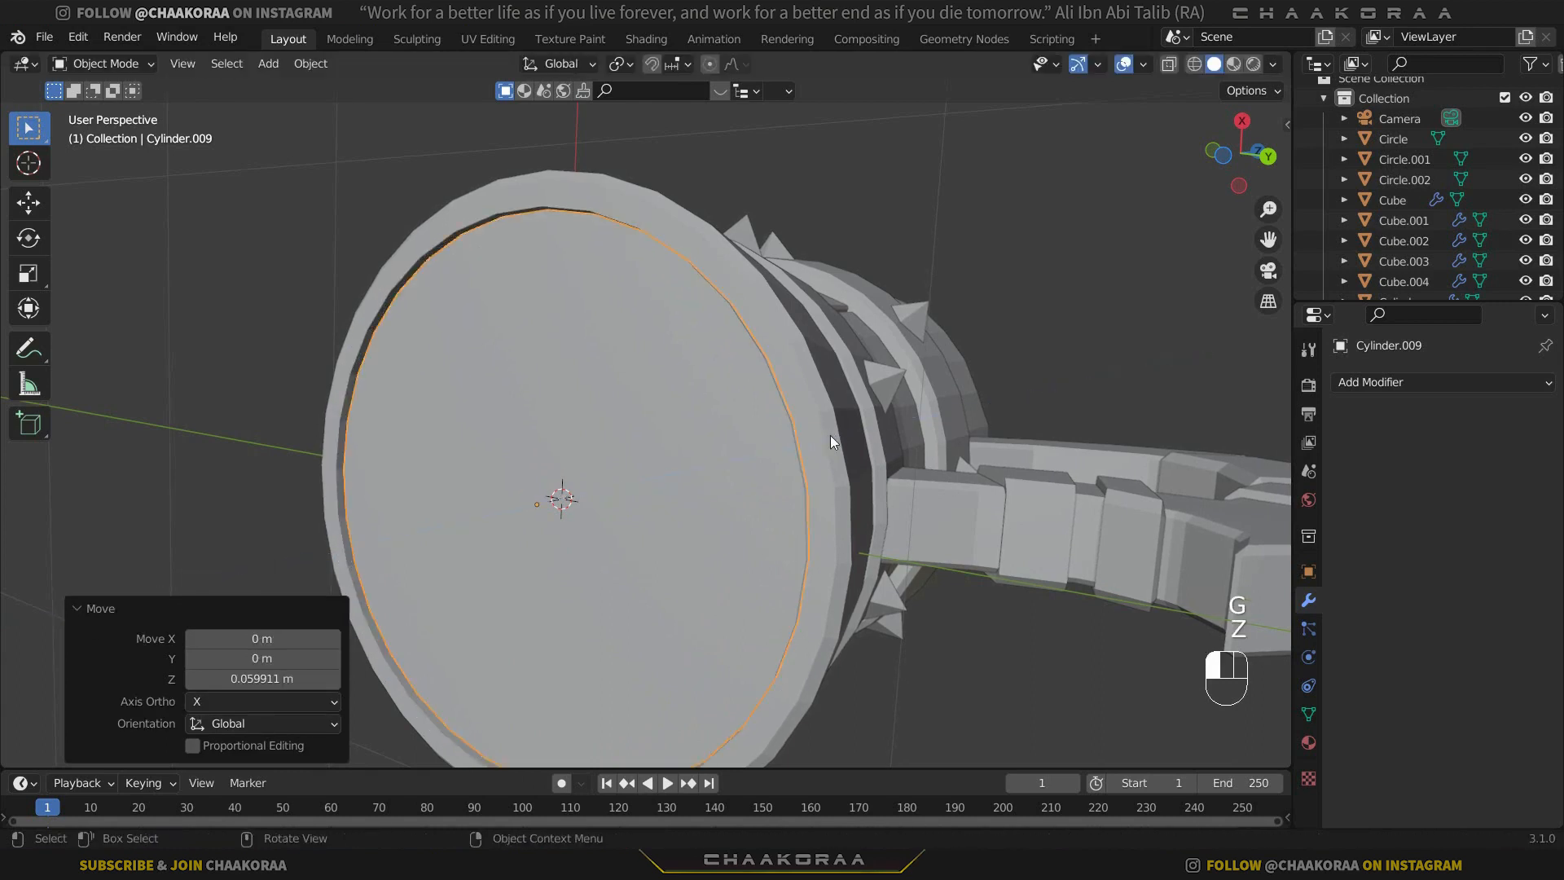
Enlarge the base disc uniformly by 1.027, lower it about 0.009 m along Z, and deselect it.
key(s)
click(851, 429)
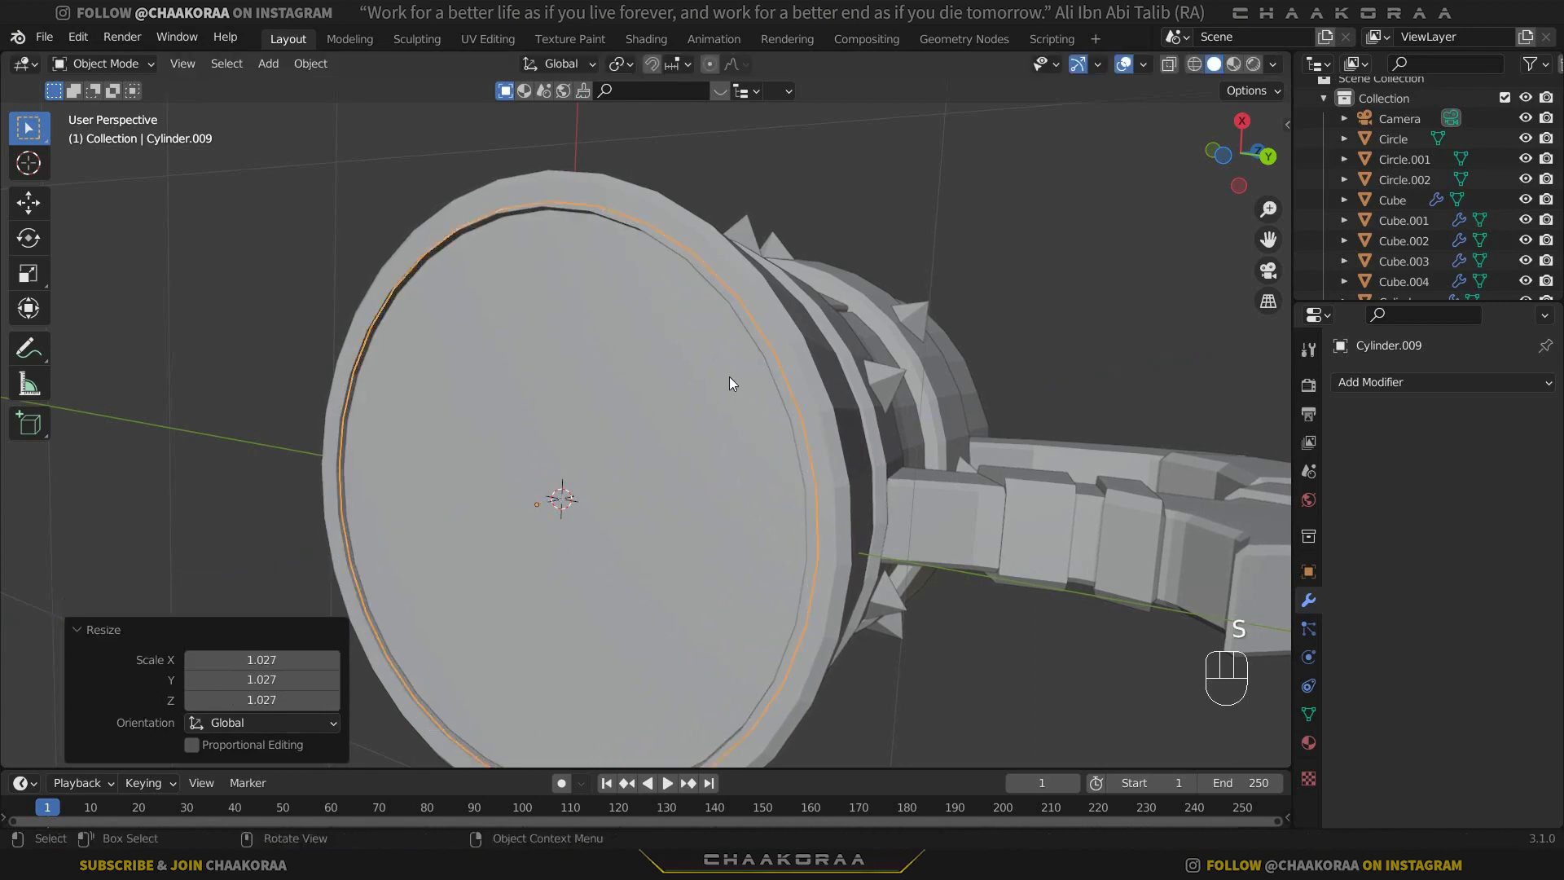
key(g)
key(z)
click(733, 380)
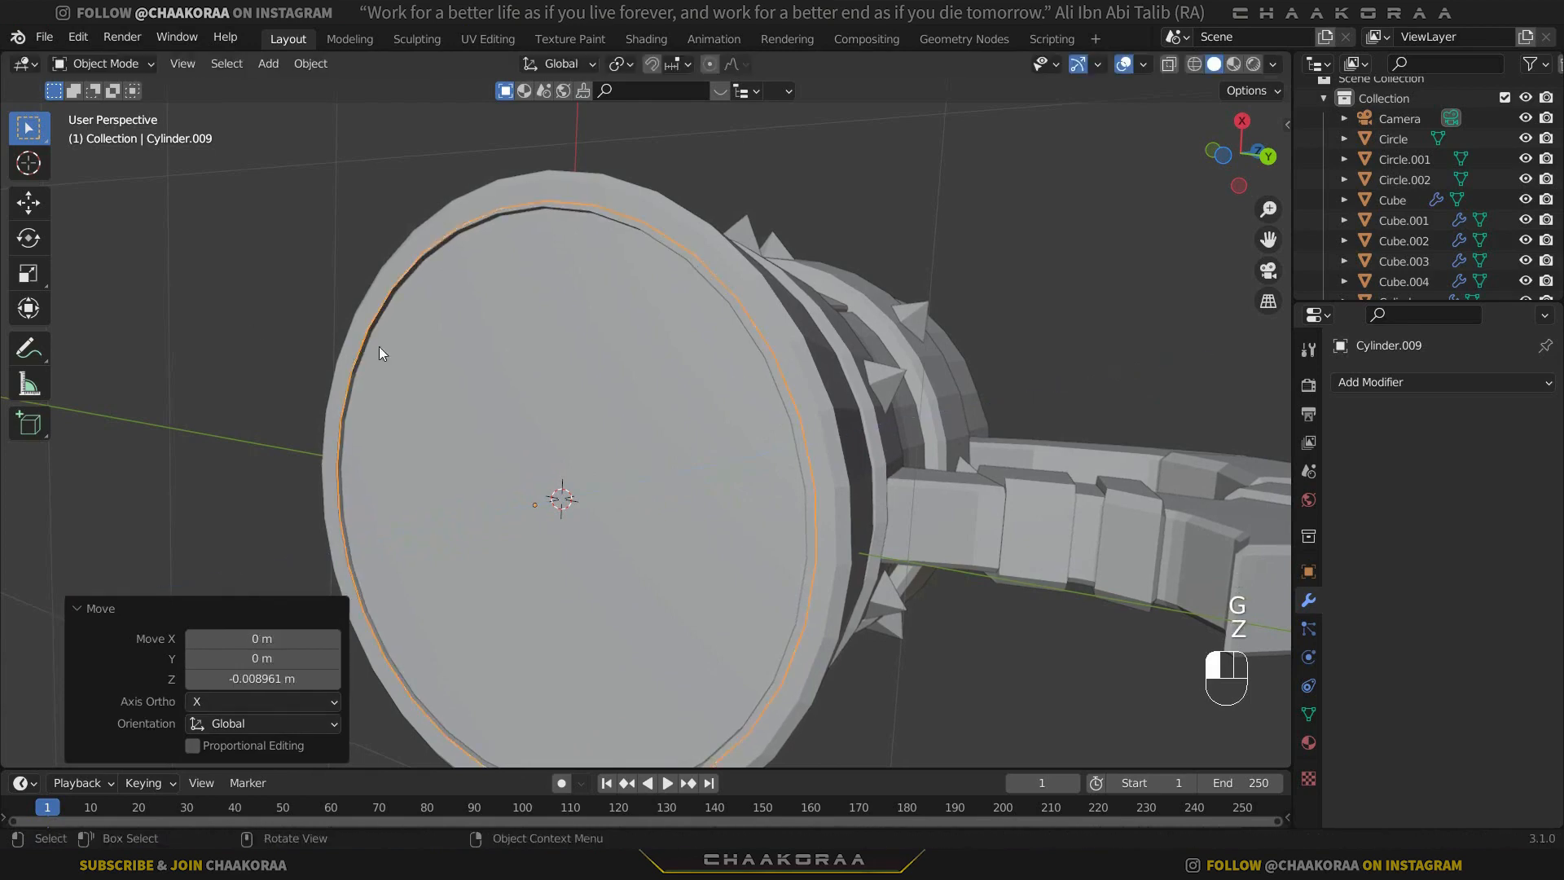
click(293, 345)
Examine the closed underside and the whole mug from several angles.
middle_drag(372, 264, 366, 489)
scroll(578, 257, down, 3)
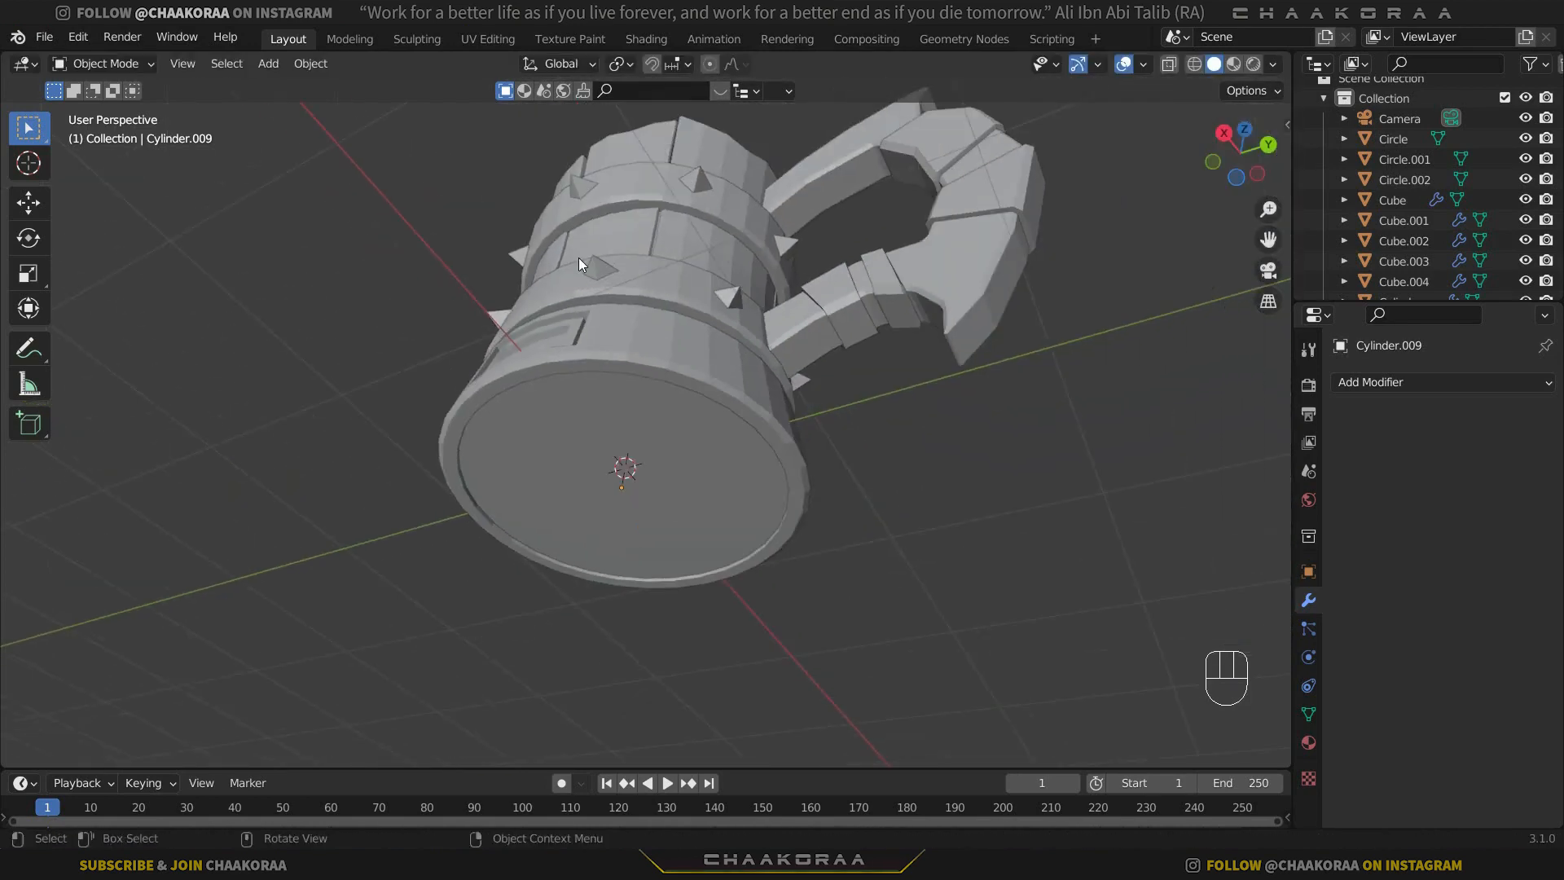
middle_drag(578, 258, 690, 452)
scroll(617, 303, down, 2)
scroll(677, 459, up, 1)
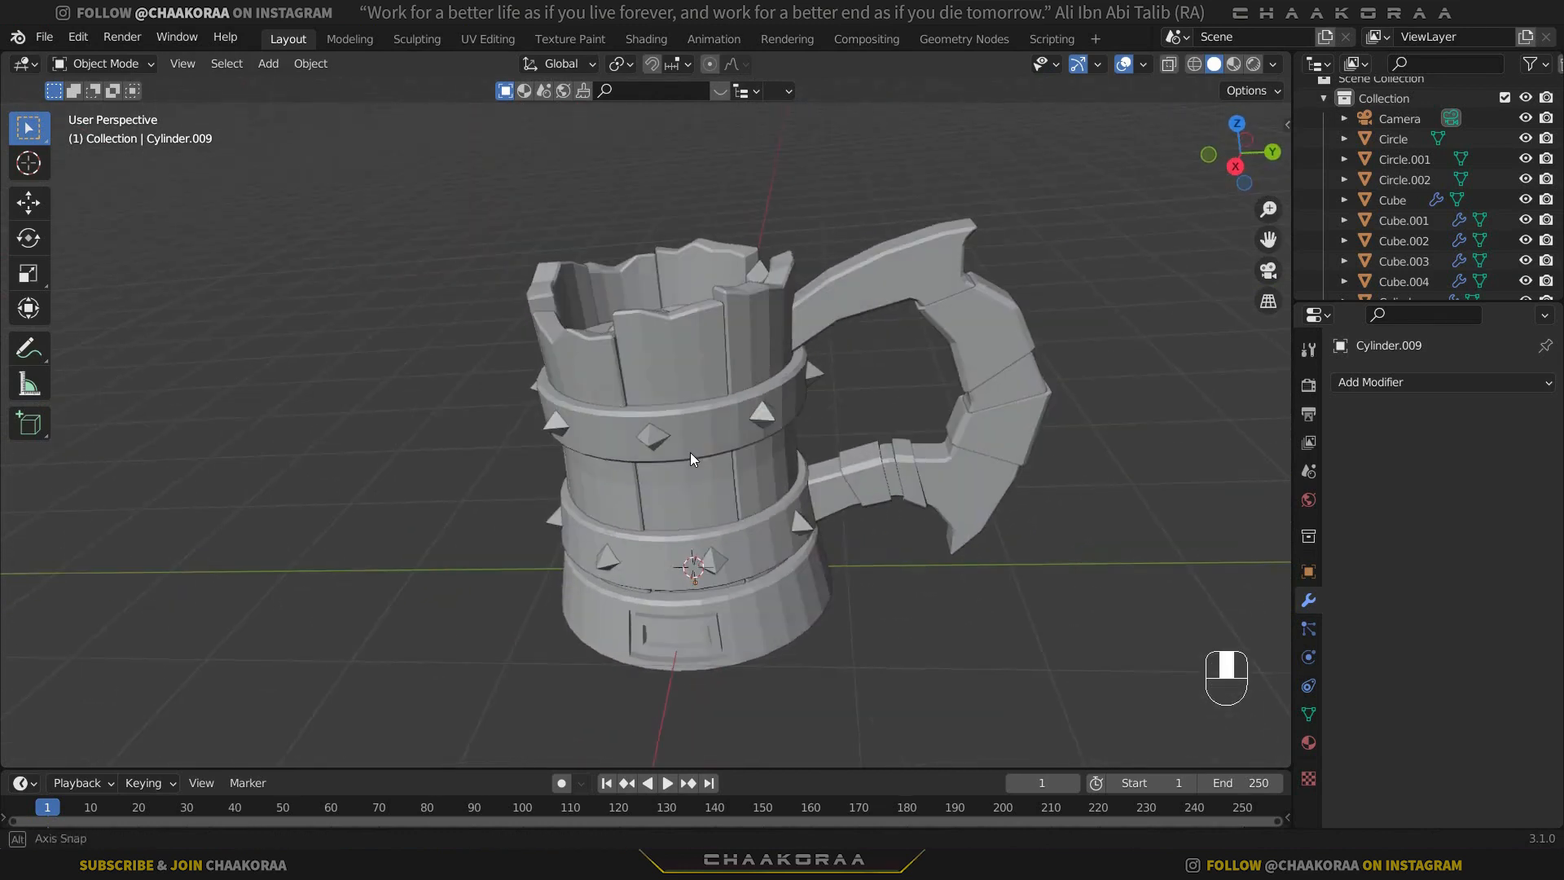
shift+middle_drag(791, 497, 686, 506)
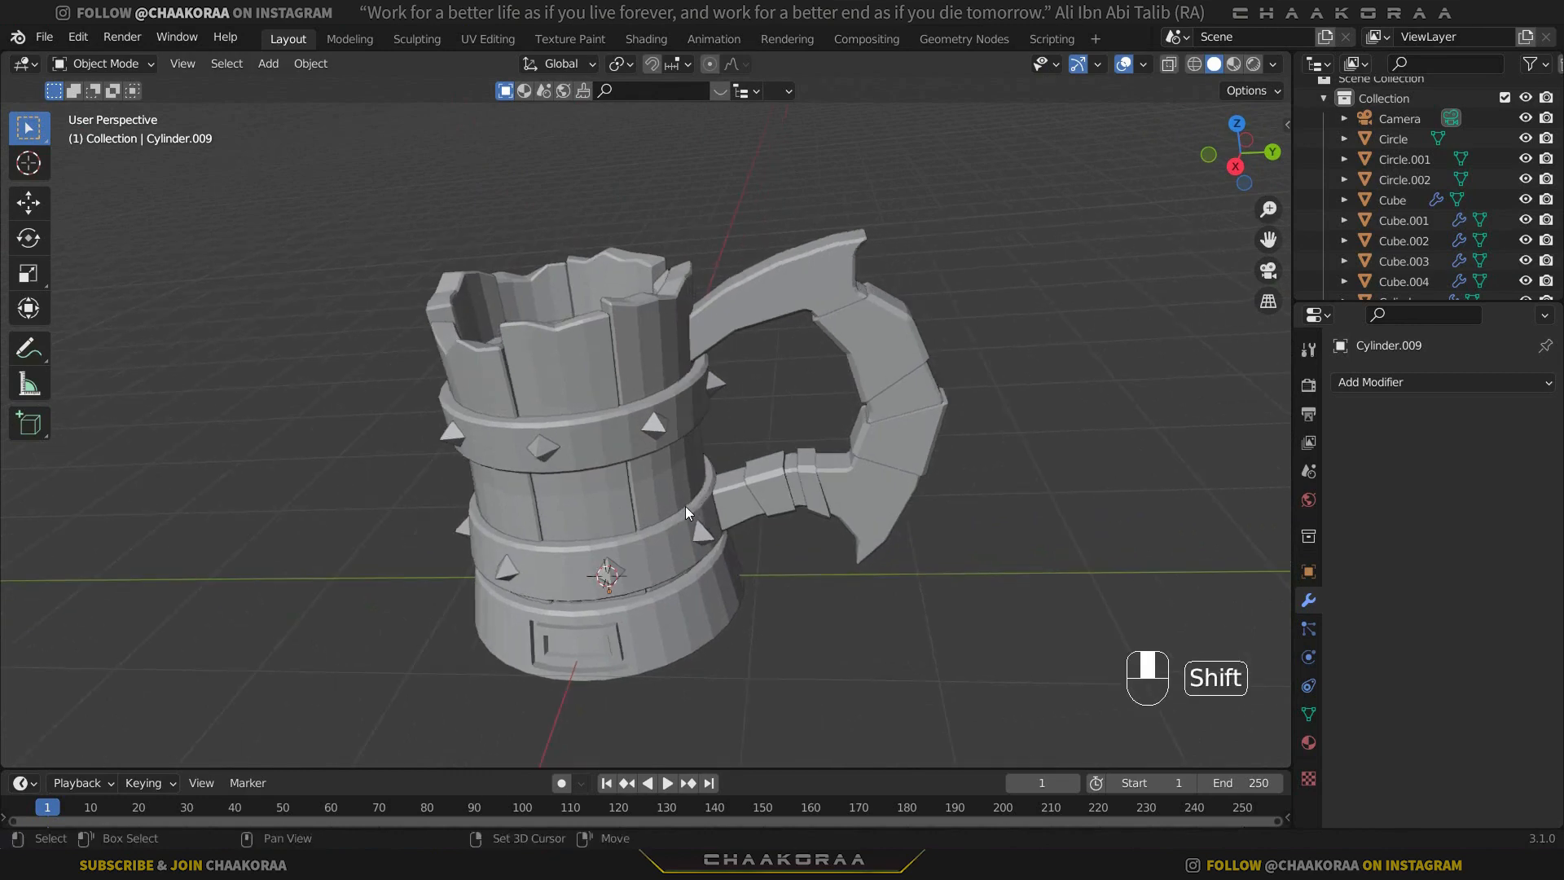
middle_drag(868, 446, 911, 446)
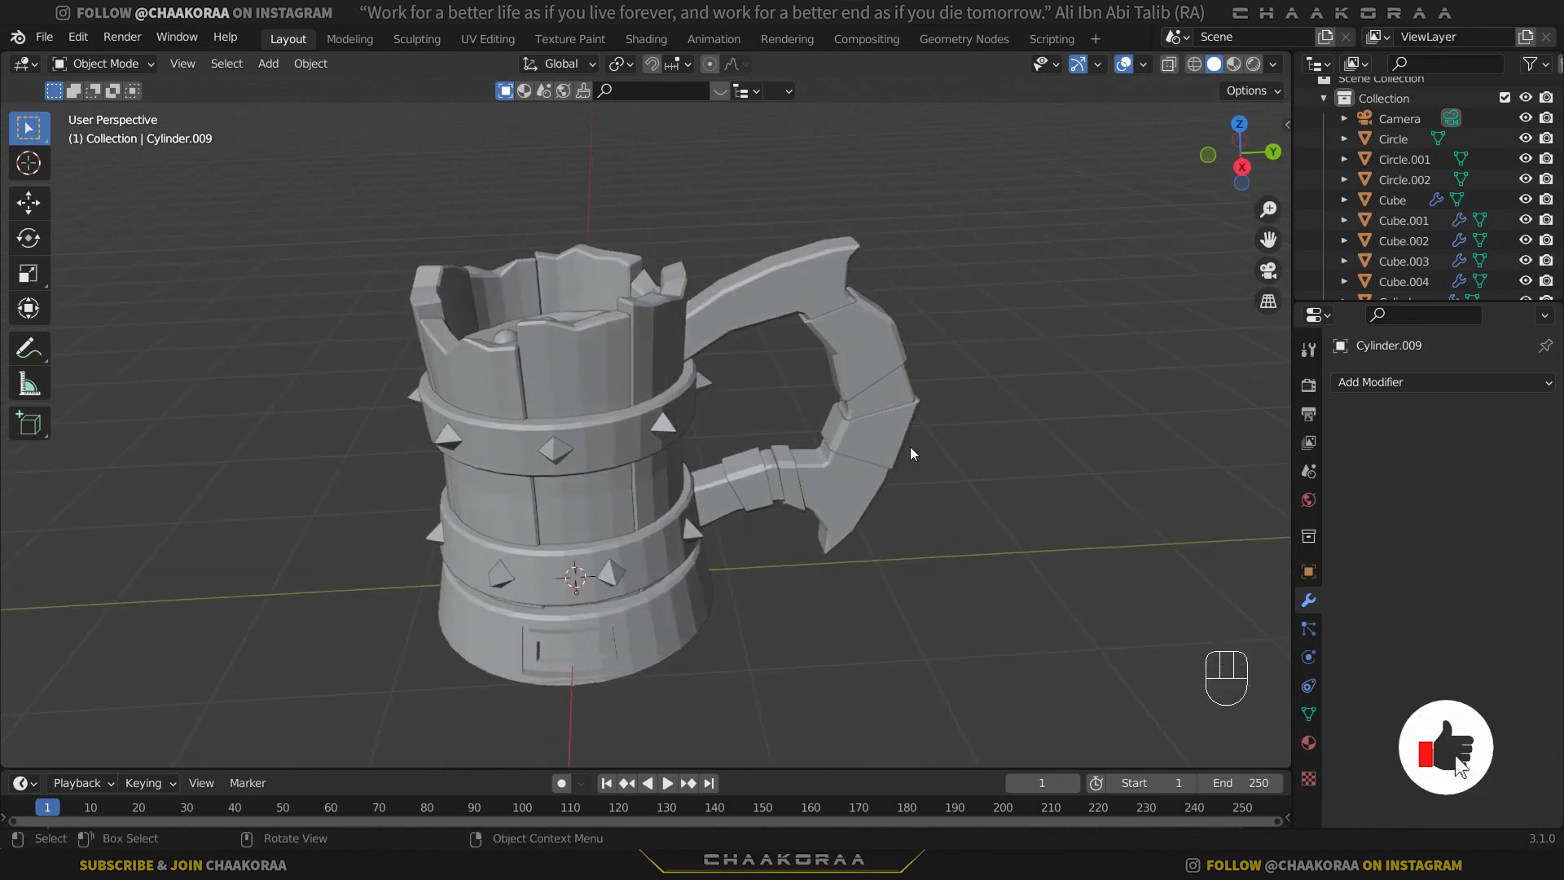